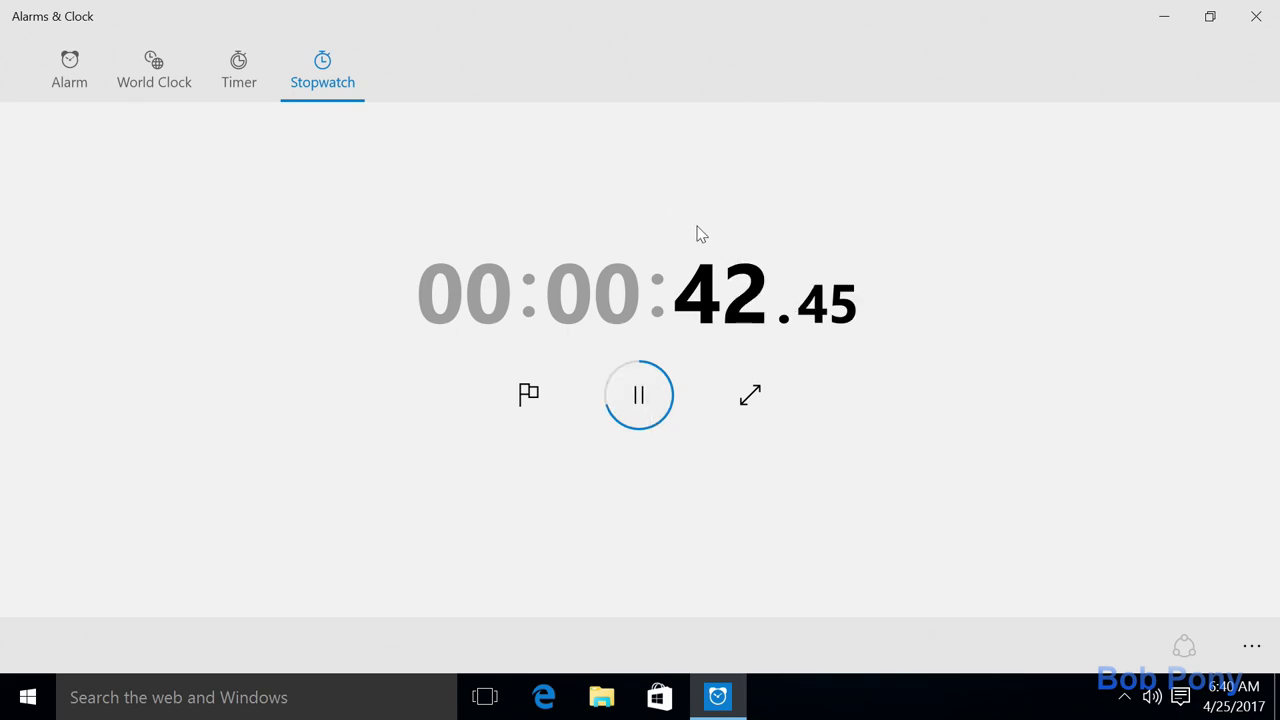
- Close Alarms & Clock and open Get Office from the full app list in a maximized window
left_click(1256, 16)
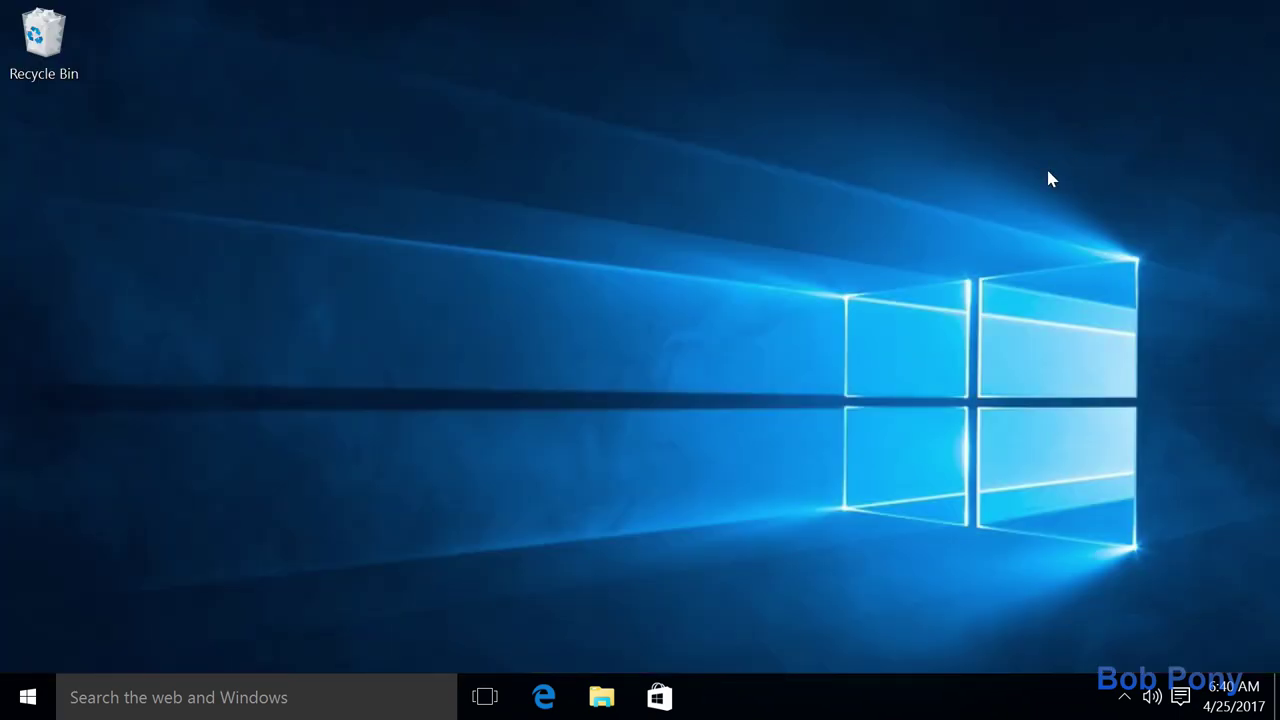
left_click(28, 697)
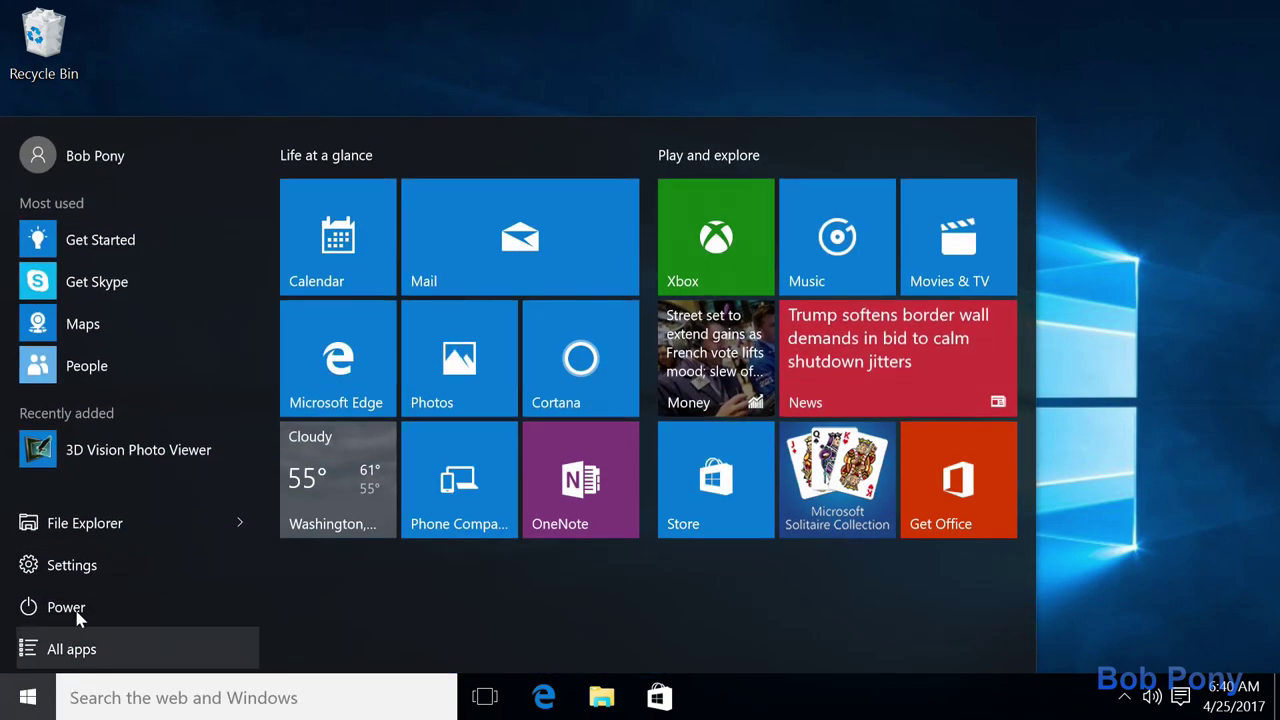
left_click(105, 664)
scroll(137, 512, "down", 5)
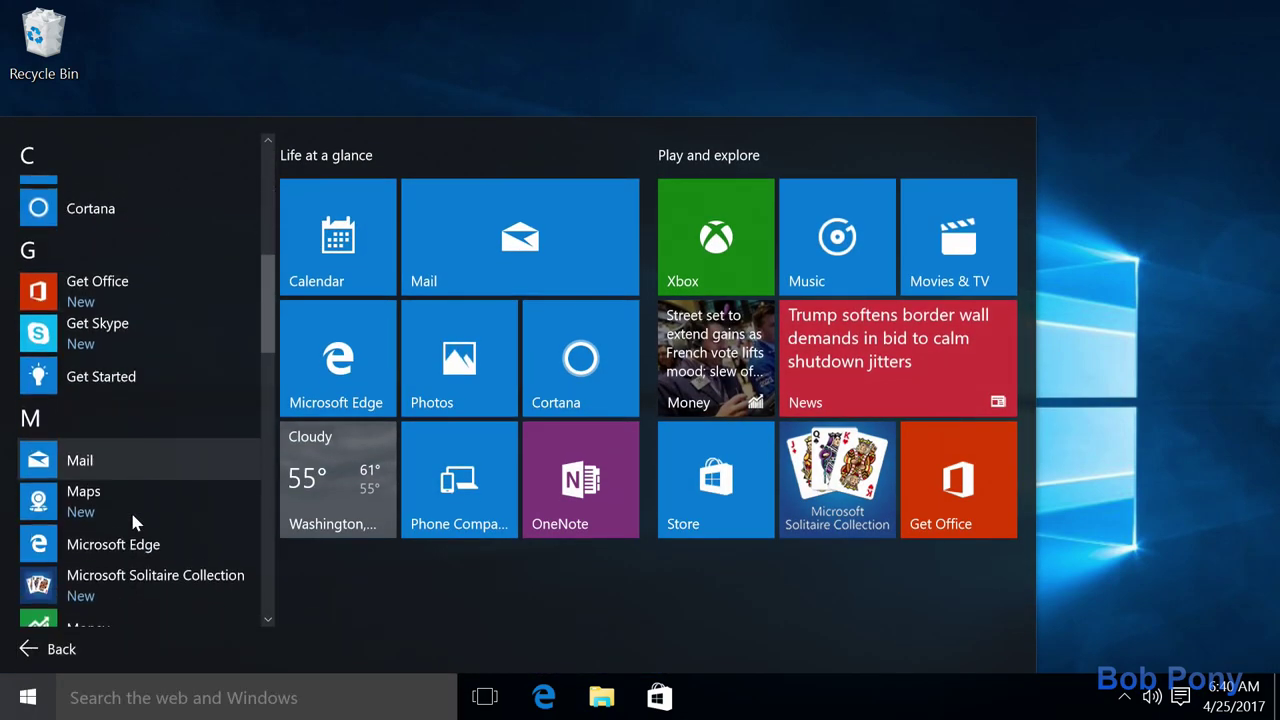
left_click(69, 251)
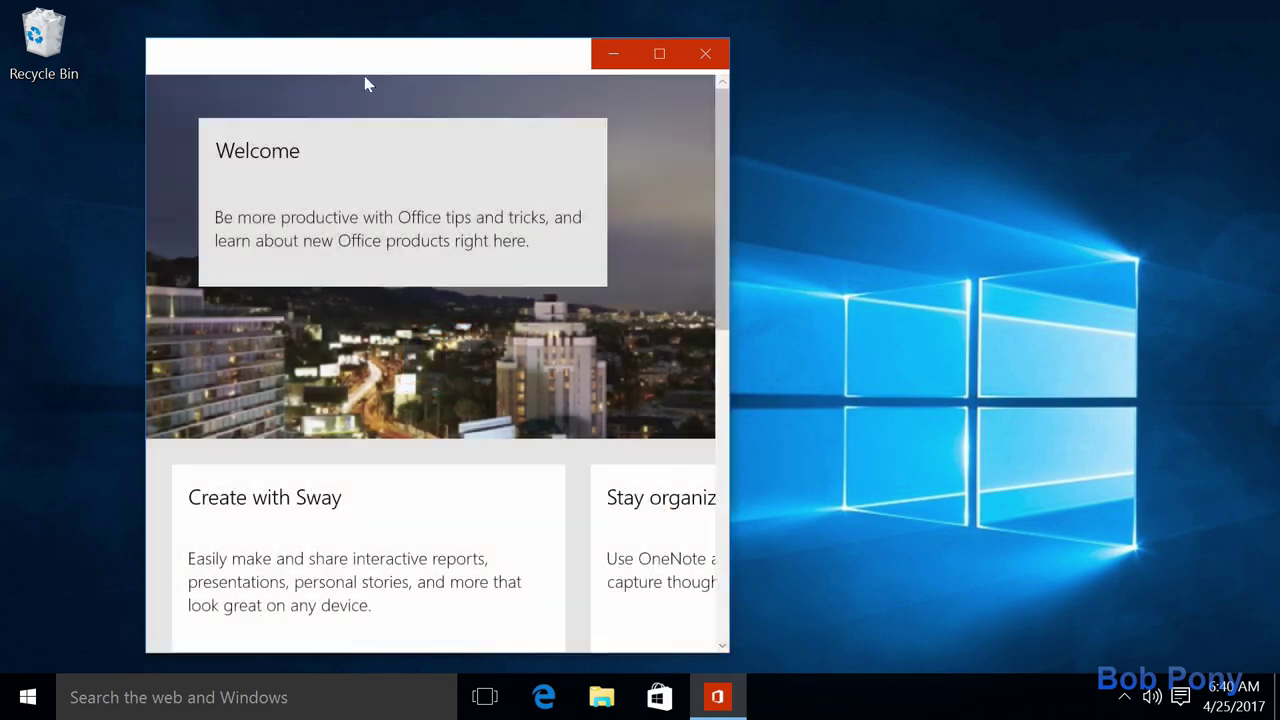
left_click_drag(390, 40, 477, 8)
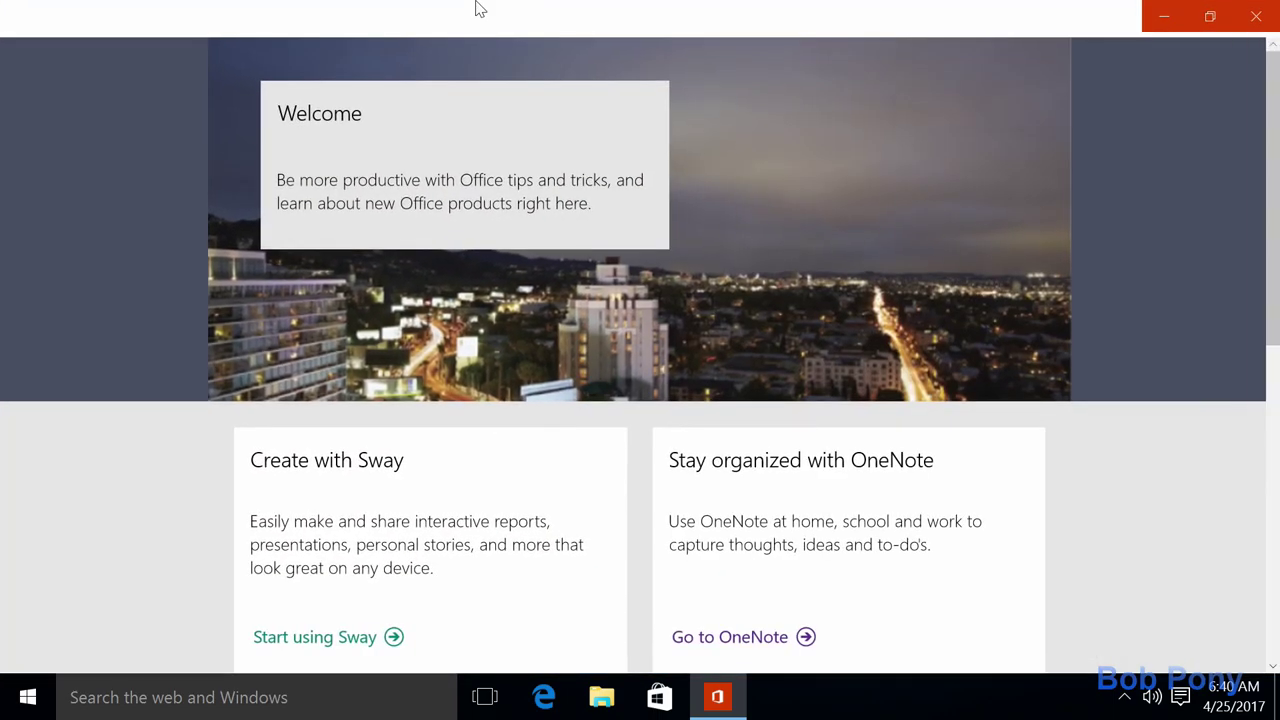
- Open Windows Update in the Update & Security settings and retry the failed updates
left_click(28, 697)
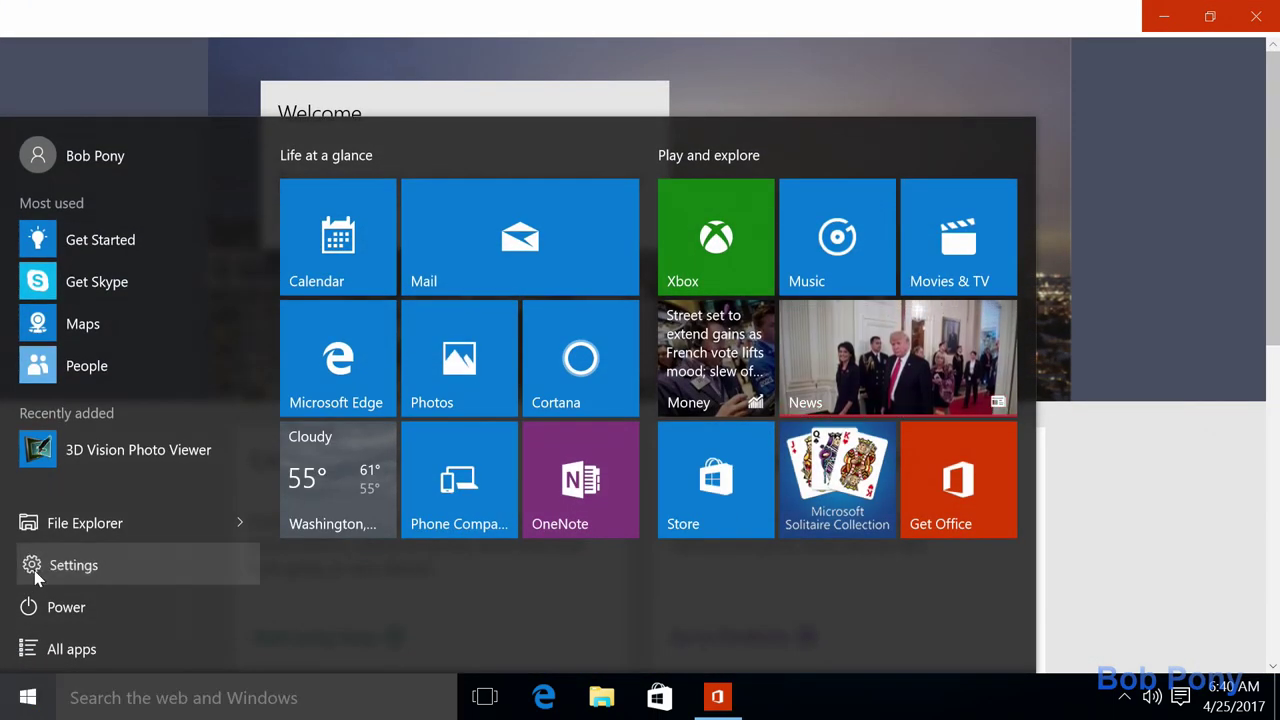
left_click(41, 566)
left_click(813, 490)
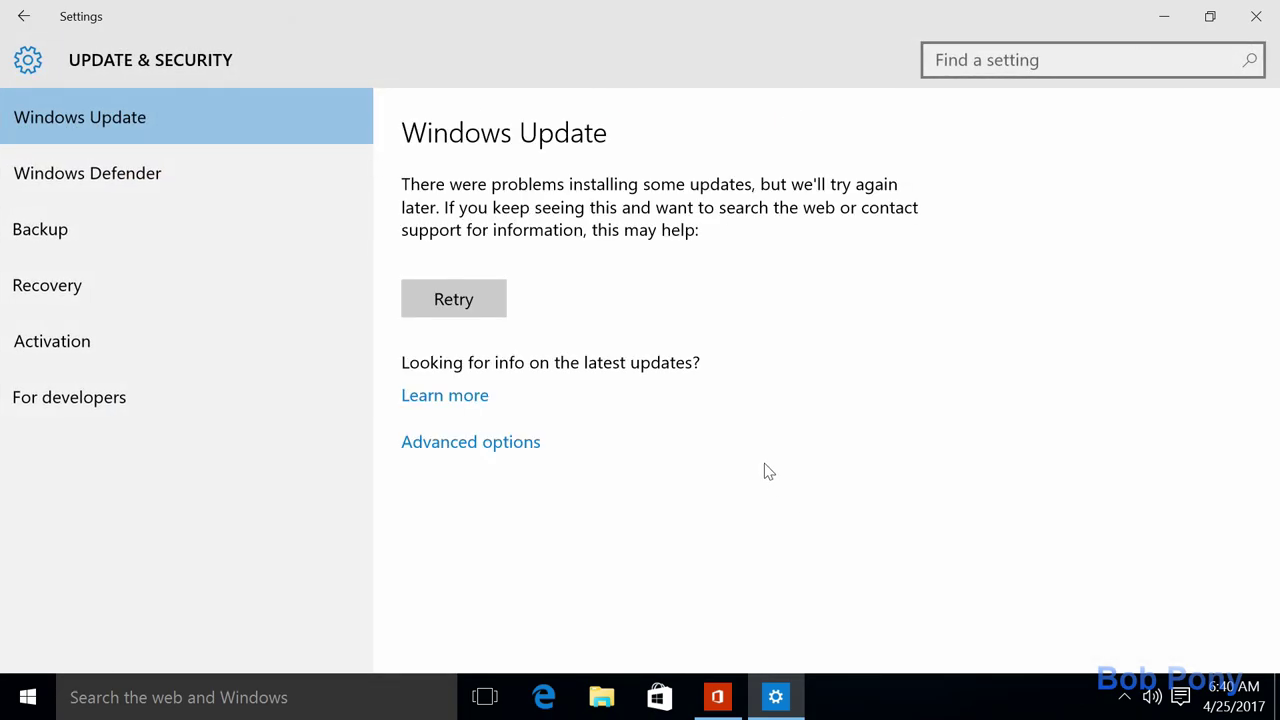
left_click(491, 297)
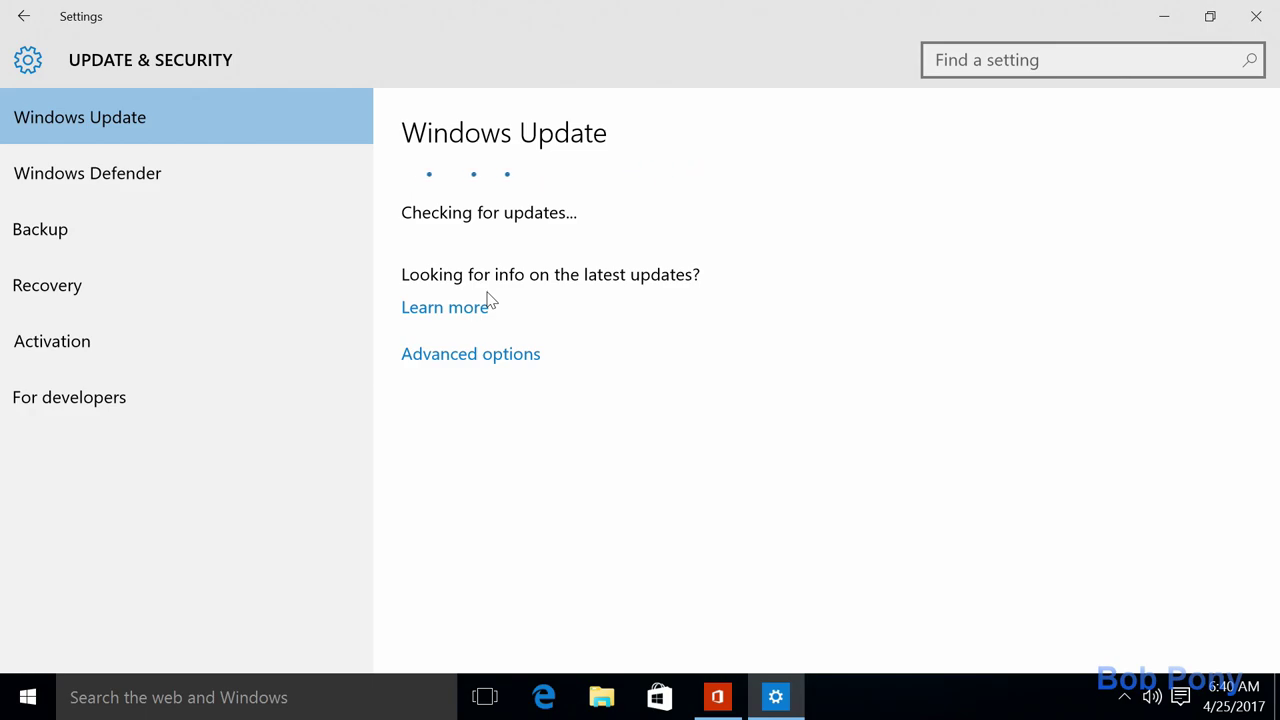
- Restore the Settings window to a smaller size and view the About page of the System settings
left_click_drag(146, 6, 565, 73)
left_click(435, 73)
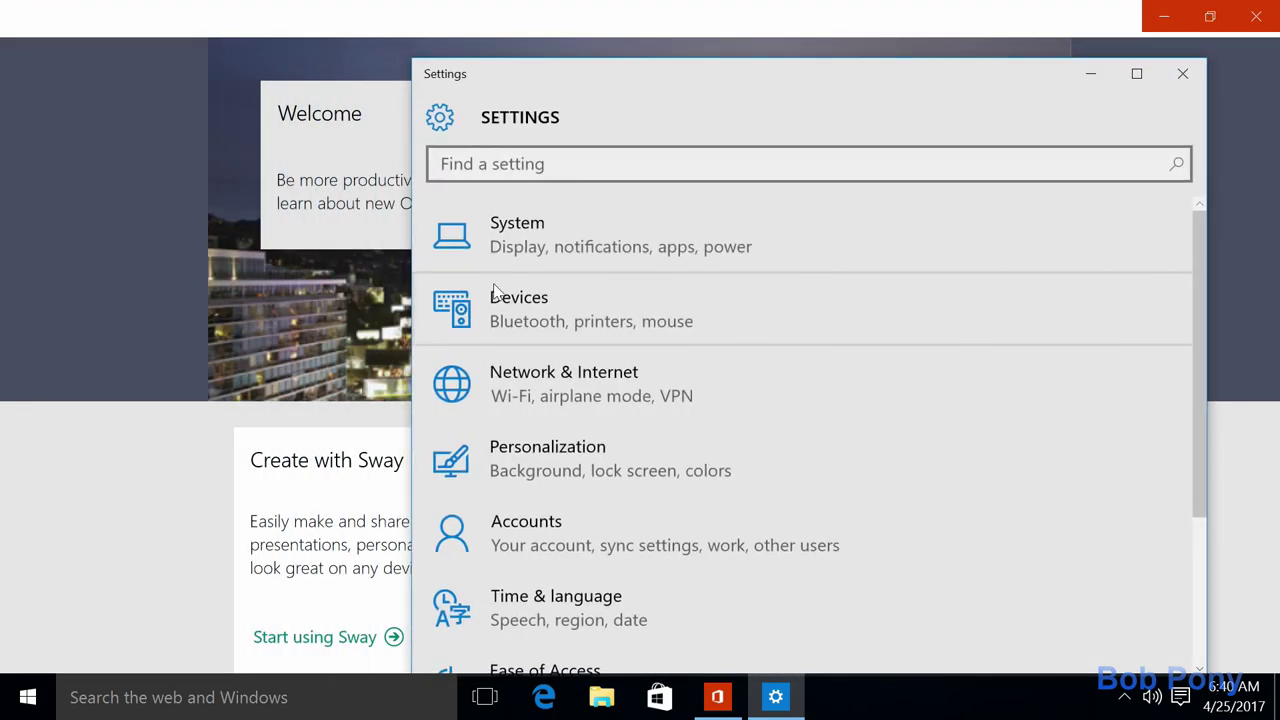
left_click(508, 255)
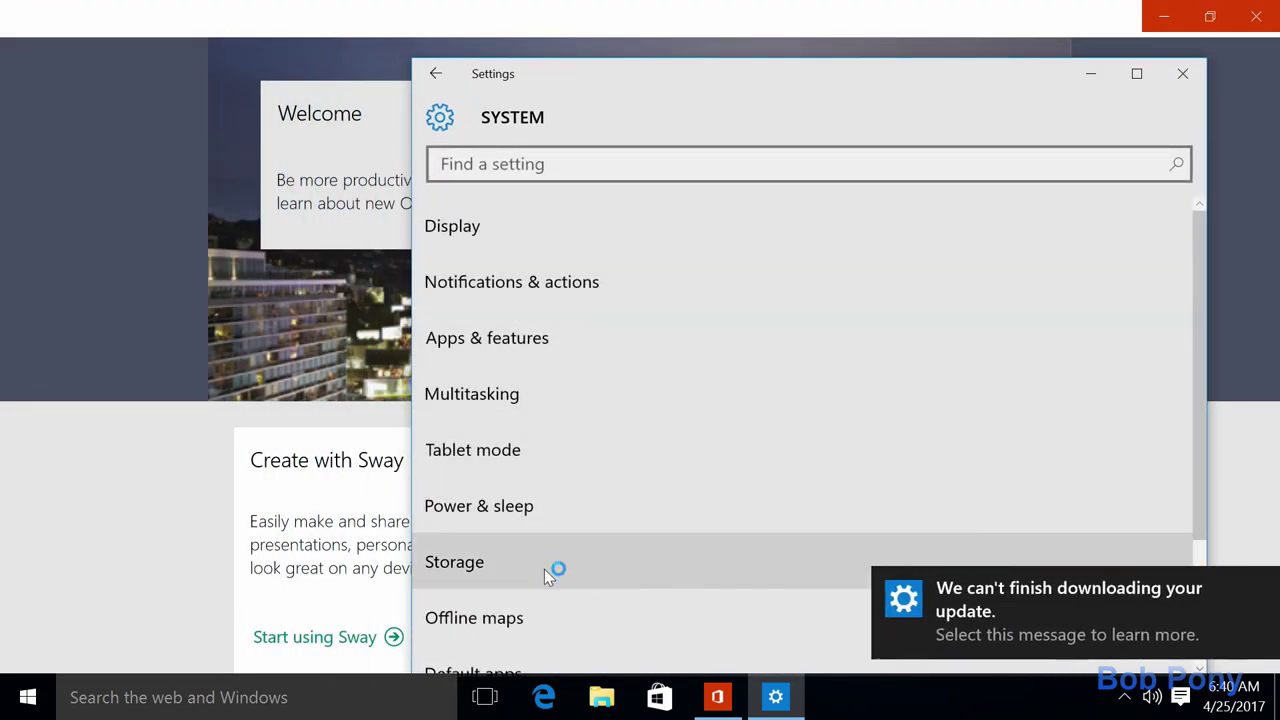
scroll(544, 569, "down", 3)
left_click(868, 577)
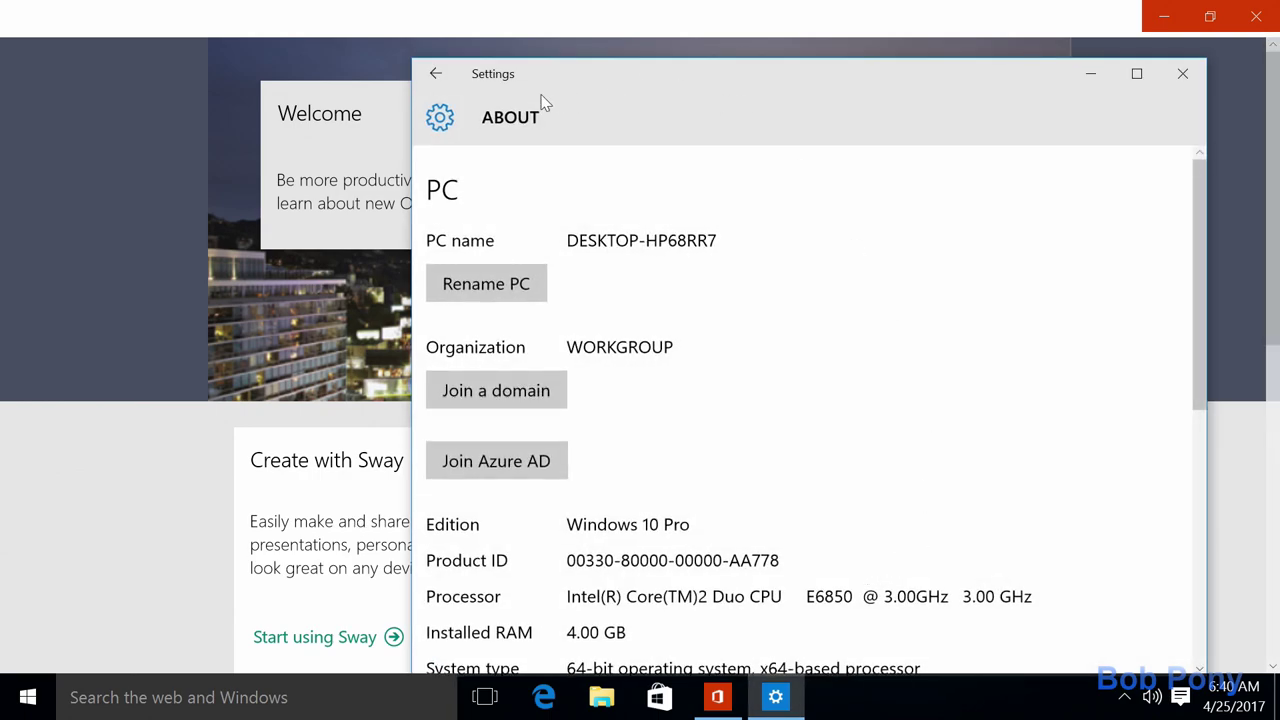
- View the Windows Update details of the feature update to Windows 10, version 1607, and close Settings
left_click(458, 115)
scroll(834, 494, "down", 4)
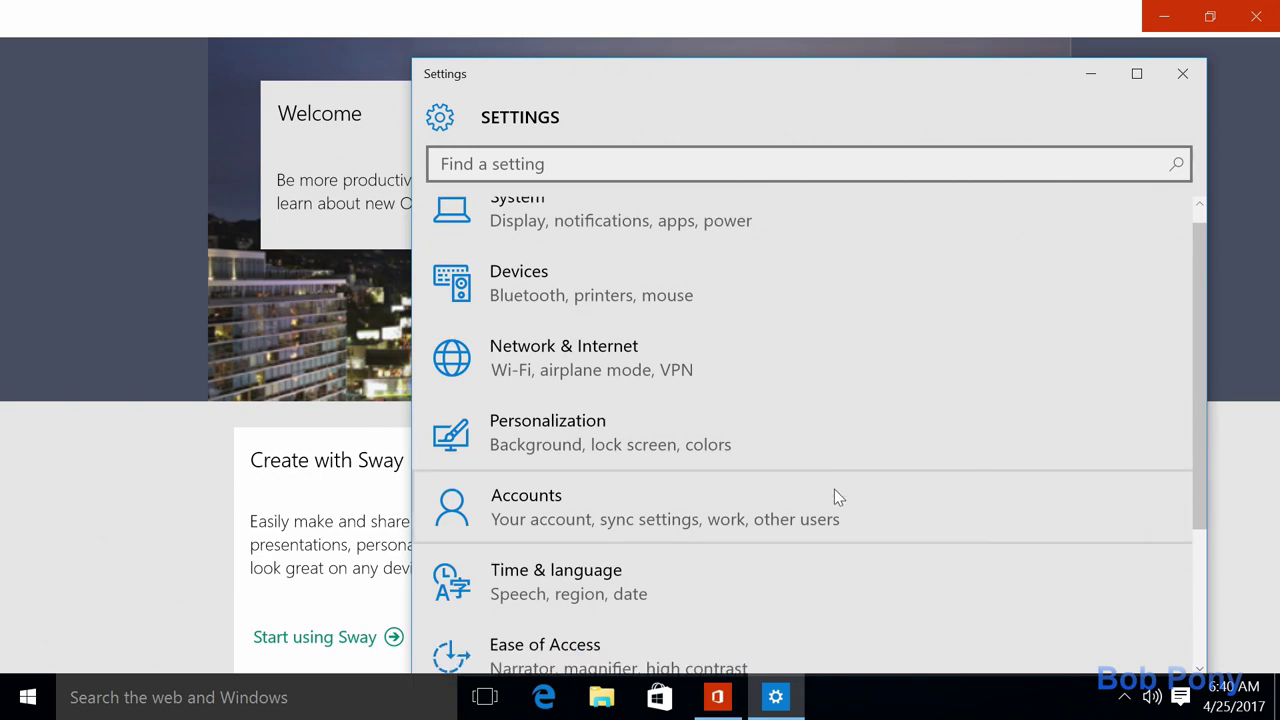
left_click(657, 605)
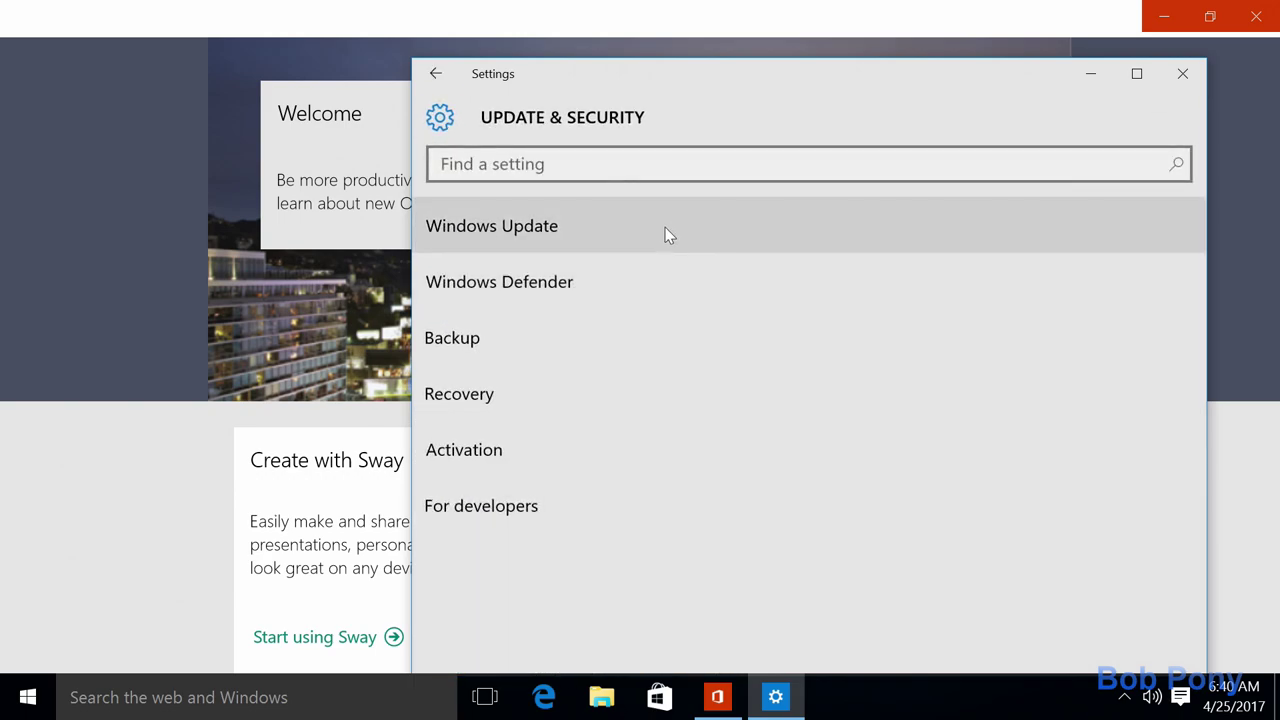
left_click(668, 226)
left_click(455, 325)
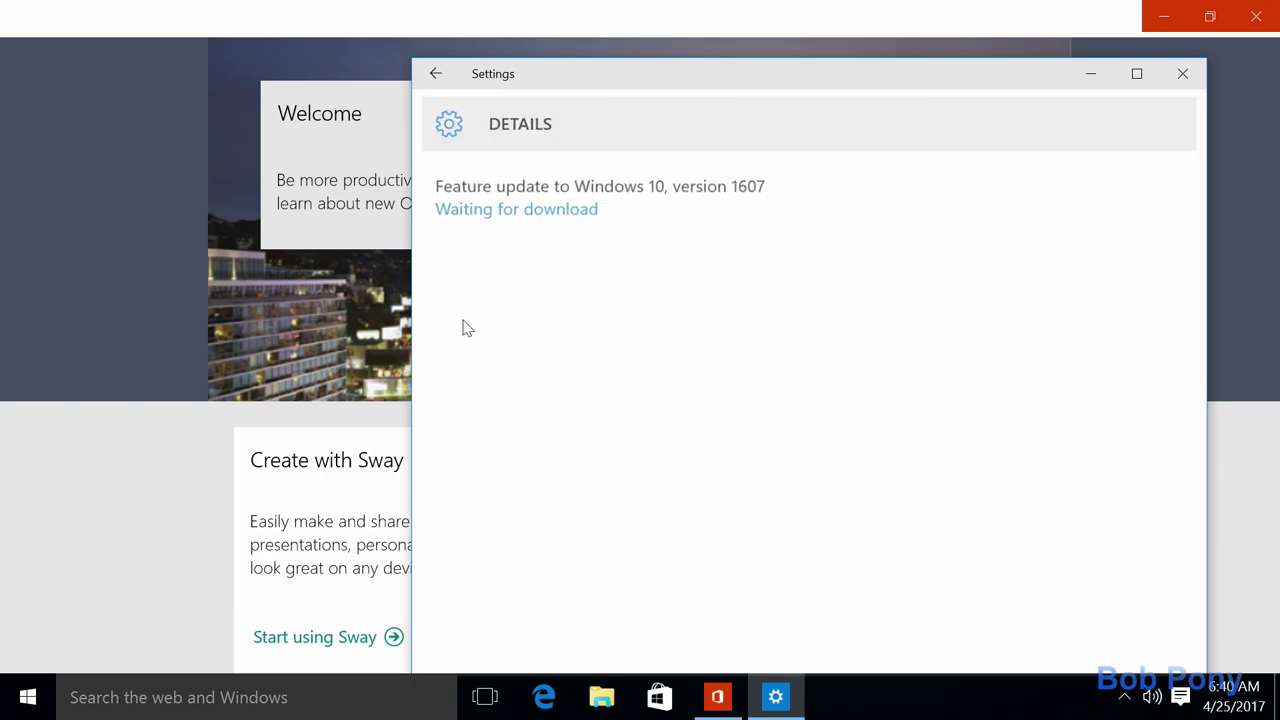
left_click(505, 206)
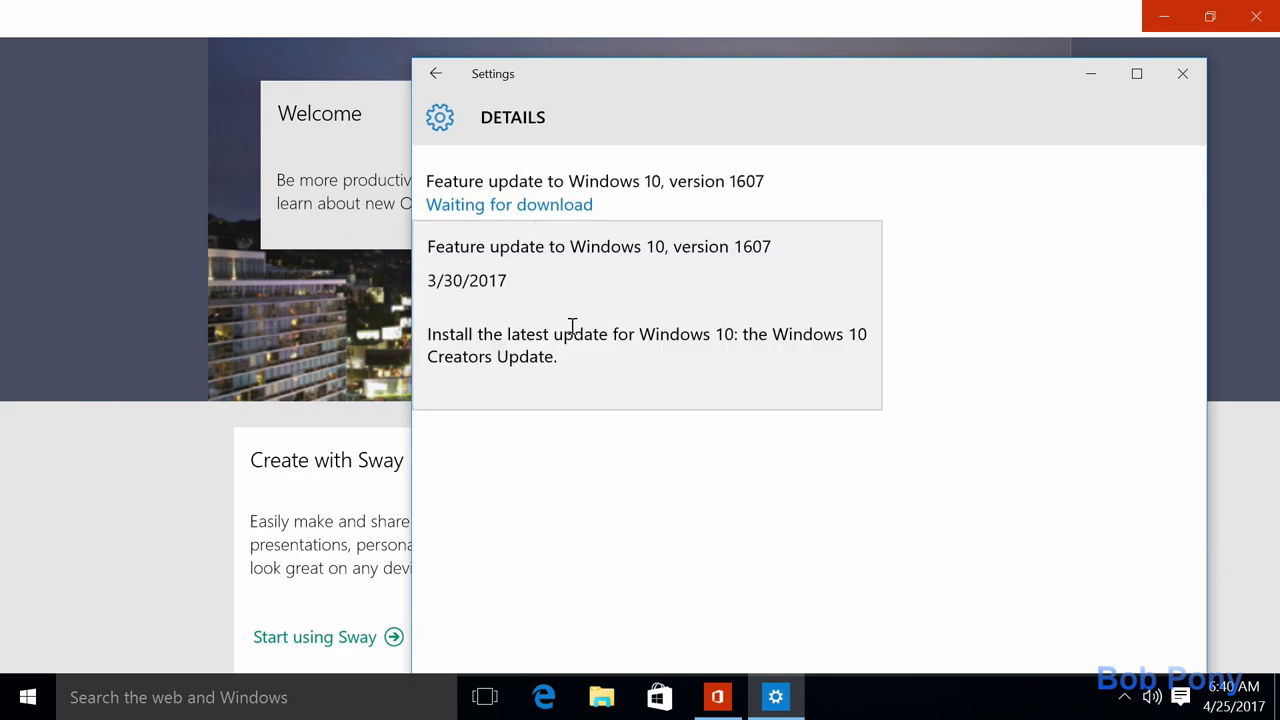
left_click(1183, 73)
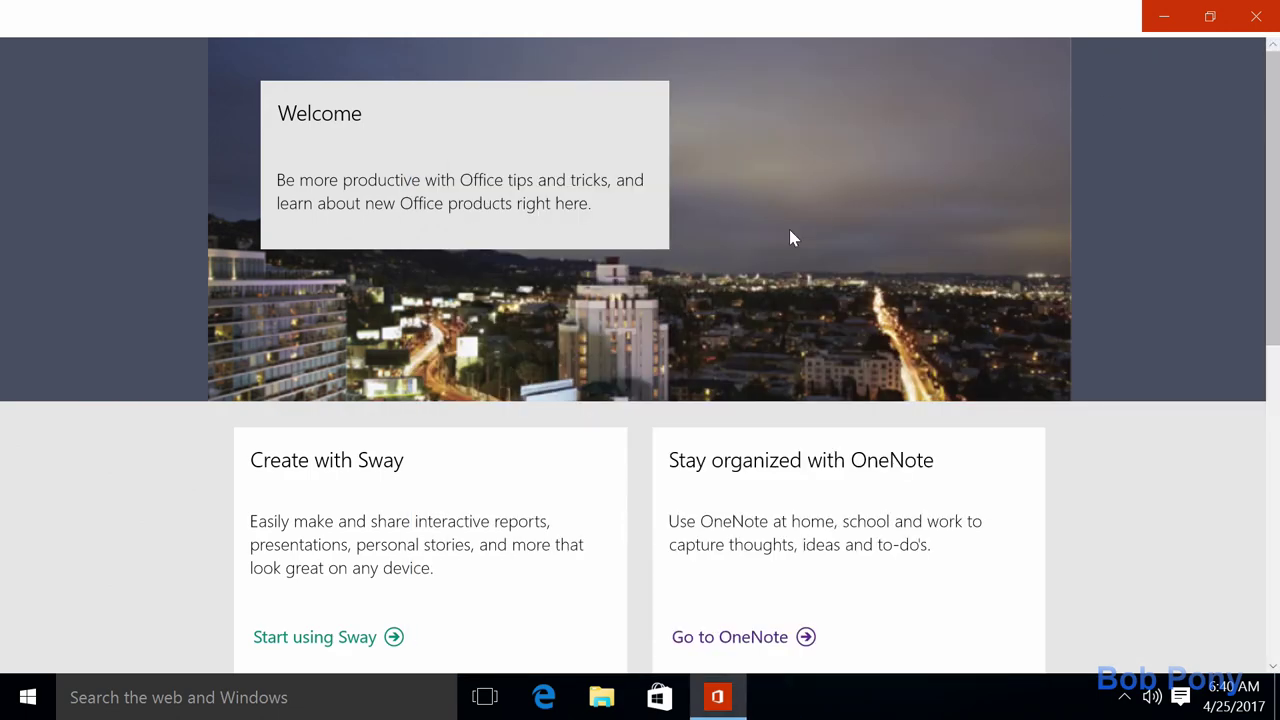
- Look through the Get Office welcome page and close the app
scroll(790, 234, "down", 10)
scroll(755, 275, "up", 10)
key("alt+F4")
- Open the Store's Downloads and installs page and check for app updates
key("super")
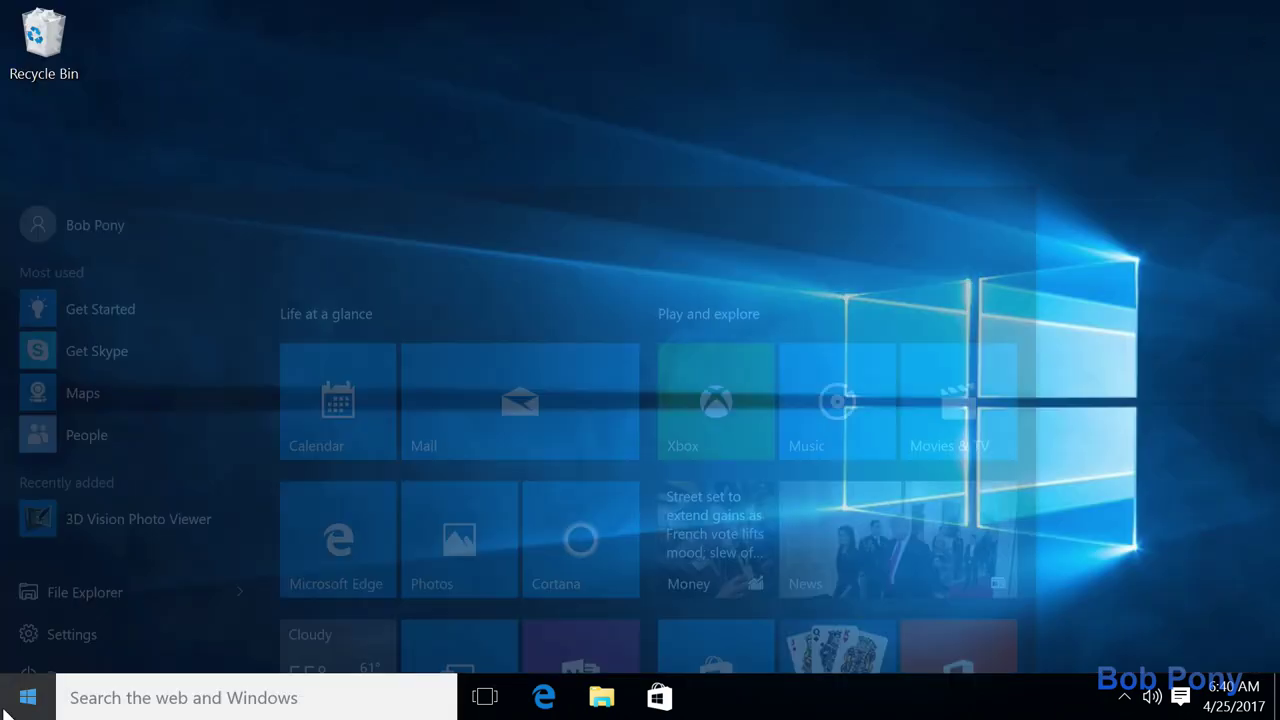
left_click(676, 688)
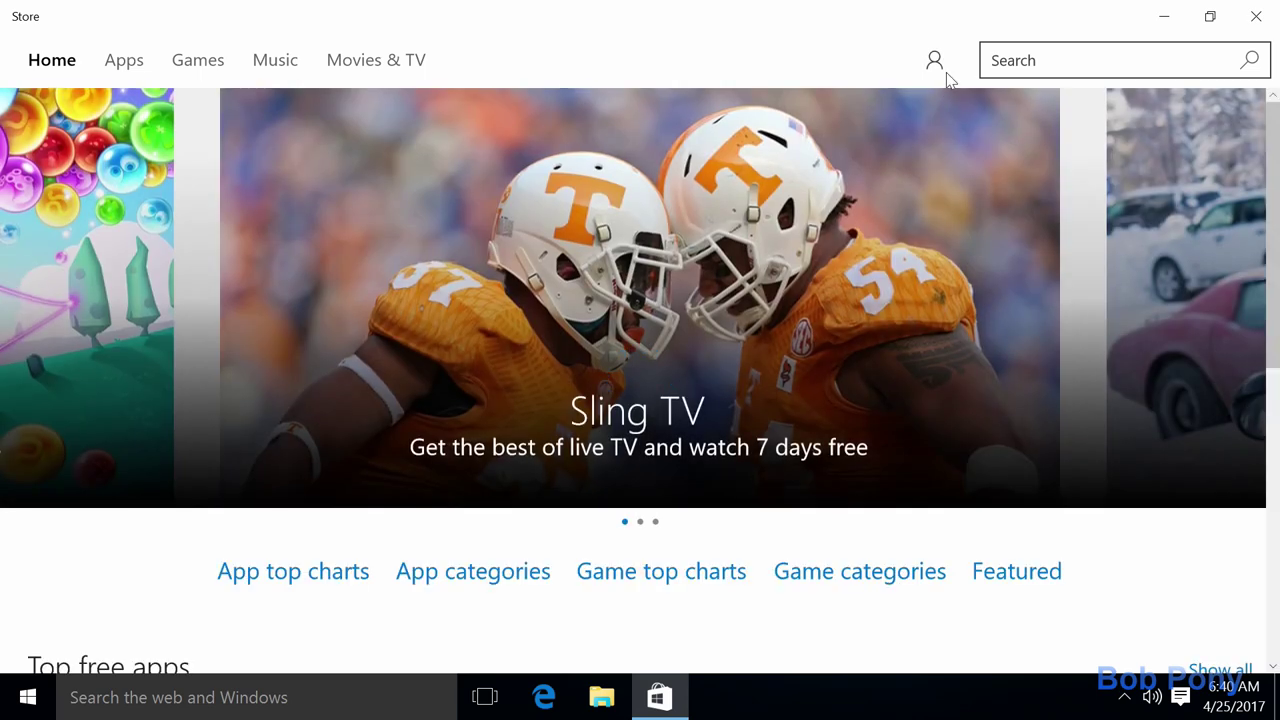
left_click(944, 66)
left_click(895, 240)
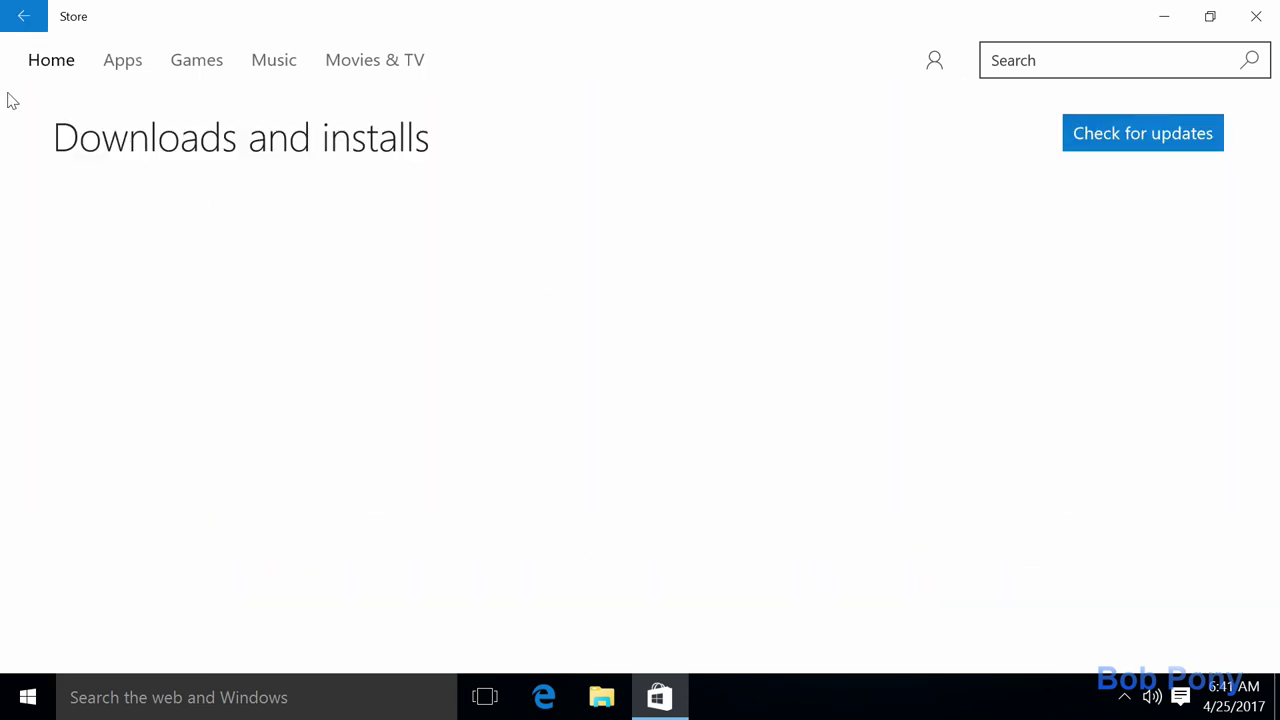
left_click(1110, 125)
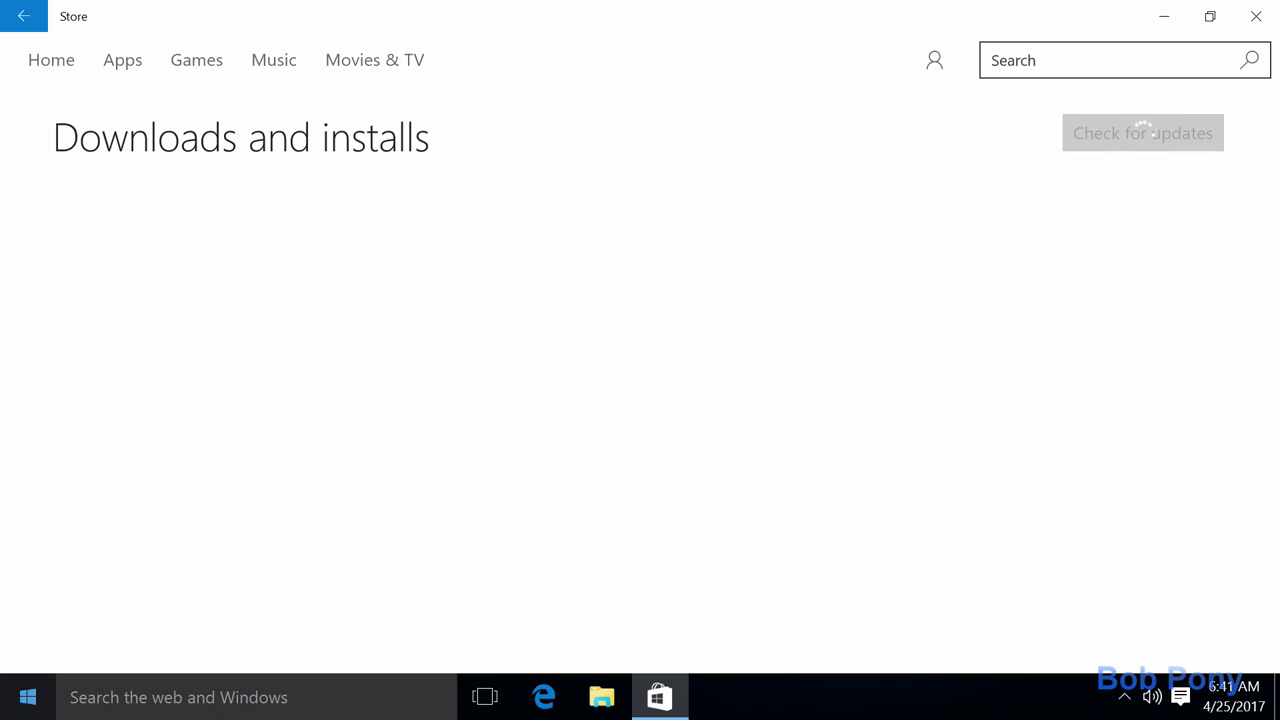
- Restore the maximized Store window to a smaller floating window on the desktop
left_click(28, 697)
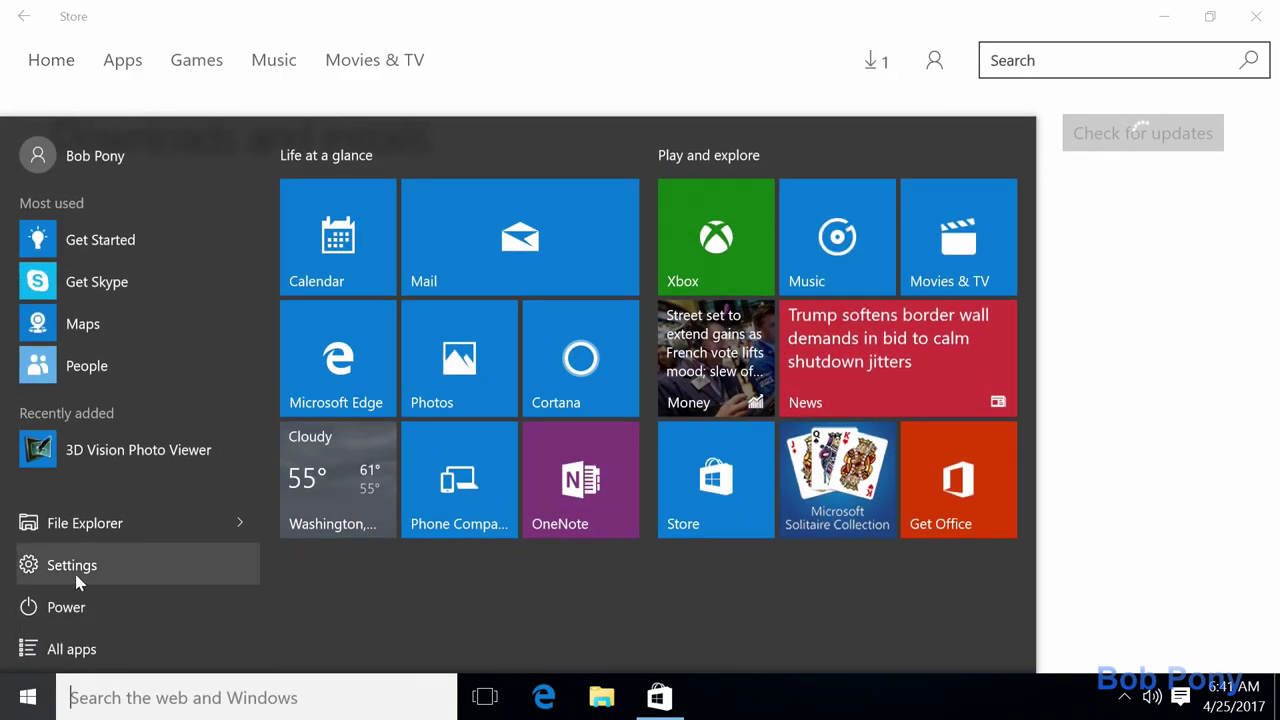
left_click(1163, 560)
left_click(1174, 126)
double_click(983, 9)
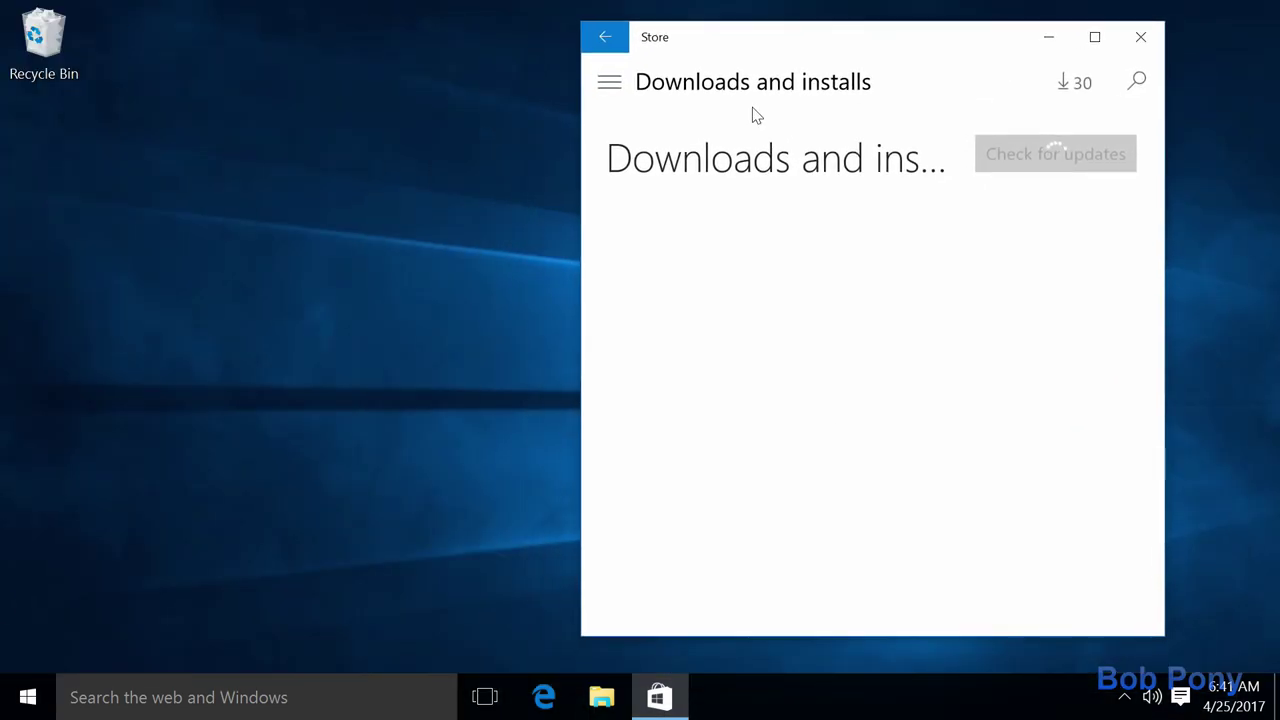
- Open Calculator from the full app list
left_click(28, 697)
left_click(102, 630)
scroll(108, 580, "down", 5)
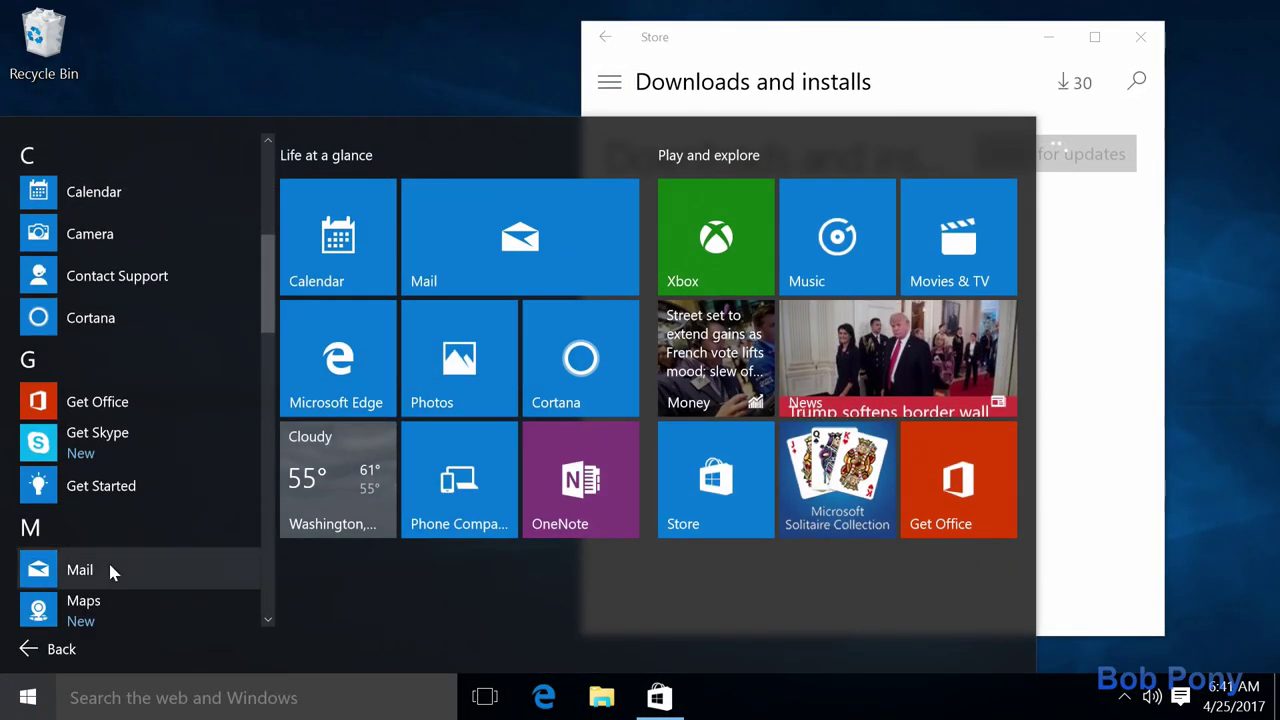
scroll(108, 565, "up", 5)
left_click(86, 368)
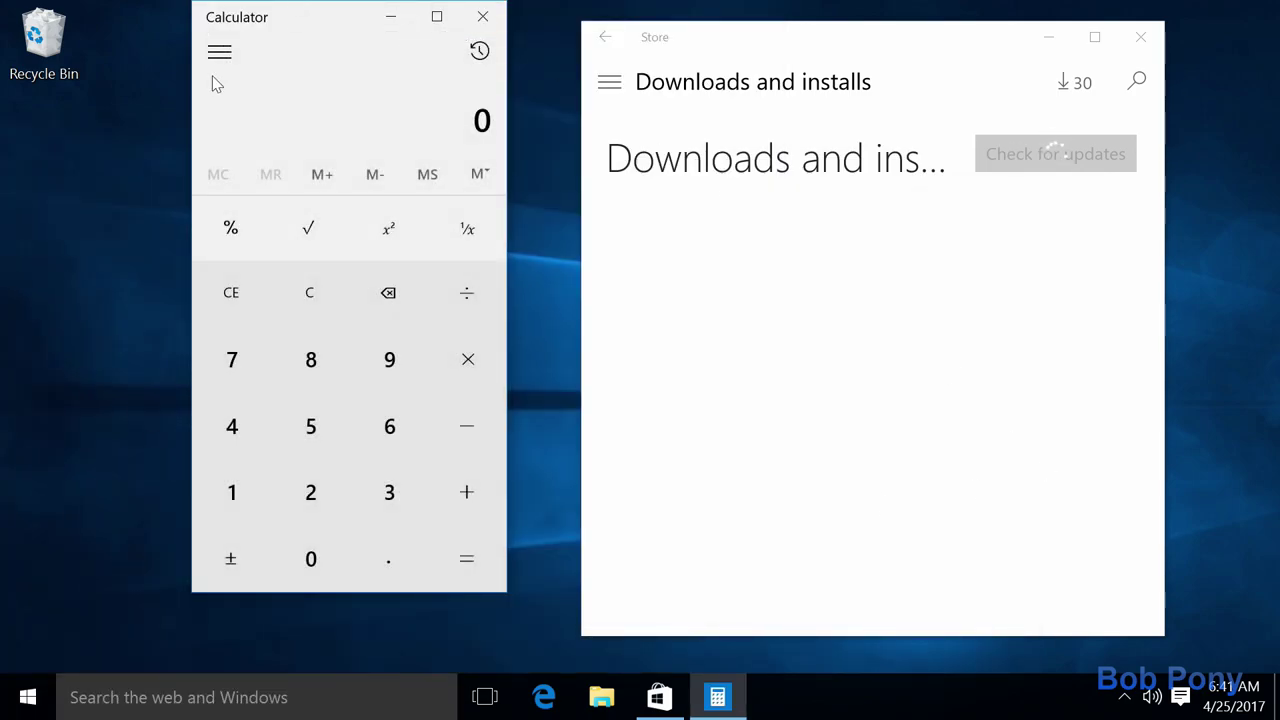
- View Calculator's About information and shrink its window from the upper-left corner
left_click(219, 52)
scroll(356, 495, "down", 3)
left_click(350, 570)
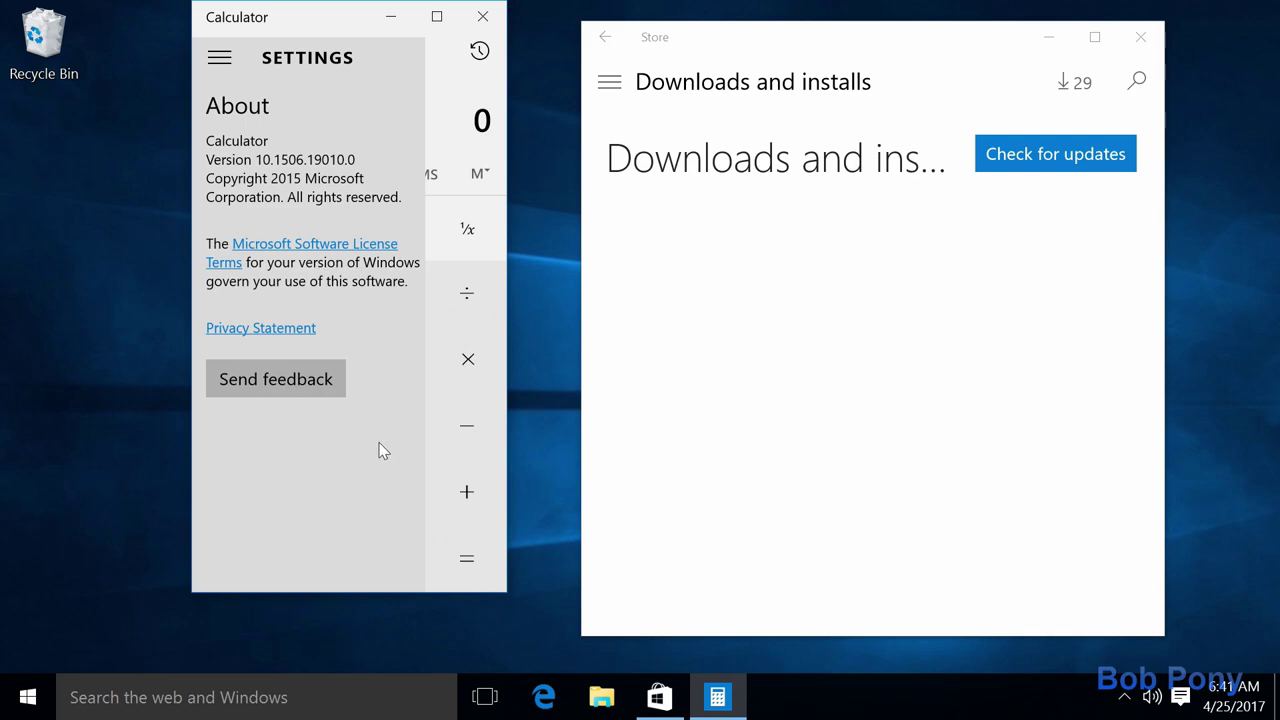
left_click(464, 411)
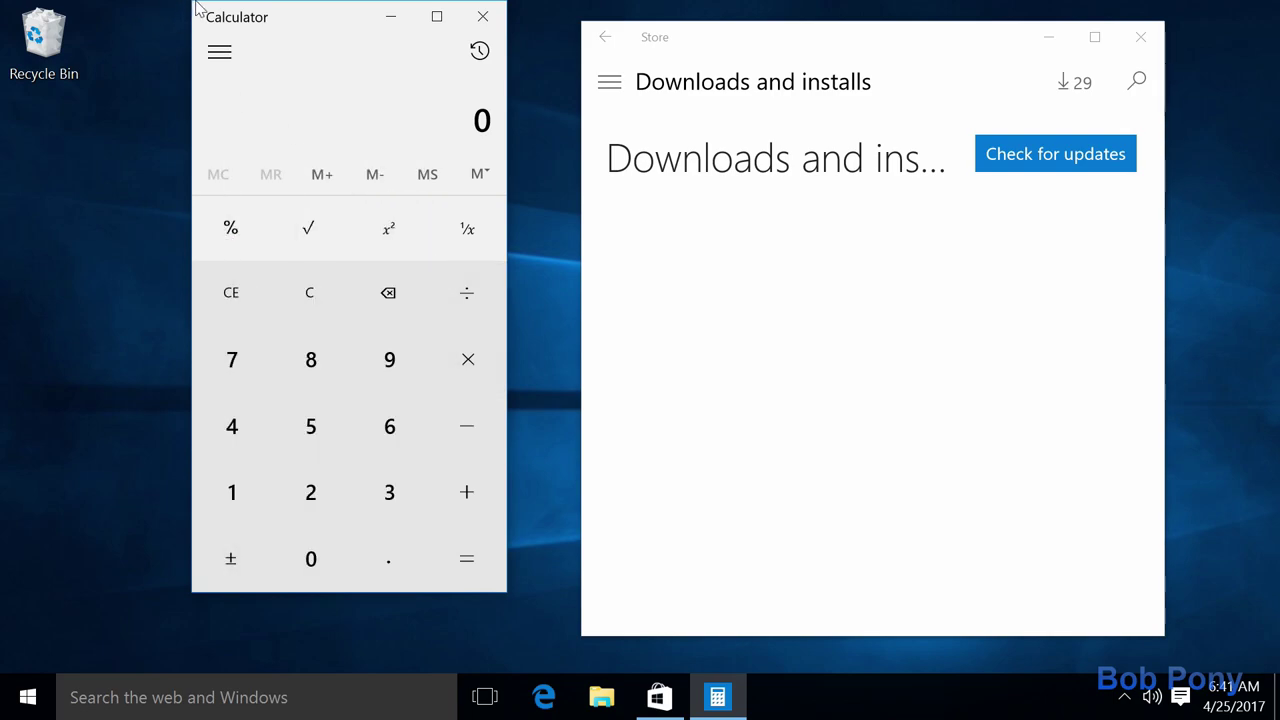
left_click_drag(187, 5, 273, 177)
- Open the Start page of the Personalization settings and move the Settings window up beside Calculator
left_click(28, 697)
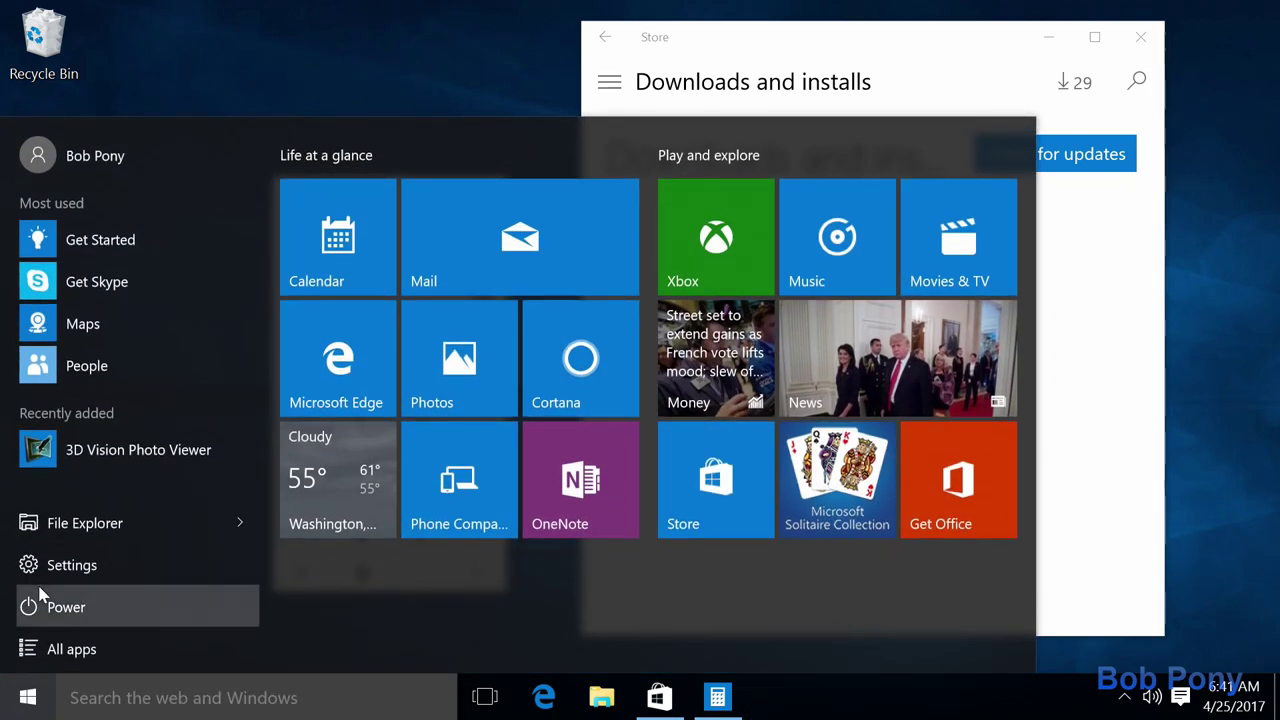
left_click(88, 560)
scroll(686, 474, "down", 3)
scroll(671, 394, "up", 3)
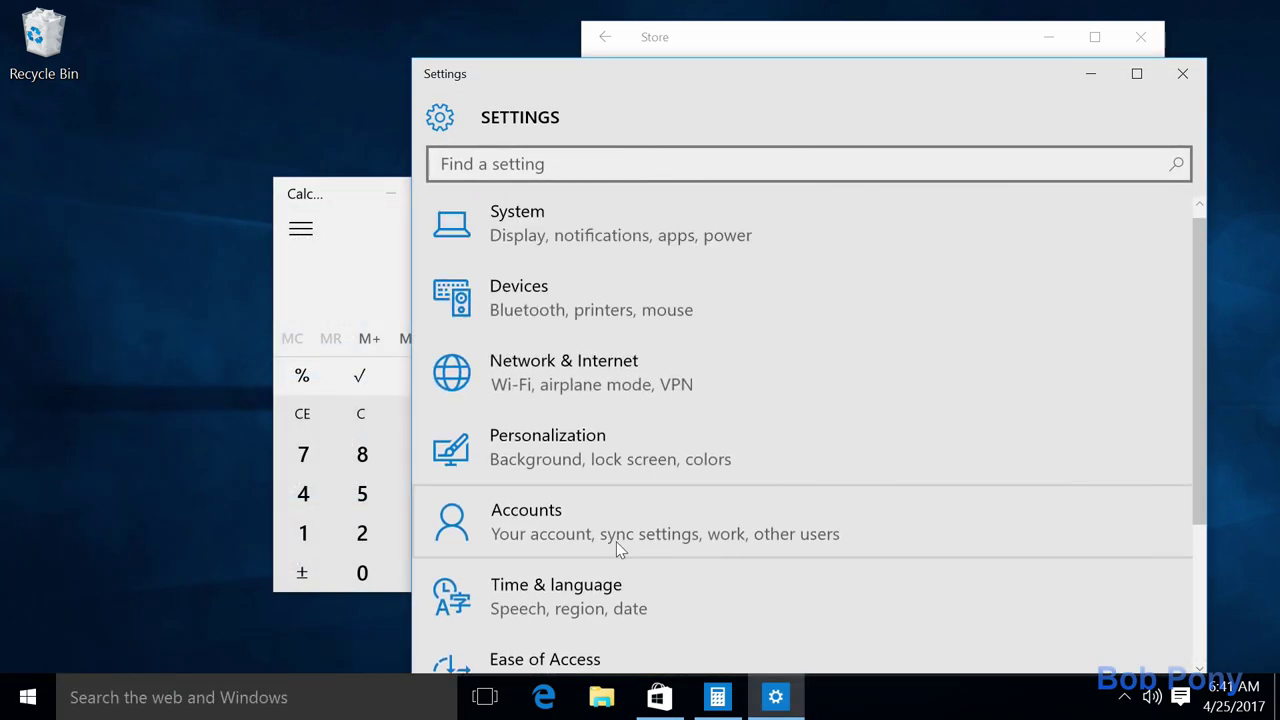
left_click(703, 465)
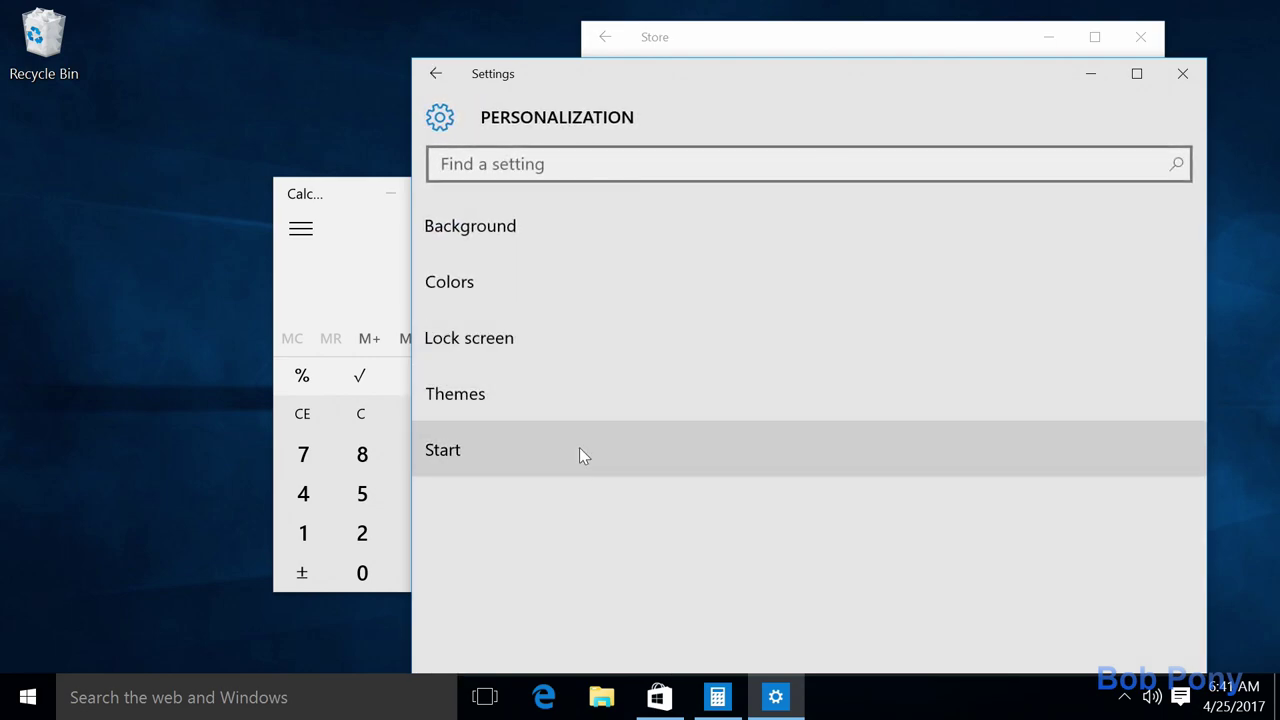
left_click(579, 449)
left_click_drag(694, 87, 746, 54)
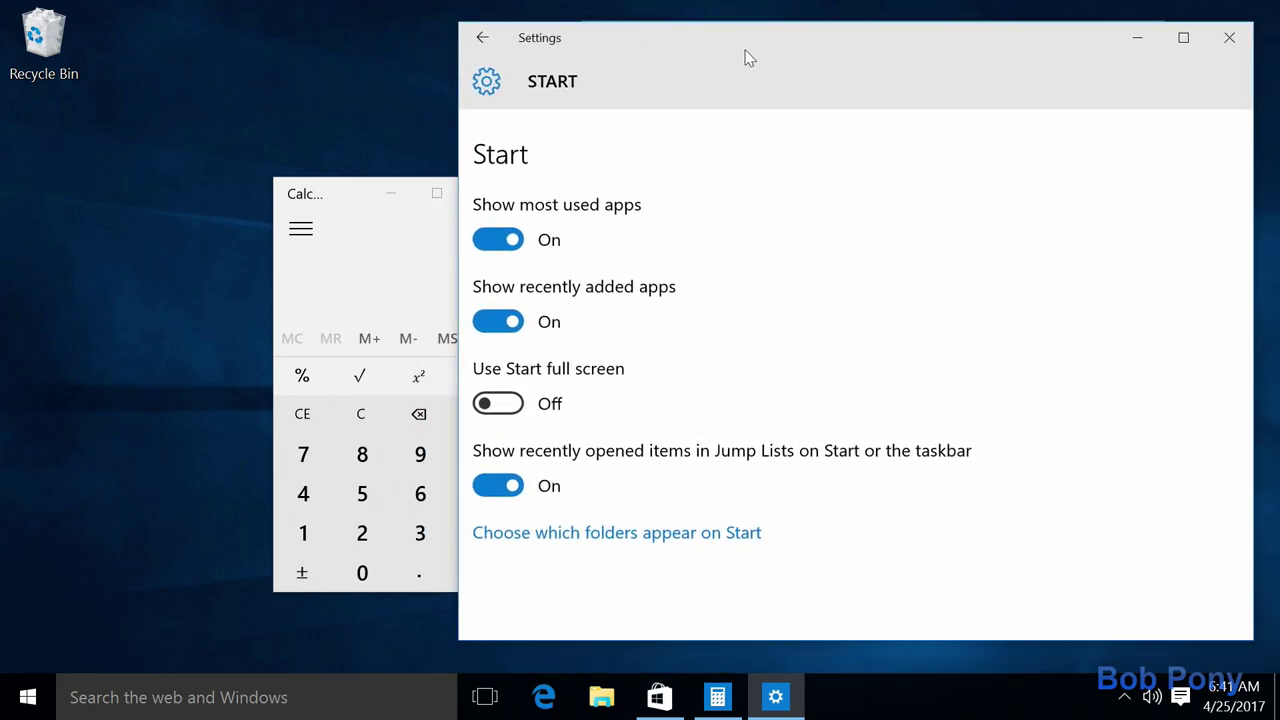
- Open Notepad and write the line: Remember when there was no "ads" in Windows 10?
left_click(28, 697)
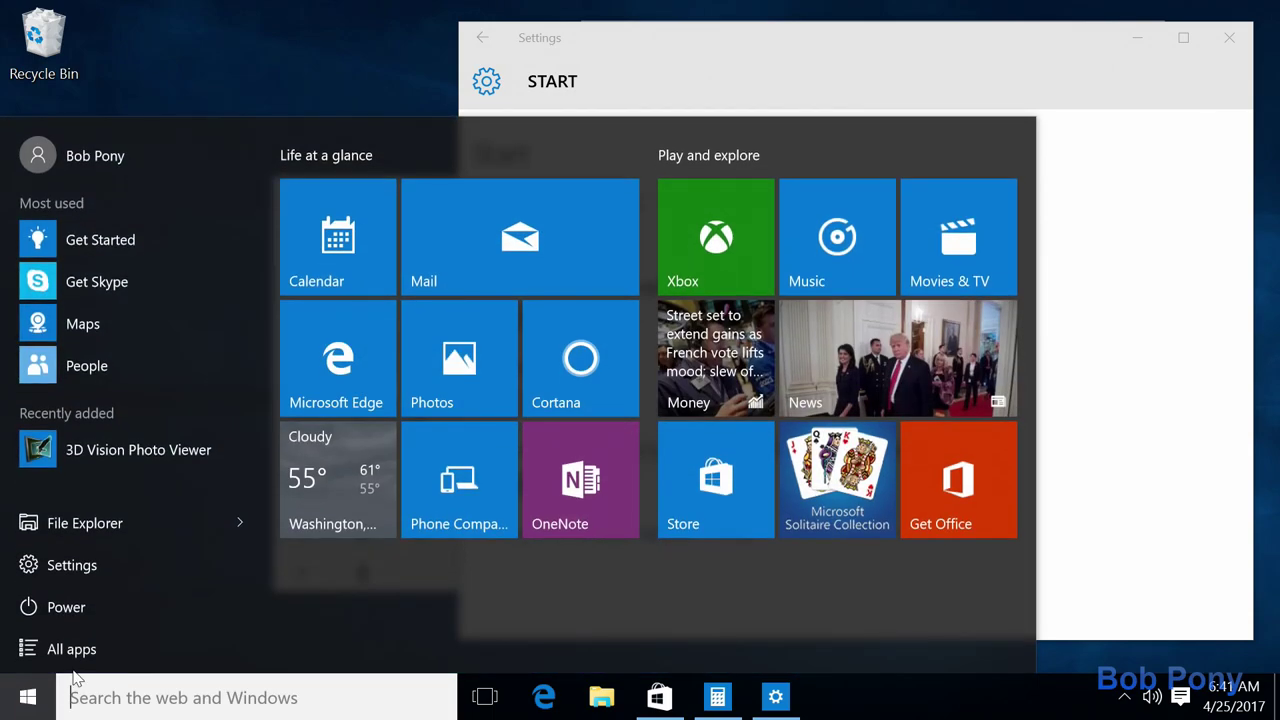
type("not")
key("Return")
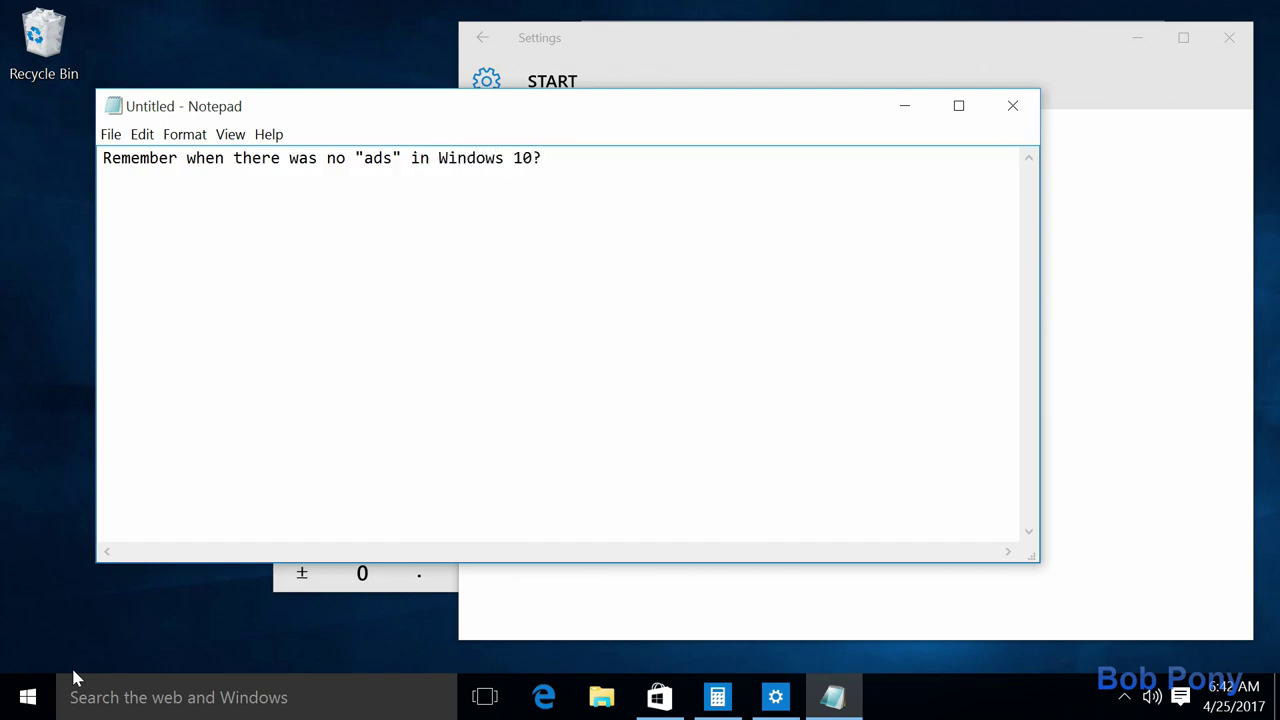
- Return to Settings and examine the options on the Notifications & actions page of the System settings
left_click(1131, 431)
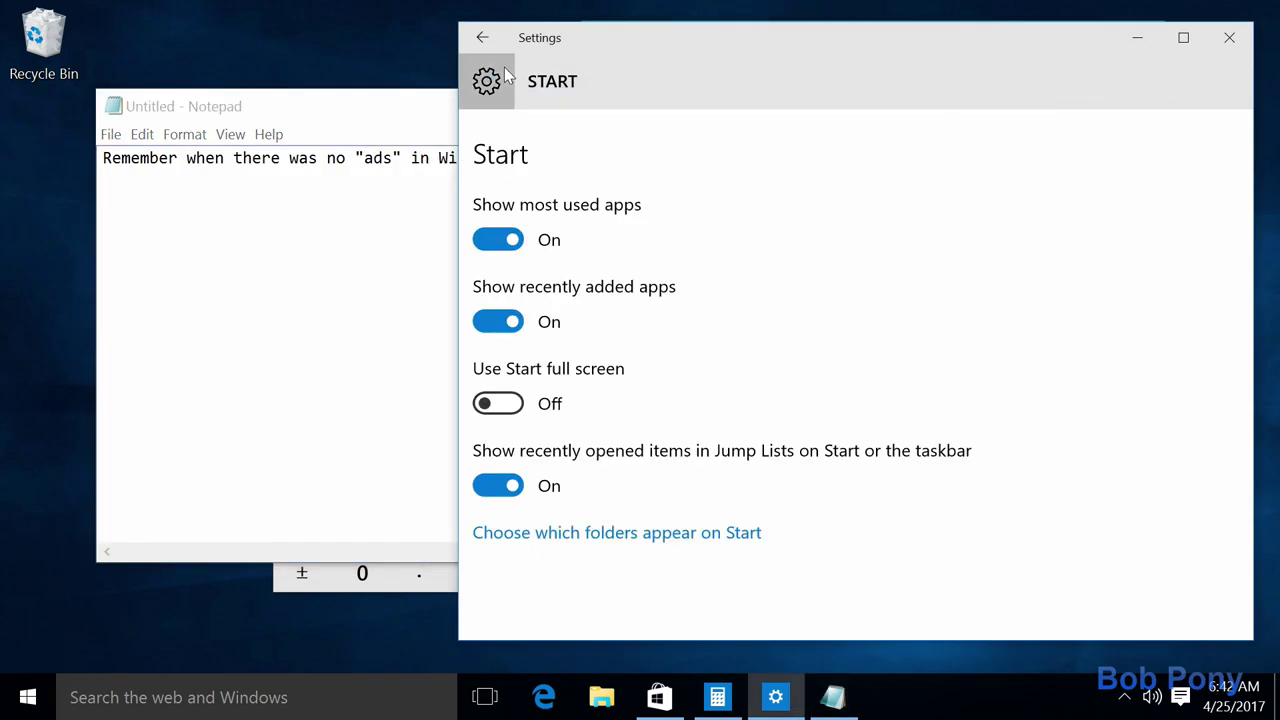
left_click(486, 80)
left_click(571, 212)
left_click(585, 250)
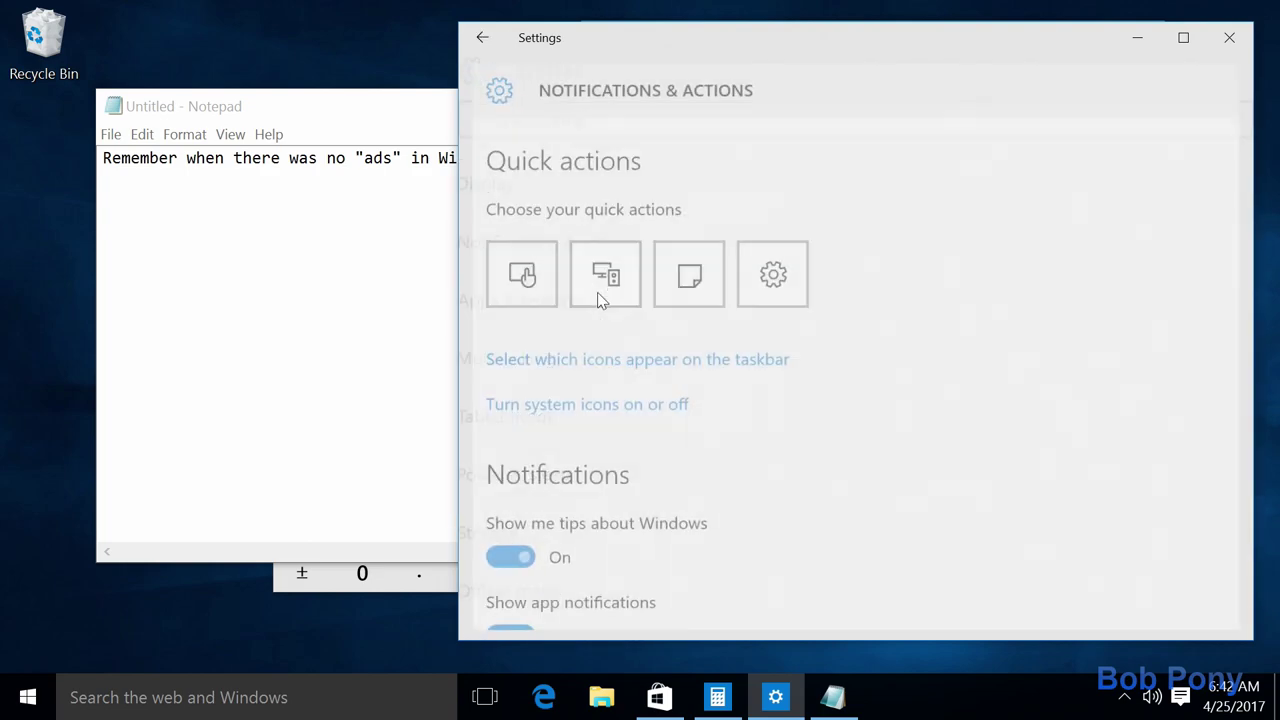
scroll(632, 345, "down", 5)
scroll(631, 346, "down", 2)
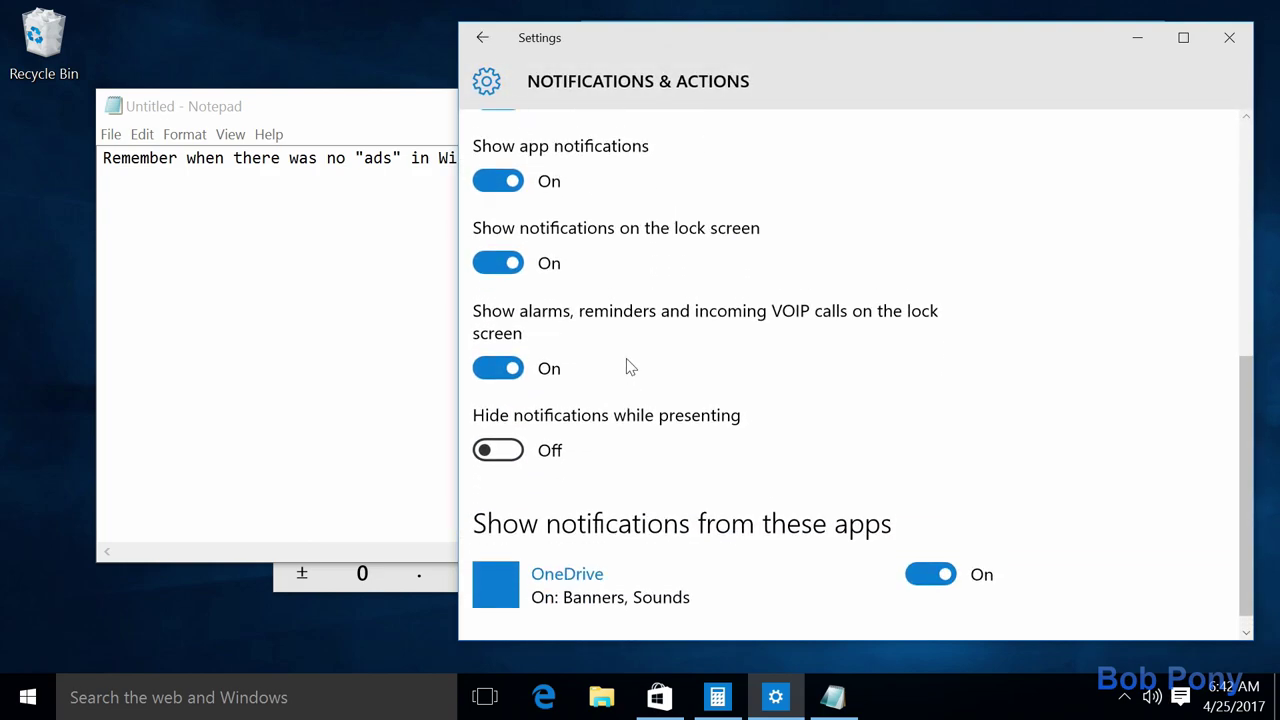
- Return to the Settings home page, moving its window clear of Notepad, and close Notepad without saving its text
scroll(650, 335, "up", 5)
scroll(617, 440, "down", 3)
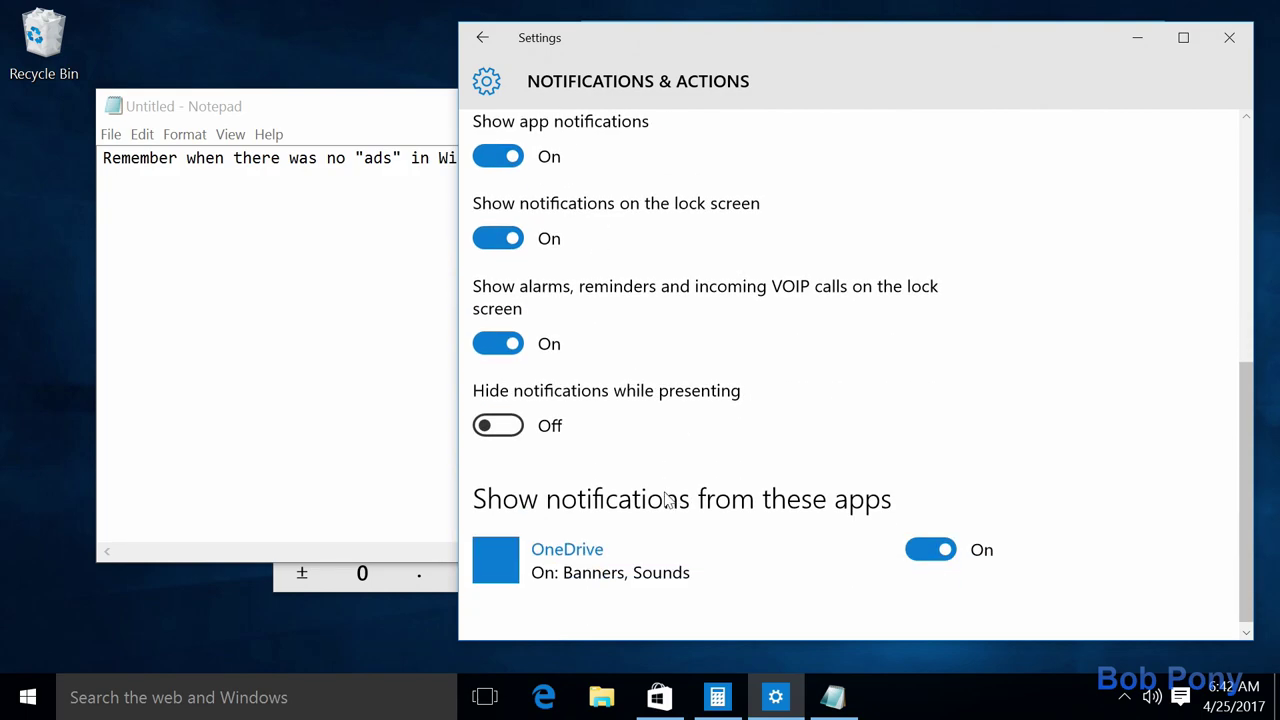
left_click(486, 80)
left_click_drag(578, 41, 467, 252)
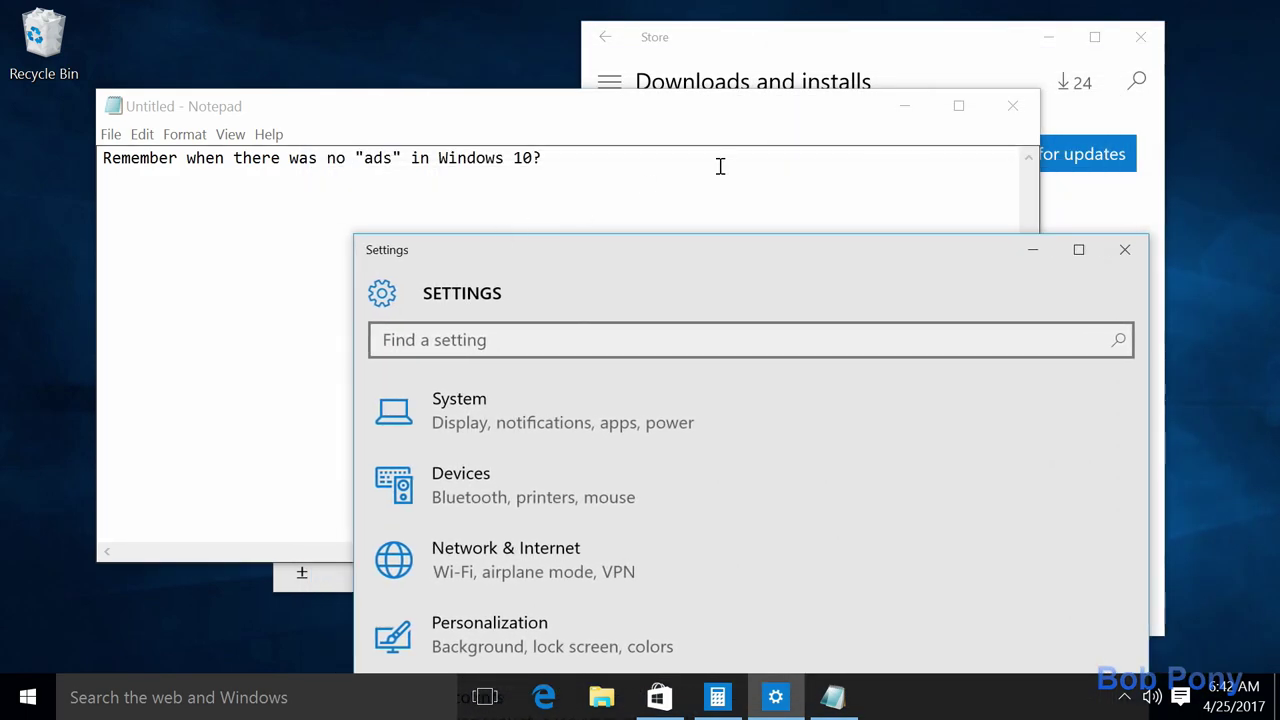
left_click(1013, 106)
left_click(762, 344)
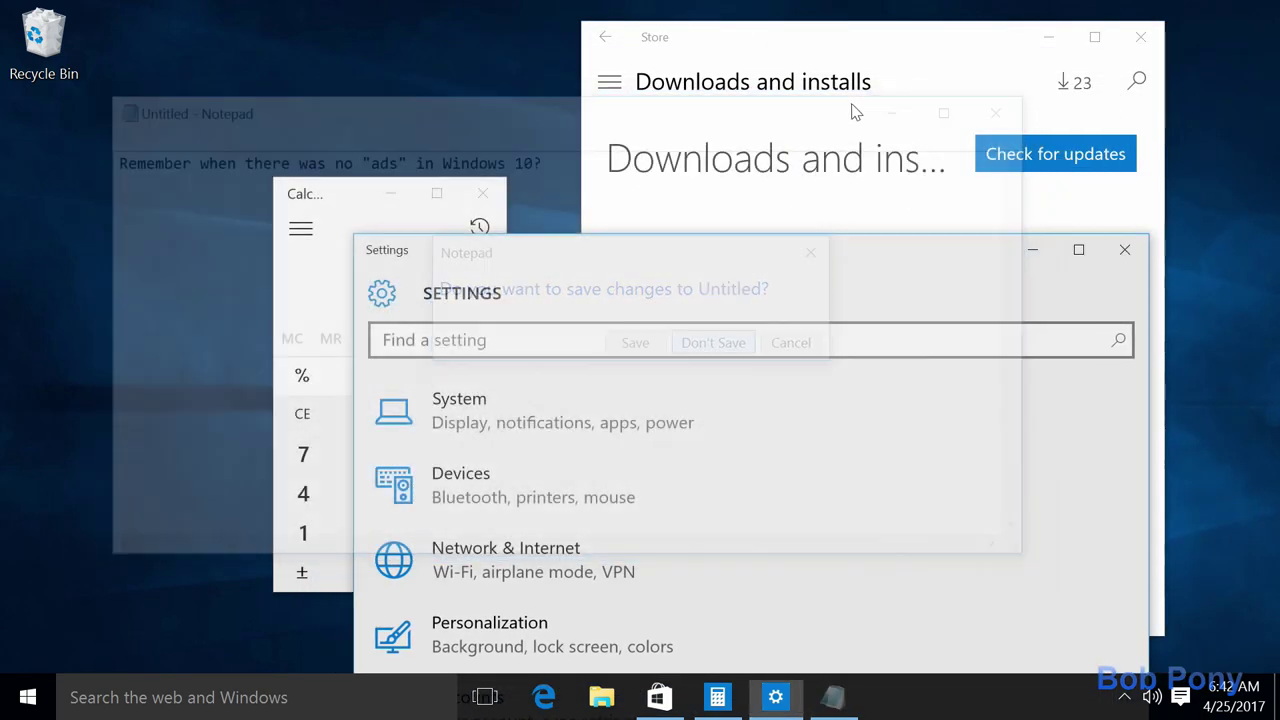
- Switch to the Store and examine the app updates queued on the Downloads and installs page
left_click(877, 37)
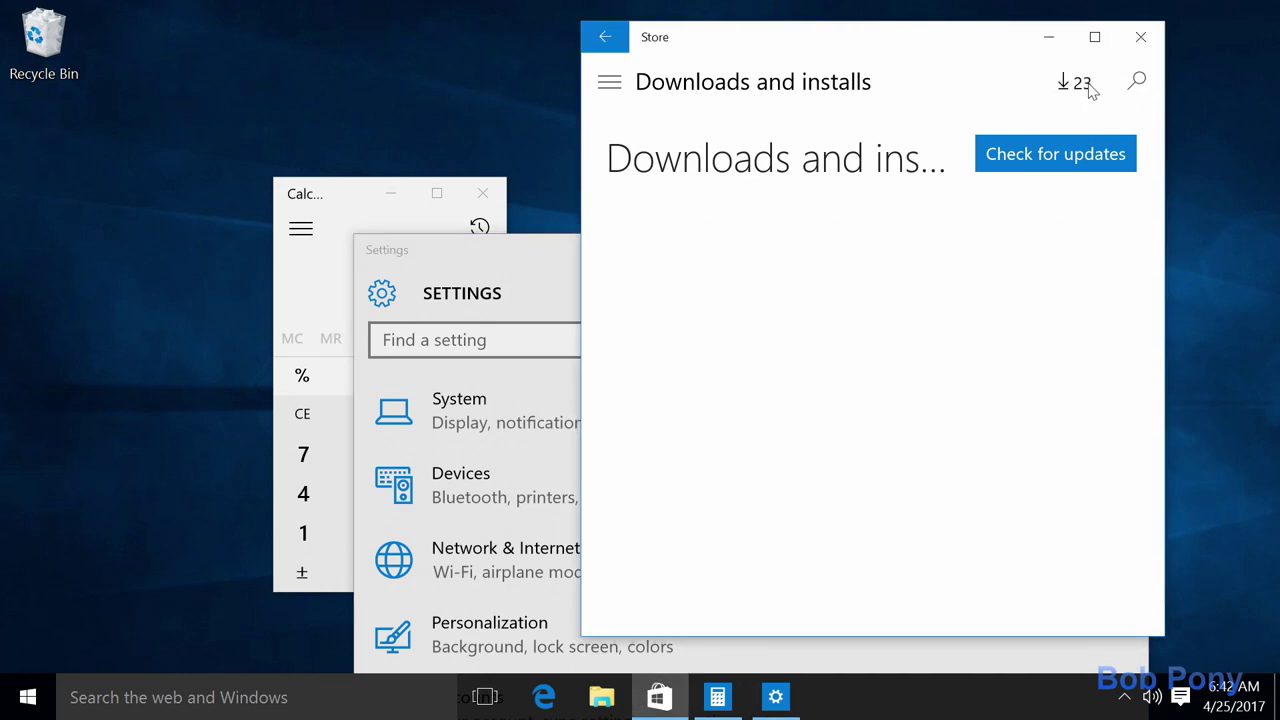
scroll(914, 243, "down", 3)
scroll(917, 246, "up", 2)
scroll(918, 245, "up", 1)
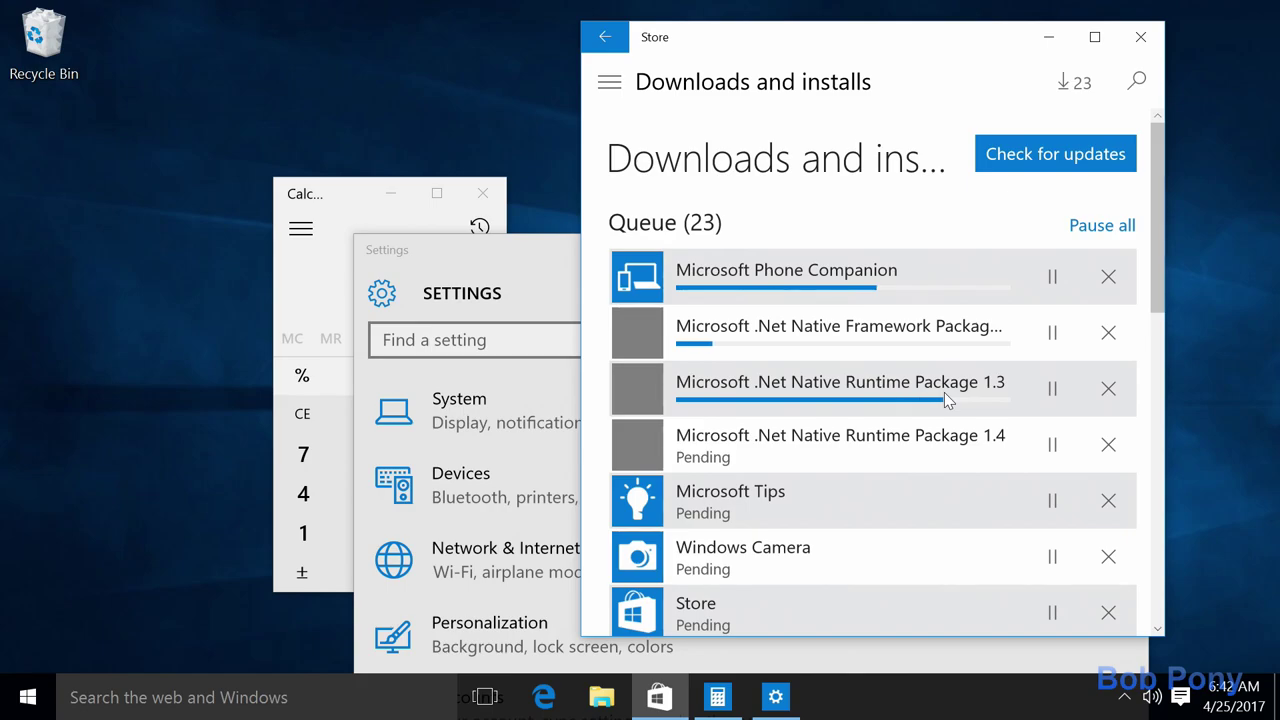
scroll(945, 398, "down", 3)
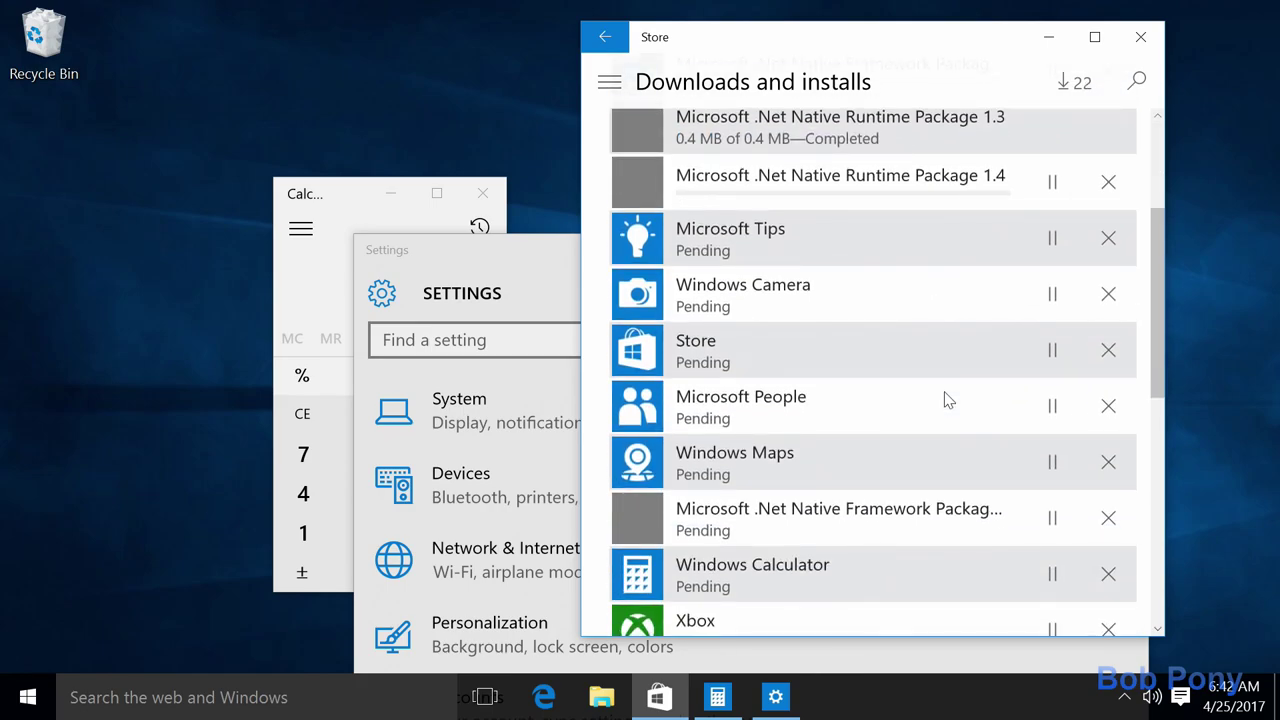
scroll(948, 400, "down", 3)
scroll(945, 398, "up", 1)
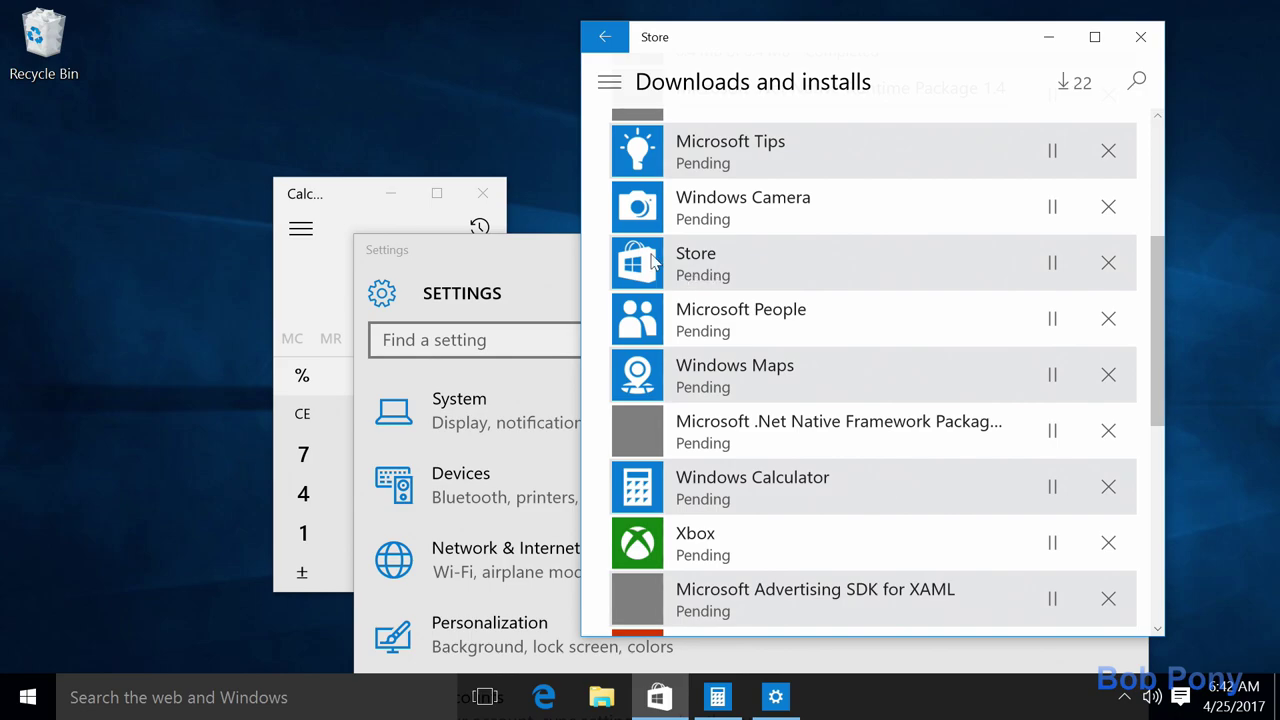
scroll(680, 222, "up", 2)
scroll(680, 229, "down", 6)
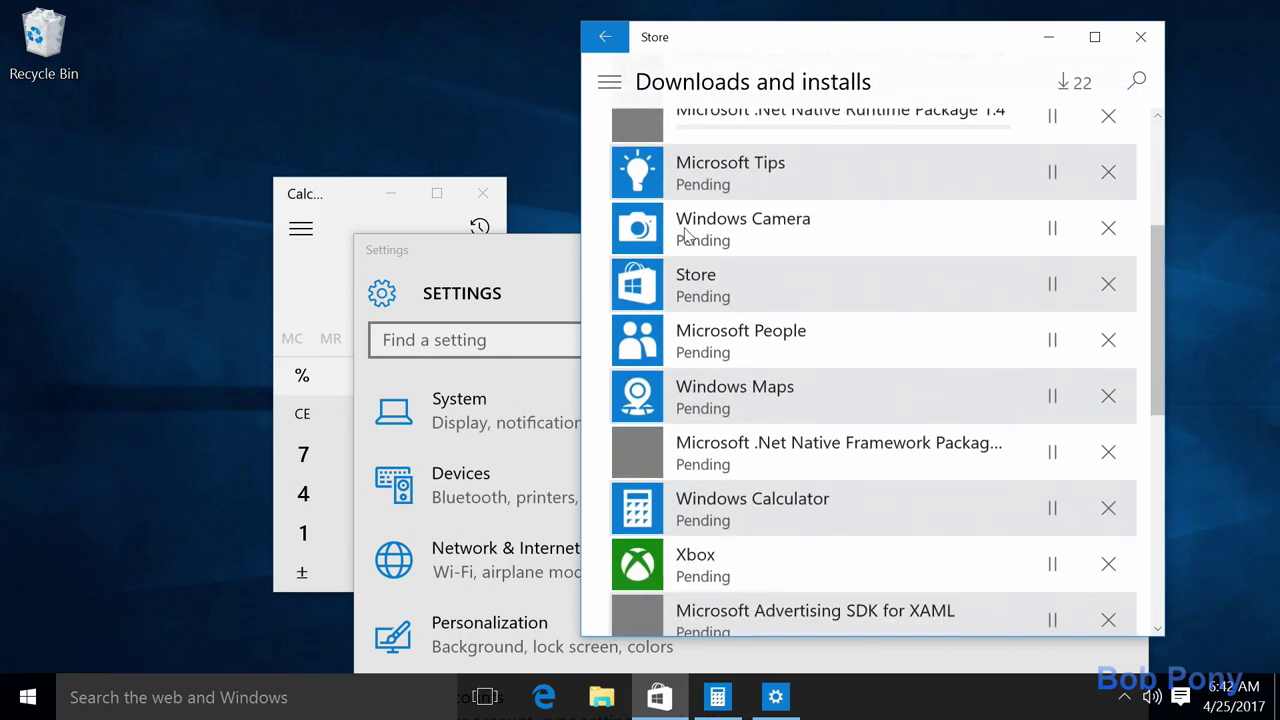
scroll(700, 245, "down", 1)
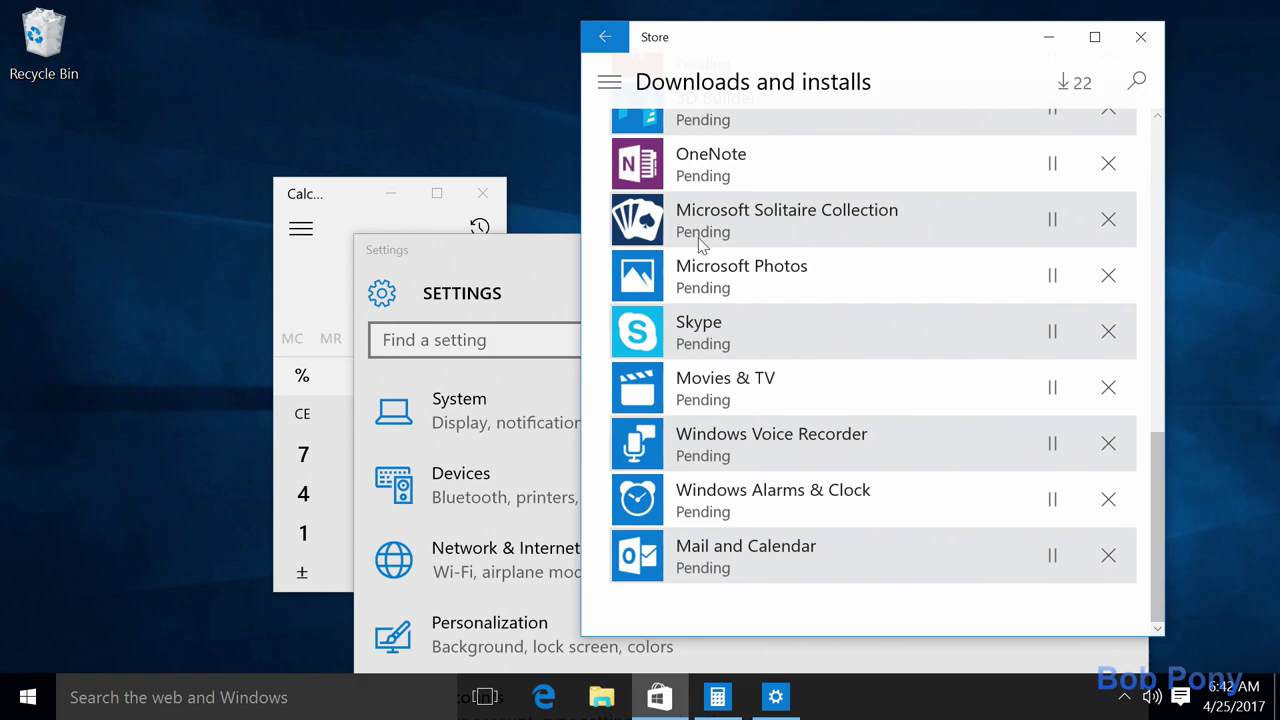
- Move the Settings window aside and open Local Disk (C:) from This PC in File Explorer
left_click_drag(533, 260, 183, 115)
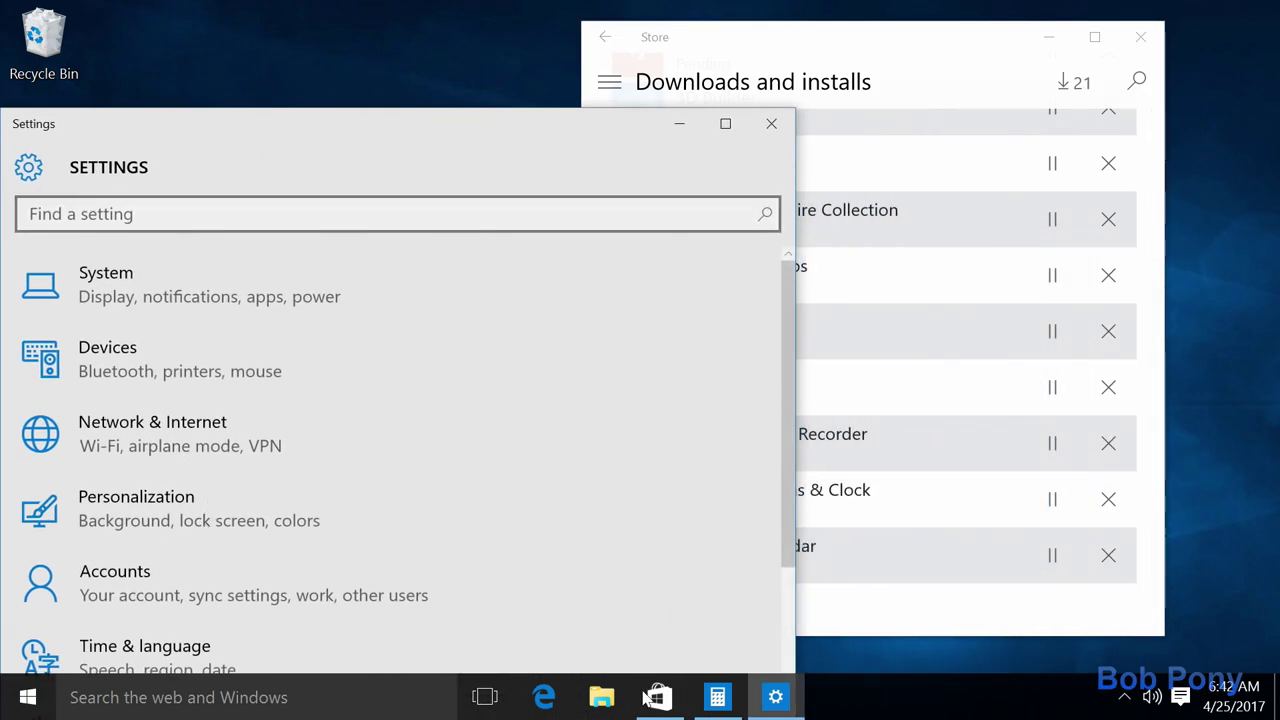
left_click(601, 697)
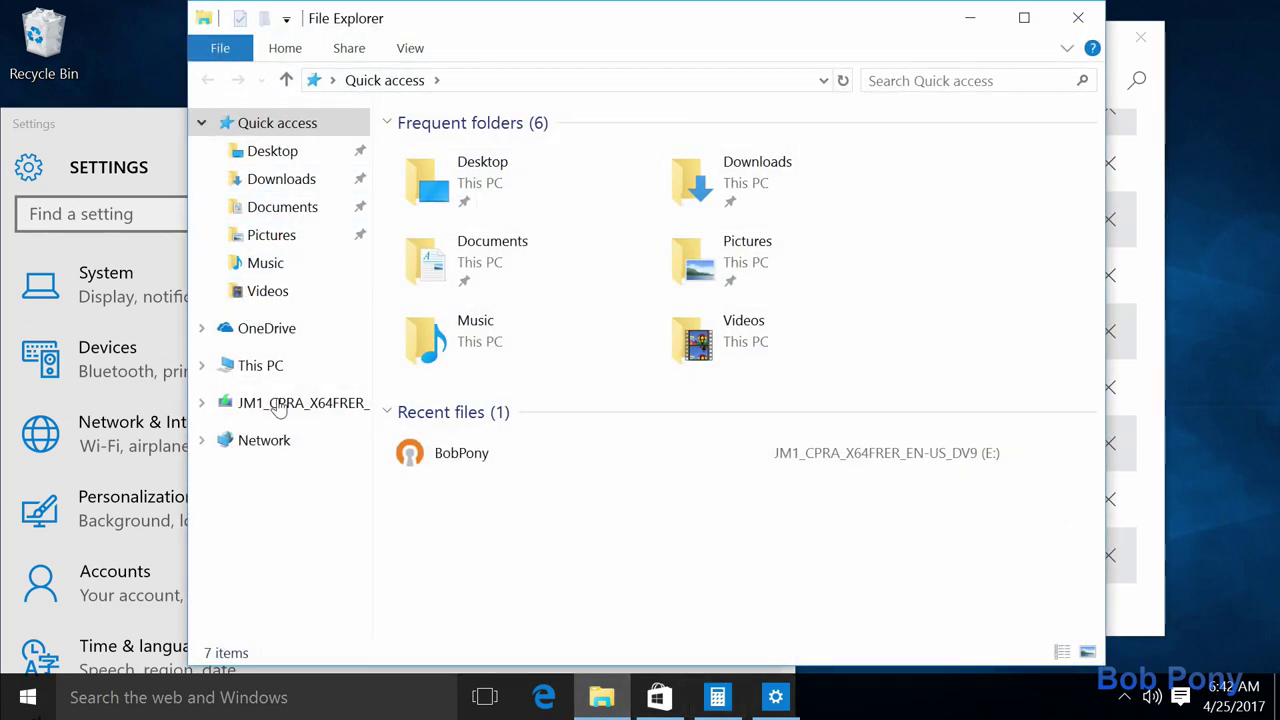
left_click(262, 366)
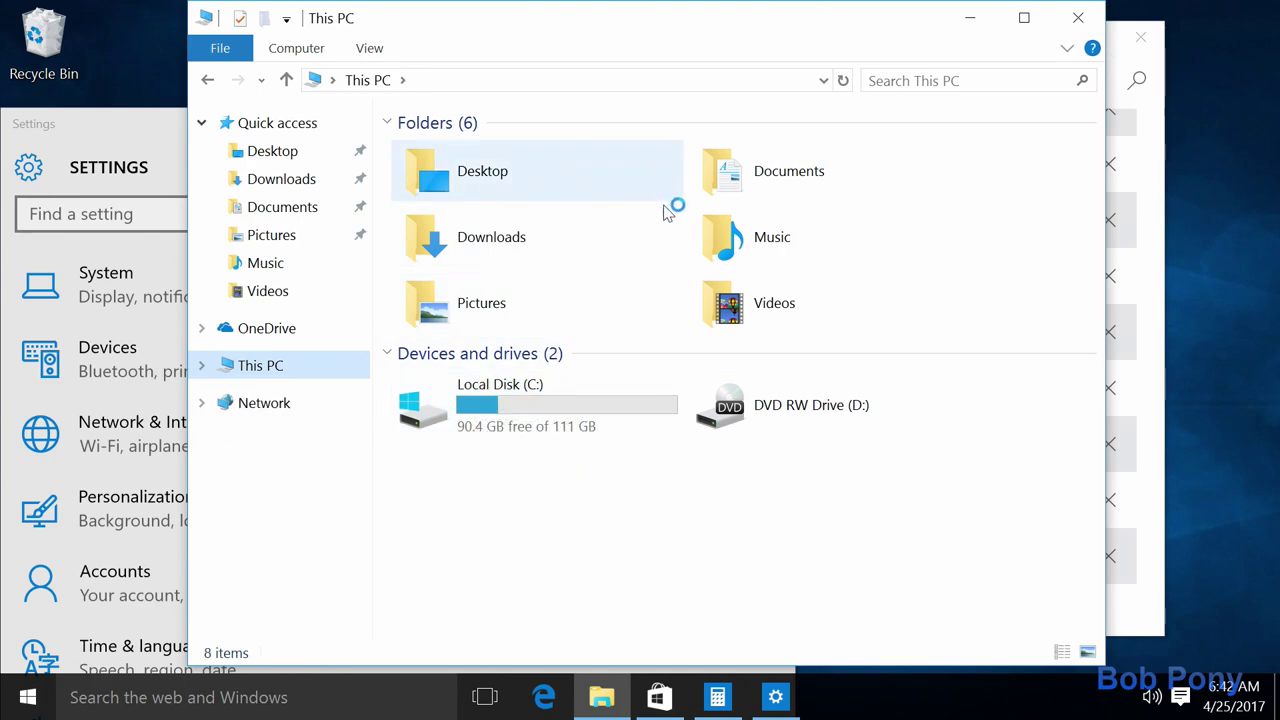
double_click(611, 437)
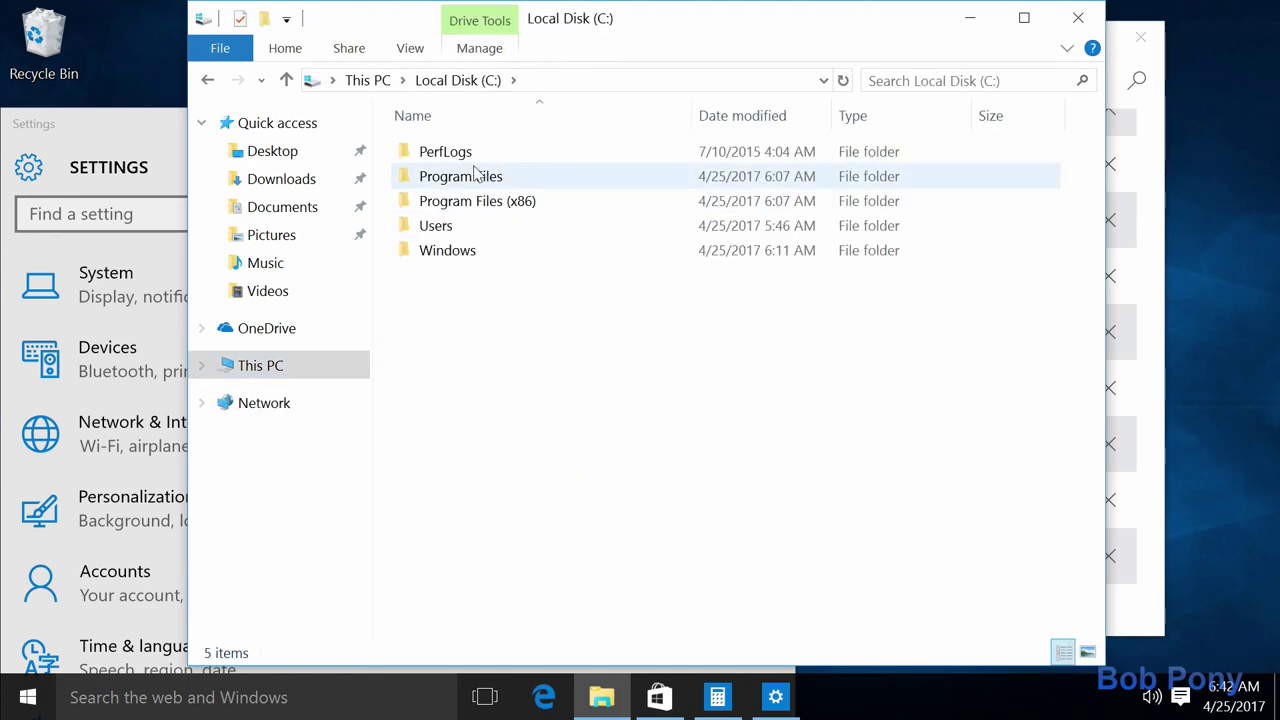
- Go to the hidden folder C:\ProgramData by entering its path
left_click(549, 80)
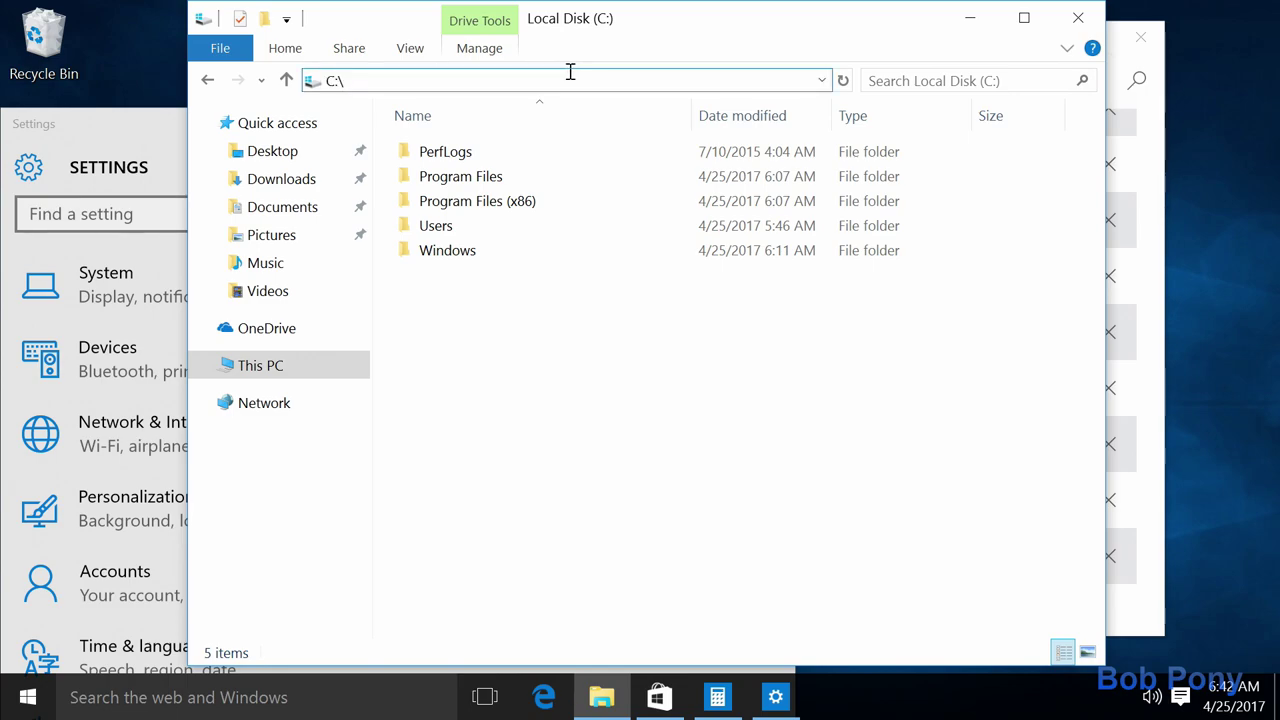
type("Progrsa")
key("BackSpace")
type("amDar")
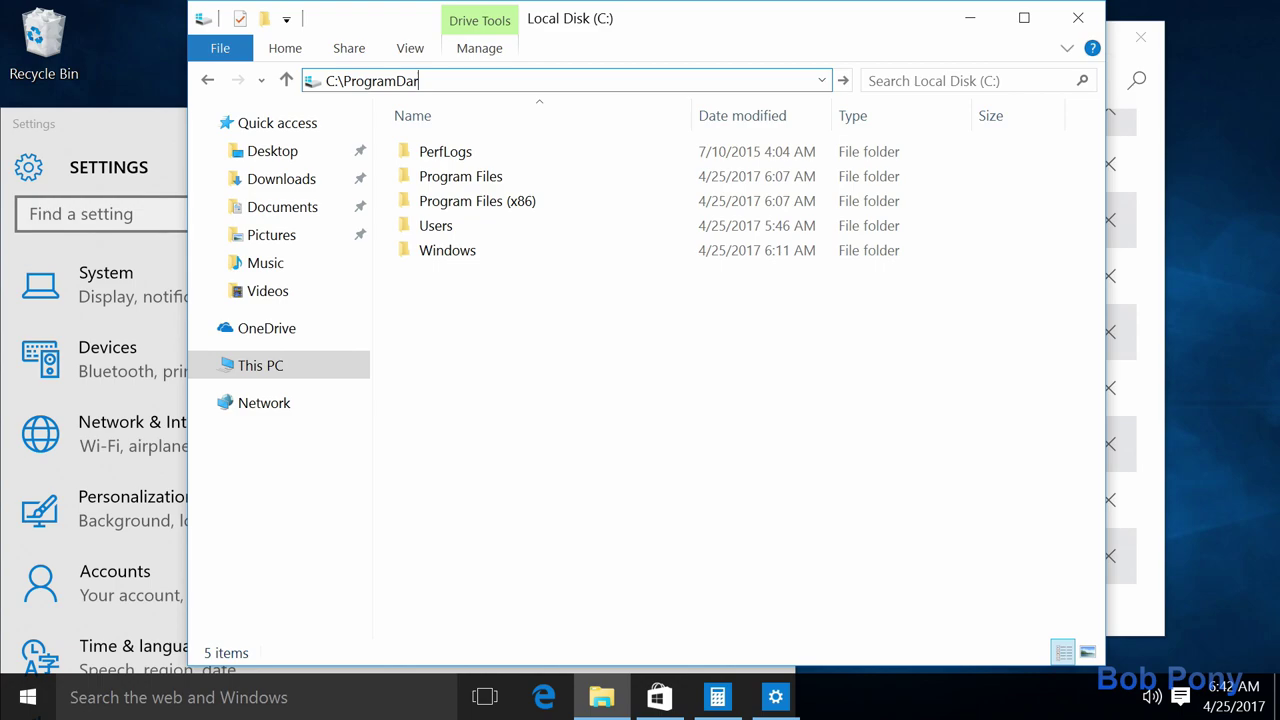
type("ata")
key("Return")
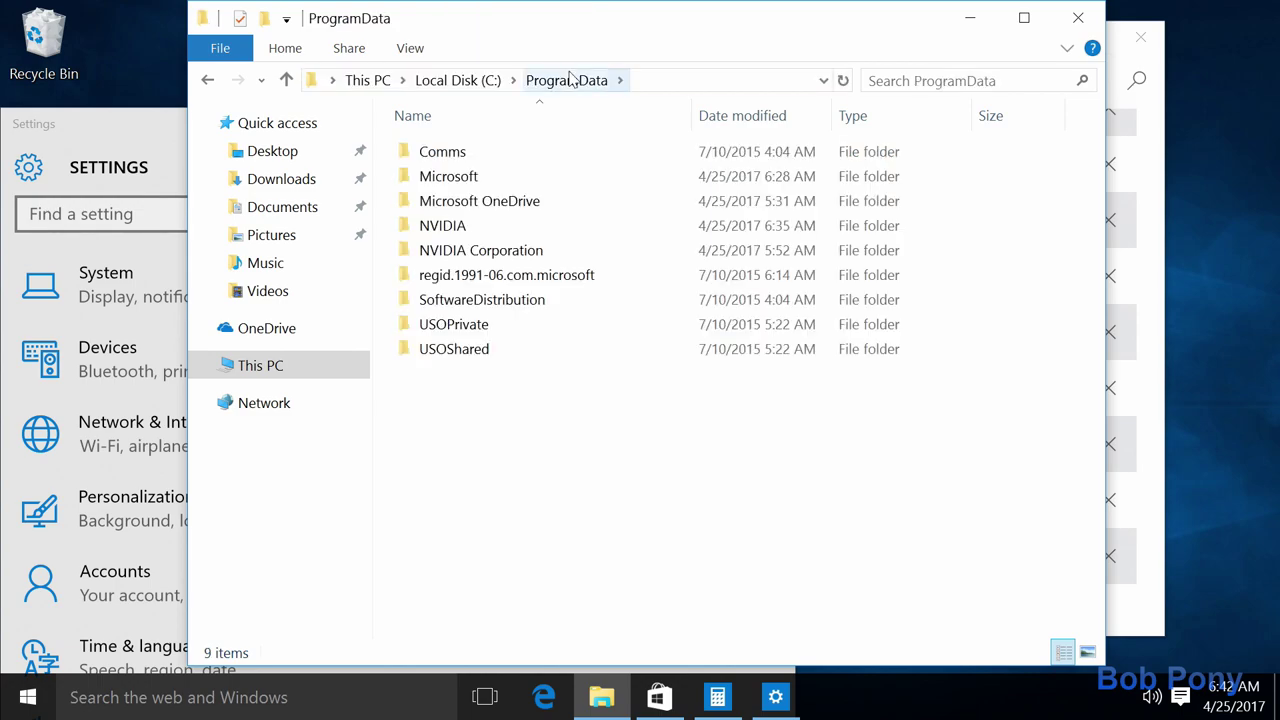
- Open the Microsoft\Windows\Start Menu\Programs folder inside ProgramData
double_click(563, 177)
scroll(557, 400, "down", 2)
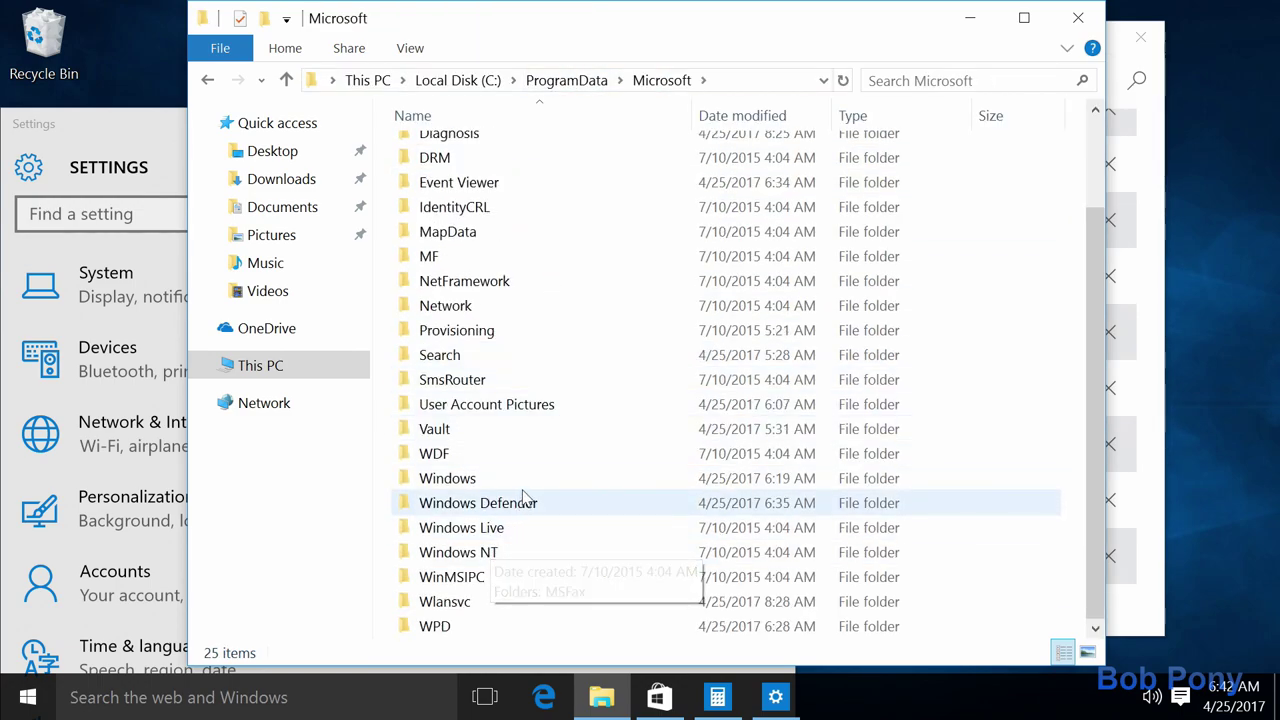
double_click(470, 474)
double_click(542, 446)
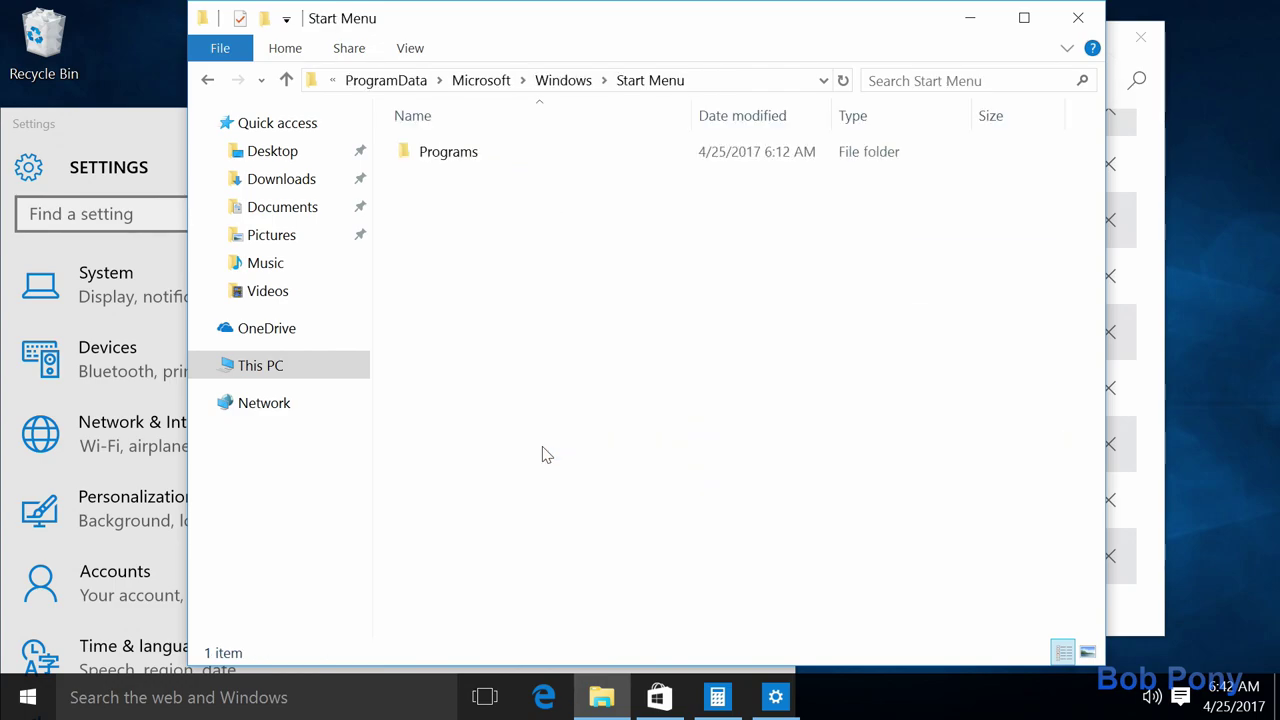
double_click(507, 161)
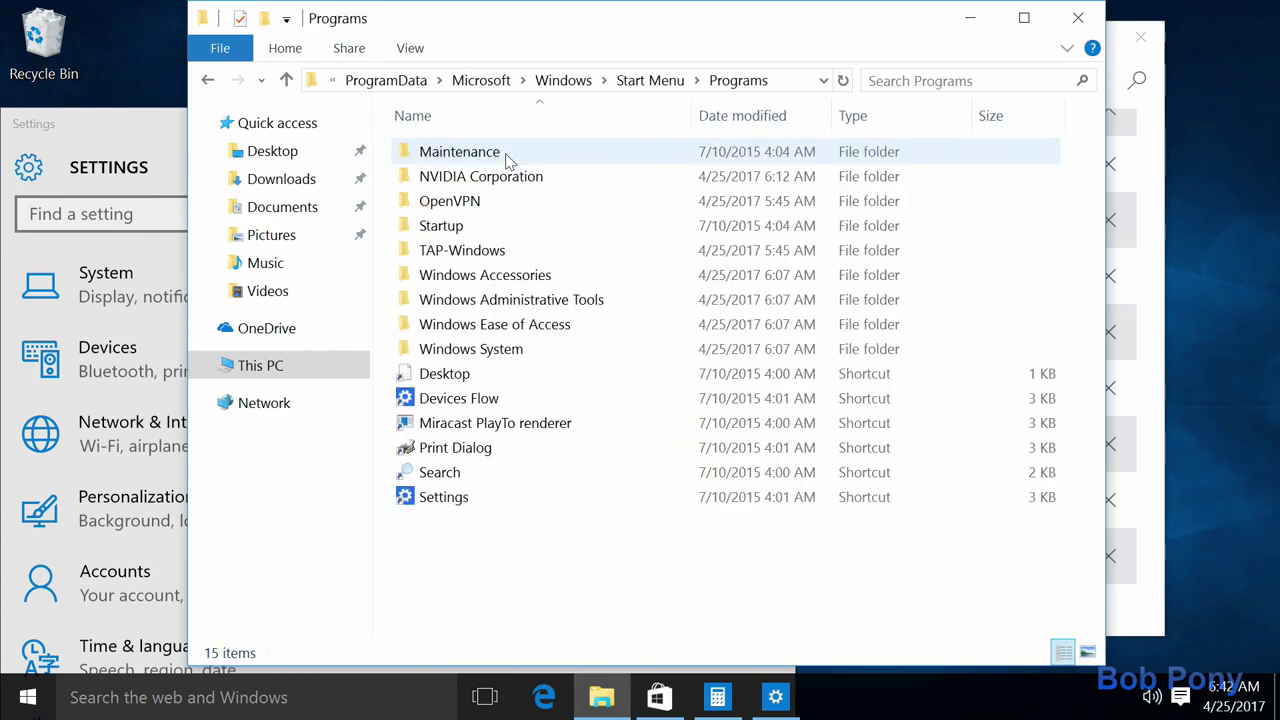
- Launch the Search shortcut, try queries such as "Hello Good old" in the Search pane, and dismiss the pane
left_click(481, 472)
double_click(481, 472)
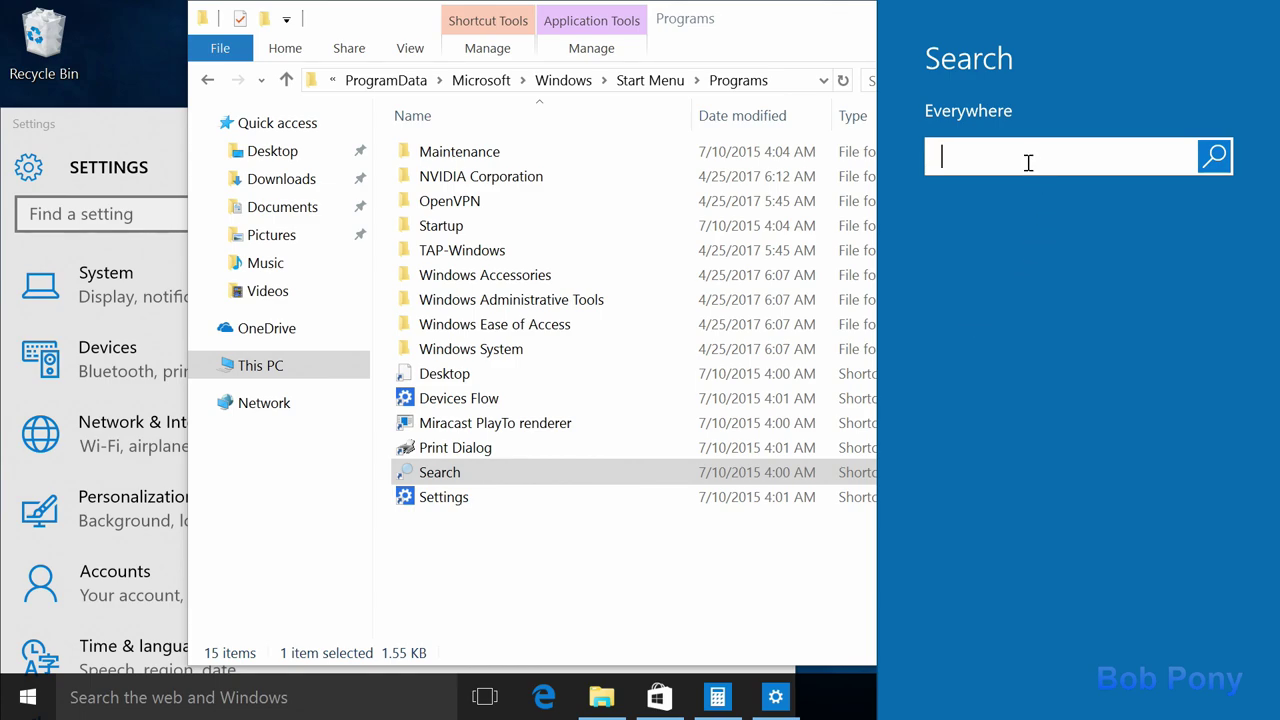
type("Hello Good")
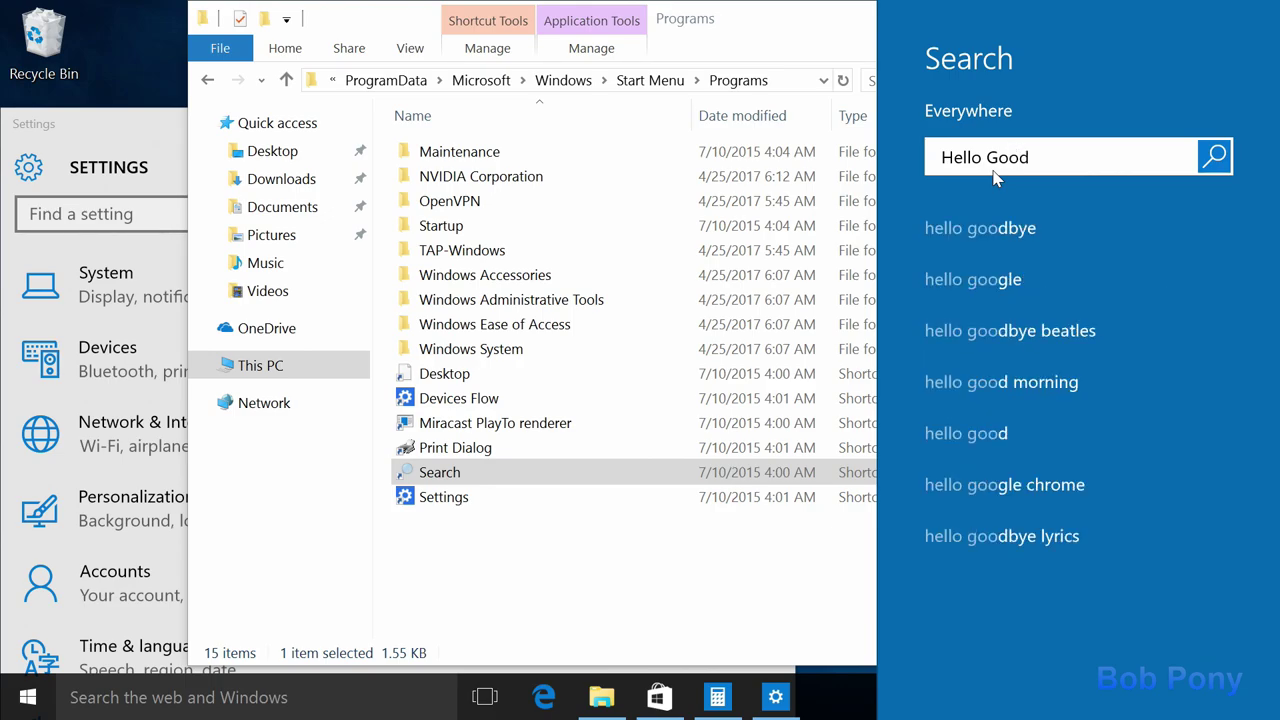
type(" old")
type("Search fro")
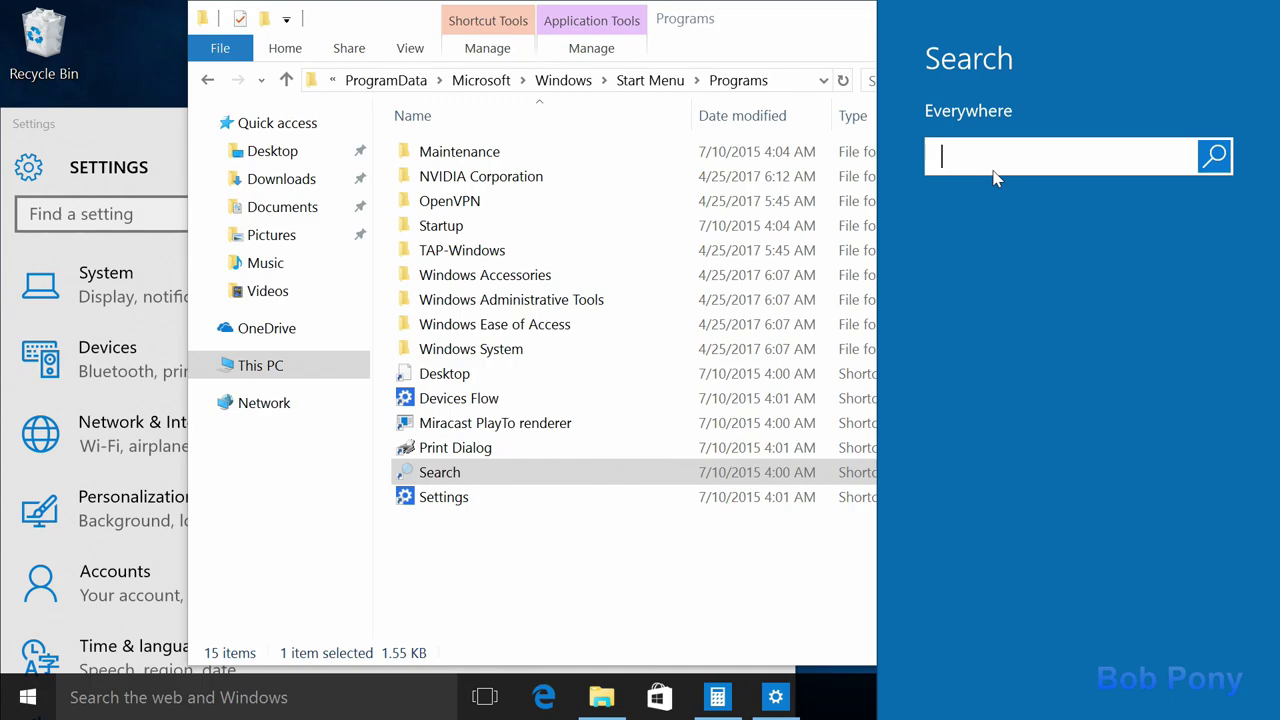
left_click(723, 560)
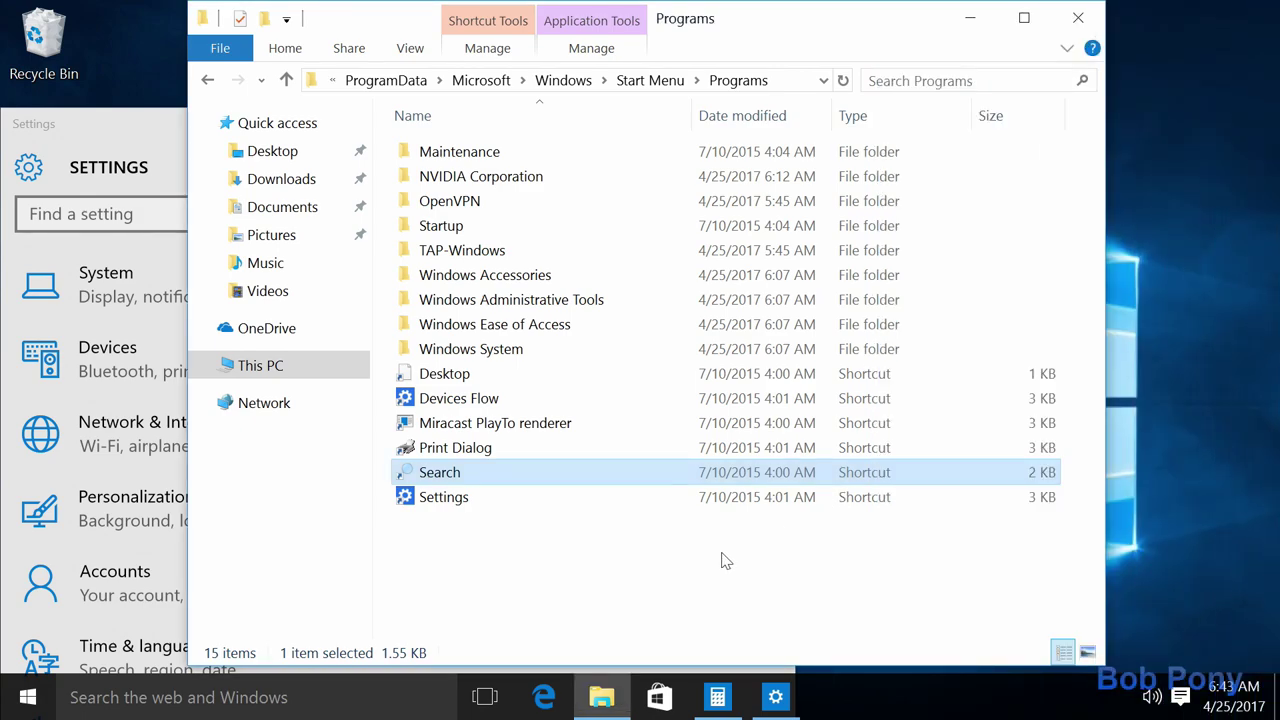
- View the Share pane and try launching the Print Dialog and Devices Flow shortcuts in the Programs folder
key("super+h")
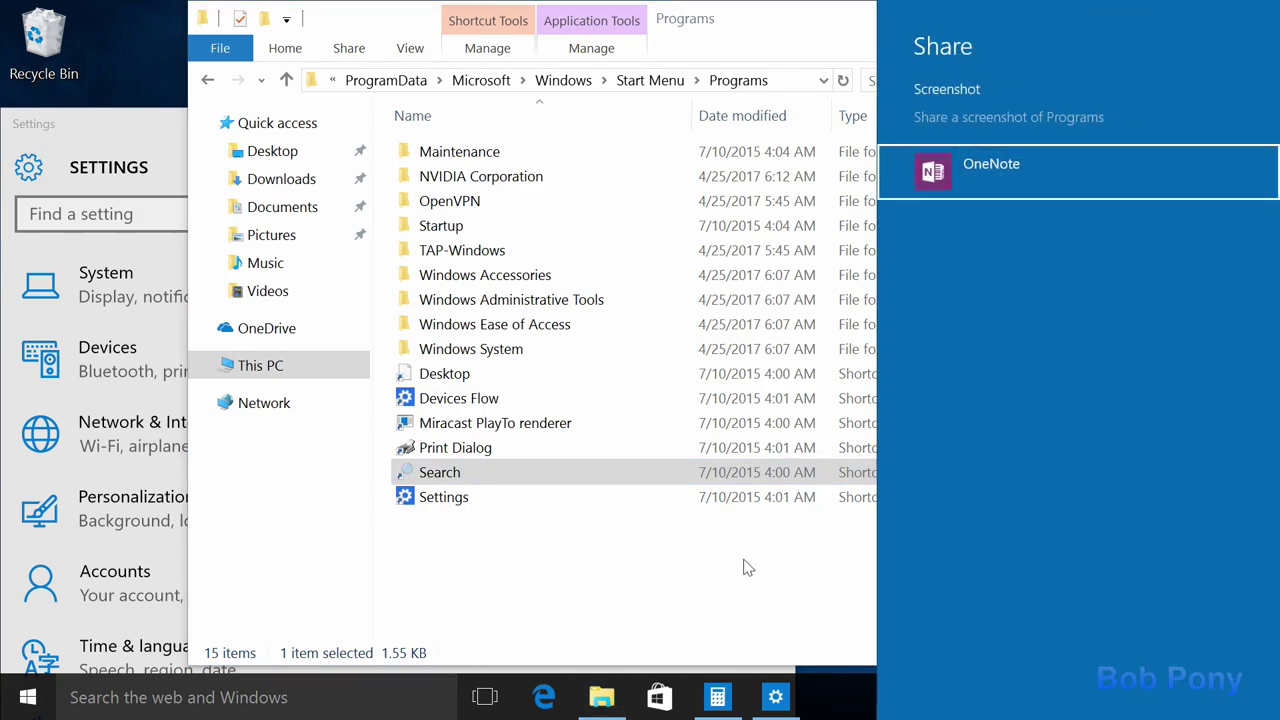
left_click(725, 567)
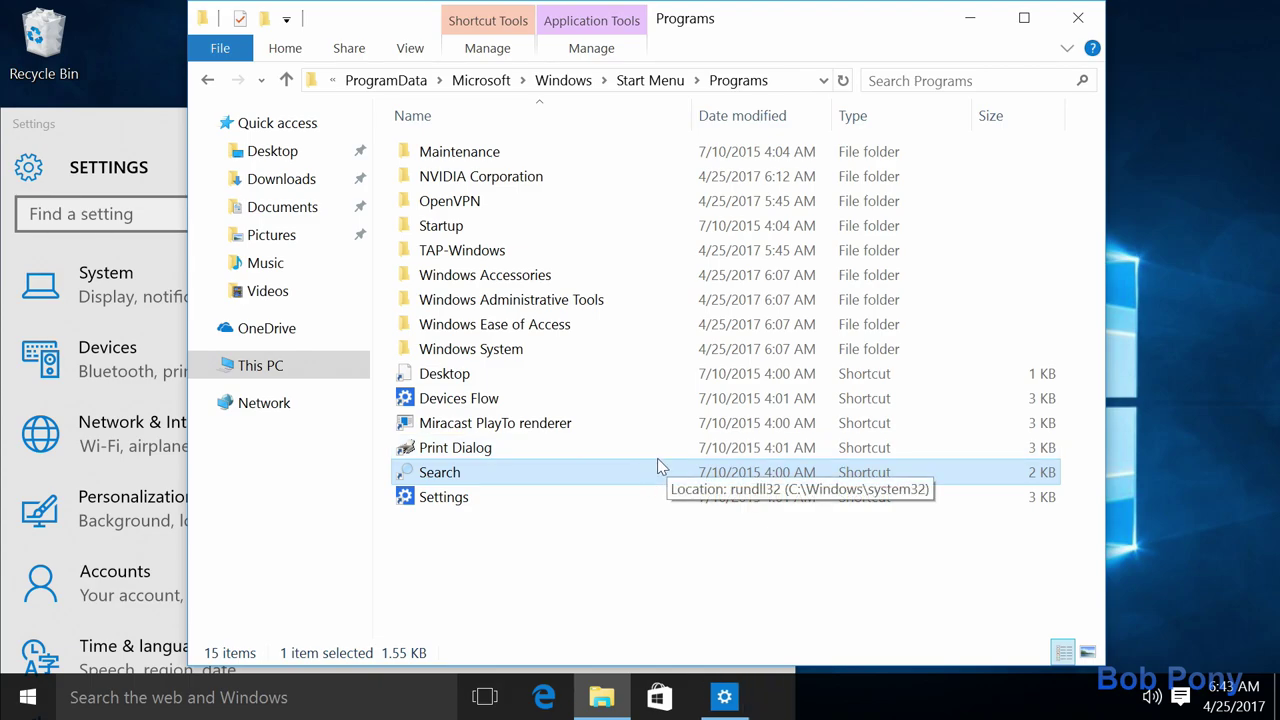
double_click(662, 452)
double_click(592, 398)
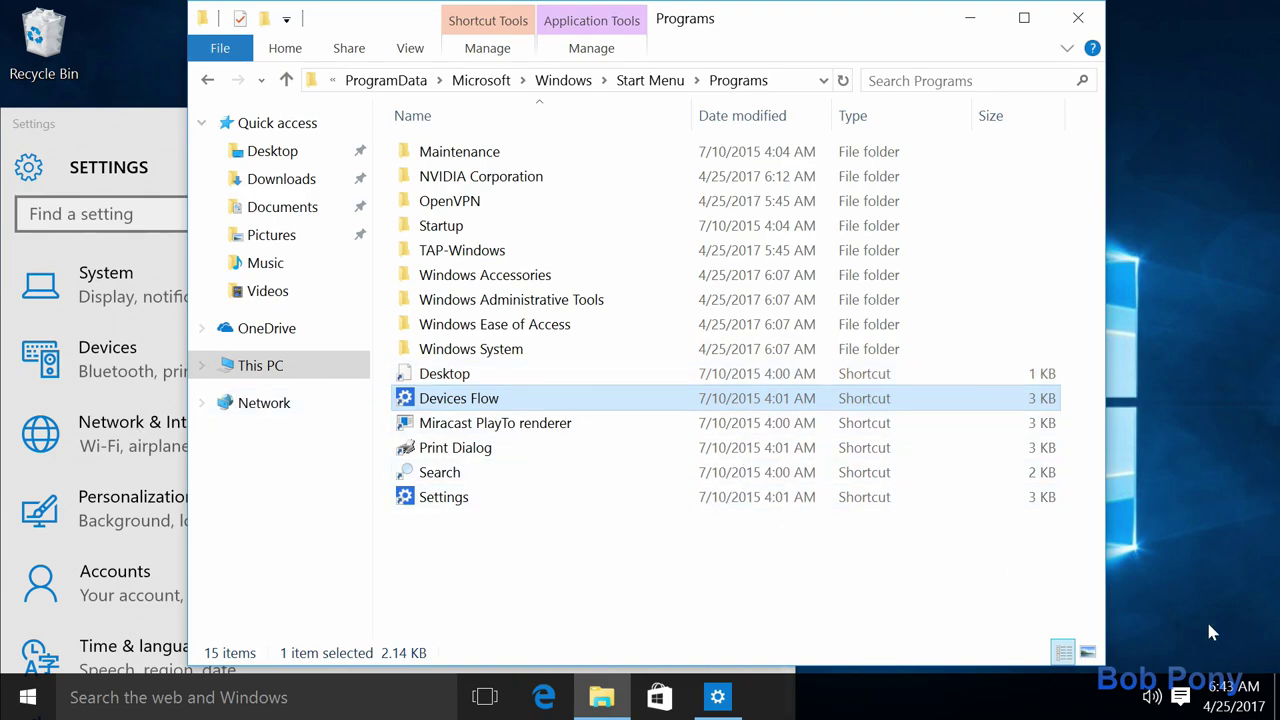
- Clear all notifications in the Action Center and close it
left_click(1180, 697)
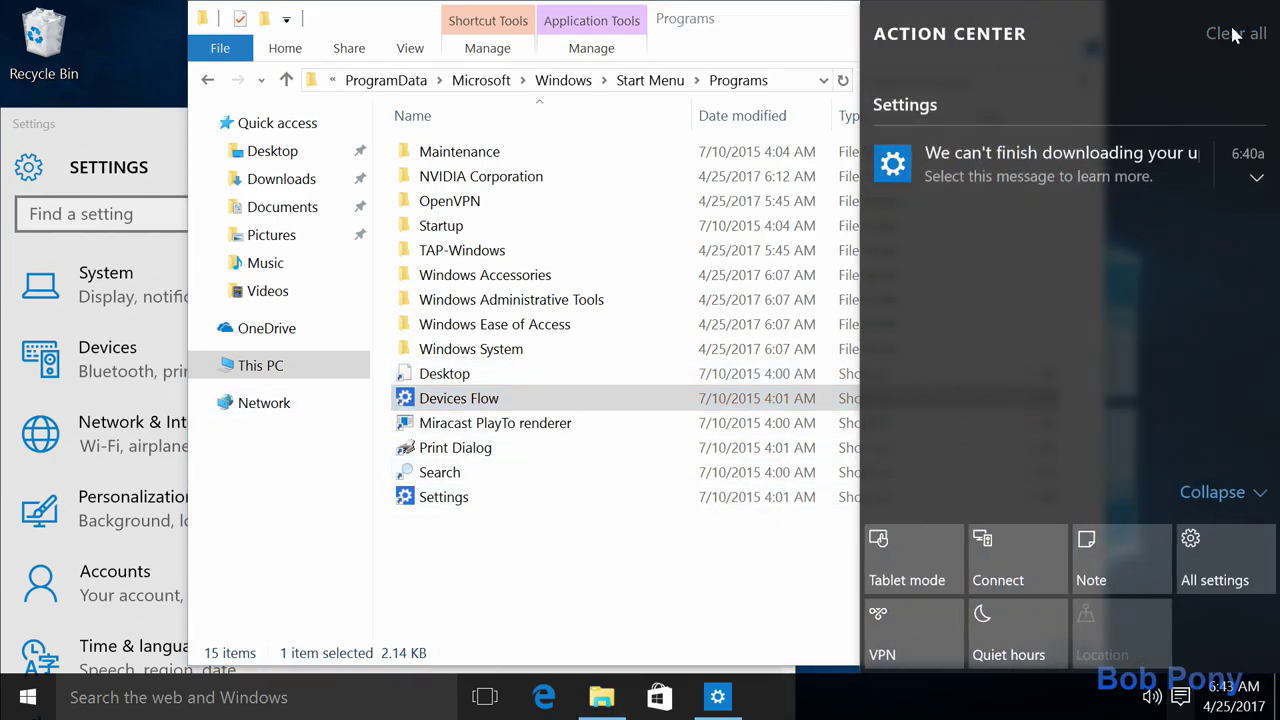
left_click(1236, 35)
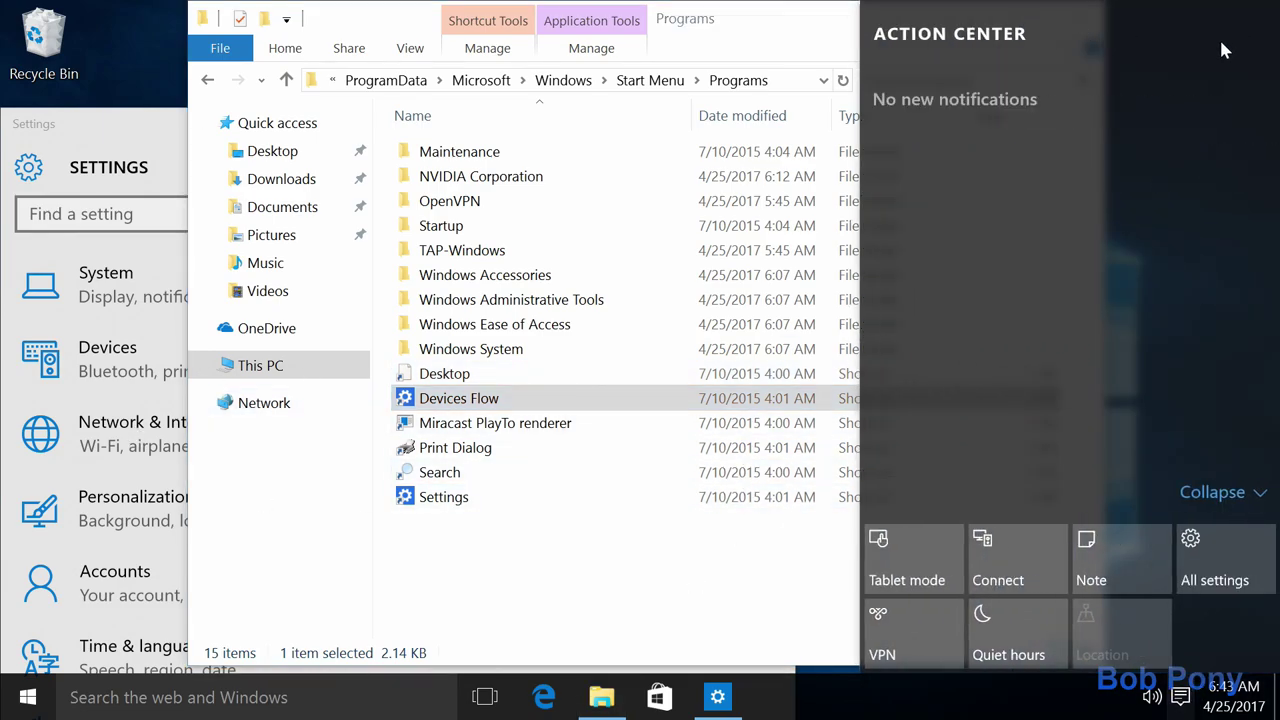
left_click(770, 524)
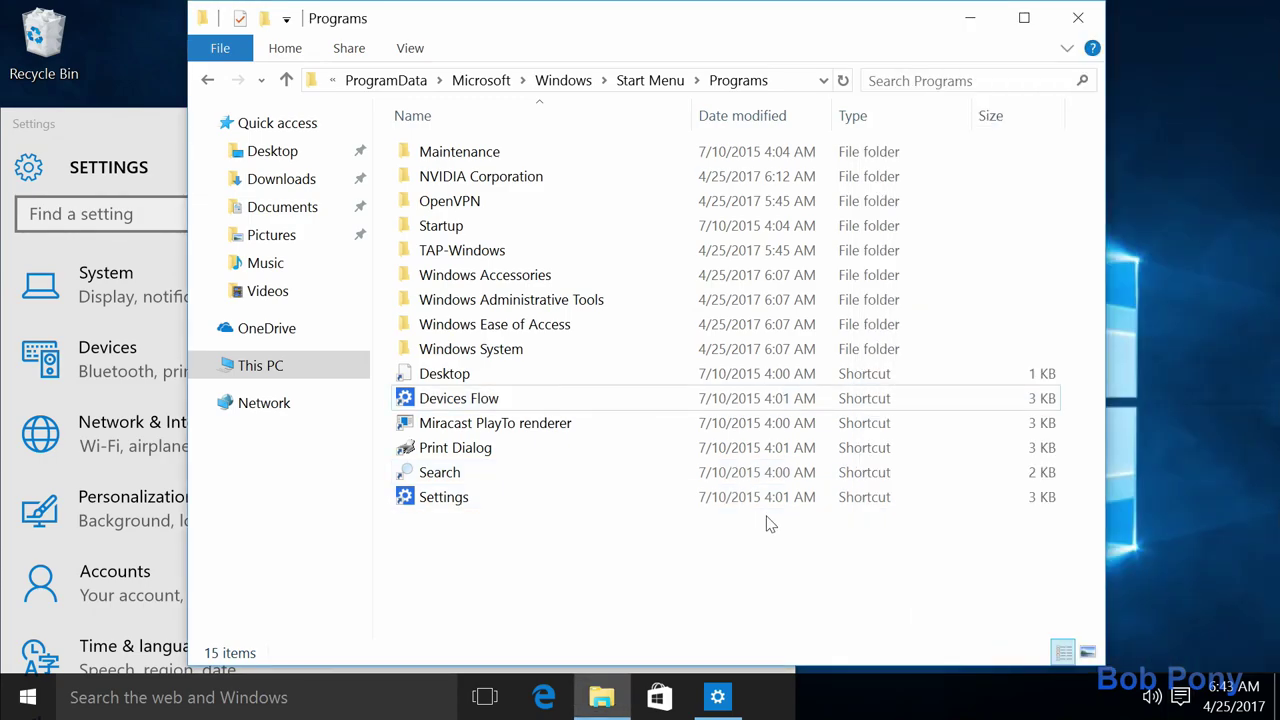
- Move the File Explorer window down out of the way and bring the Settings window to the middle of the desktop
left_click_drag(512, 30, 764, 179)
left_click(297, 143)
left_click_drag(297, 143, 688, 48)
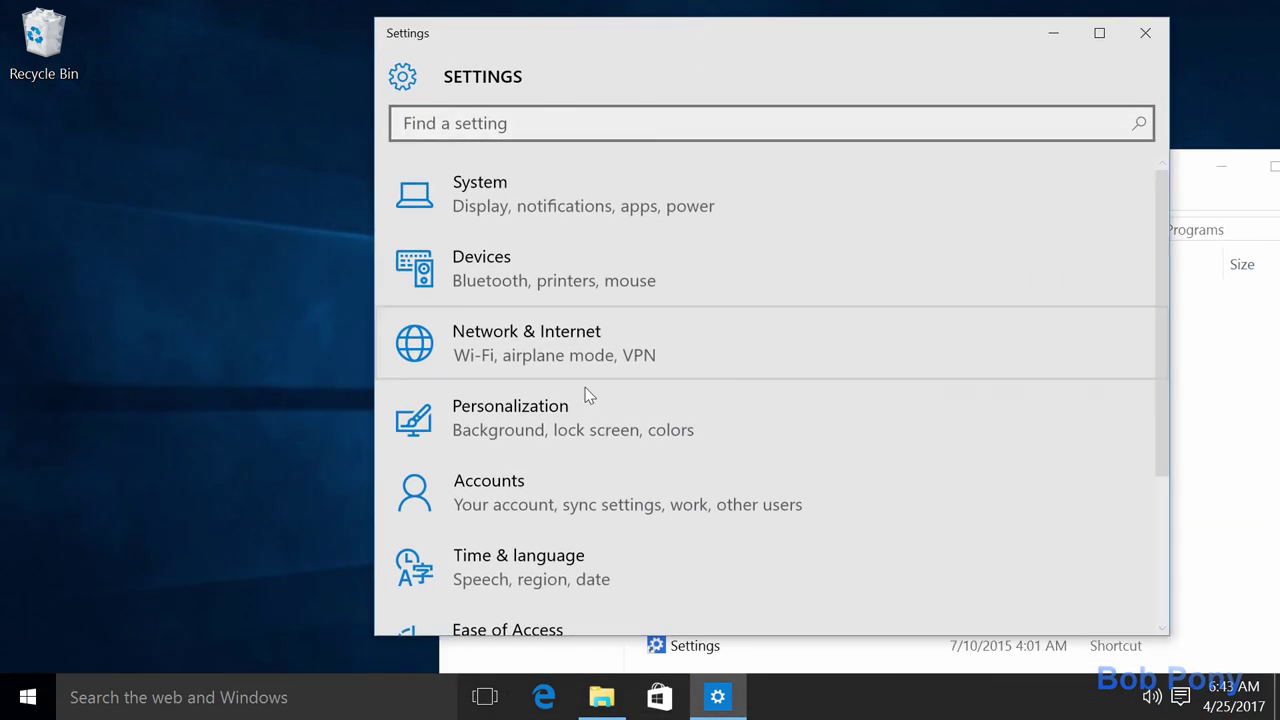
- Open Microsoft Edge, dismiss the Start page welcome banner, and browse the My Feed news articles
left_click(545, 694)
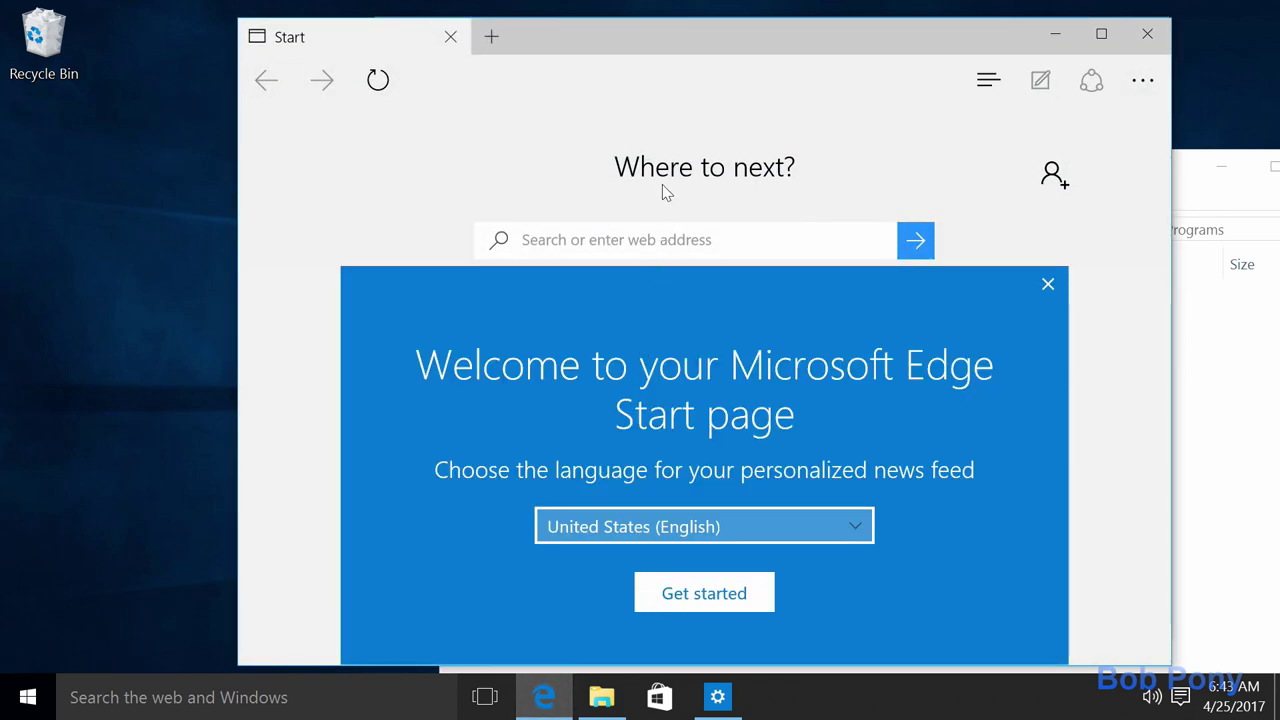
left_click(1048, 287)
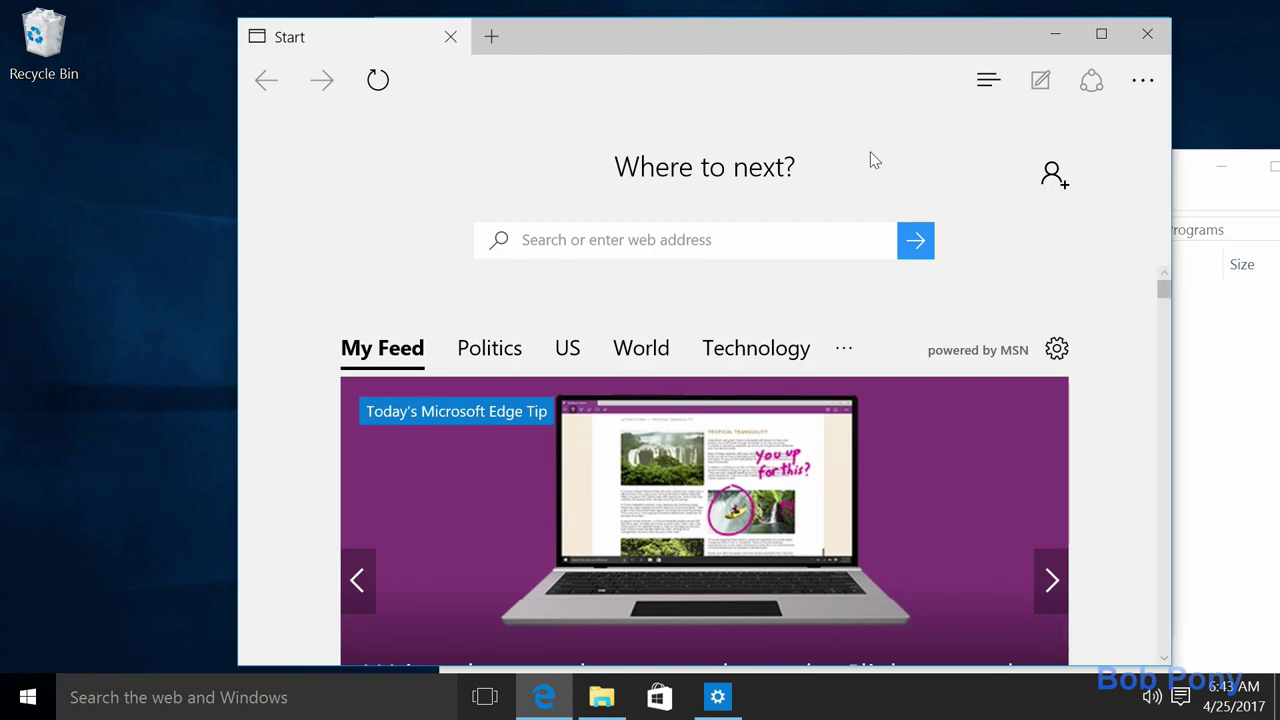
scroll(1161, 303, "down", 10)
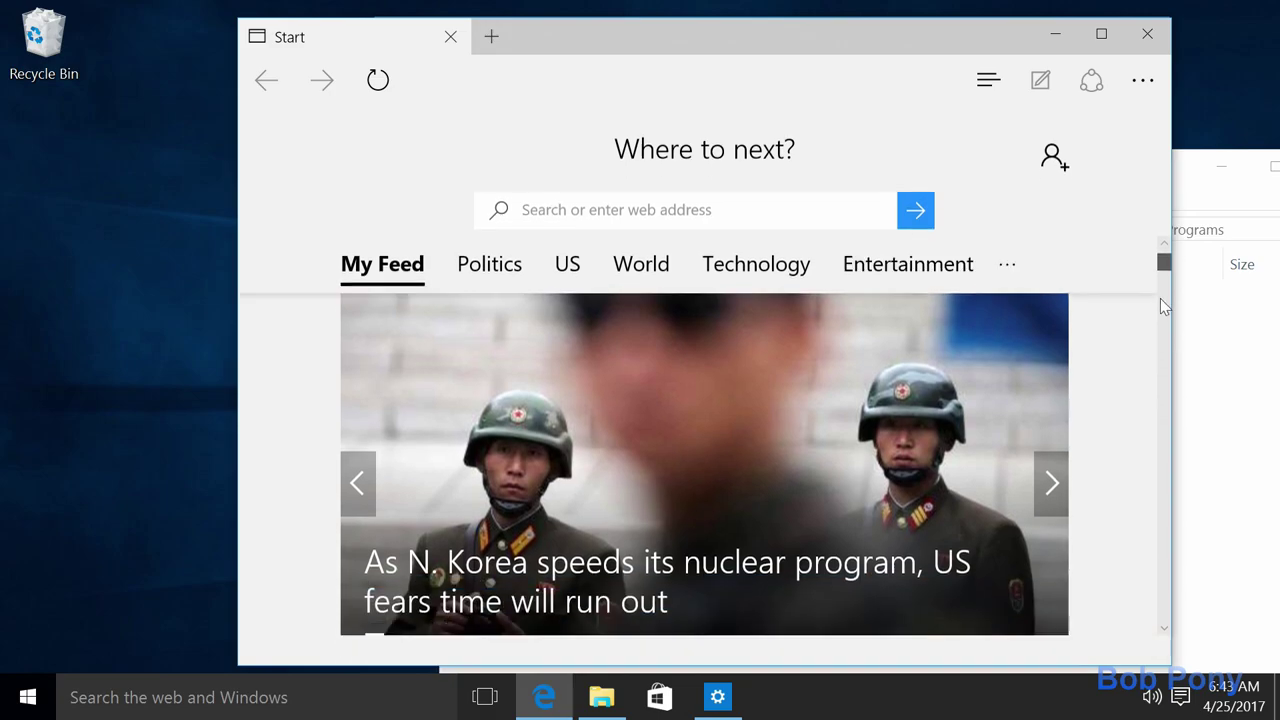
scroll(1161, 303, "up", 5)
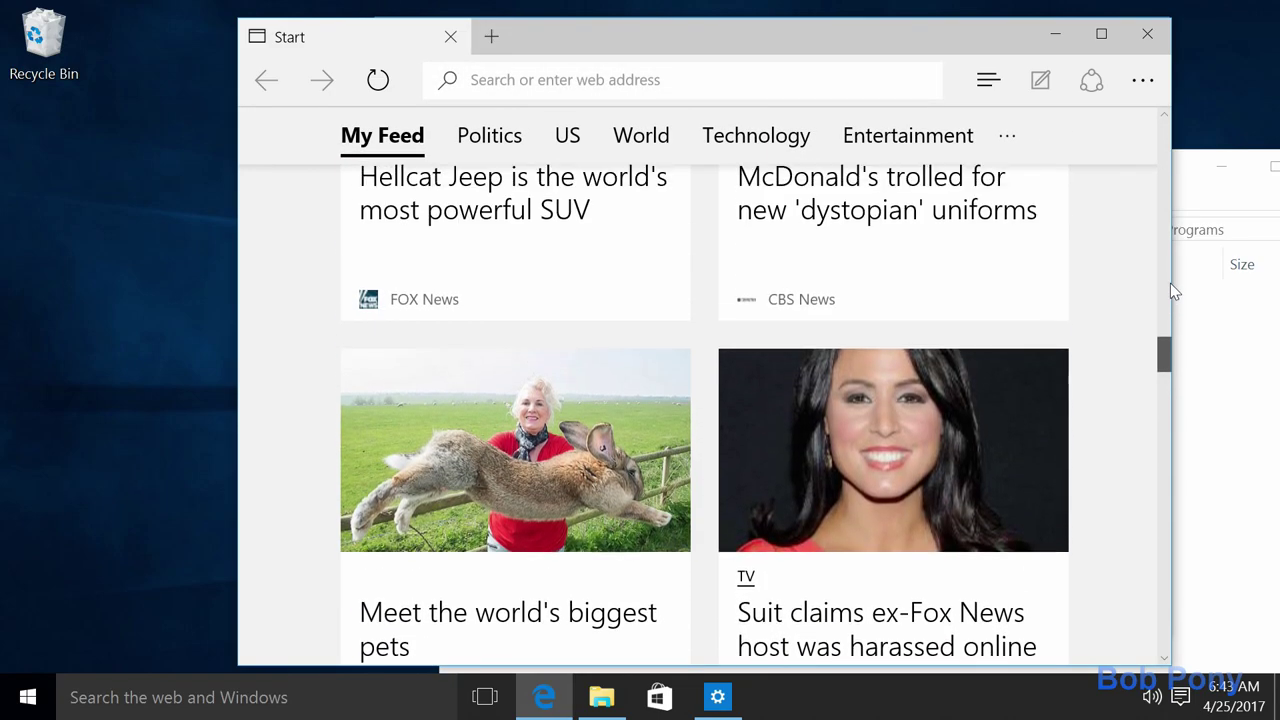
scroll(1170, 283, "up", 15)
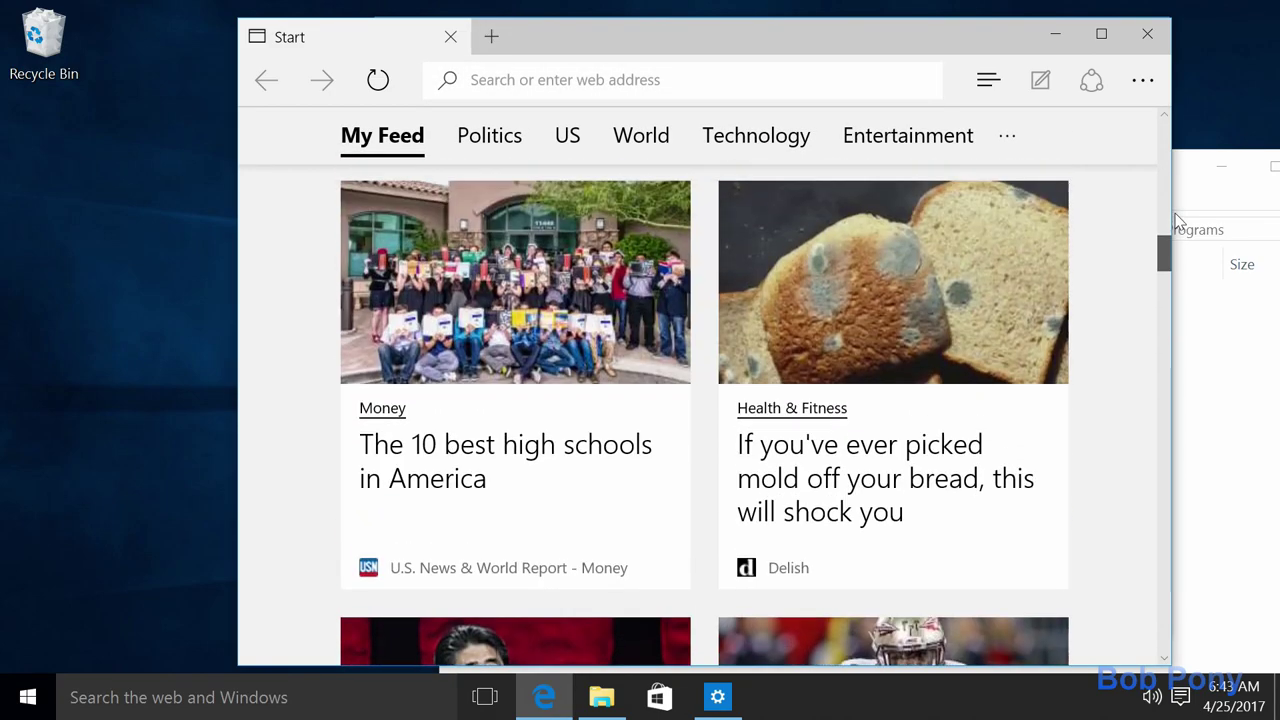
- Return to the top of the news feed, close the Edge Start tab, and move the Settings window to the desktop's left edge
scroll(1177, 195, "up", 10)
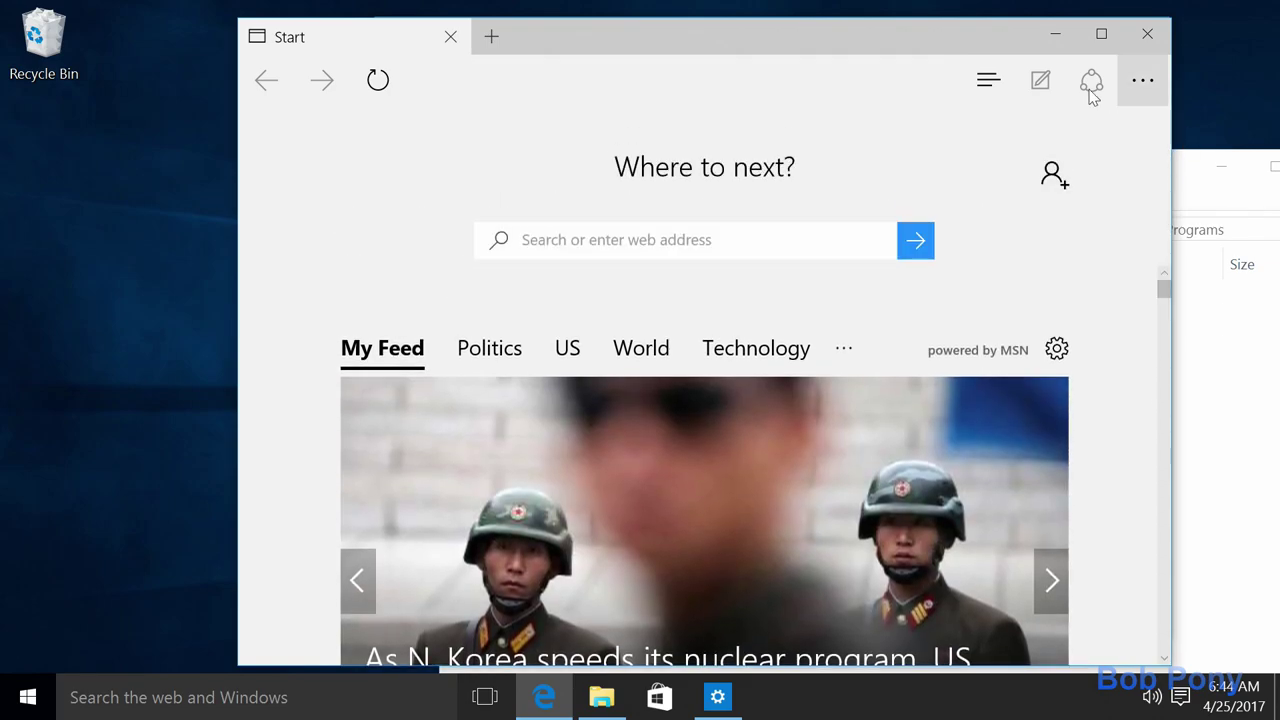
middle_click(345, 28)
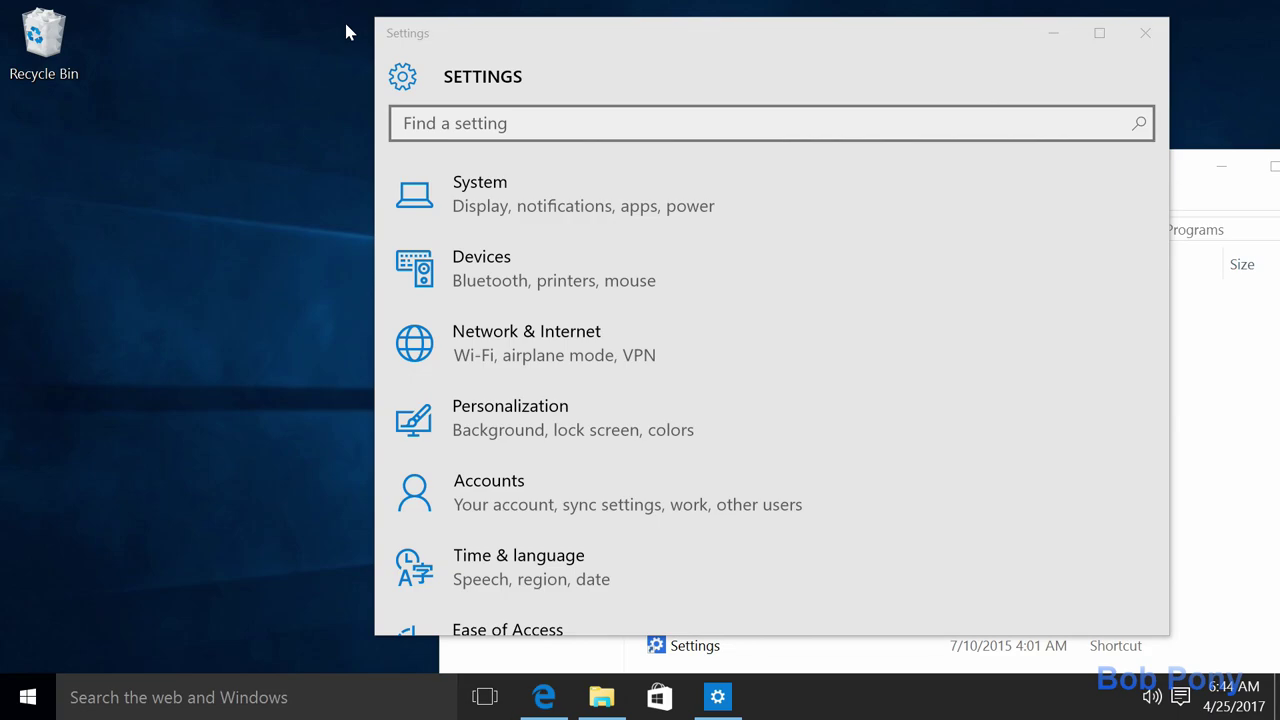
left_click_drag(620, 47, 218, 92)
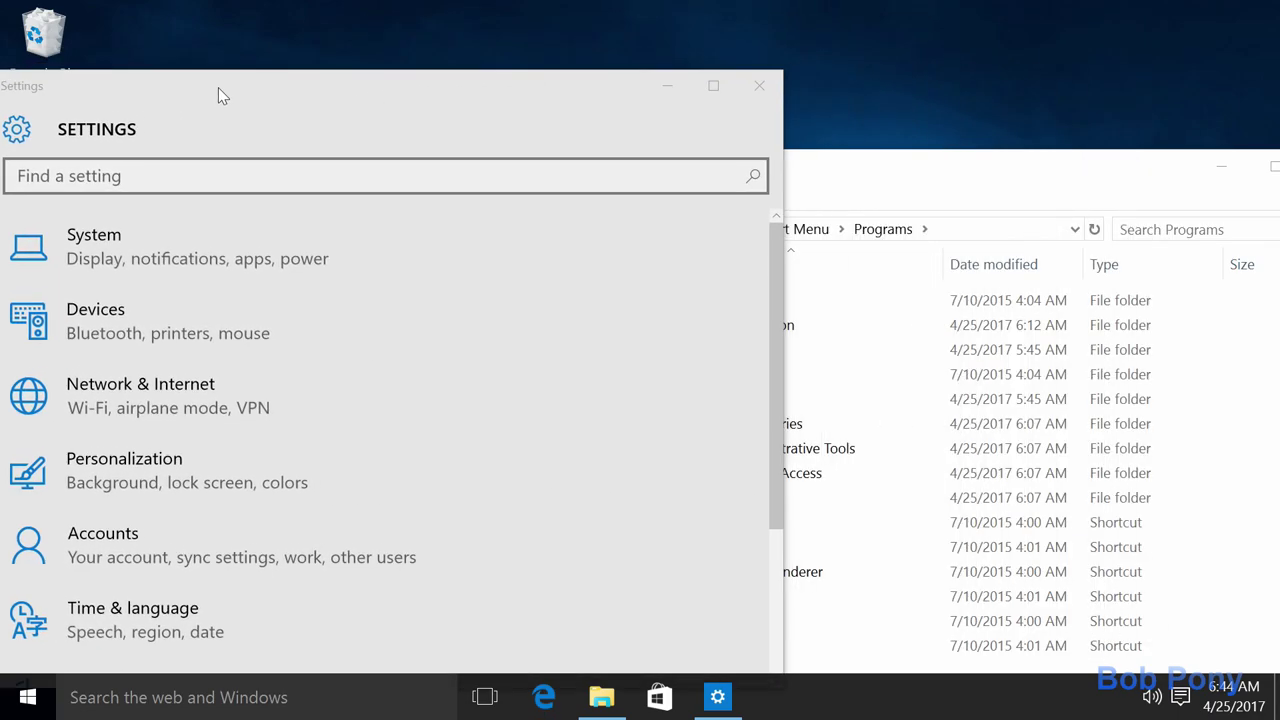
- Expand the Windows System and Windows PowerShell folders in the list of all apps and launch Command Prompt
left_click(28, 697)
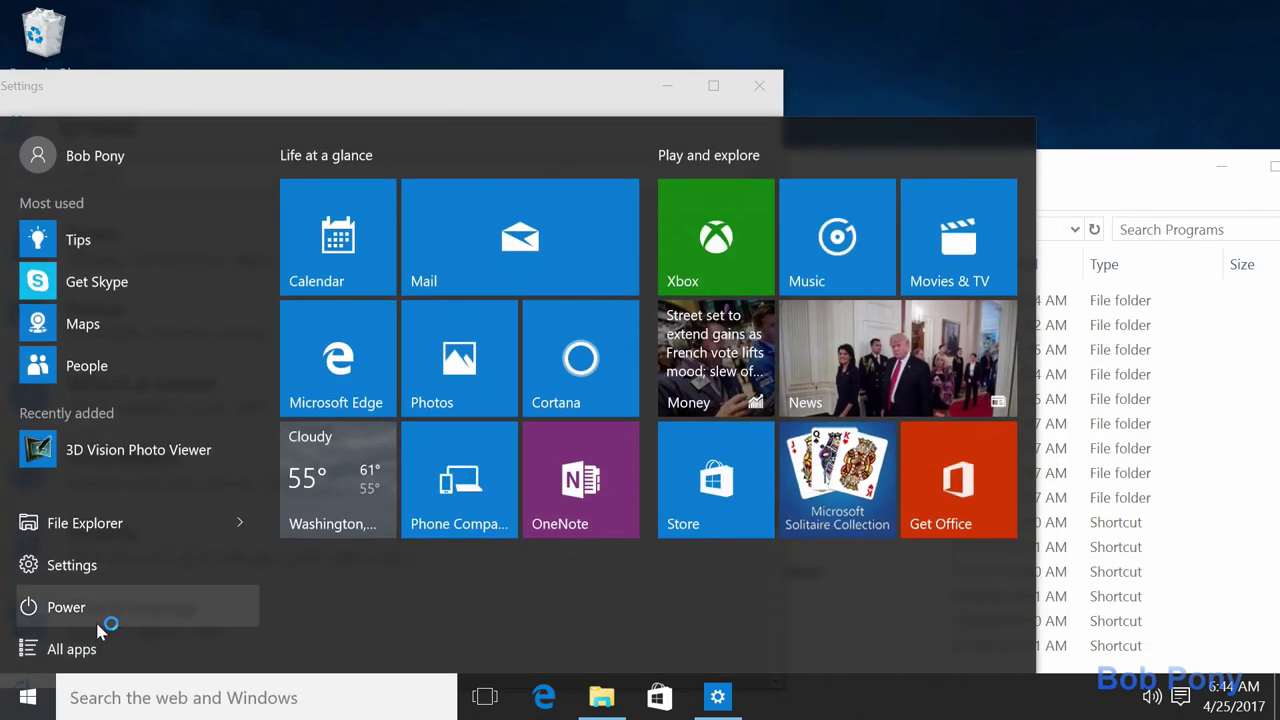
left_click(94, 615)
left_click(100, 652)
scroll(155, 470, "down", 15)
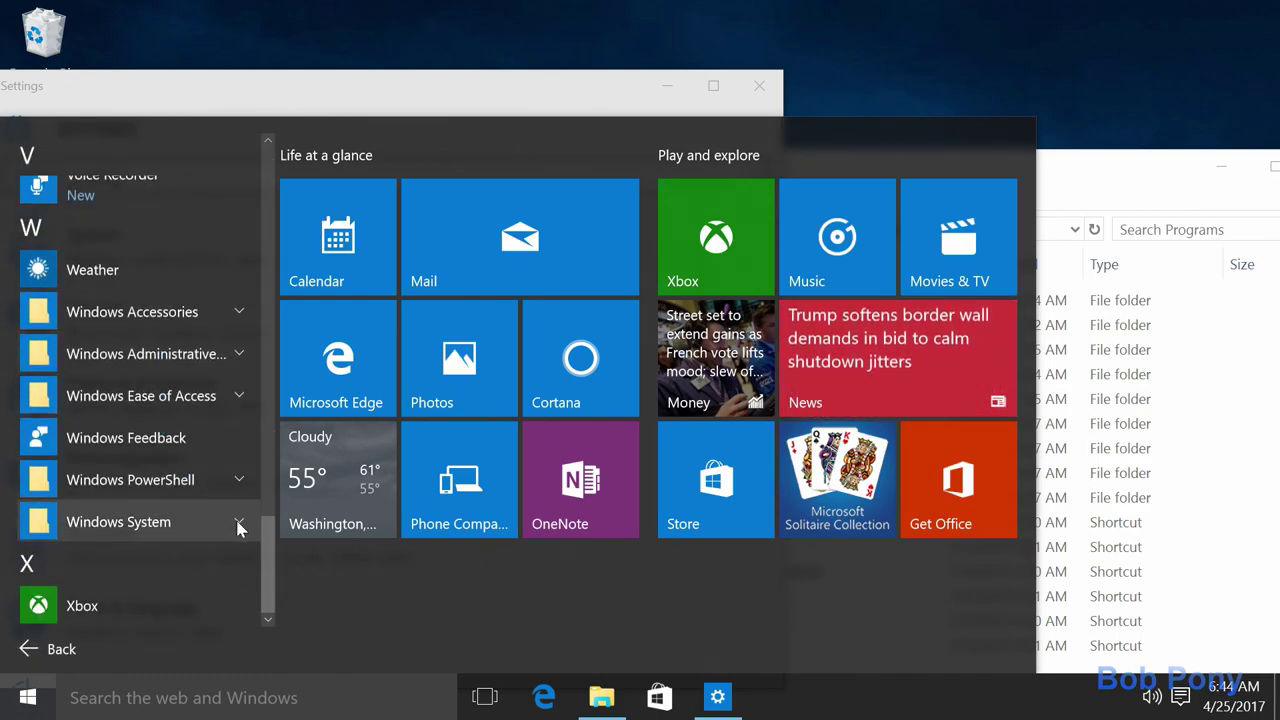
left_click(241, 522)
left_click(220, 481)
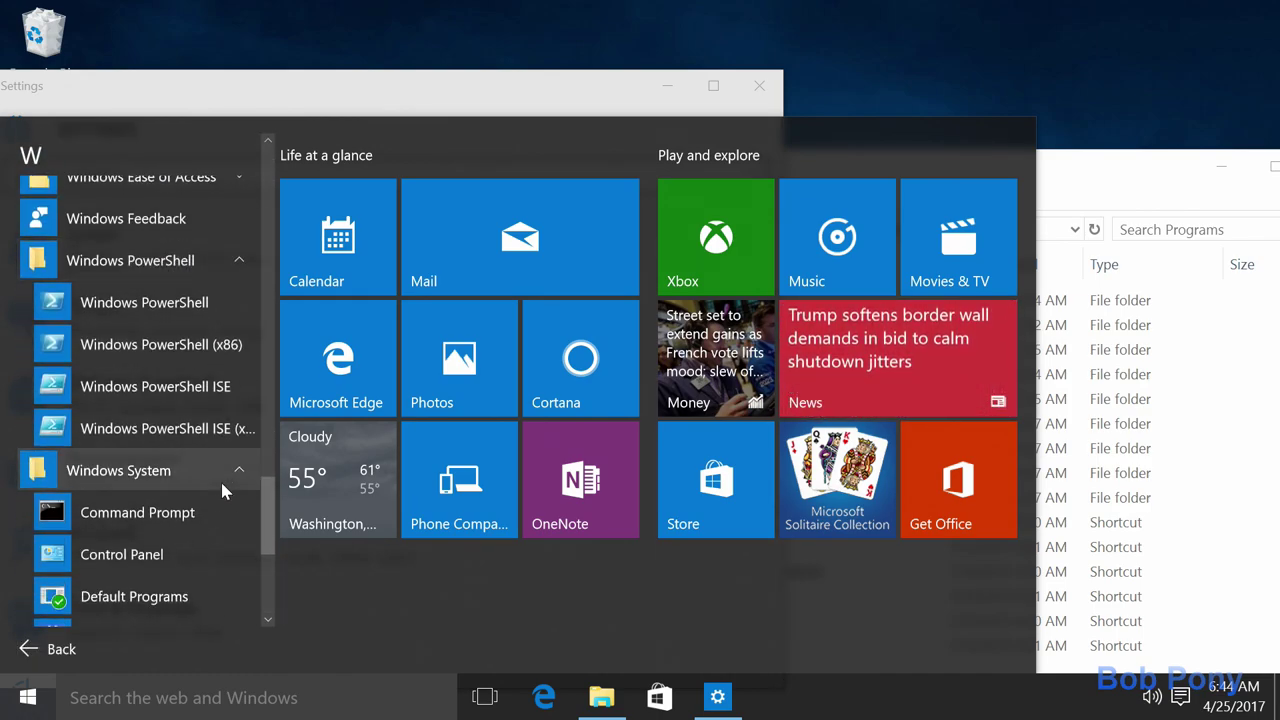
scroll(200, 530, "up", 2)
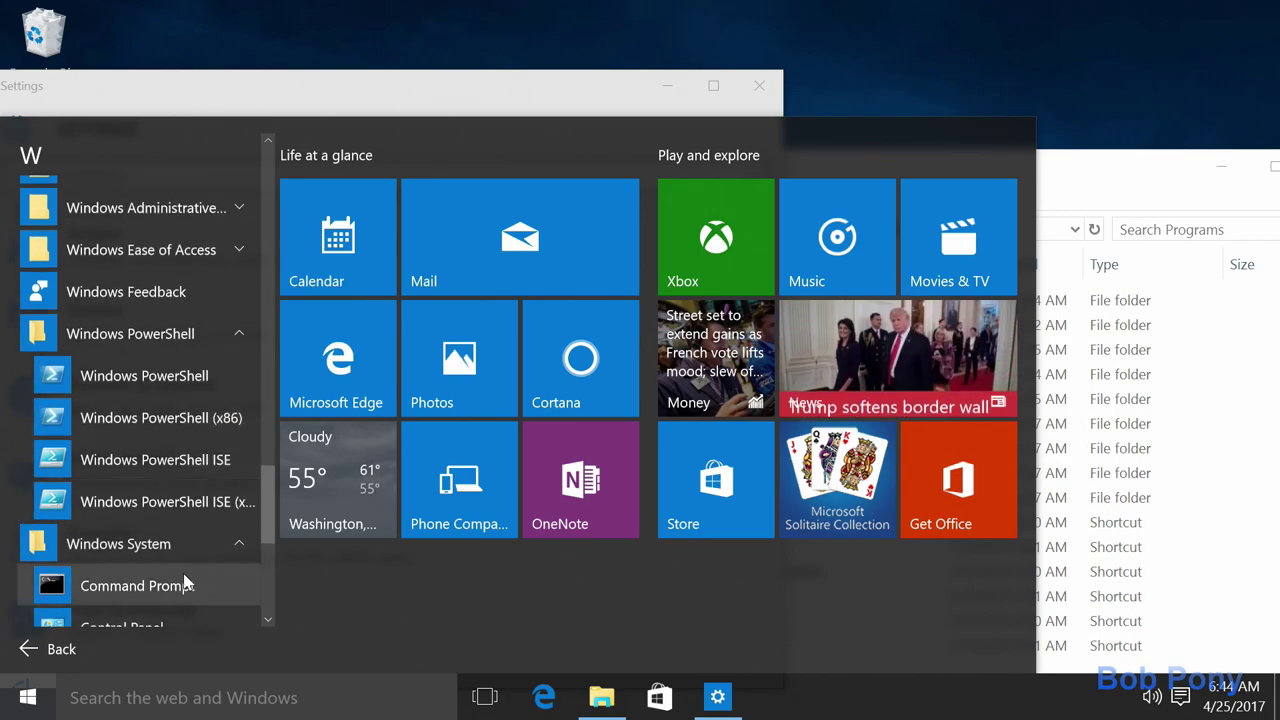
left_click(185, 585)
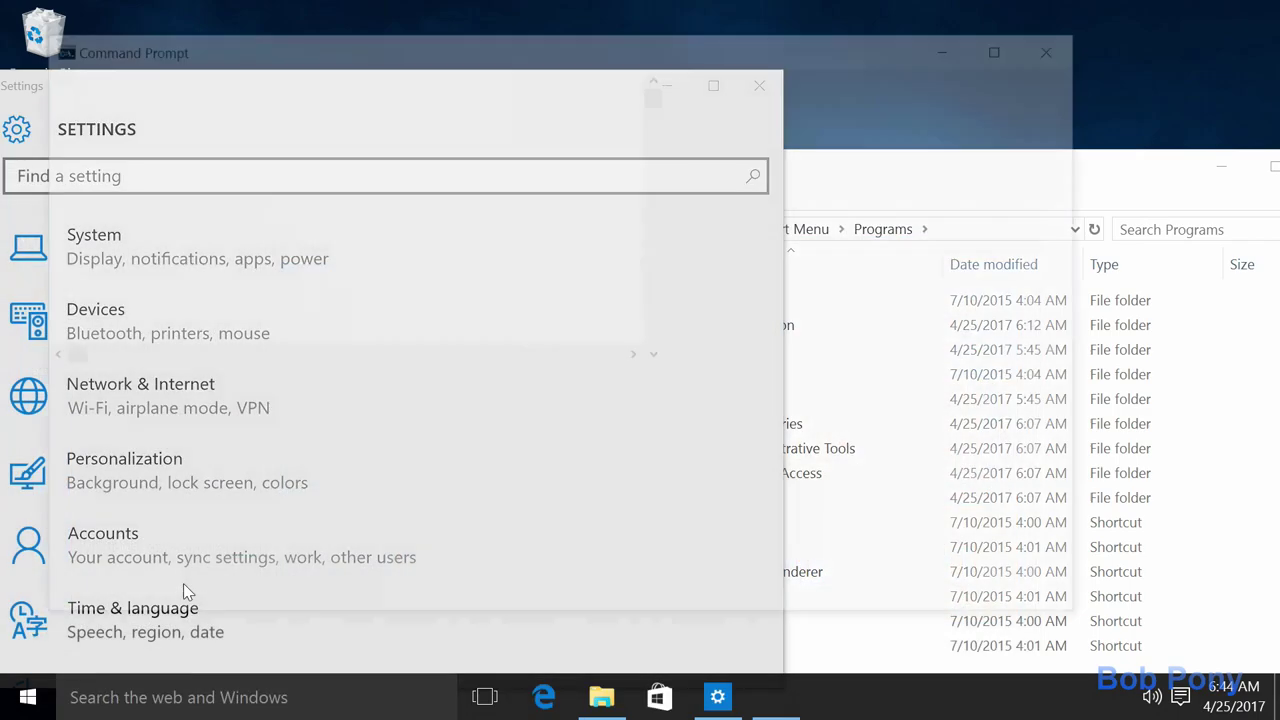
- Run the ver and whoami commands in Command Prompt, and exit it
type("ver")
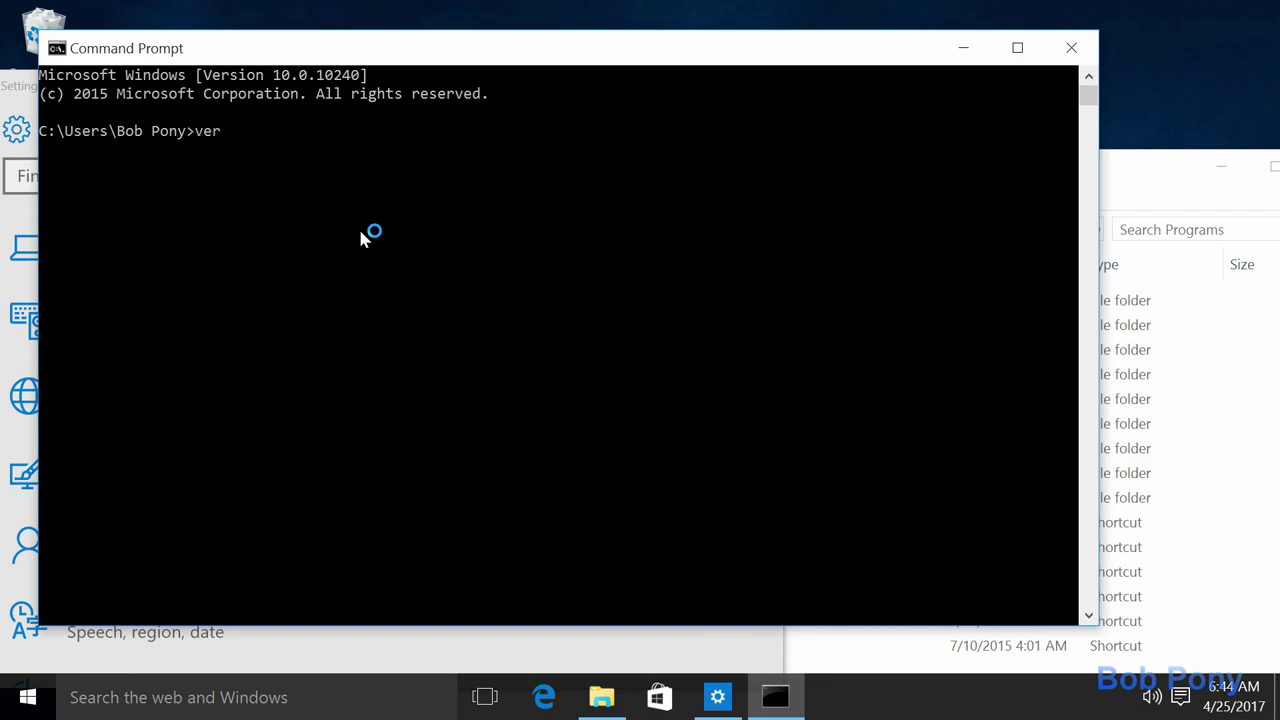
key("Return")
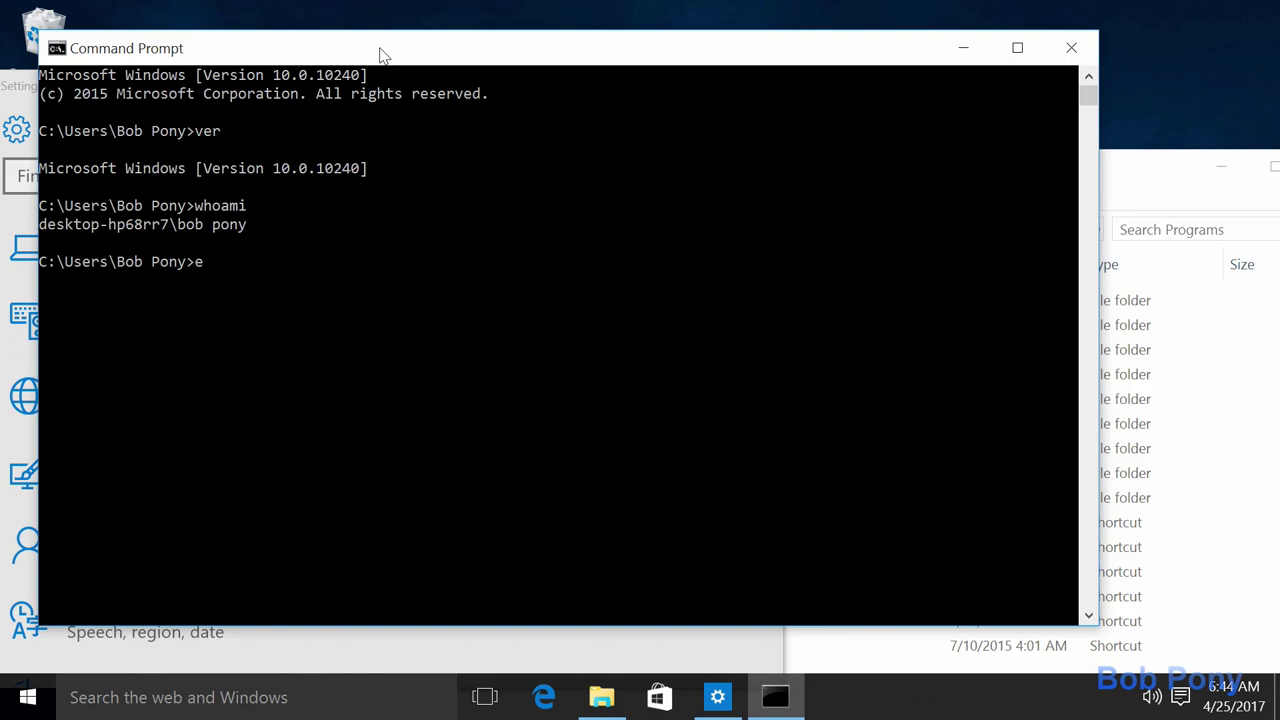
key("Return")
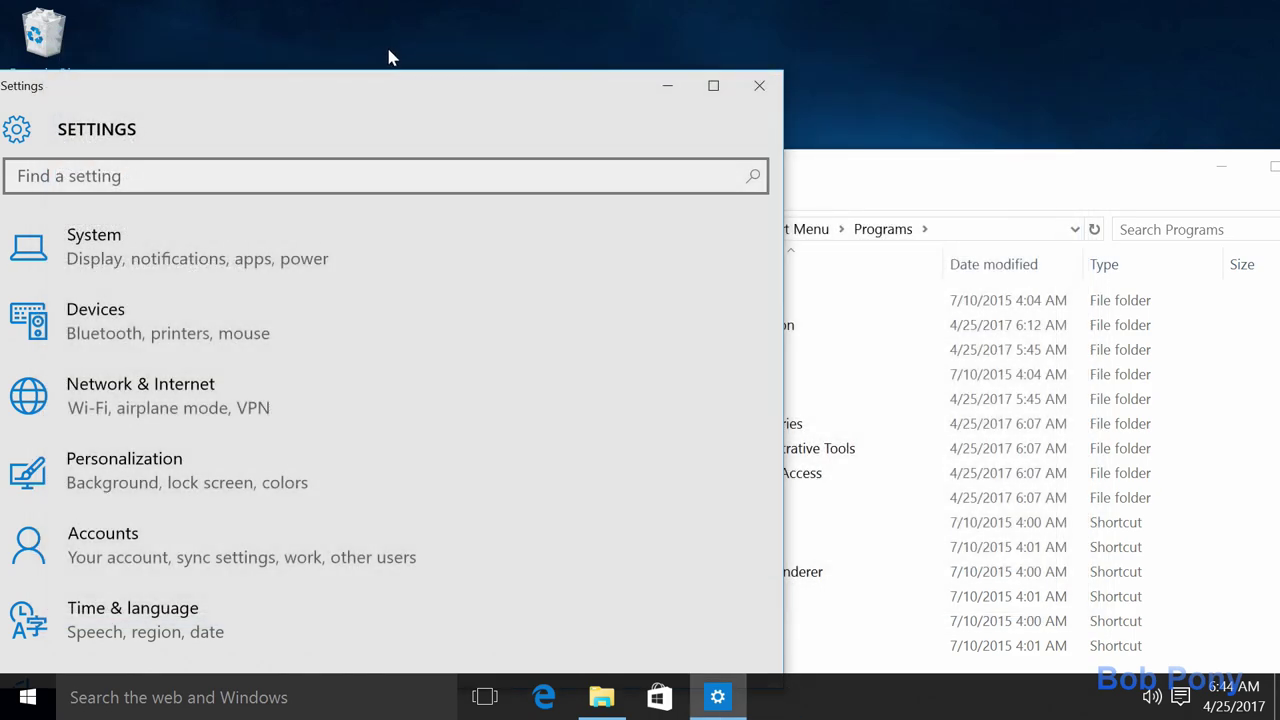
- Maximize the Settings window and open the About page of the System settings
left_click_drag(361, 76, 508, 2)
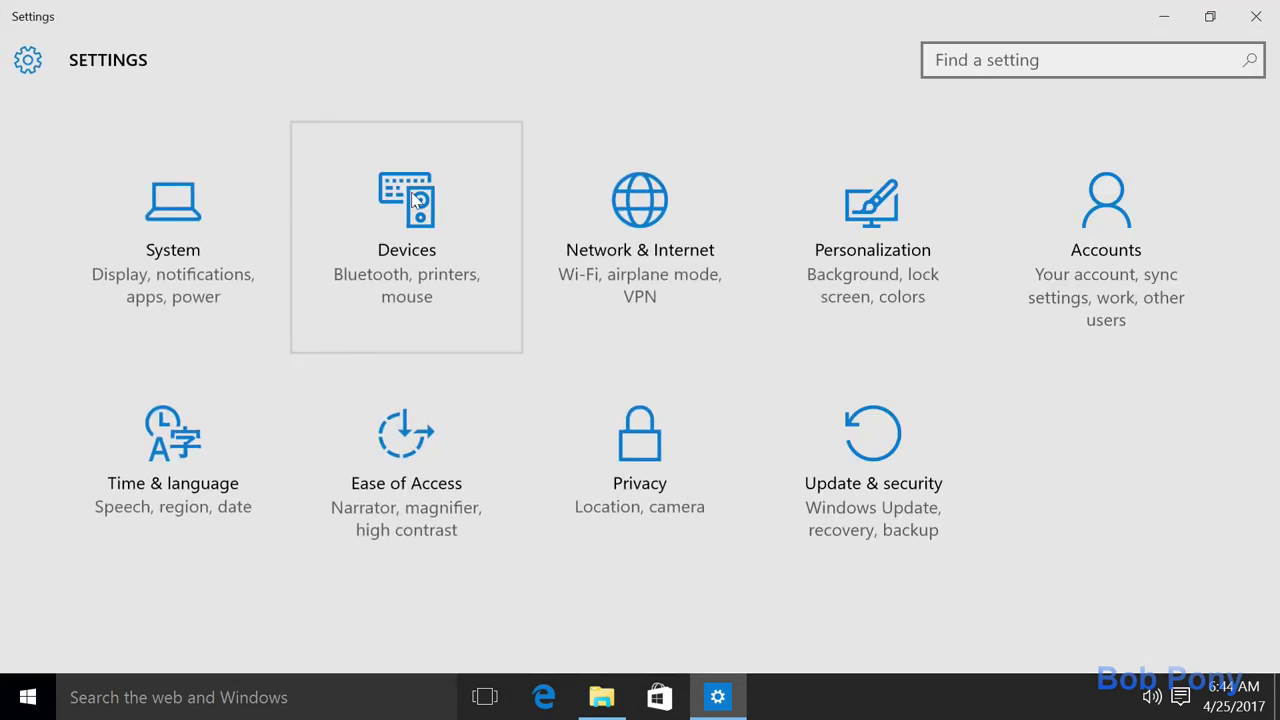
left_click(231, 279)
scroll(260, 310, "down", 1)
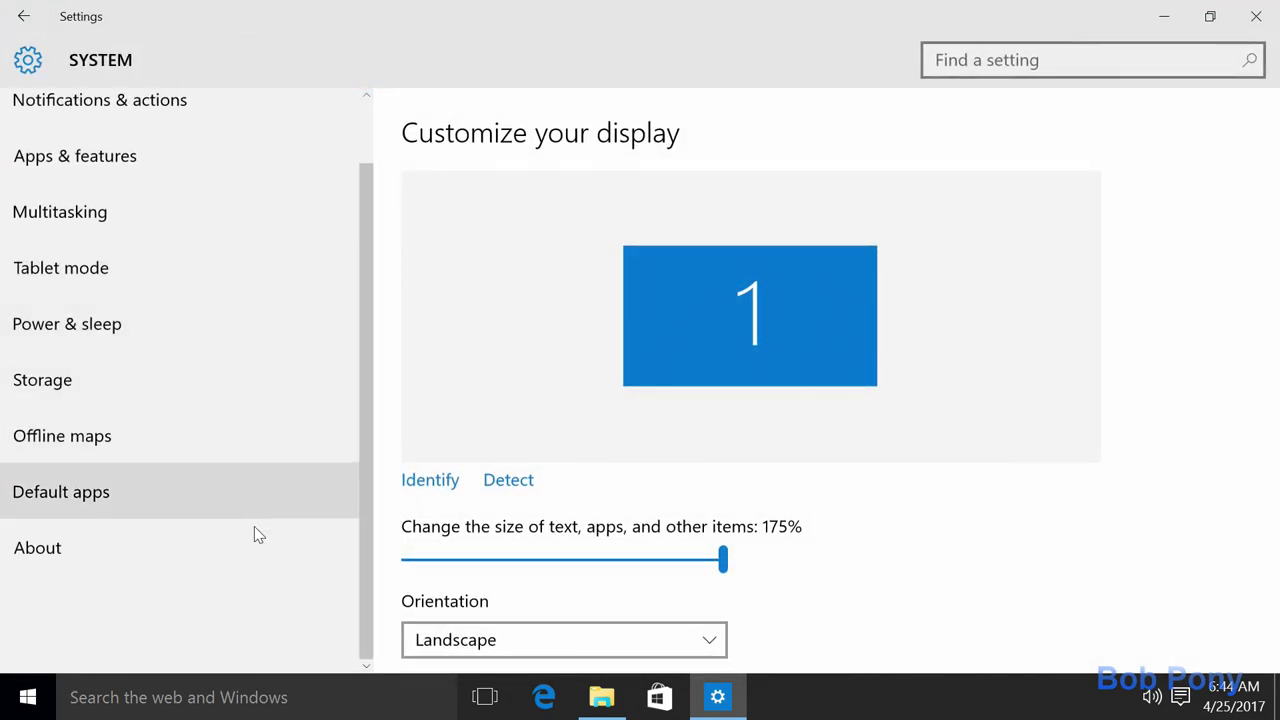
left_click(247, 554)
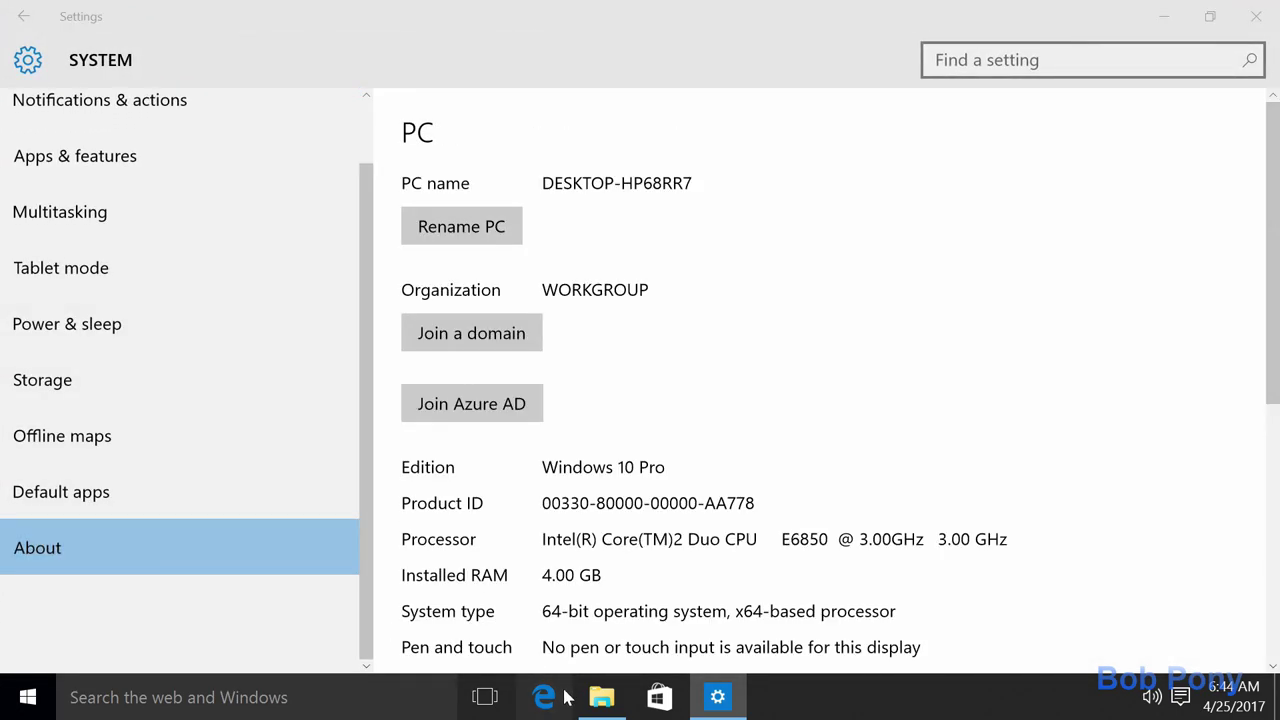
- Open google.com in a maximized Microsoft Edge window and switch from the Japanese site to Google.com
left_click(545, 697)
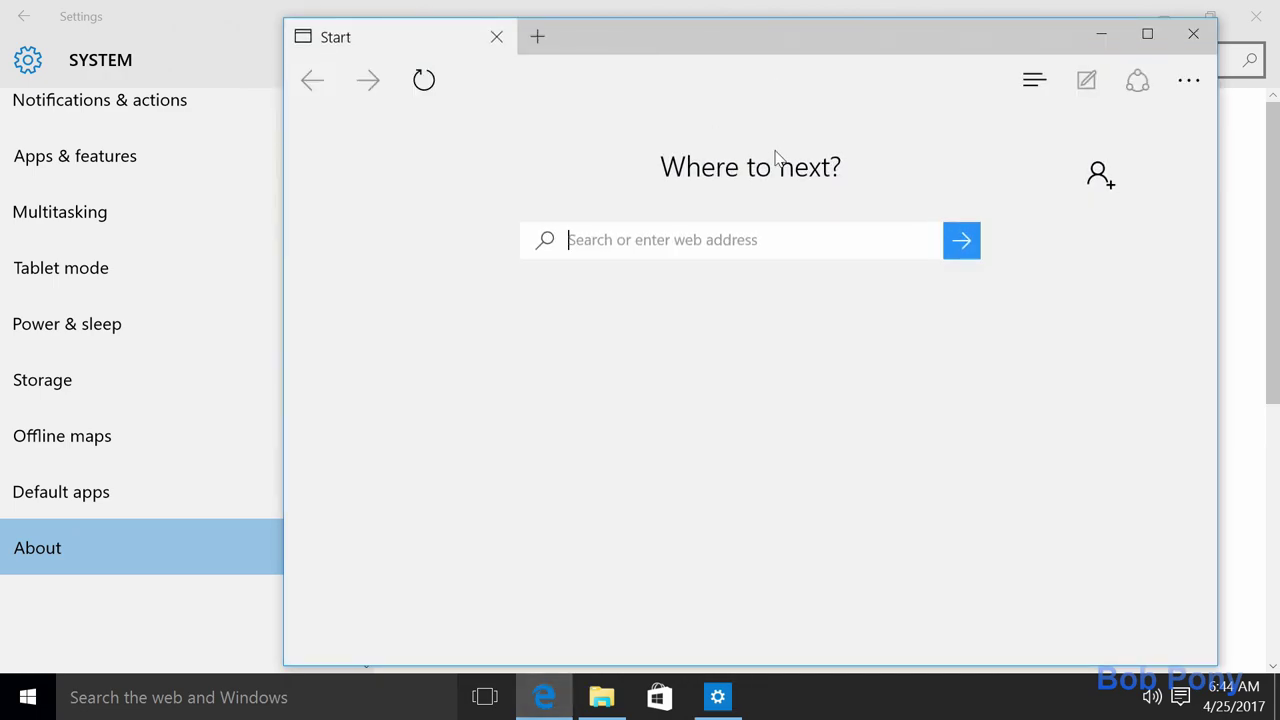
type("google.com/")
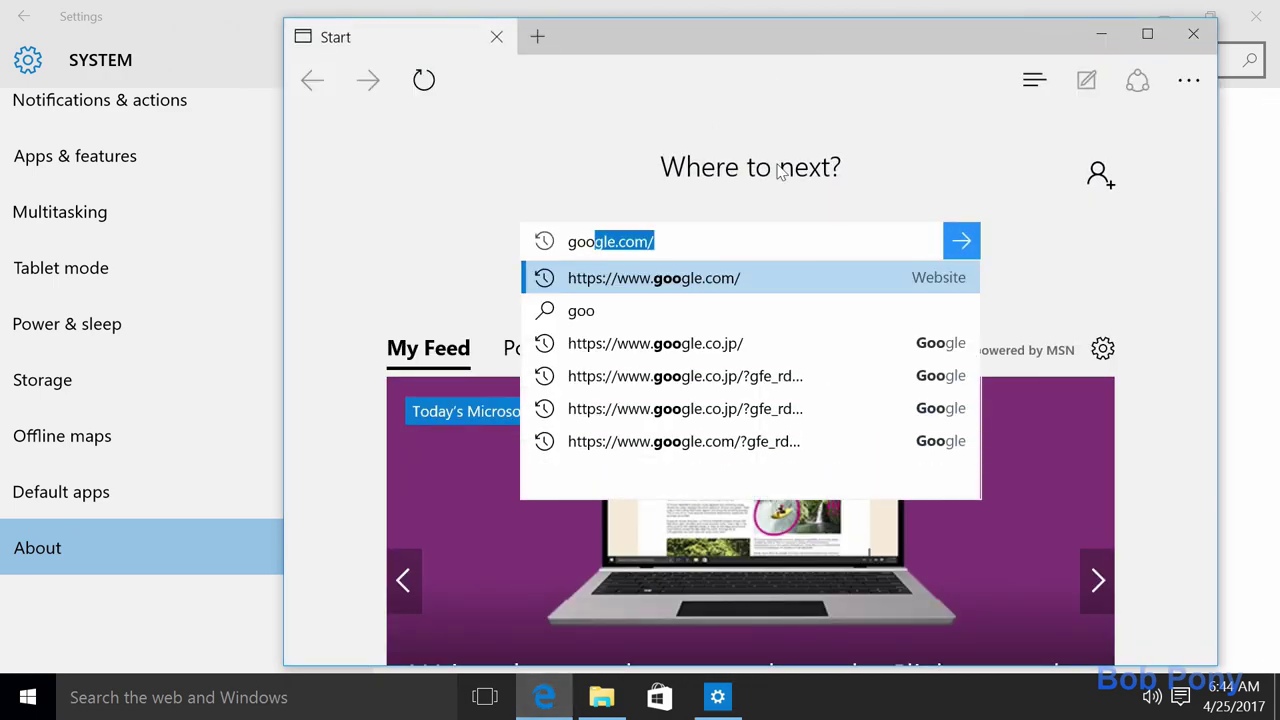
key("Return")
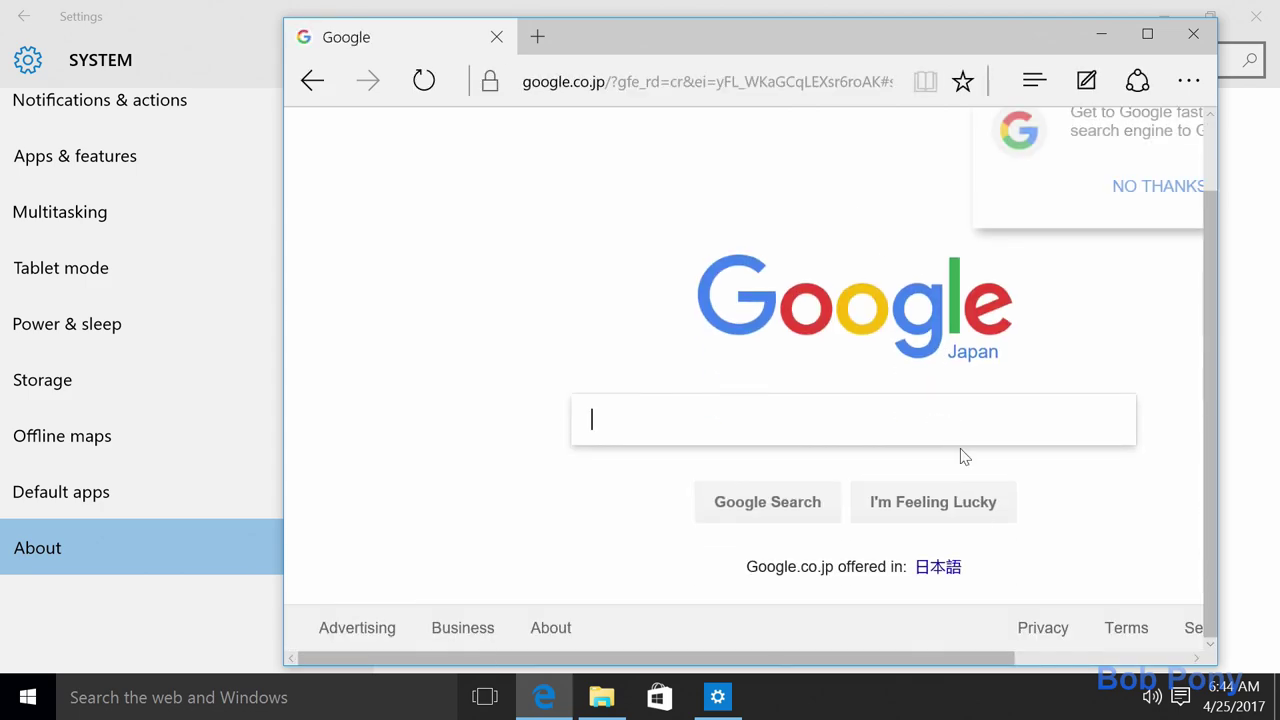
left_click(1147, 34)
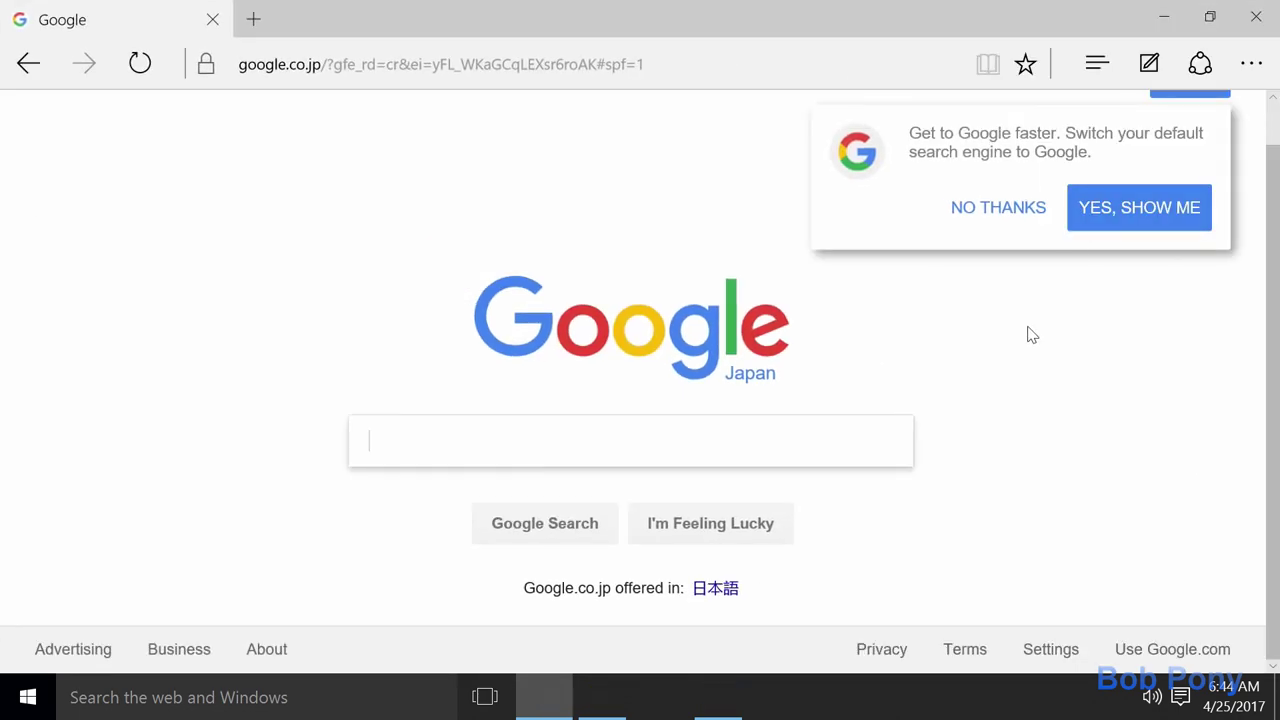
left_click(1230, 648)
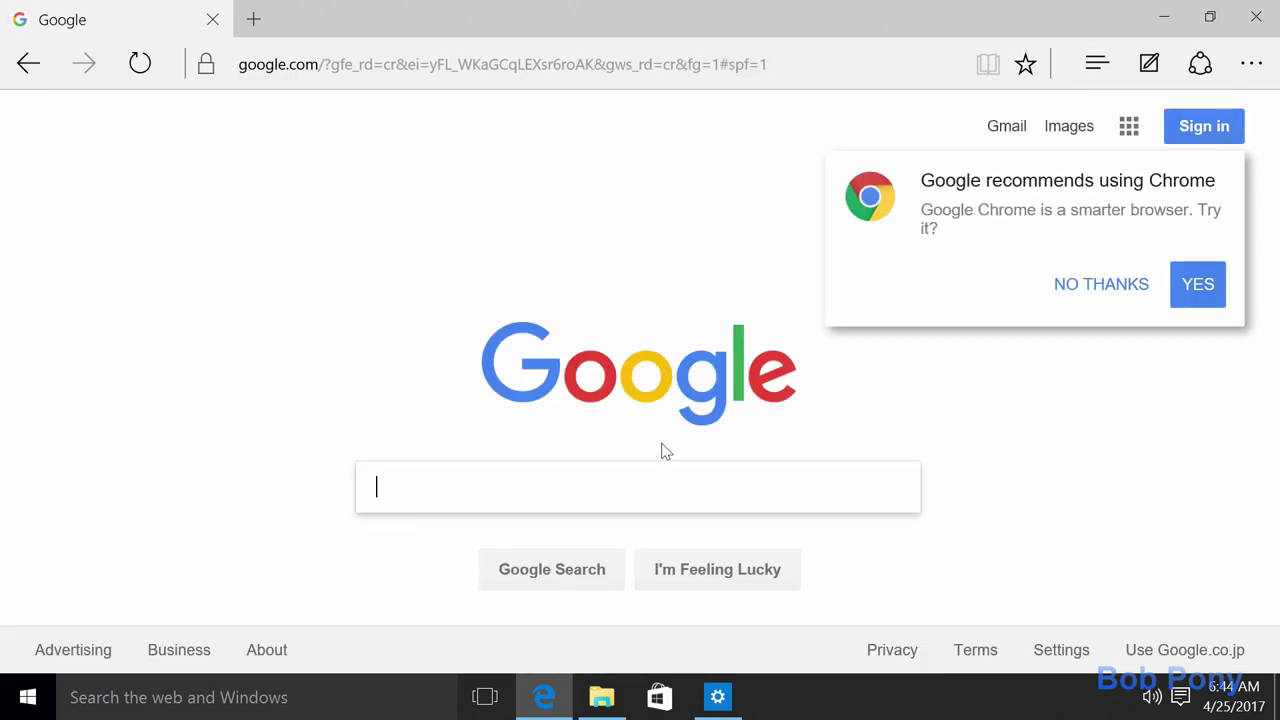
- Search Google for "winaero tweaker" and open the "Downloads / Software / Winaero Tweaker" result
type("wi")
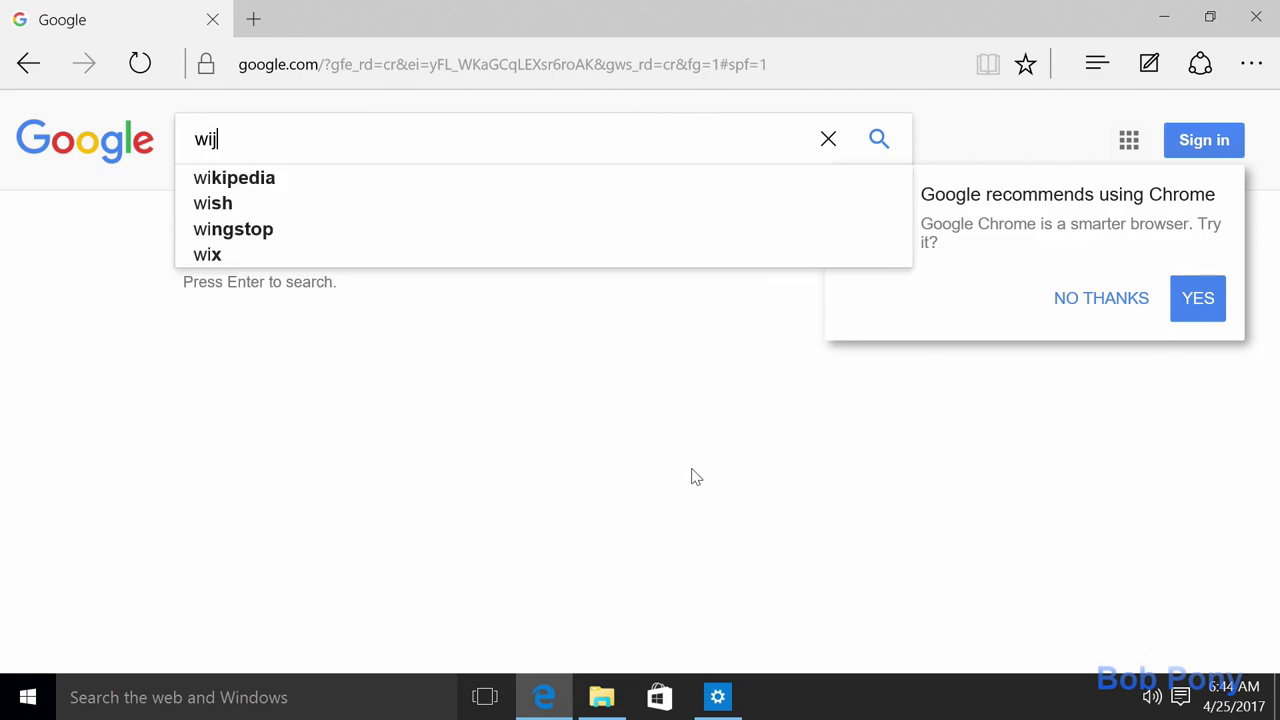
type("naero")
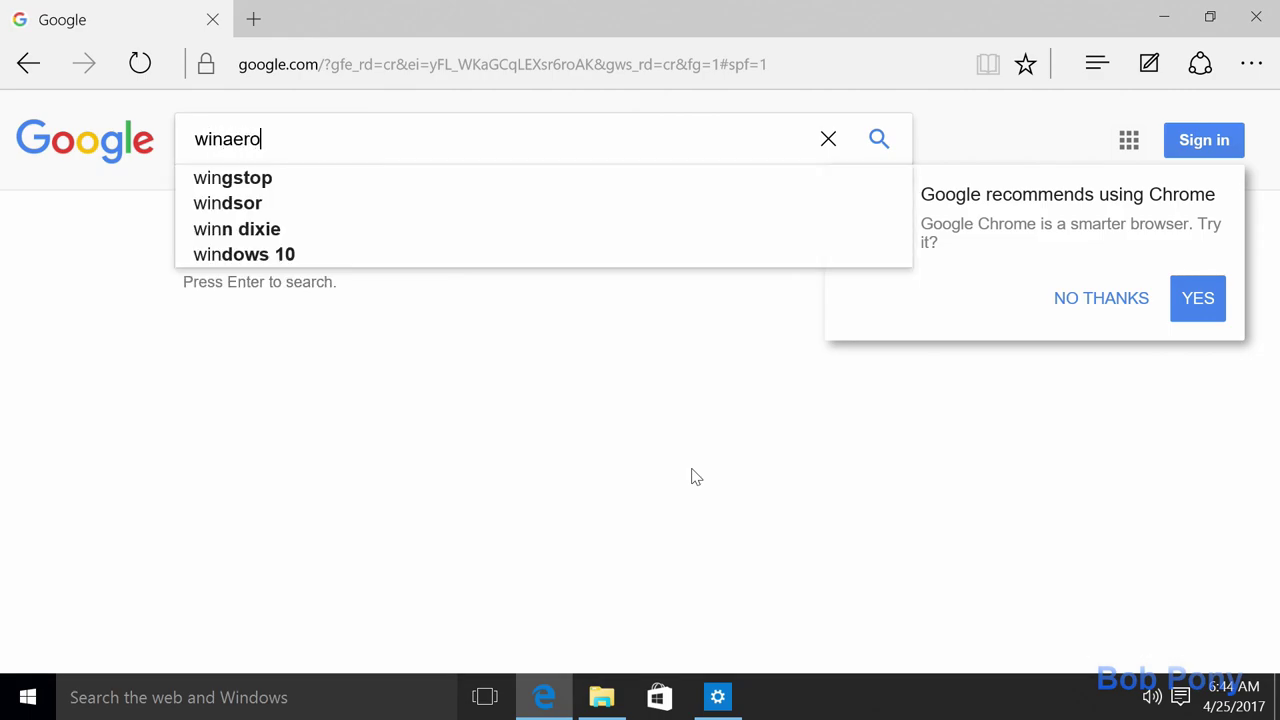
type(" tweaker")
key("Return")
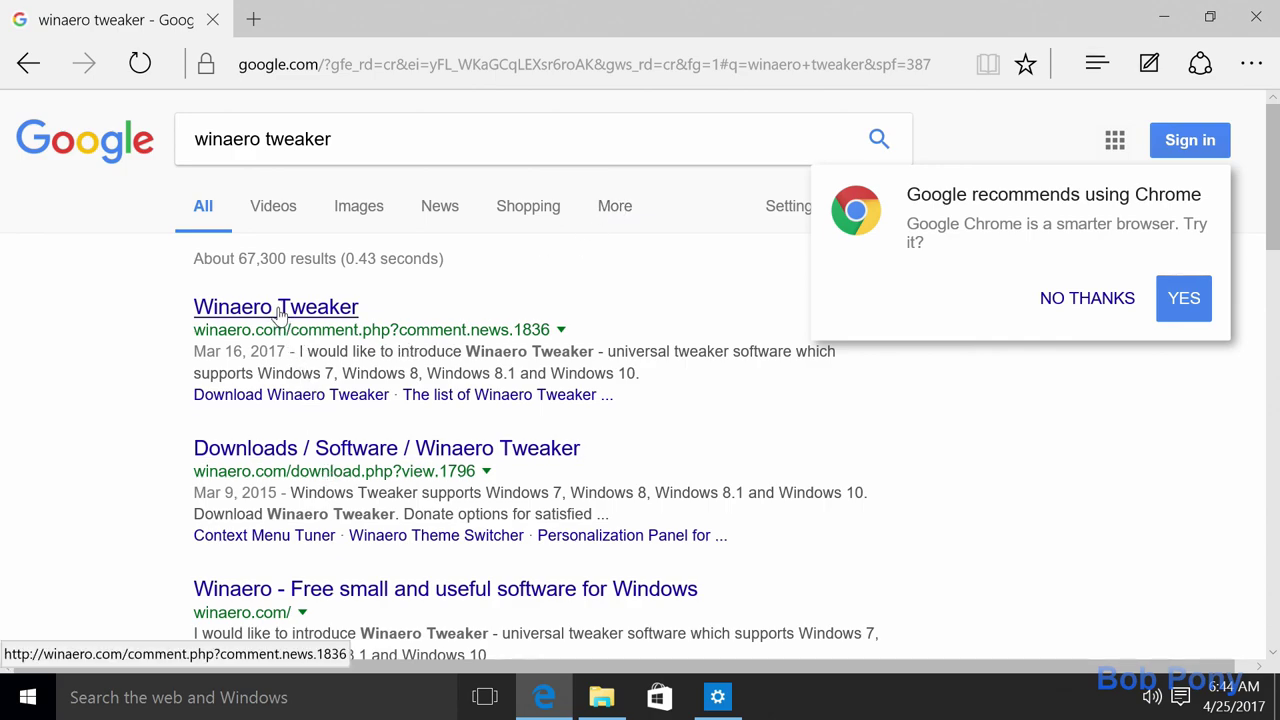
left_click(290, 455)
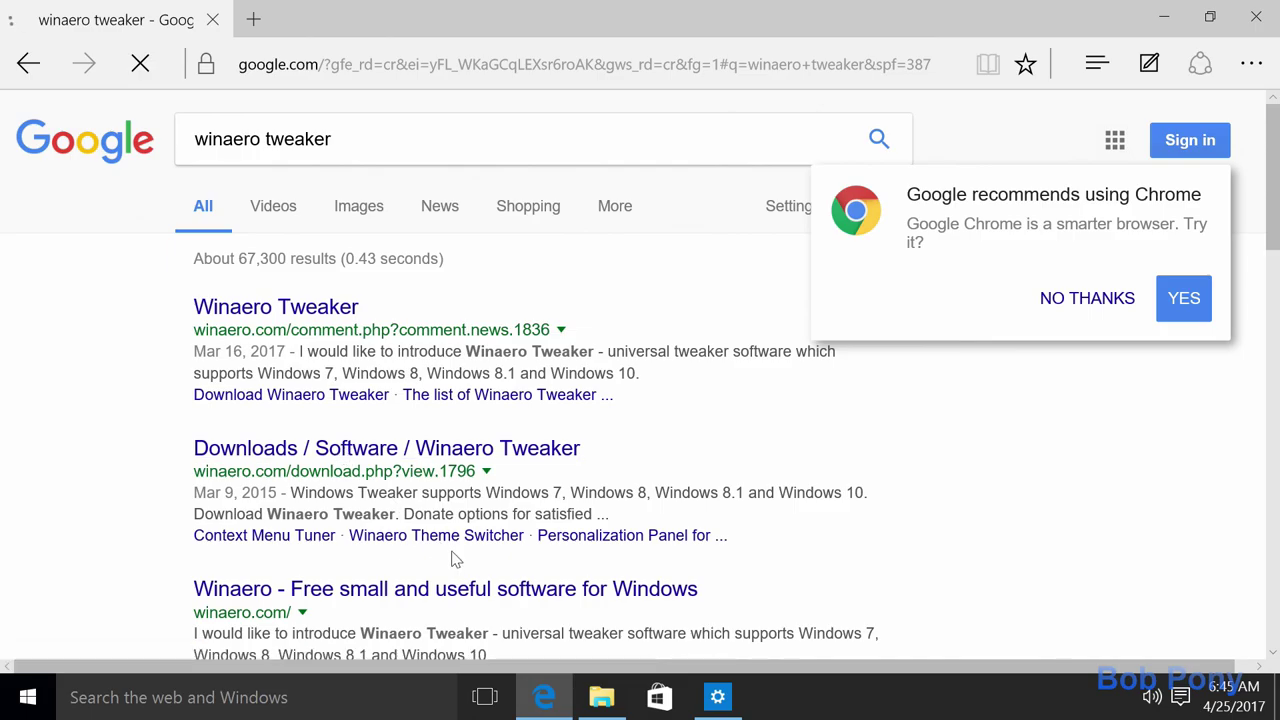
- View the feedback, settings and home panes of the Windows search box, and dismiss it
left_click(28, 697)
left_click(140, 700)
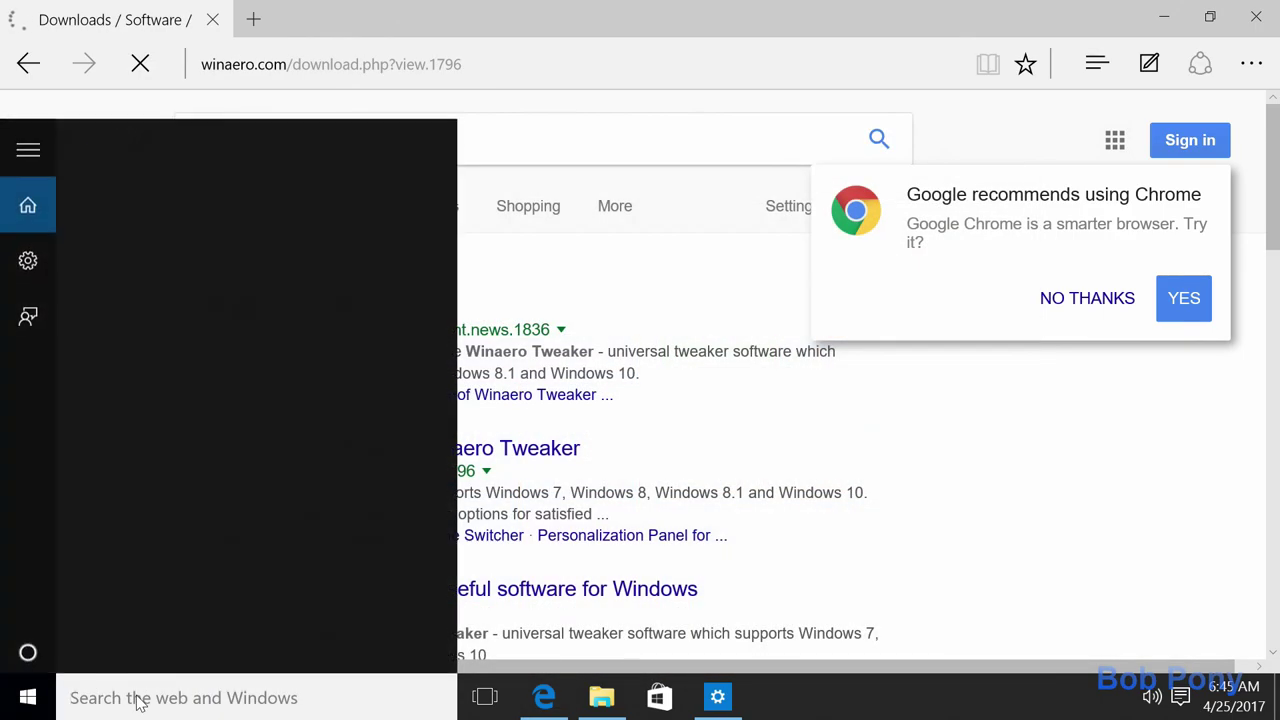
left_click(28, 312)
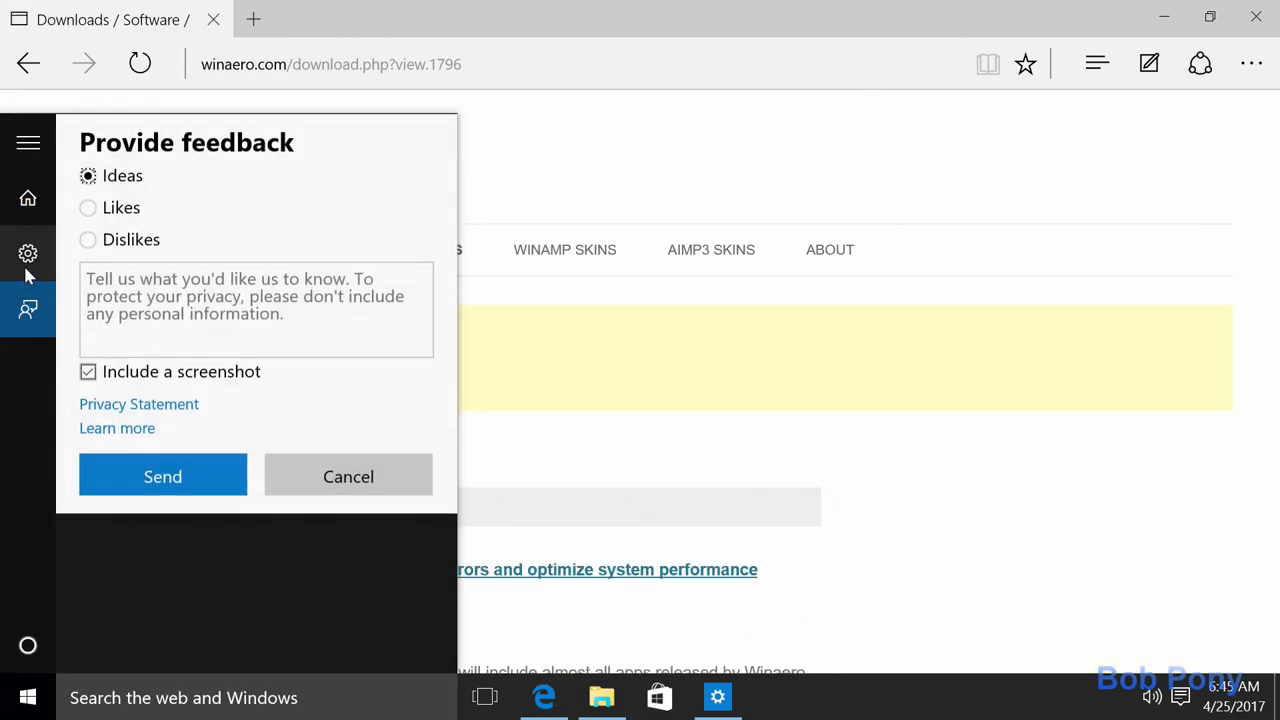
left_click(27, 268)
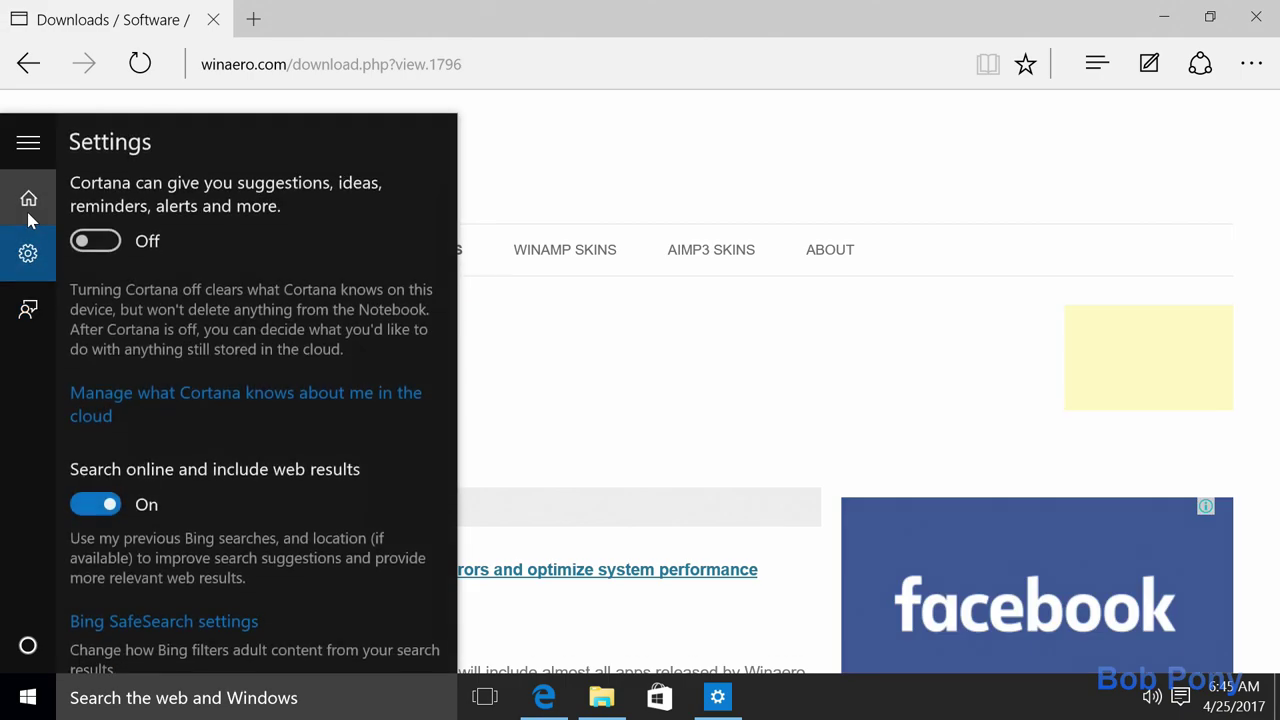
left_click(28, 205)
left_click(444, 101)
- Start the Winaero Tweaker download (winaerotweaker.zip) from winaero.com and minimize Edge
scroll(623, 366, "down", 12)
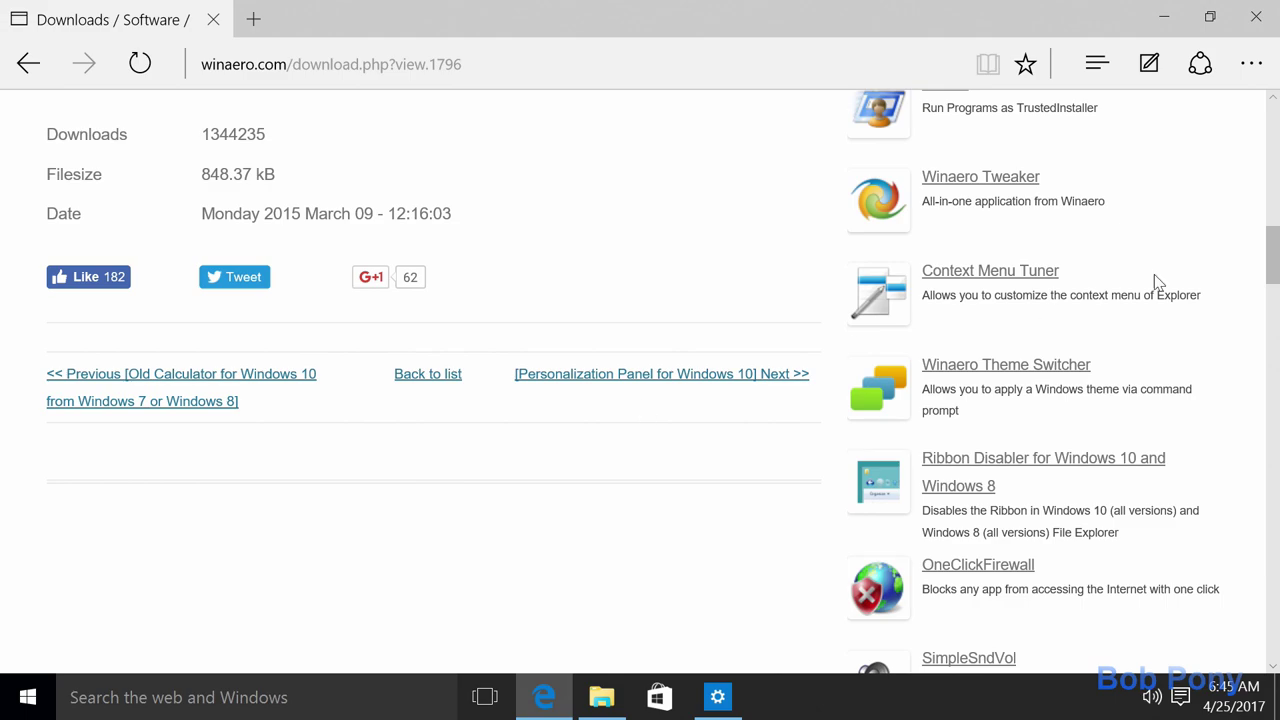
scroll(1108, 295, "up", 5)
left_click(420, 450)
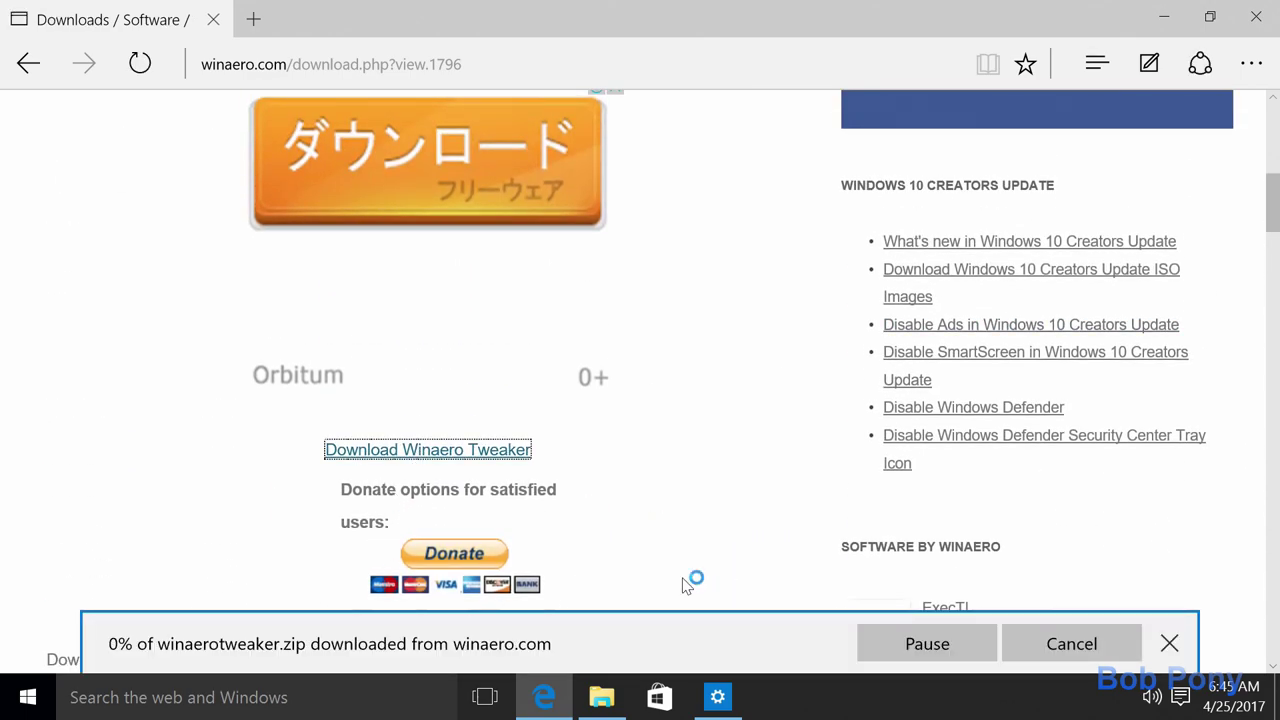
left_click(541, 692)
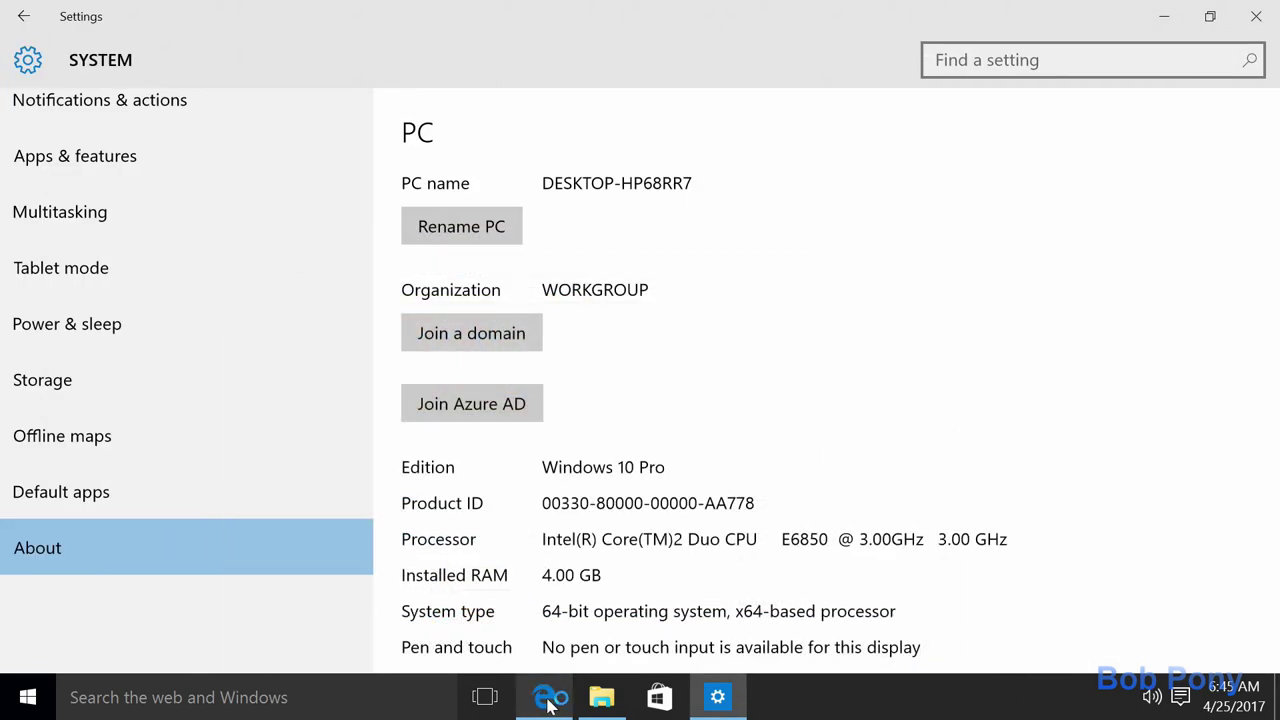
- Leave the System settings and open the Windows Update page under Update & security
scroll(100, 300, "up", 1)
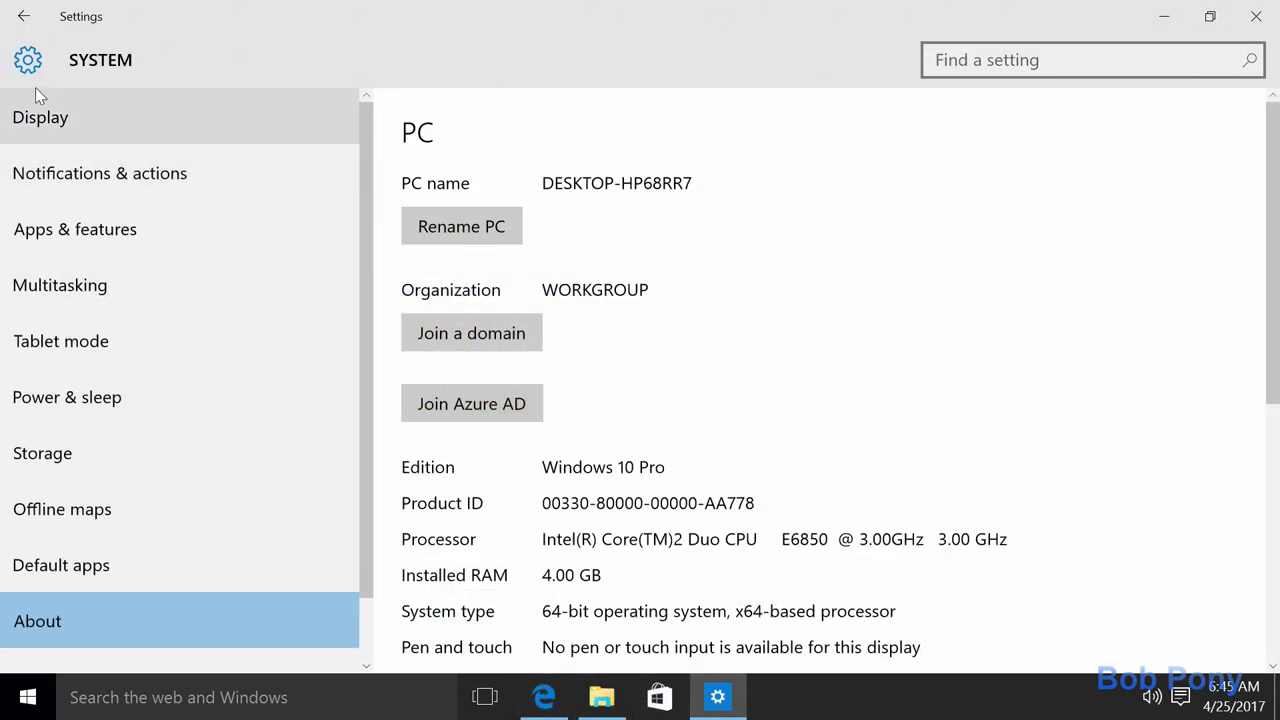
left_click(23, 16)
left_click(838, 497)
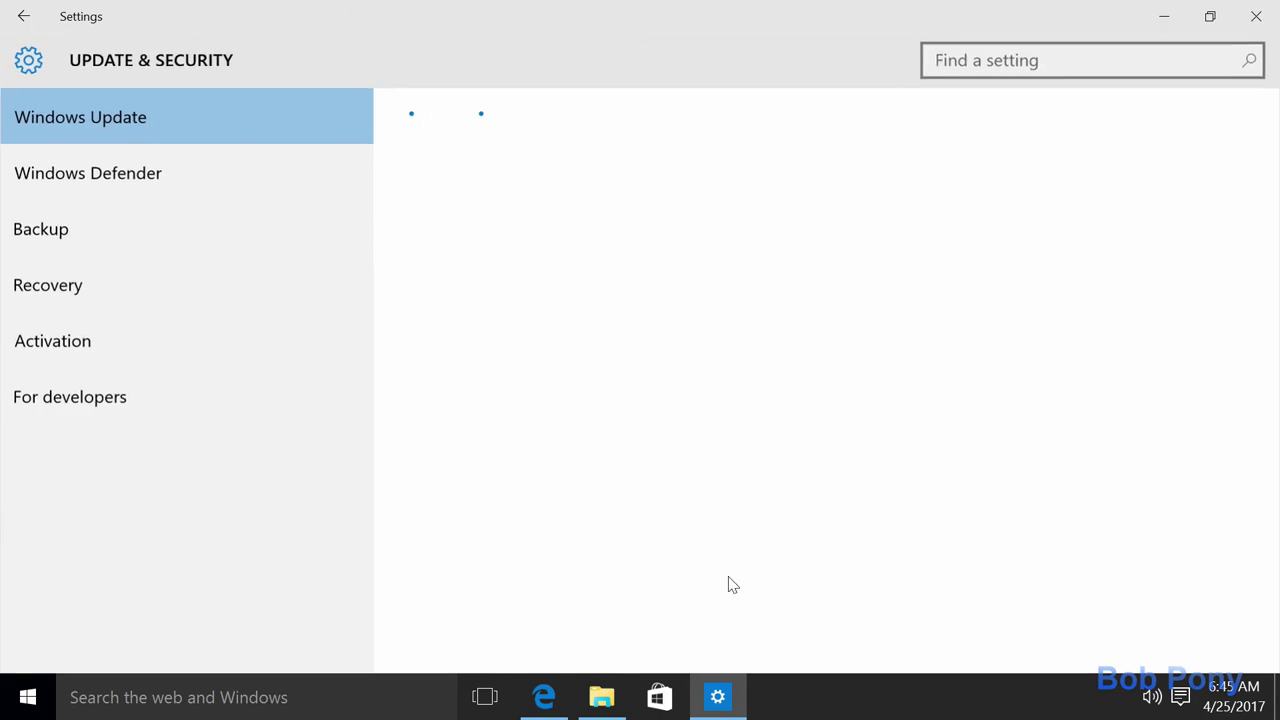
- Open the Store, close it again, and minimize the Settings window
left_click(682, 708)
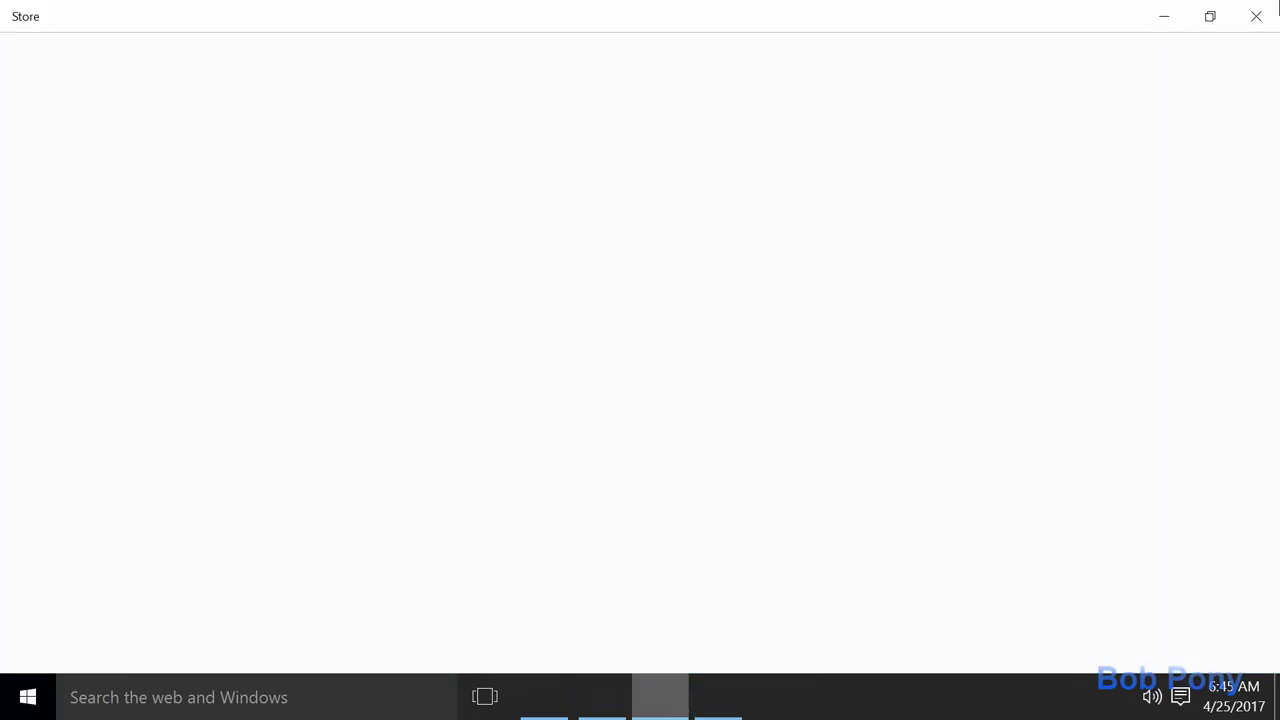
left_click(1262, 12)
left_click(1160, 14)
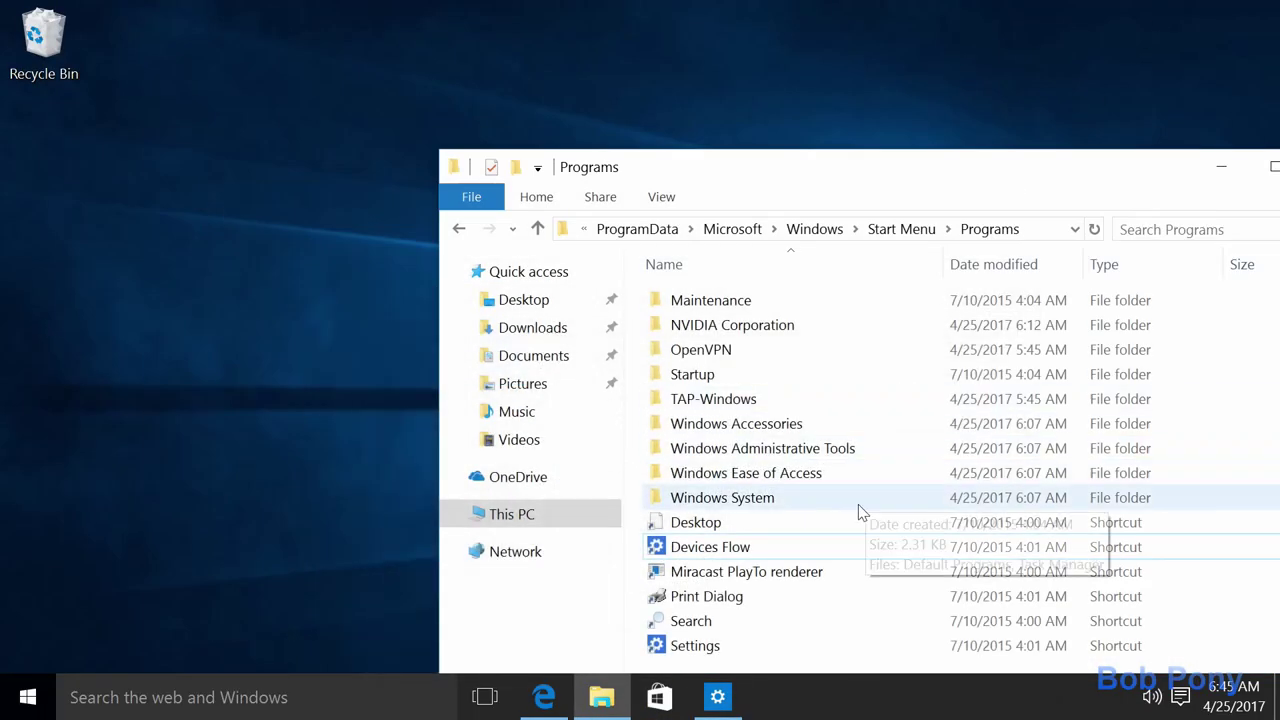
- Launch the Camera app from the list of all installed apps
left_click(28, 697)
left_click(92, 650)
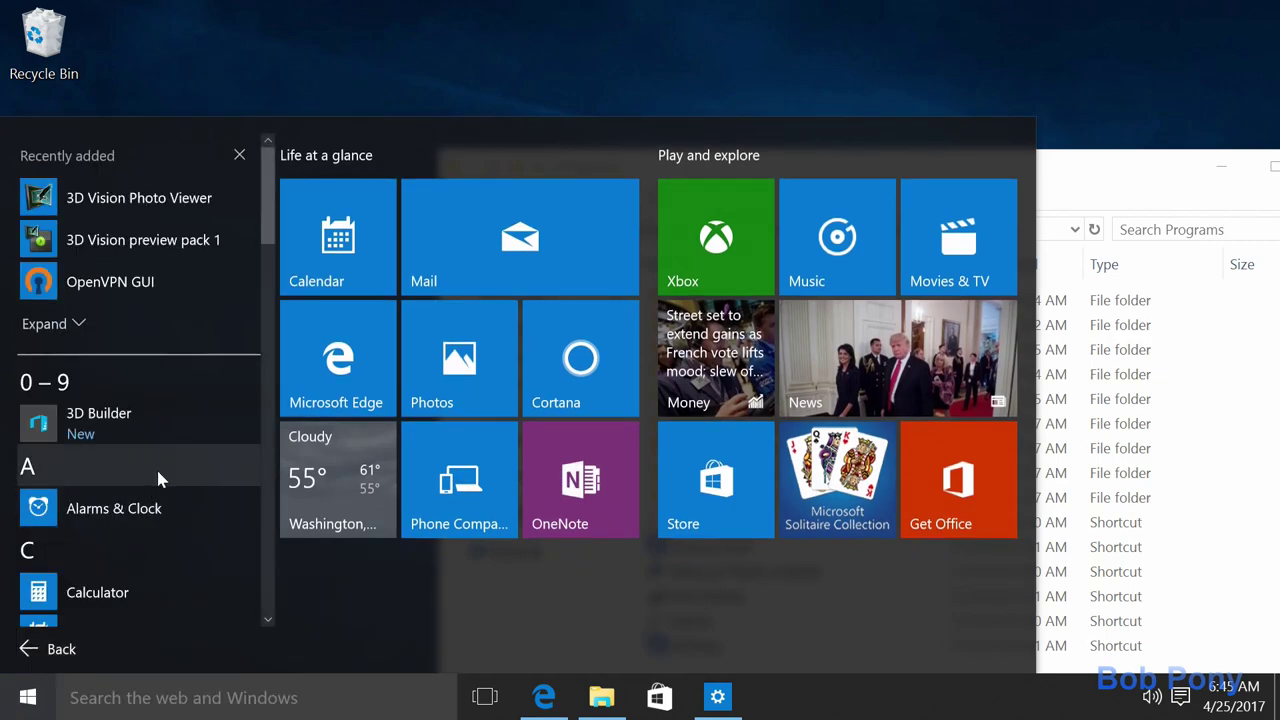
scroll(156, 470, "down", 3)
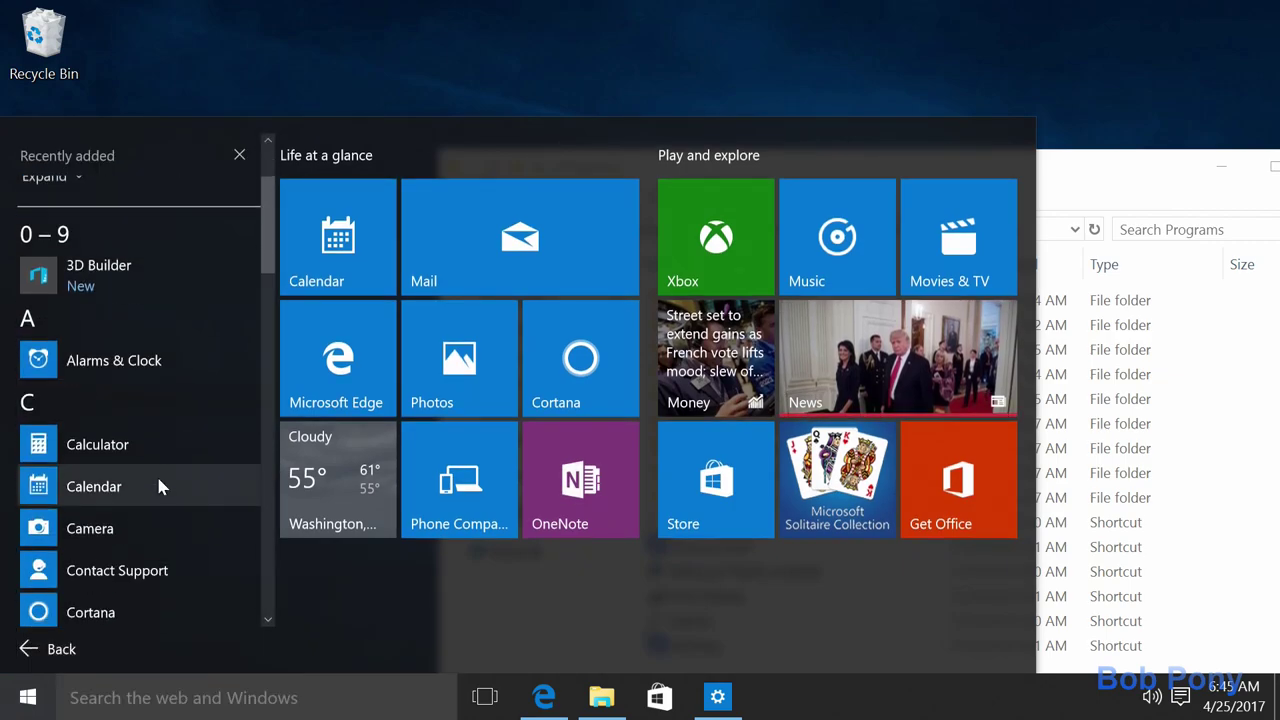
left_click(177, 549)
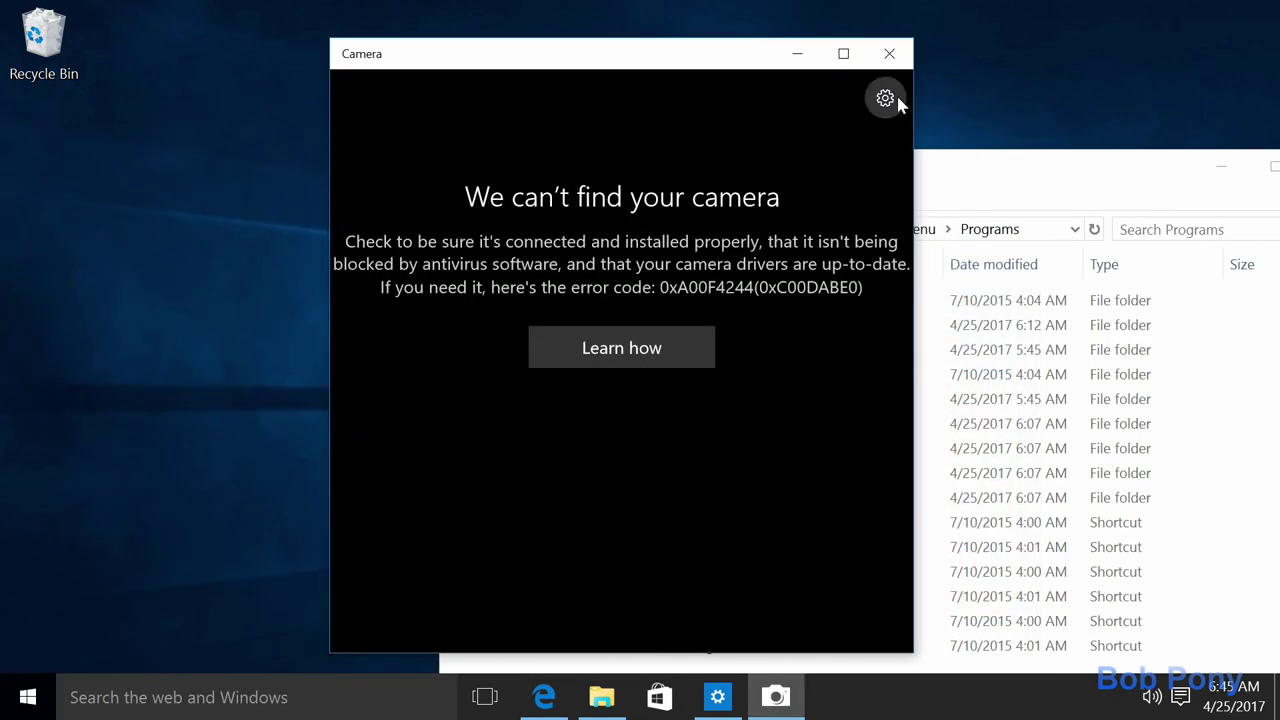
- View the Camera app's settings down to the About section, maximize the window and close the app
left_click(885, 98)
scroll(763, 443, "down", 10)
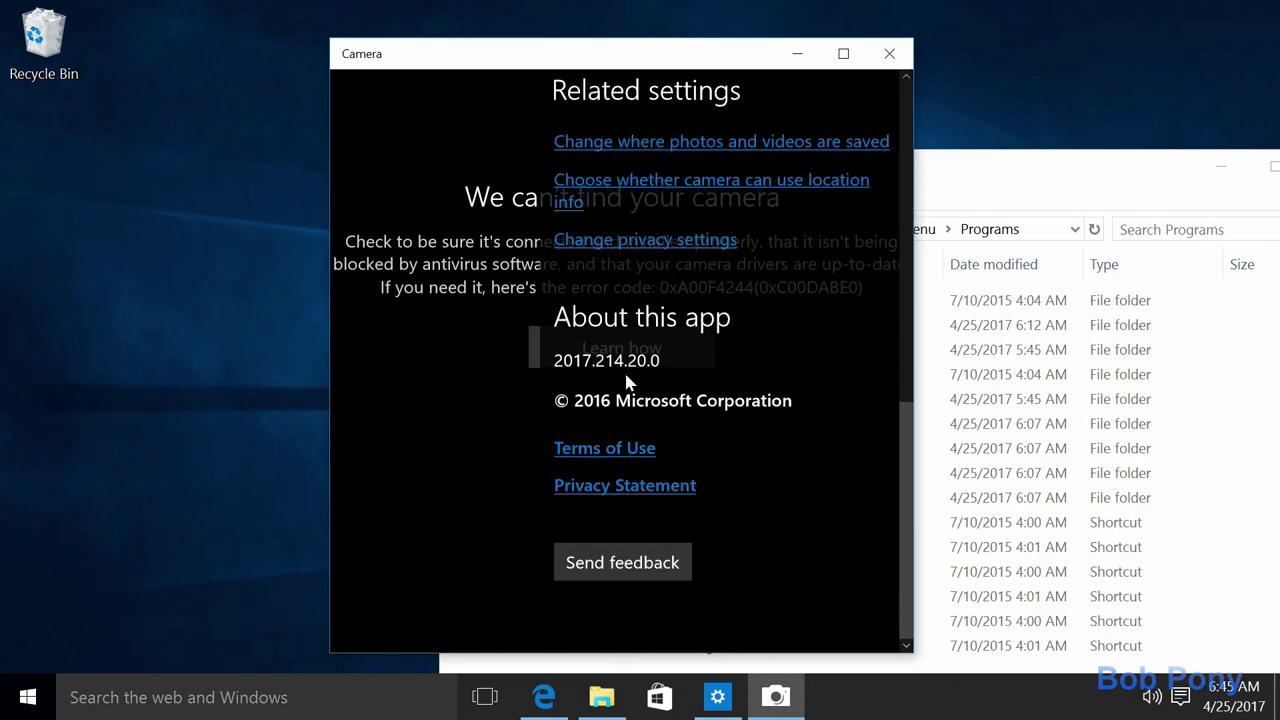
scroll(840, 371, "up", 10)
left_click(843, 53)
left_click(1252, 16)
- Browse the list of all installed apps and launch Calculator
left_click(28, 697)
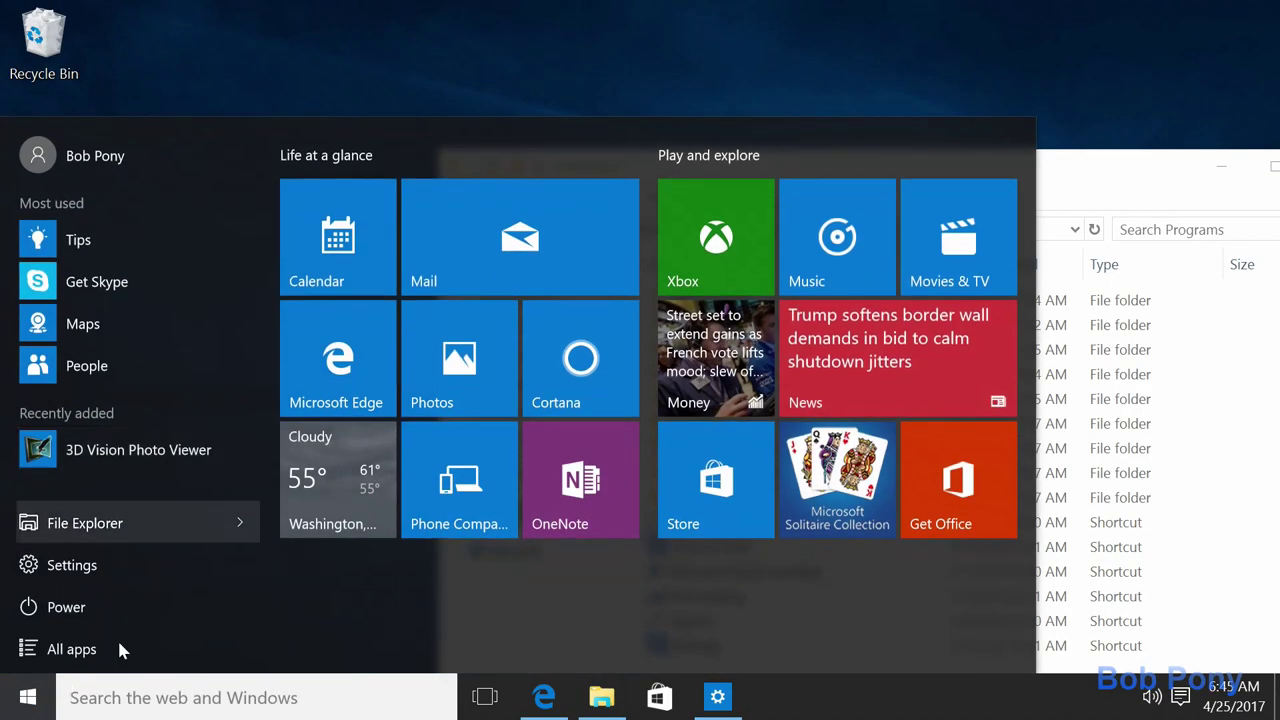
left_click(118, 649)
scroll(158, 529, "down", 5)
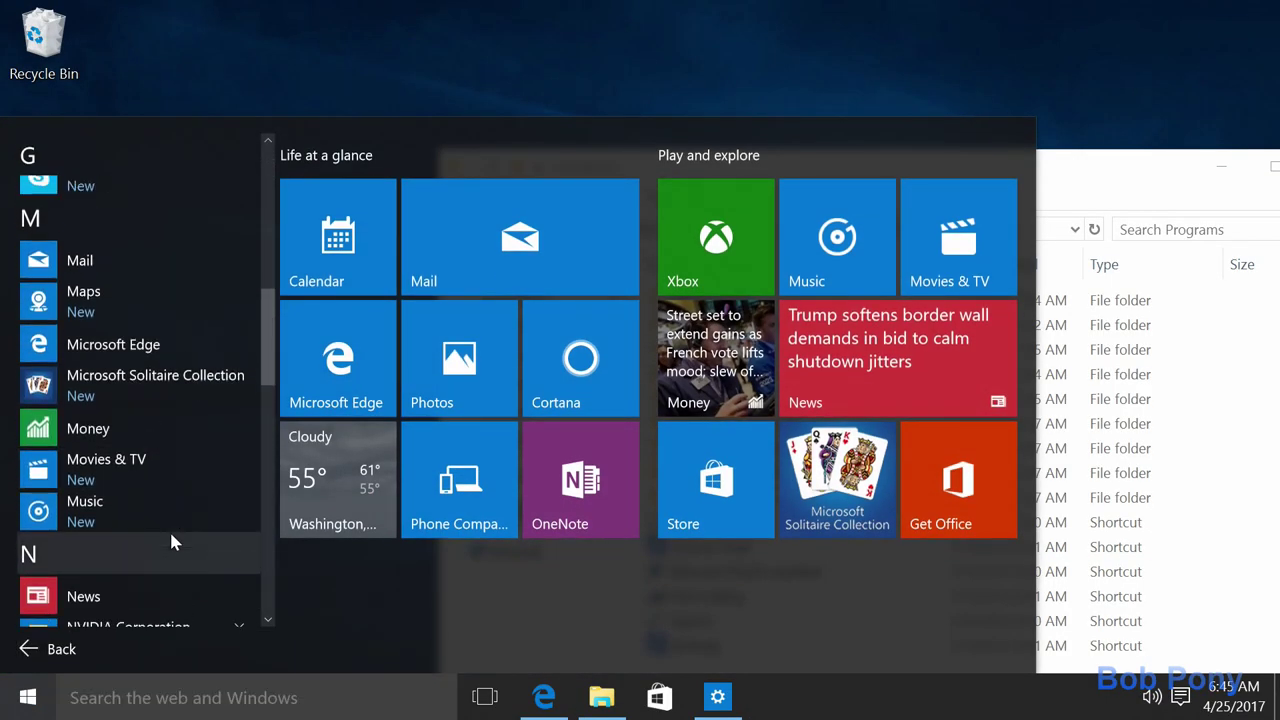
scroll(171, 541, "up", 5)
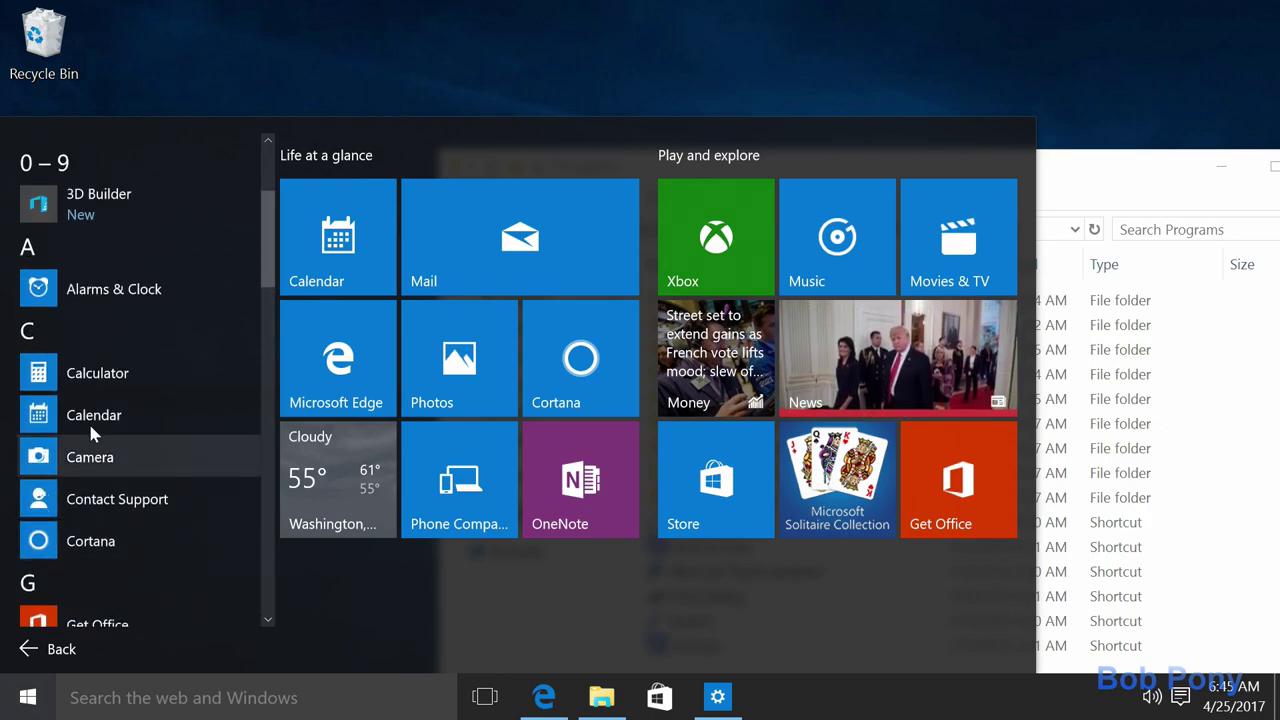
left_click(134, 373)
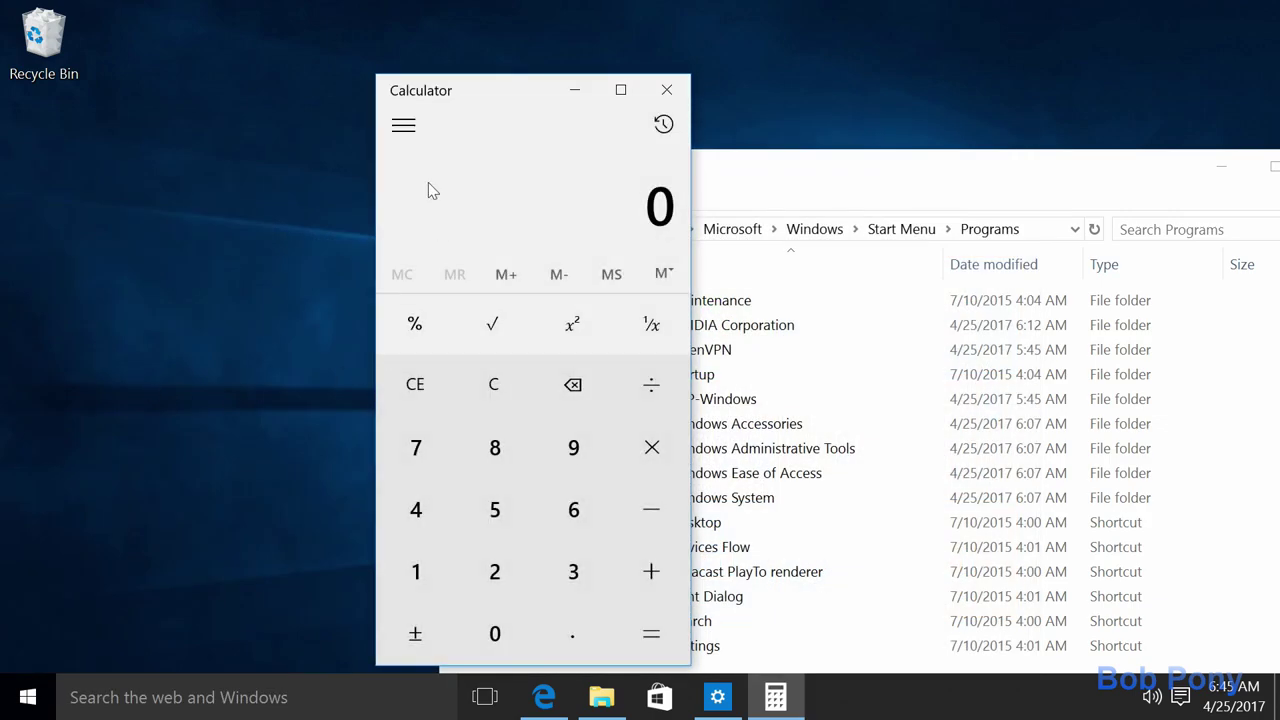
- View the About information in Calculator's settings and close Calculator
left_click(404, 127)
left_click(484, 650)
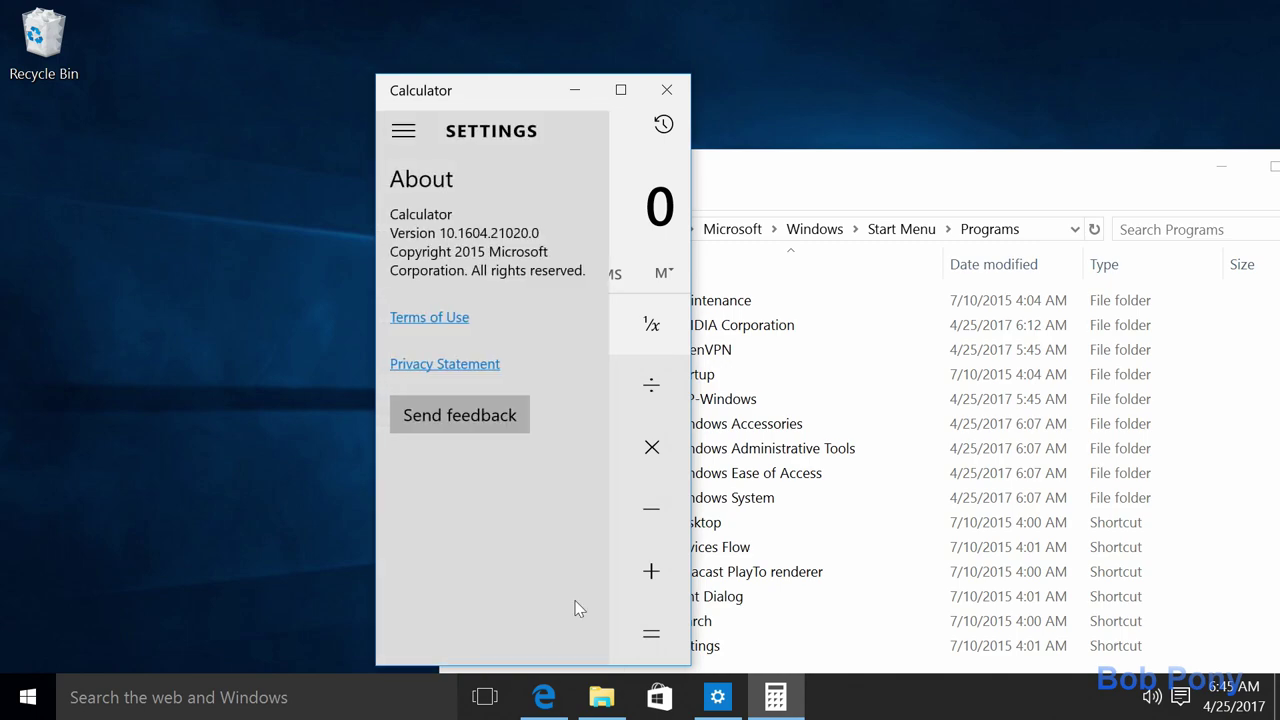
left_click(666, 89)
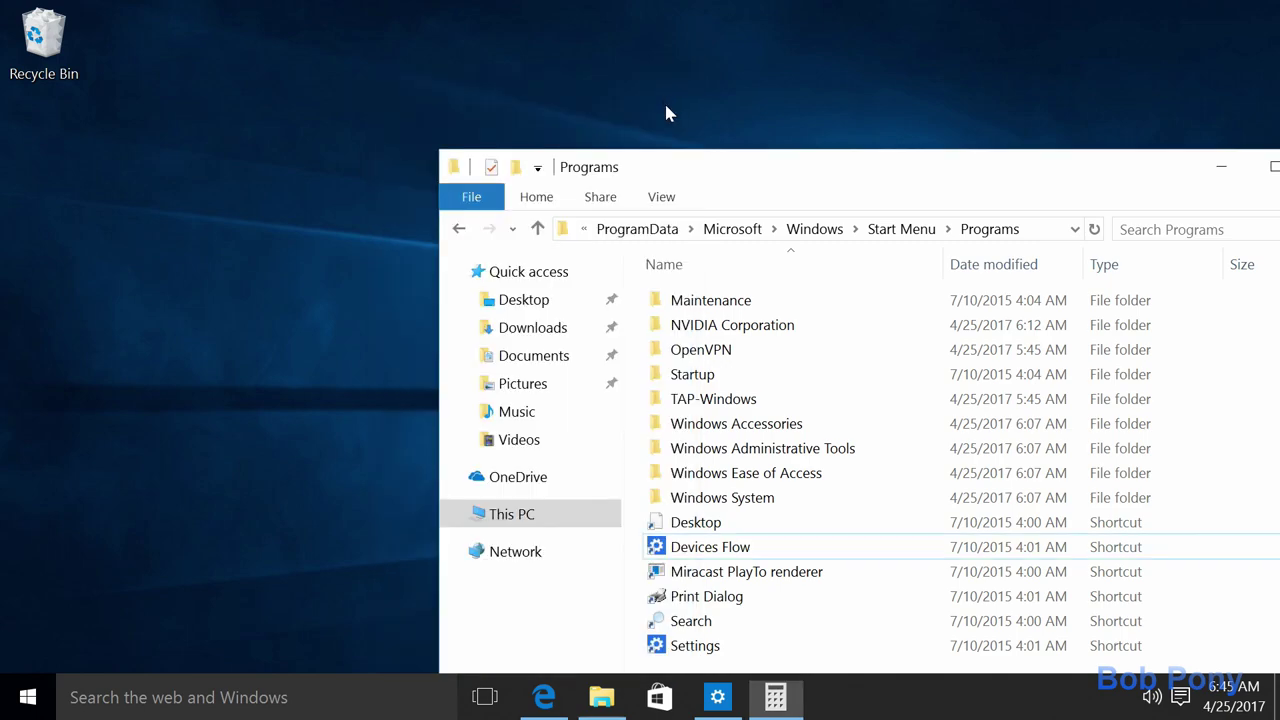
- Review the Store's Downloads and updates queue, and minimize the Store to select the Miracast PlayTo renderer shortcut in the Programs folder
left_click(659, 697)
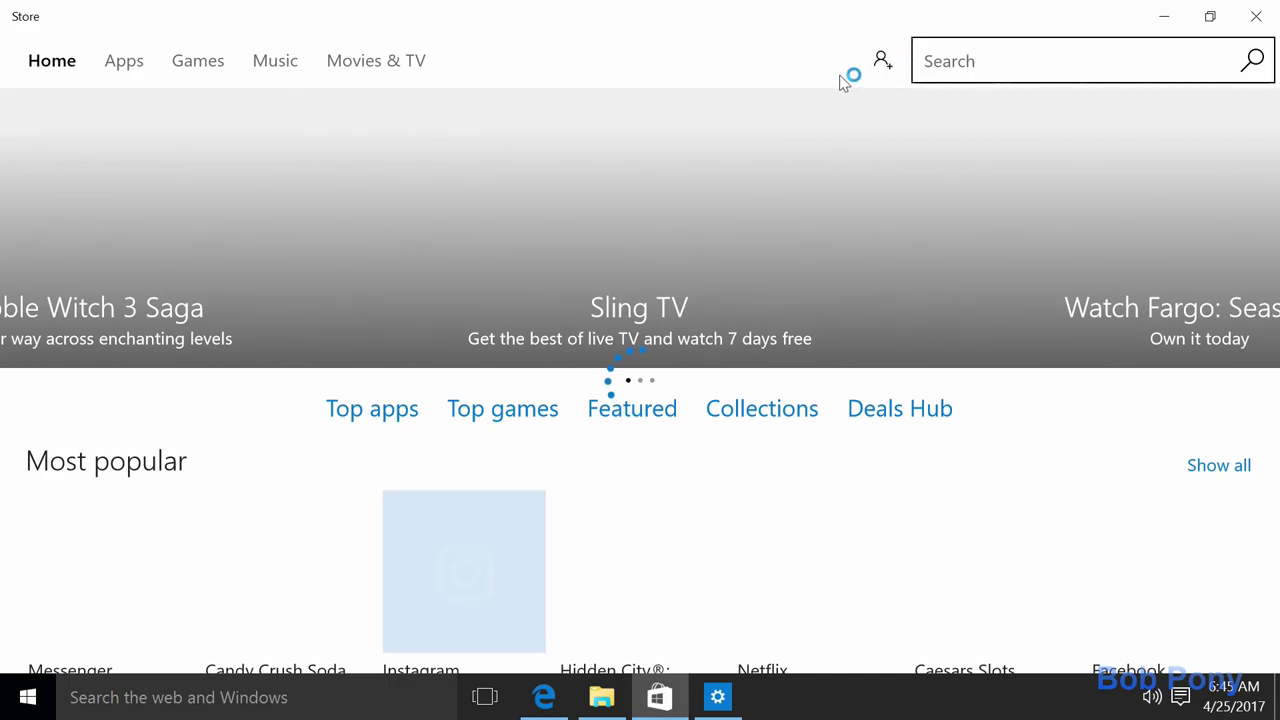
left_click(882, 61)
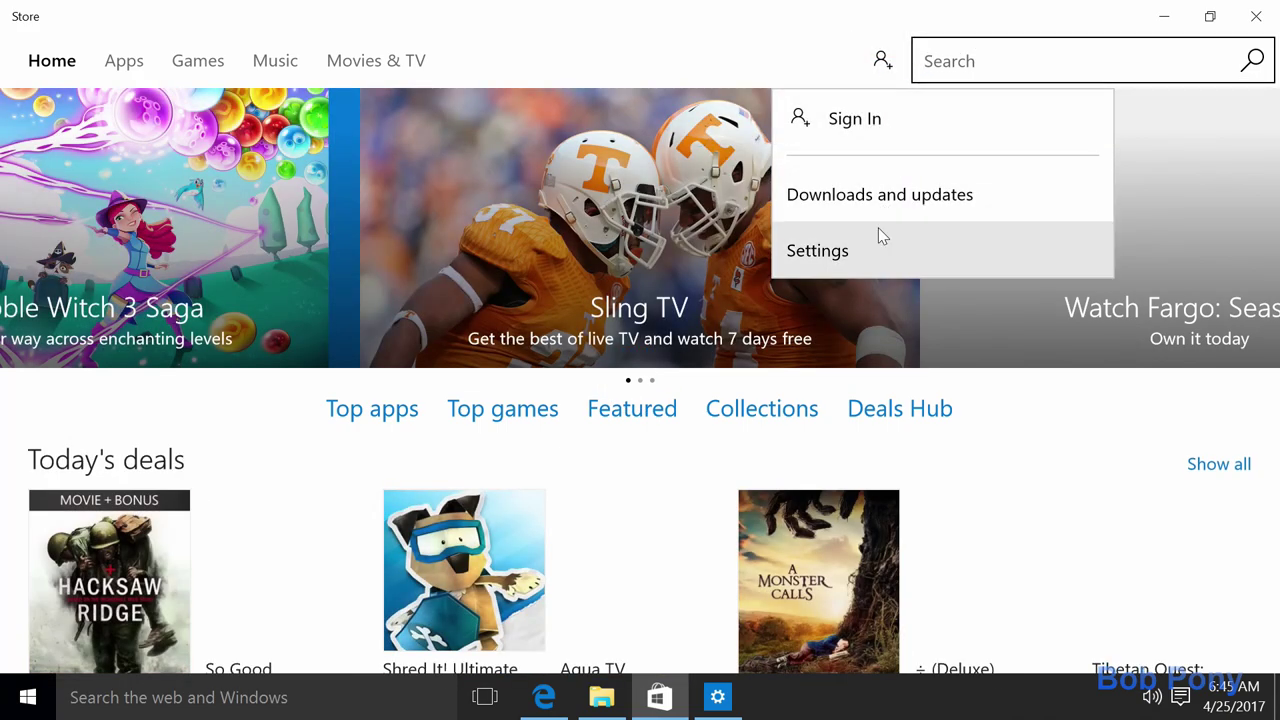
left_click(903, 206)
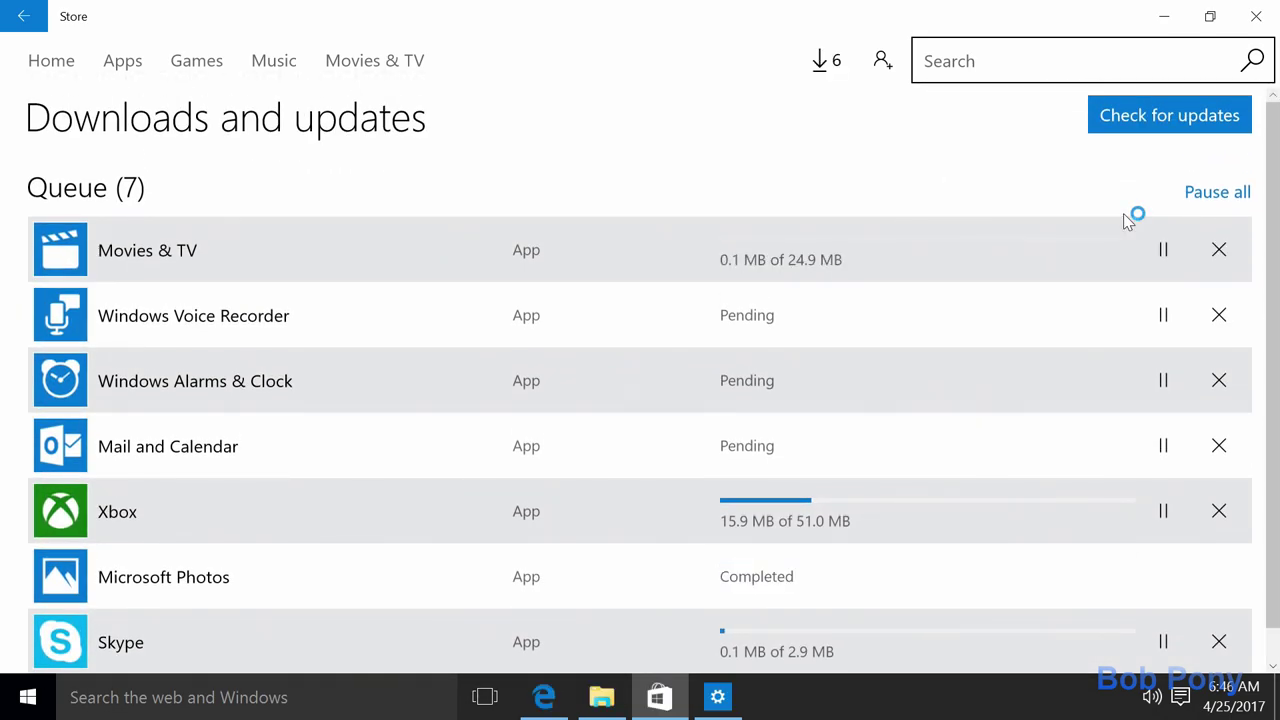
scroll(1123, 213, "down", 1)
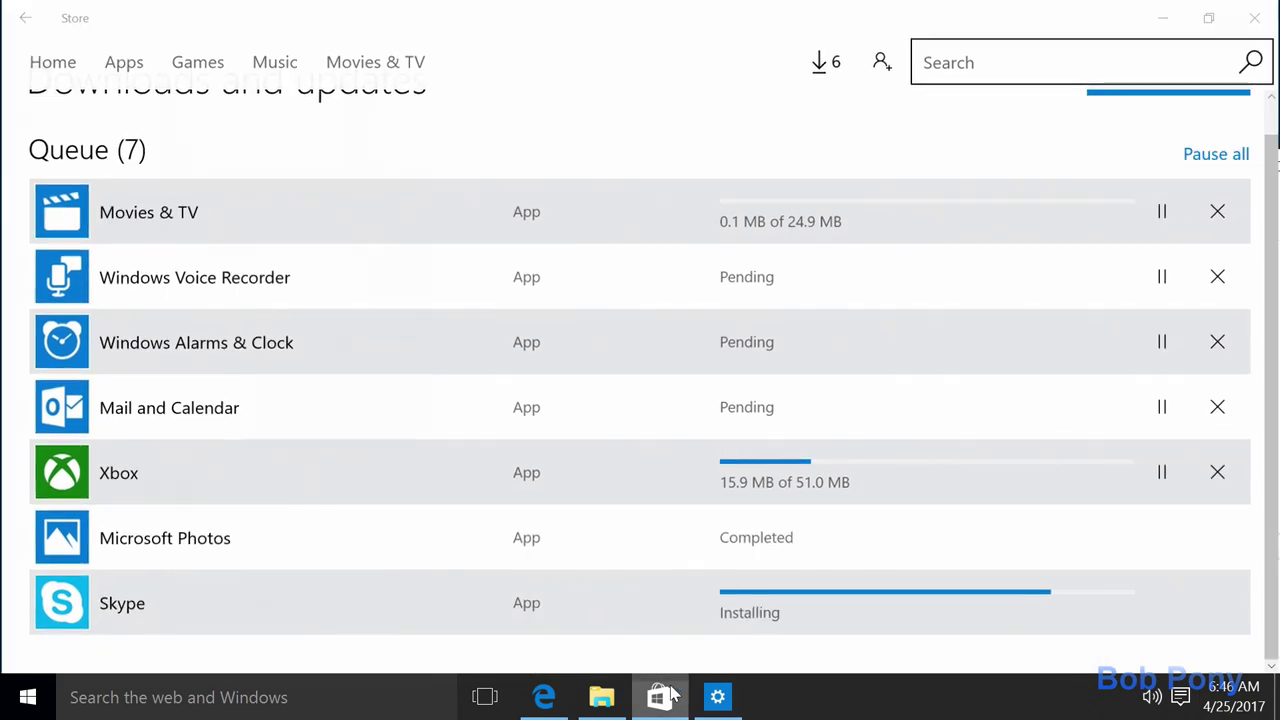
left_click(662, 697)
left_click(763, 574)
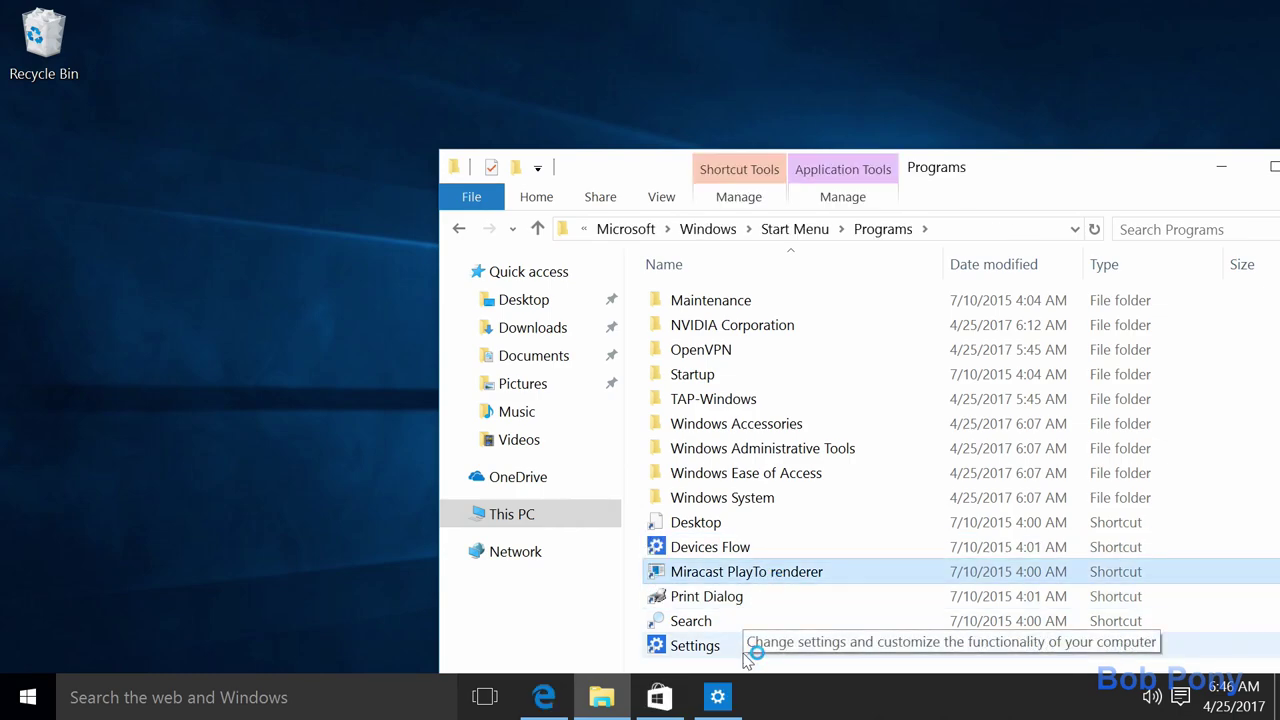
- Return to Edge, run WinaeroTweaker-0.7.0.0-setup from the downloaded winaerotweaker archive, and allow it to make changes to the PC
left_click(563, 706)
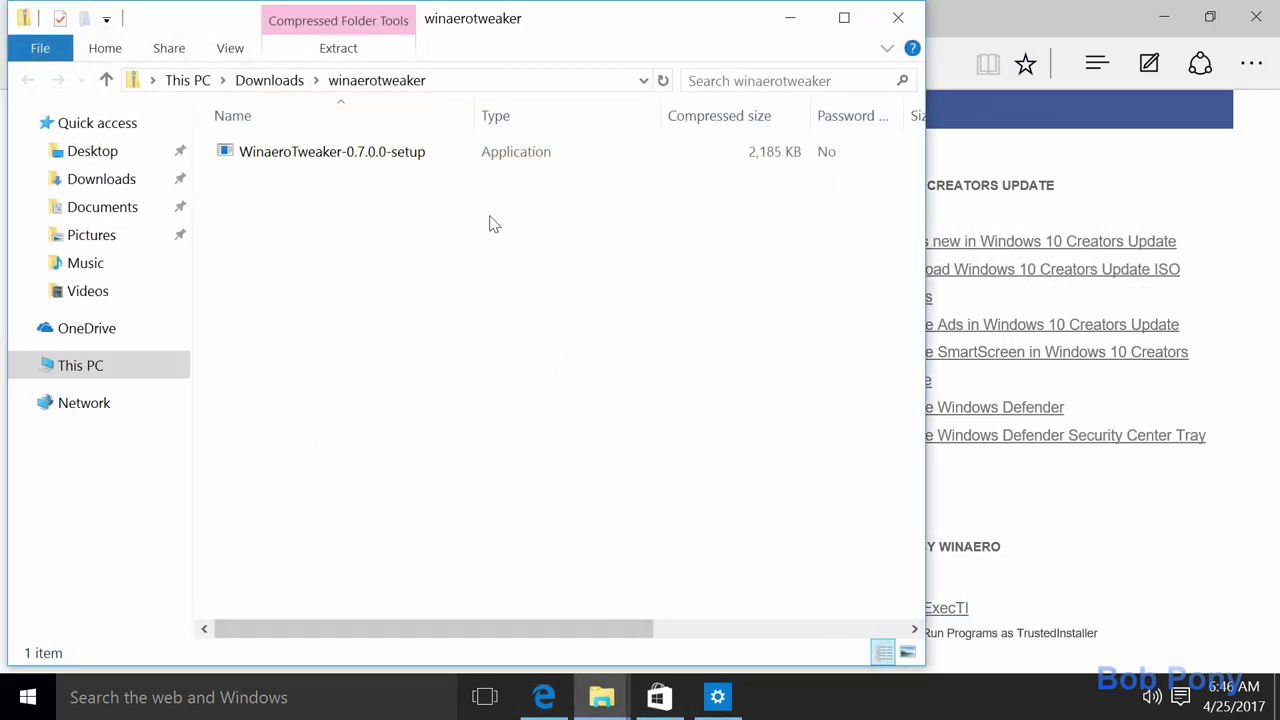
double_click(449, 151)
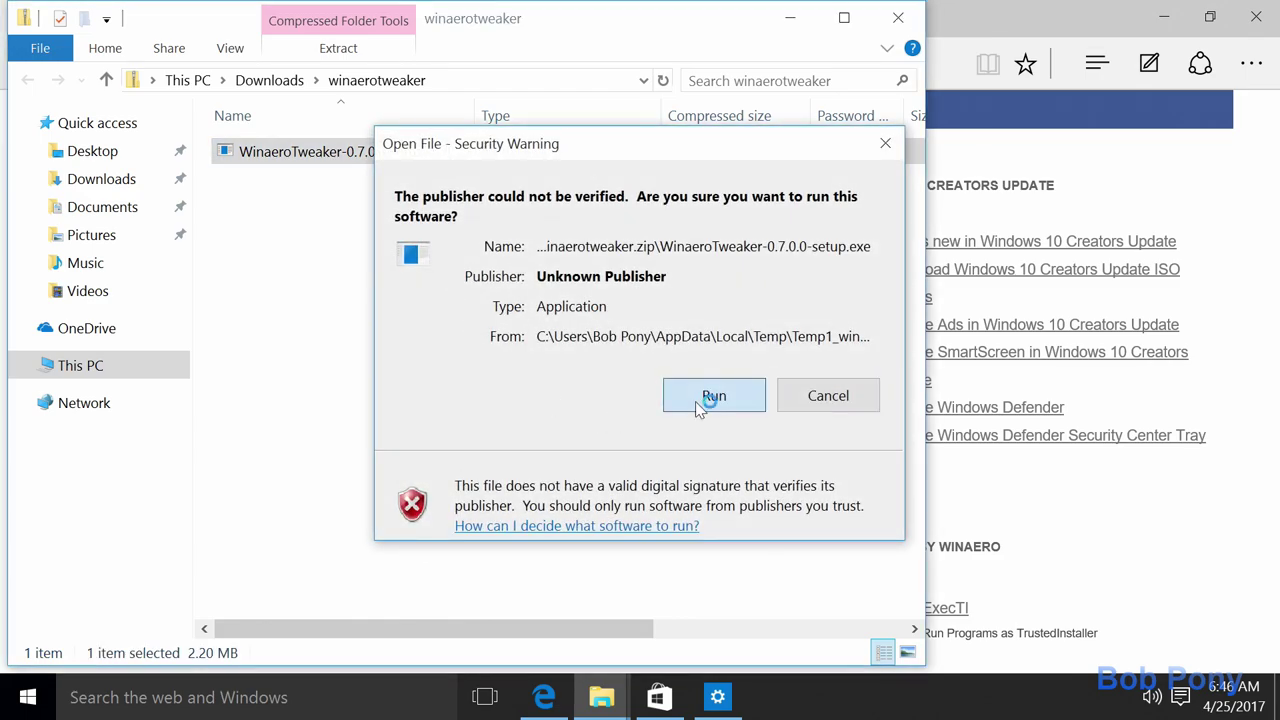
left_click(698, 405)
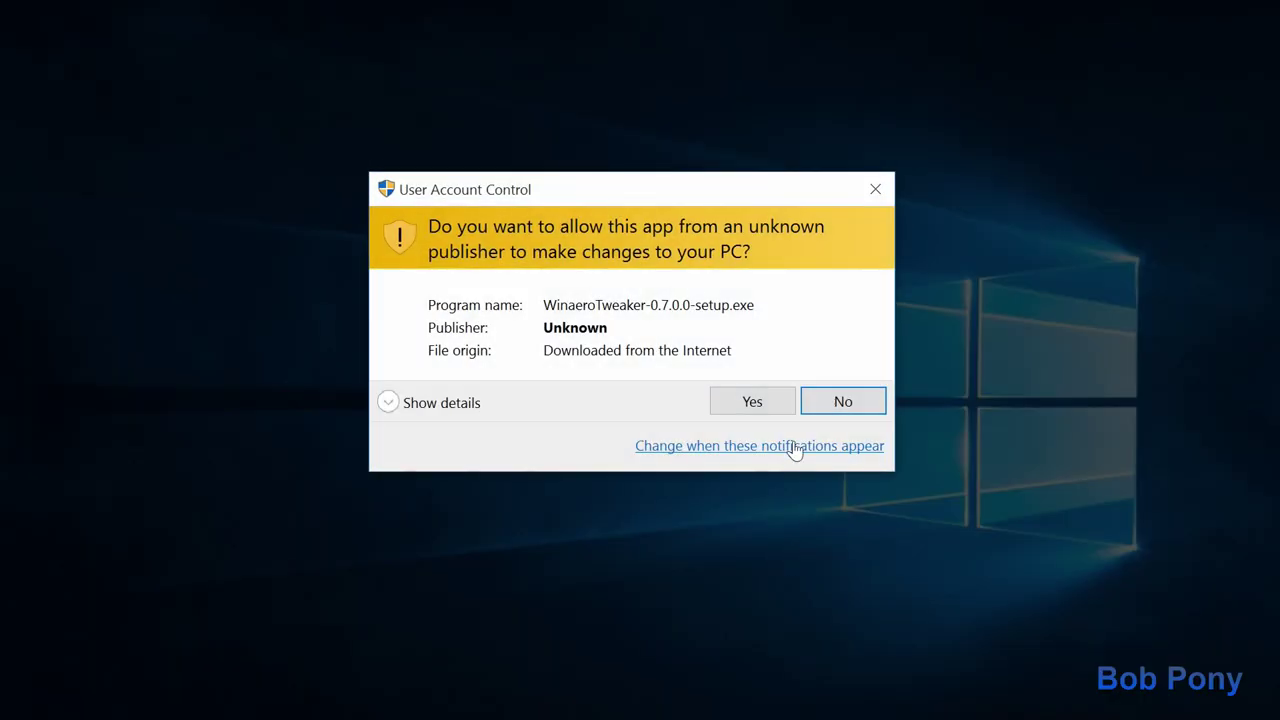
left_click(778, 408)
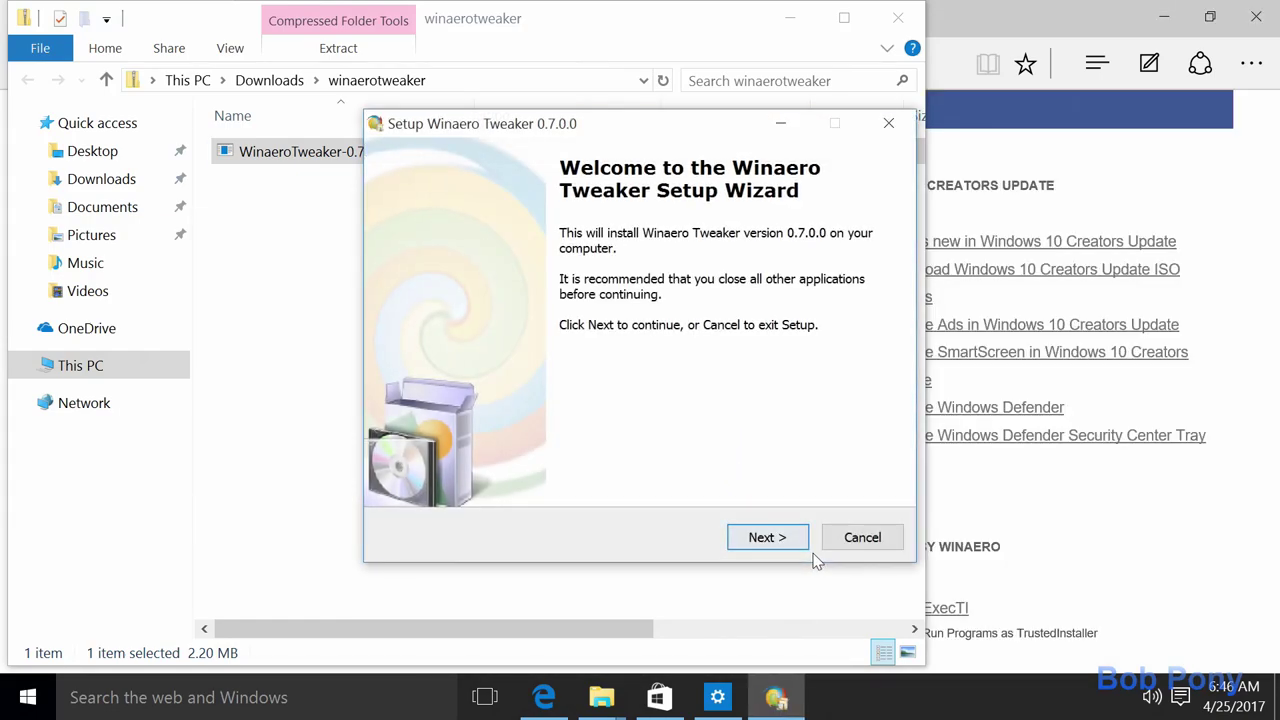
- Install Winaero Tweaker 0.7.0.0, accepting the license agreement and keeping the desktop icon for all users
left_click(799, 545)
left_click(799, 545)
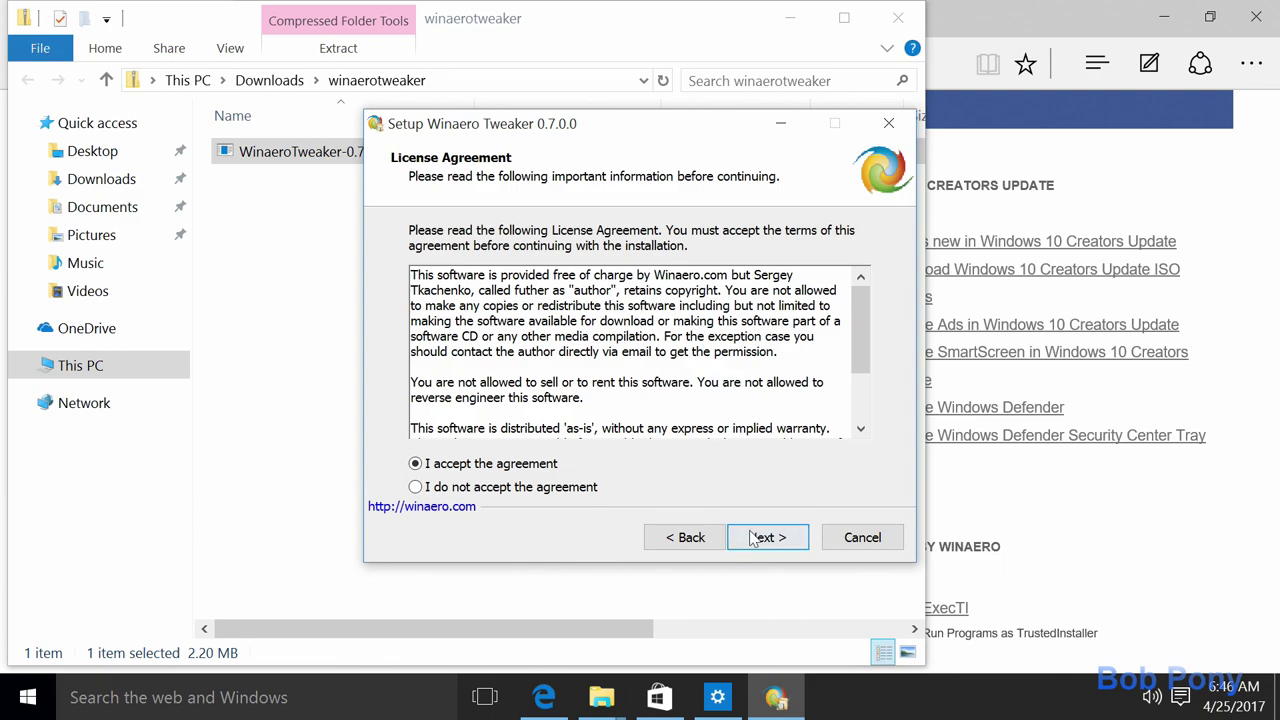
left_click(752, 535)
left_click(753, 537)
left_click(754, 538)
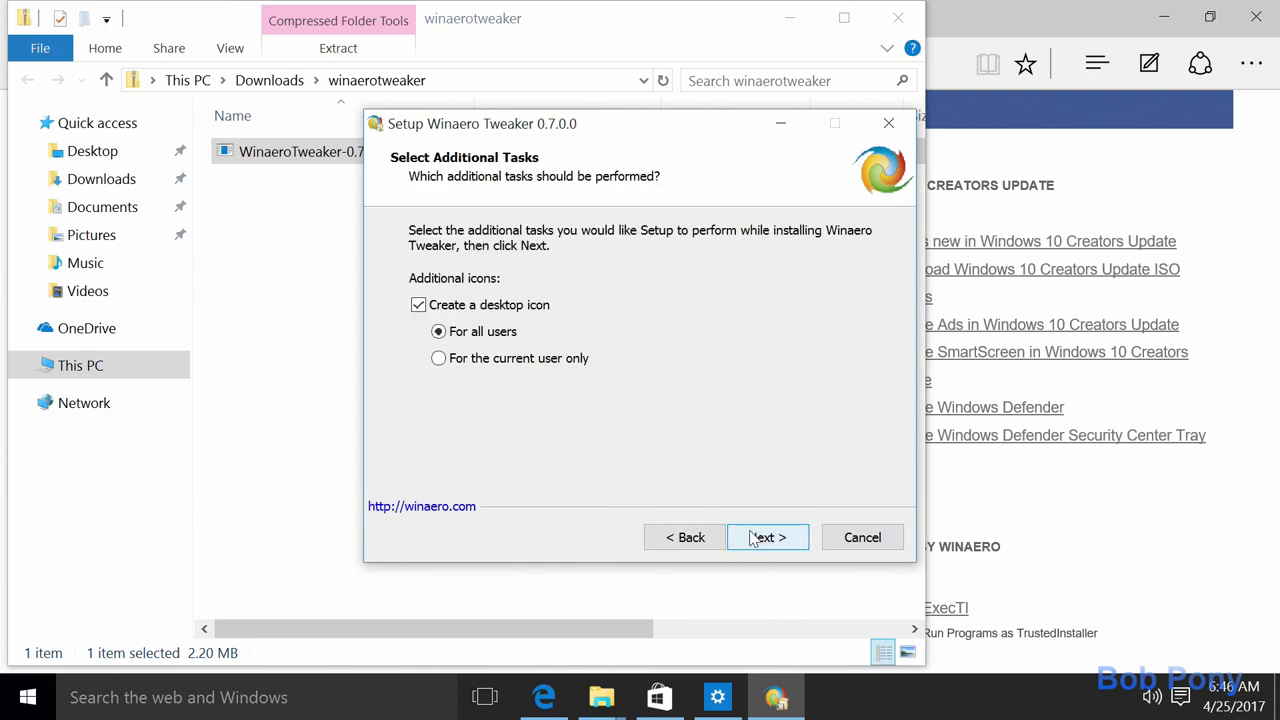
left_click(752, 537)
left_click(752, 537)
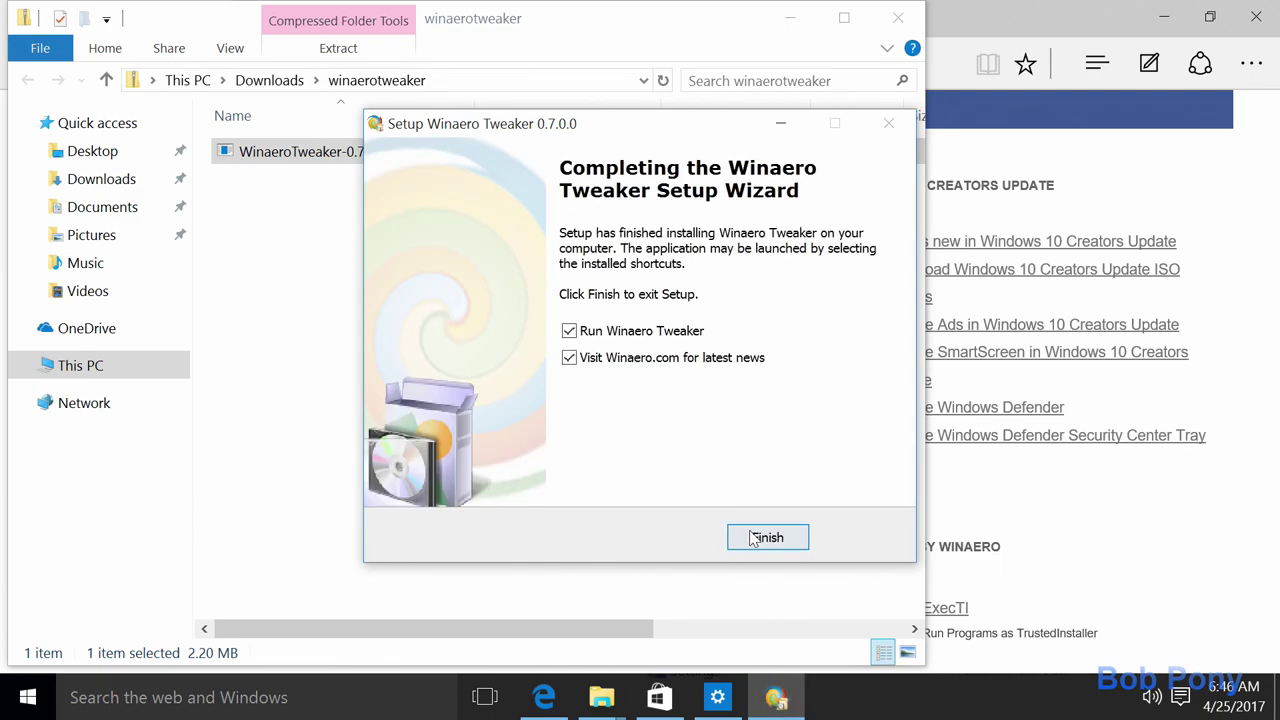
- Finish the setup without visiting Winaero.com, allow Winaero Tweaker to run, and bring its window to the front
left_click(692, 358)
left_click(754, 538)
left_click(612, 452)
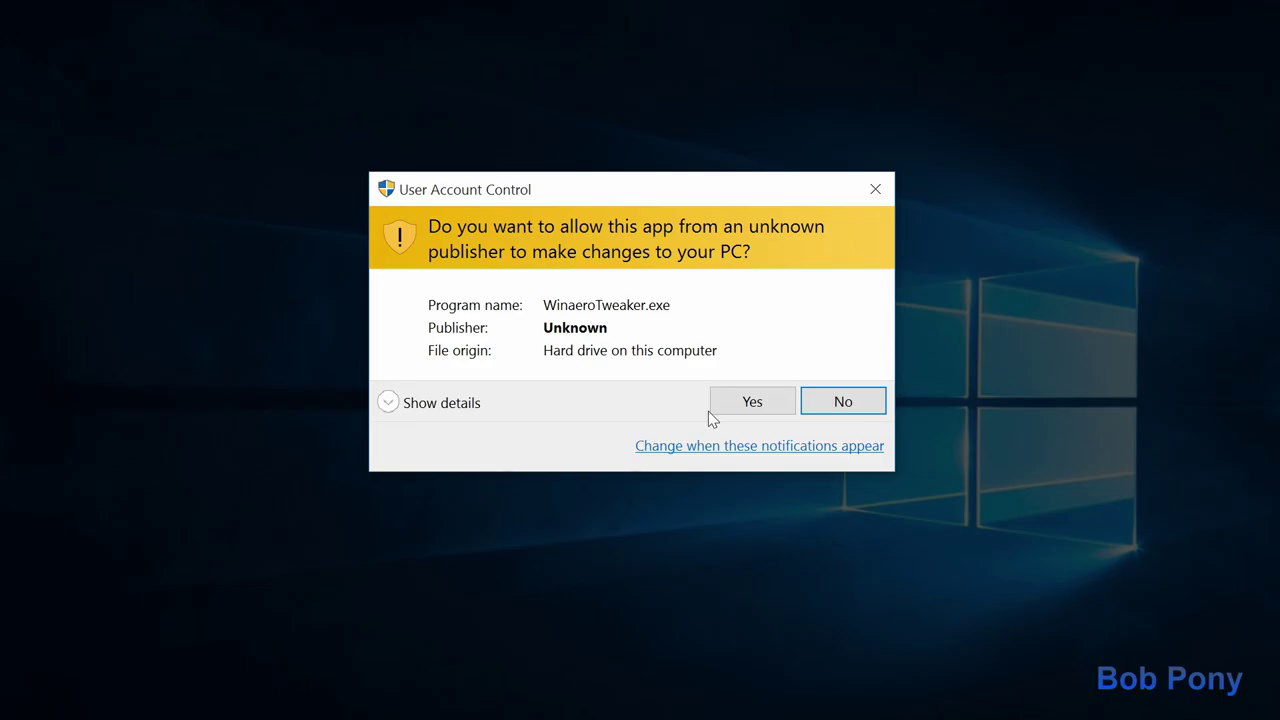
left_click(712, 408)
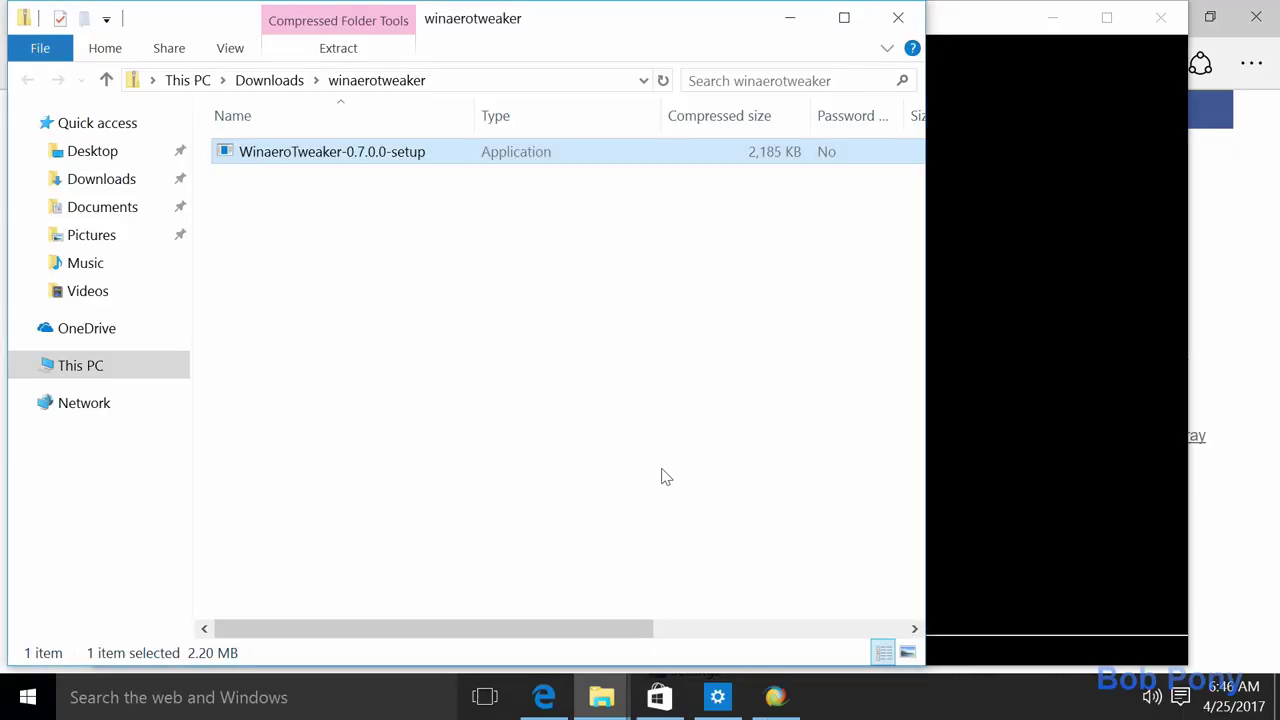
left_click(778, 692)
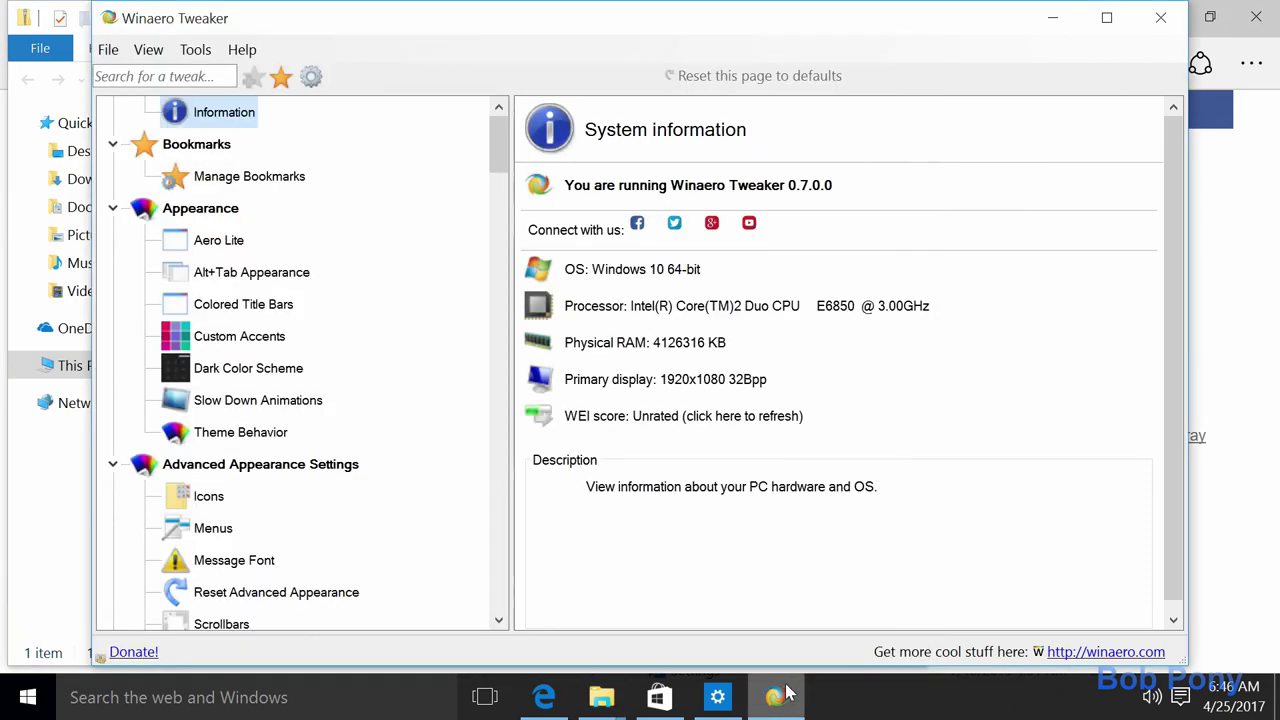
- Refresh the WEI score from the System information page and reposition the WinSAT assessment window while it runs
left_click(646, 416)
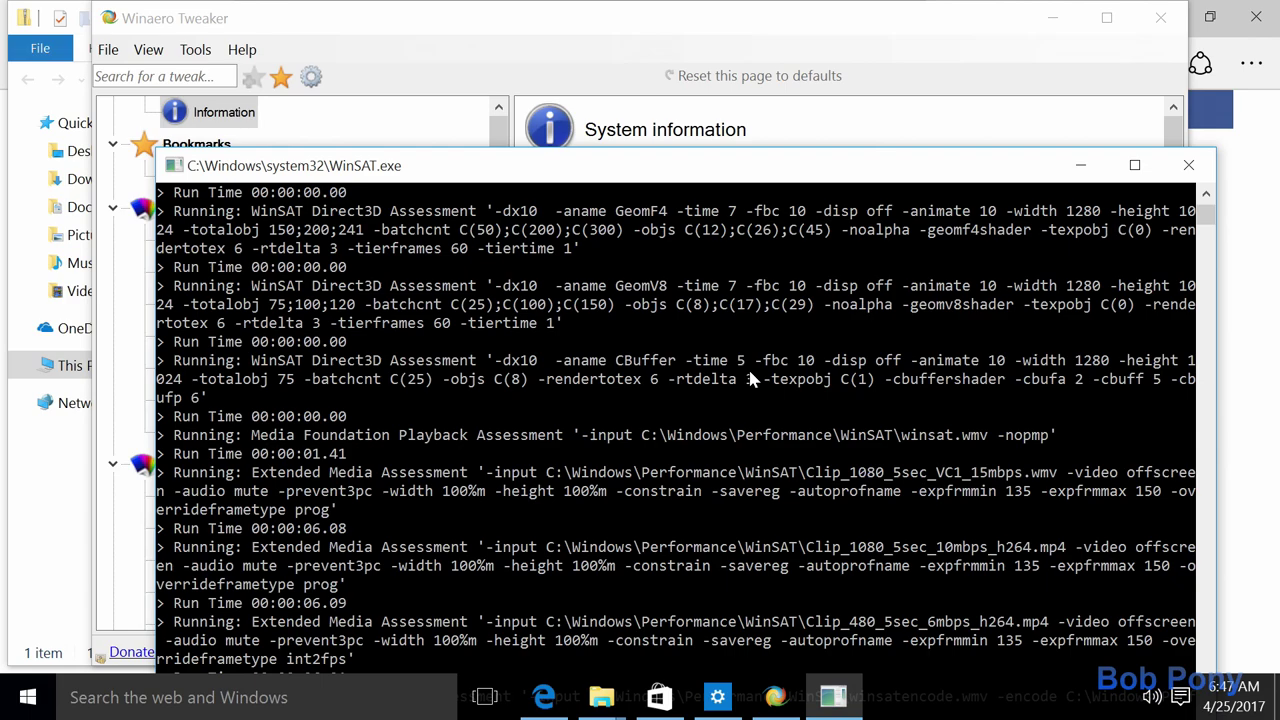
left_click_drag(258, 157, 535, 385)
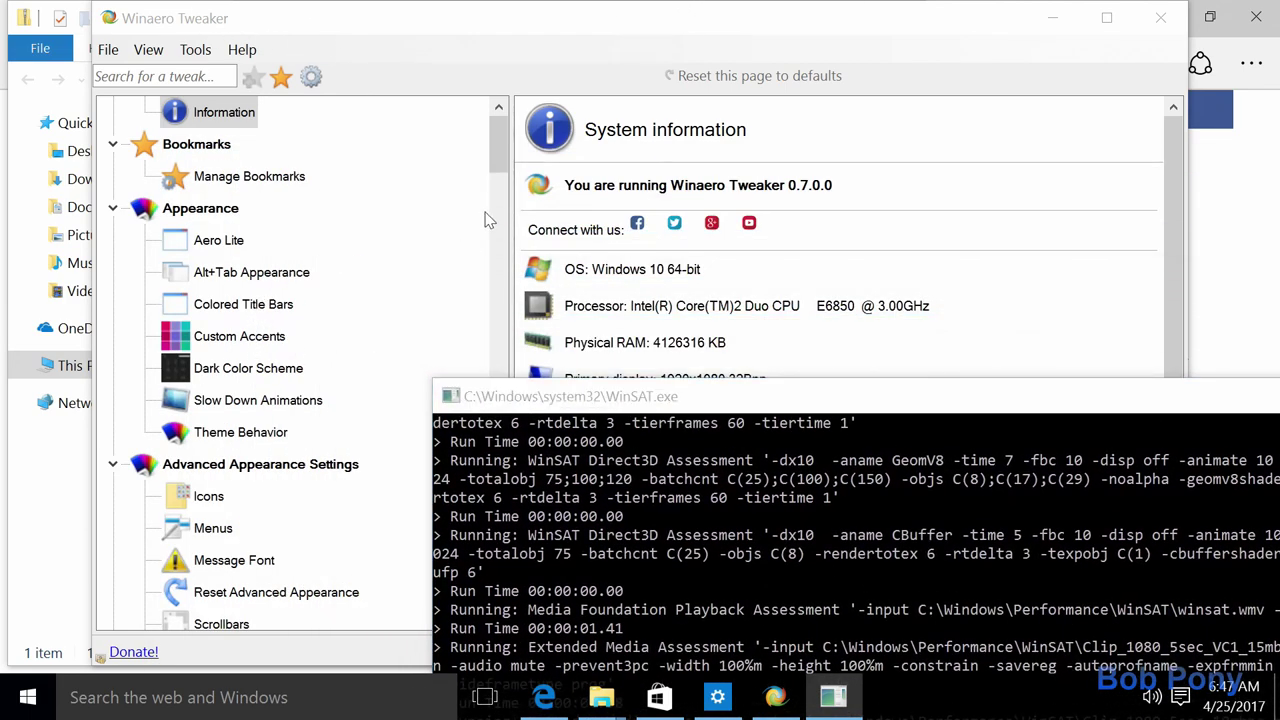
left_click_drag(574, 405, 238, 68)
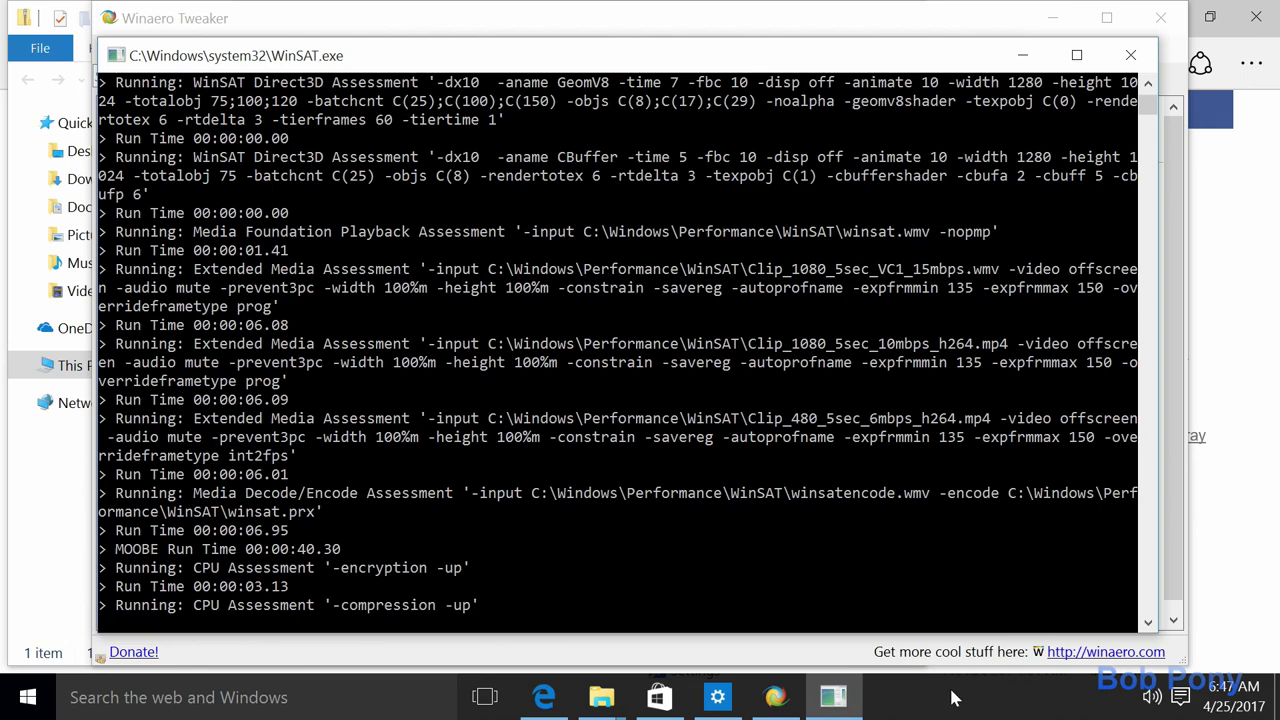
left_click_drag(236, 52, 180, 55)
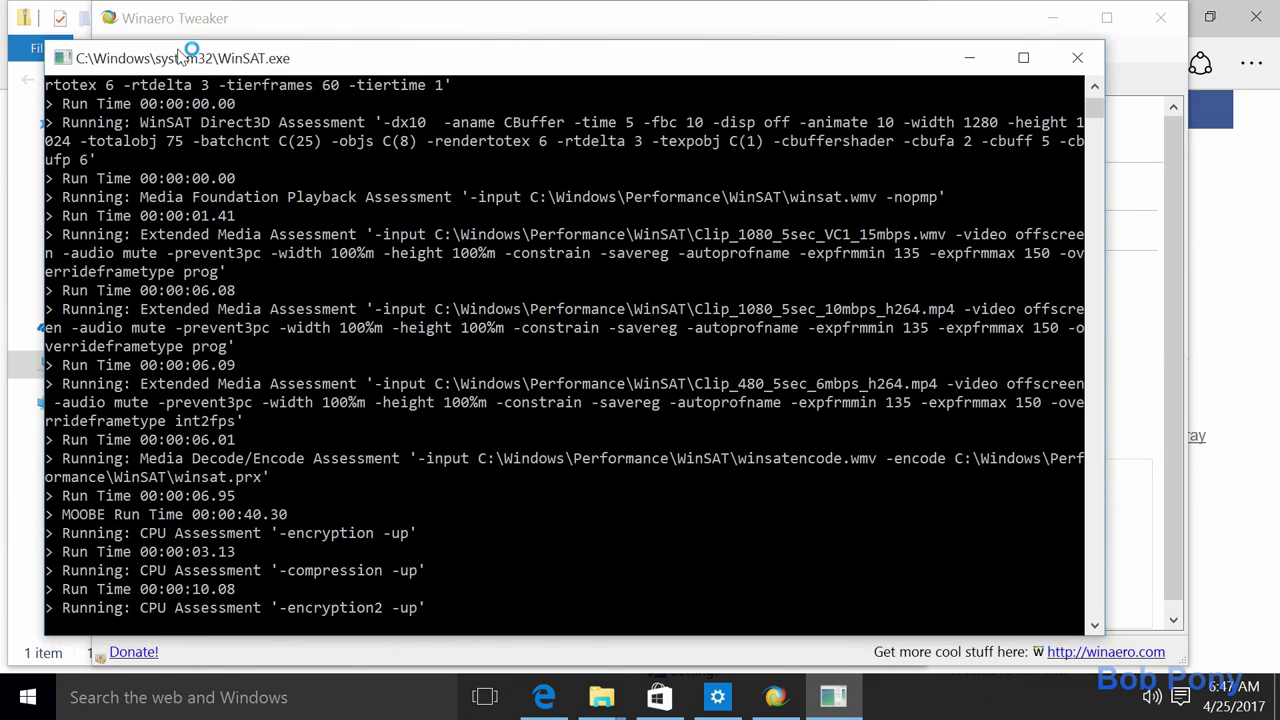
left_click_drag(180, 55, 196, 57)
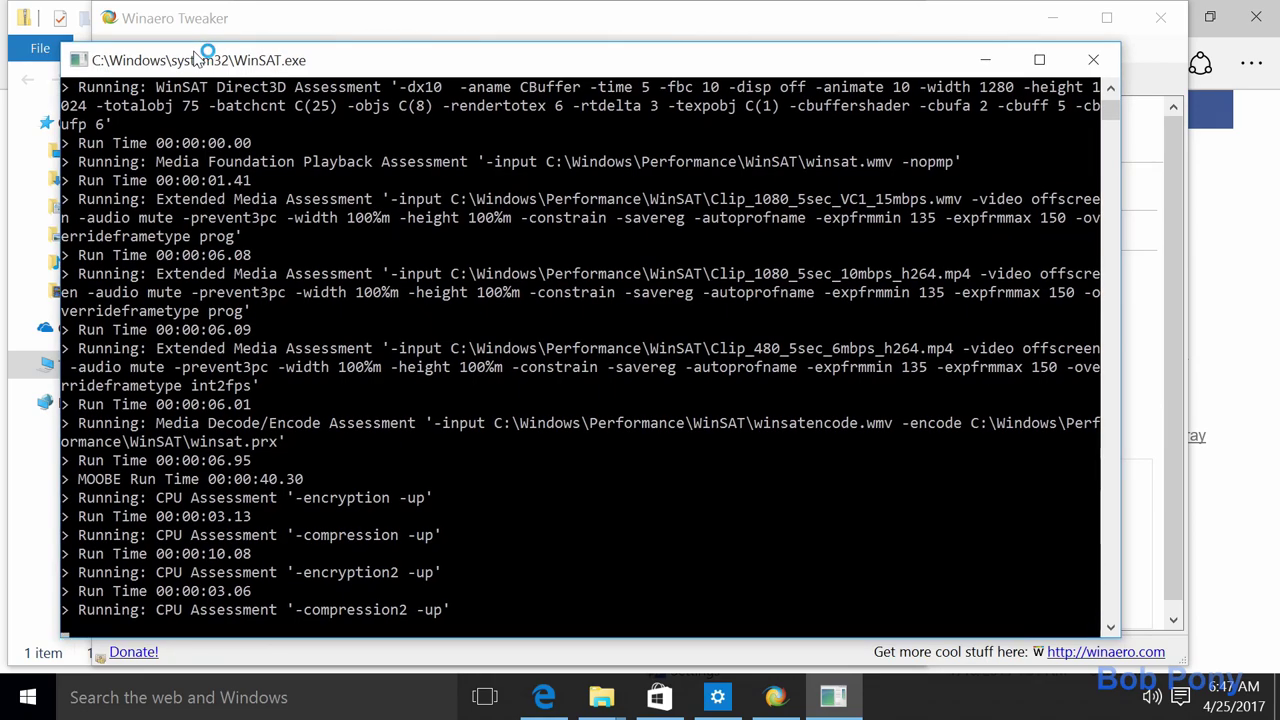
- Switch back to the Store's Downloads and updates page and check for further app updates
left_click(655, 700)
scroll(700, 555, "up", 1)
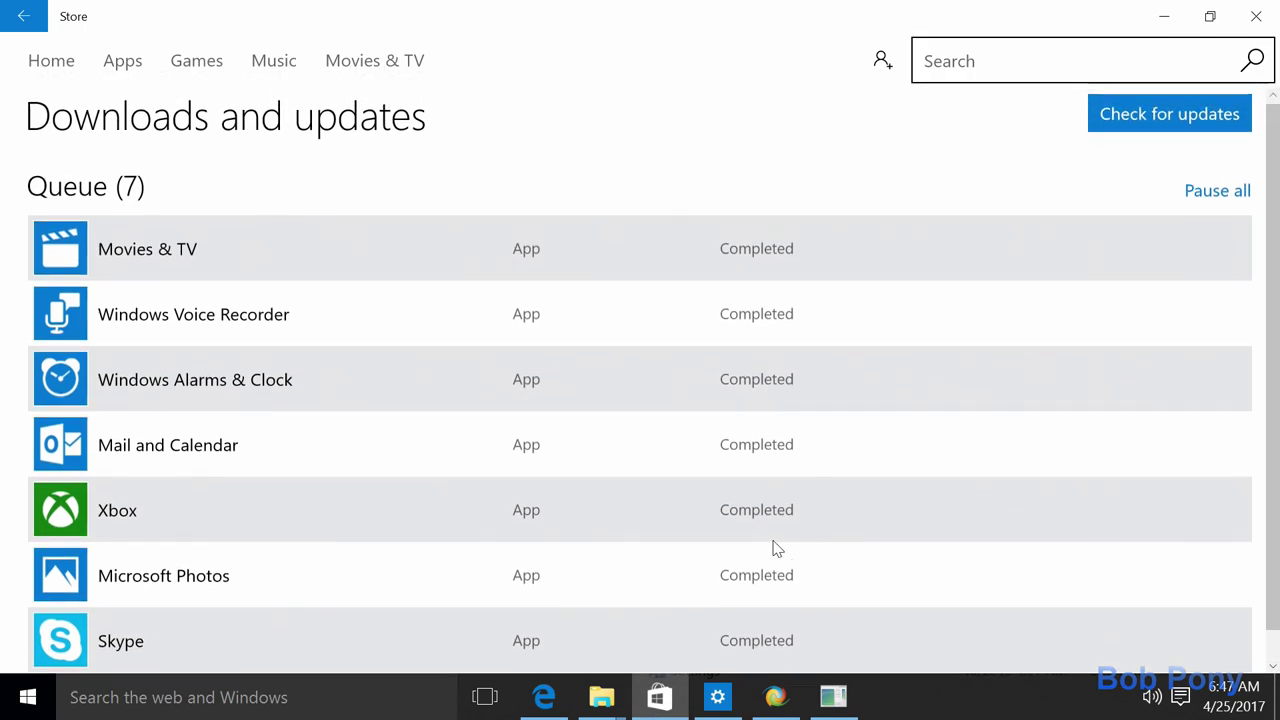
left_click(1159, 128)
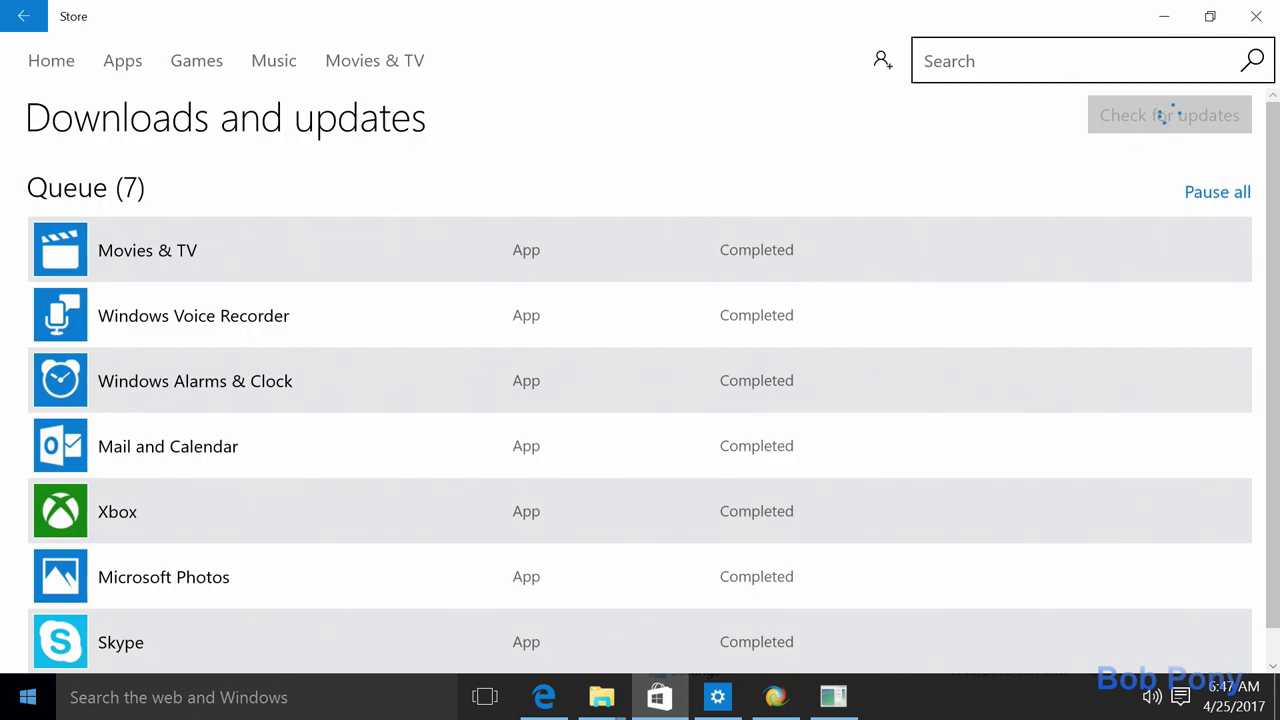
- Look through the complete list of installed apps in Start, then close it
left_click(15, 706)
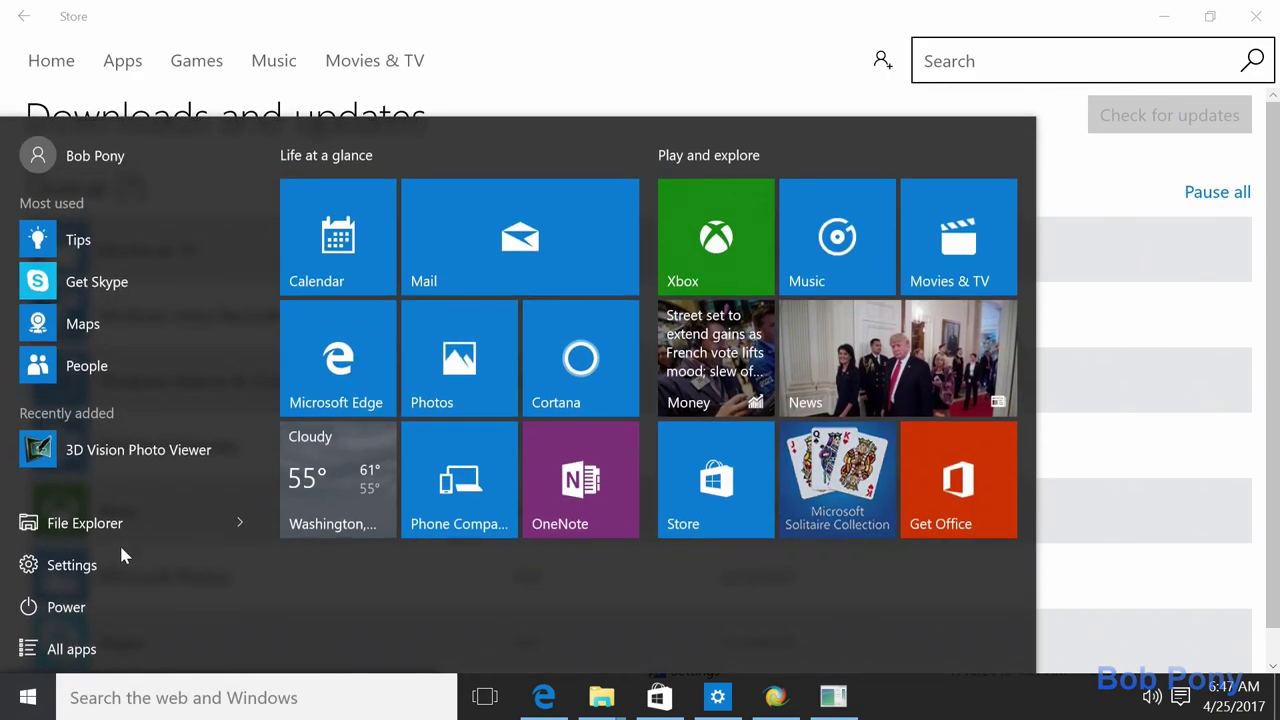
left_click(105, 650)
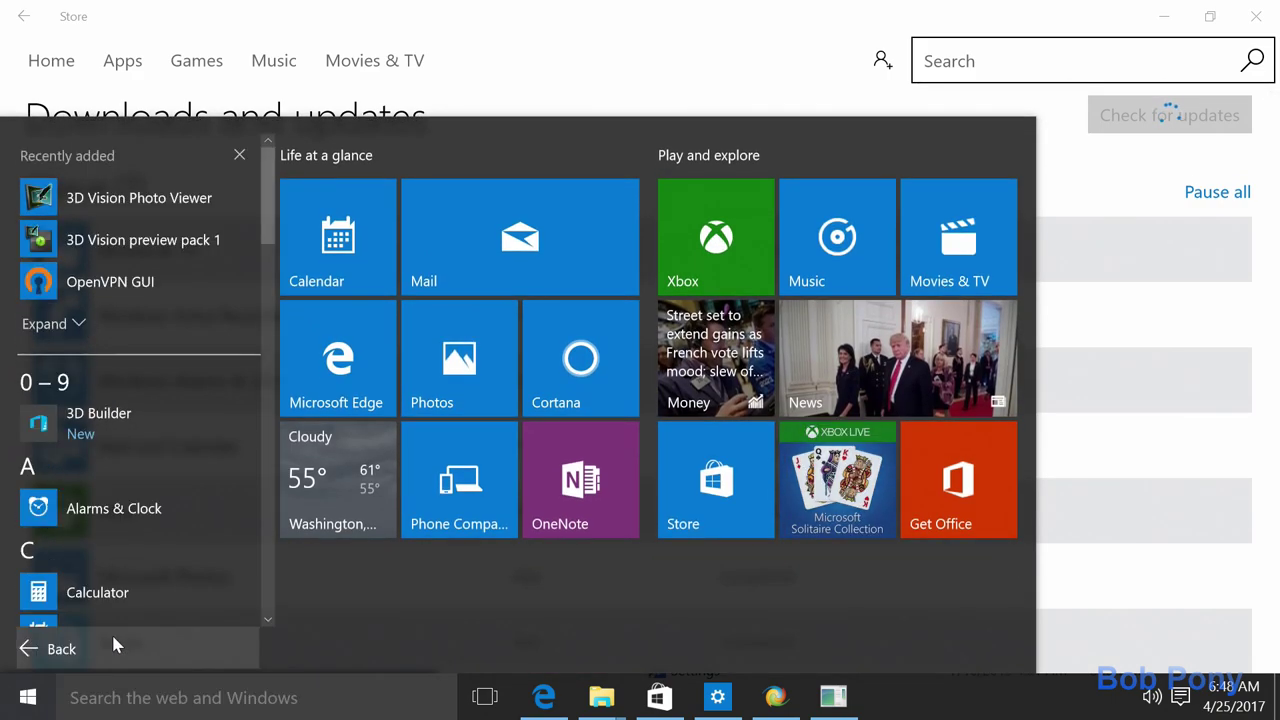
scroll(170, 530, "down", 5)
scroll(175, 535, "down", 10)
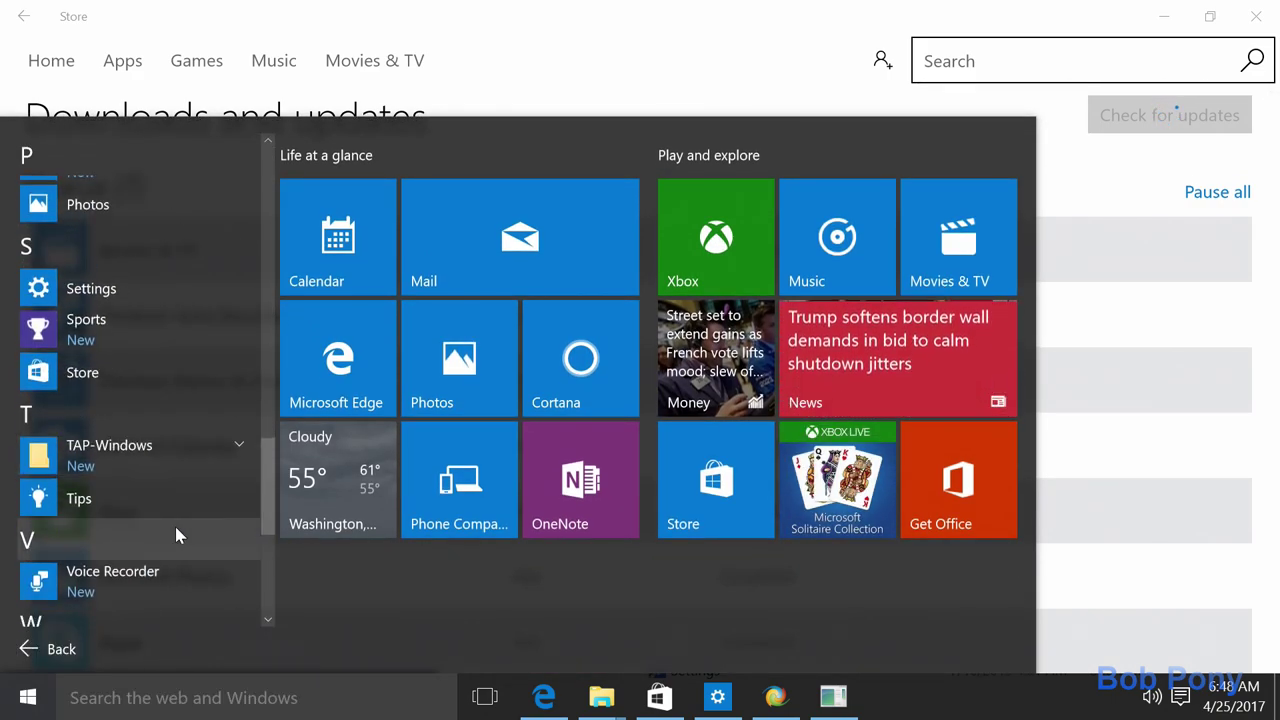
scroll(175, 535, "down", 3)
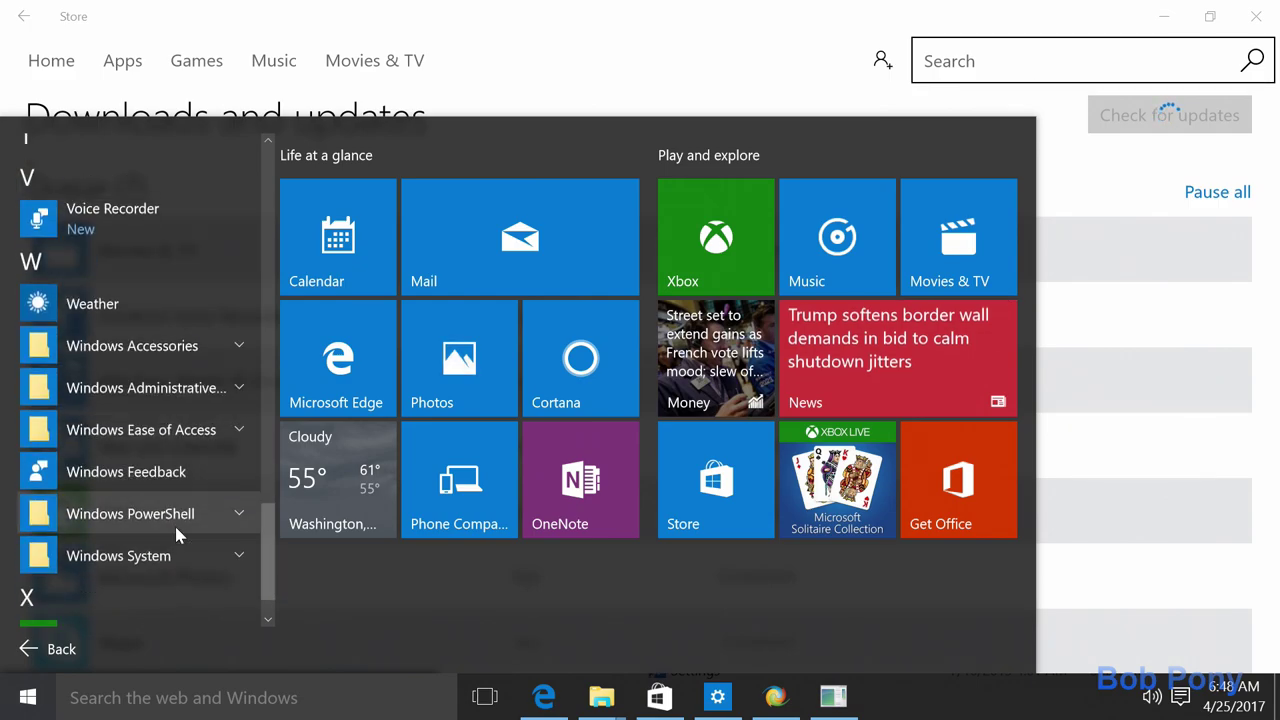
scroll(176, 535, "up", 10)
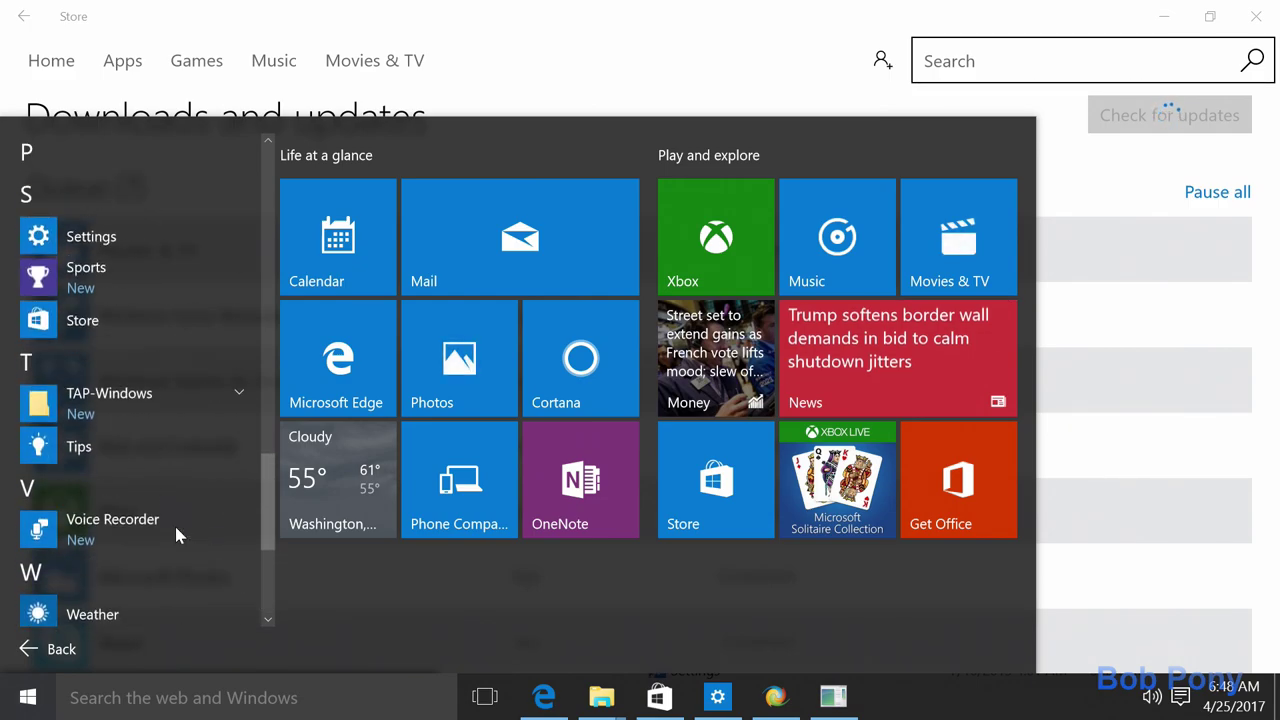
scroll(176, 537, "up", 9)
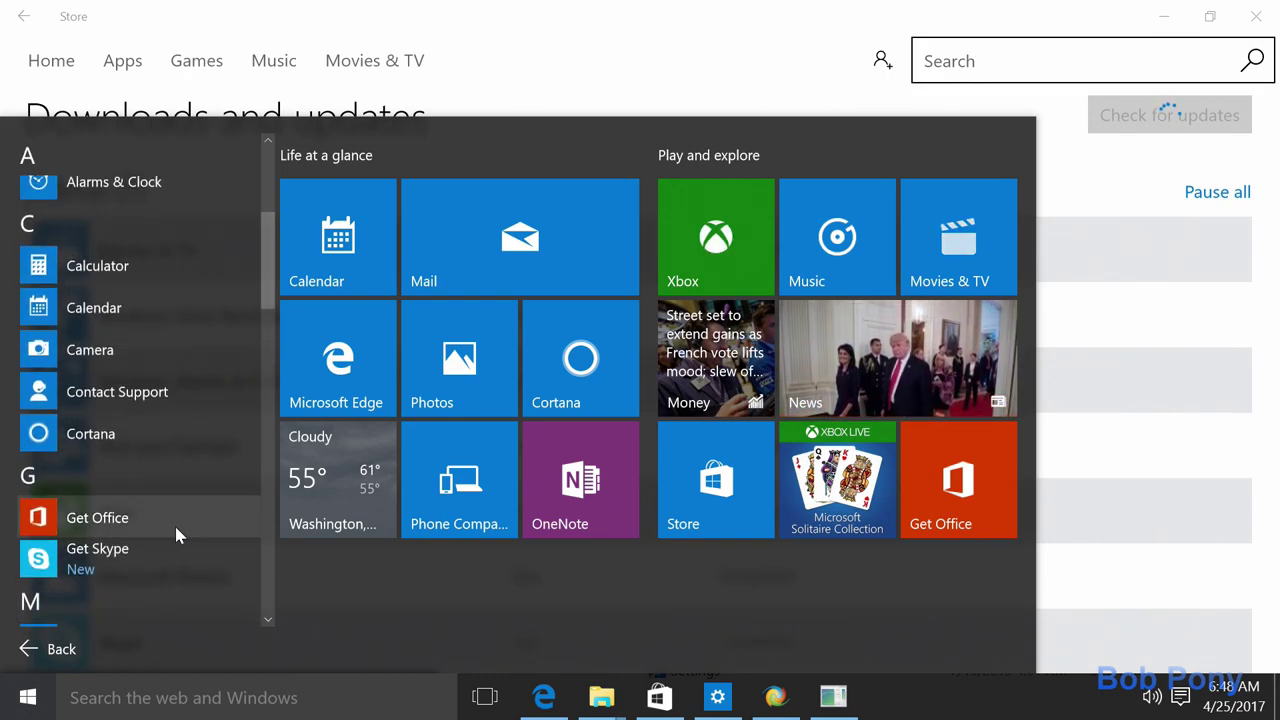
scroll(176, 535, "up", 3)
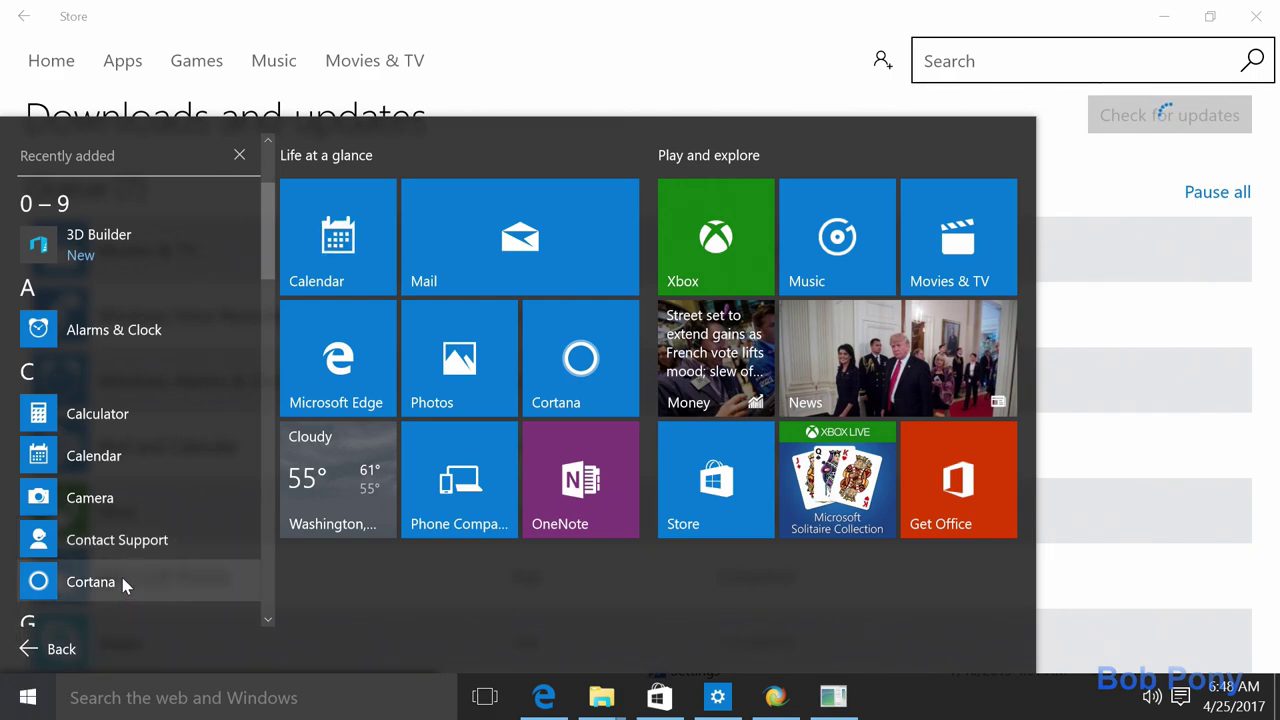
left_click(1116, 510)
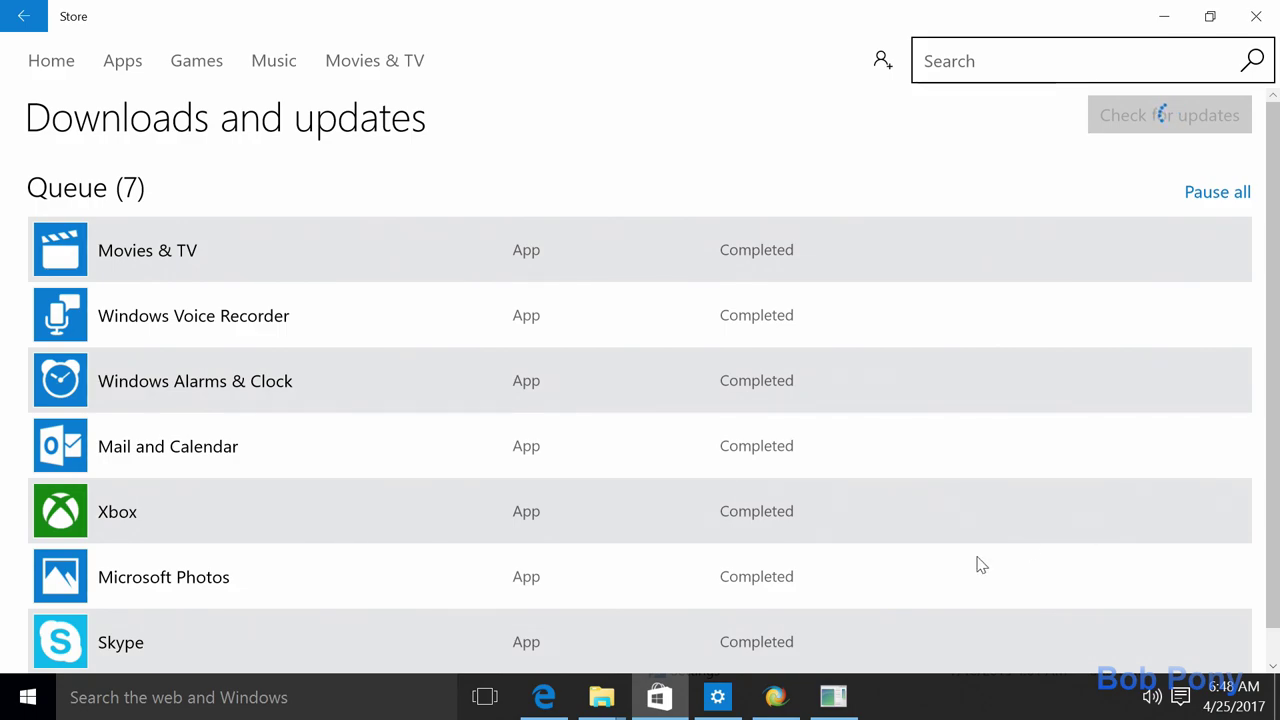
- Minimize the Store to return to Winaero Tweaker and enable colored title bars from the Appearance tweaks
left_click(833, 700)
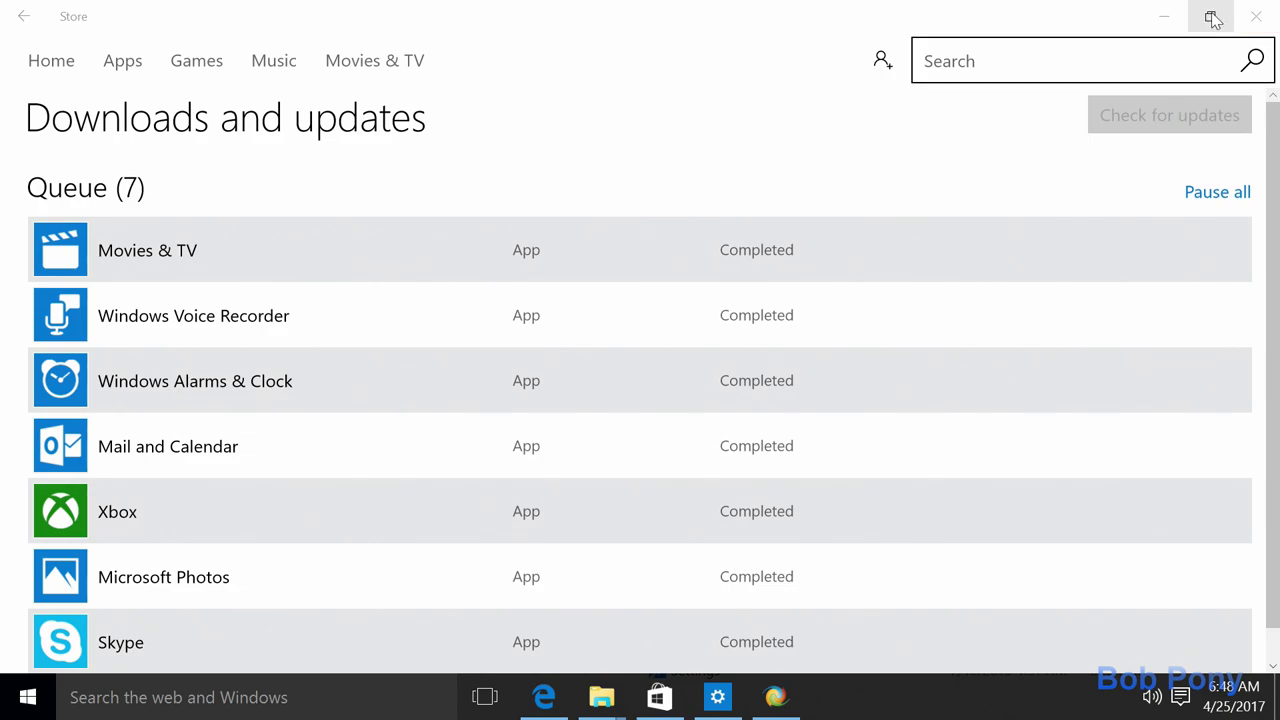
left_click(1178, 20)
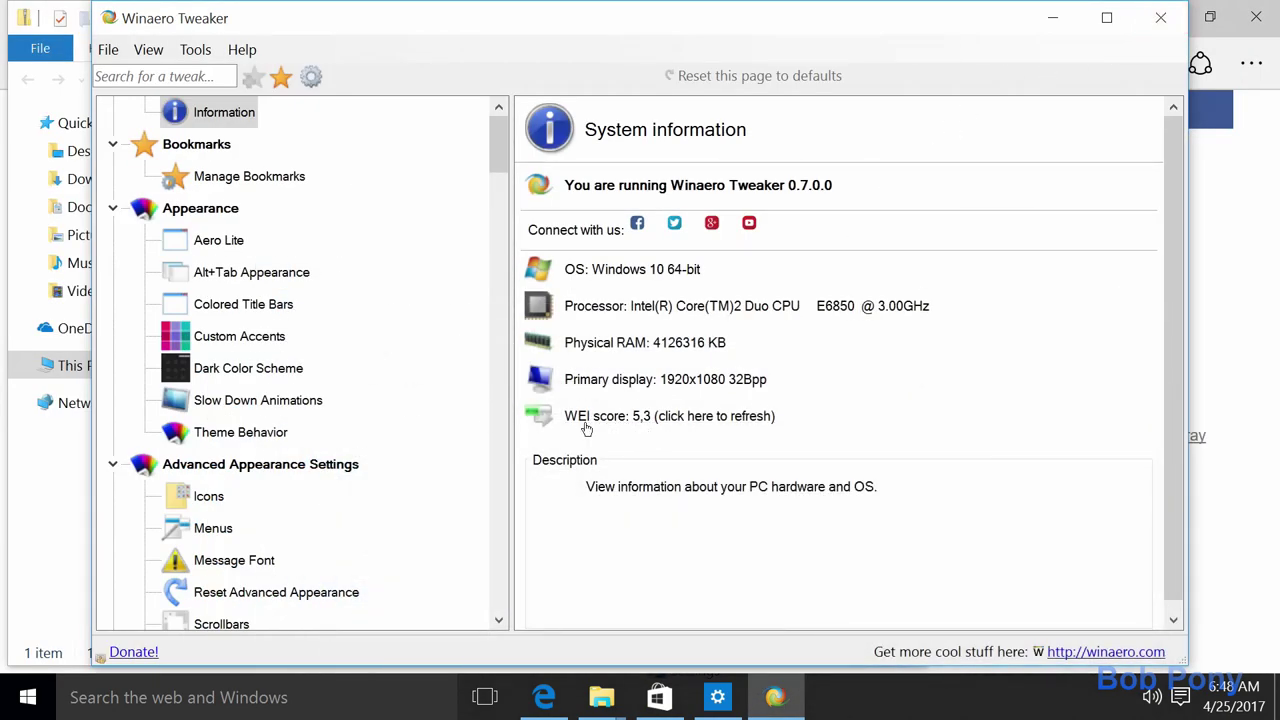
left_click(214, 280)
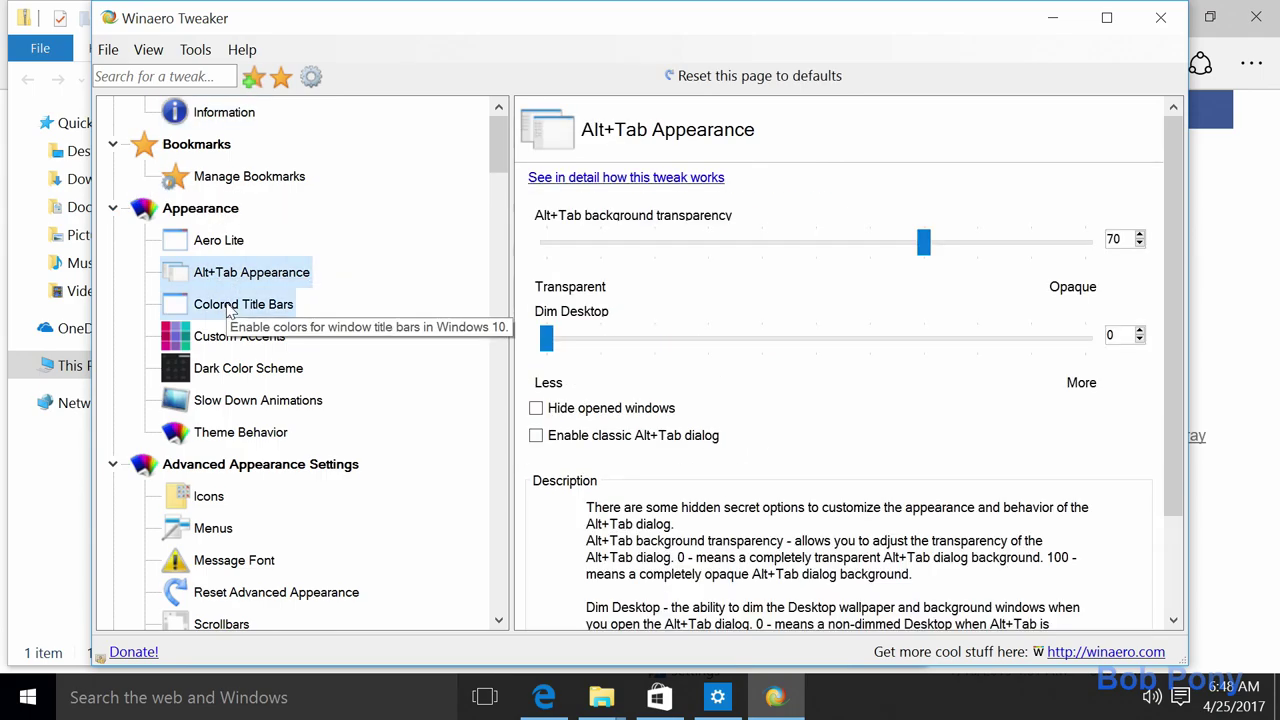
left_click(228, 310)
left_click(674, 252)
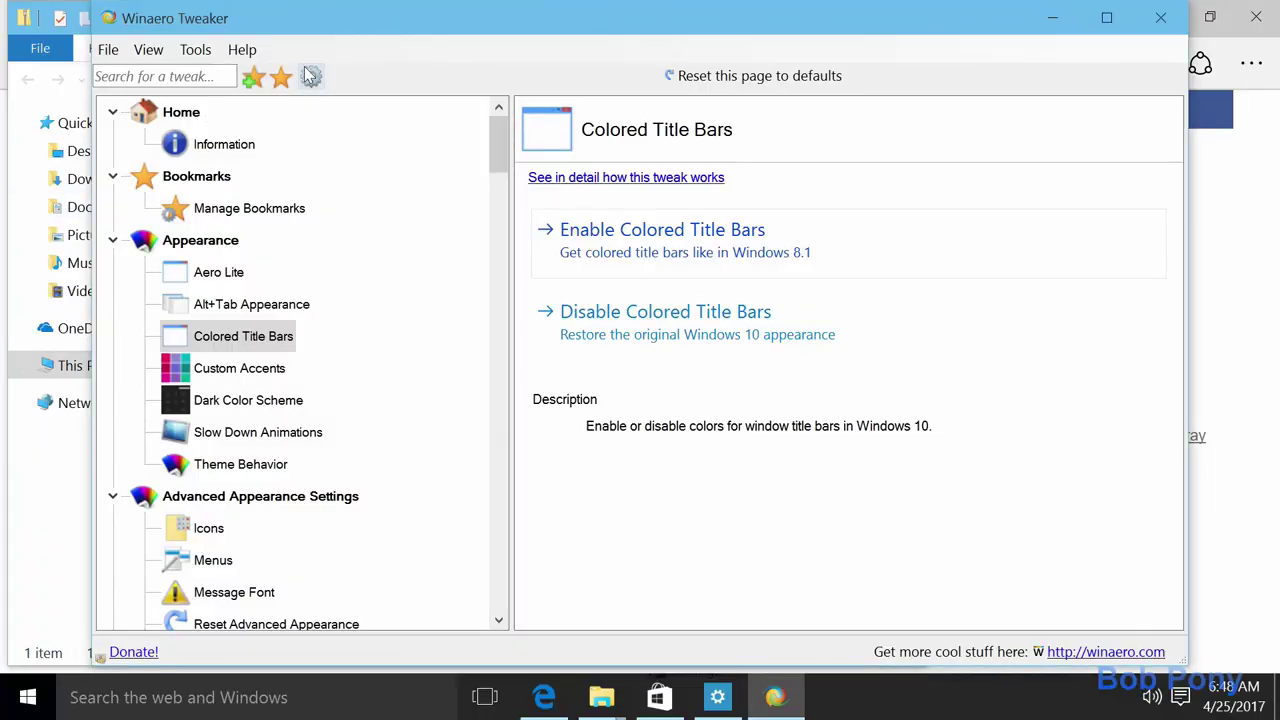
- Move the Winaero Tweaker window aside, check the Start menu's colors, and move the window back up
left_click_drag(310, 22, 404, 106)
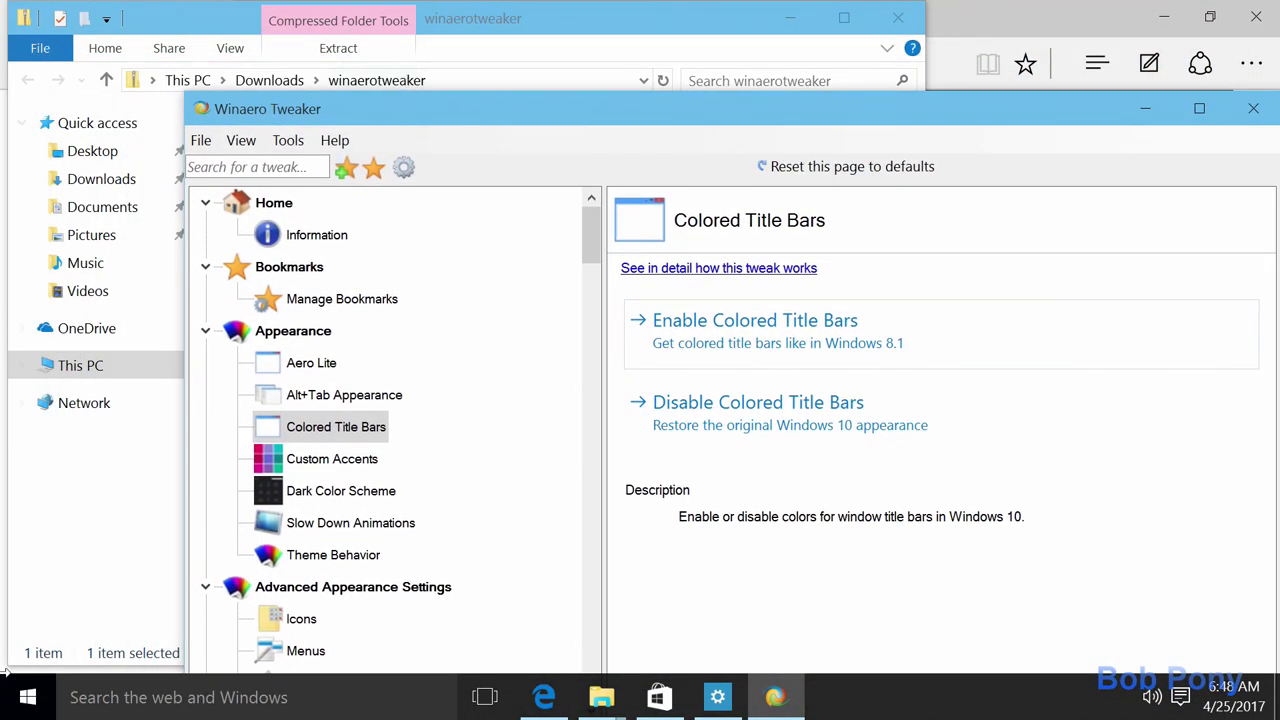
left_click(18, 700)
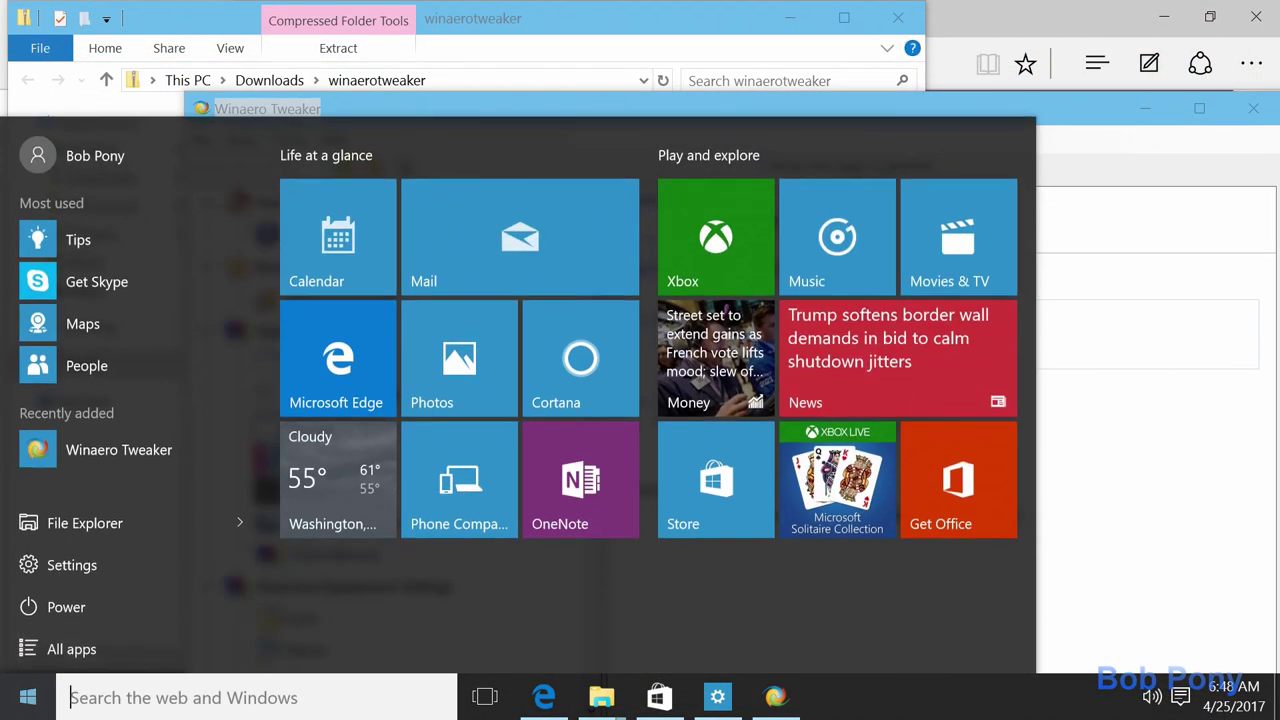
left_click(18, 700)
left_click(566, 118)
left_click_drag(566, 118, 462, 27)
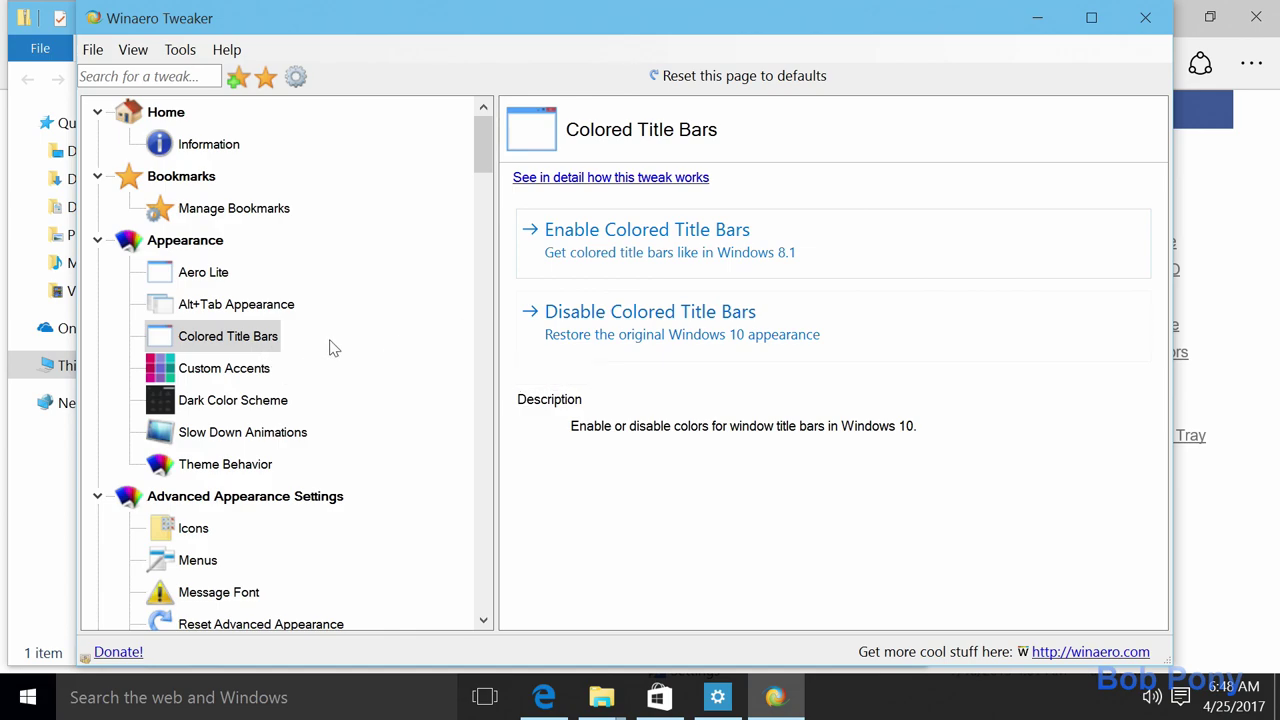
- Enable the Aero Lite theme with default title bars and shift the Winaero Tweaker window slightly upward
left_click(214, 282)
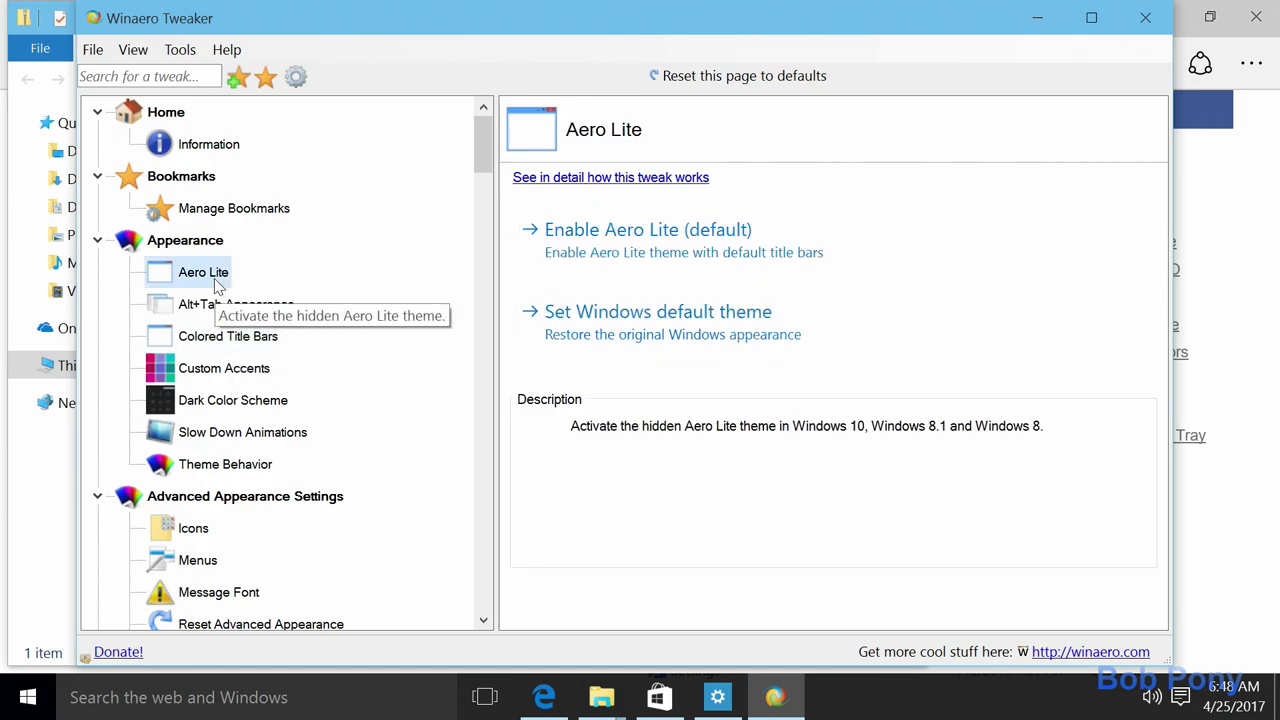
left_click(580, 258)
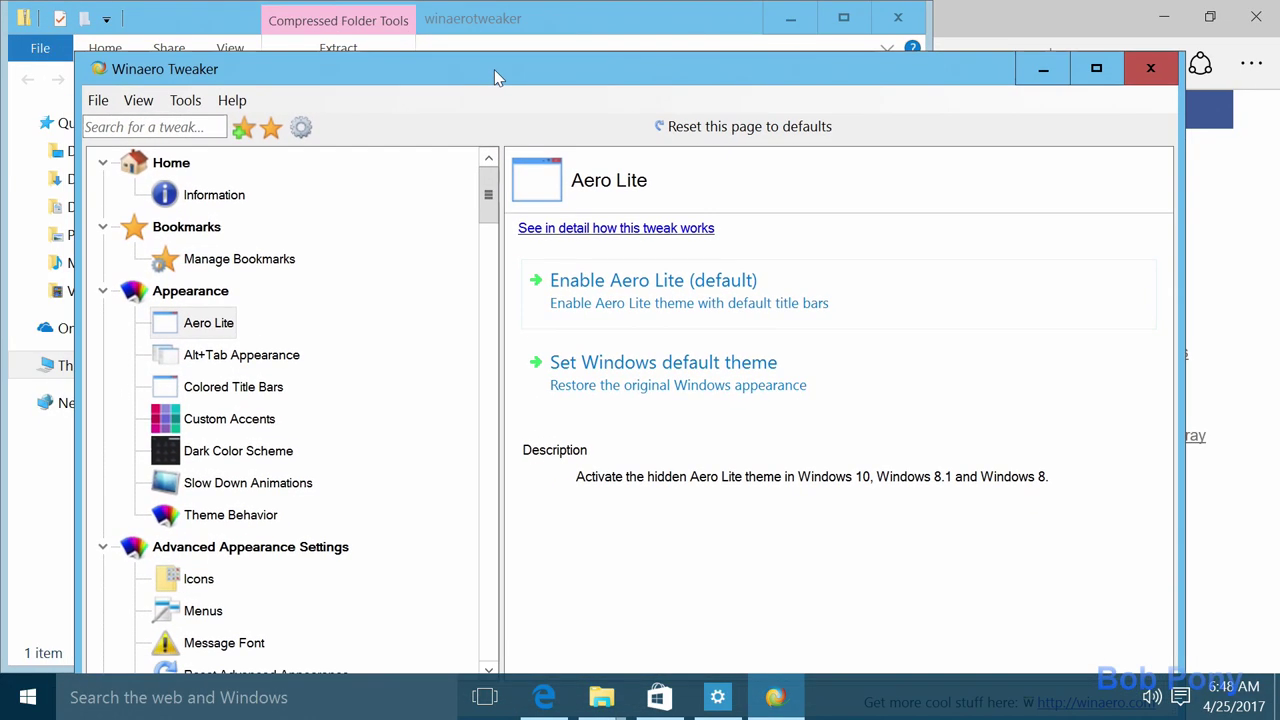
left_click_drag(494, 69, 494, 54)
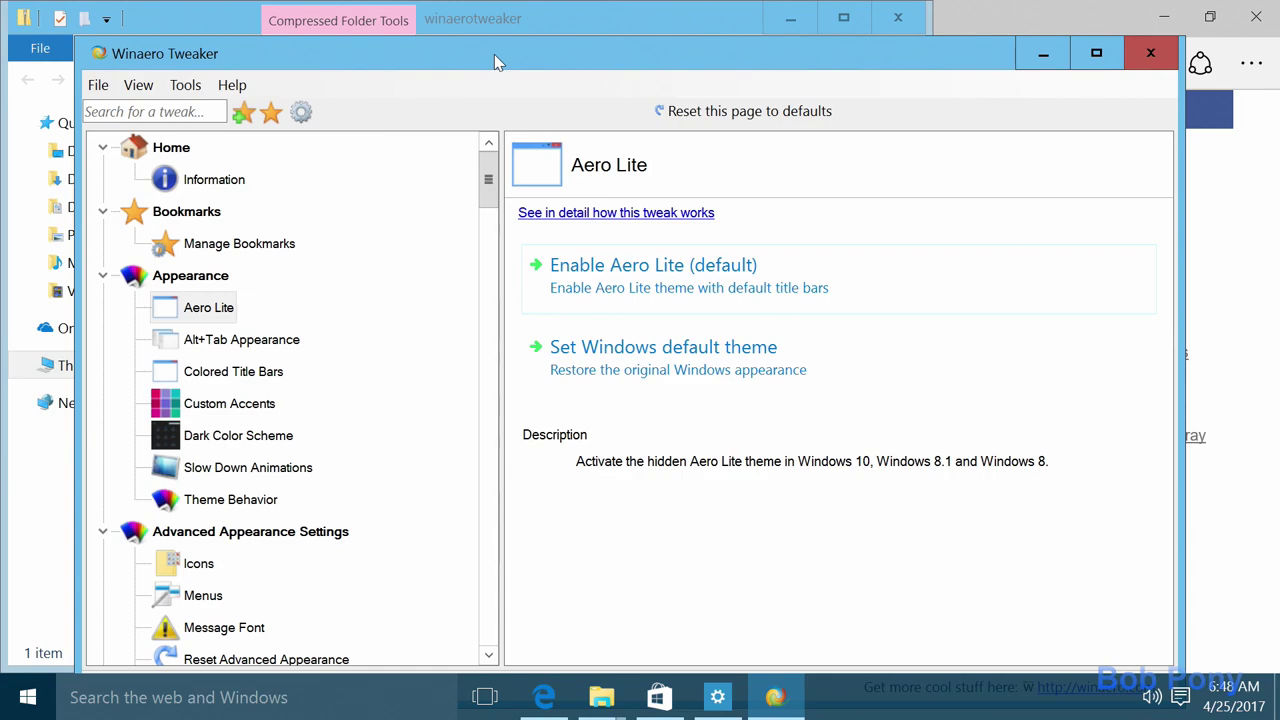
- Enable the dark color scheme by turning off the light theme for both the system and apps
scroll(304, 386, "down", 3)
scroll(250, 383, "up", 1)
scroll(250, 383, "up", 1)
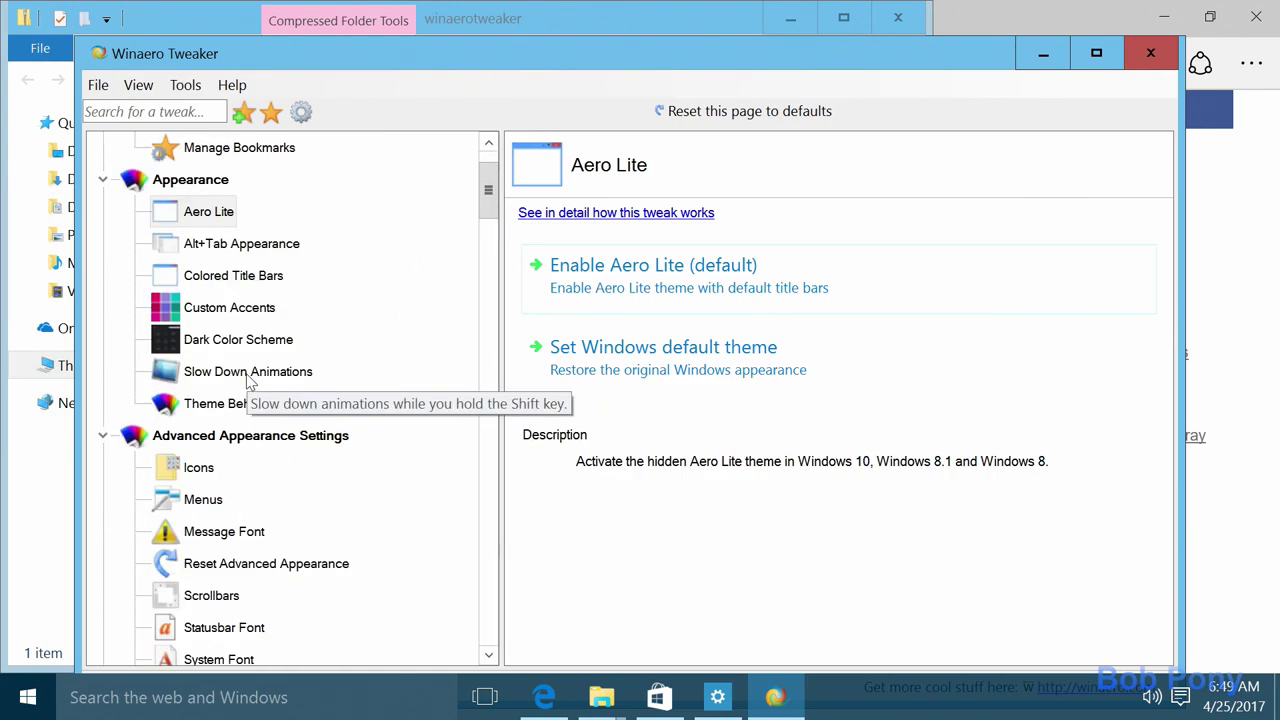
left_click(262, 342)
left_click(592, 281)
left_click(625, 252)
left_click(322, 654)
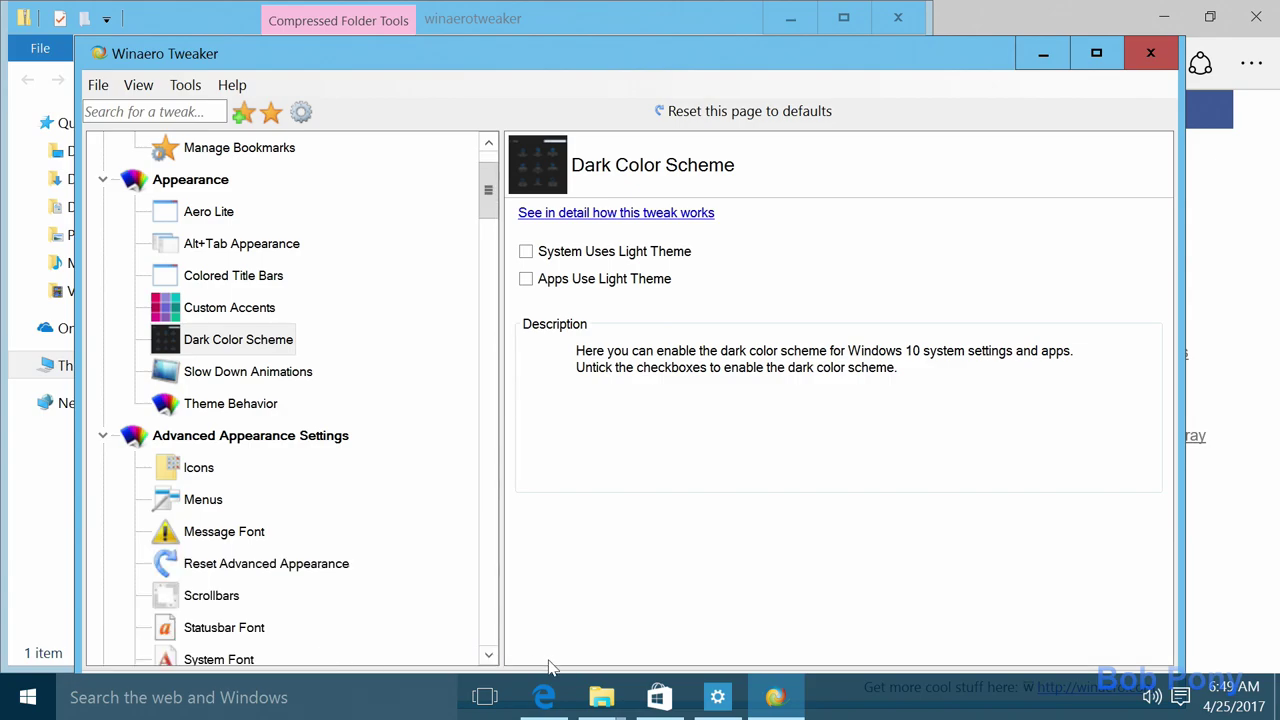
- Search for regedit, launch Registry Editor, and allow it to make changes to the PC
left_click(28, 697)
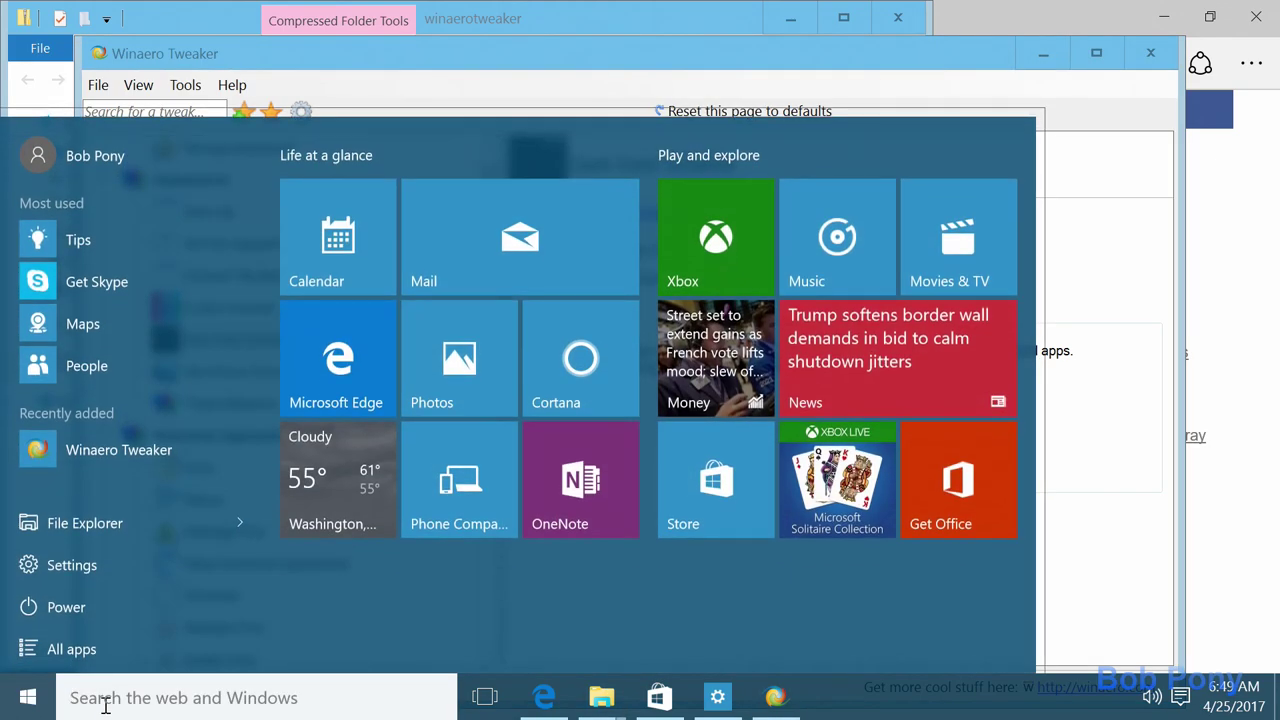
left_click(77, 699)
type("regedit")
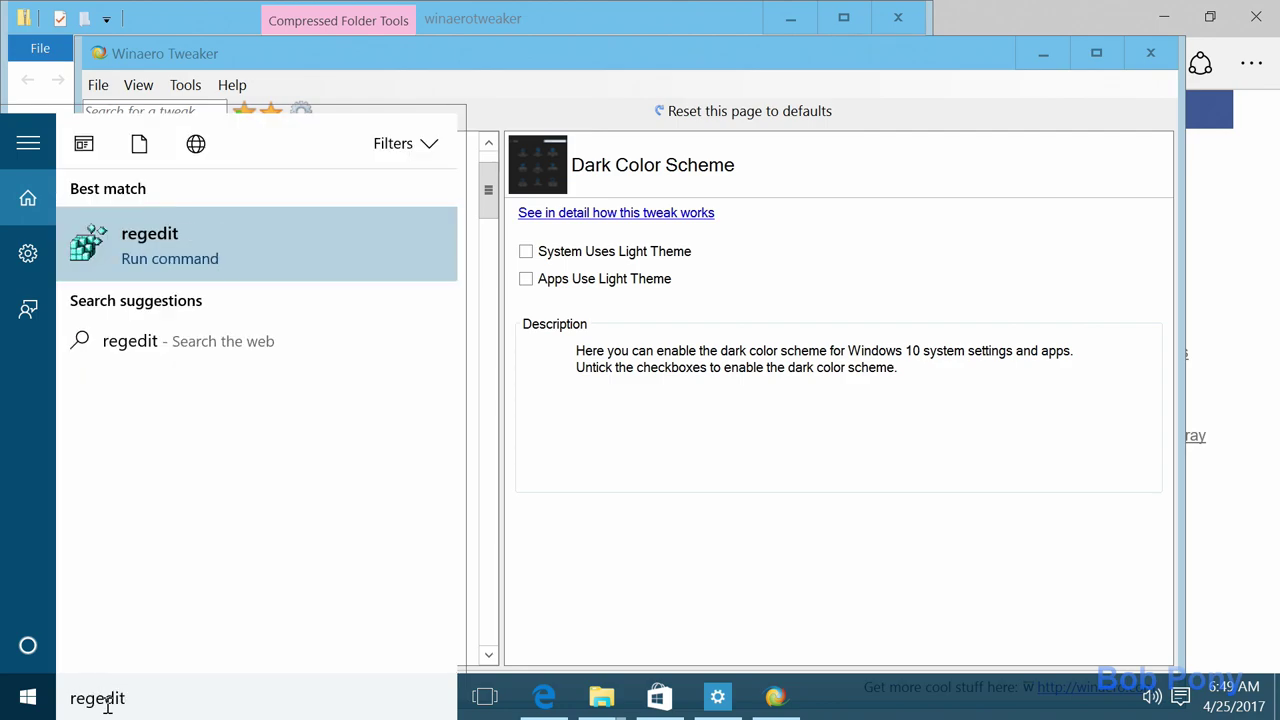
key("Return")
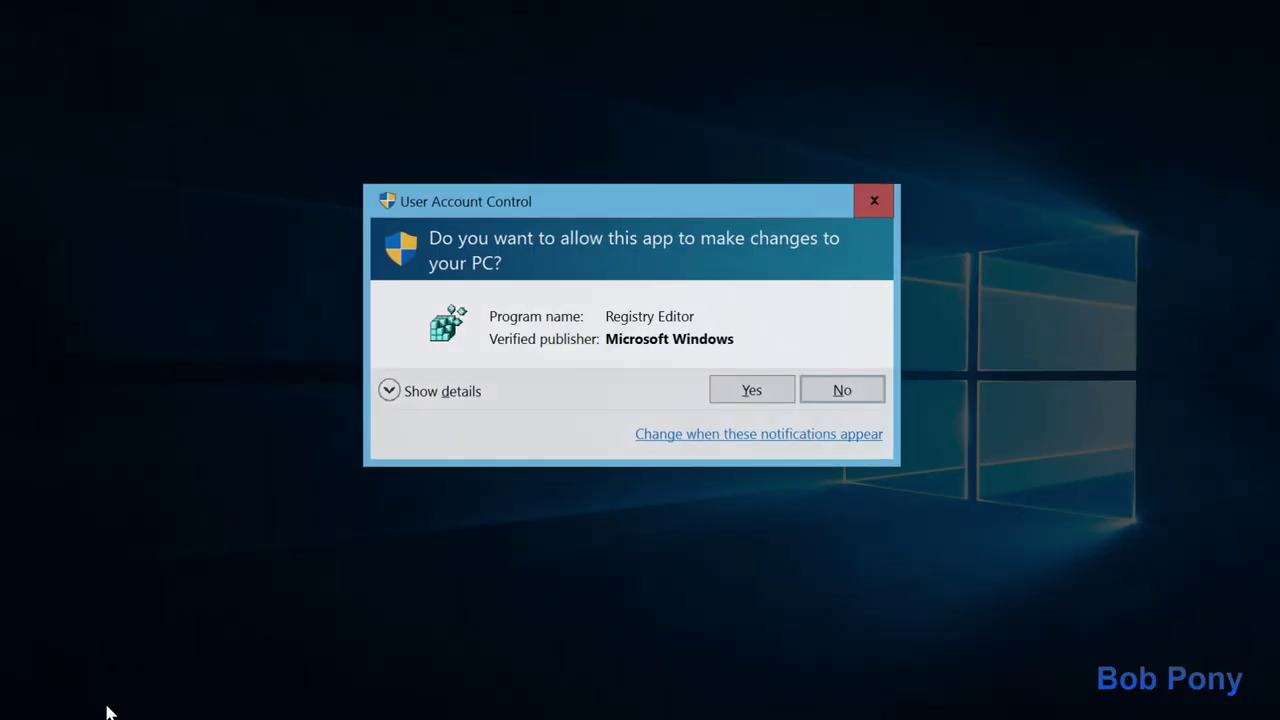
left_click(751, 396)
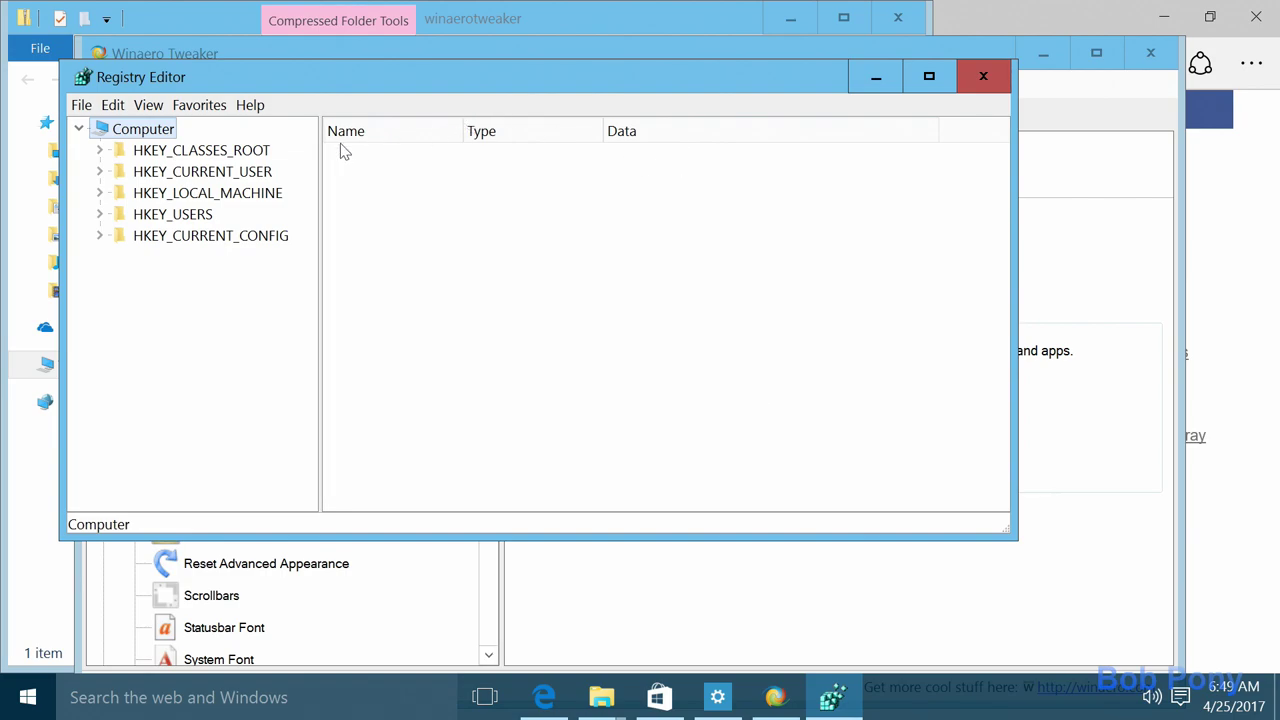
- Navigate to the registry key HKEY_LOCAL_MACHINE\SOFTWARE\Microsoft\Windows\CurrentVersion\ImmersiveShell
double_click(267, 199)
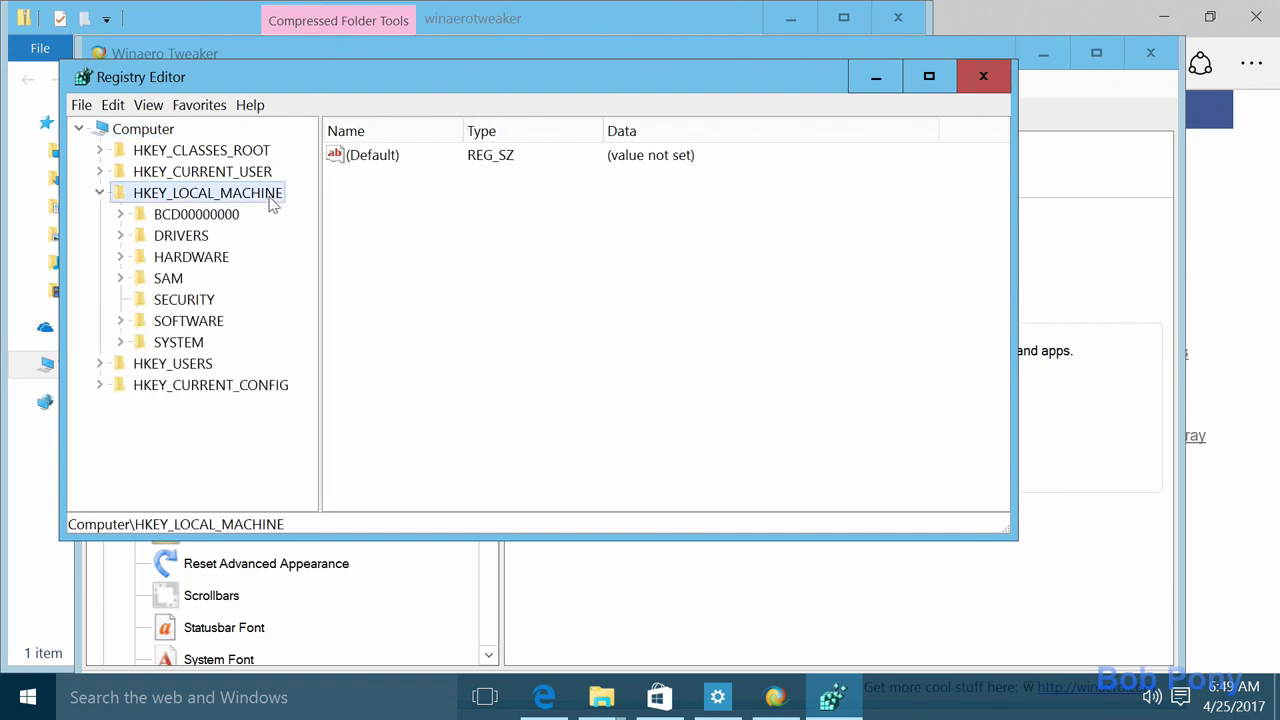
double_click(190, 320)
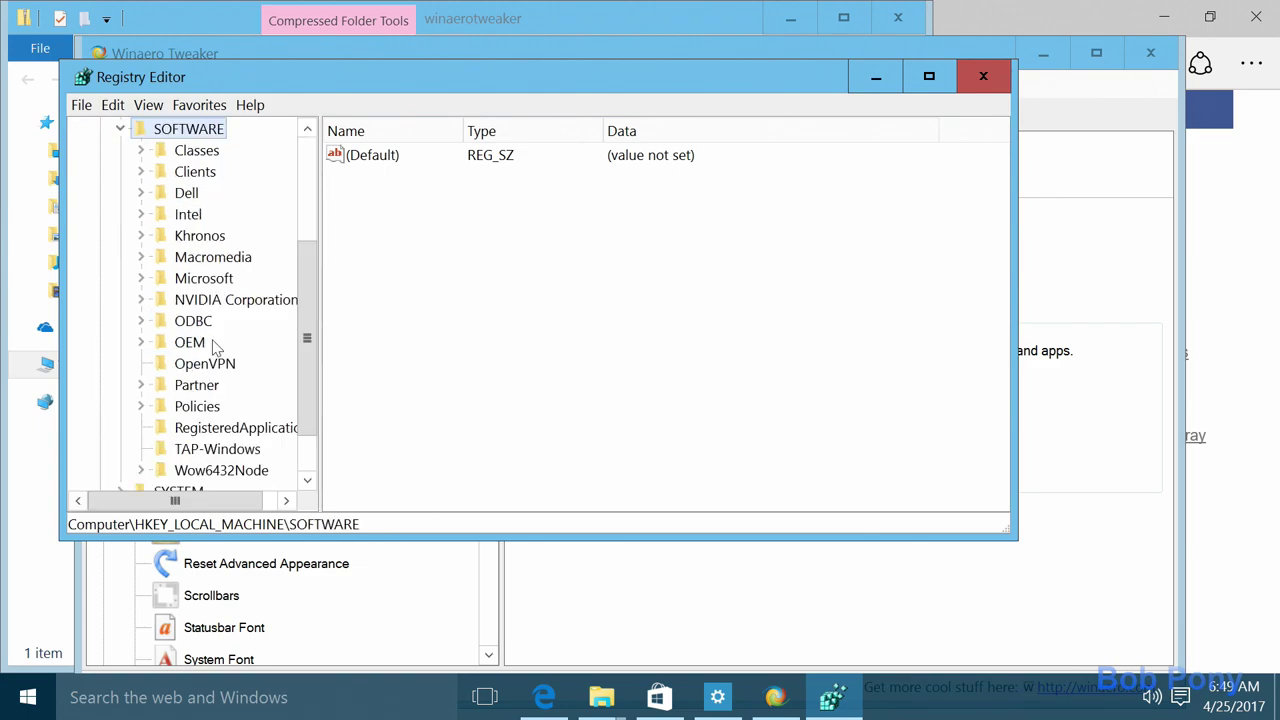
double_click(204, 278)
scroll(224, 365, "down", 5)
scroll(224, 365, "down", 20)
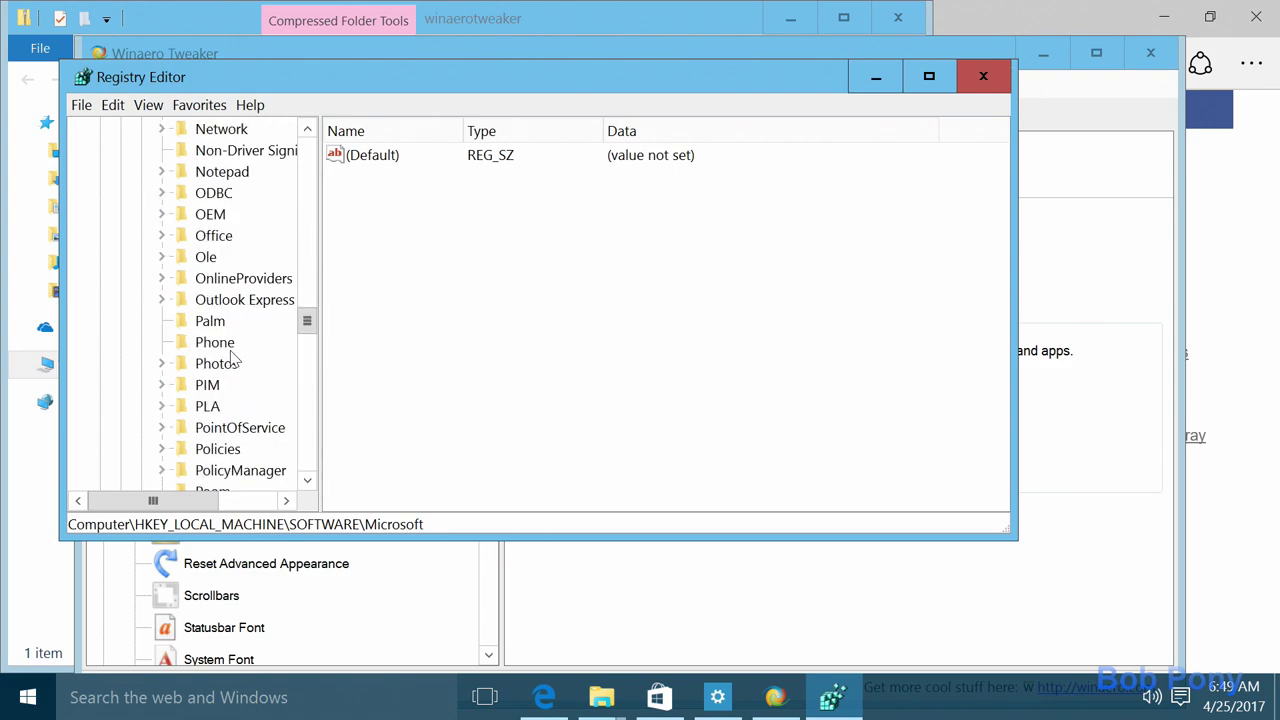
scroll(232, 355, "down", 9)
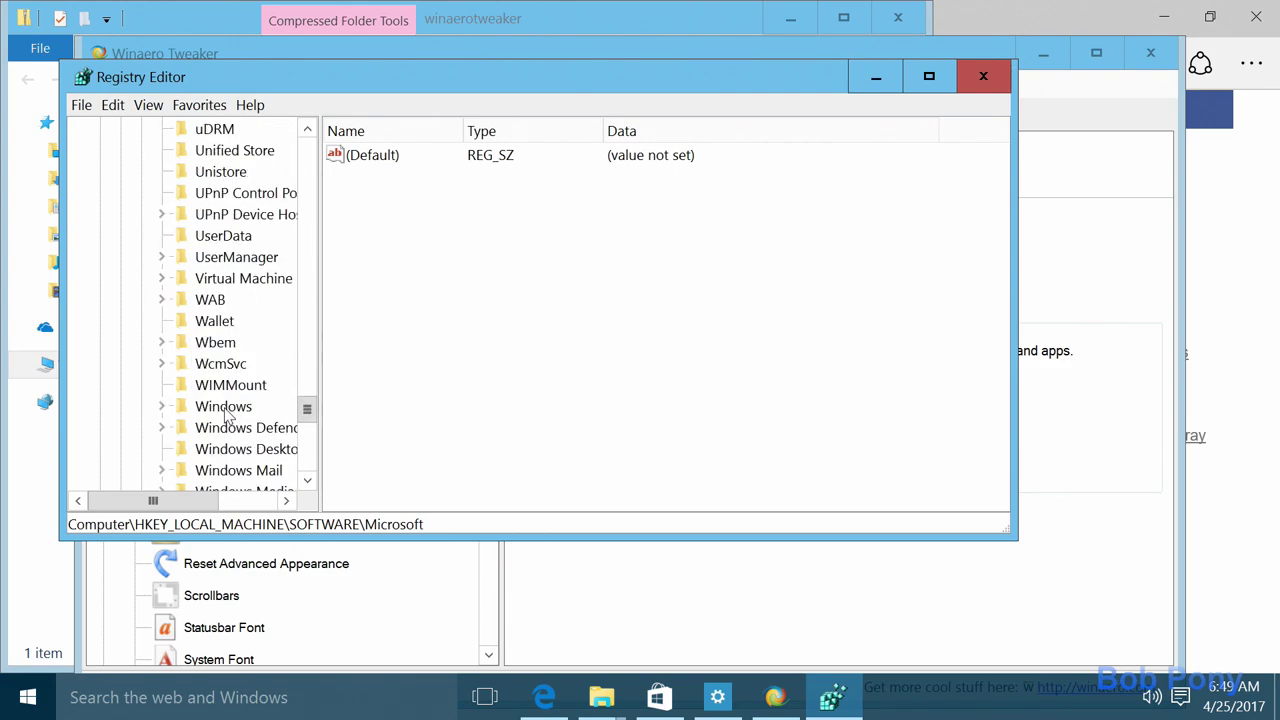
double_click(224, 406)
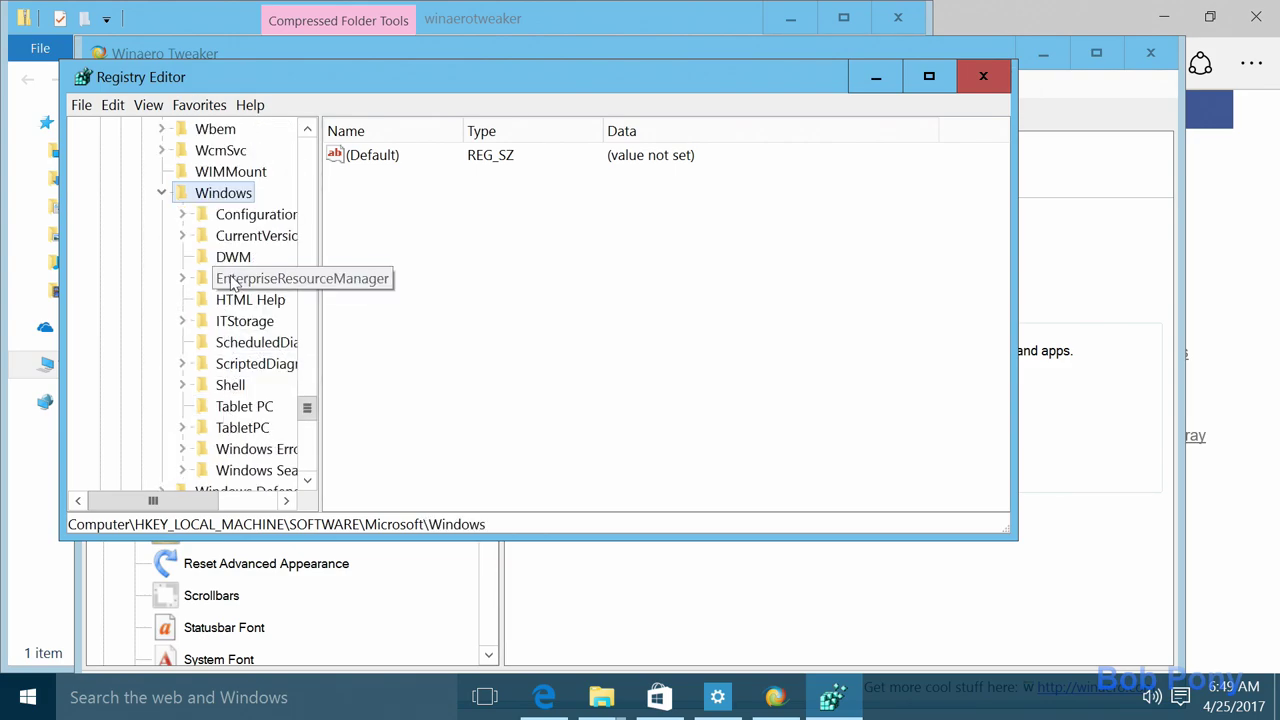
double_click(245, 236)
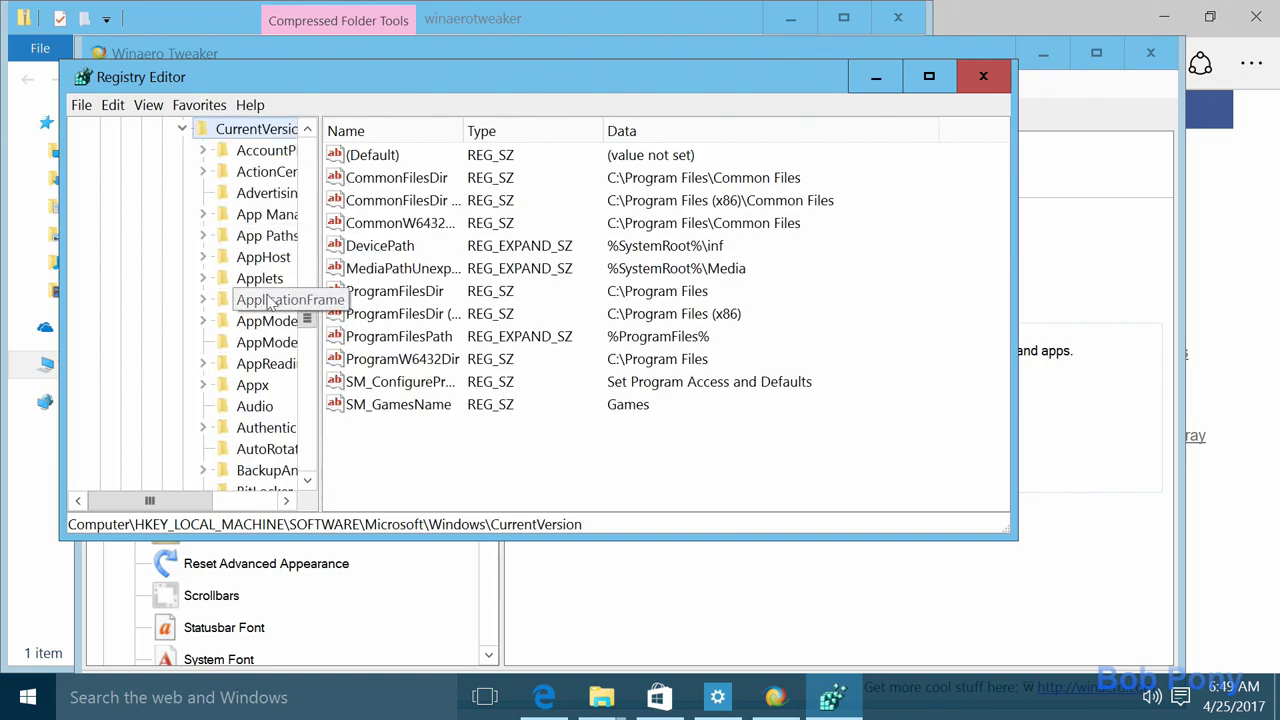
scroll(265, 340, "down", 14)
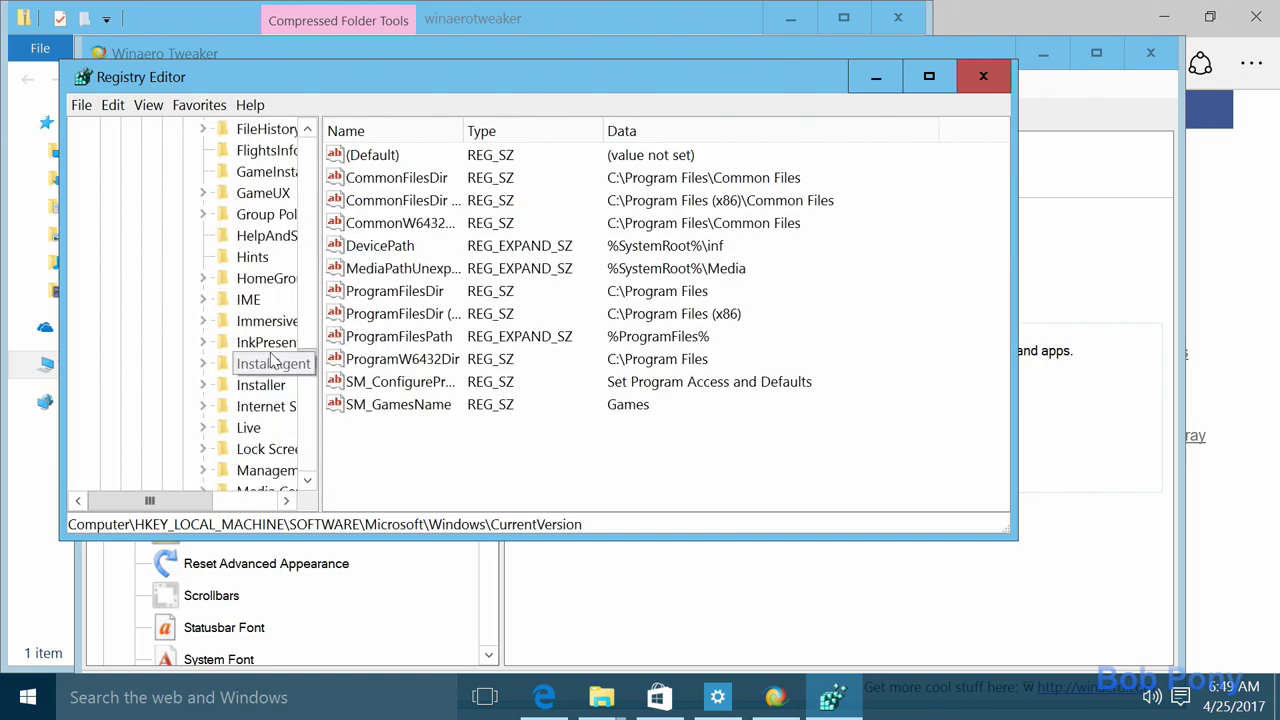
double_click(273, 325)
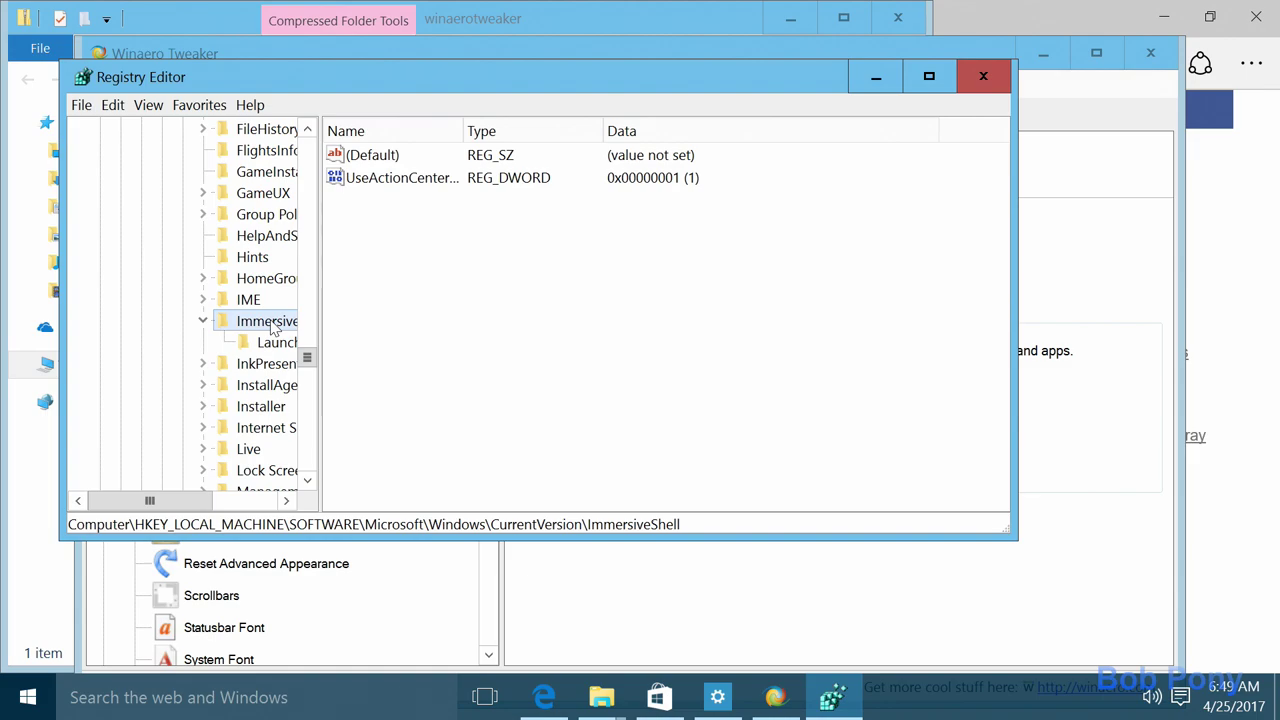
- Set the UseActionCenterExperience DWORD in the ImmersiveShell key to 0
double_click(380, 178)
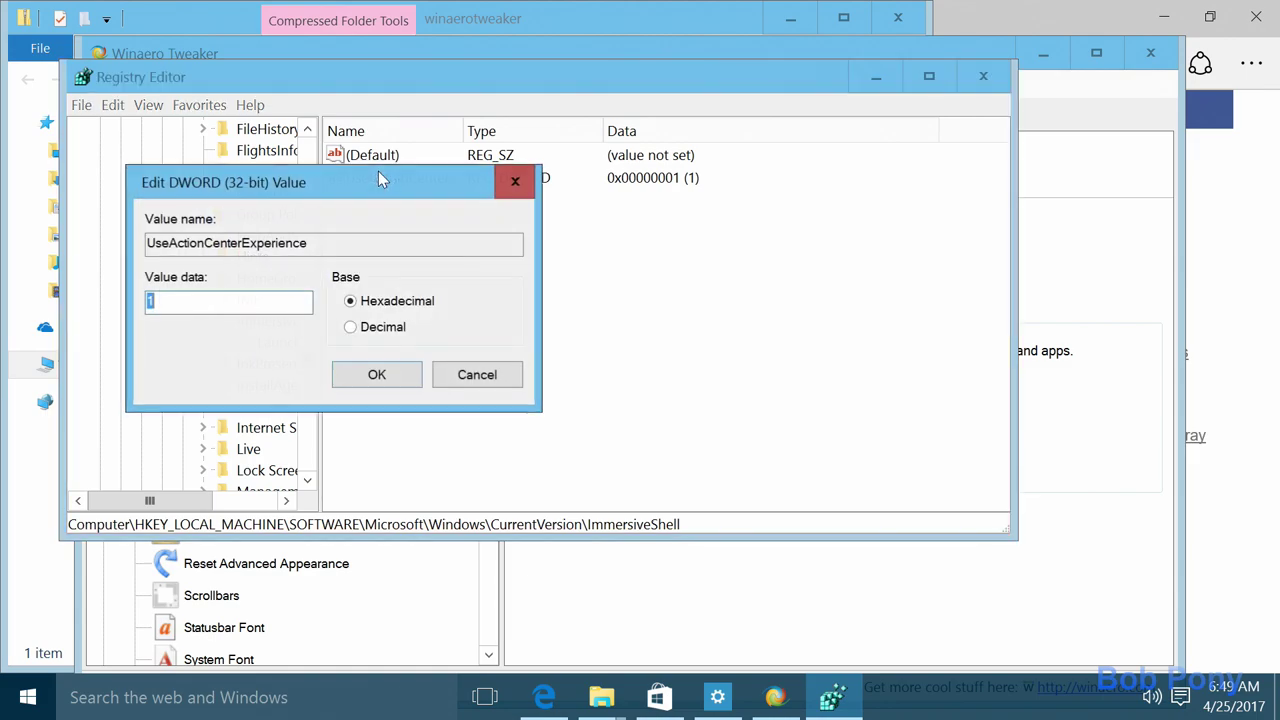
type("0")
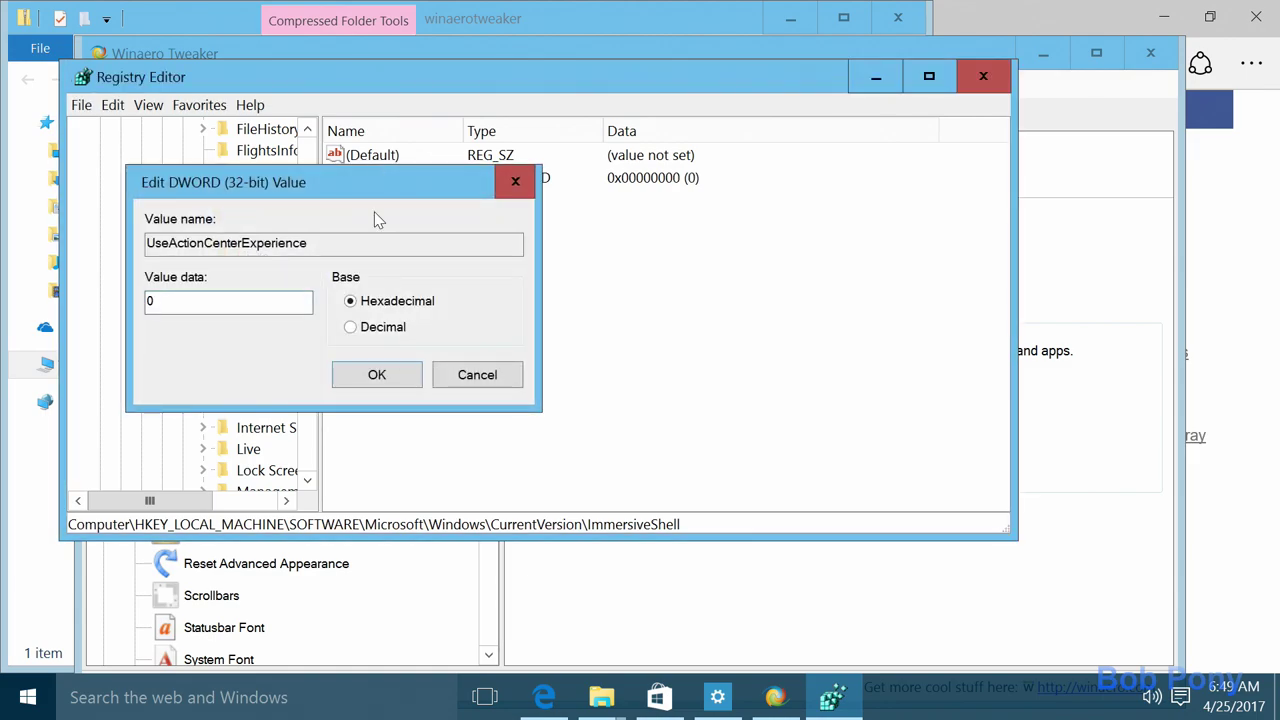
key("Return")
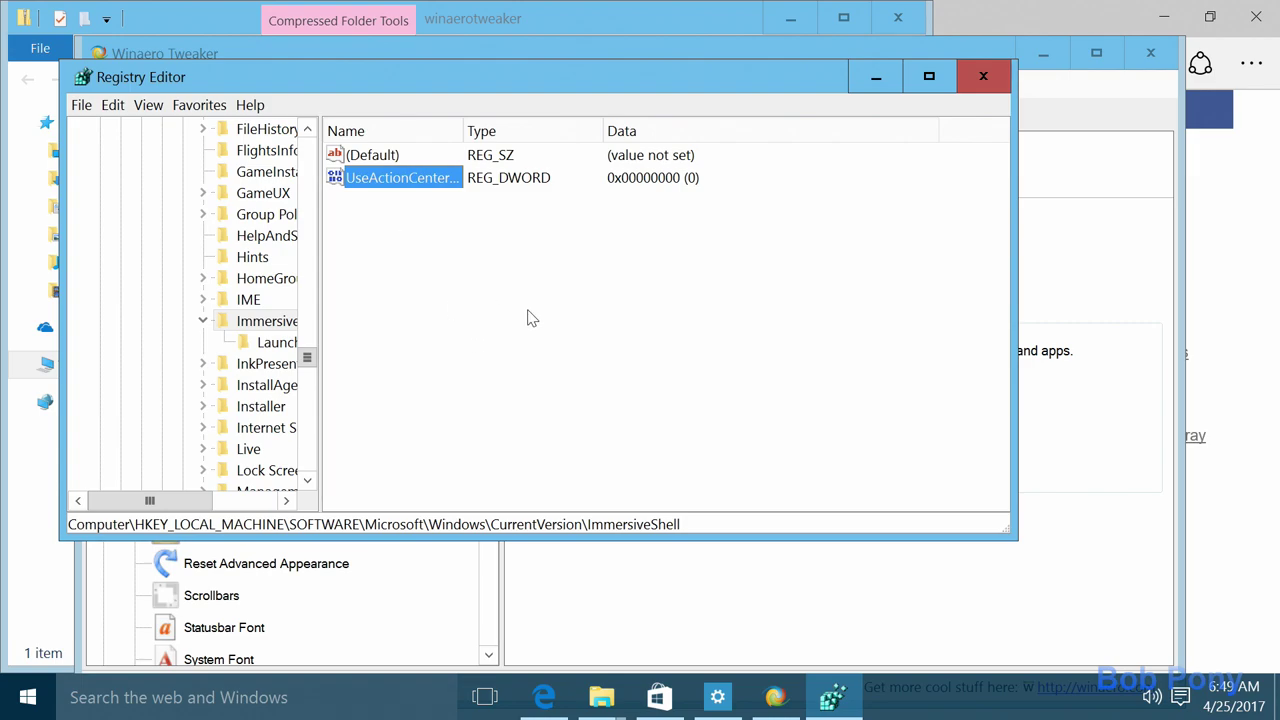
- Open Task Manager and restart the Windows Explorer process
right_click(940, 697)
left_click(988, 641)
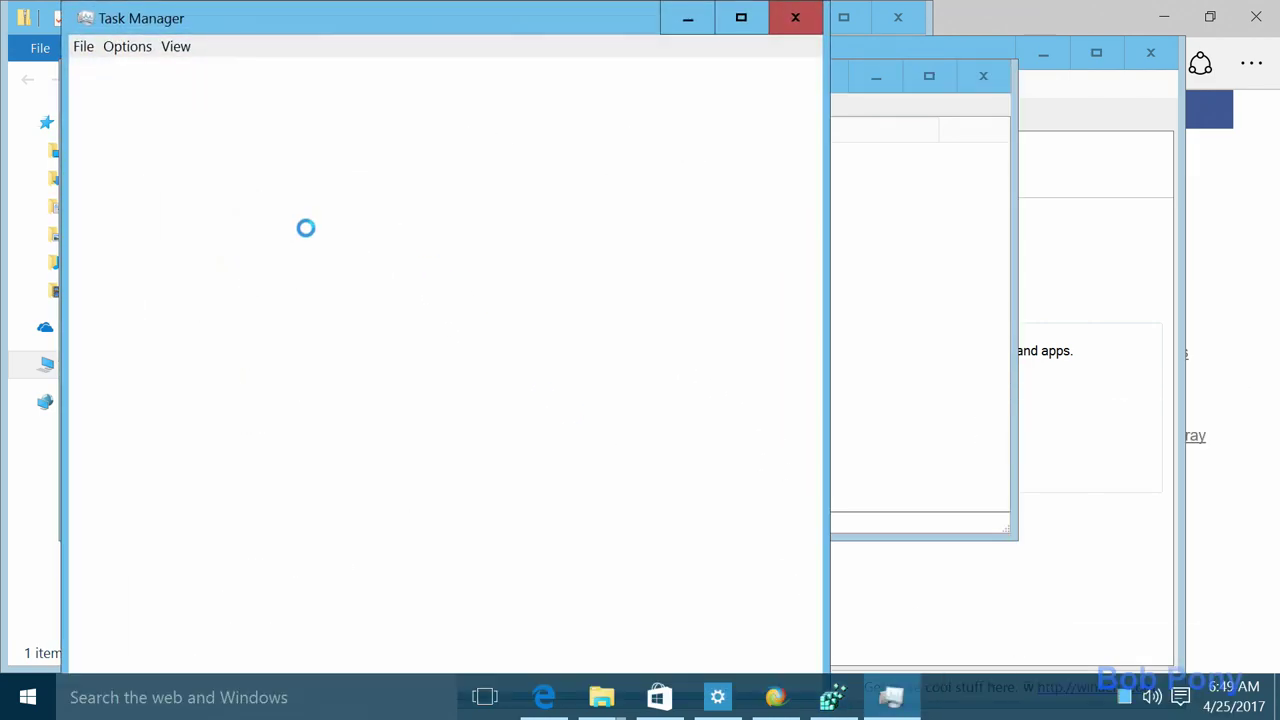
left_click(263, 420)
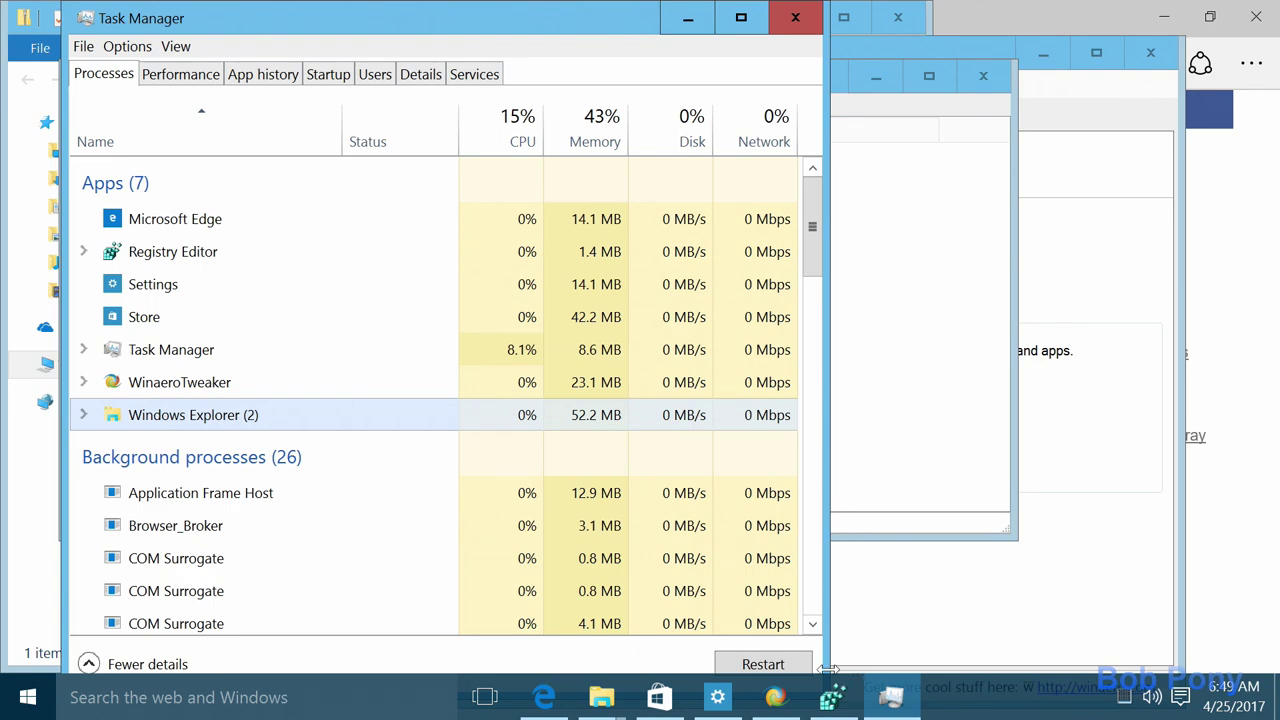
left_click(797, 668)
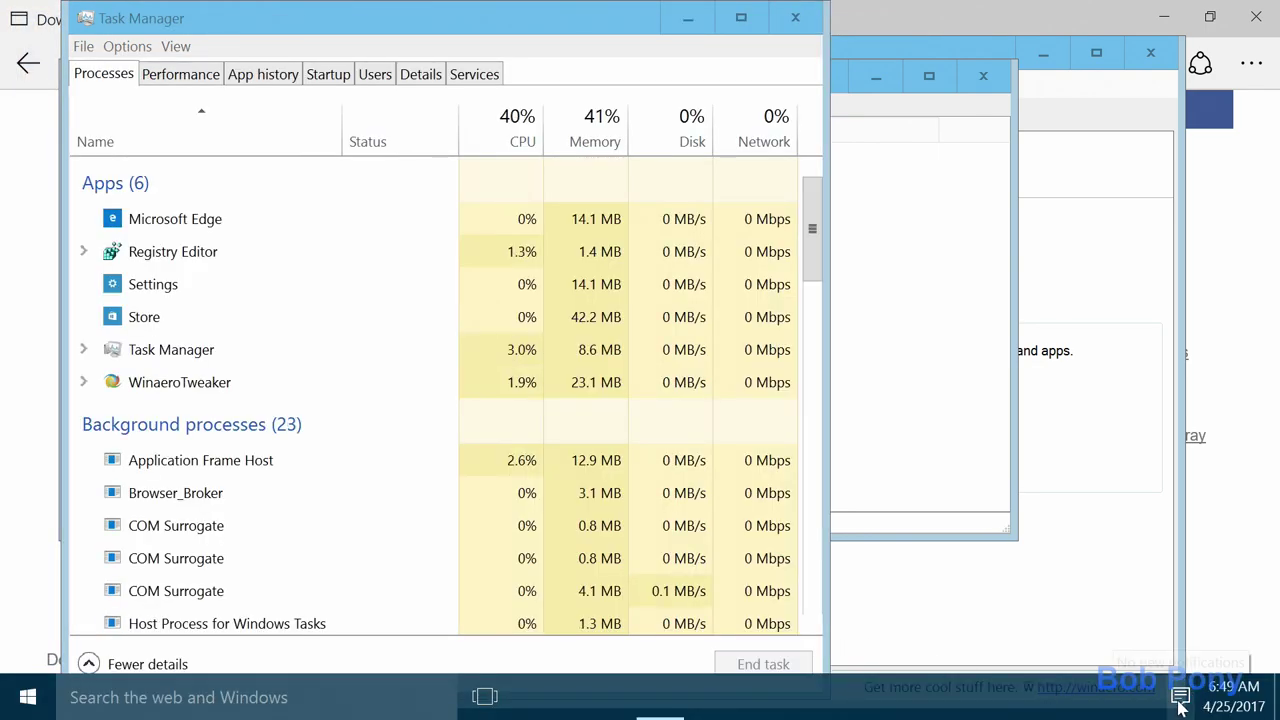
- Show and hide the Notifications pane repeatedly to examine the old action center, finishing by closing Task Manager
left_click(1180, 697)
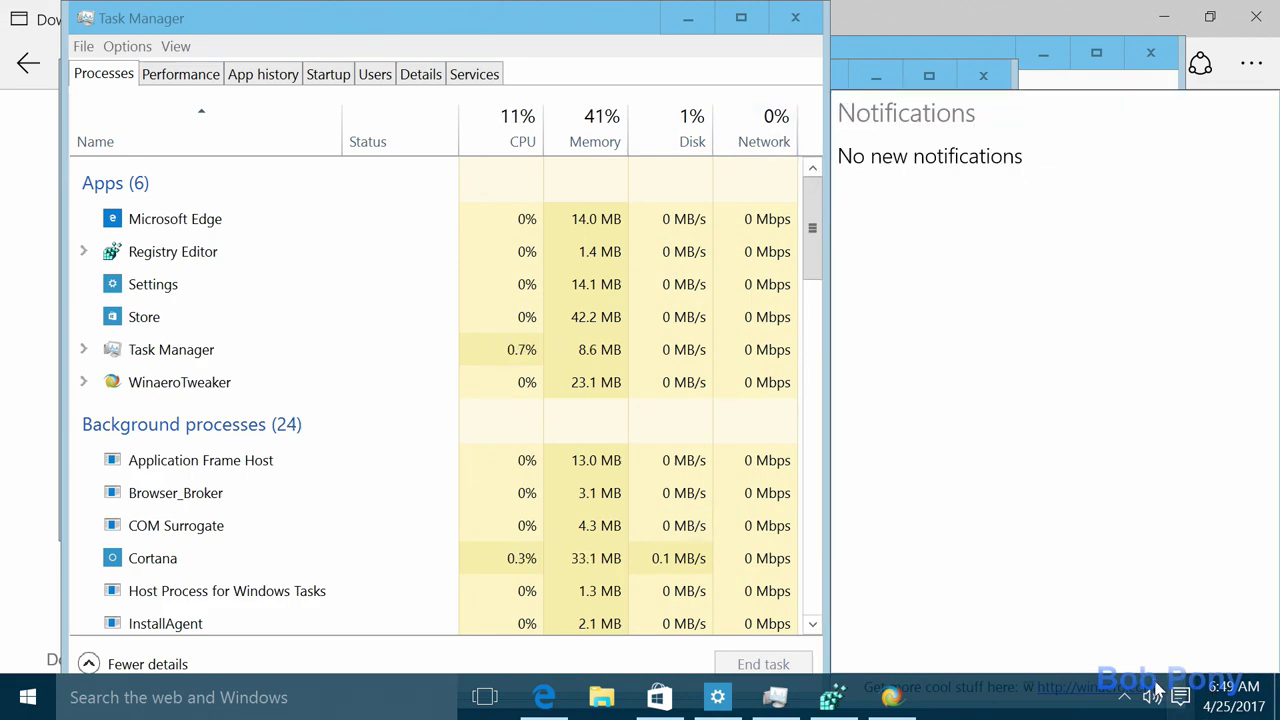
left_click(1180, 700)
left_click(1180, 700)
left_click(1180, 700)
left_click(1180, 700)
left_click(1180, 700)
left_click(1180, 700)
left_click(1180, 700)
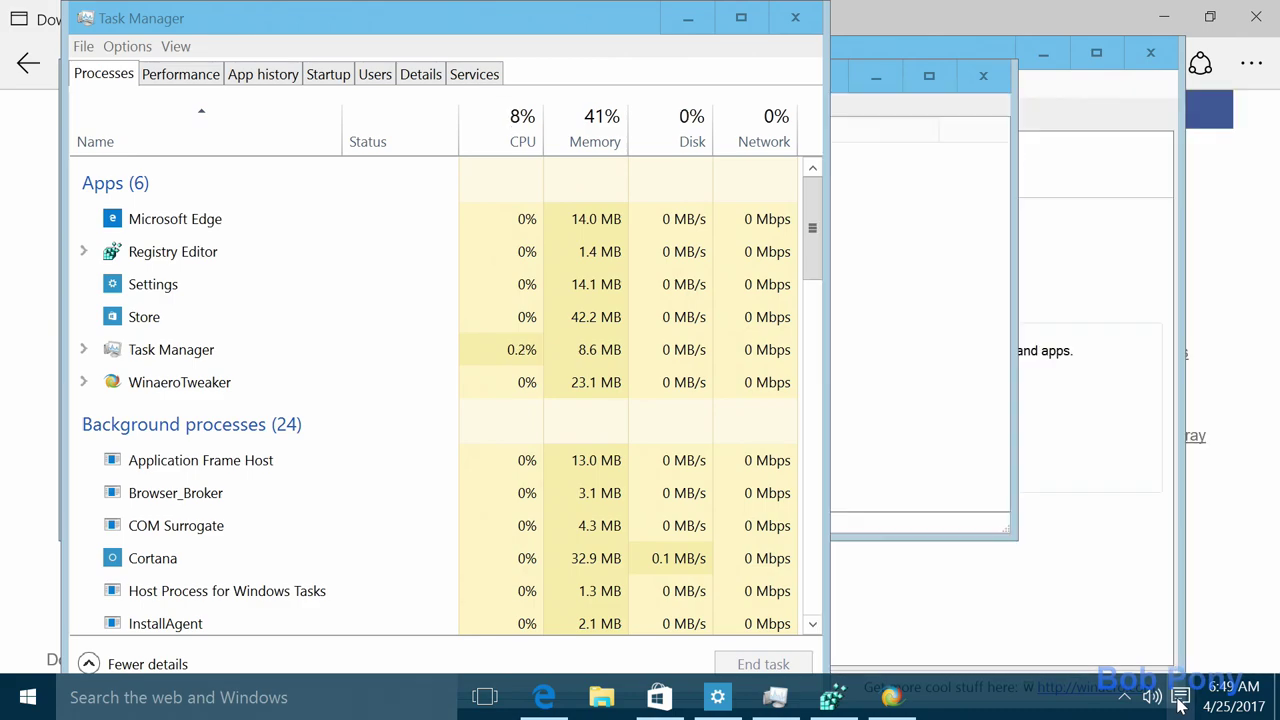
left_click(1180, 700)
left_click(1180, 700)
left_click(1180, 700)
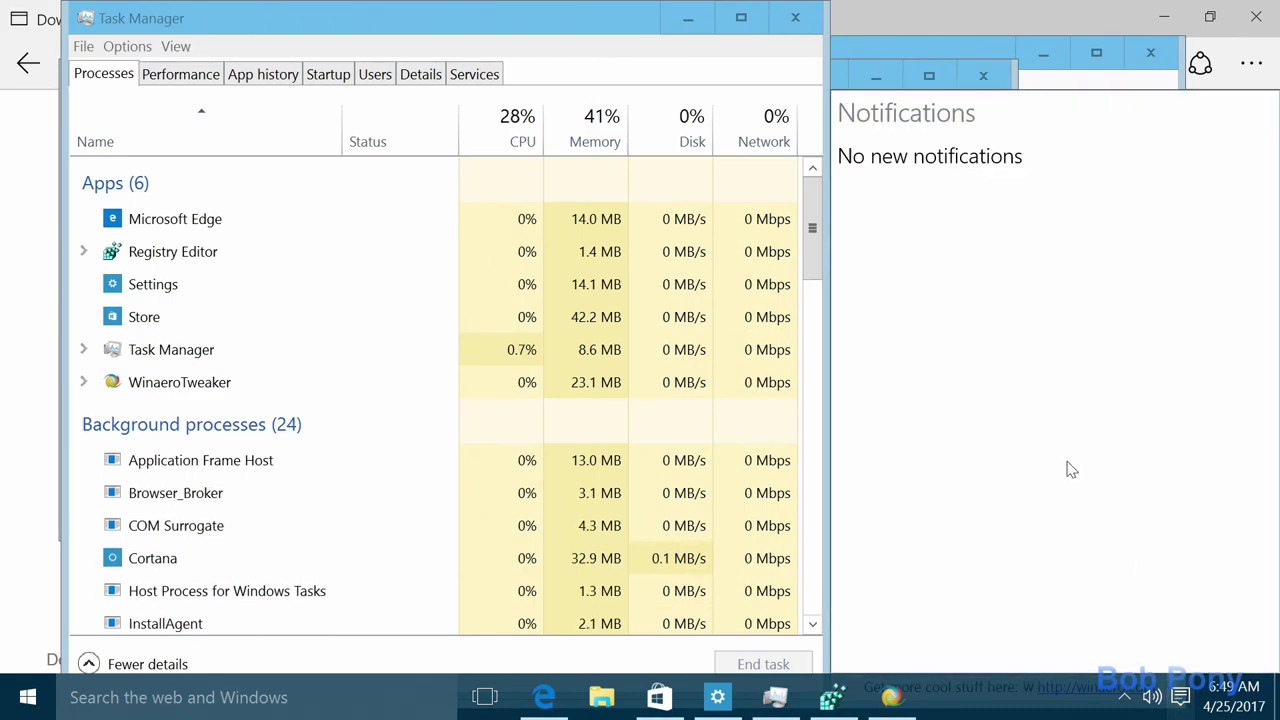
left_click(1186, 701)
left_click(1184, 703)
left_click(1182, 703)
left_click(1180, 703)
left_click(1178, 704)
left_click(1178, 704)
left_click(1178, 704)
left_click(1180, 700)
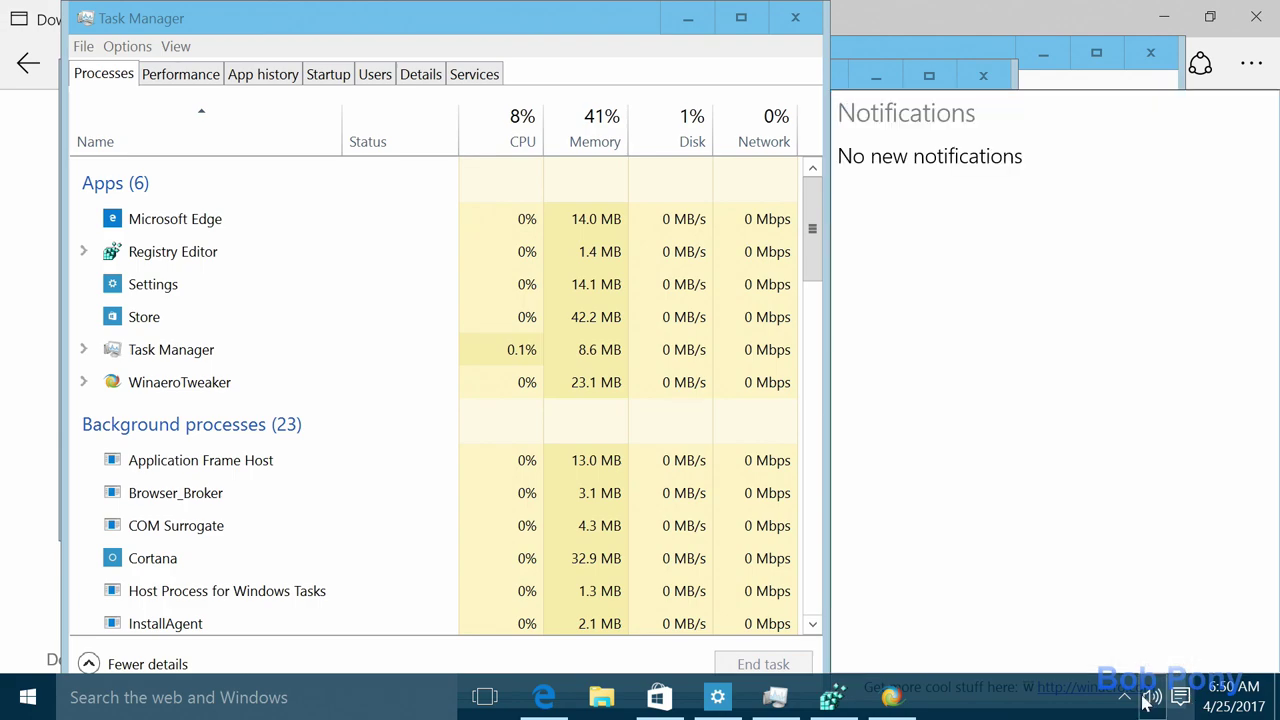
left_click(1090, 706)
left_click(1182, 703)
left_click(1180, 703)
left_click(1180, 703)
left_click(1007, 703)
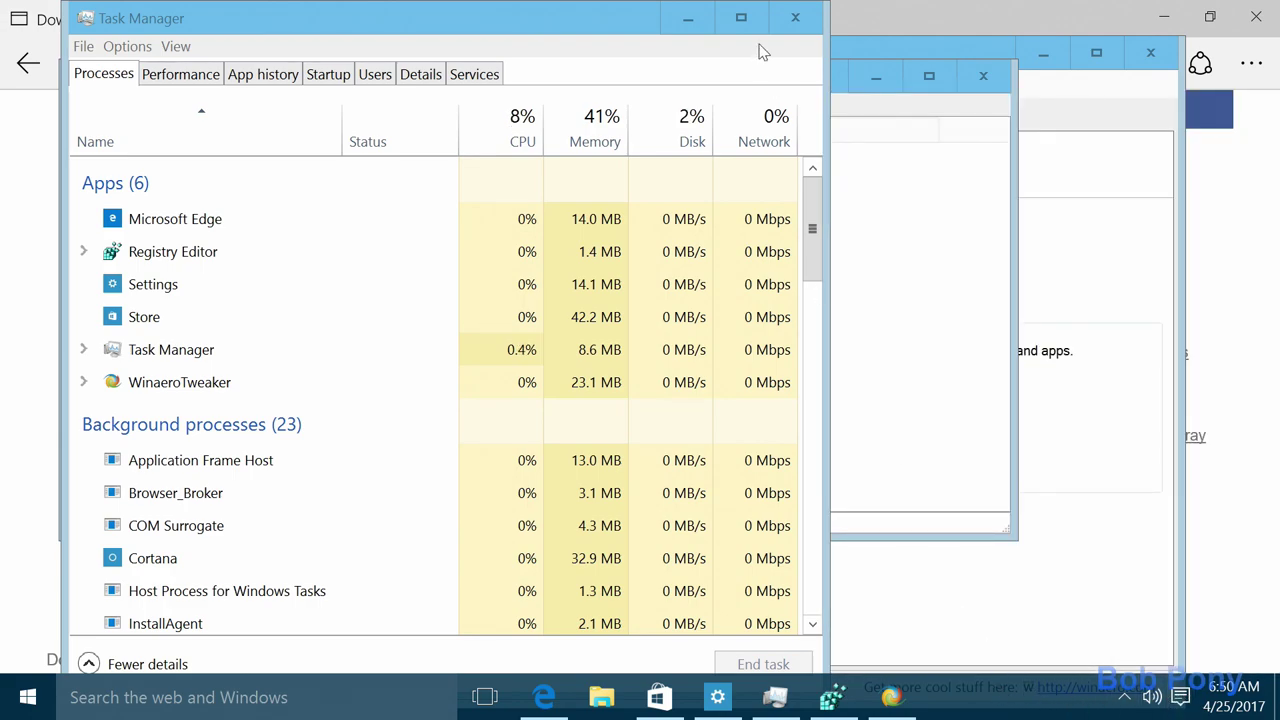
left_click(795, 18)
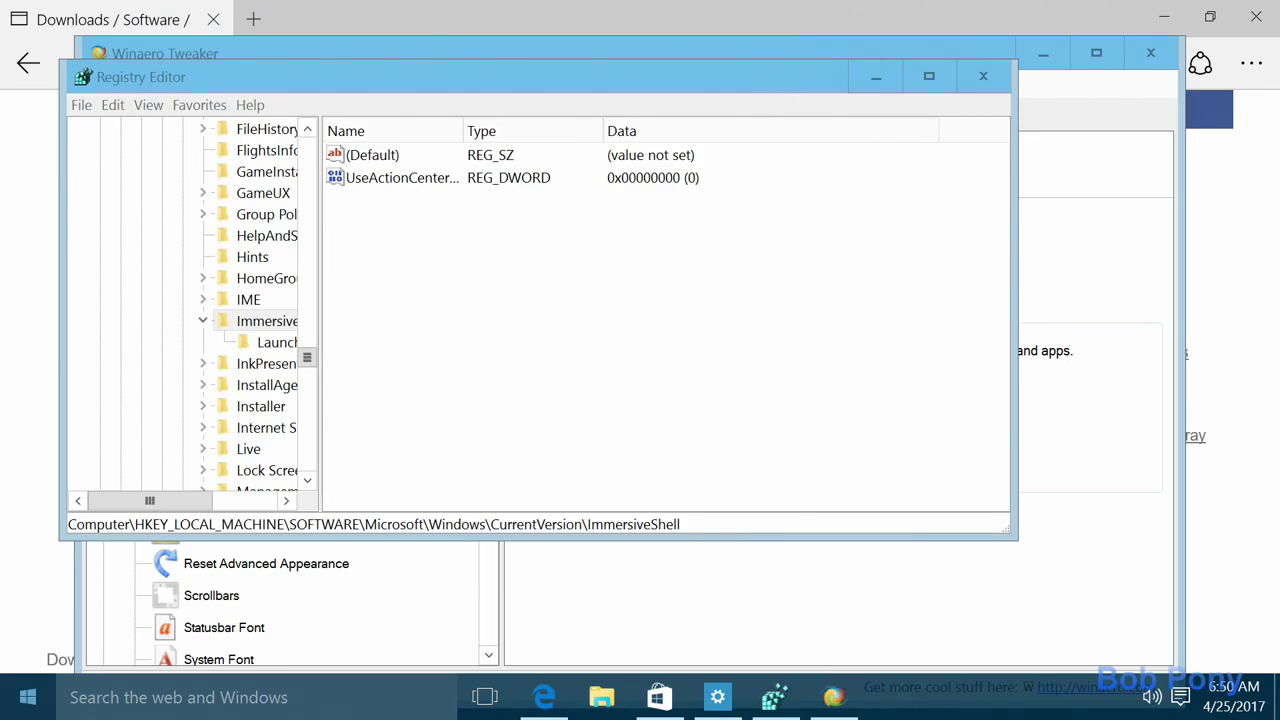
- Search for notepad, launch it, and write "Gonna love the old action center from old Windows 10 builds"
left_click(24, 690)
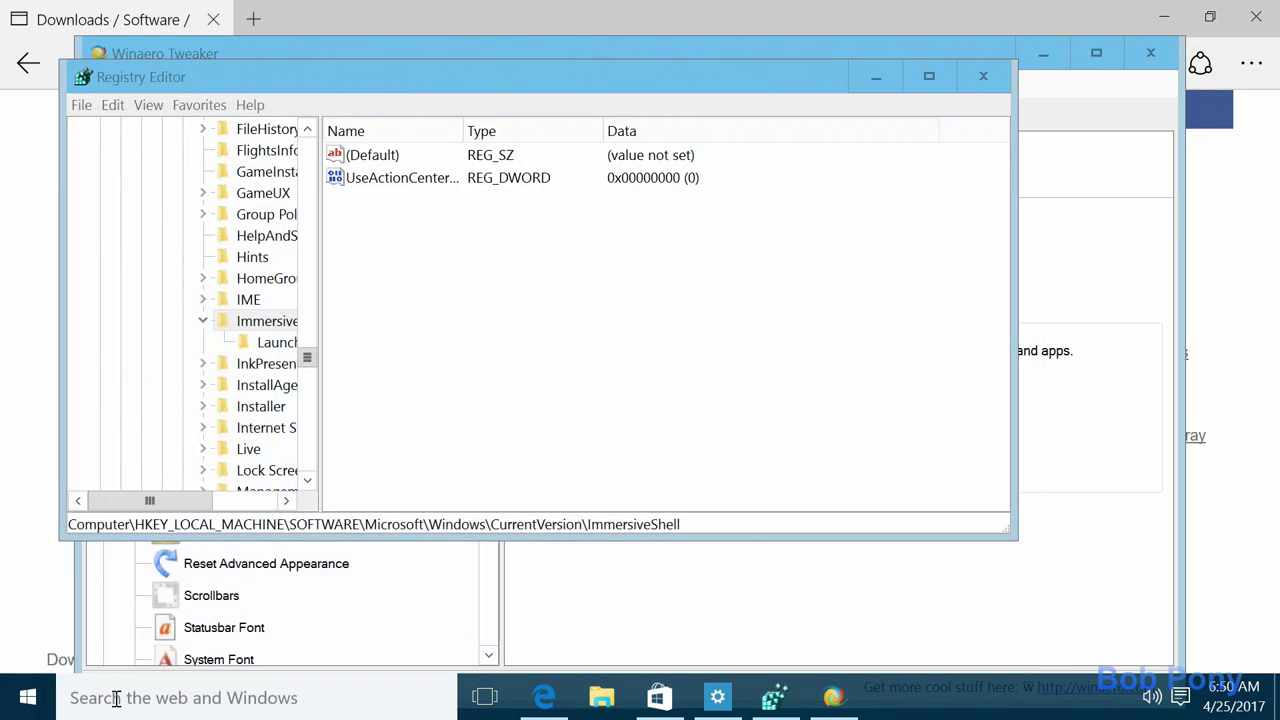
left_click(116, 698)
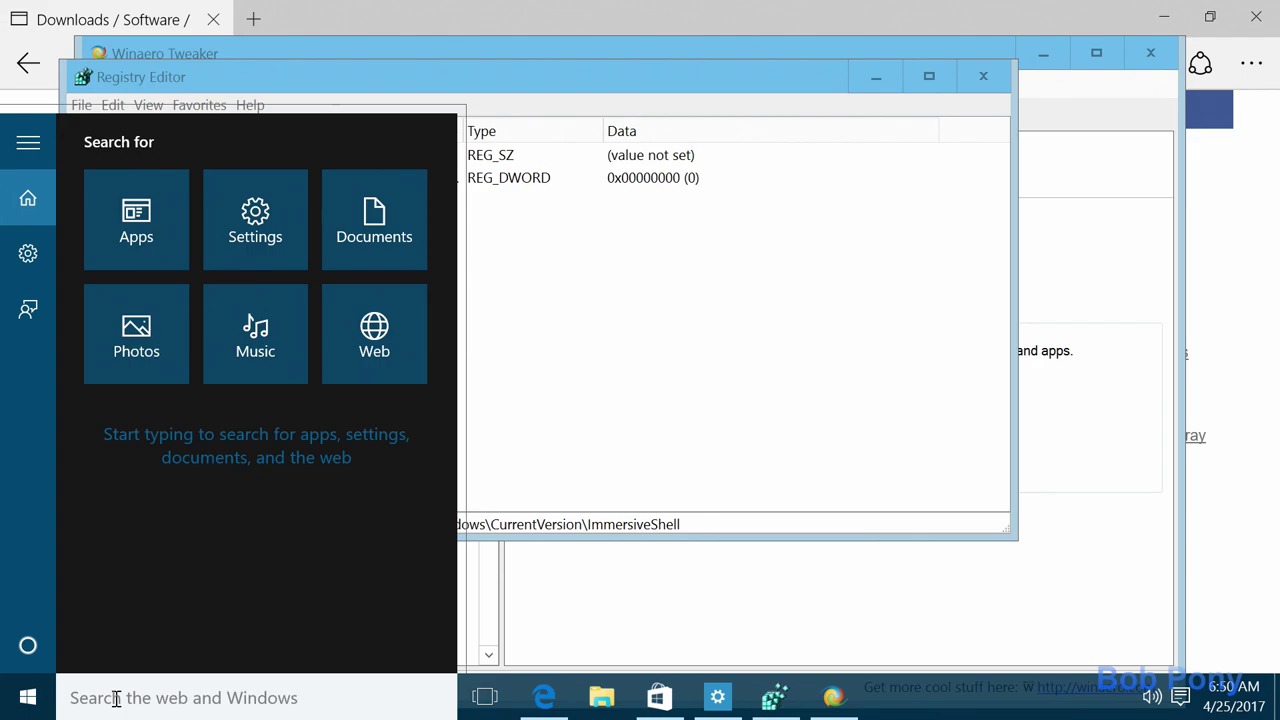
type("notepad")
key("Return")
type("G")
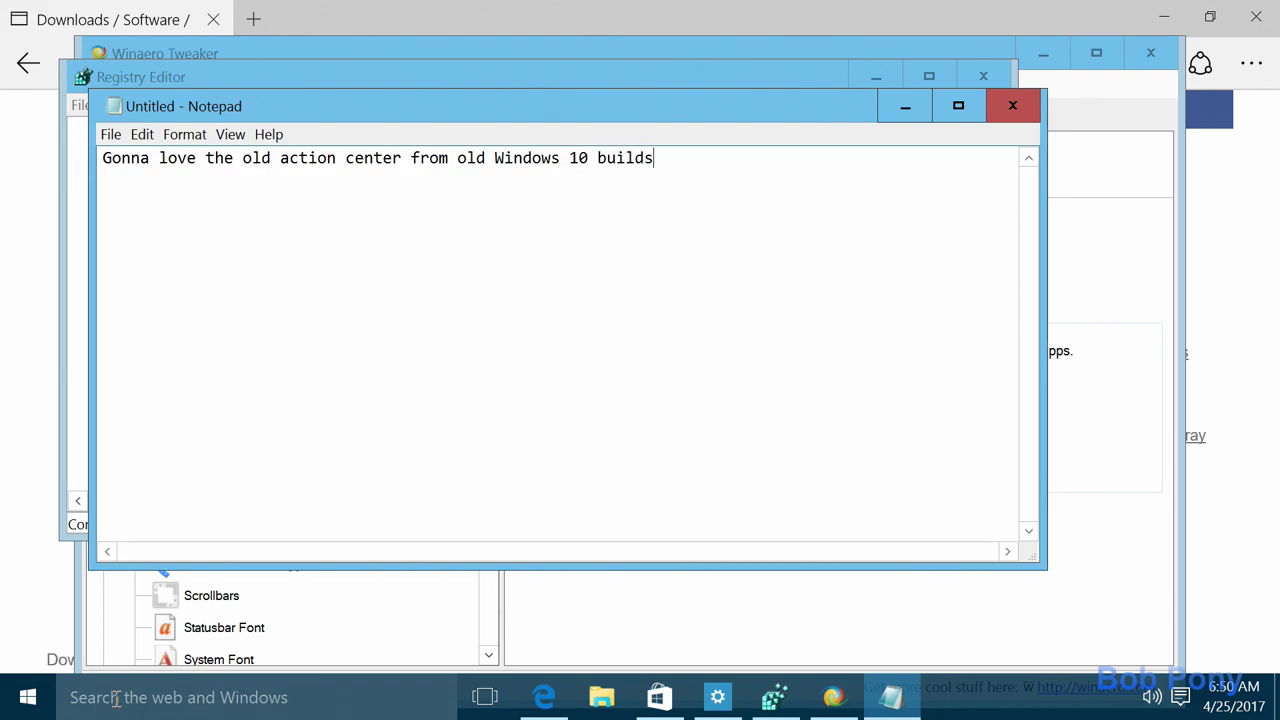
- Check the Notifications pane once more, then close Notepad without saving and close Registry Editor
left_click(1181, 697)
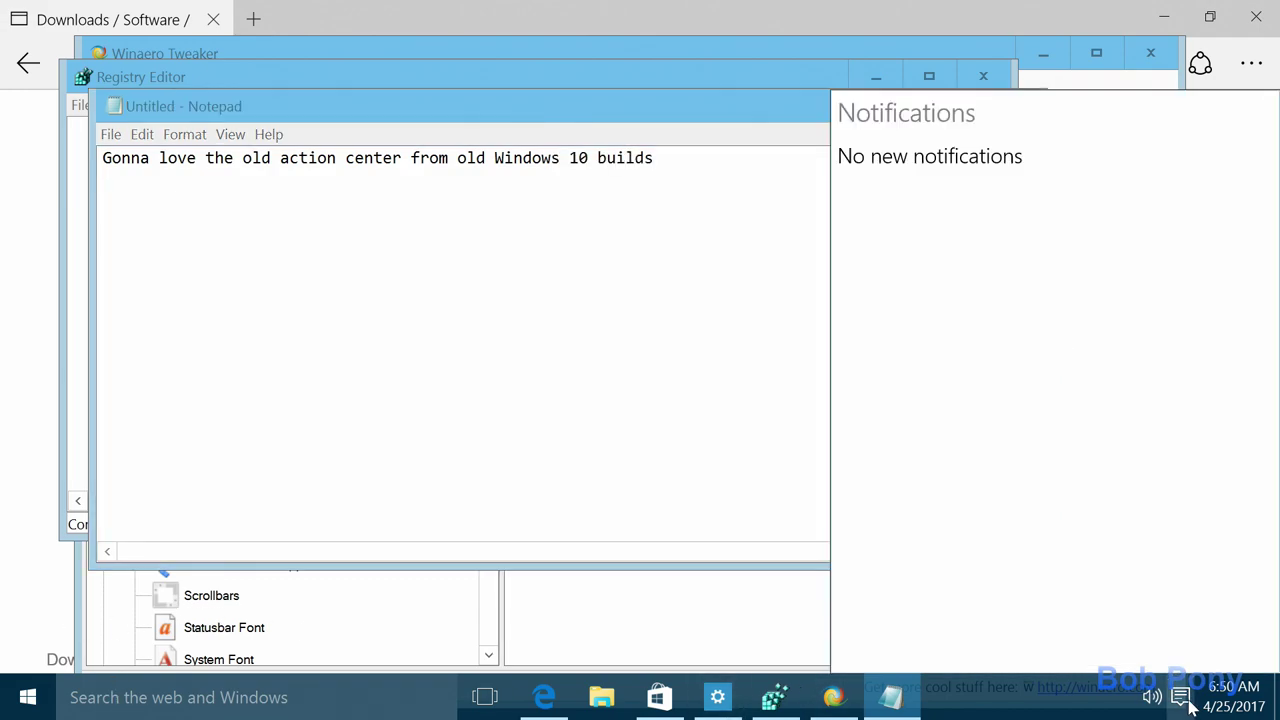
left_click(686, 209)
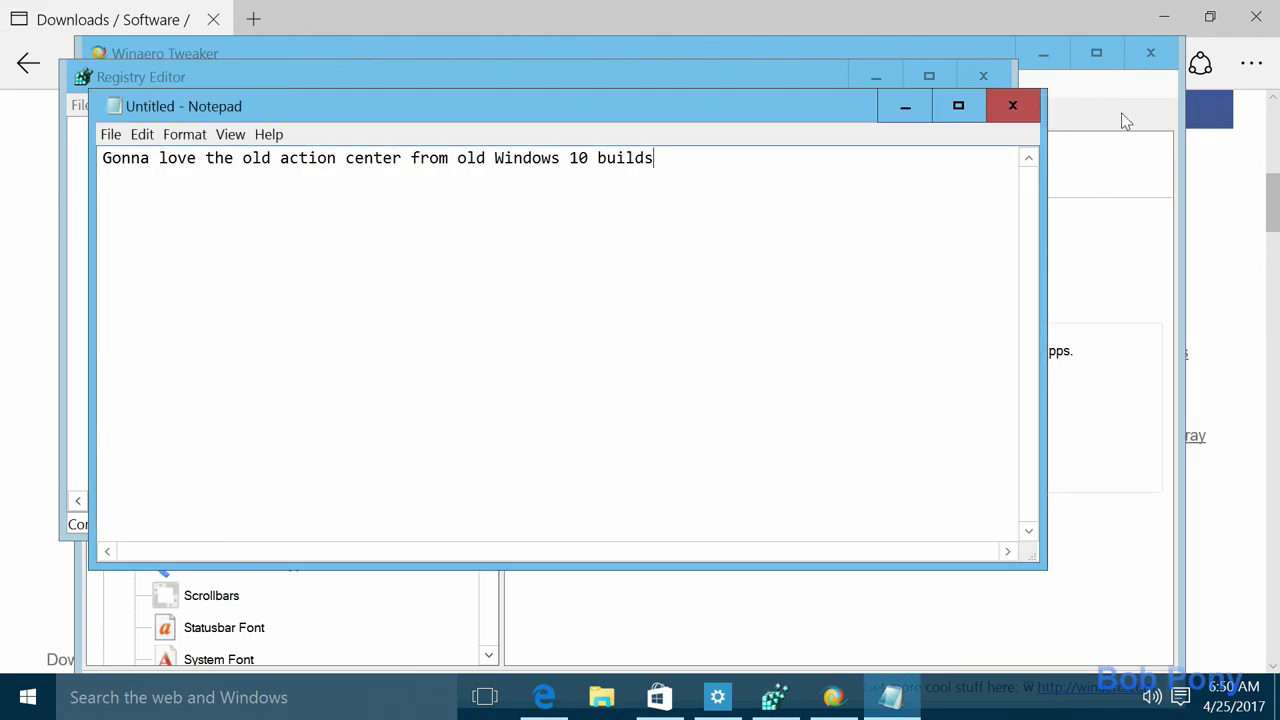
left_click(1013, 106)
left_click(724, 345)
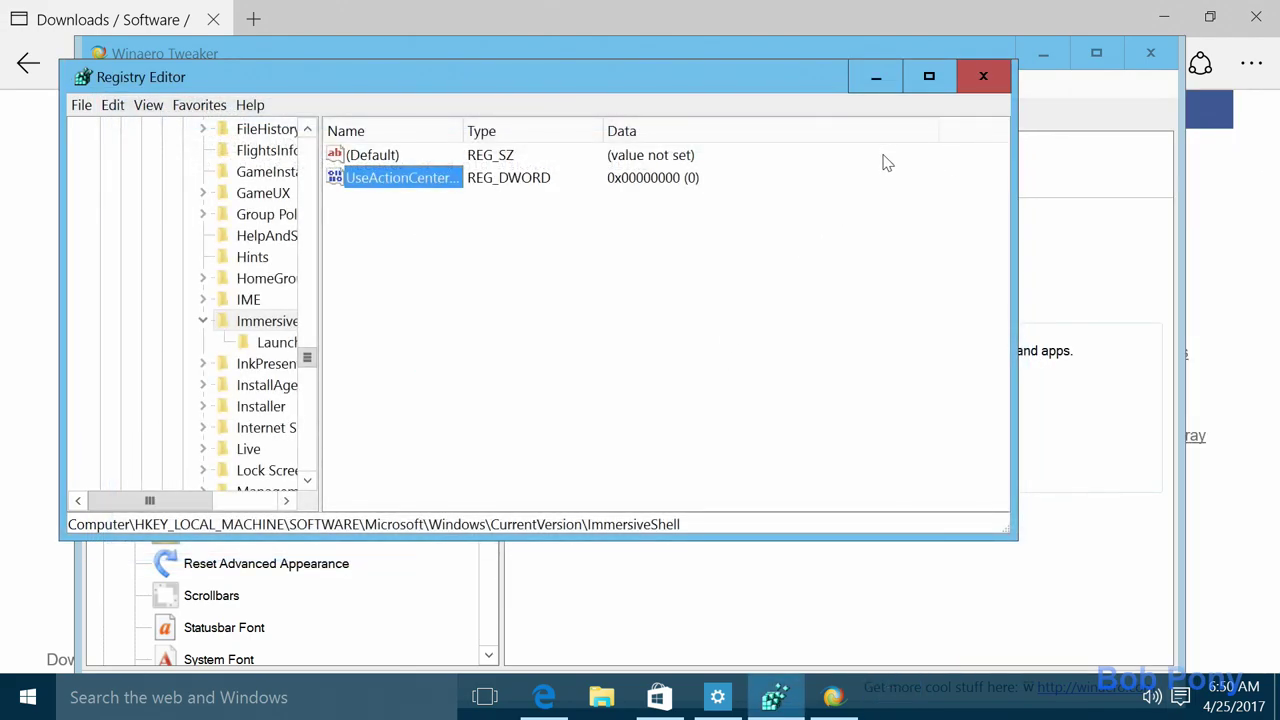
left_click(985, 80)
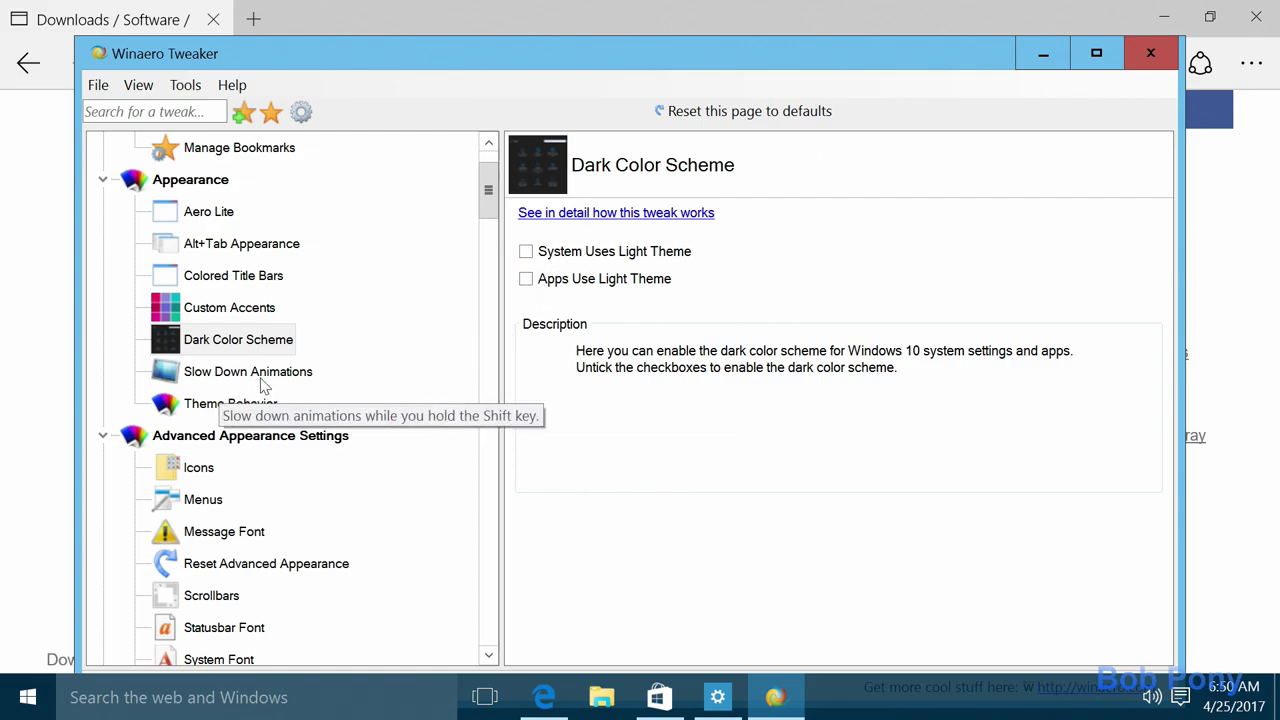
- Maximize Winaero Tweaker and disable both app lookup in the Store and installation of the Malicious Software Removal Tool
scroll(262, 388, "down", 1)
scroll(262, 388, "up", 1)
scroll(262, 388, "down", 8)
scroll(262, 388, "up", 2)
left_click(380, 302)
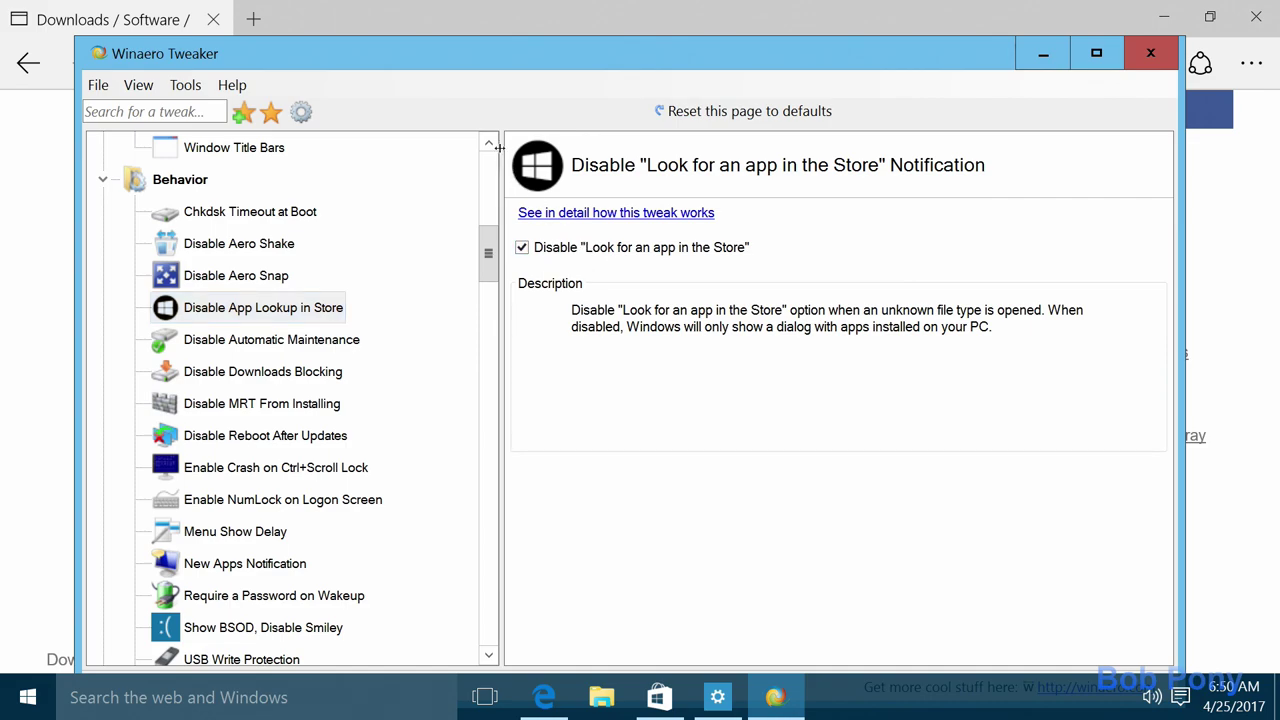
double_click(416, 46)
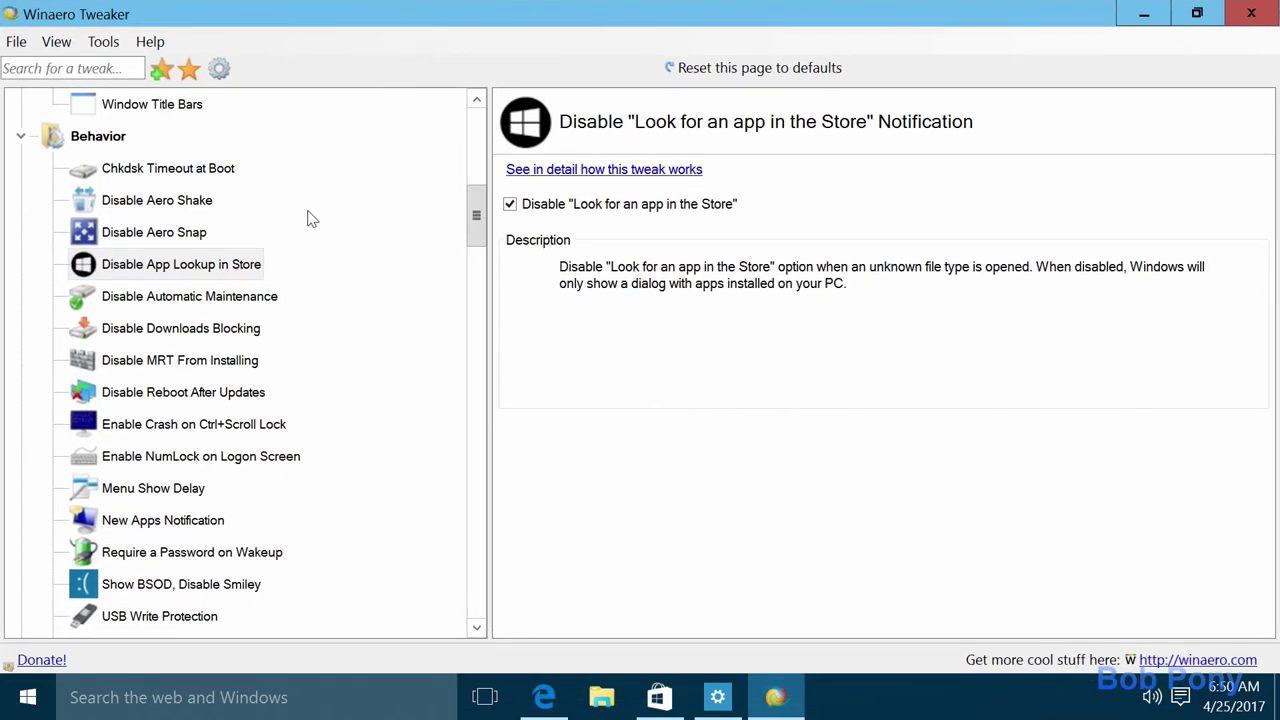
left_click(228, 358)
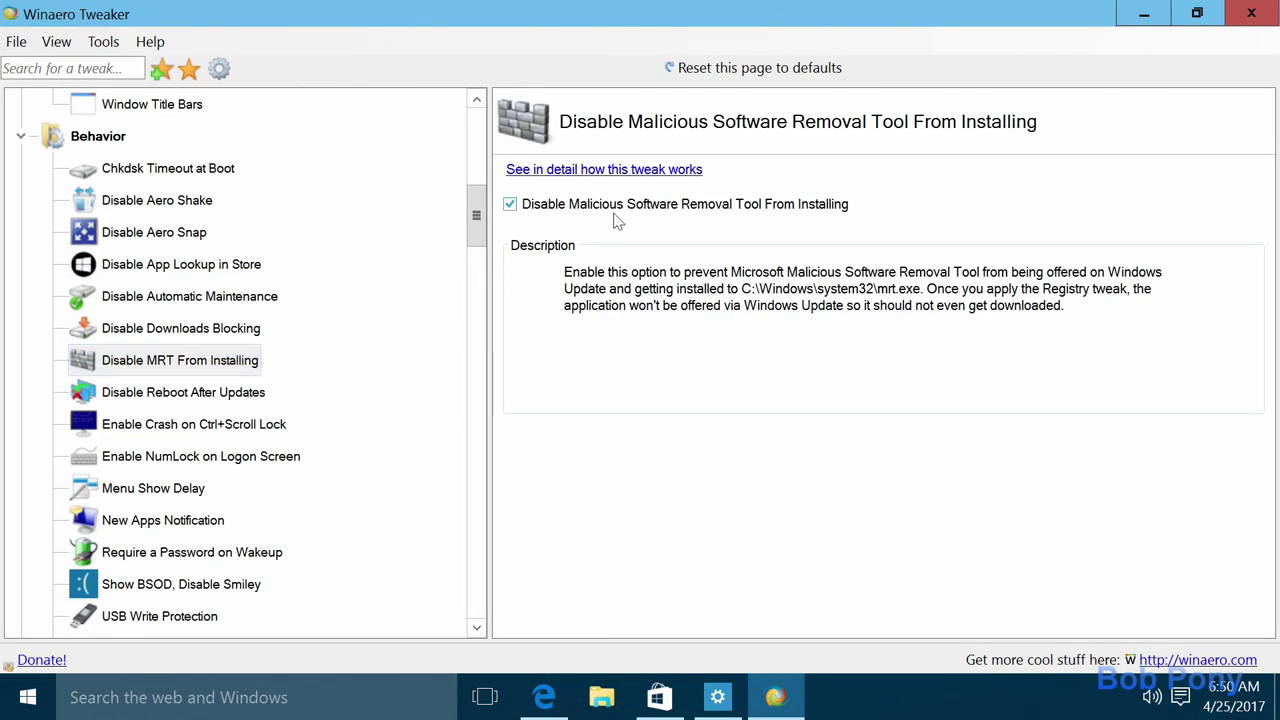
- Disable the "You have new apps that can open this type of file" notification under the Behavior tweaks
left_click(248, 330)
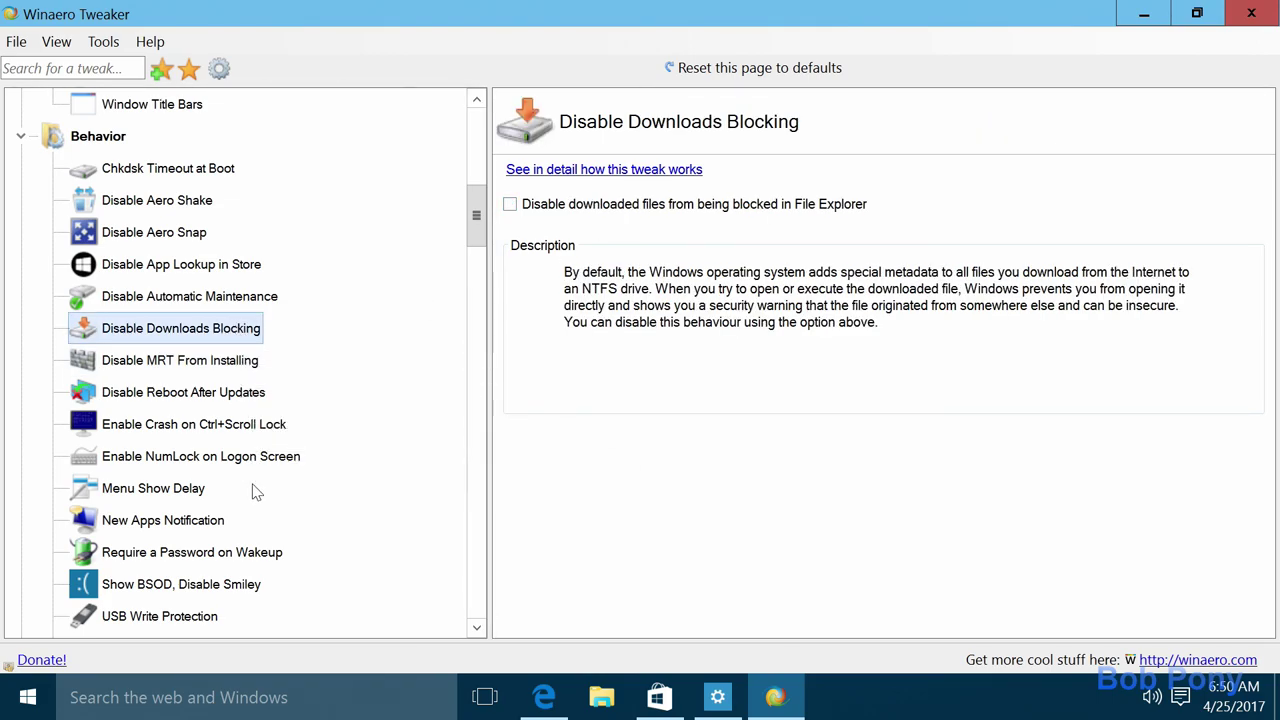
left_click(222, 520)
scroll(225, 478, "down", 2)
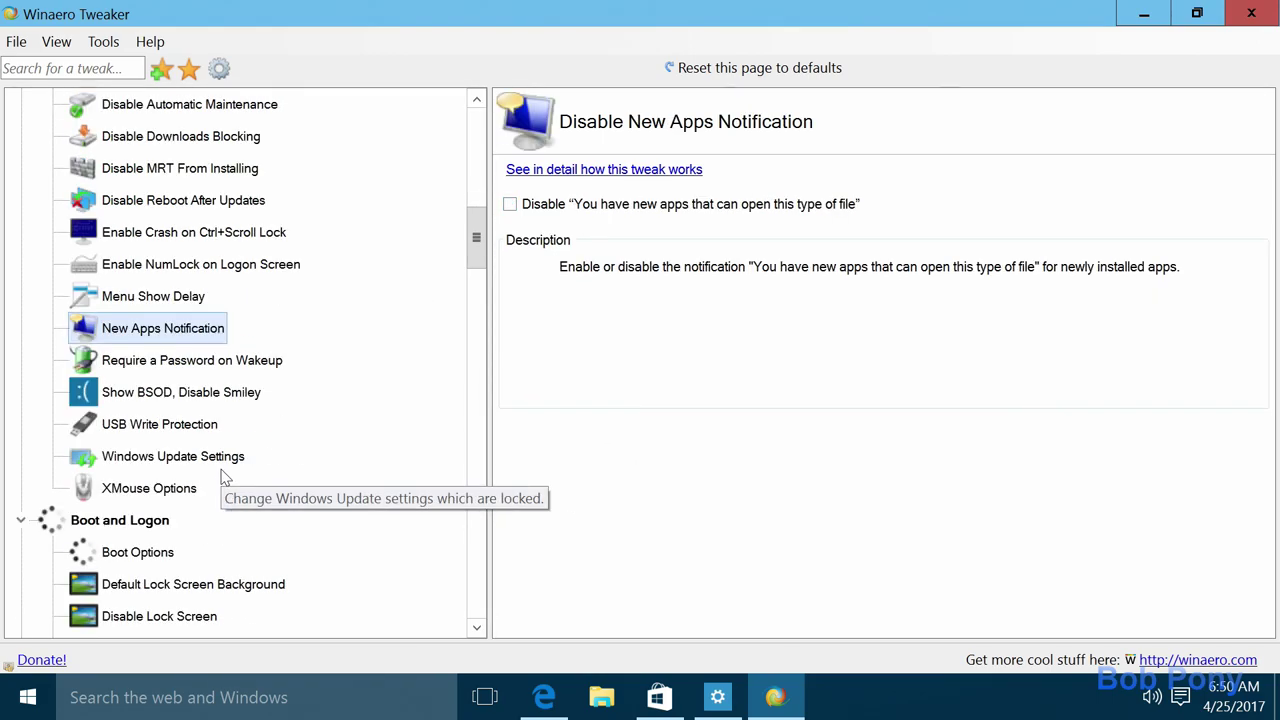
left_click(643, 208)
left_click(203, 622)
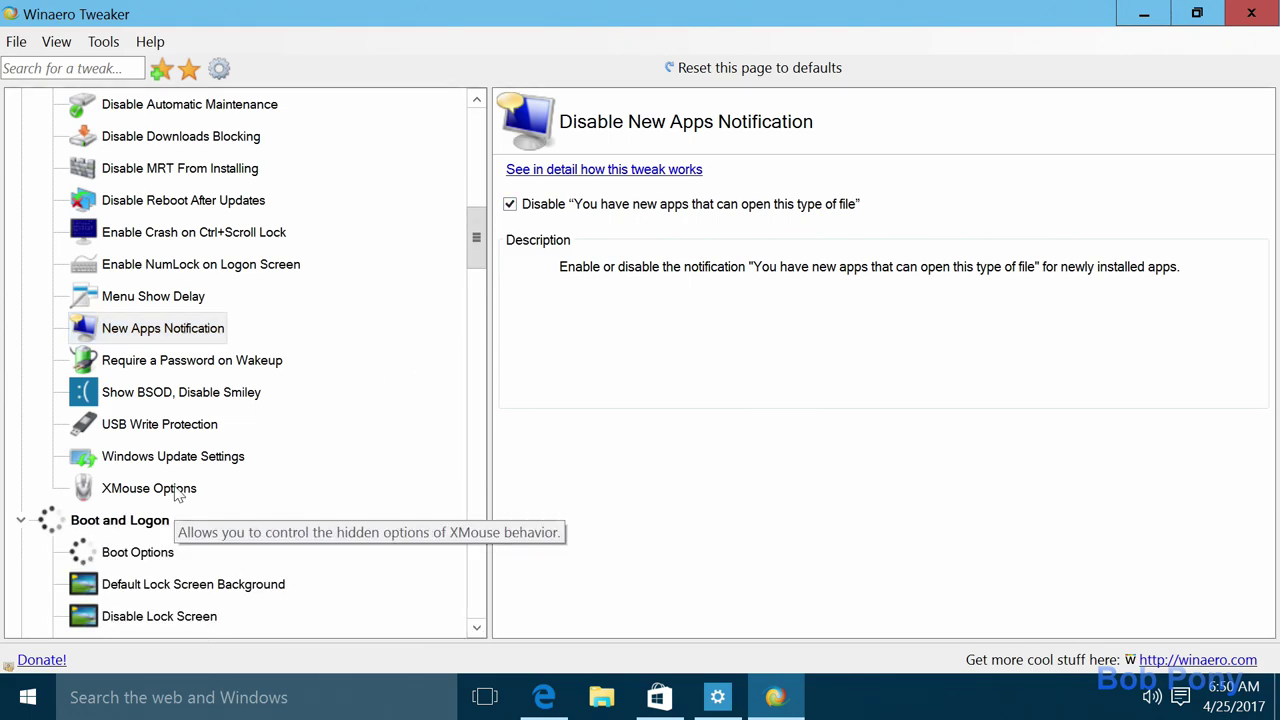
- Enable BSOD details instead of the sad smiley and postpone the reboot
left_click(215, 392)
left_click(685, 206)
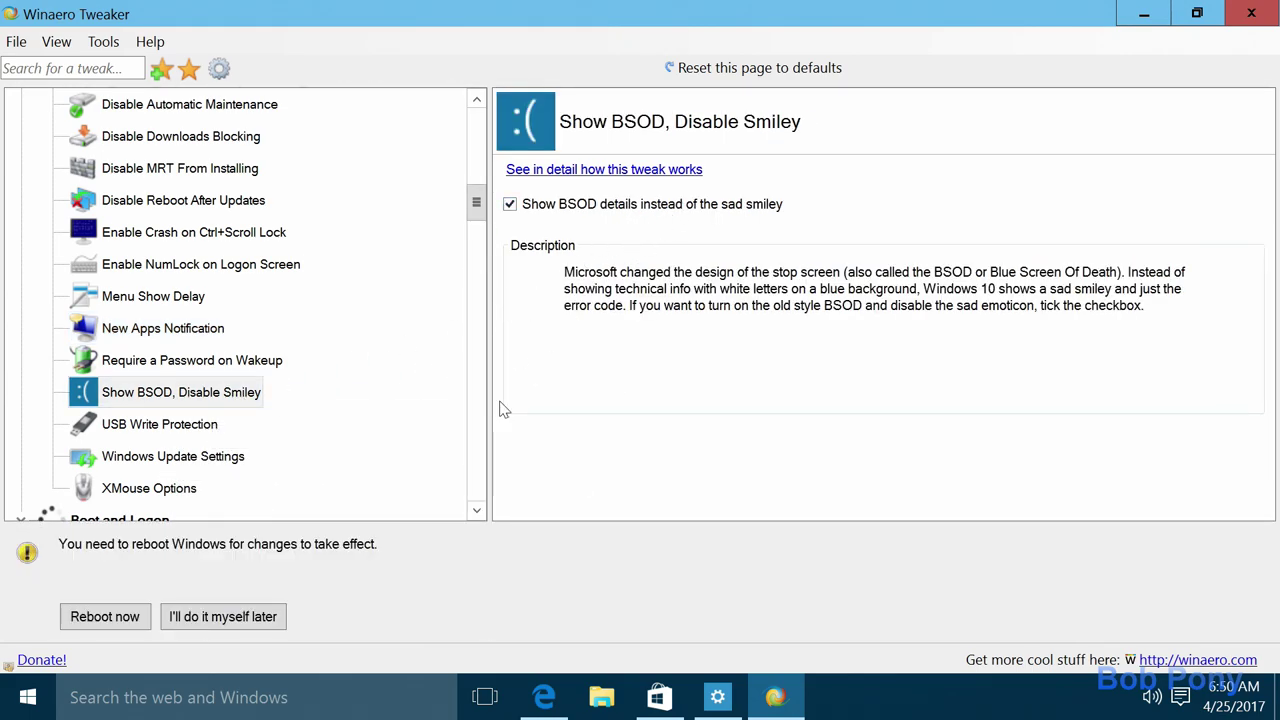
left_click(218, 626)
- Review the Behavior tweaks for Windows Update, XMouse, new apps notification, menu delay, NumLock on logon, and crash on Ctrl+Scroll Lock
left_click(177, 455)
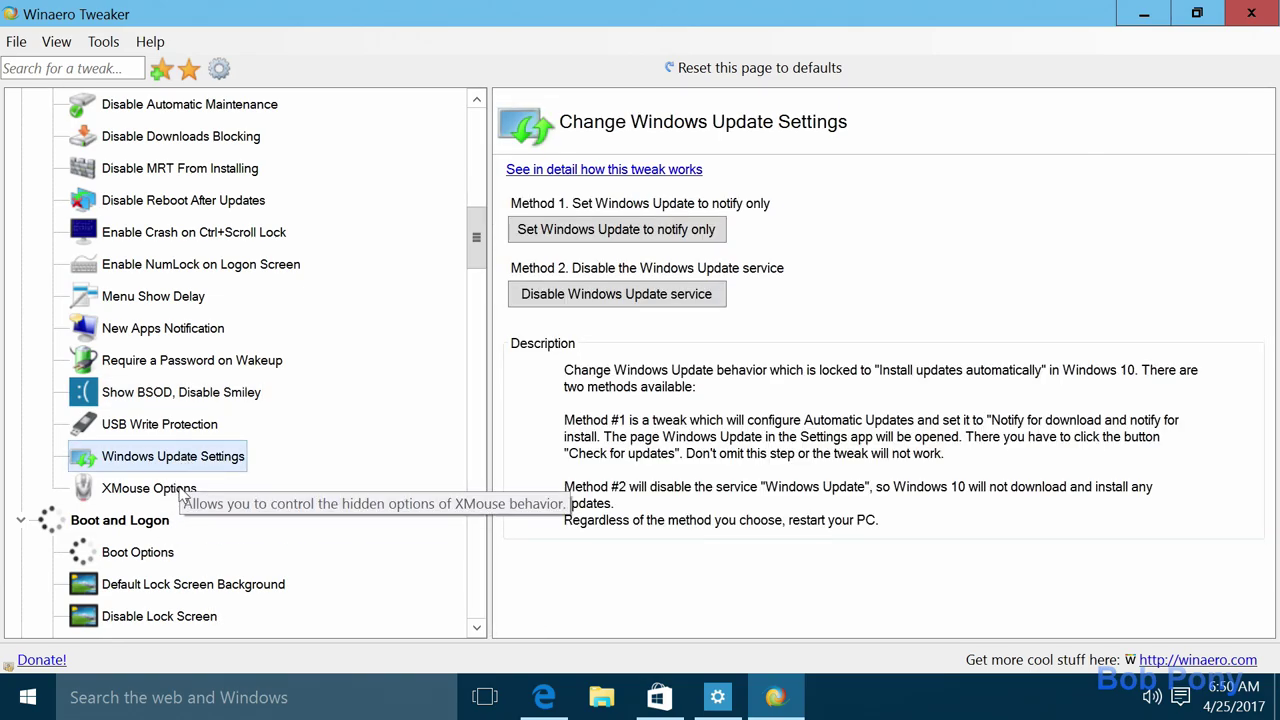
left_click(150, 488)
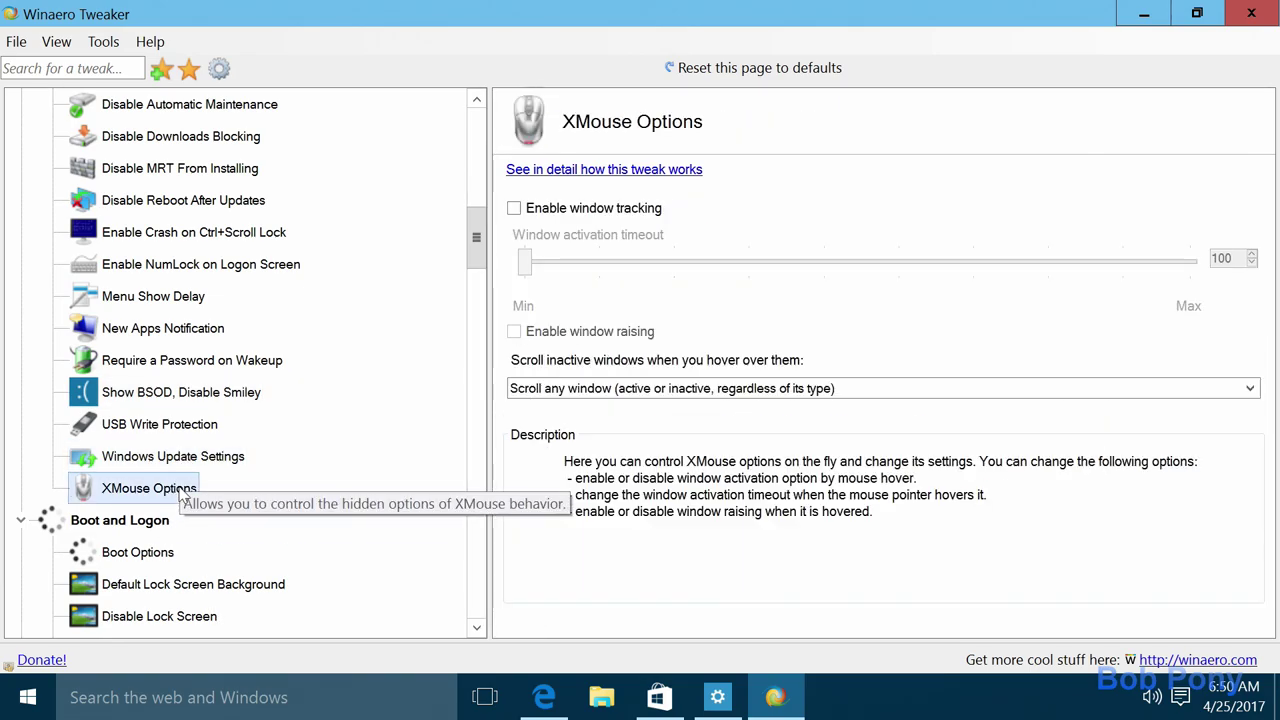
left_click(185, 327)
left_click(192, 296)
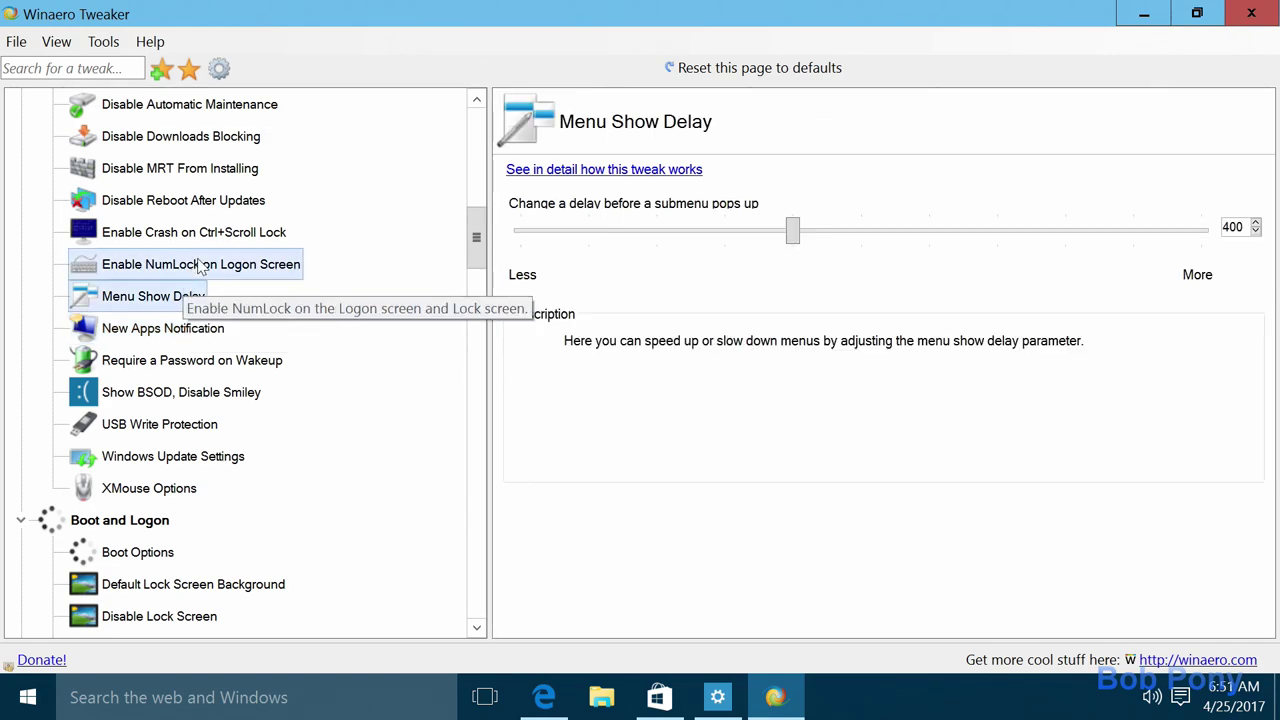
left_click(205, 264)
left_click(216, 232)
- Set the menu show delay to 0, postpone signing out, and try the taskbar's context menu
left_click(255, 292)
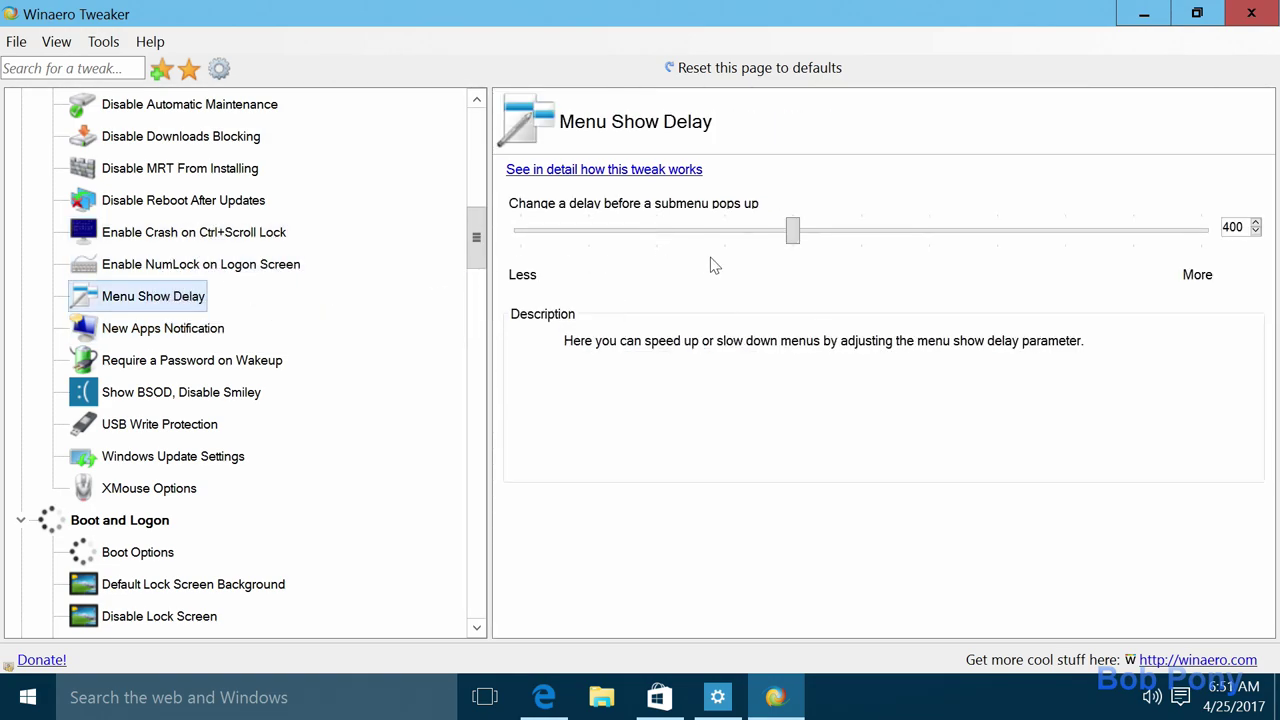
left_click_drag(793, 240, 60, 255)
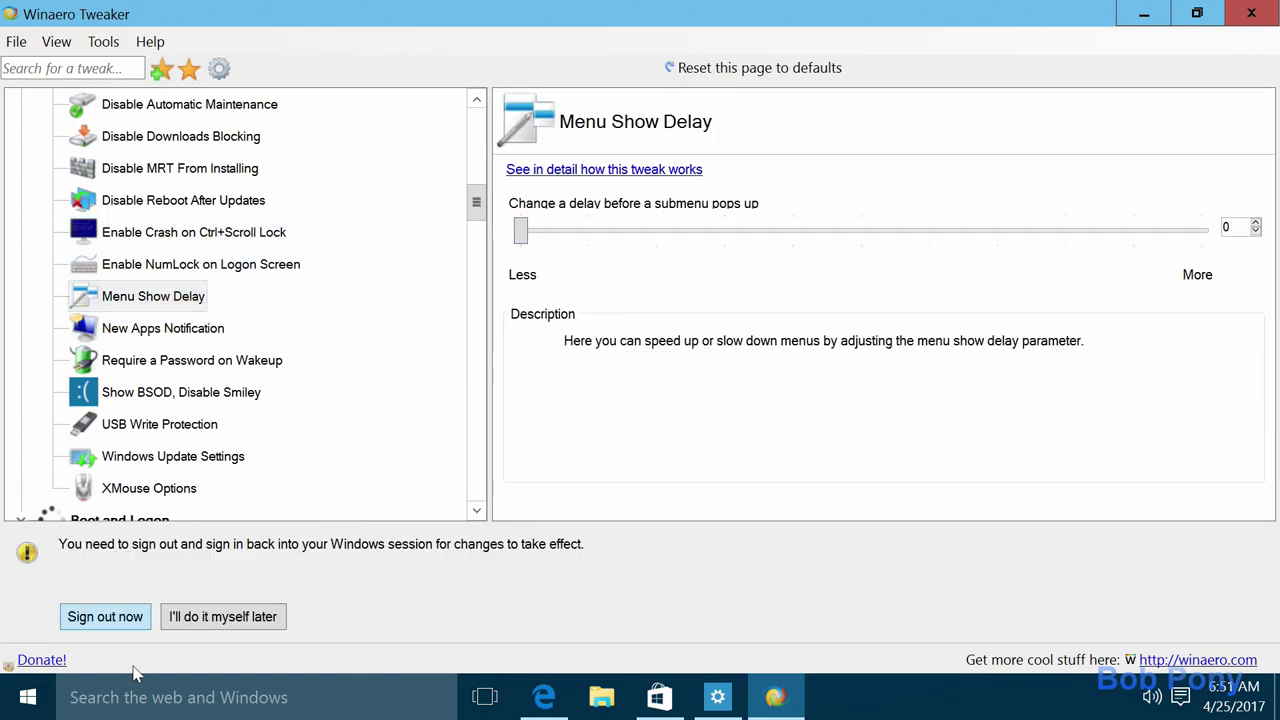
left_click(240, 624)
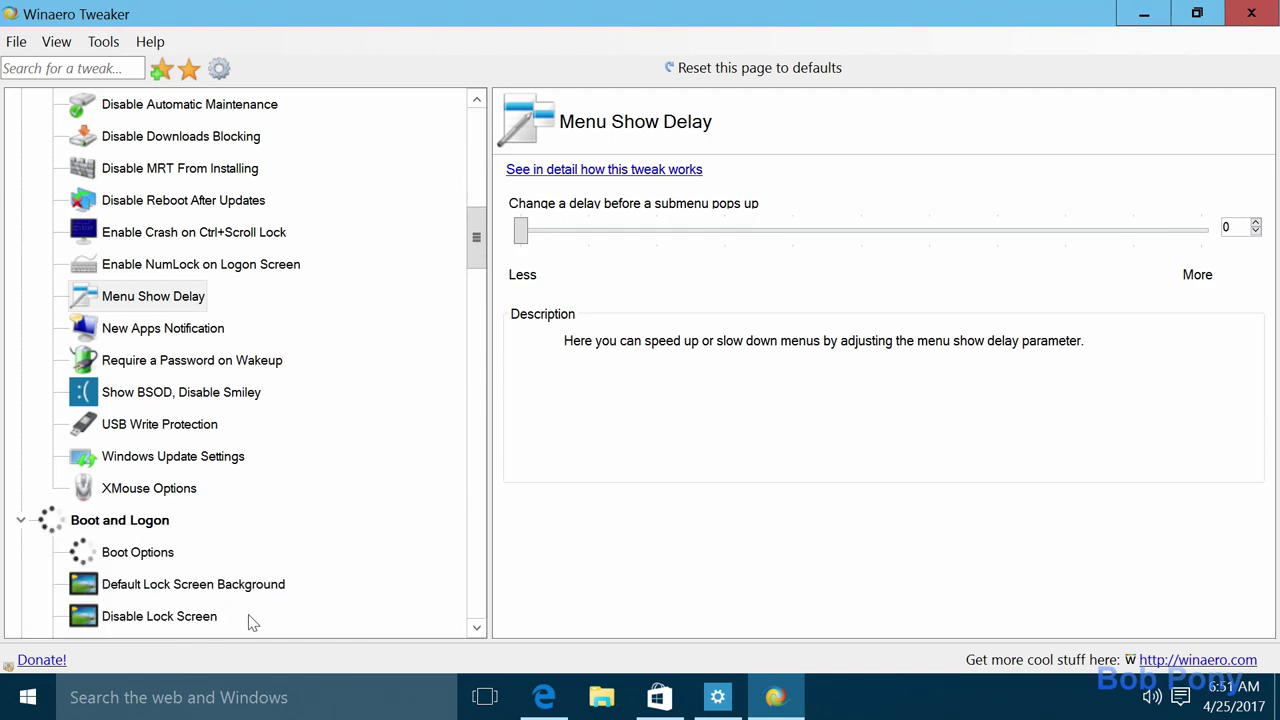
right_click(895, 700)
left_click(637, 598)
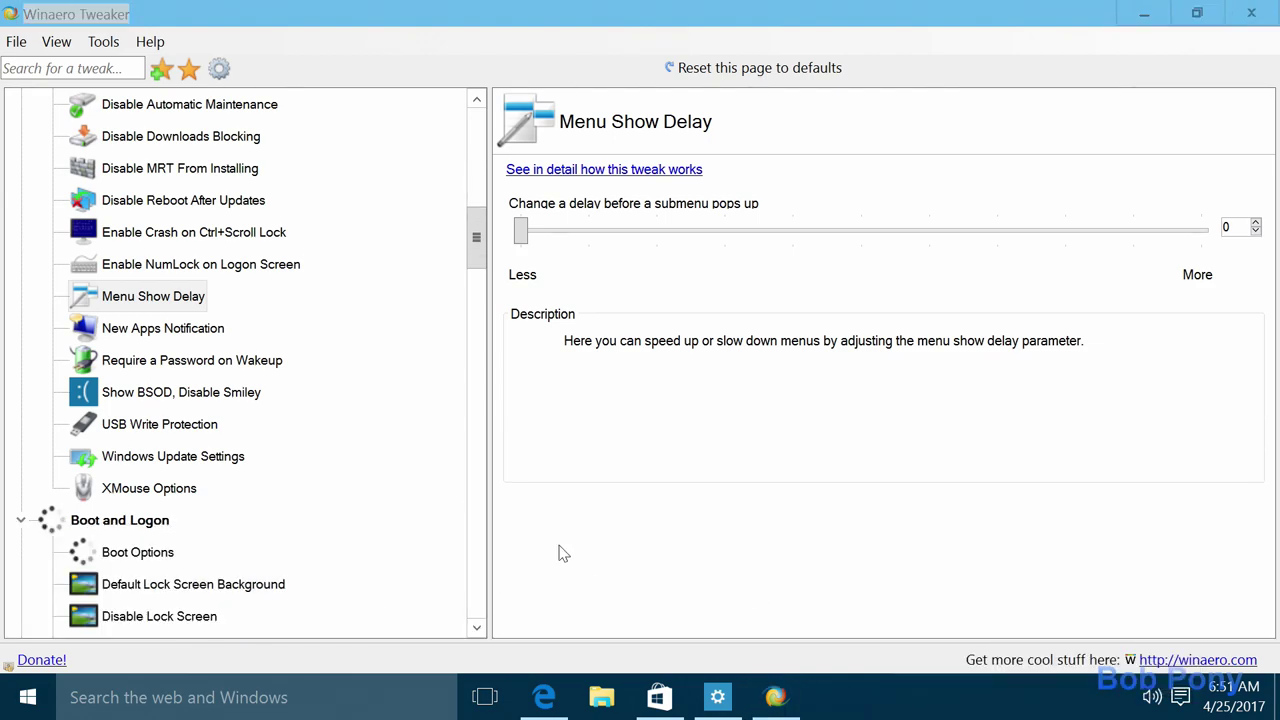
- Disable the Lock Screen in the Boot and Logon tweaks
scroll(200, 517, "down", 3)
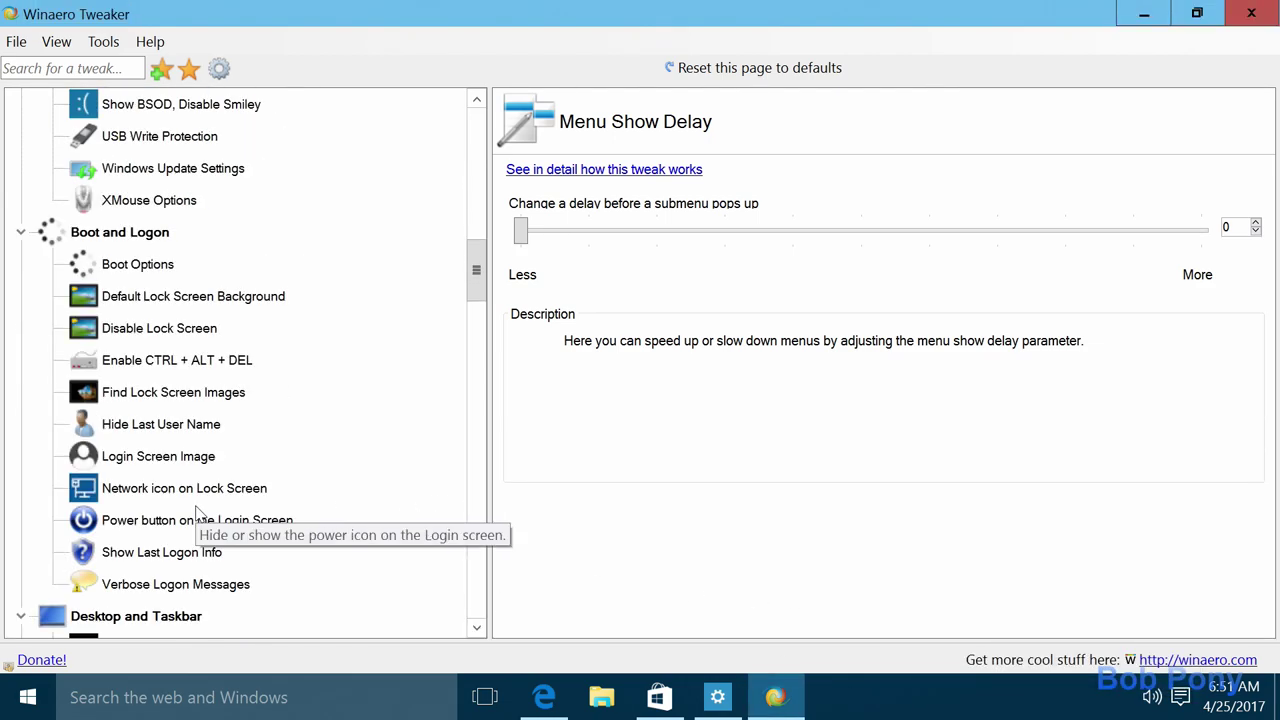
left_click(176, 338)
left_click(553, 205)
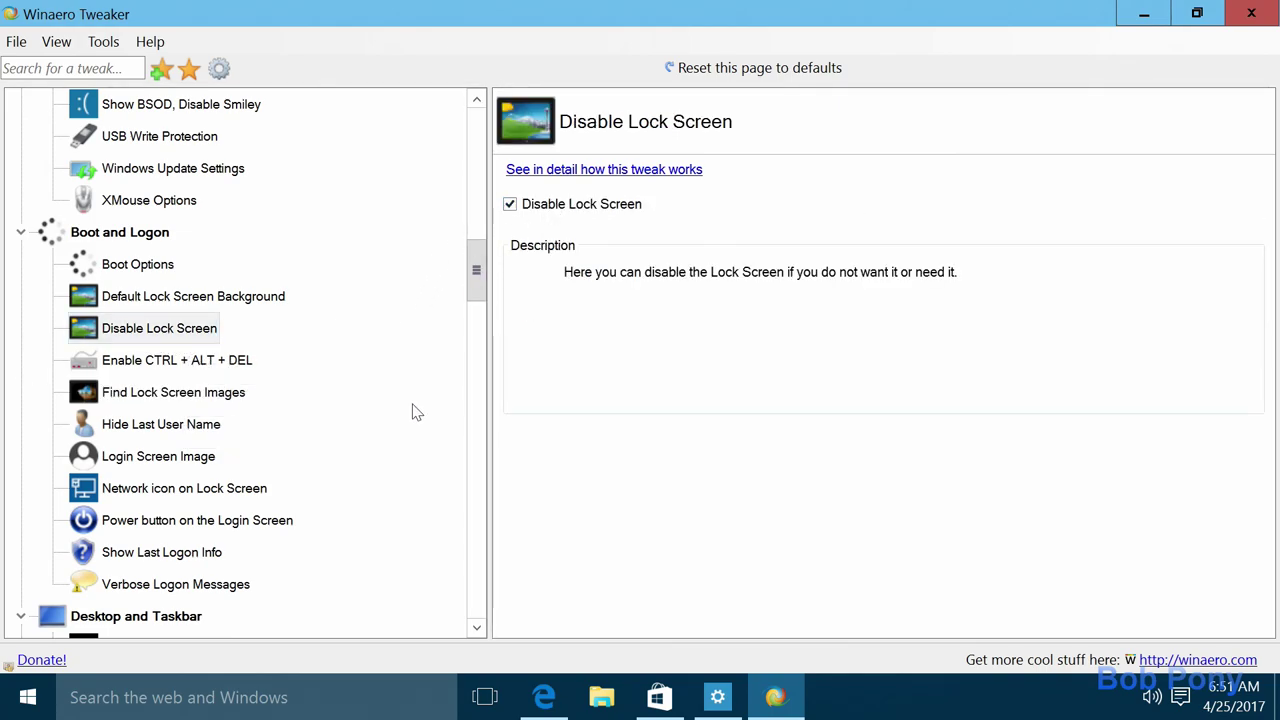
- Disable the Network icon on the Lock Screen and postpone signing out
left_click(176, 486)
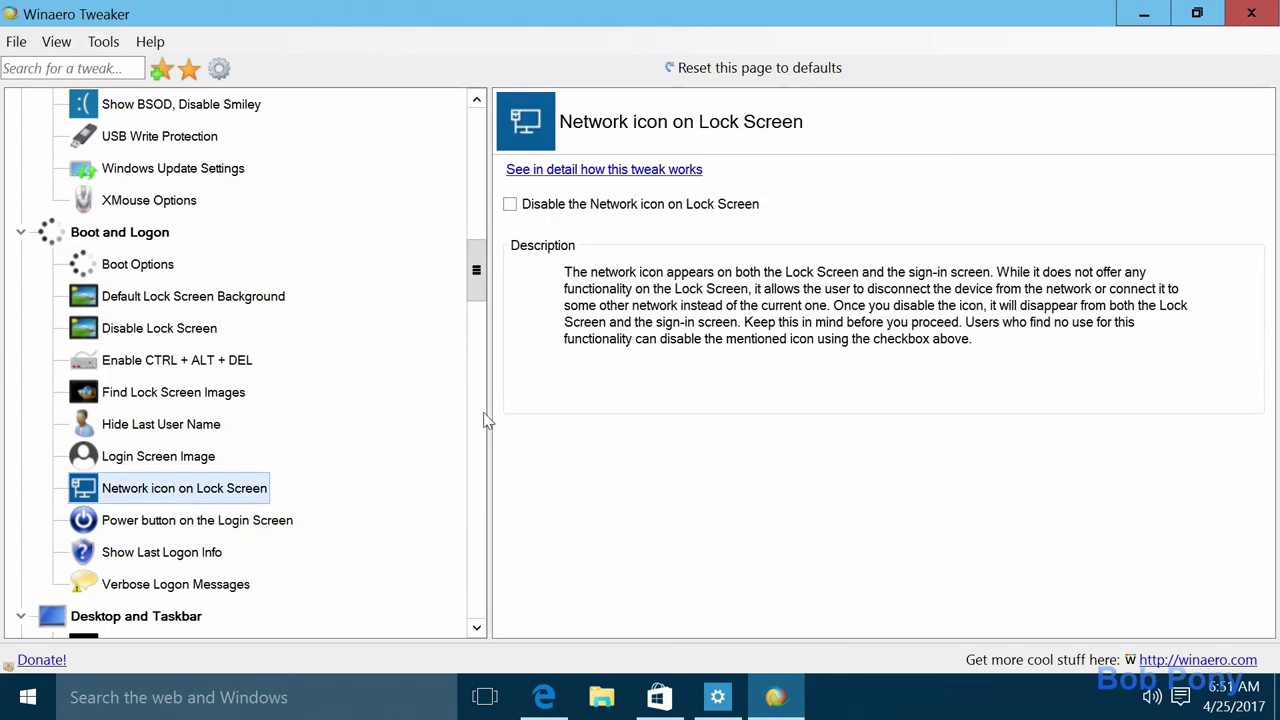
left_click(515, 205)
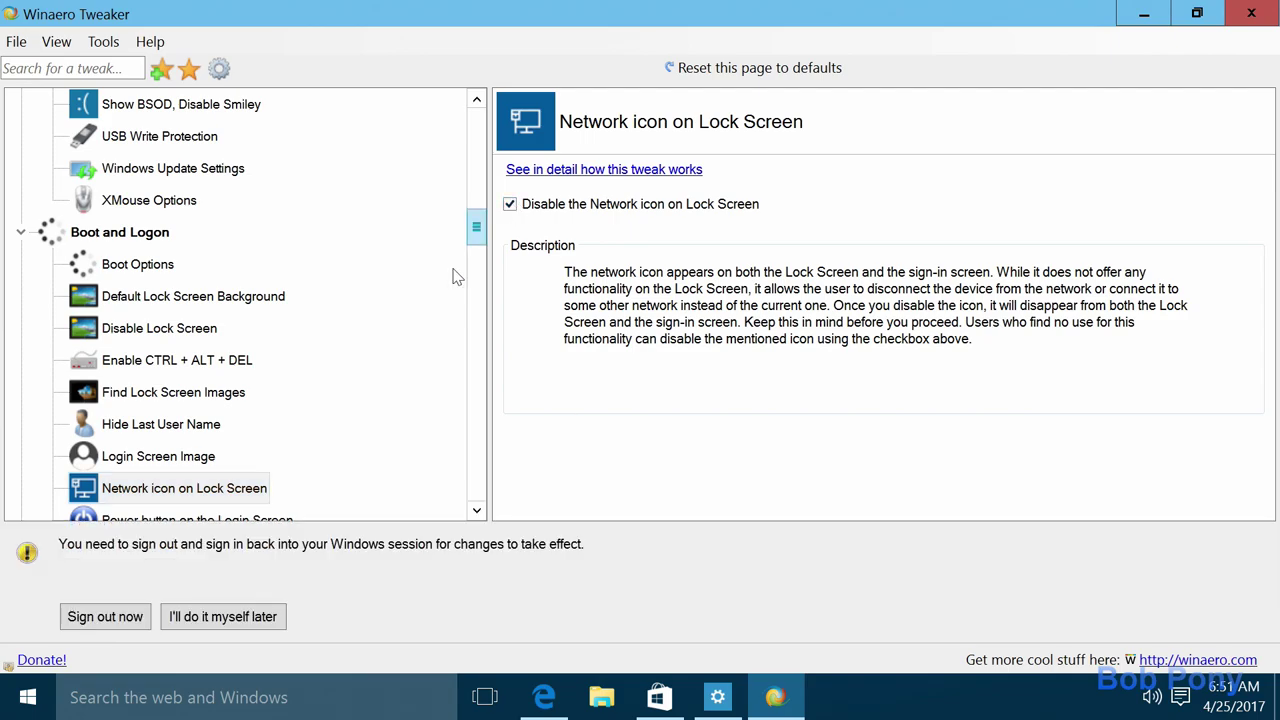
left_click(268, 620)
- Enable verbose logon messages in the Boot and Logon tweaks
left_click(176, 584)
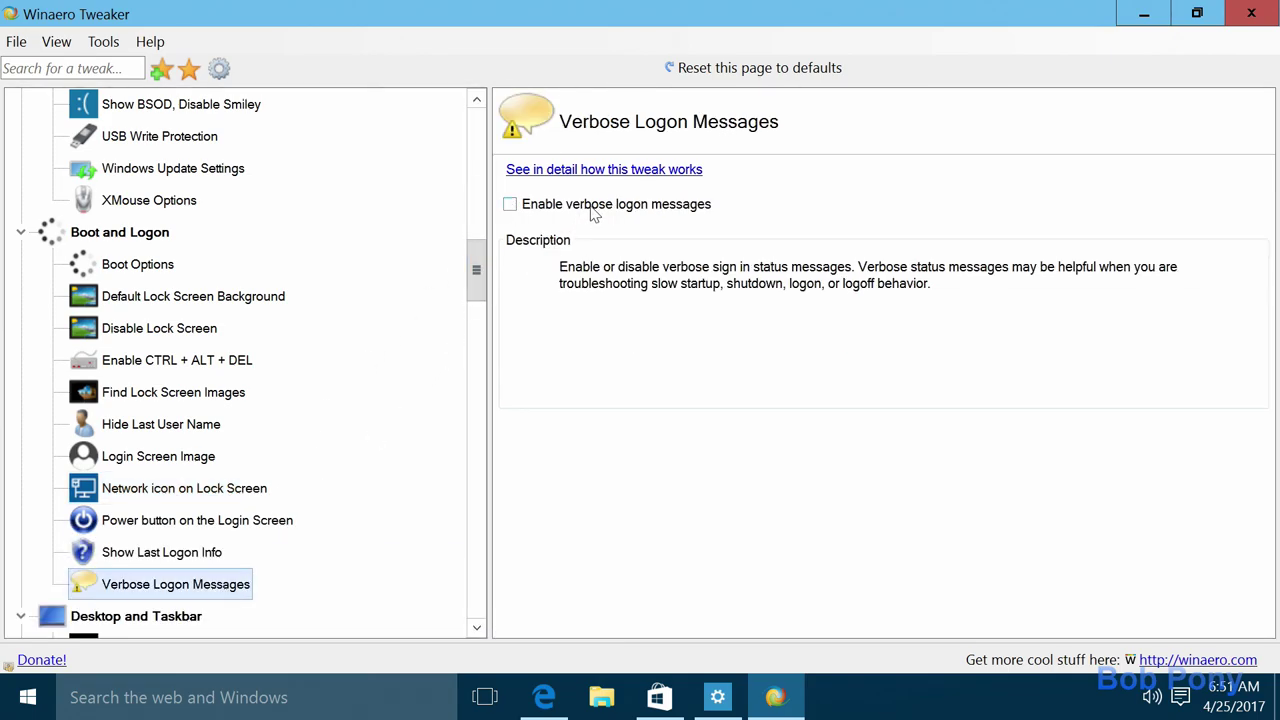
scroll(114, 350, "down", 5)
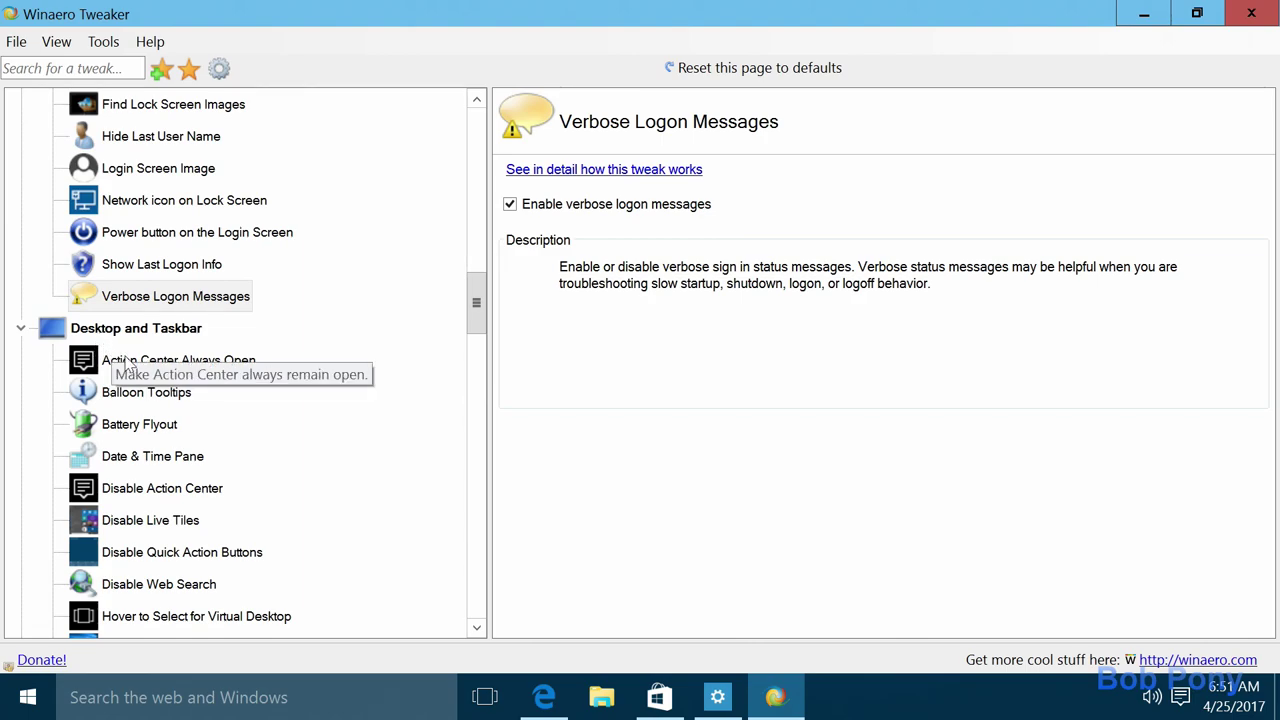
- Review the Desktop and Taskbar tweaks for Battery Flyout, Balloon Tooltips, Action Center Always Open, Date & Time Pane, and Disable Action Center
left_click(325, 226)
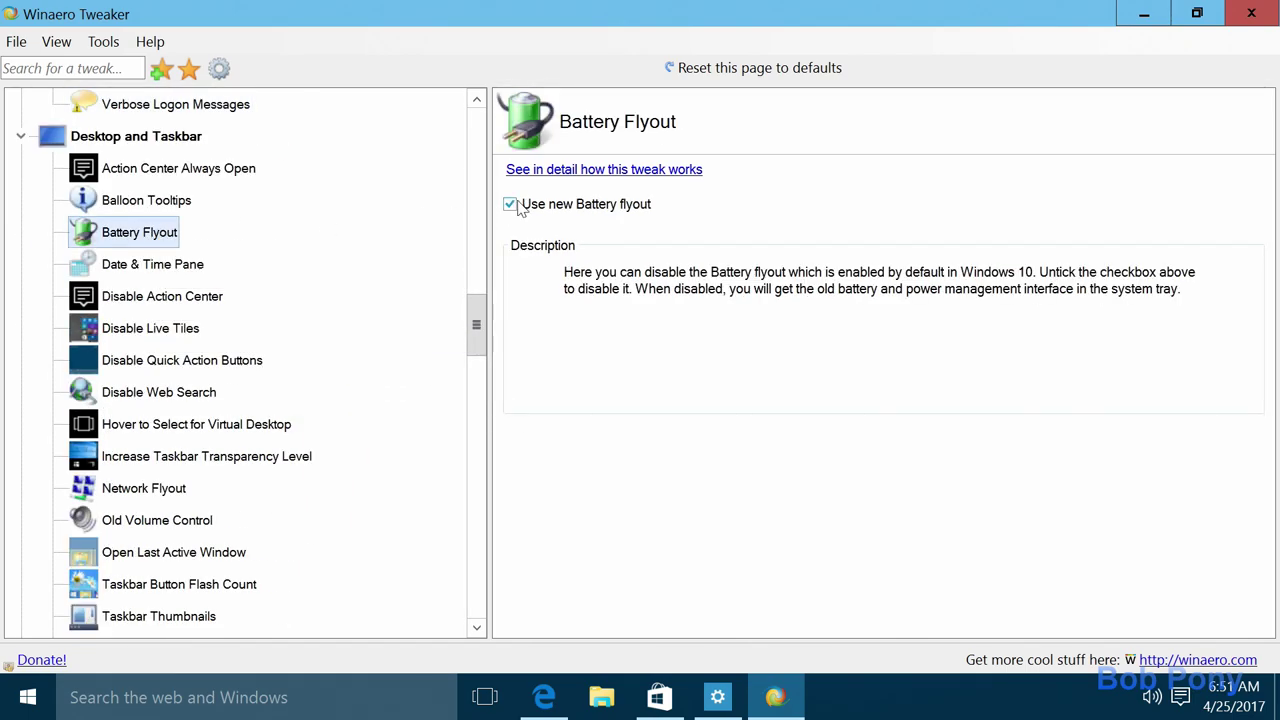
left_click(262, 199)
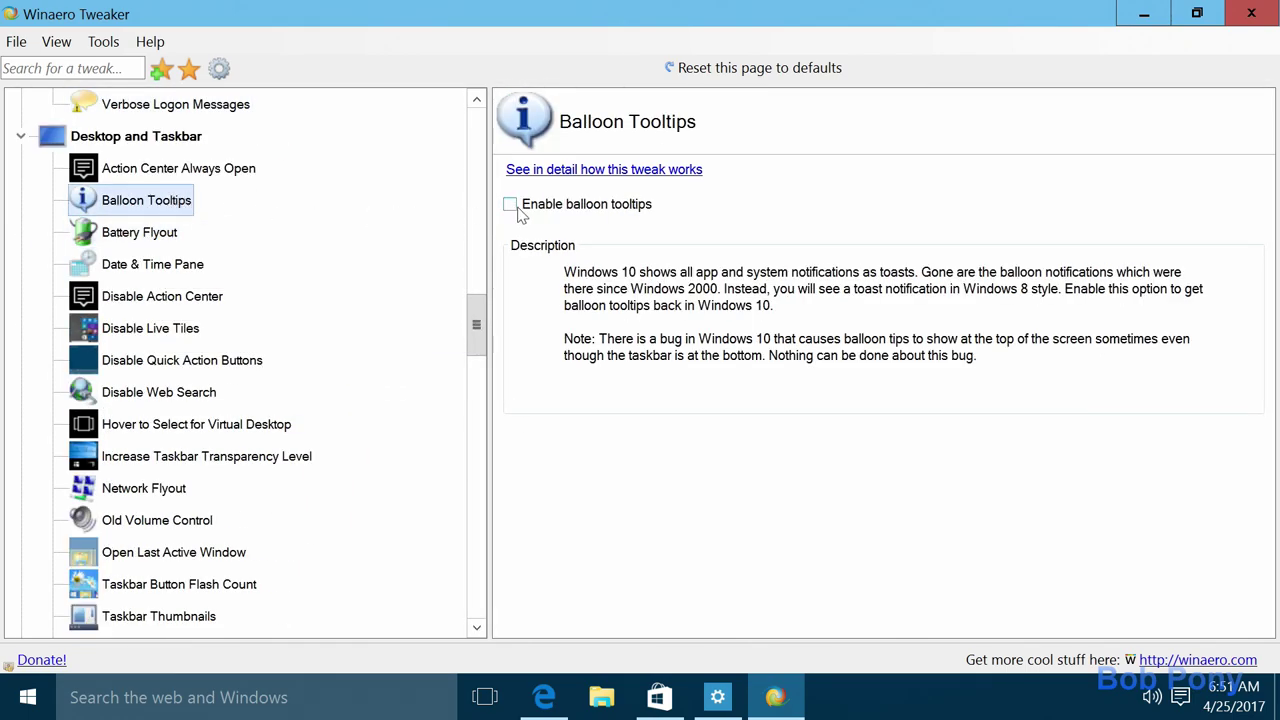
left_click(192, 172)
left_click(181, 270)
left_click(186, 297)
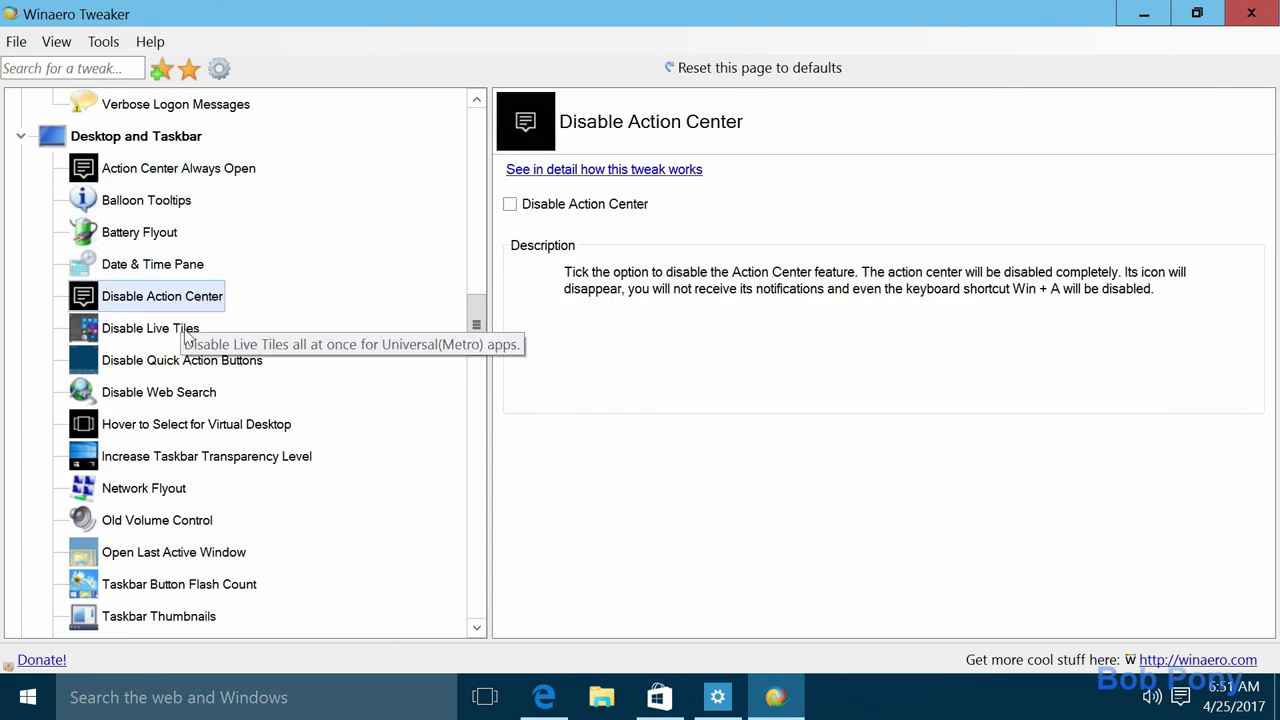
- Disable Live Tiles in the Desktop and Taskbar tweaks and postpone signing out
left_click(186, 330)
left_click(547, 210)
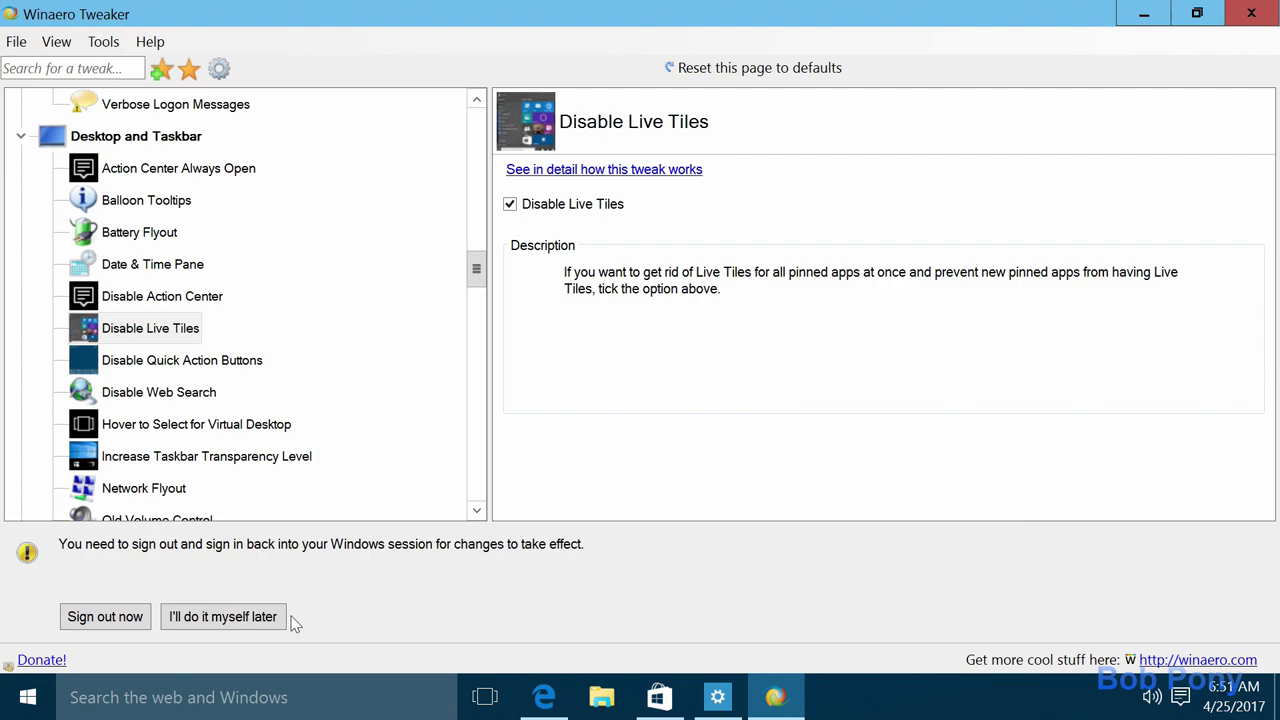
left_click(240, 617)
- Check the web search, quick action, taskbar transparency, and last active window tweaks, and enable the old volume control
left_click(230, 395)
left_click(228, 372)
left_click(210, 456)
left_click(175, 552)
left_click(165, 522)
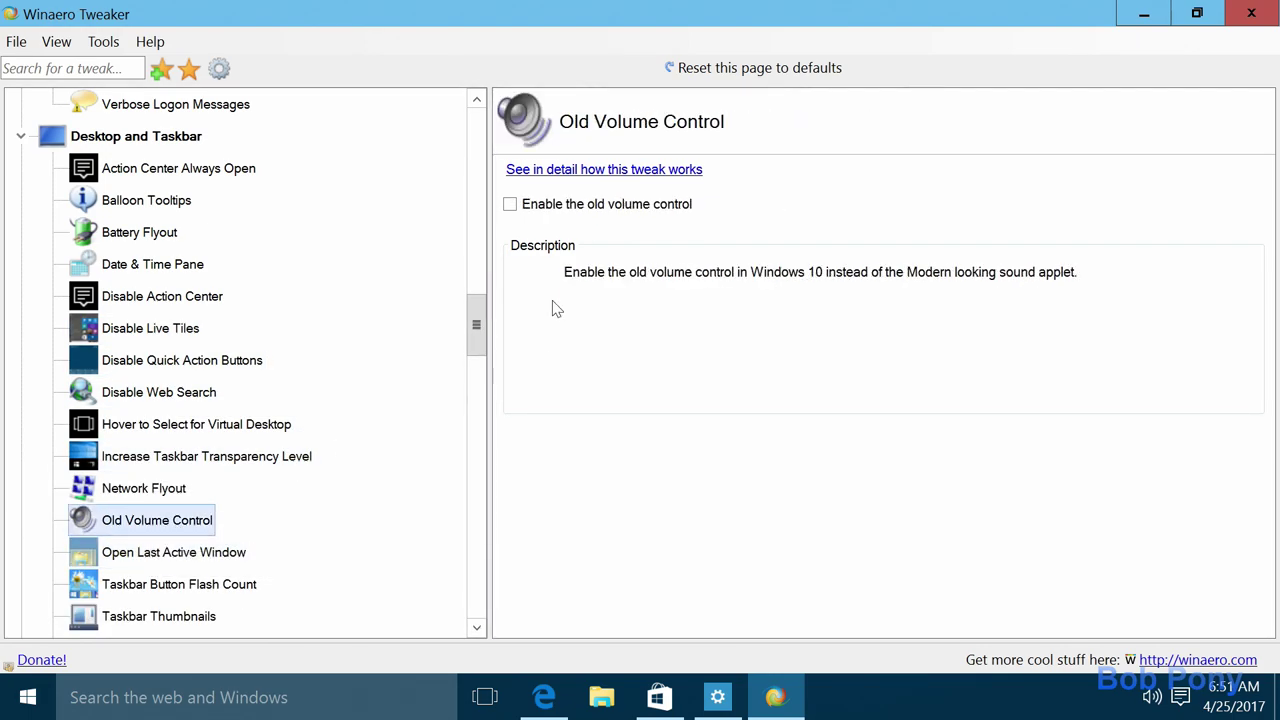
left_click(609, 206)
- Turn on the Windows version display on the desktop, and sign out and back in to apply it
scroll(278, 468, "down", 2)
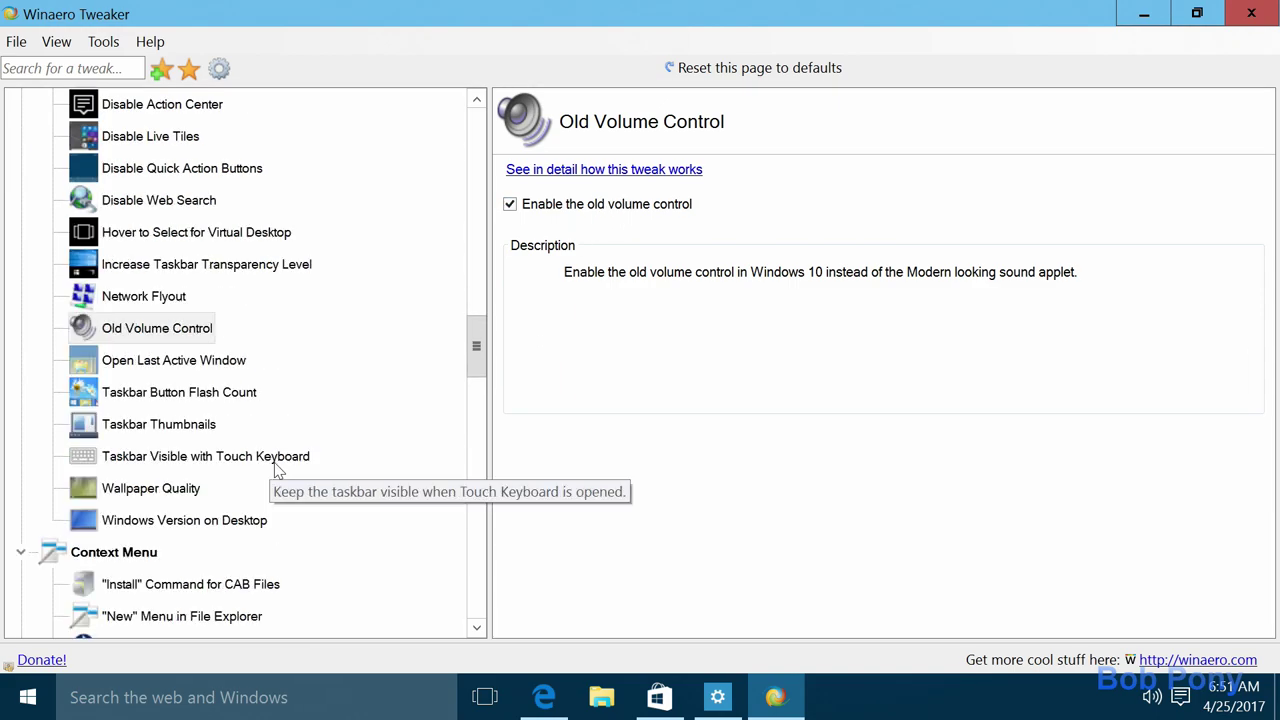
scroll(166, 495, "down", 1)
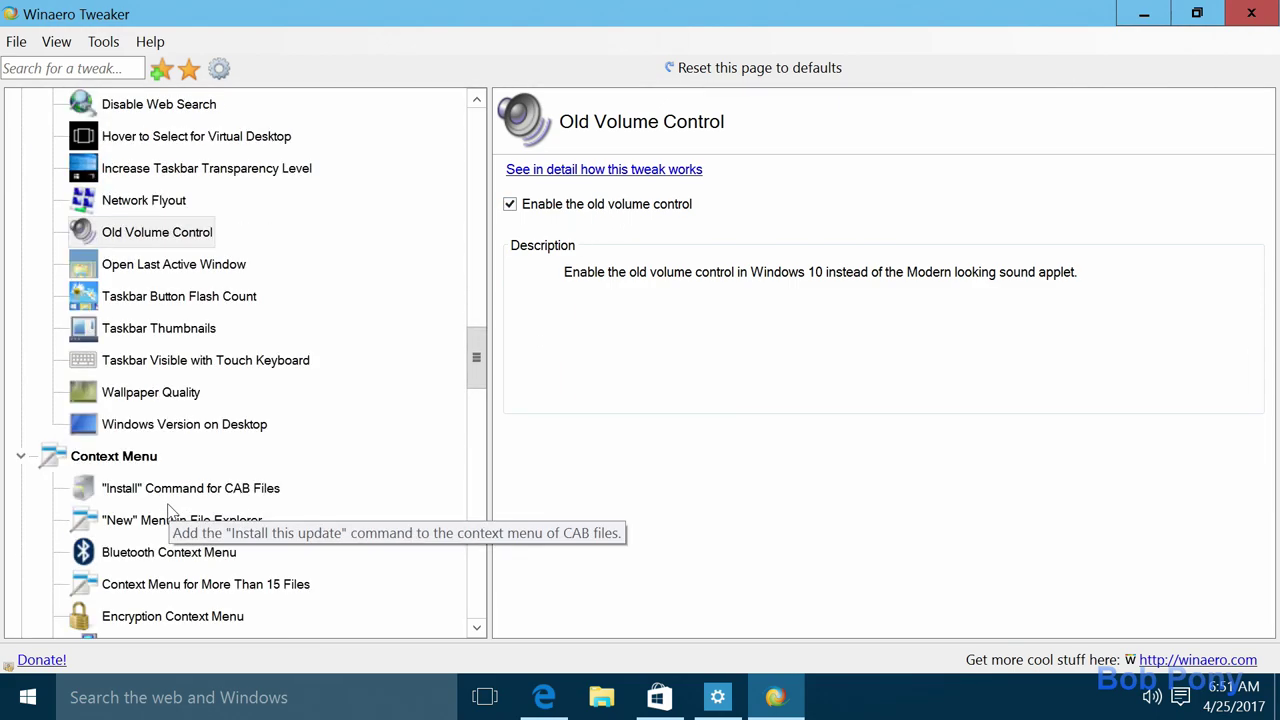
left_click(170, 428)
left_click(636, 206)
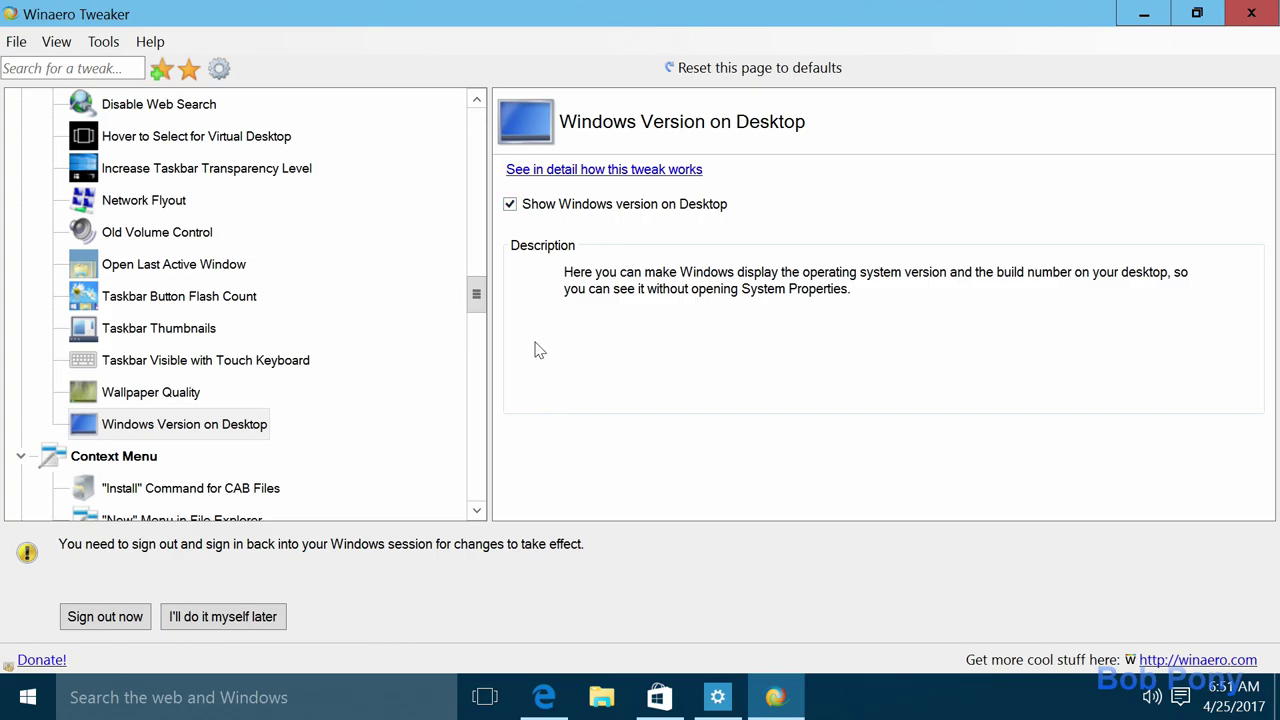
left_click(105, 617)
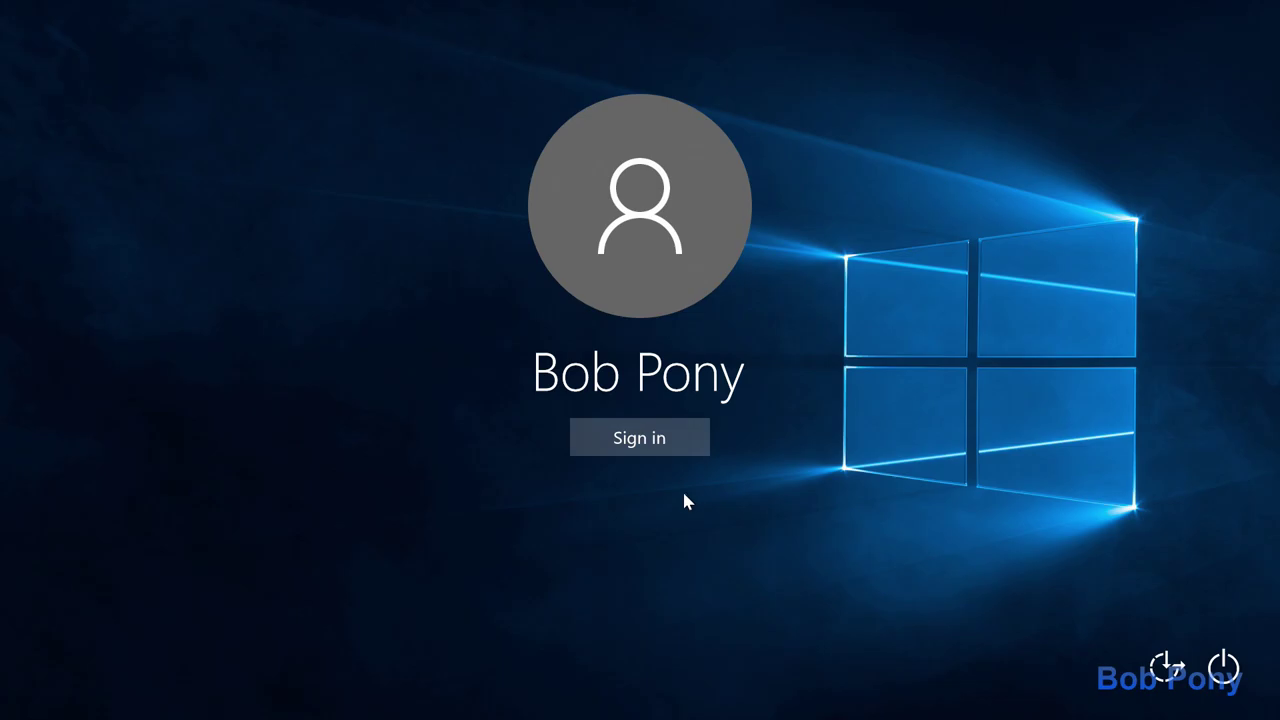
left_click(639, 437)
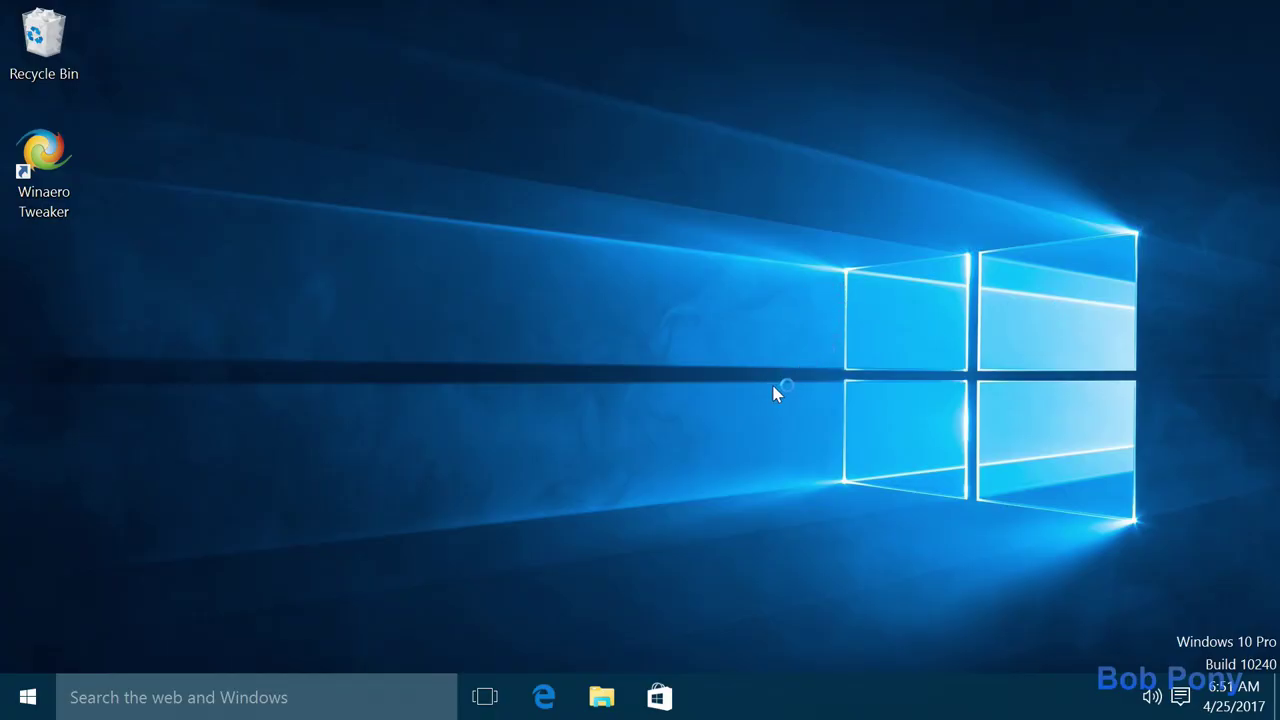
- Examine the volume control, the date and time pane, and the notifications from the taskbar's system tray
left_click(1150, 697)
left_click(1240, 690)
left_click(1240, 690)
left_click(1155, 700)
left_click(1176, 698)
left_click(1176, 698)
left_click(1160, 700)
left_click(1181, 698)
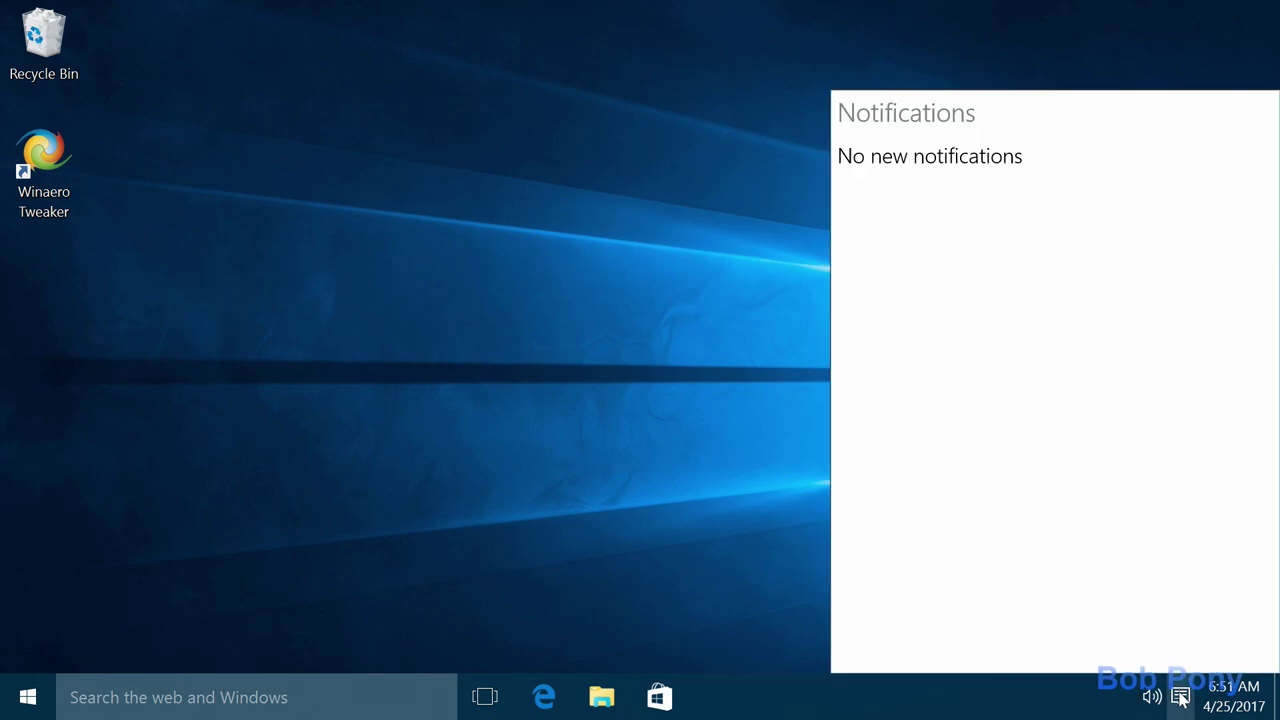
- Dismiss the notifications, view Quick access in File Explorer, and close its window
left_click(640, 570)
left_click(601, 697)
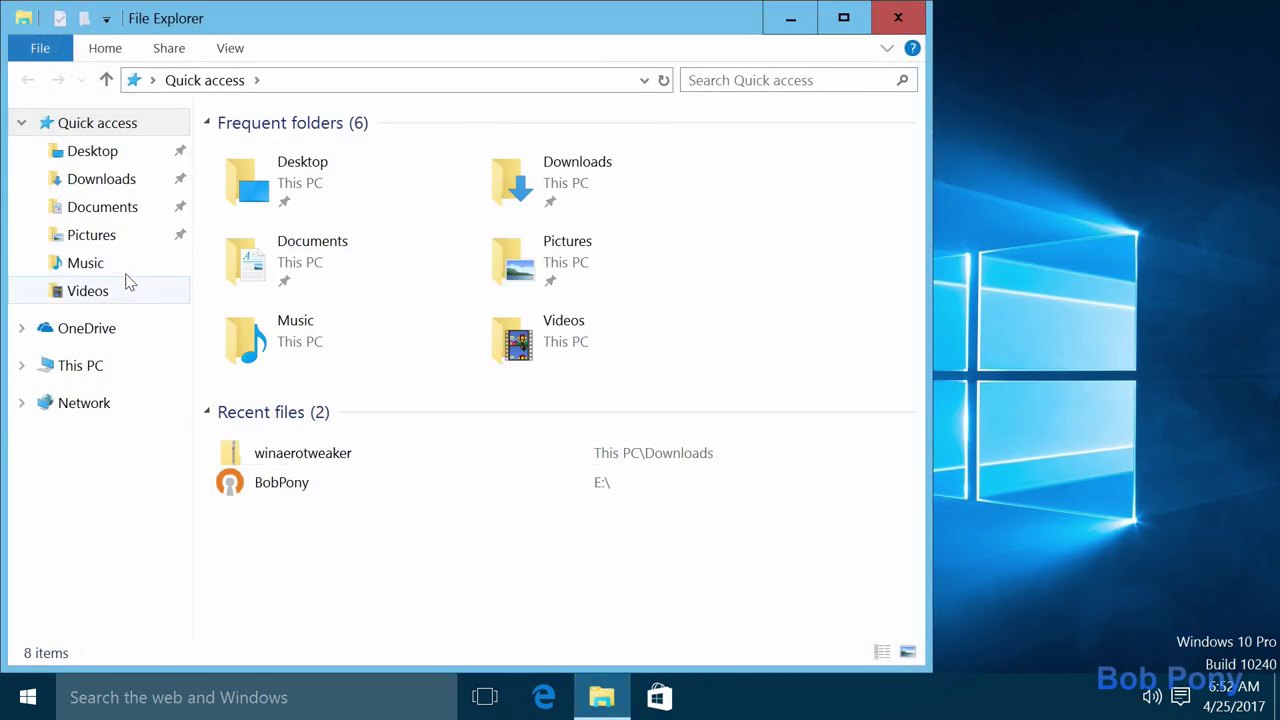
left_click(898, 17)
- Reopen Winaero Tweaker and go to the Context Menu tweaks
double_click(46, 165)
left_click(762, 407)
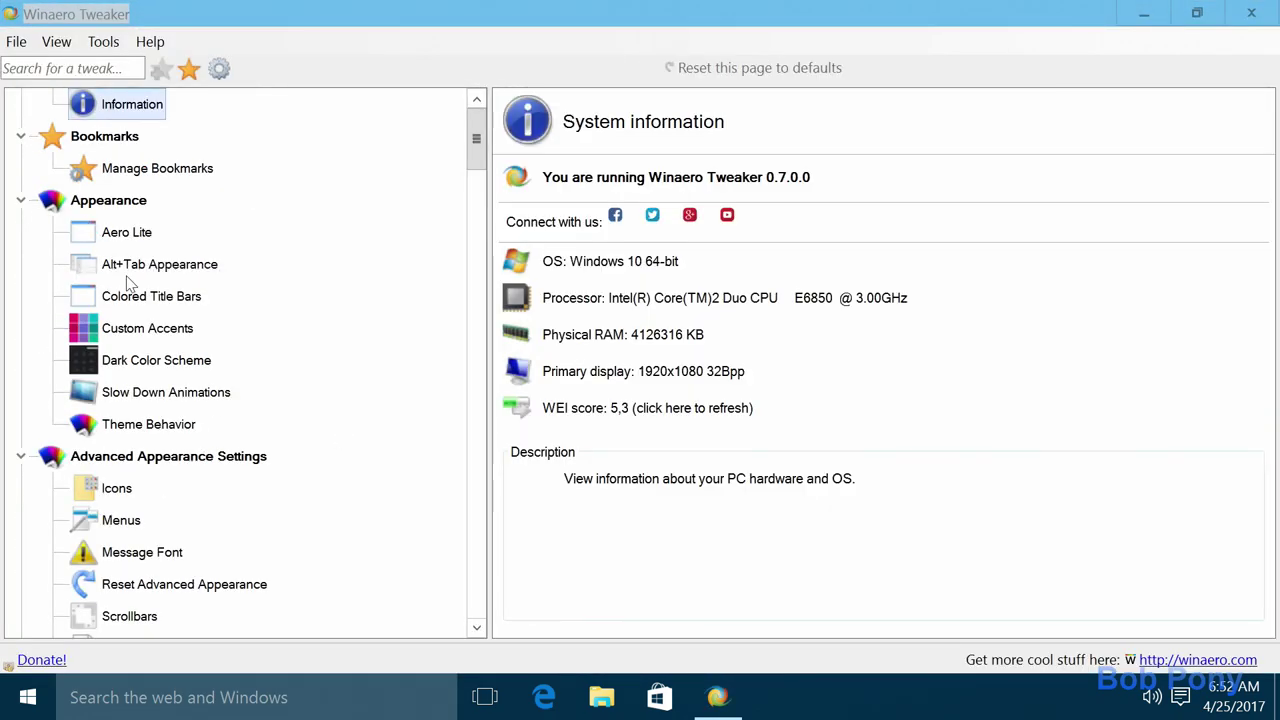
scroll(170, 395, "down", 8)
scroll(170, 395, "down", 2)
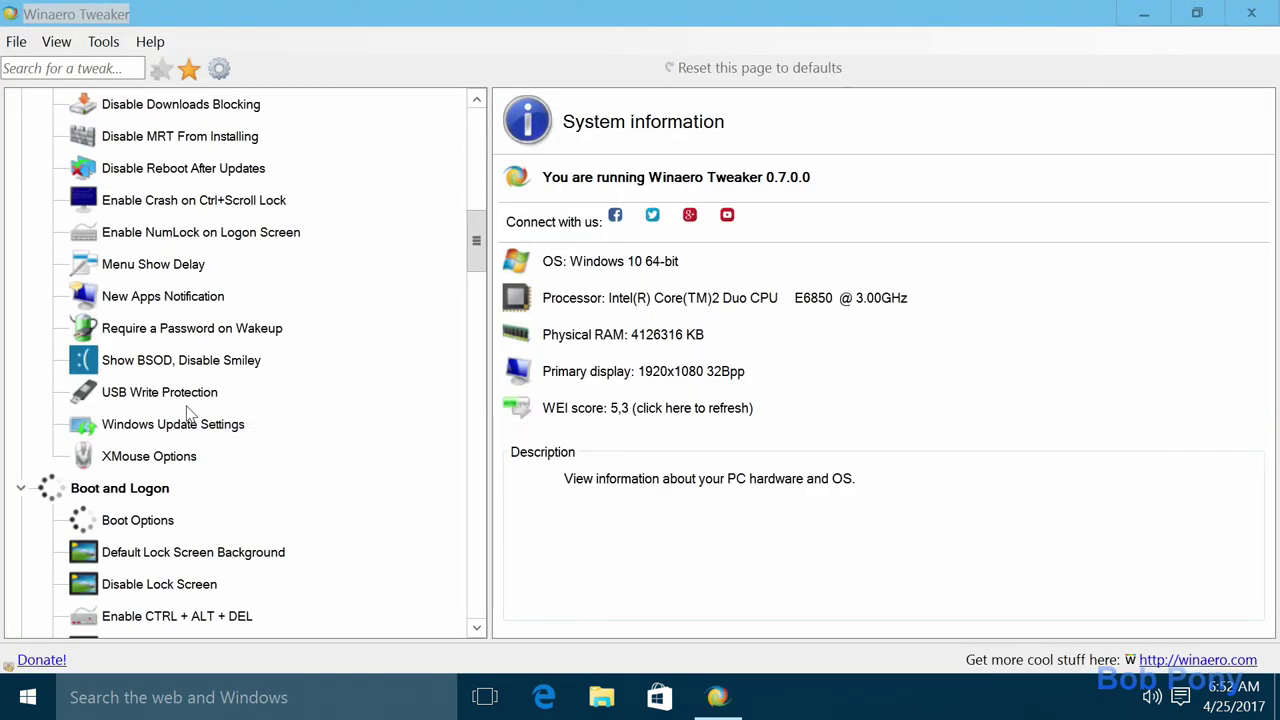
scroll(188, 415, "down", 8)
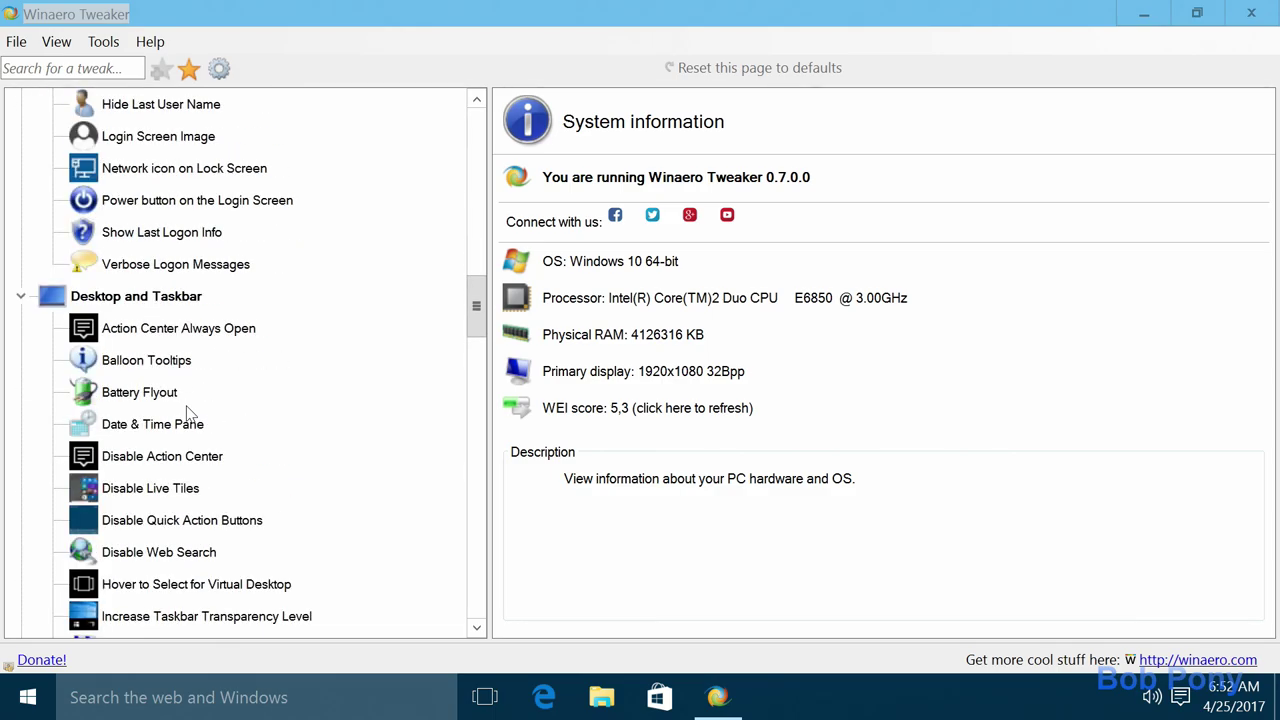
scroll(188, 415, "down", 5)
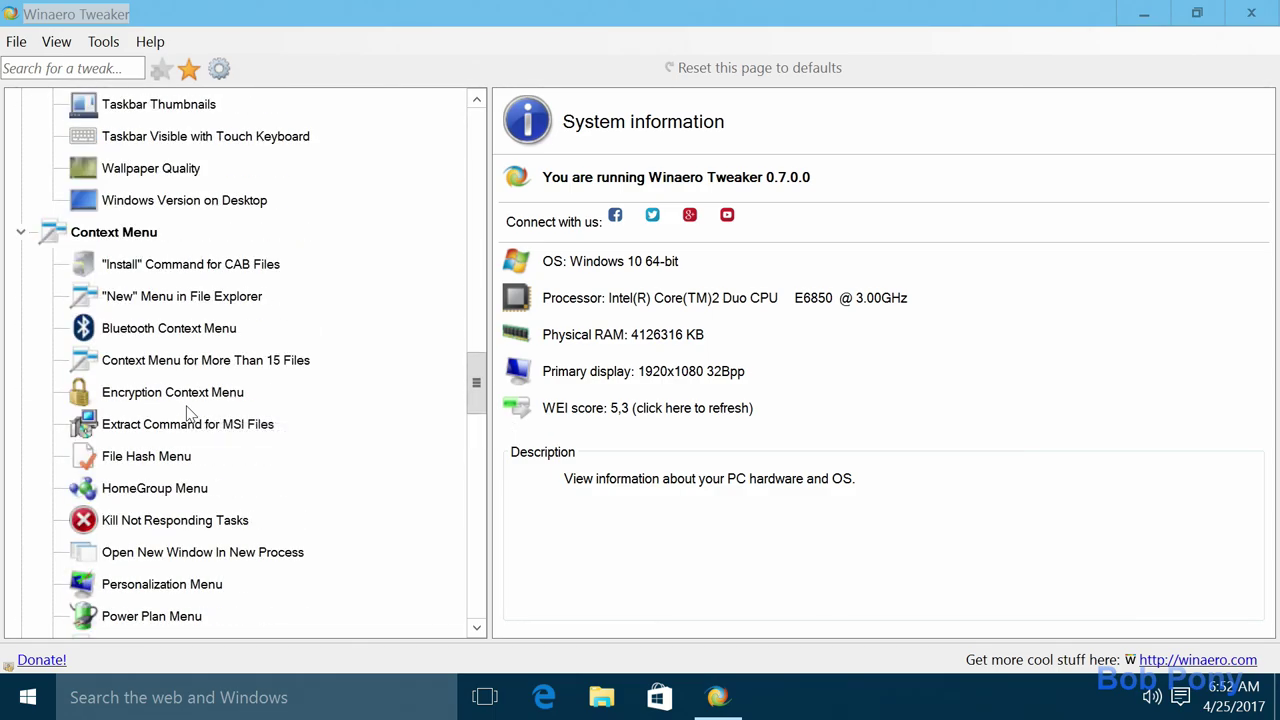
- Add "Kill Not Responding Tasks" to the Desktop context menu and review the MSI Extract, HomeGroup and Bluetooth context menu tweaks
scroll(188, 415, "down", 1)
left_click(190, 426)
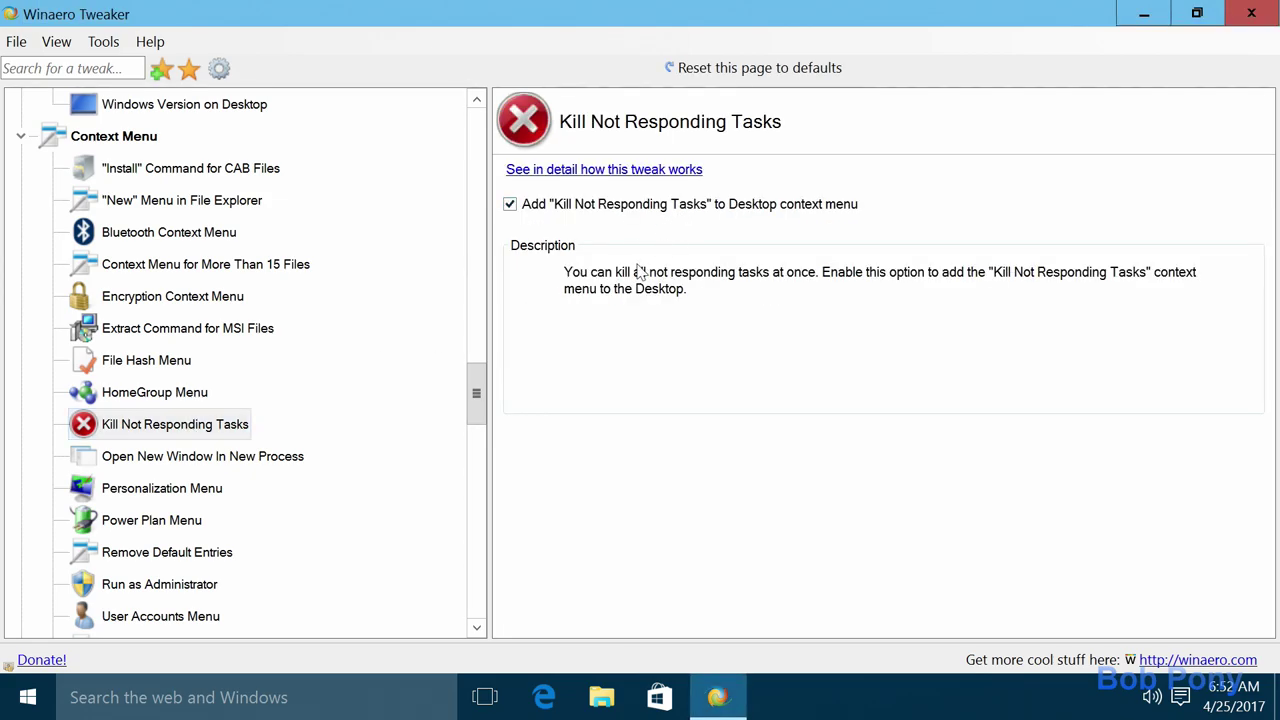
left_click(182, 330)
left_click(175, 391)
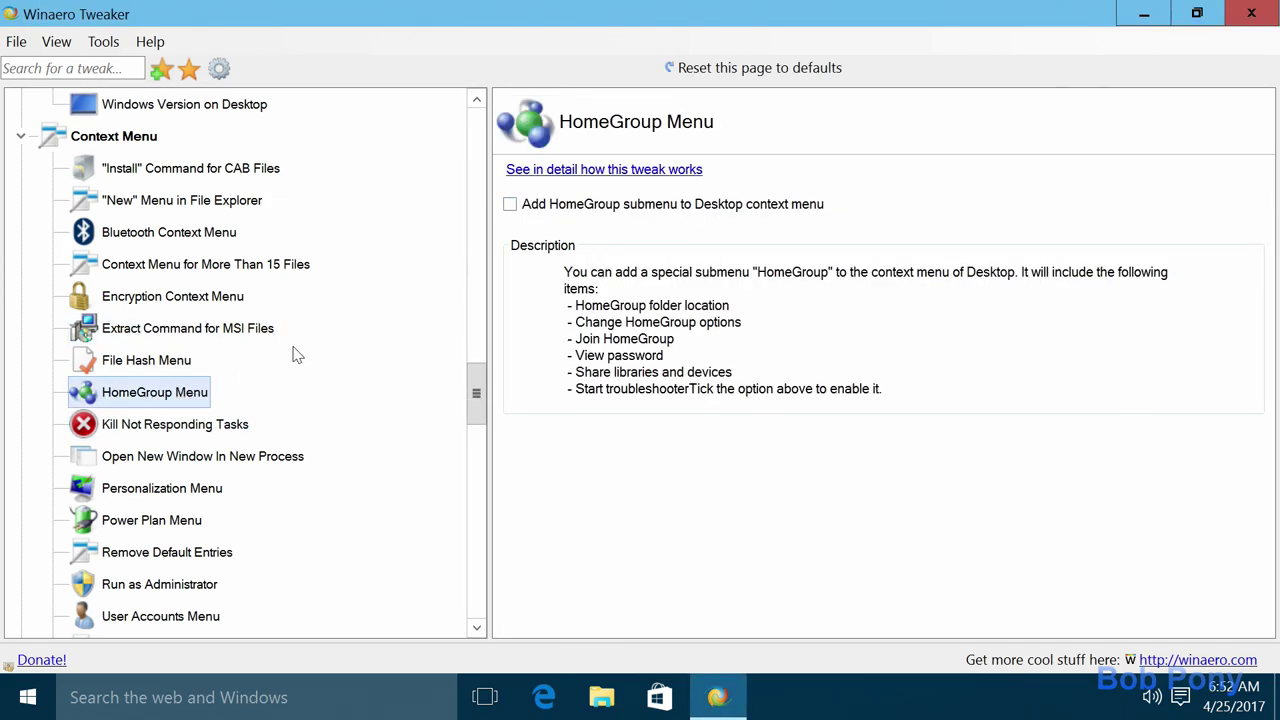
left_click(195, 330)
left_click(185, 234)
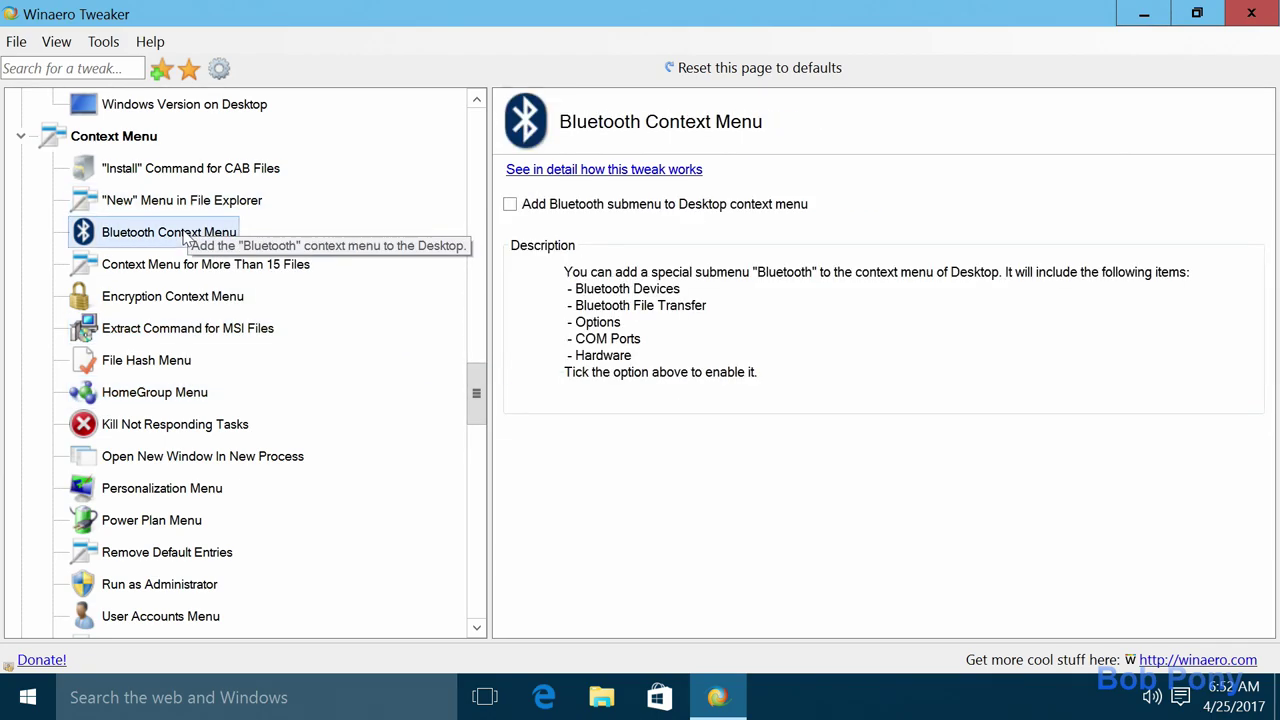
- Add *.vbs and *.bat files to File Explorer's New menu and review the Bluetooth and CAB "Install" command tweaks
left_click(200, 170)
left_click(206, 198)
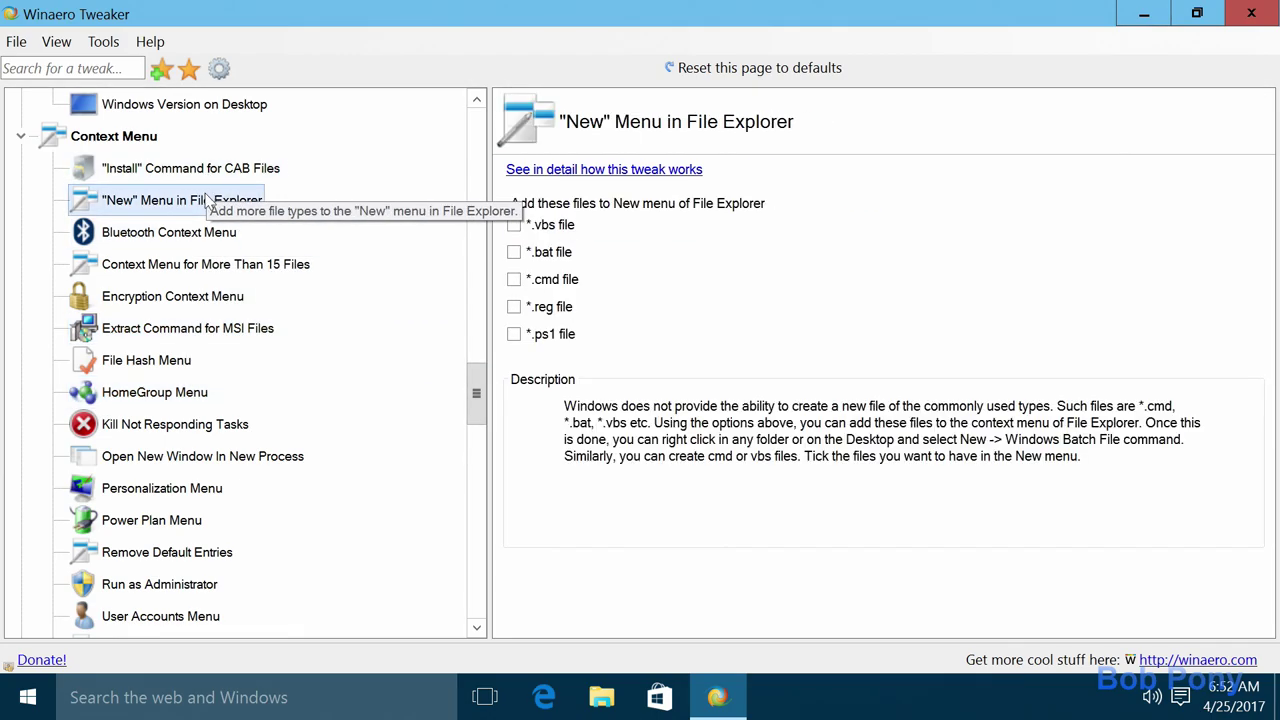
left_click(514, 226)
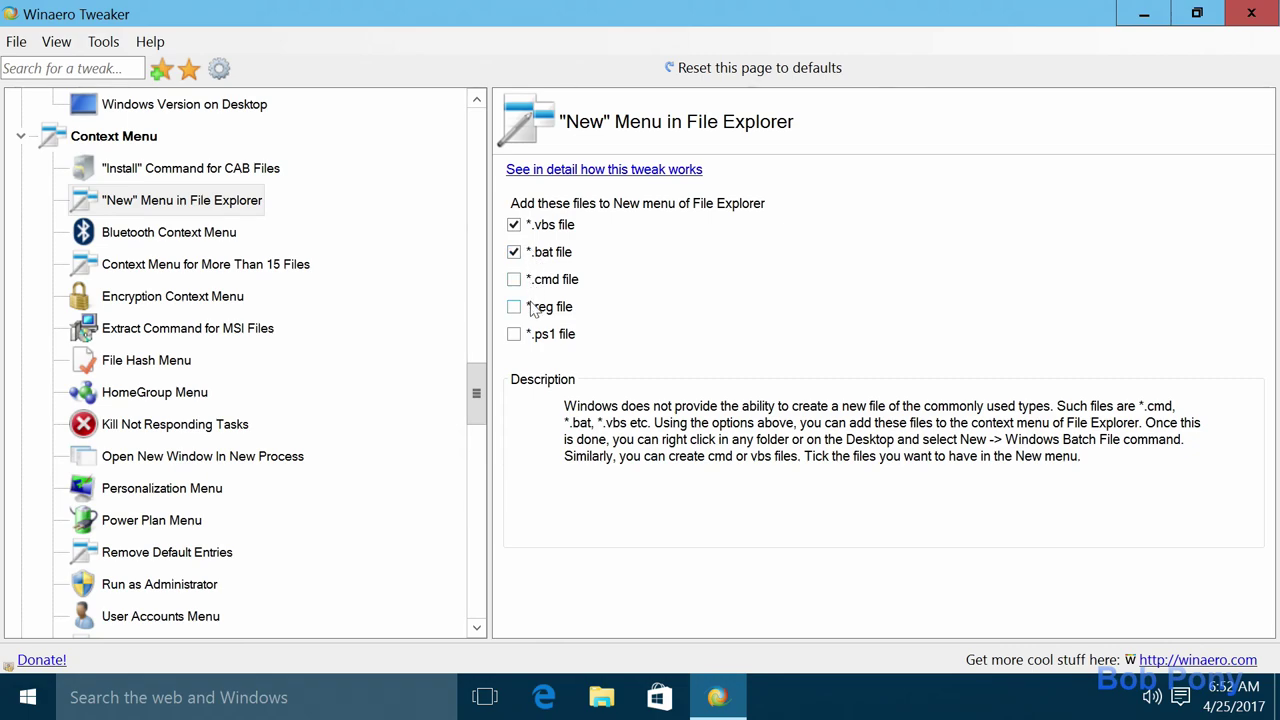
left_click(172, 234)
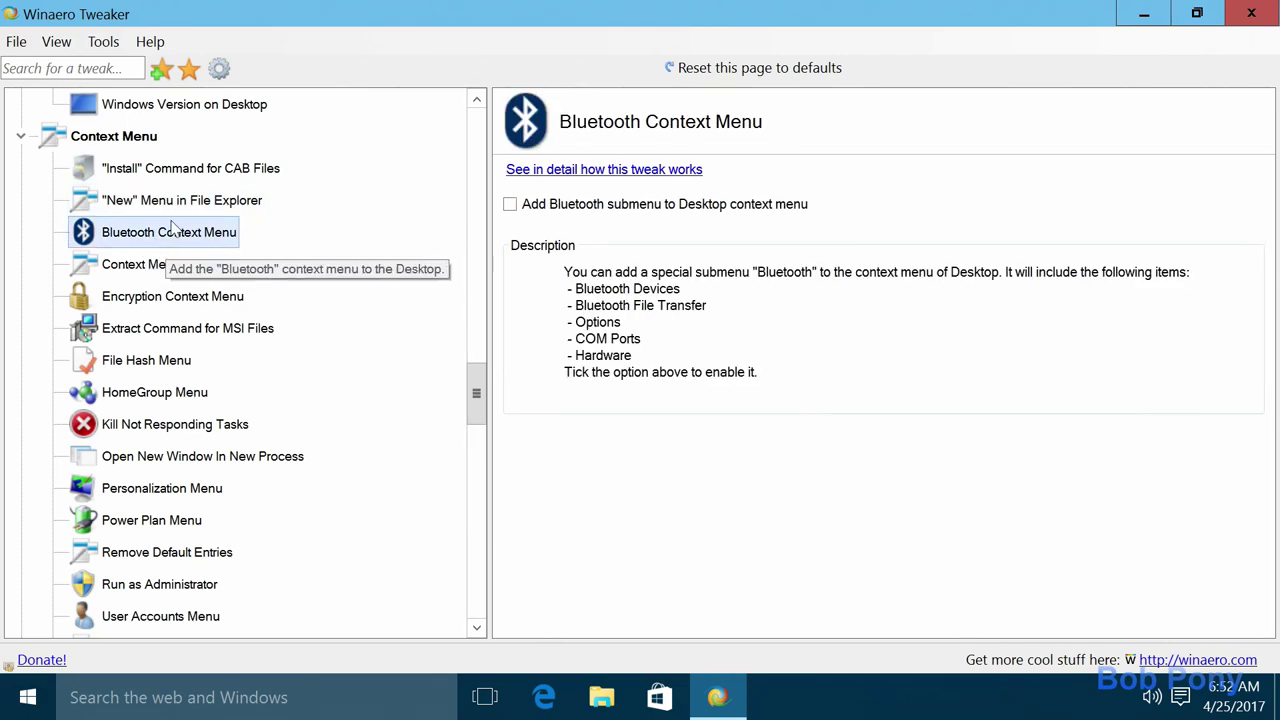
left_click(180, 170)
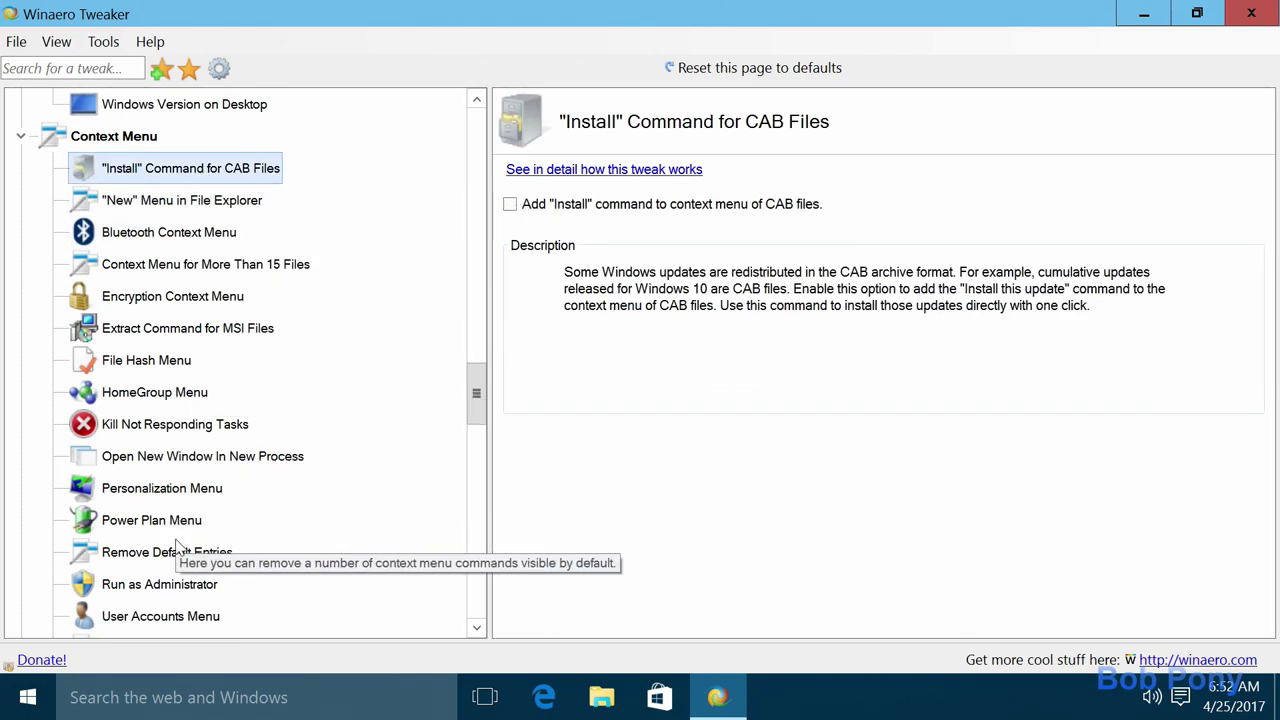
- Add "Run as administrator" to the *.msi file context menu and the User Accounts submenu to the Desktop context menu
left_click(186, 590)
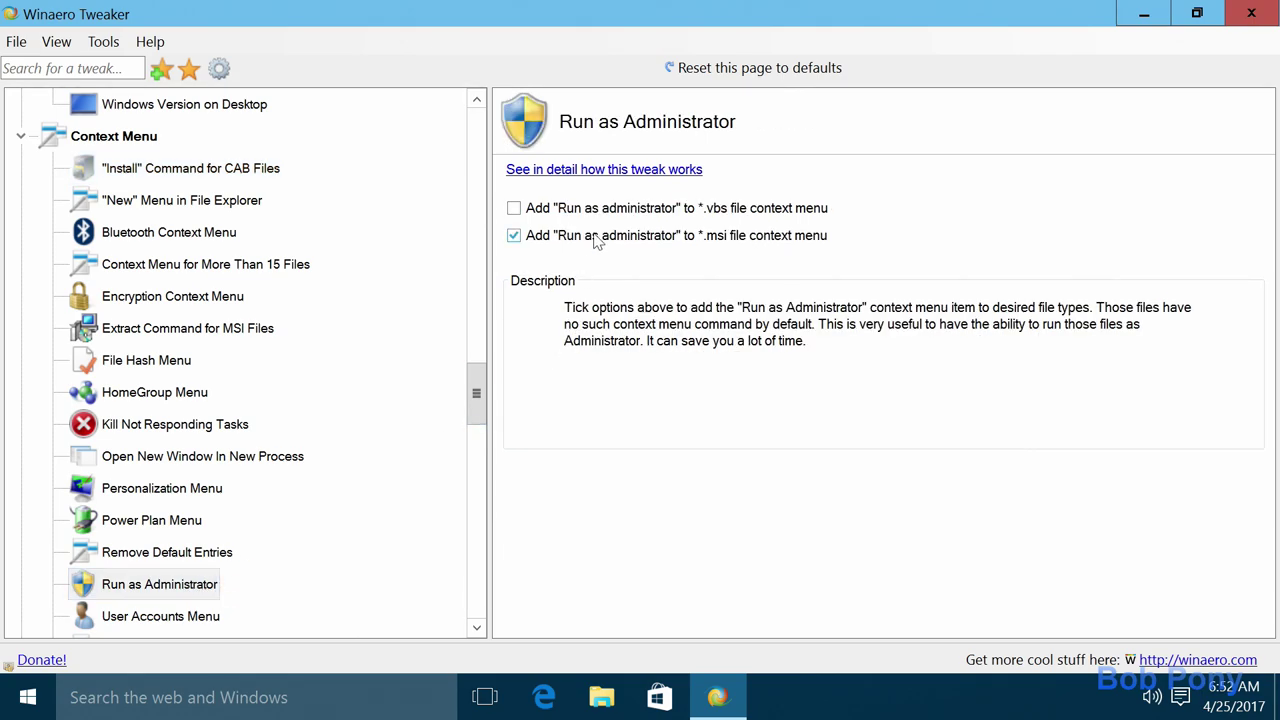
left_click(160, 614)
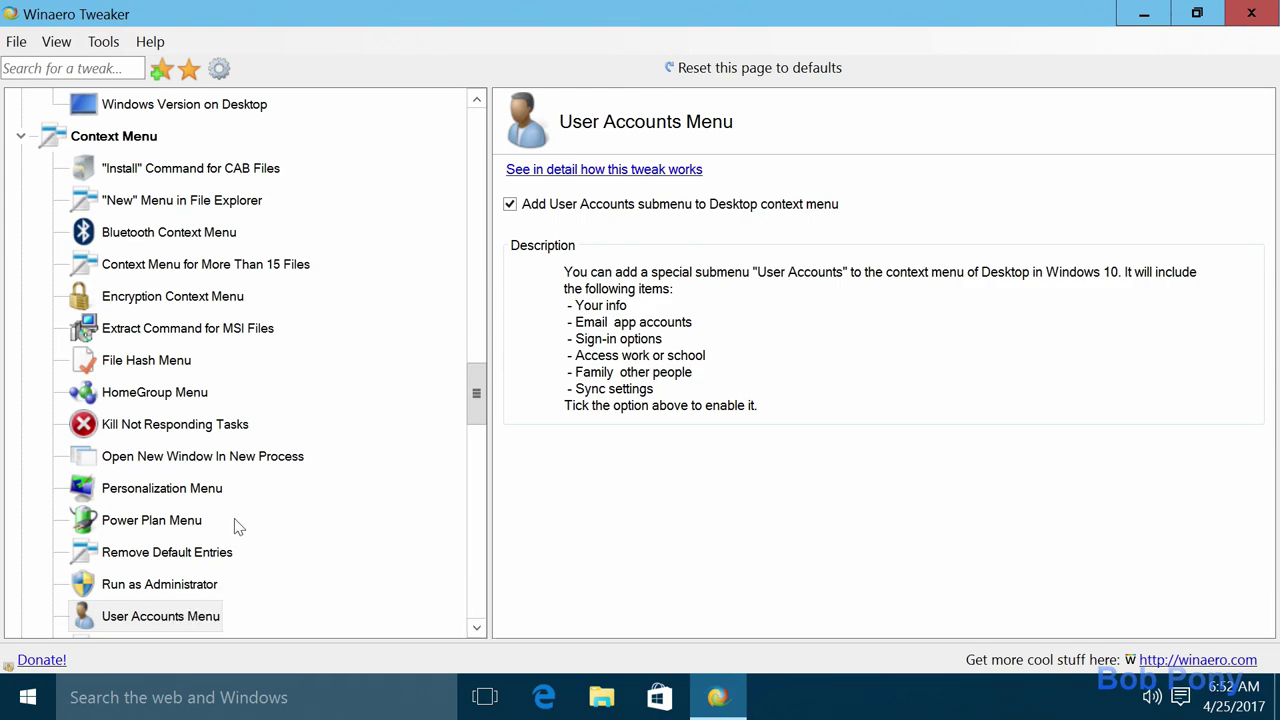
- Add the Switch Power Plan menu and the Personalization submenu to the Desktop context menu
left_click(200, 550)
left_click(190, 530)
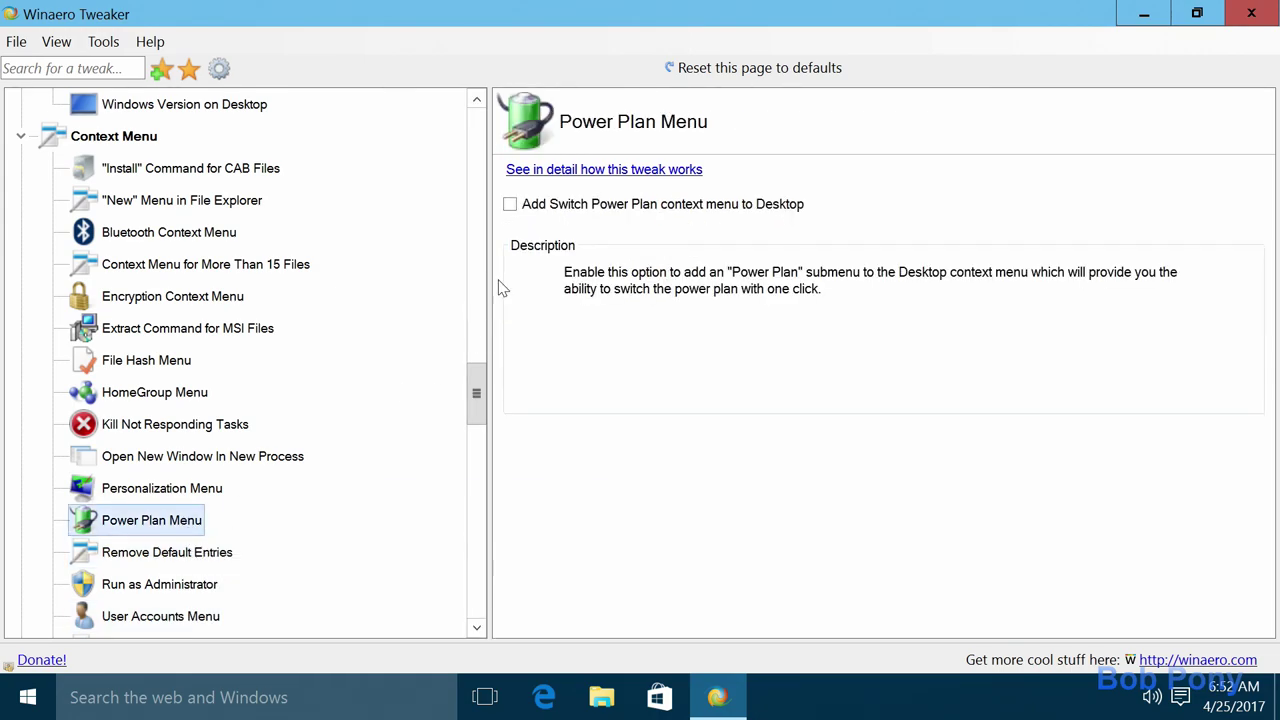
left_click(233, 487)
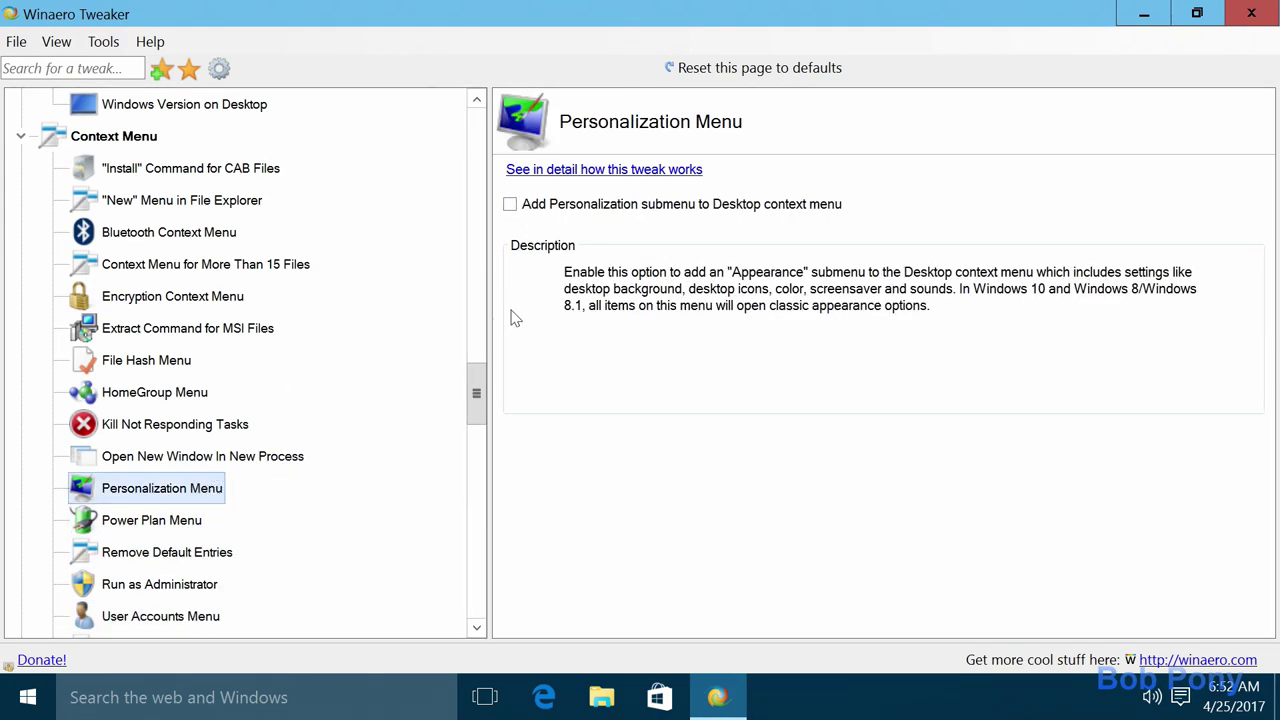
- Show the desktop, open Screen Saver Settings from the context menu's Appearance submenu, and cancel the dialog
key("super+d")
right_click(511, 564)
mouse_move(573, 540)
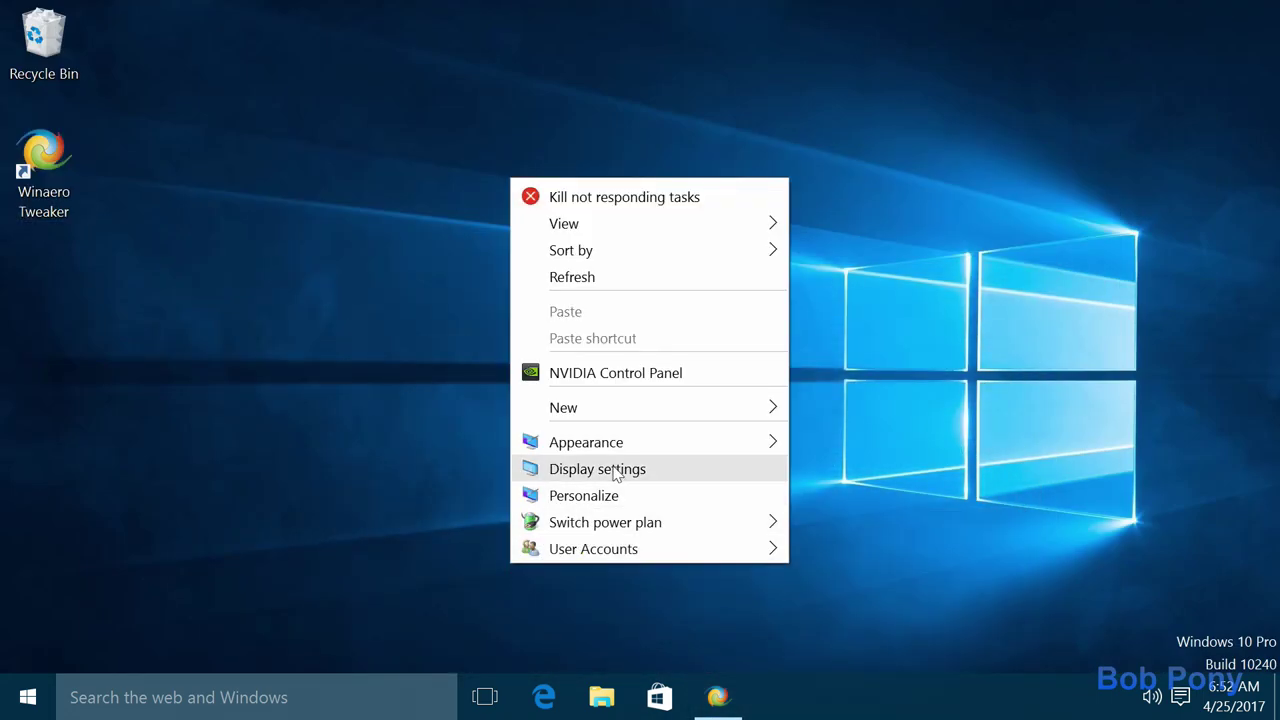
mouse_move(674, 449)
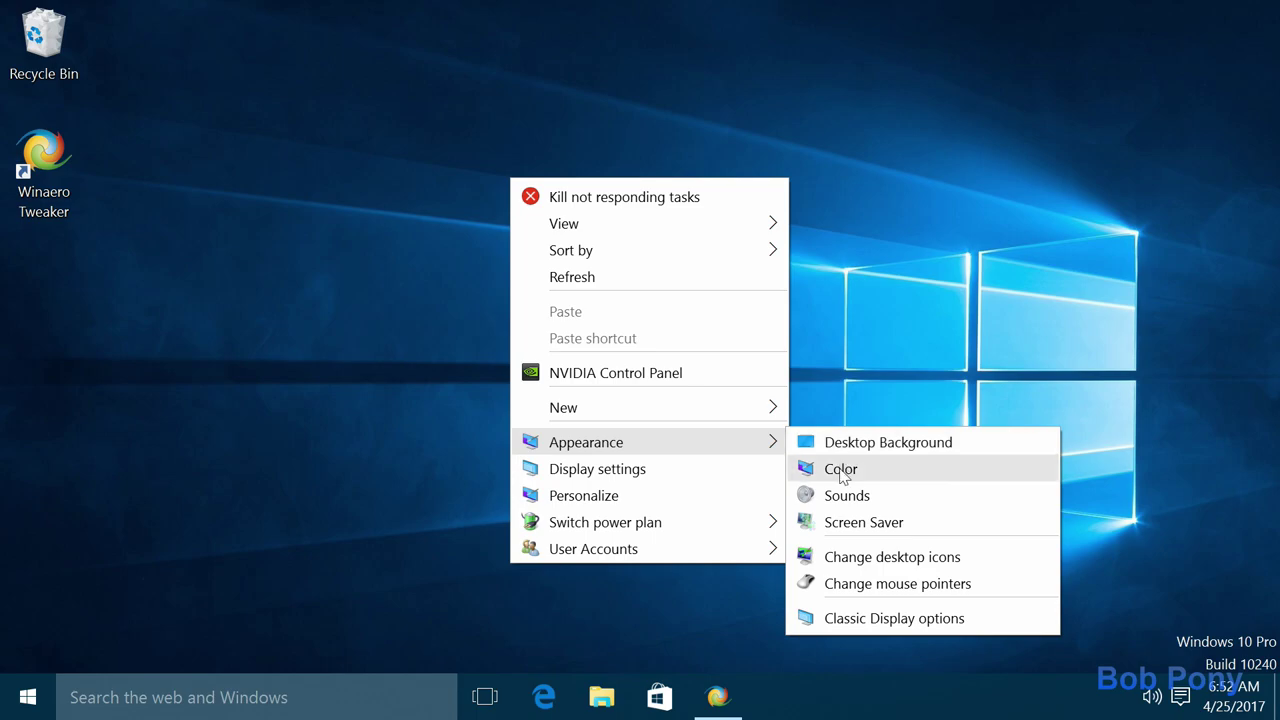
left_click(846, 521)
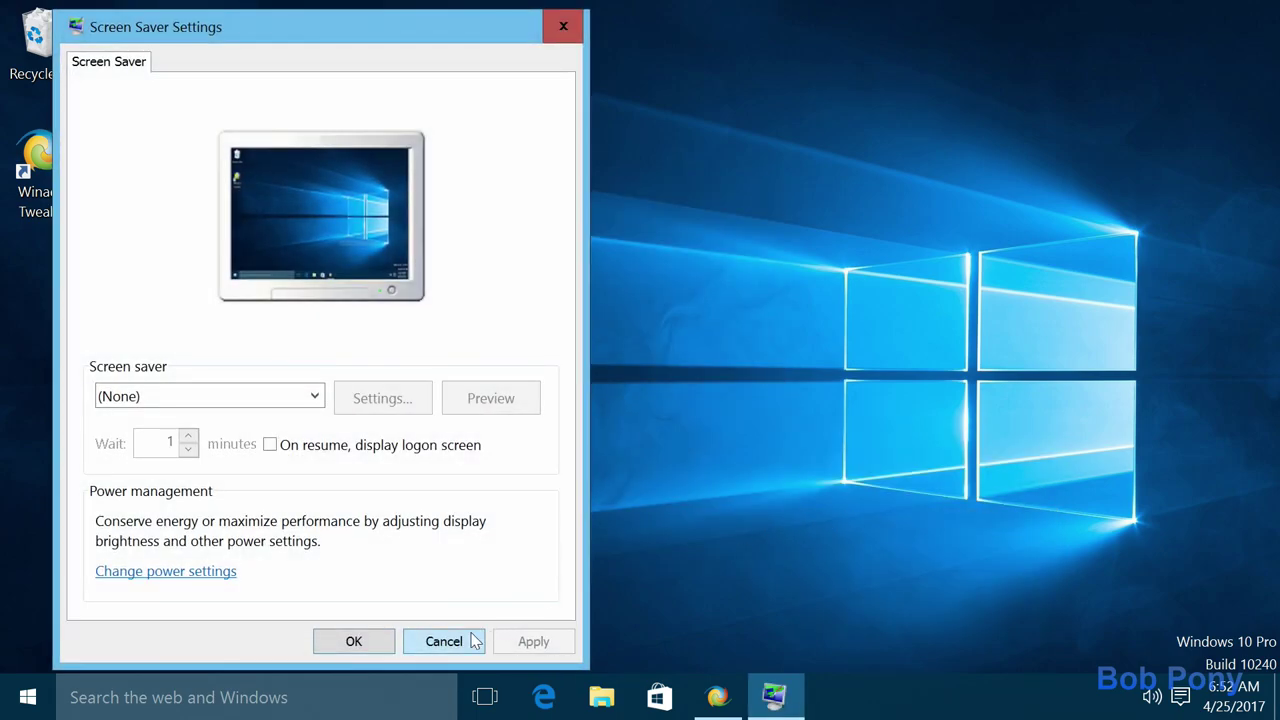
left_click(475, 641)
- Bring up the Desktop context menu again and examine its added submenus
right_click(451, 478)
mouse_move(597, 455)
left_click(636, 545)
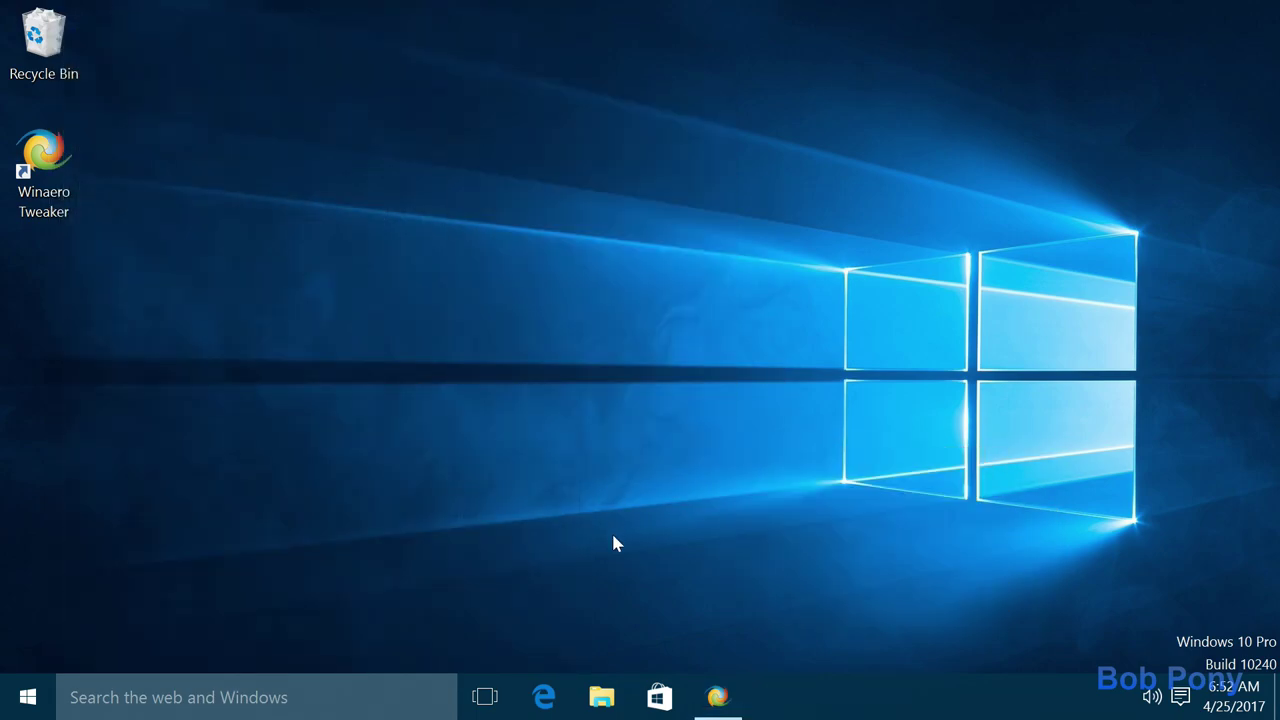
right_click(637, 548)
mouse_move(720, 532)
- Switch back to Winaero Tweaker, review Remove Default Entries and Insider Page, and enable the System -> Share page in Settings
left_click(717, 697)
left_click(176, 553)
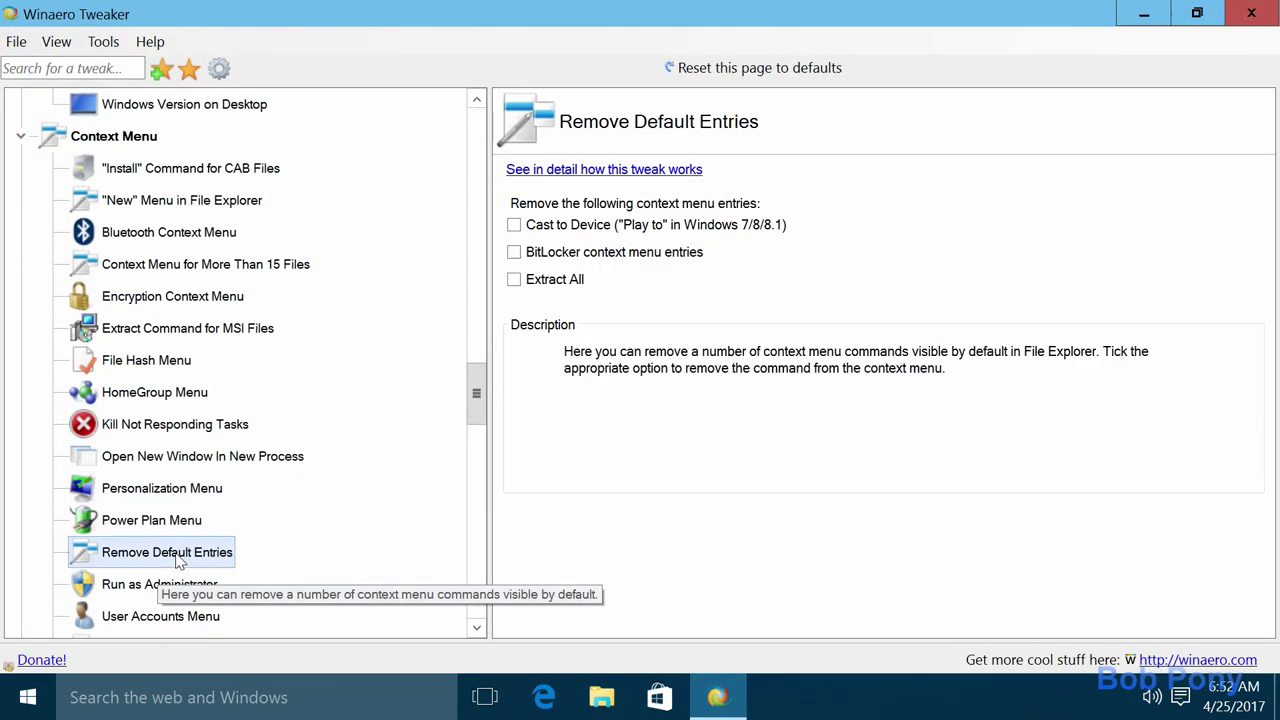
scroll(176, 563, "down", 2)
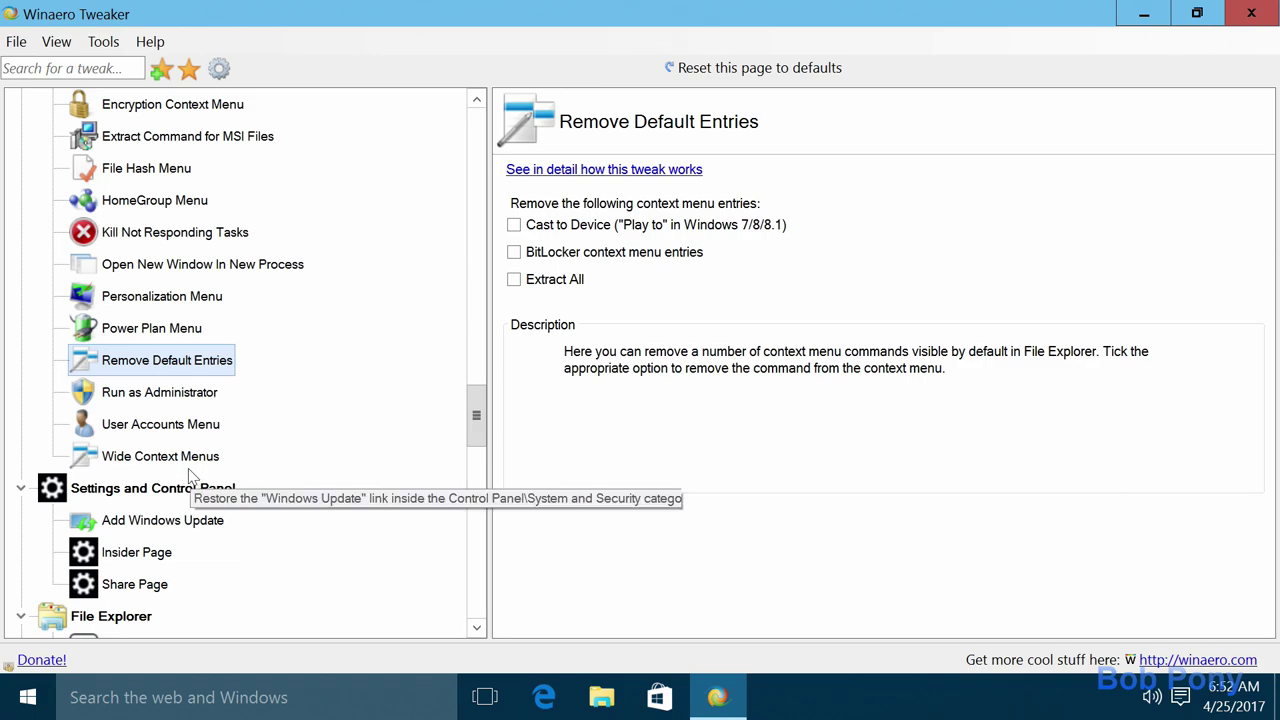
left_click(136, 552)
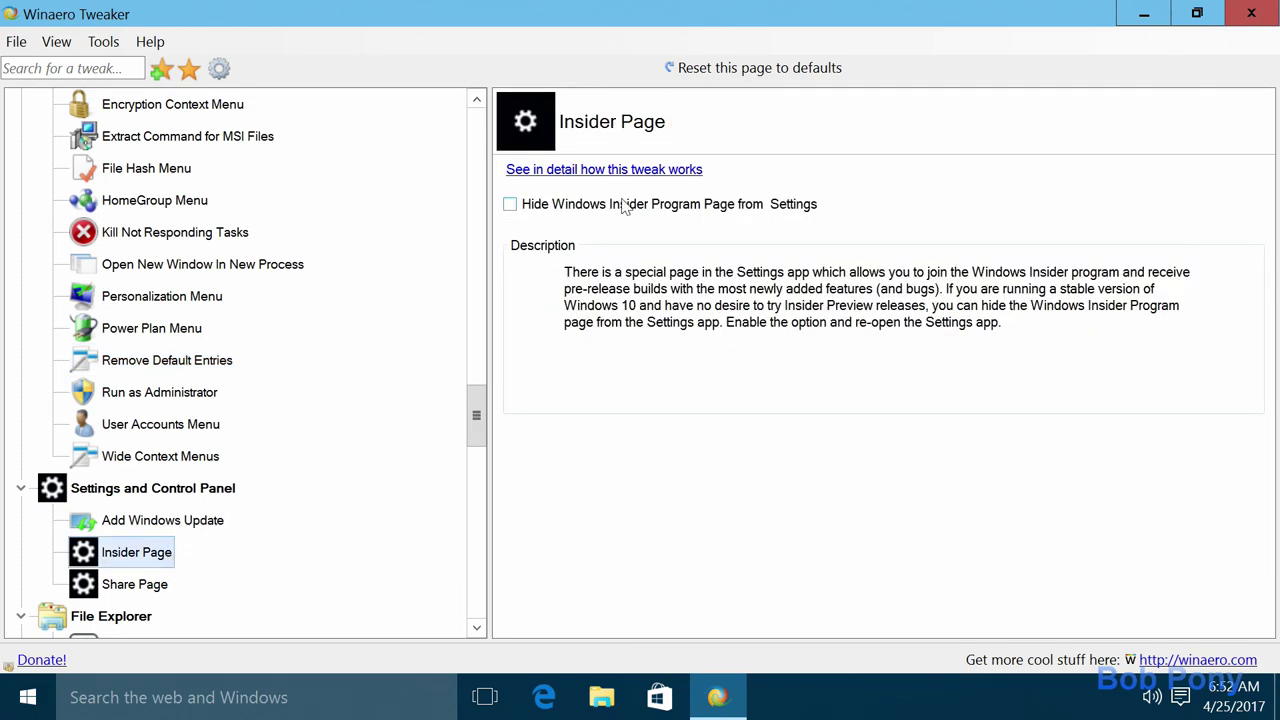
left_click(134, 584)
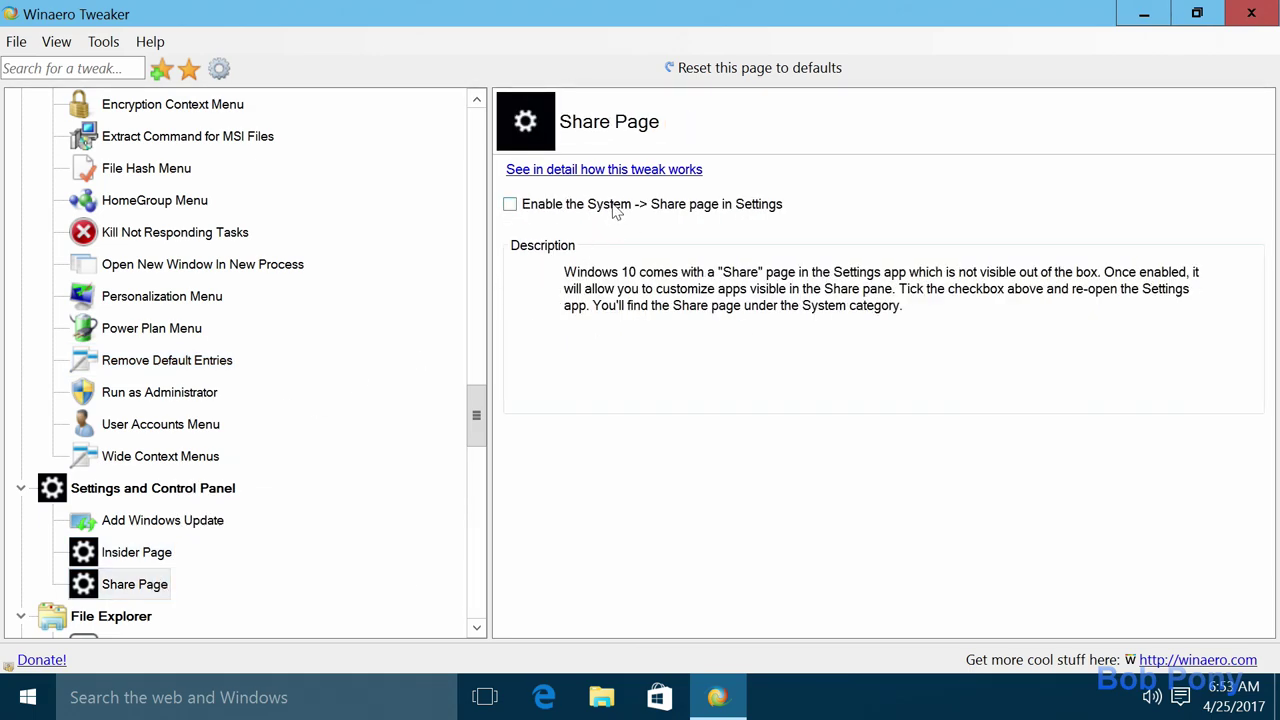
- View the Share page under System in the Windows Settings app and close Settings
left_click(5, 682)
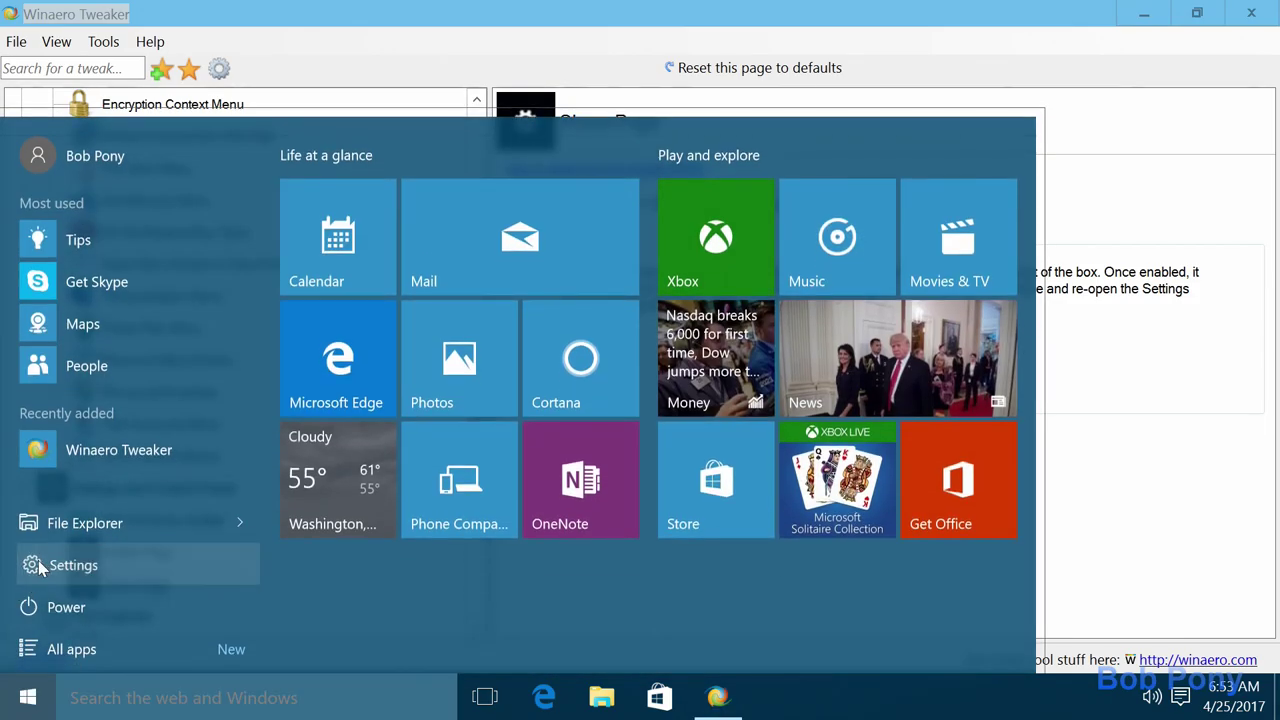
left_click(62, 566)
left_click(601, 252)
scroll(554, 508, "down", 3)
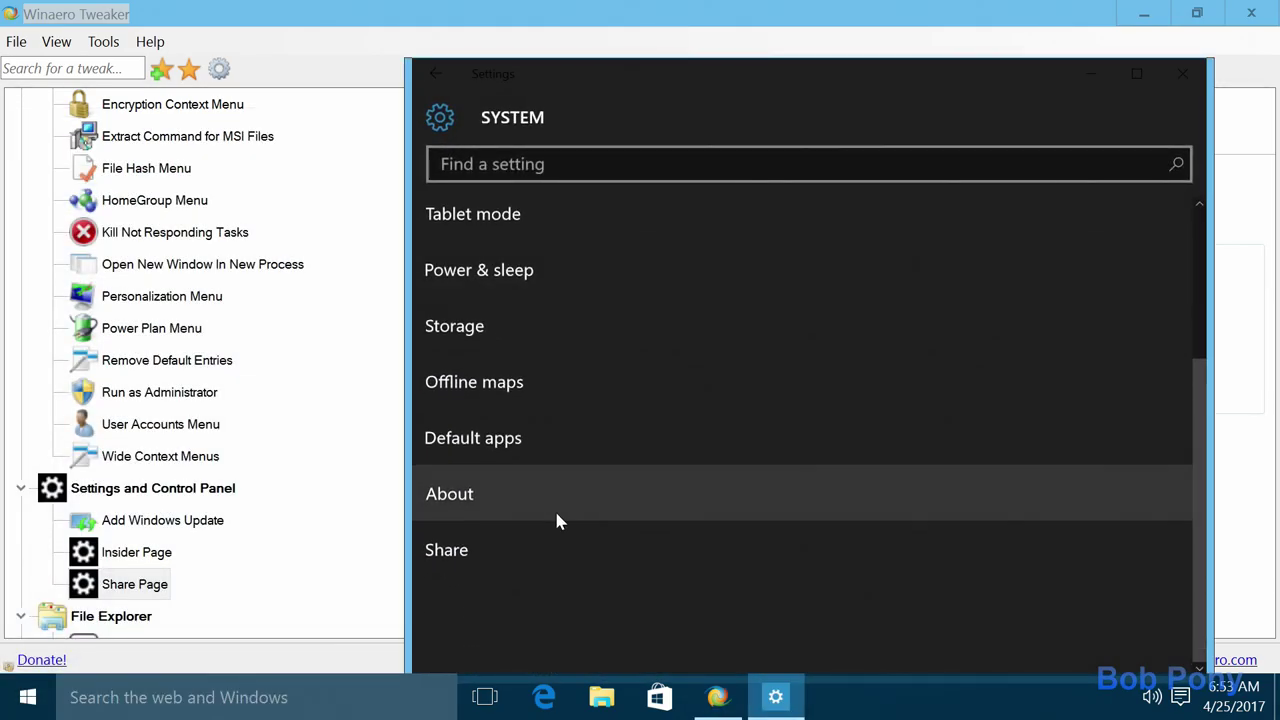
left_click(558, 538)
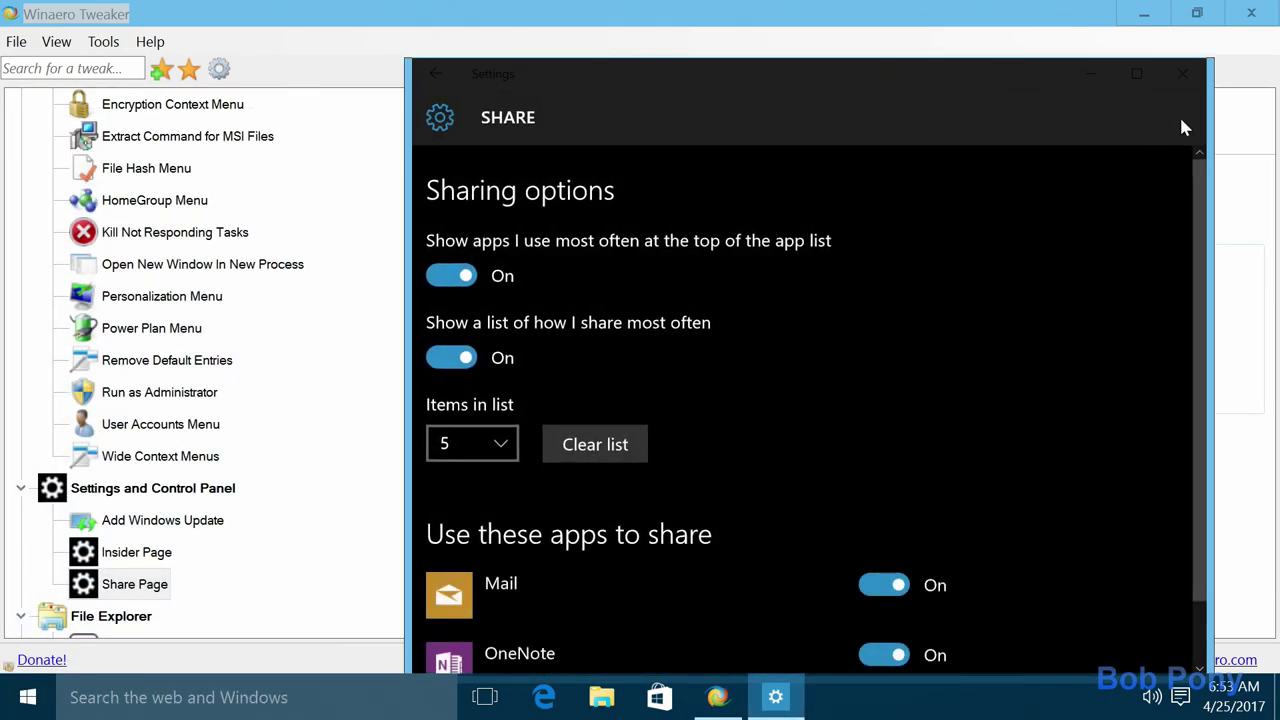
left_click(1195, 80)
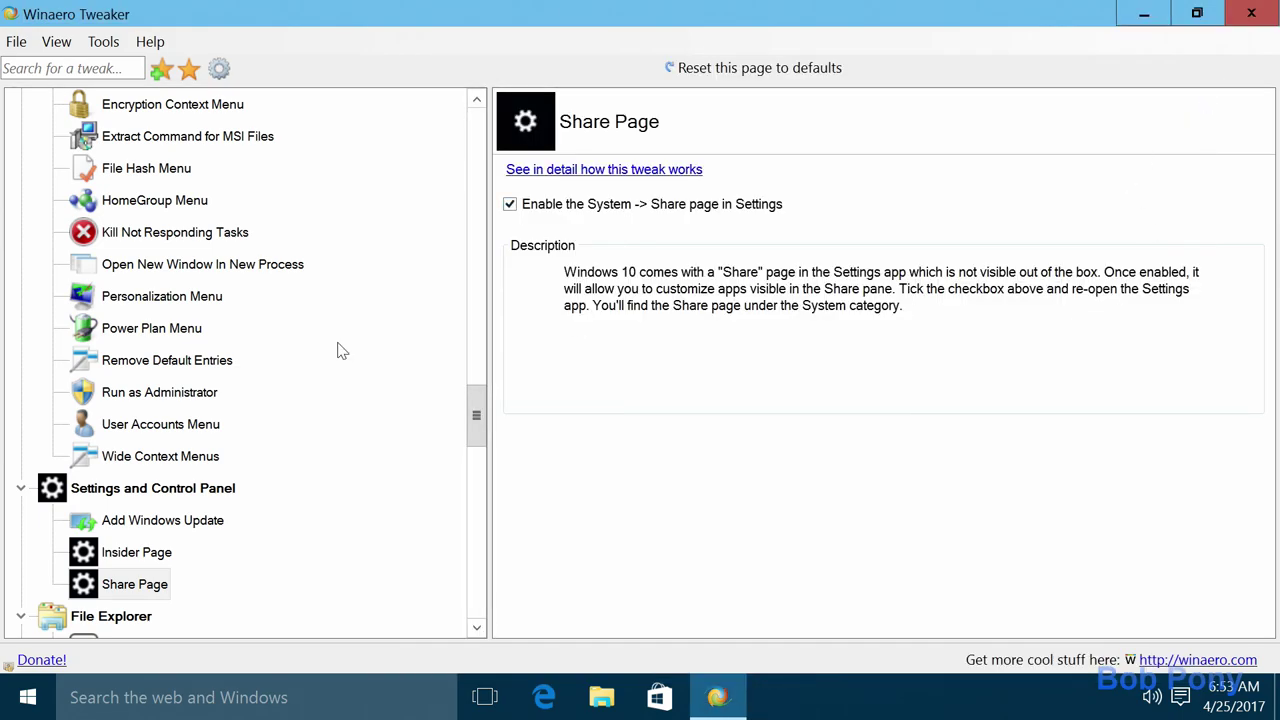
- Review the Settings and Control Panel tweaks and File Explorer tweaks such as Compressed Overlay Icon and File Explorer Starting Folder
left_click(147, 520)
left_click(140, 552)
left_click(150, 522)
scroll(160, 540, "down", 2)
left_click(150, 457)
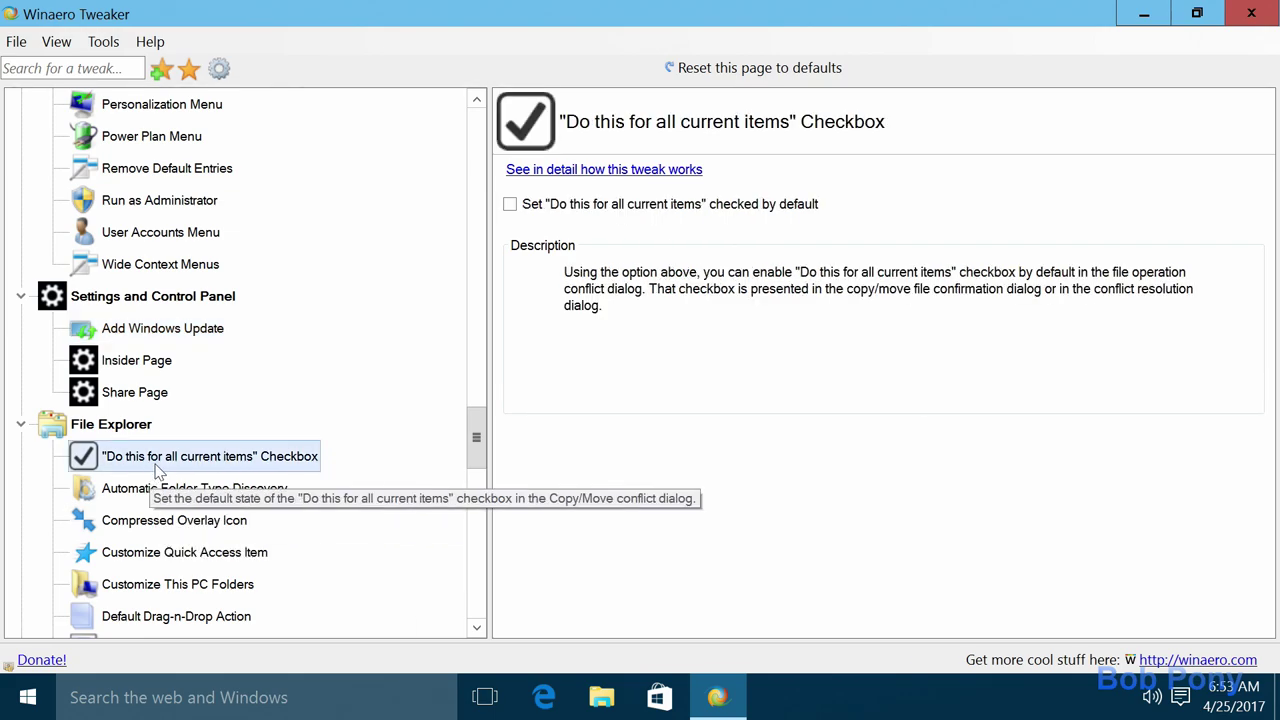
left_click(155, 488)
left_click(163, 518)
scroll(190, 520, "down", 4)
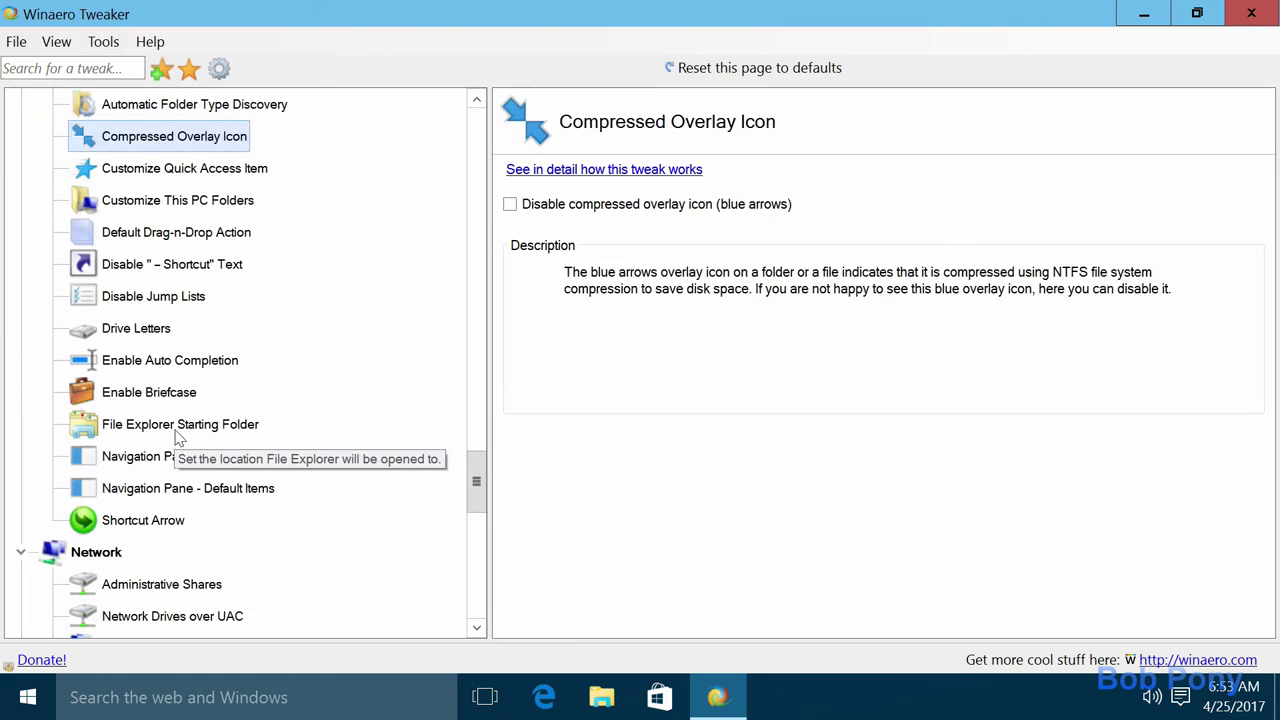
left_click(176, 430)
scroll(178, 433, "down", 3)
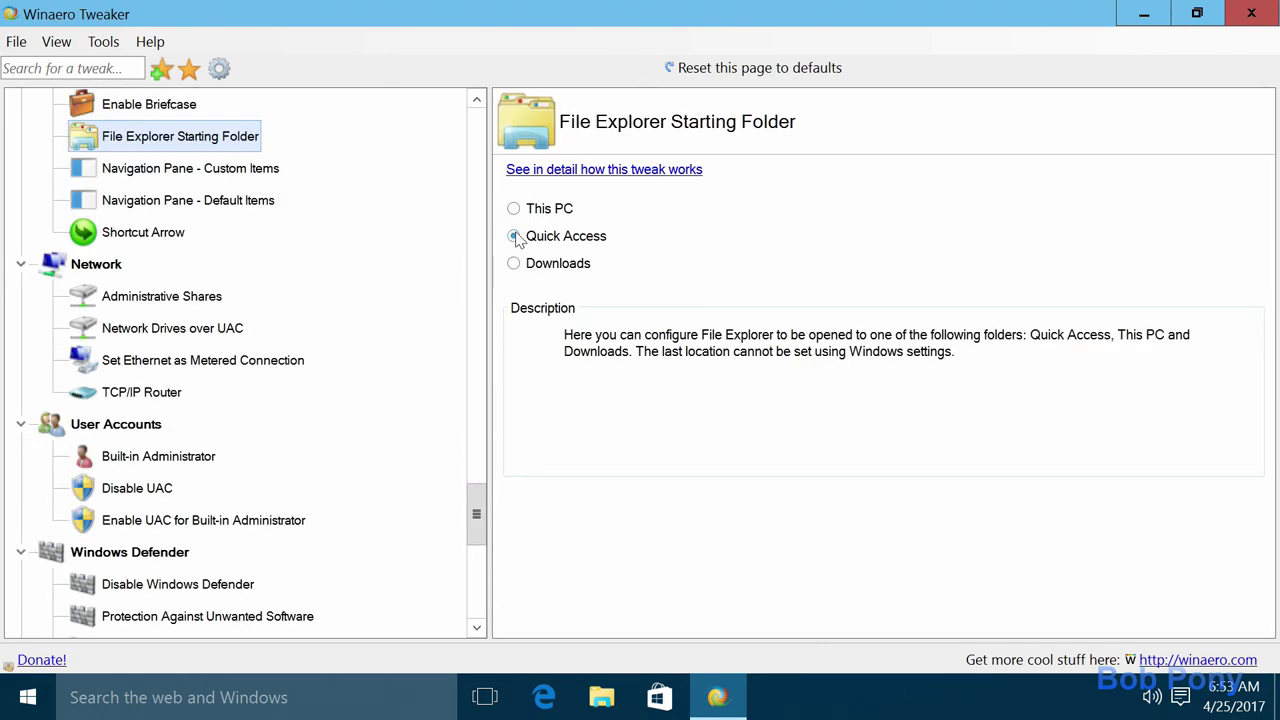
- Review the Ethernet metered connection and Administrative Shares tweaks, and the Windows Apps tweaks including Edge Download Folder
left_click(180, 360)
left_click(567, 214)
left_click(160, 296)
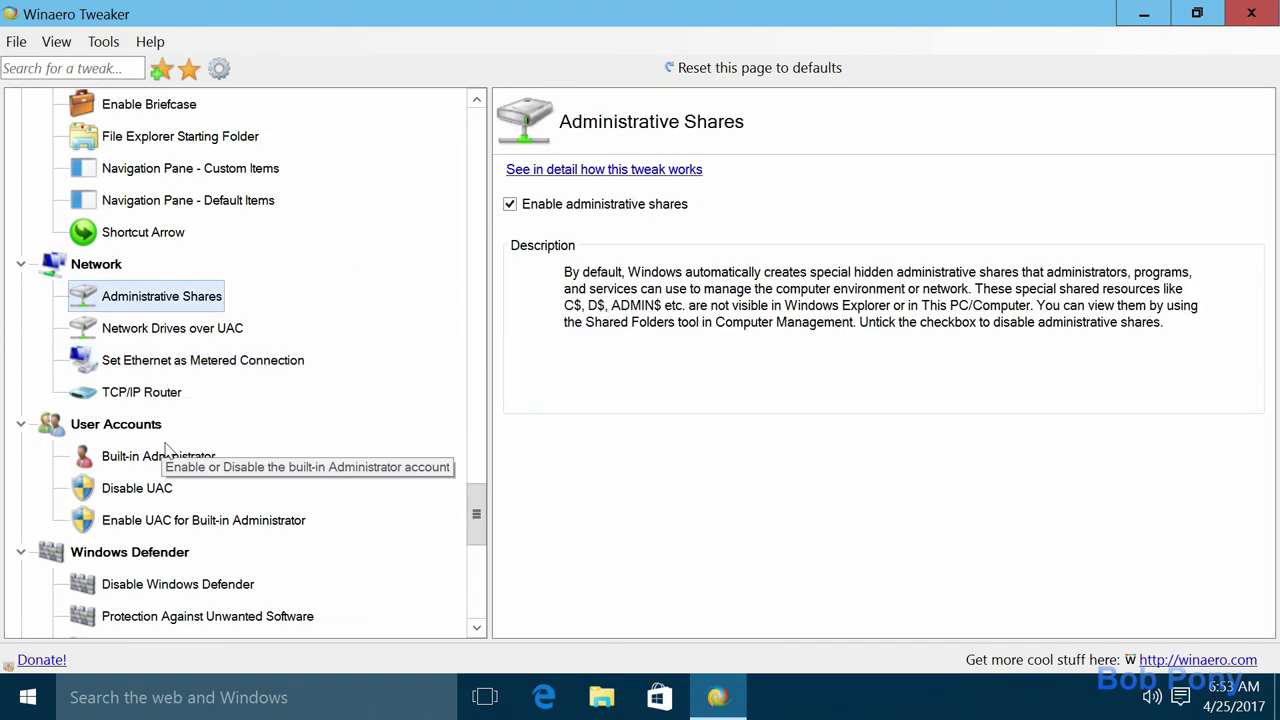
scroll(170, 488, "down", 3)
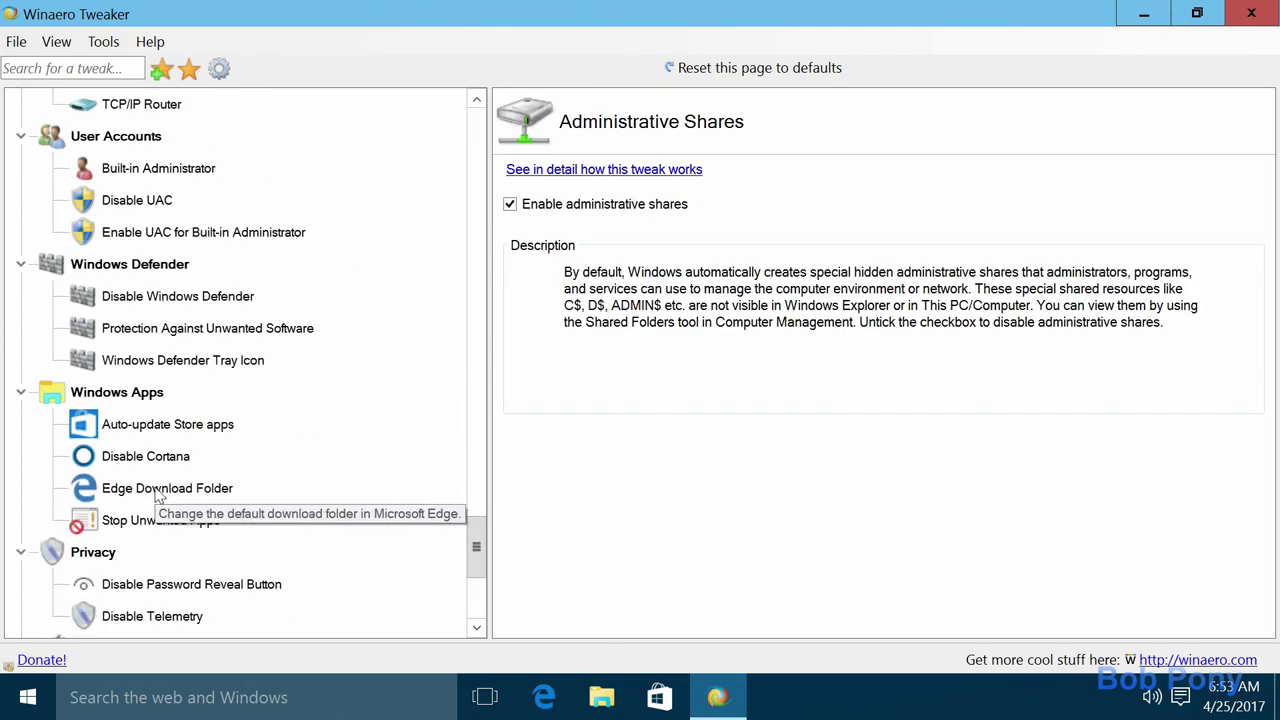
left_click(183, 432)
left_click(180, 488)
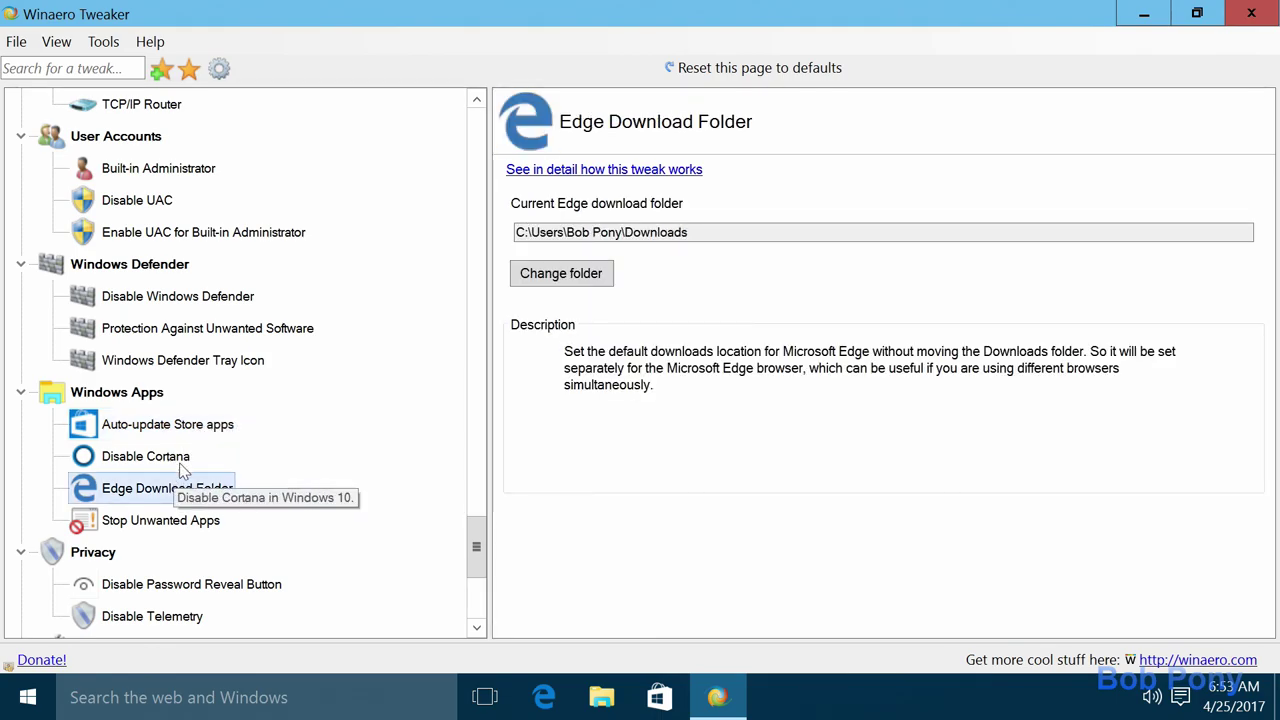
left_click(184, 521)
- Disable Telemetry and Data Collection under Privacy and postpone the Windows reboot
scroll(184, 521, "down", 2)
left_click(150, 424)
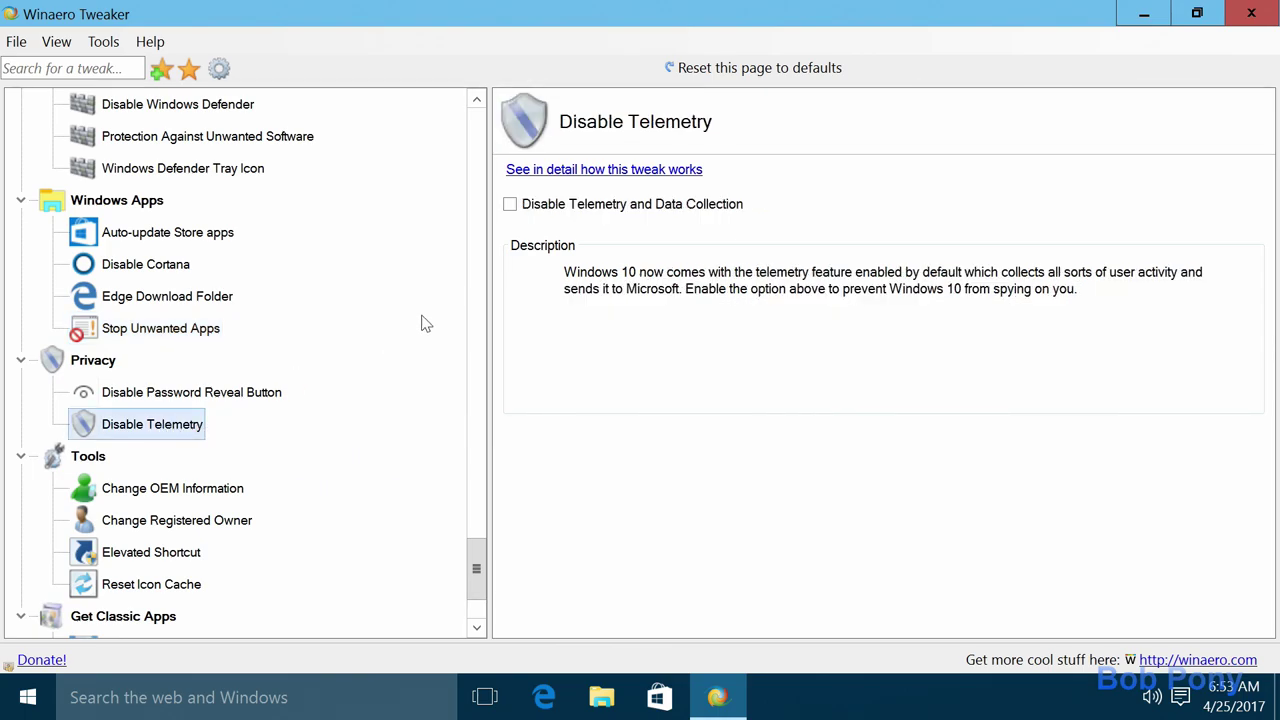
left_click(631, 208)
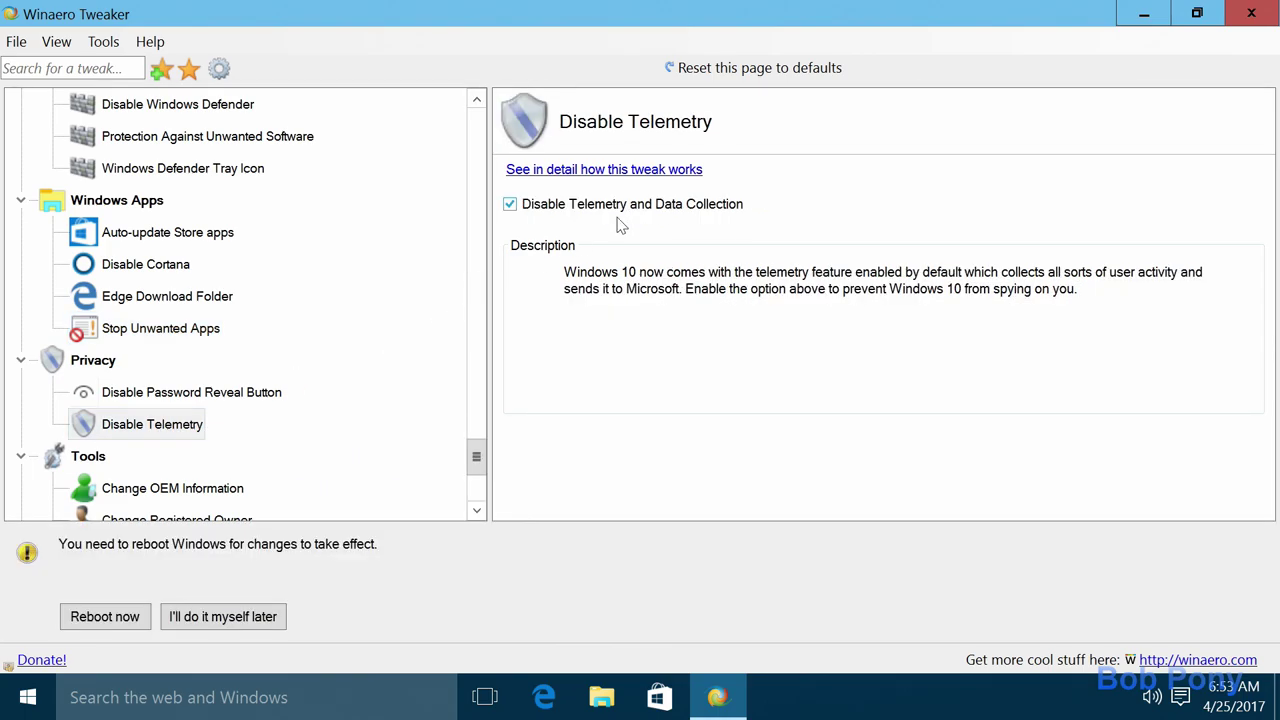
left_click(200, 620)
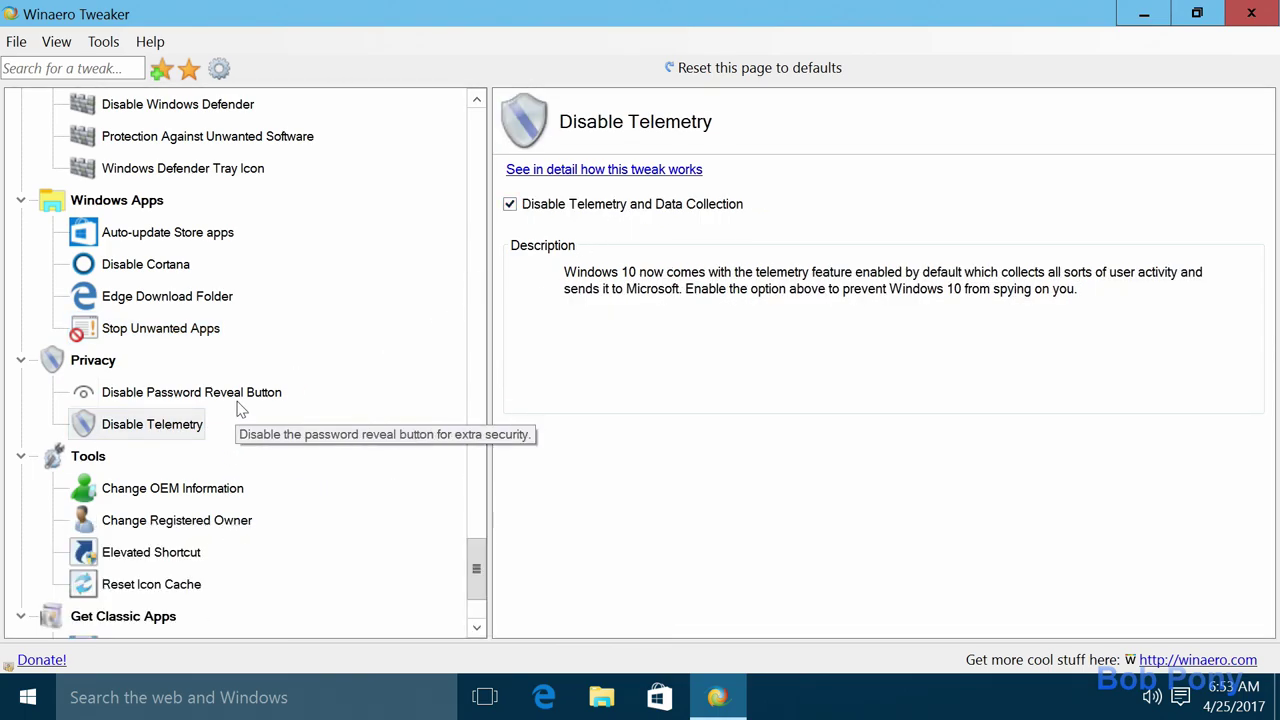
- Disable the password reveal button under Privacy
left_click(238, 395)
left_click(613, 206)
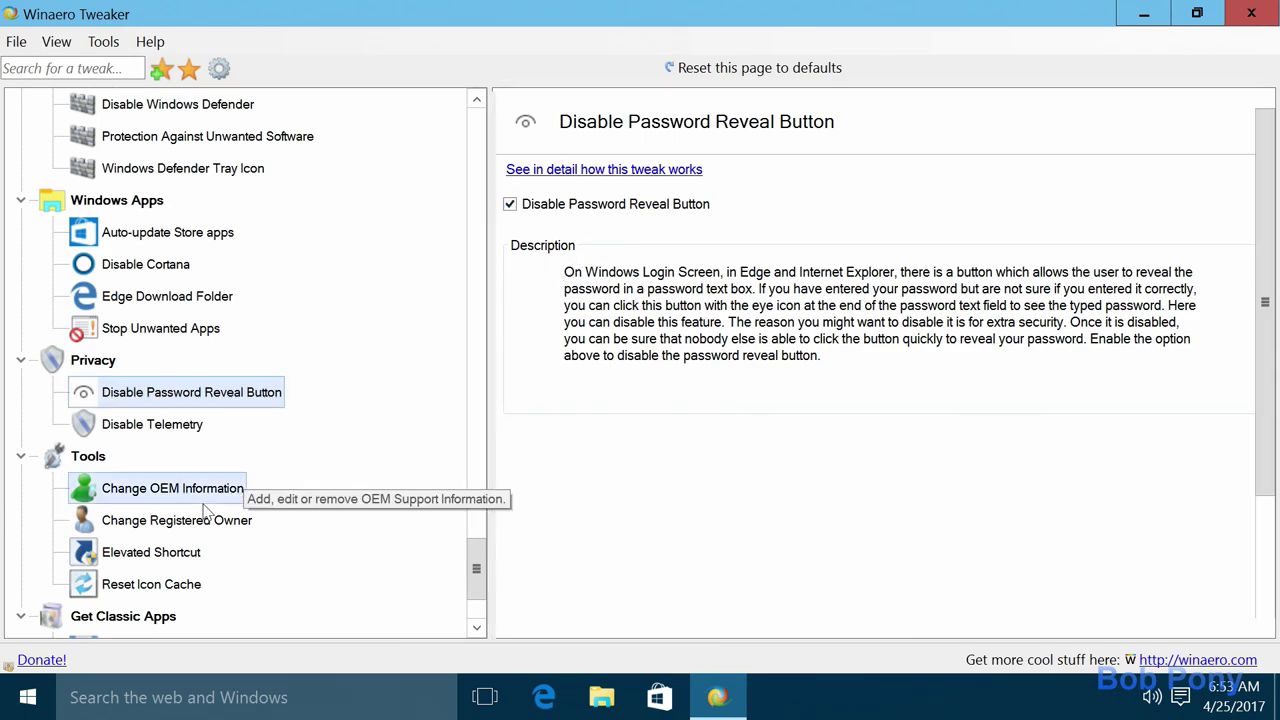
- Review the Change OEM Information and Activate Windows Photo Viewer pages and return to the File Explorer and Network tweaks
left_click(222, 490)
scroll(230, 500, "down", 2)
left_click(246, 490)
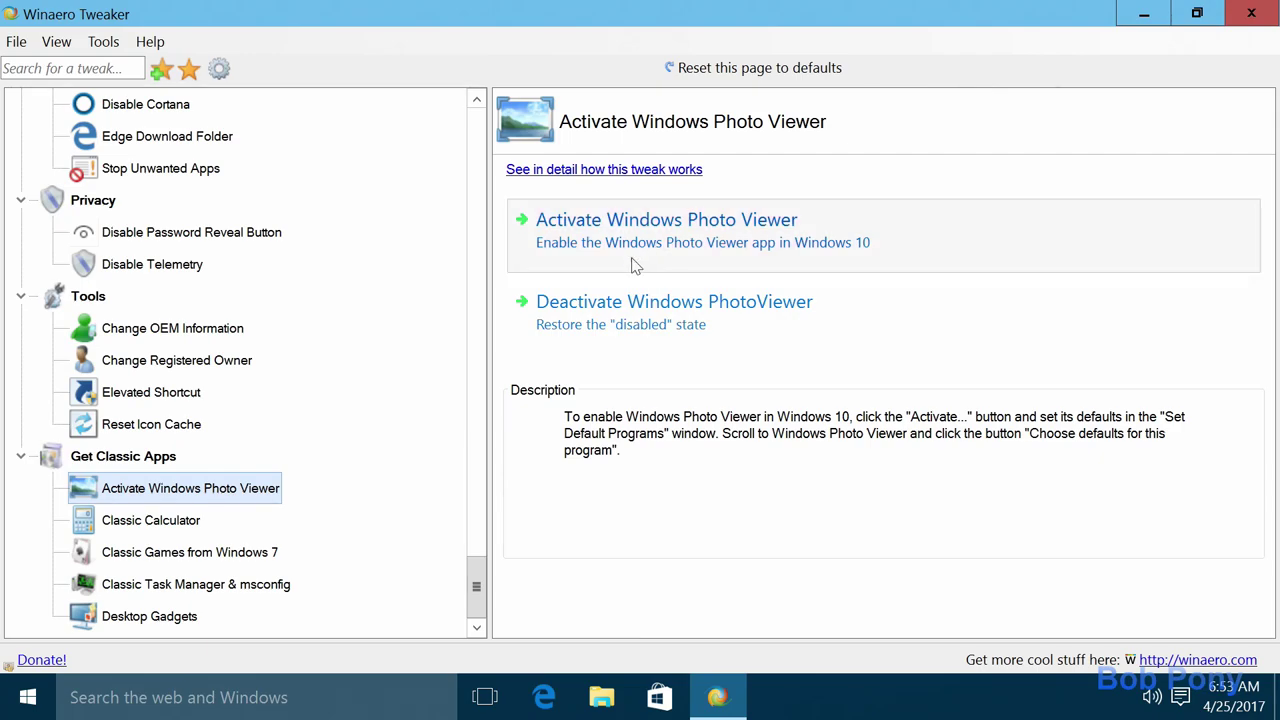
scroll(185, 557, "up", 15)
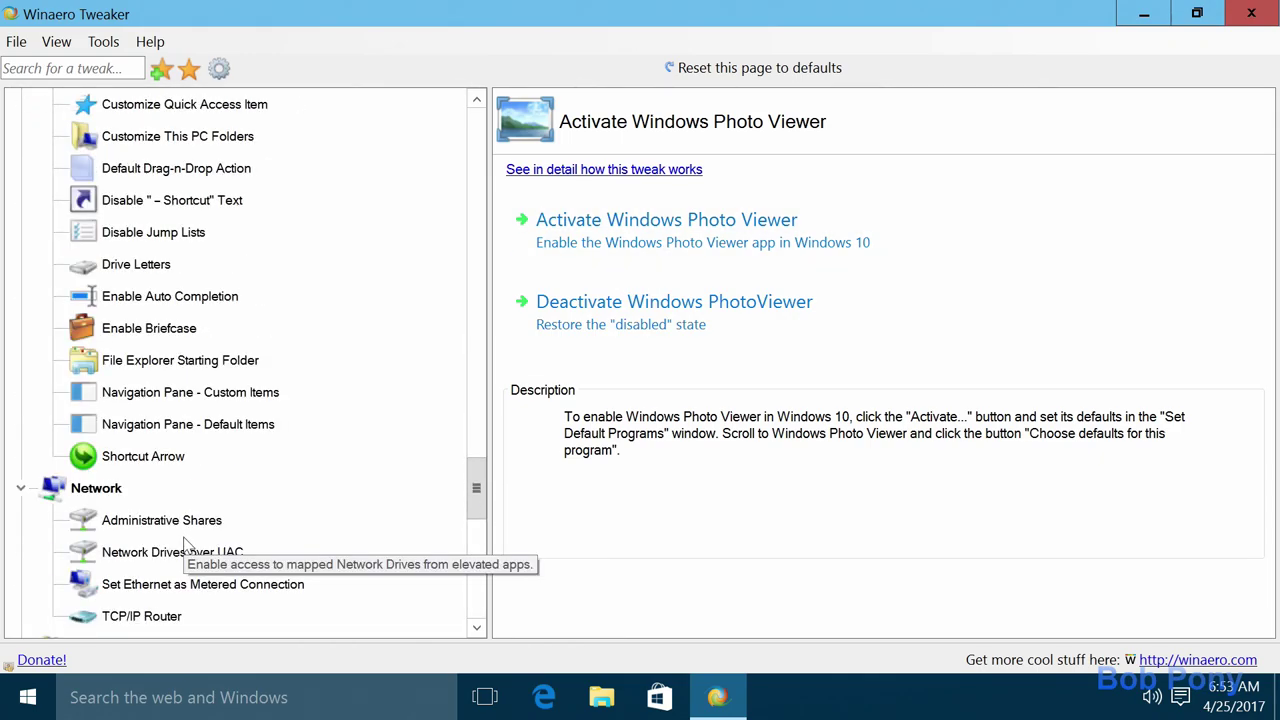
- Make the Open In New Process command always visible under the Context Menu tweaks
scroll(185, 541, "up", 2)
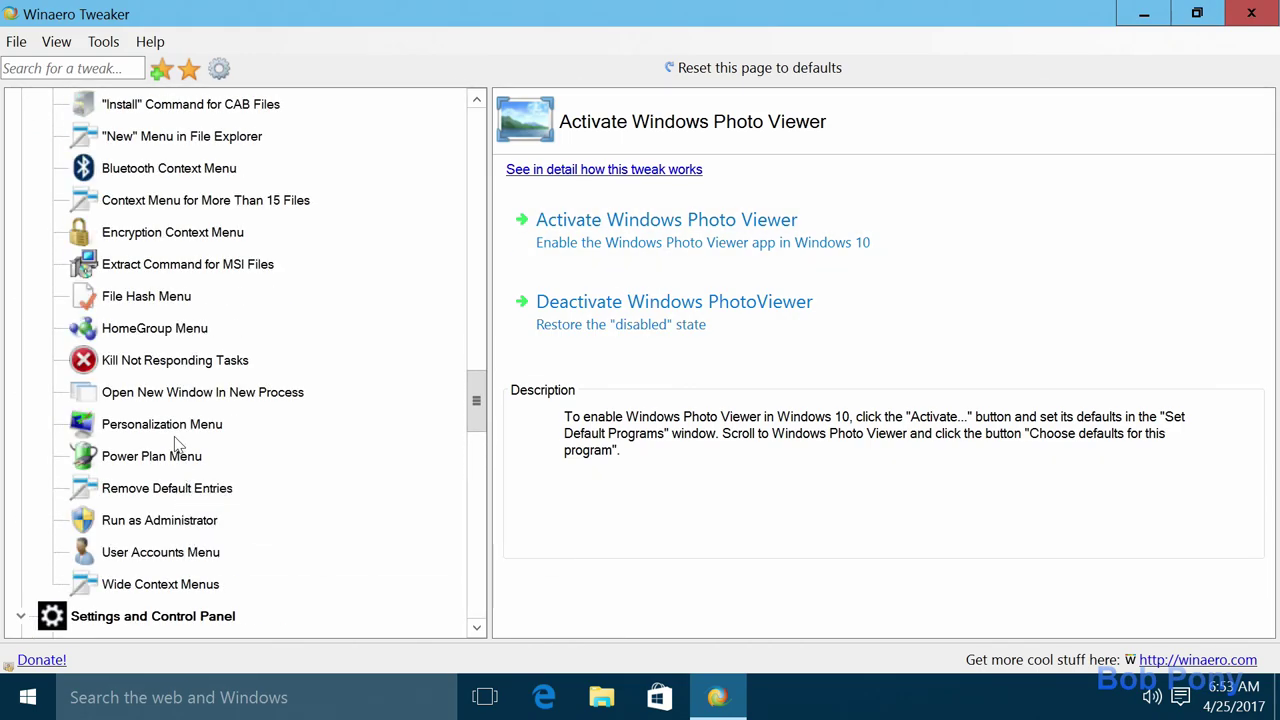
left_click(185, 396)
left_click(190, 422)
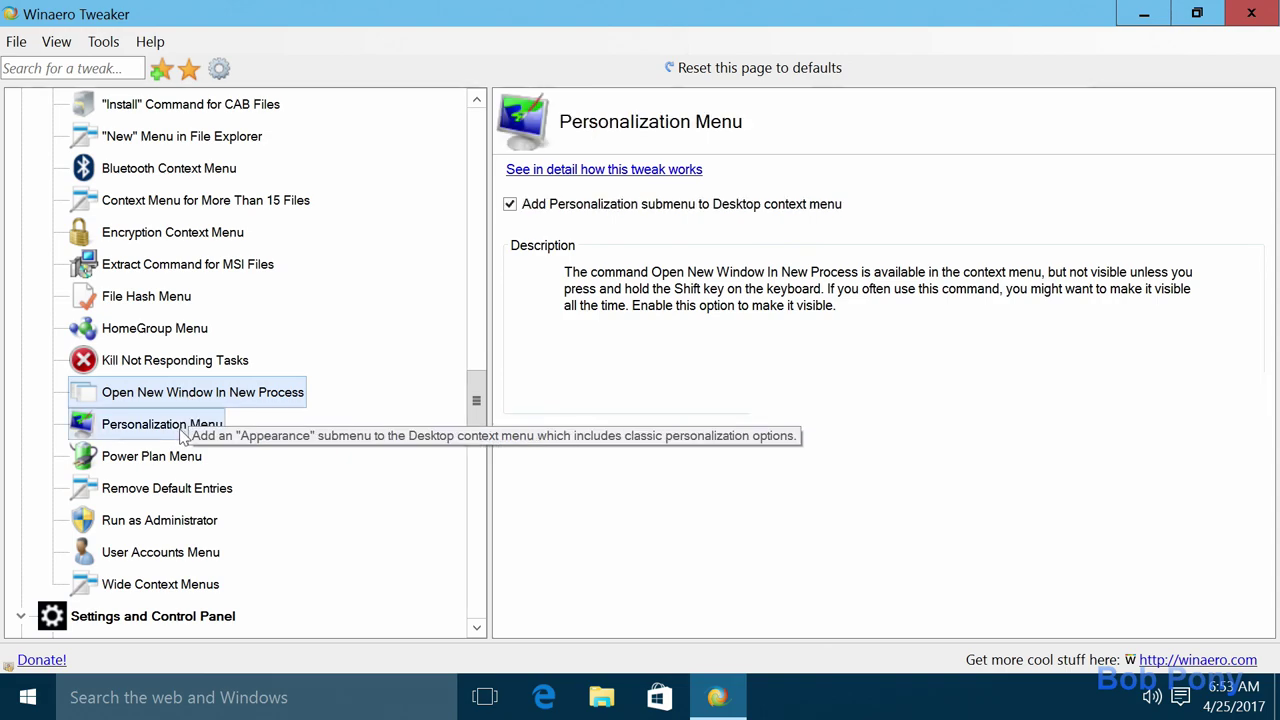
left_click(190, 400)
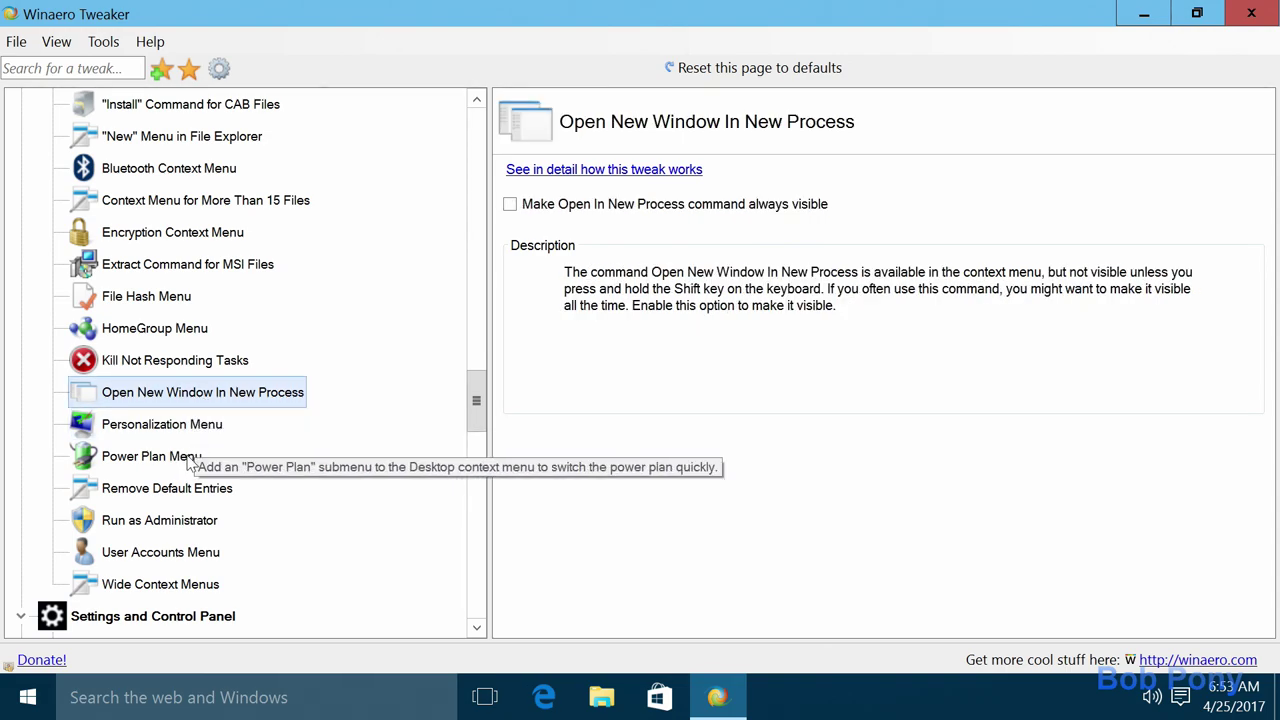
left_click(190, 460)
left_click(210, 395)
scroll(210, 398, "up", 1)
scroll(210, 398, "up", 1)
left_click(690, 213)
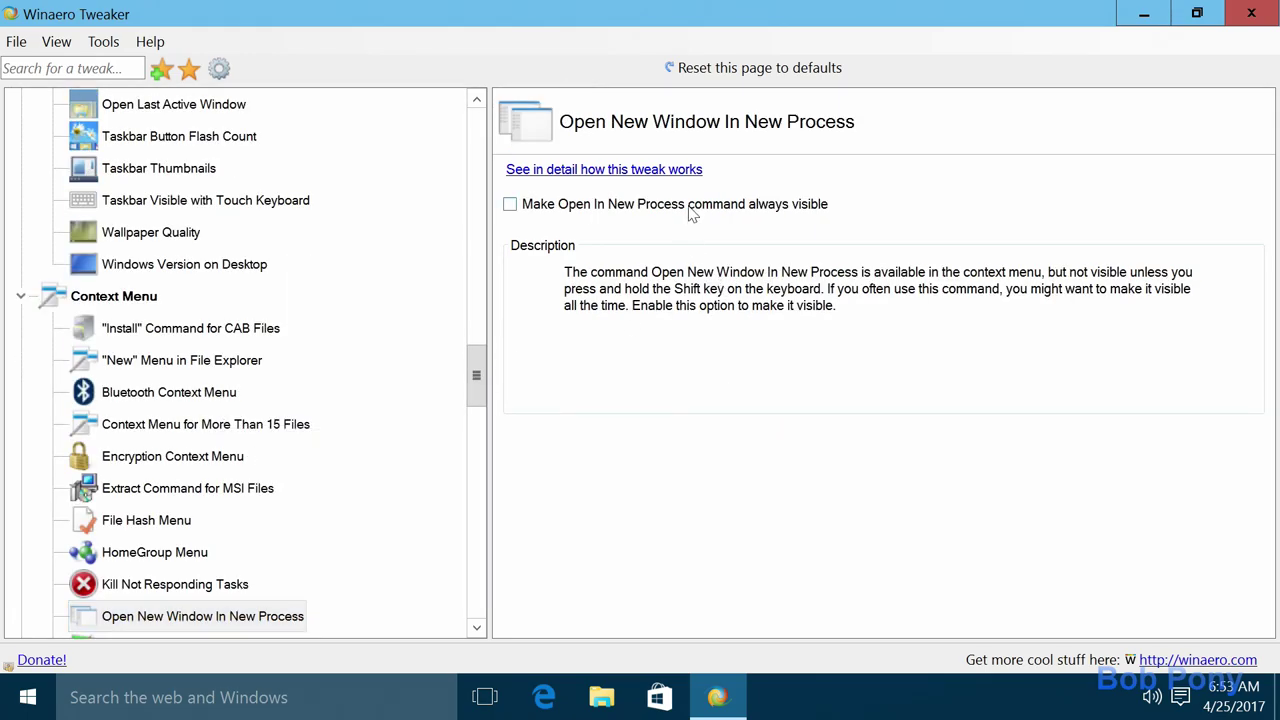
- Check the Recycle Bin's context menu by opening it in a new process, and return to the maximized Winaero Tweaker
left_click_drag(672, 22, 607, 206)
right_click(566, 140)
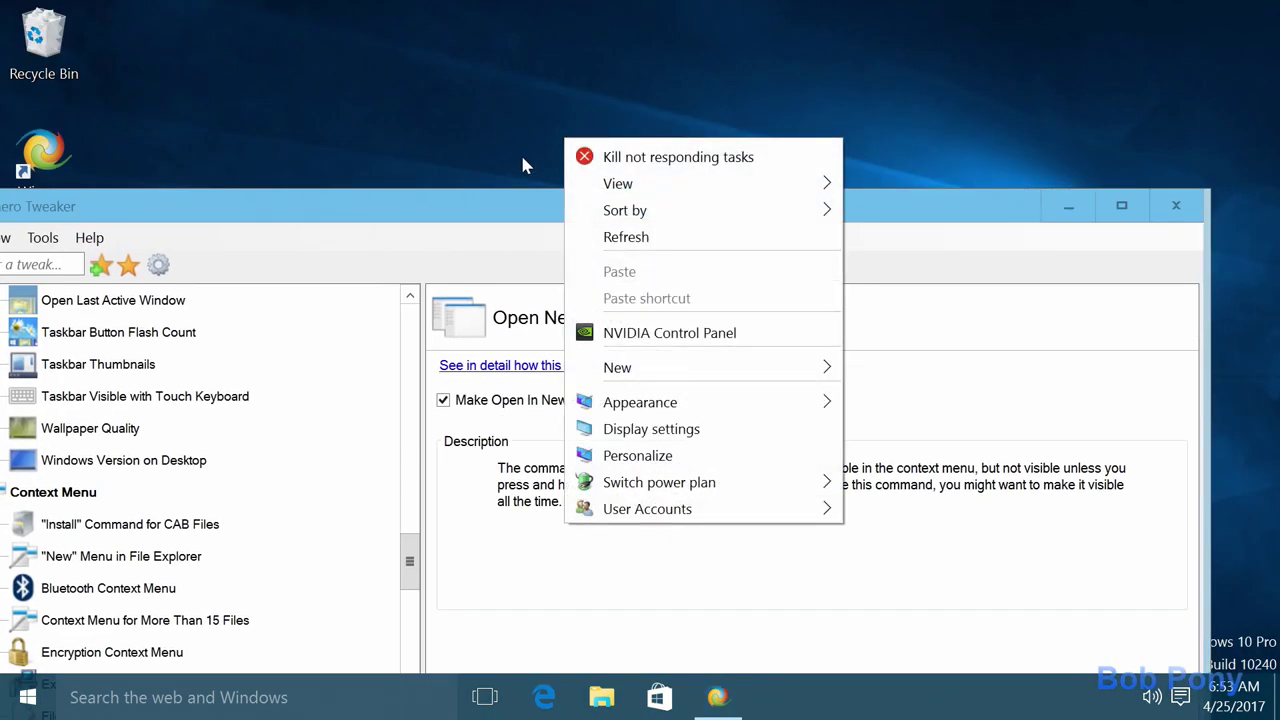
left_click(59, 63)
right_click(59, 63)
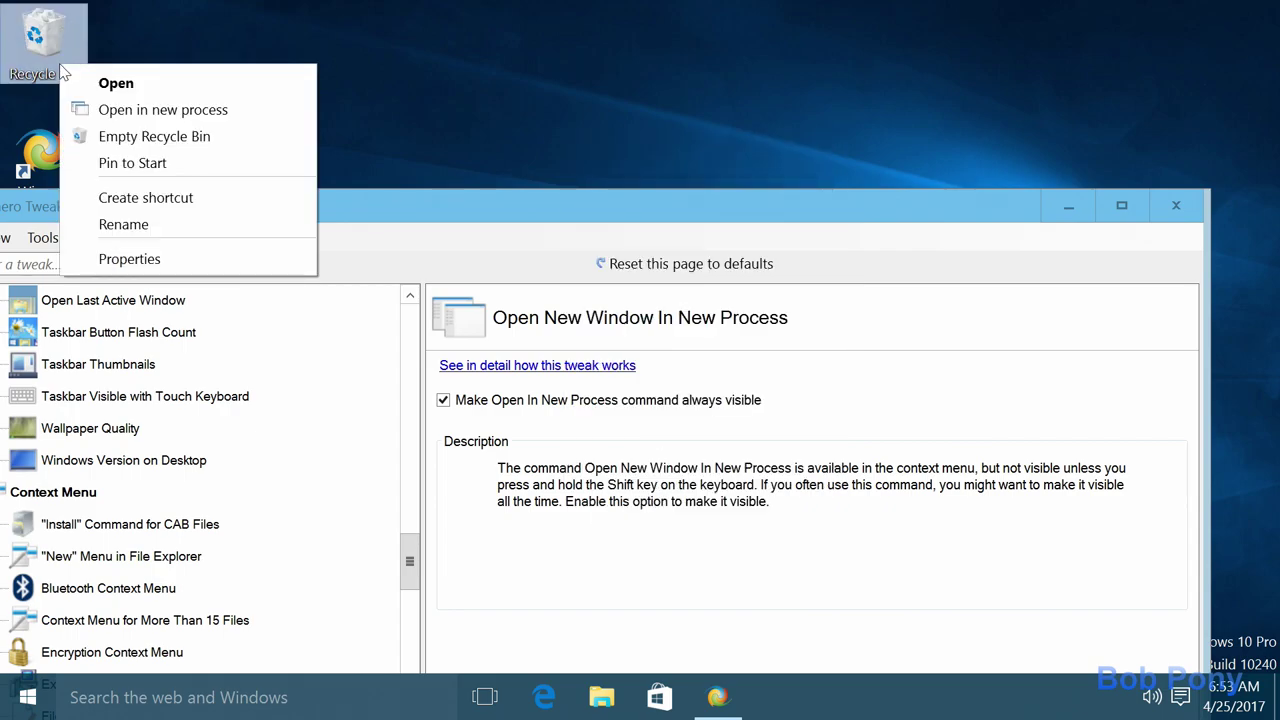
left_click(105, 113)
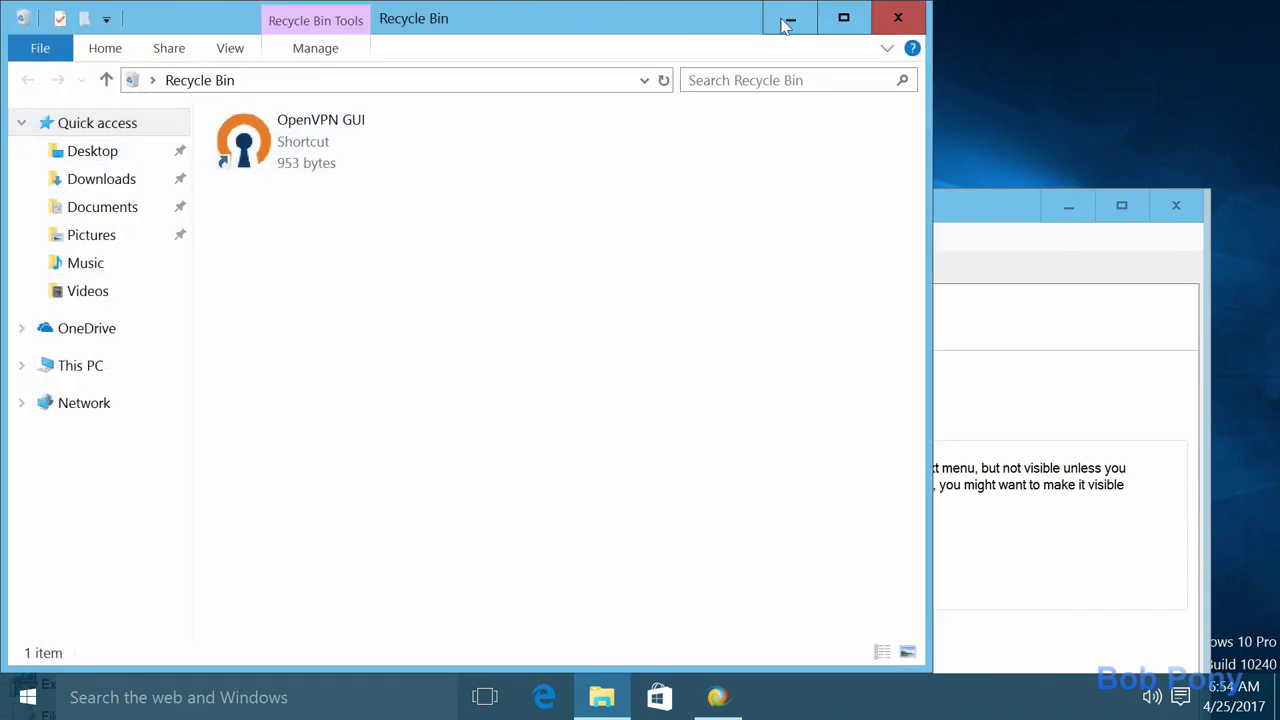
left_click(896, 18)
double_click(818, 212)
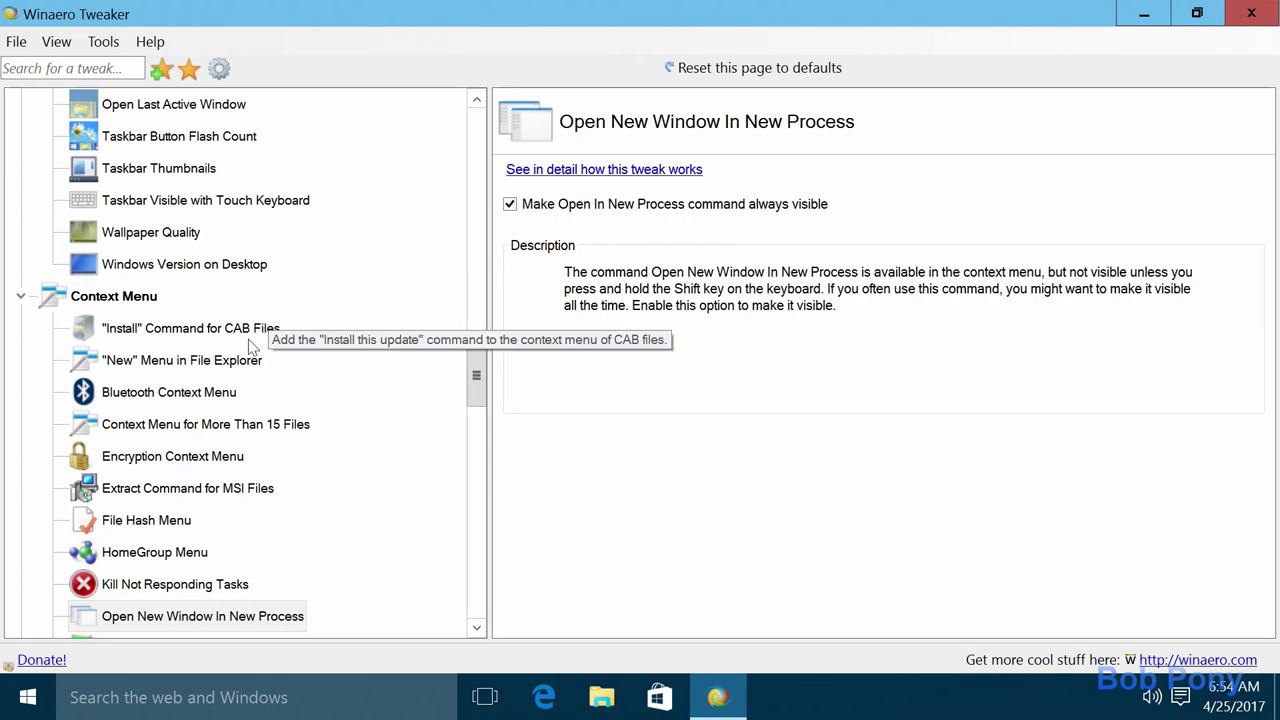
- View the Encryption Context Menu page and enable the File Hash context menu
left_click(200, 424)
left_click(220, 458)
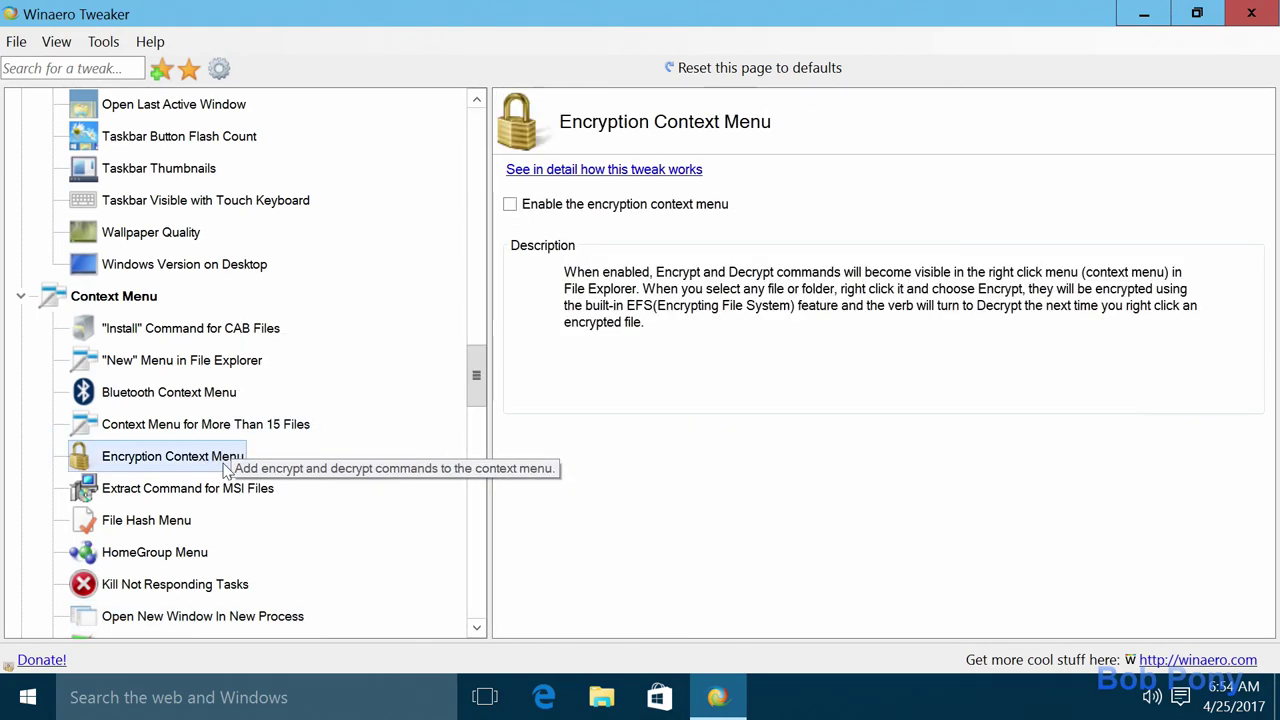
left_click(170, 522)
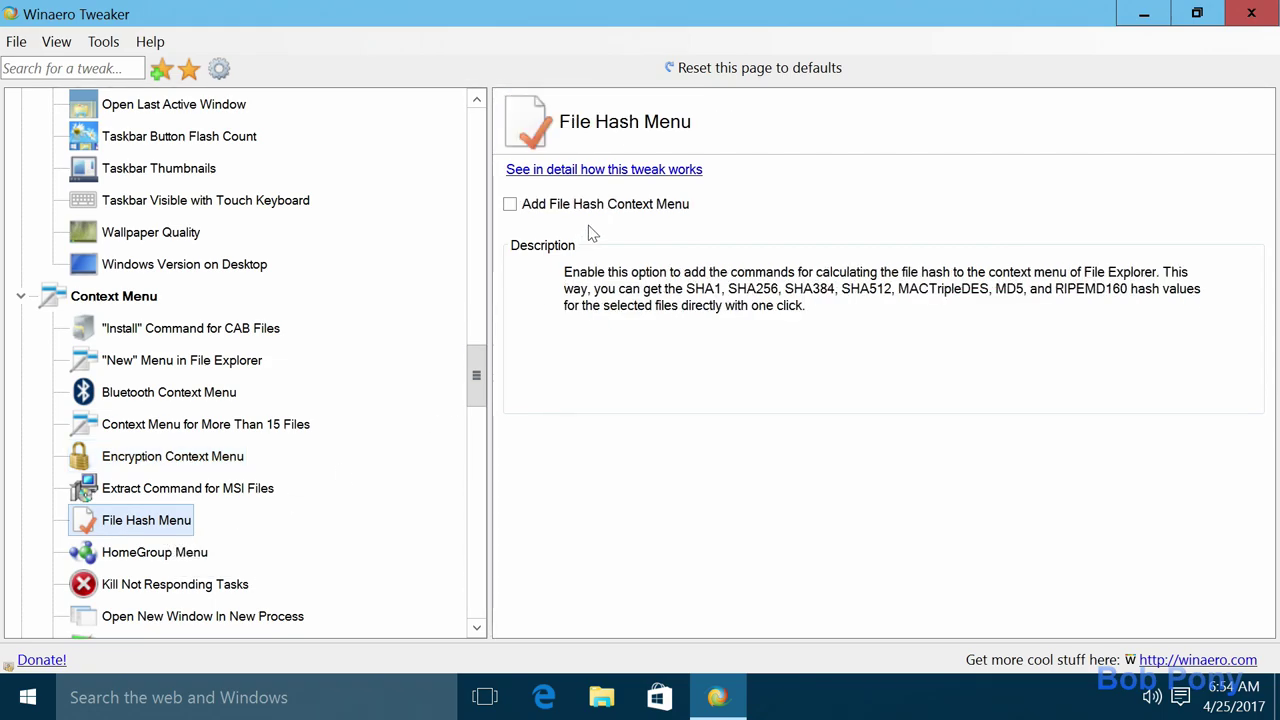
- Test the Hash submenu on the Winaero Tweaker desktop shortcut, close the console window and return to the tweaks
double_click(292, 14)
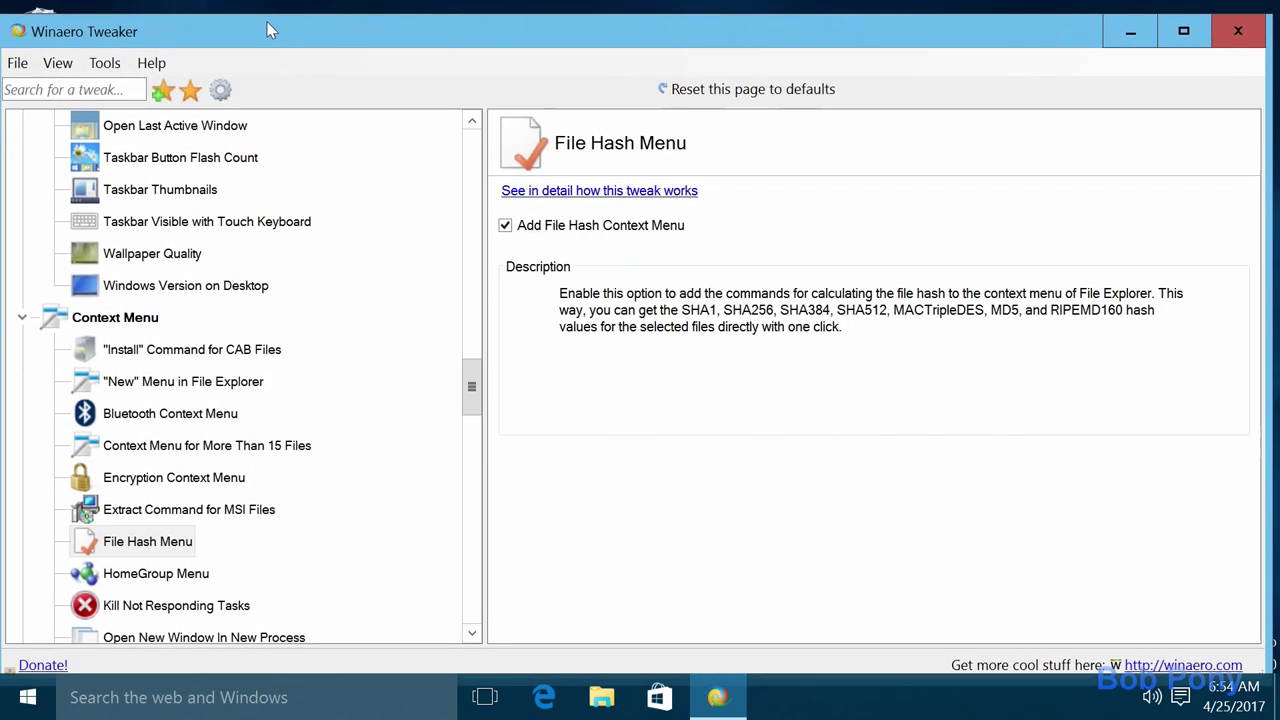
right_click(22, 153)
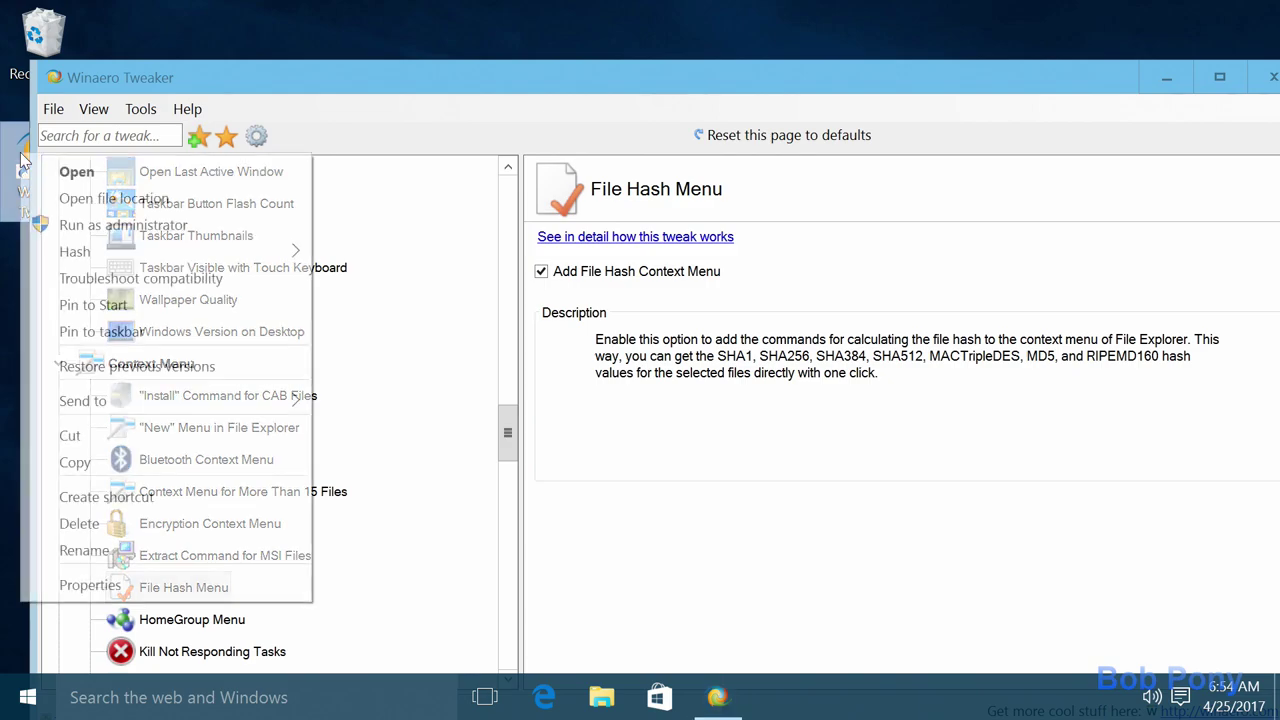
mouse_move(270, 251)
left_click(373, 250)
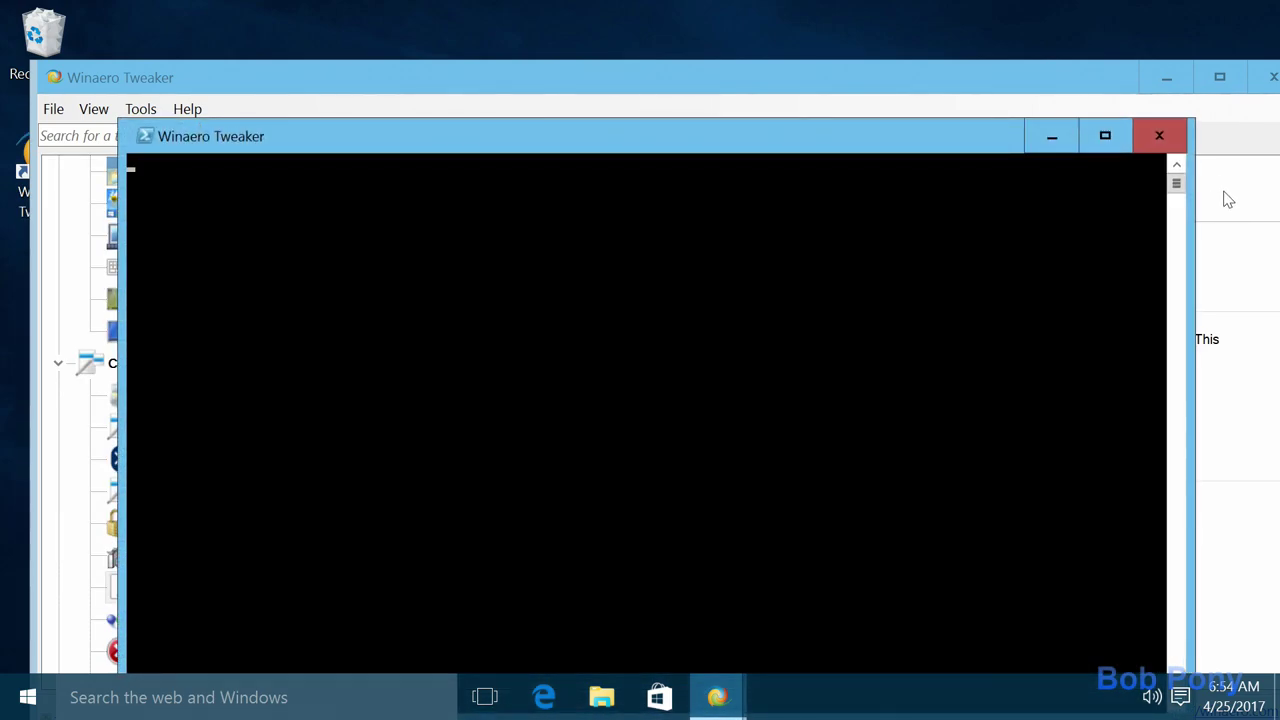
left_click_drag(945, 147, 918, 56)
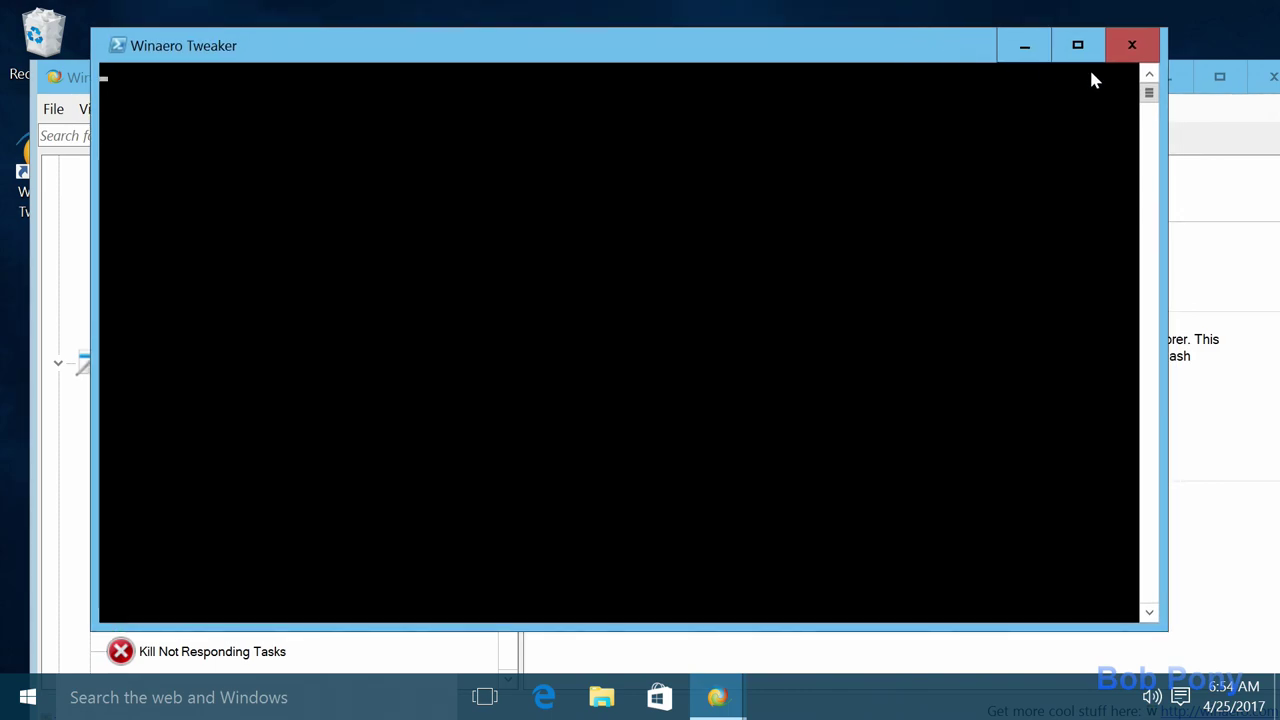
left_click(1127, 50)
right_click(22, 158)
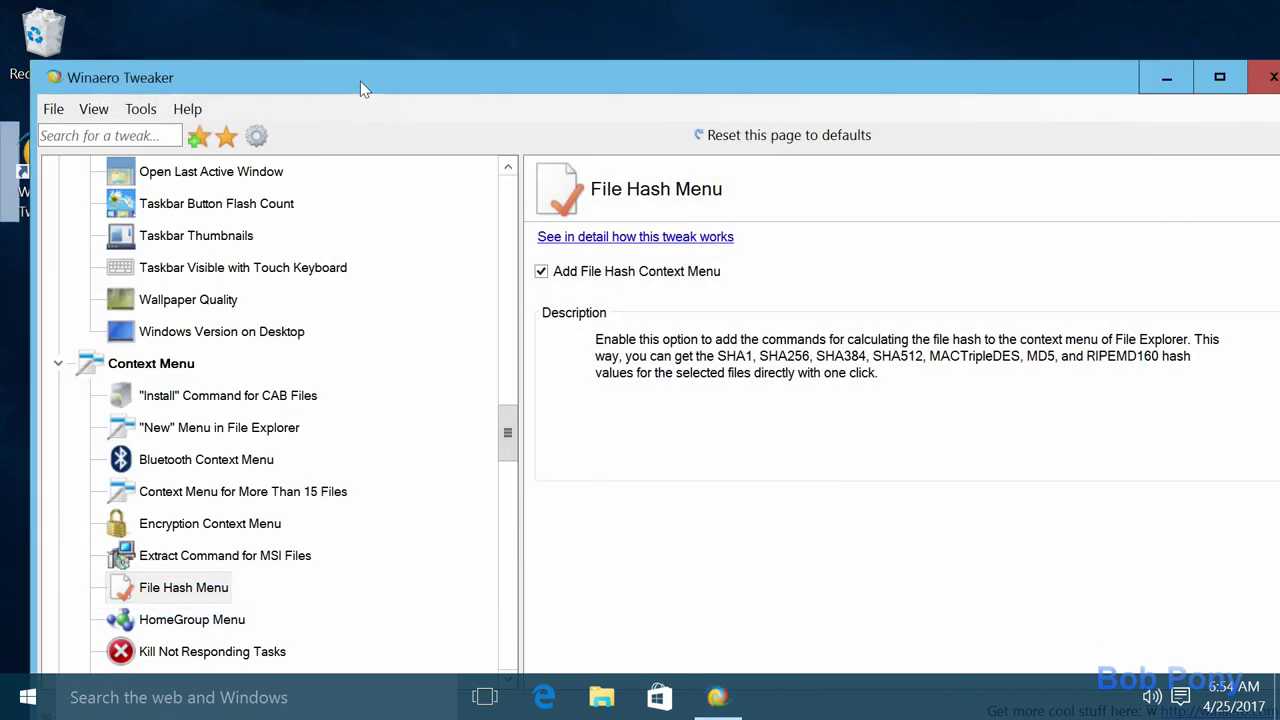
double_click(360, 81)
- Remove the Cast to Device and BitLocker default context menu entries and postpone signing out
scroll(197, 440, "down", 3)
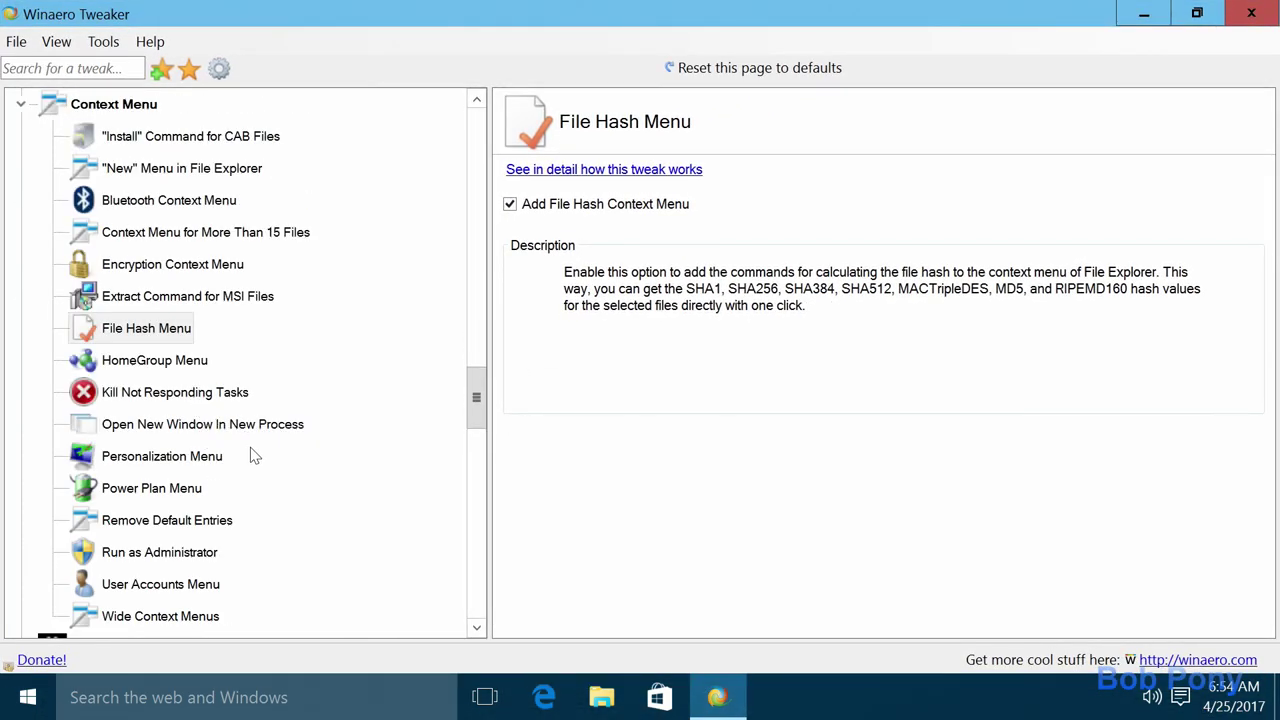
scroll(255, 453, "down", 1)
left_click(186, 393)
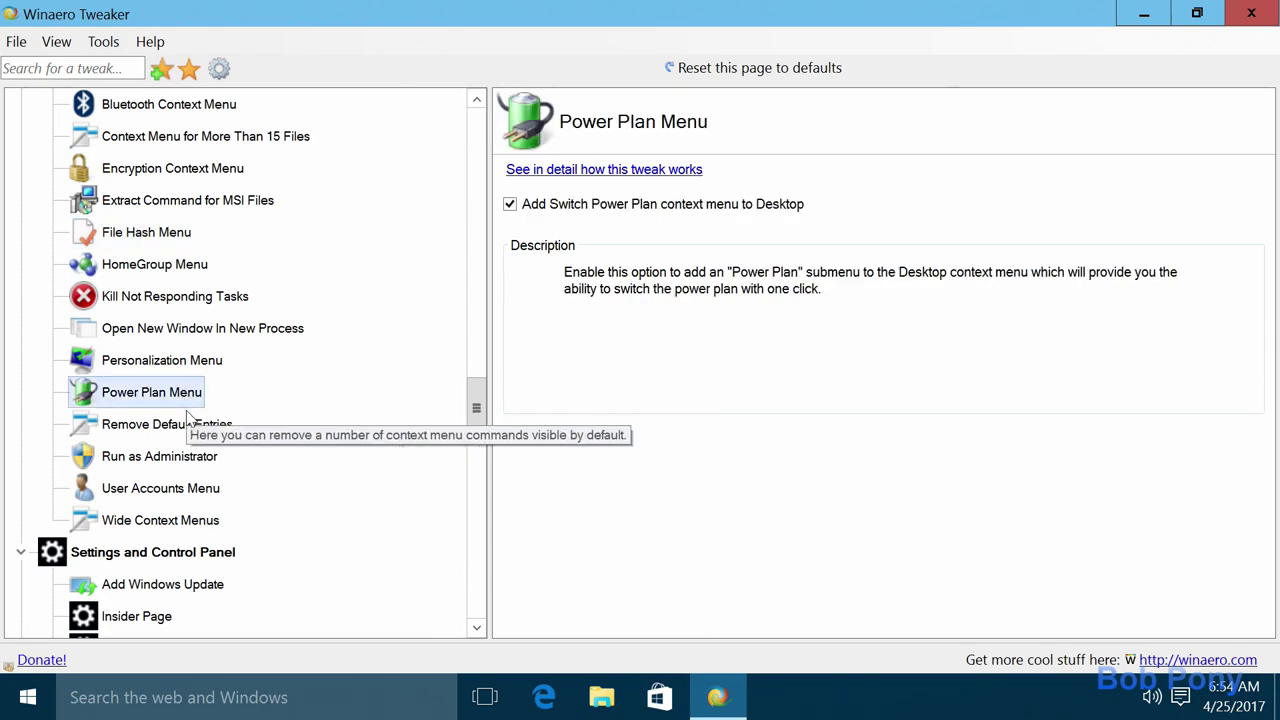
left_click(190, 418)
scroll(192, 418, "up", 7)
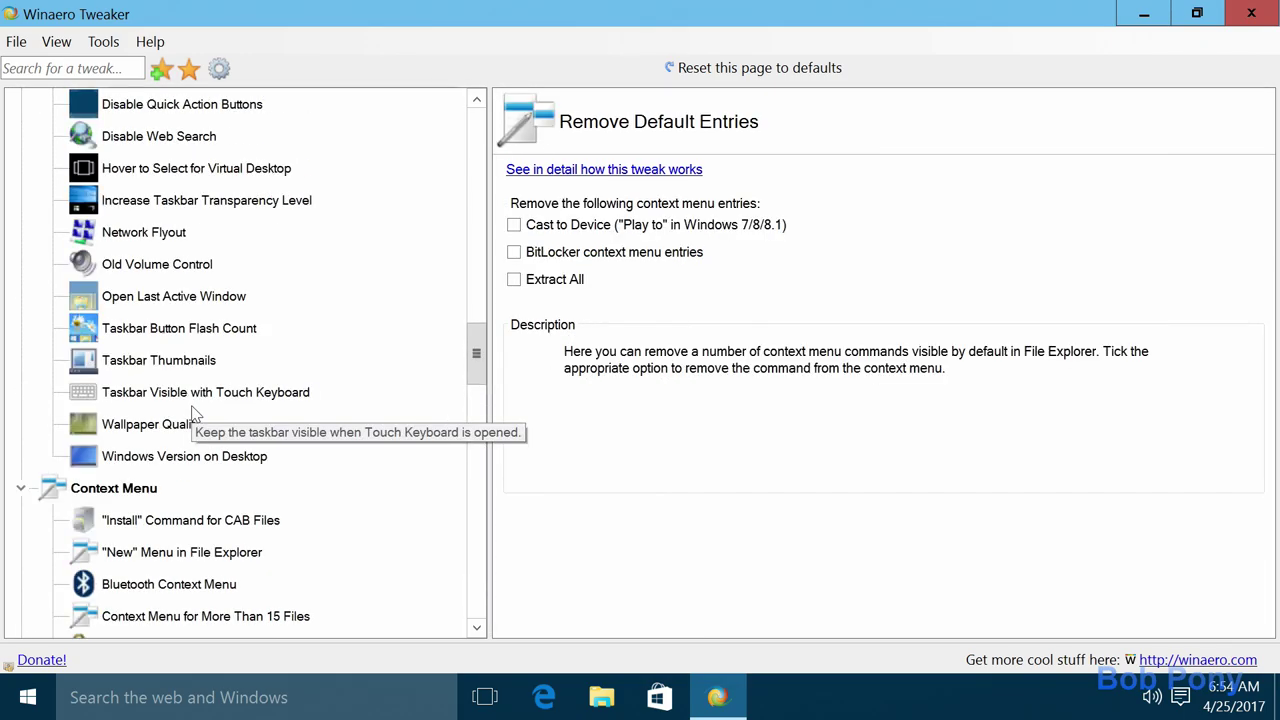
left_click(588, 228)
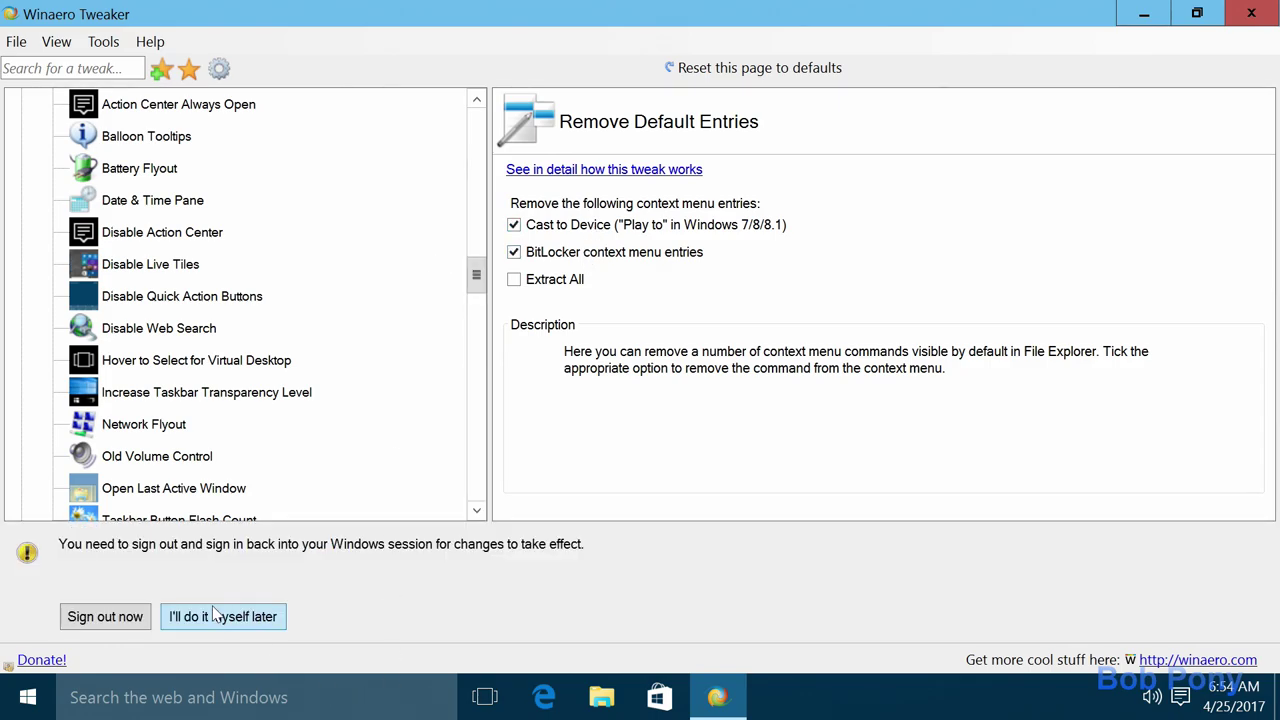
left_click(215, 615)
- Look back over the tweak categories up to Bookmarks and restart Windows to apply the changes
scroll(200, 470, "up", 3)
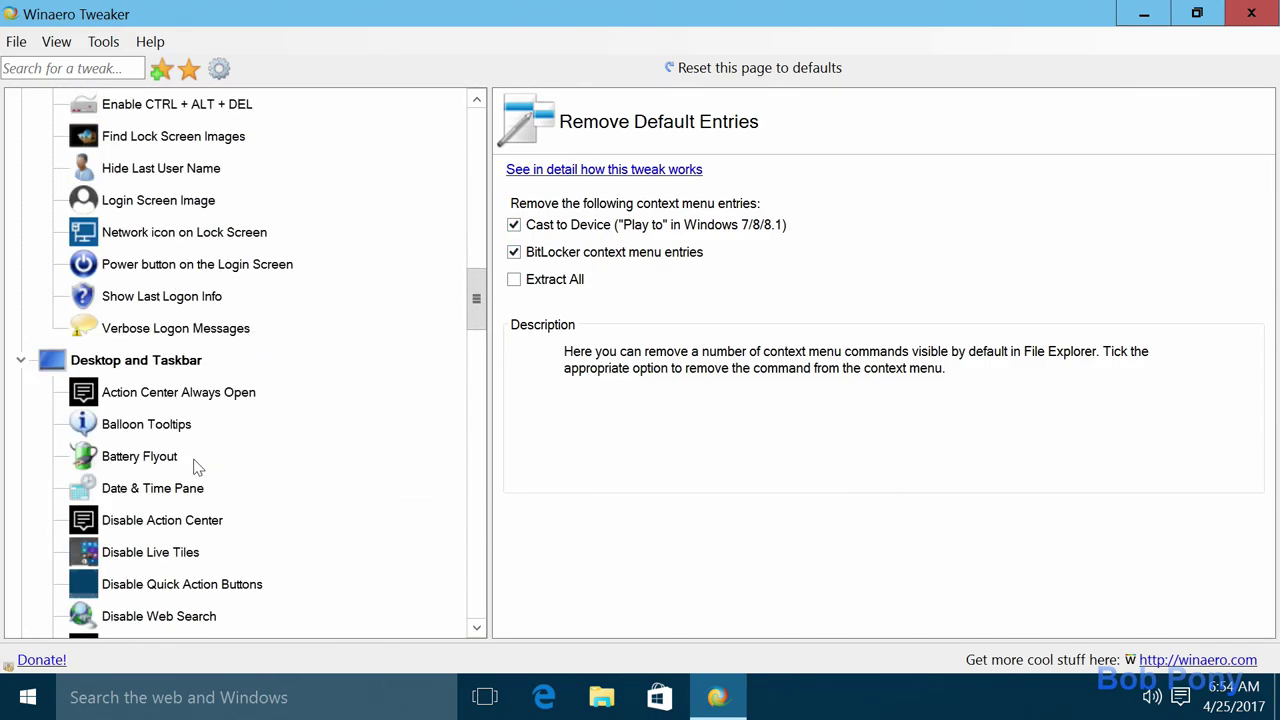
scroll(197, 467, "up", 2)
scroll(193, 455, "up", 5)
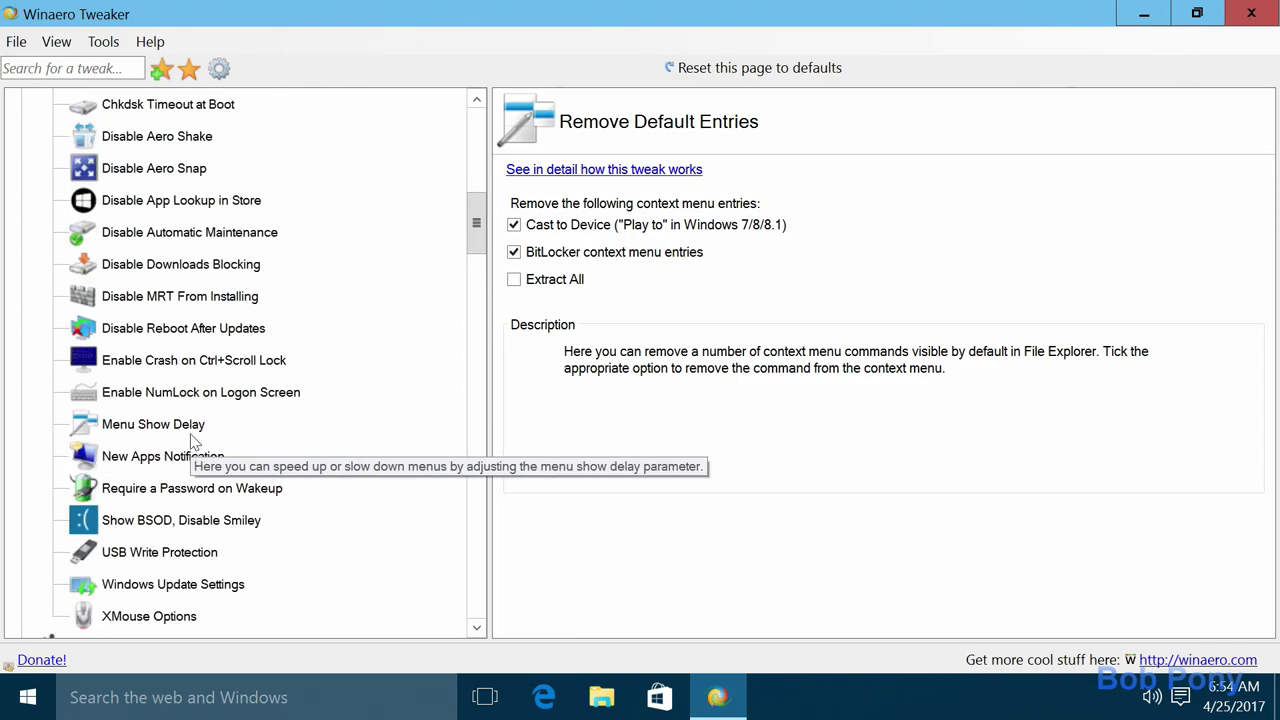
scroll(193, 443, "up", 7)
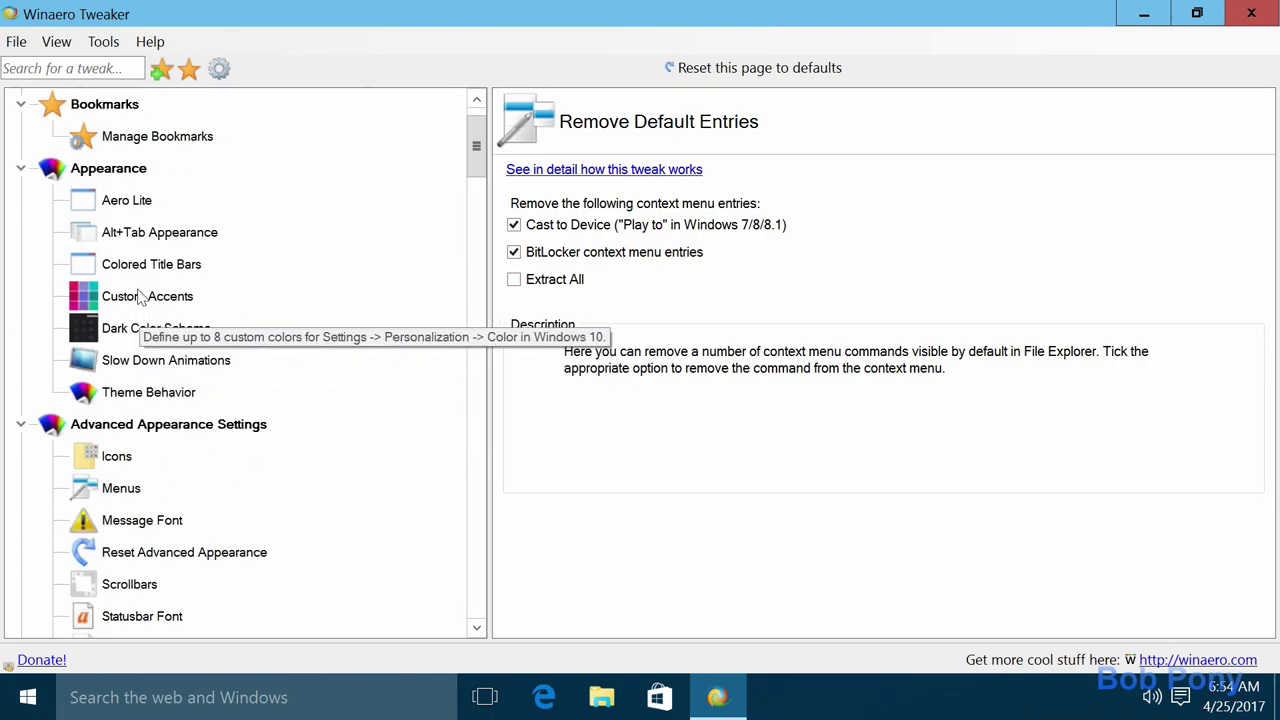
left_click(26, 697)
left_click(82, 608)
left_click(115, 563)
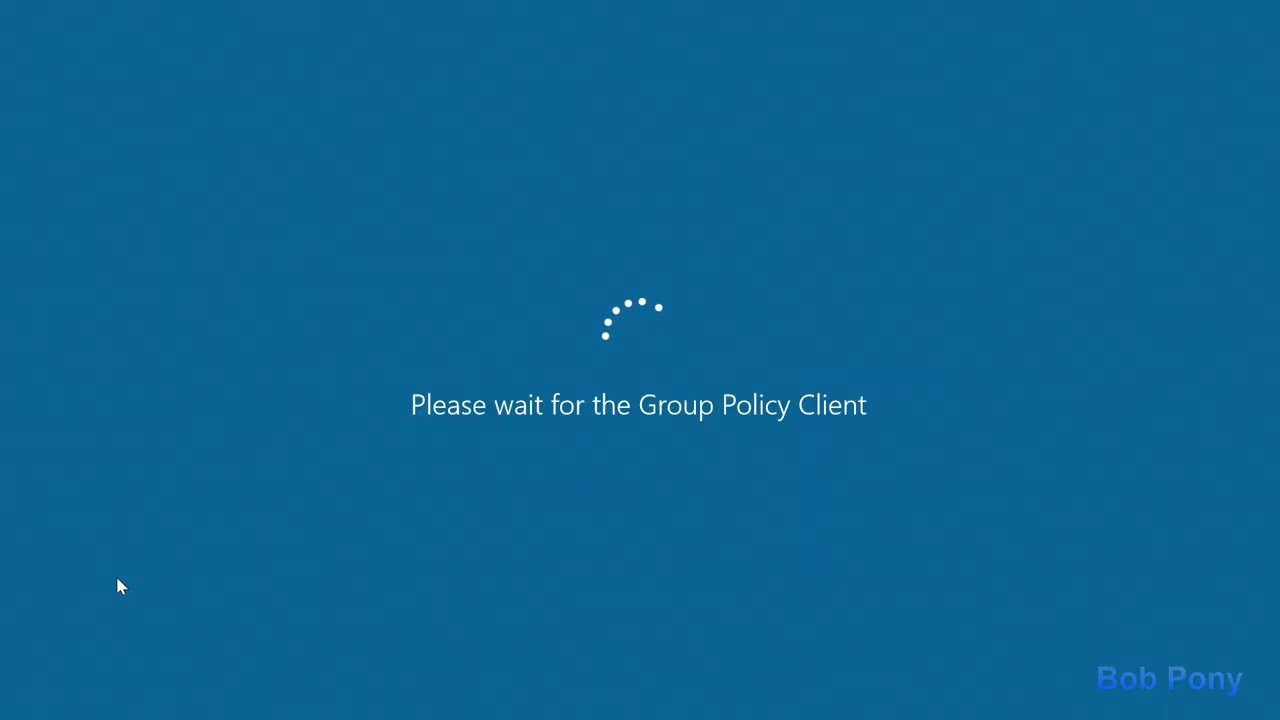
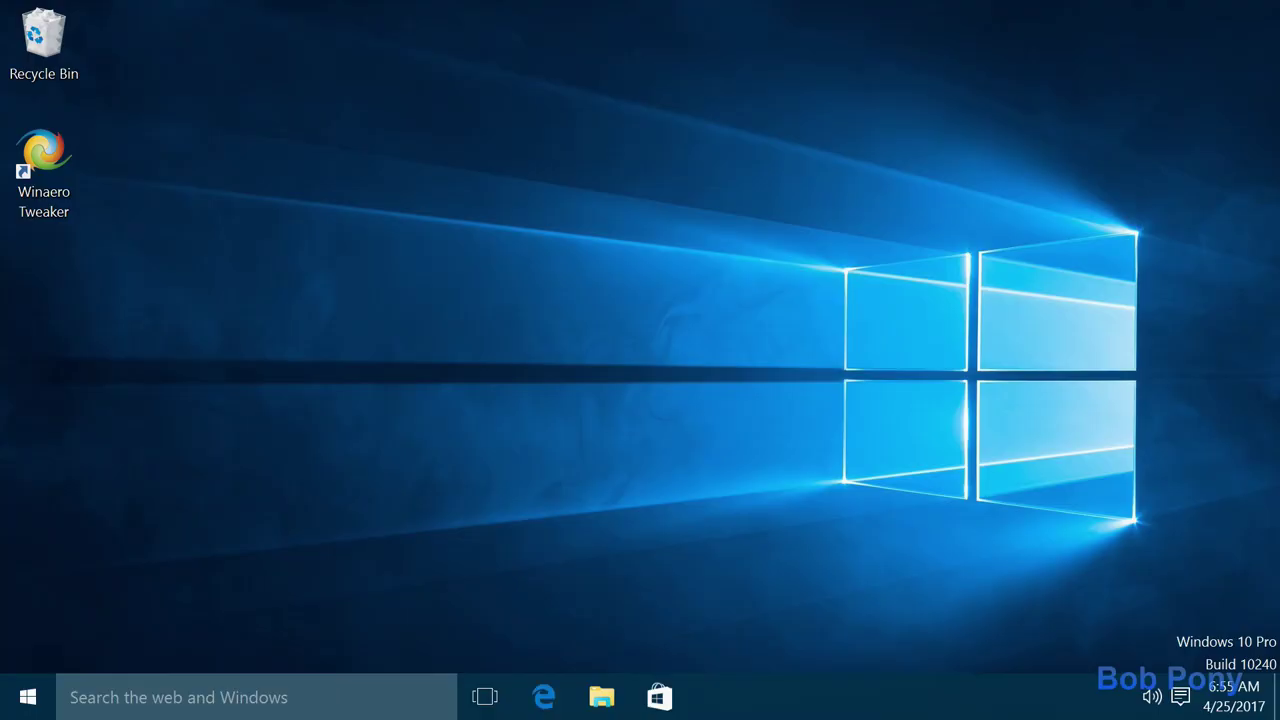
- Switch to Microsoft Edge and enter "youtub" in the search box of a new tab
key("super")
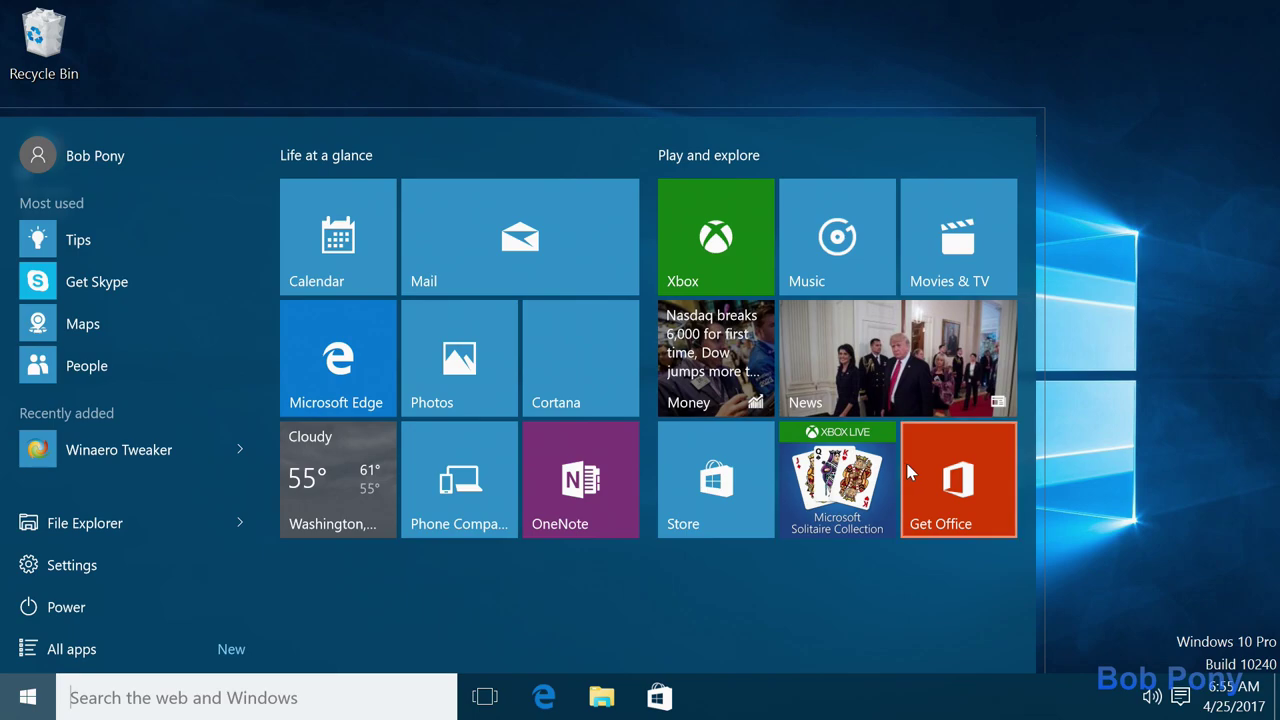
key("Escape")
left_click(540, 697)
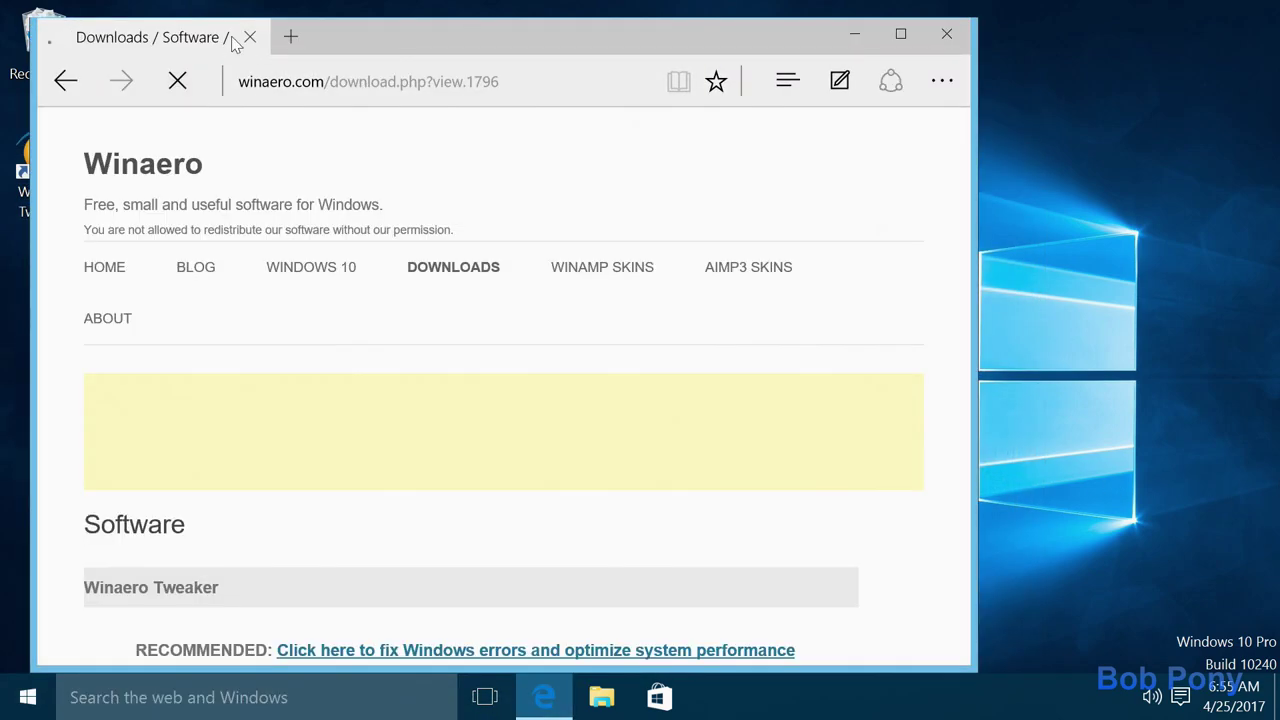
left_click(291, 36)
type("youtubre")
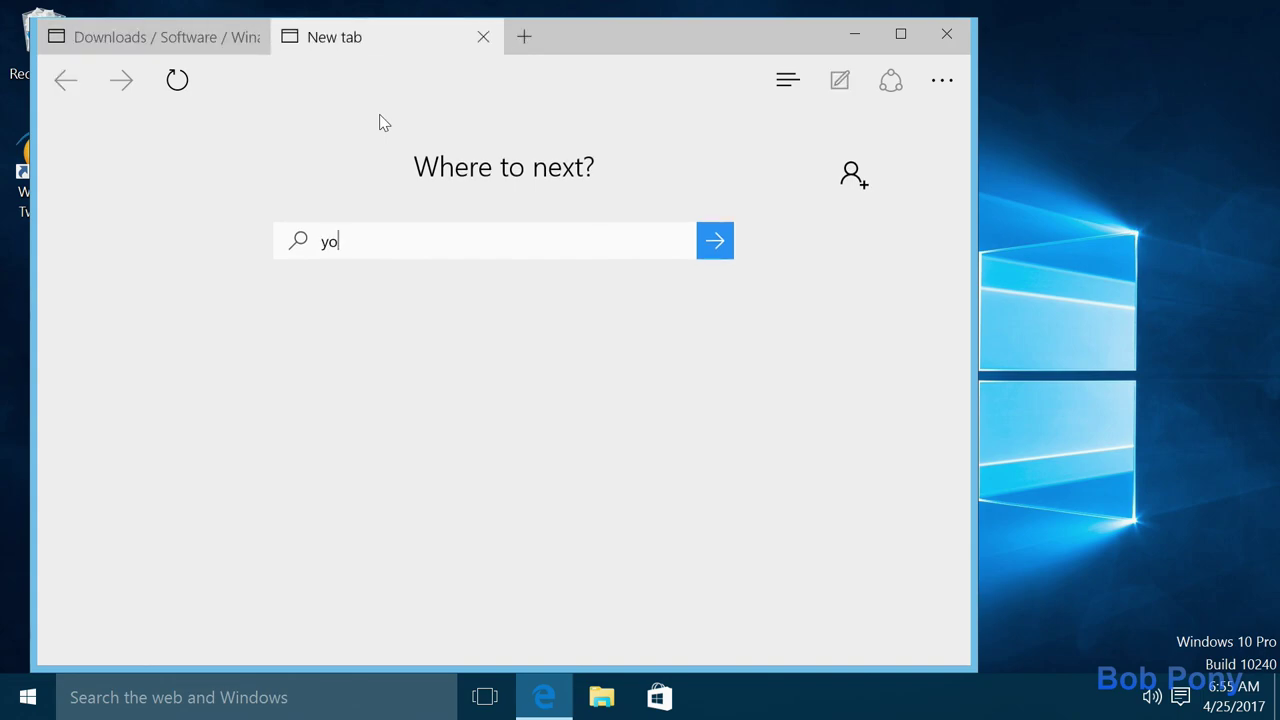
key("BackSpace")
key("BackSpace")
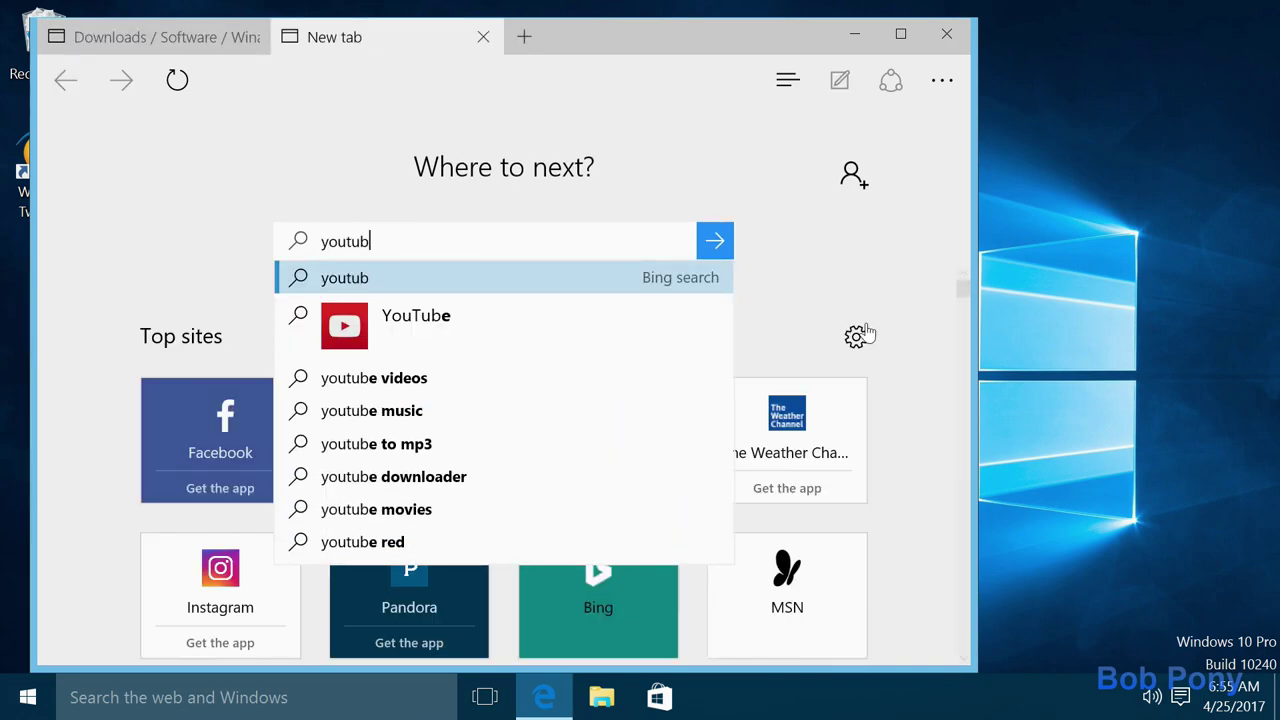
- Customize Edge's new tab page to show Top sites only, with the Weather, Sports and Money cards off, and save
left_click(856, 338)
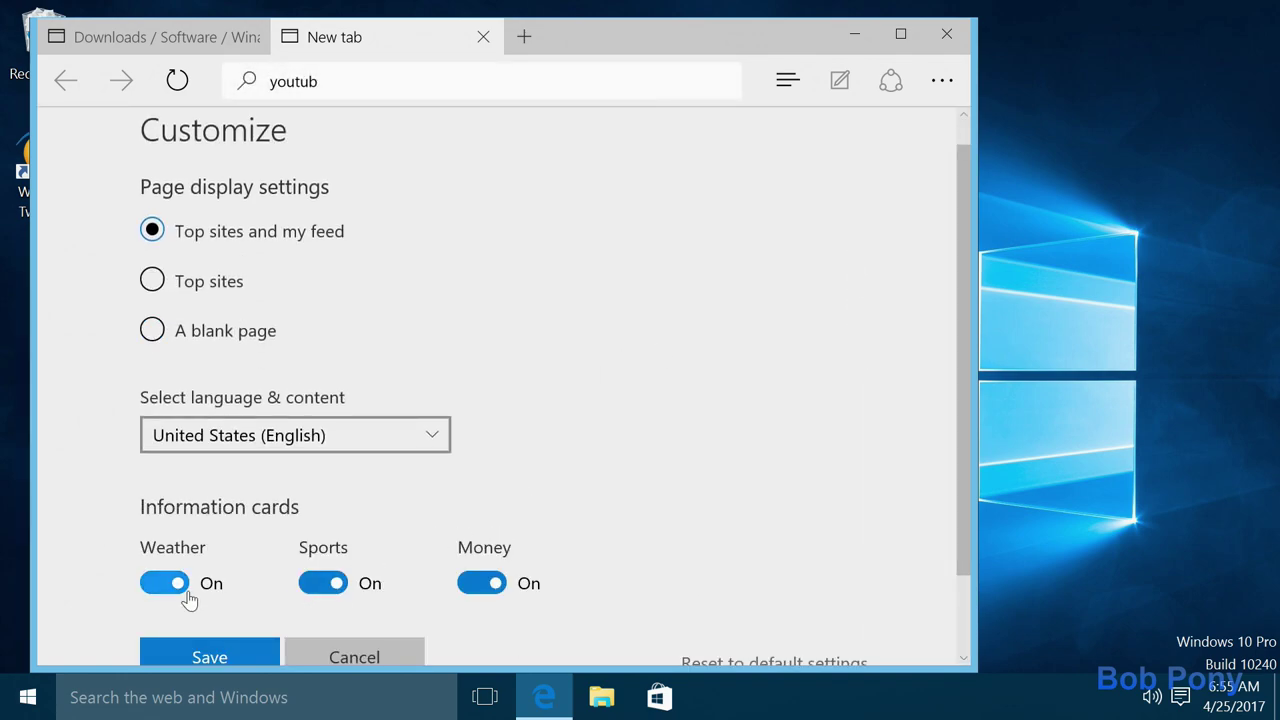
left_click(303, 588)
left_click(492, 586)
left_click(208, 290)
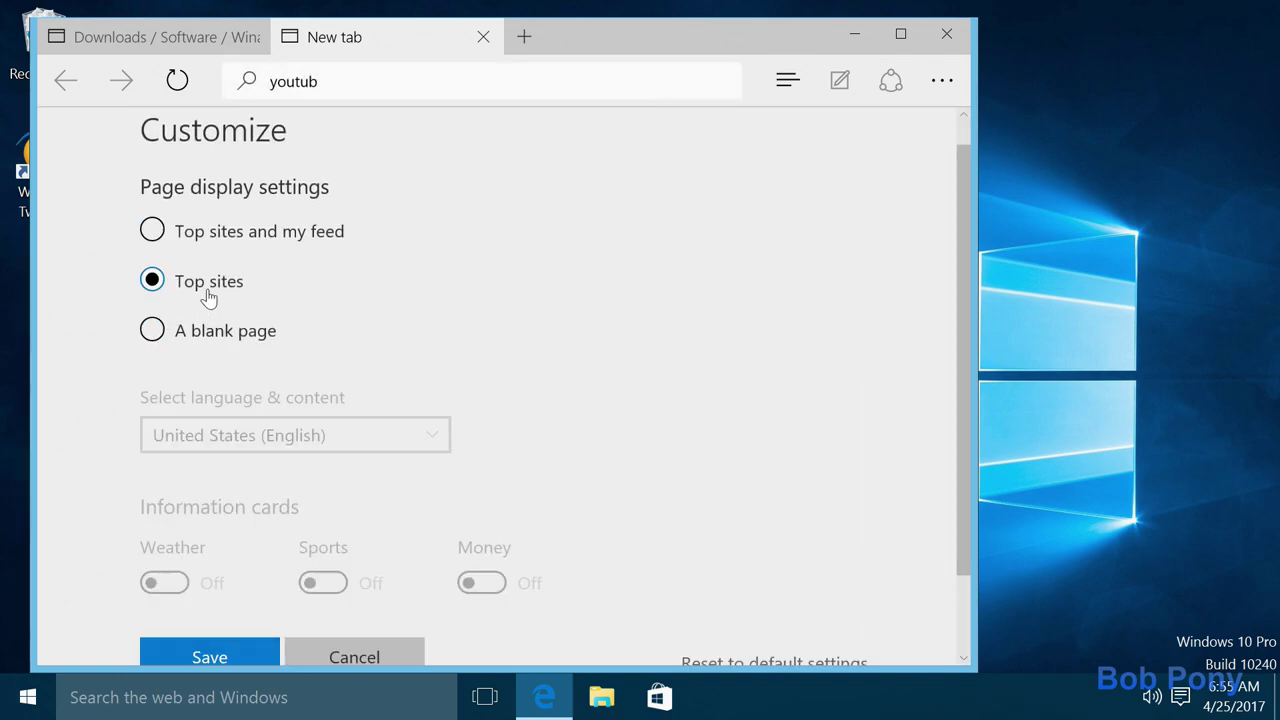
left_click(266, 658)
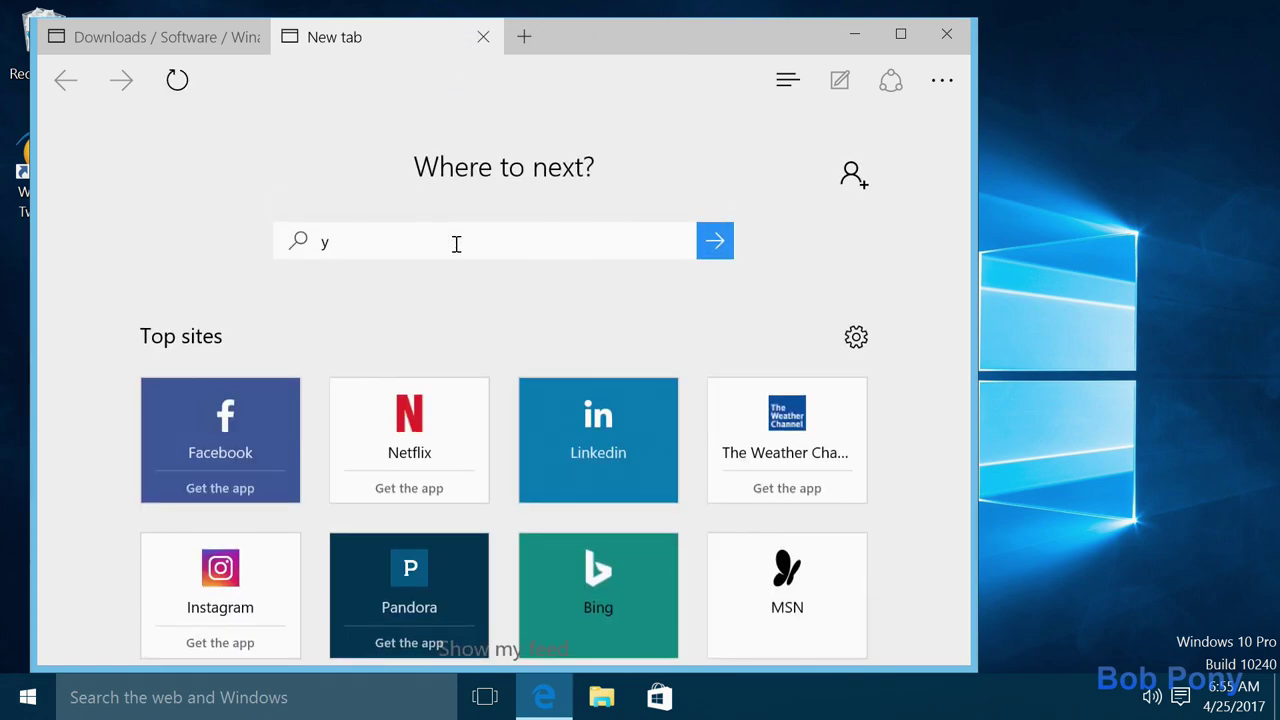
- Load youtube.com from the new tab page and maximize the browser window
left_click(456, 243)
type("youtube/")
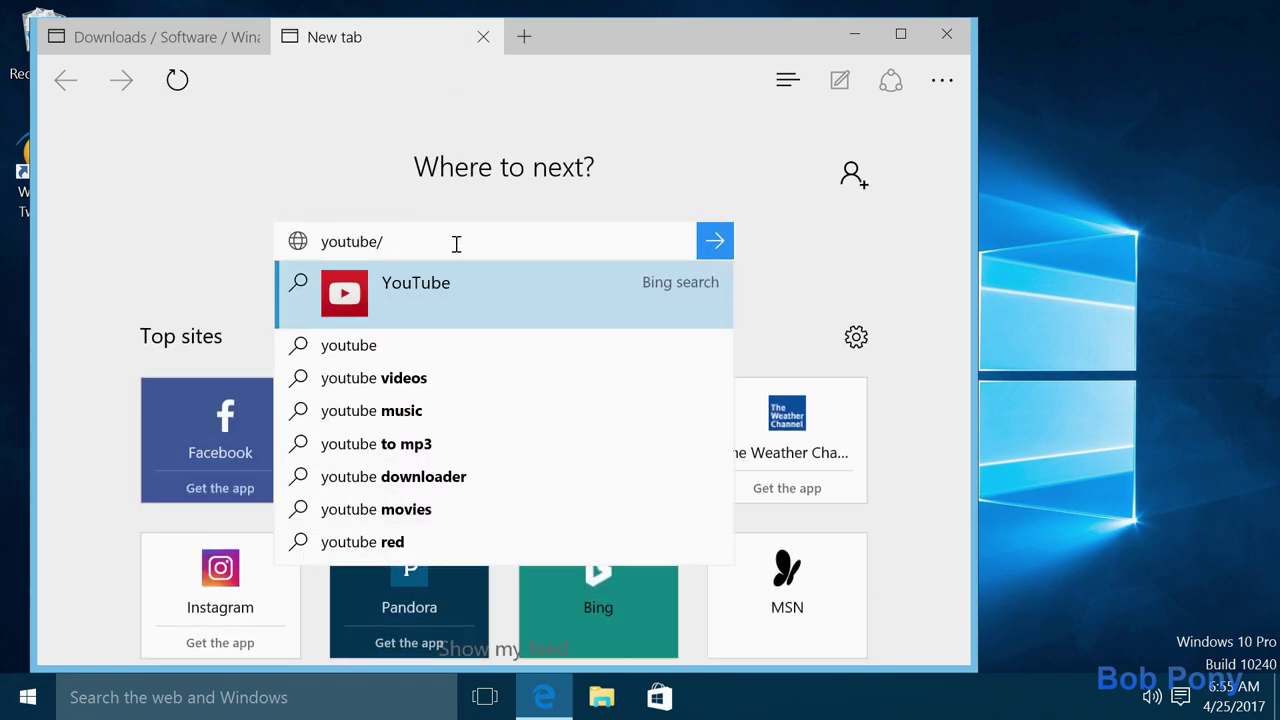
key("BackSpace")
type(".com")
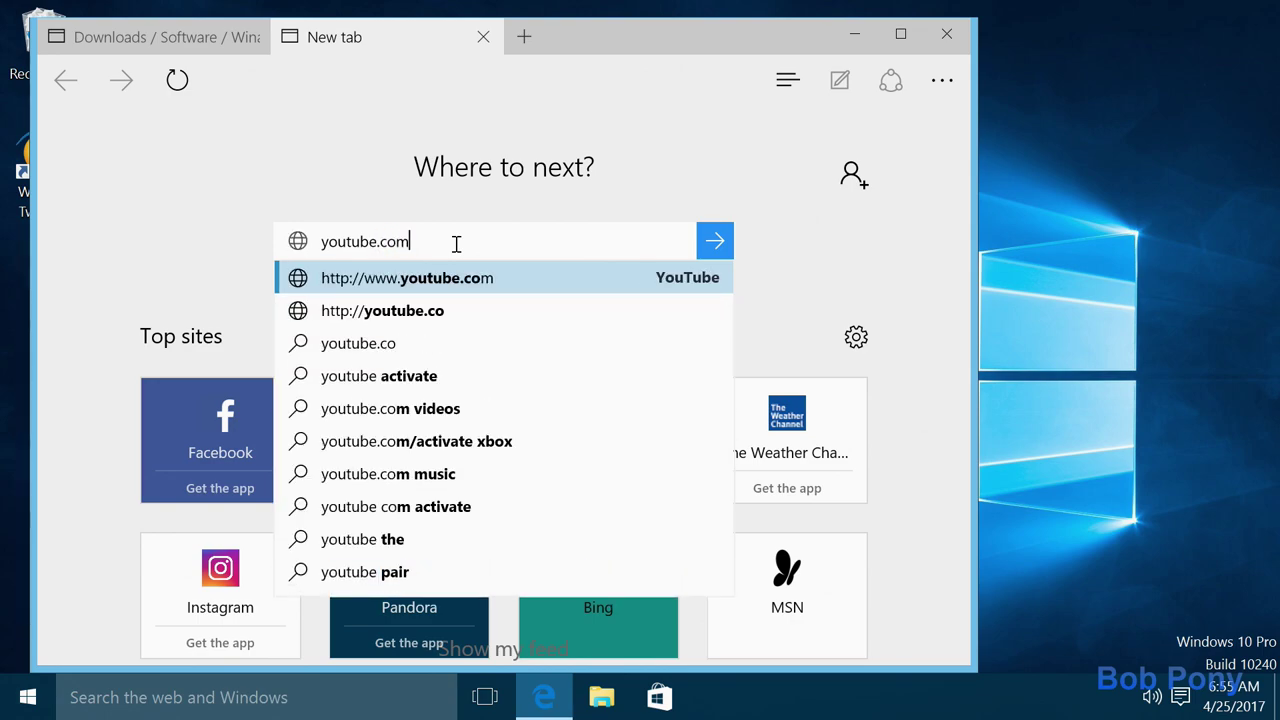
key("Return")
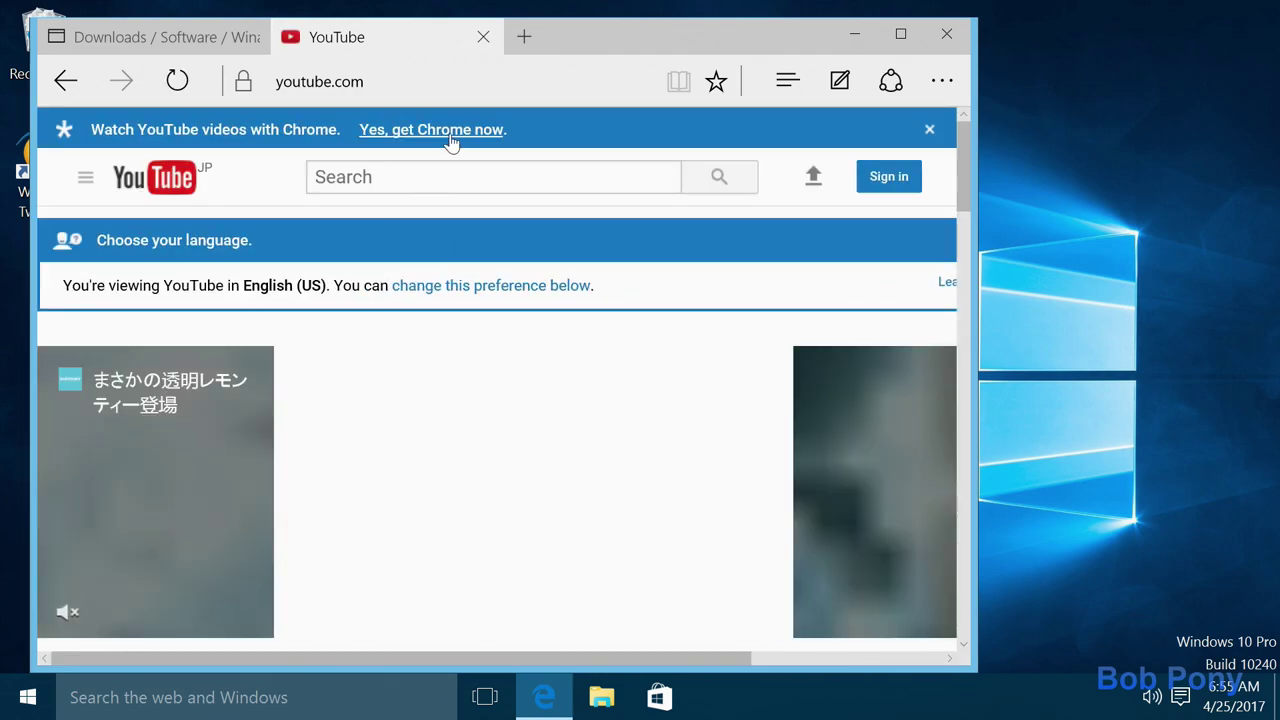
left_click(434, 40)
double_click(434, 40)
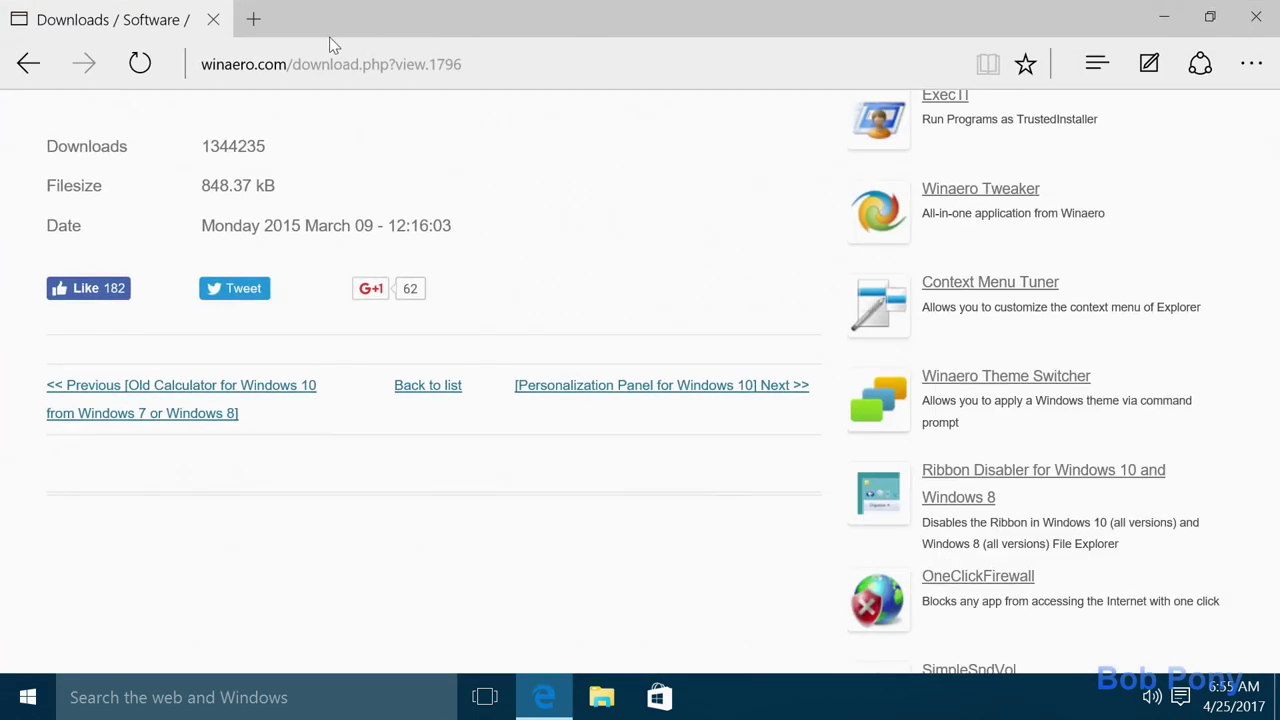
- Close the browser and look through the Start menu's full list of installed apps from top to bottom
left_click(213, 19)
left_click(28, 697)
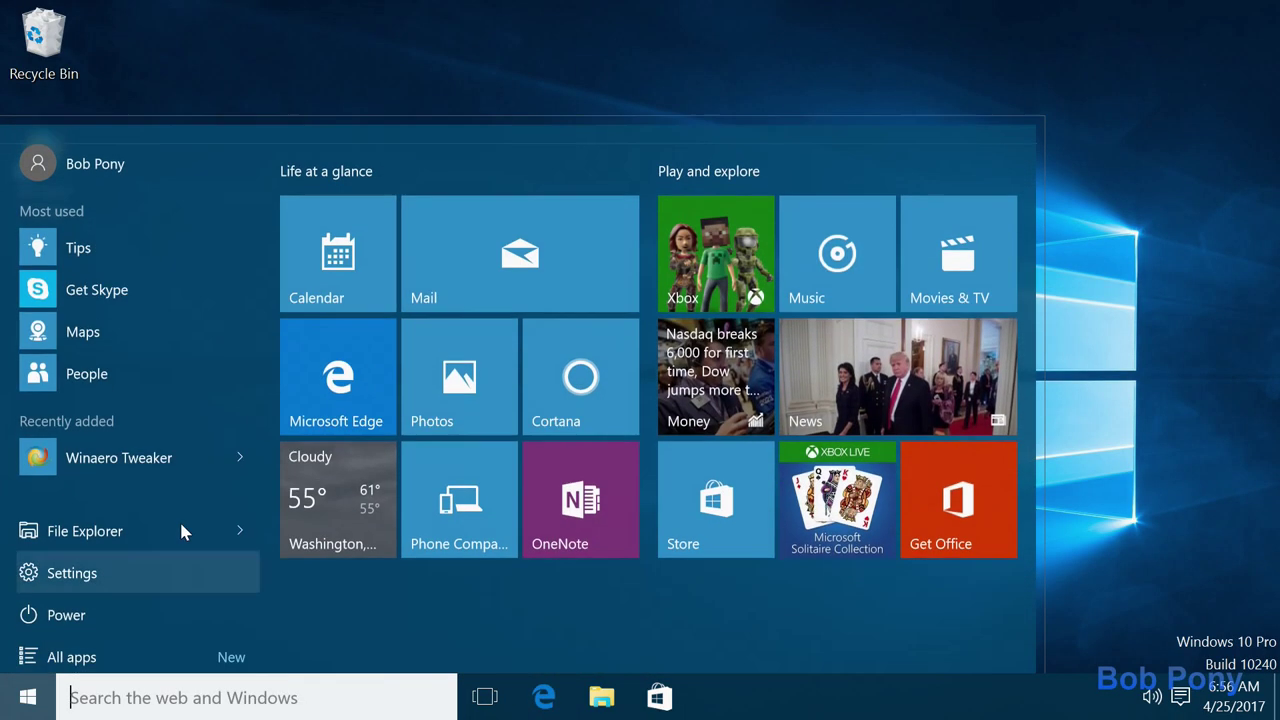
left_click(158, 647)
scroll(160, 485, "down", 10)
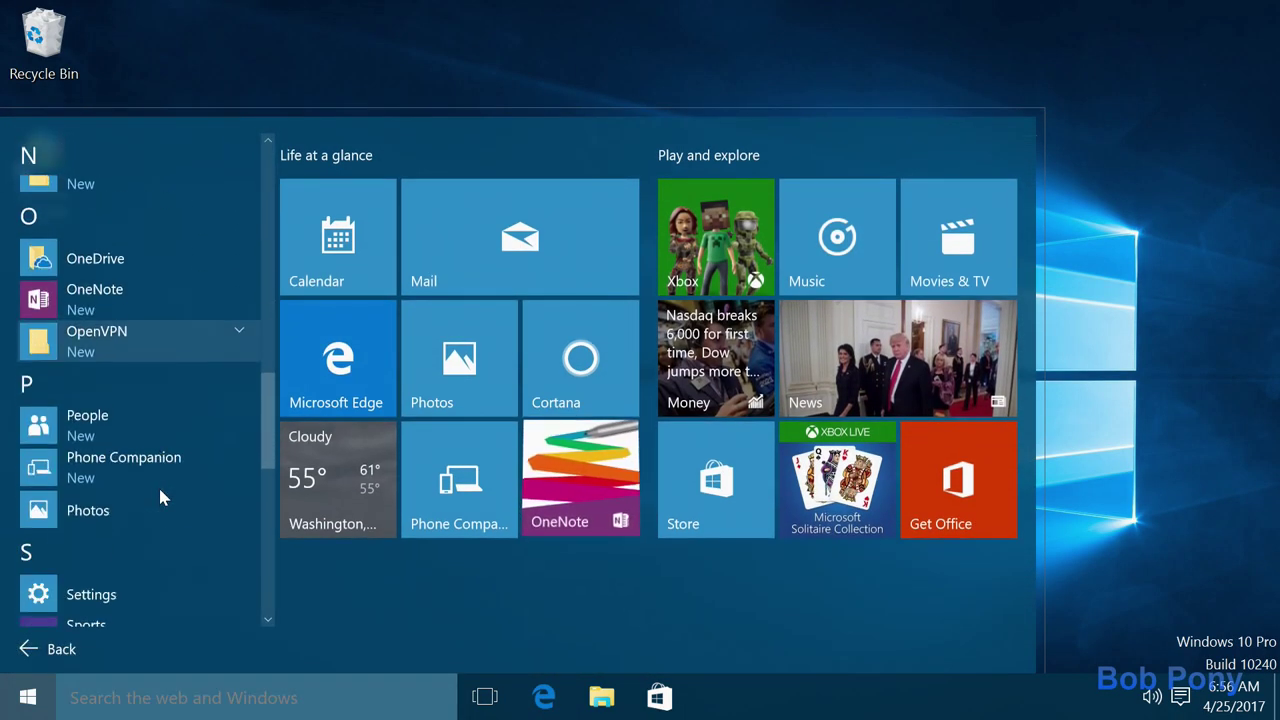
scroll(158, 485, "down", 2)
scroll(150, 430, "up", 3)
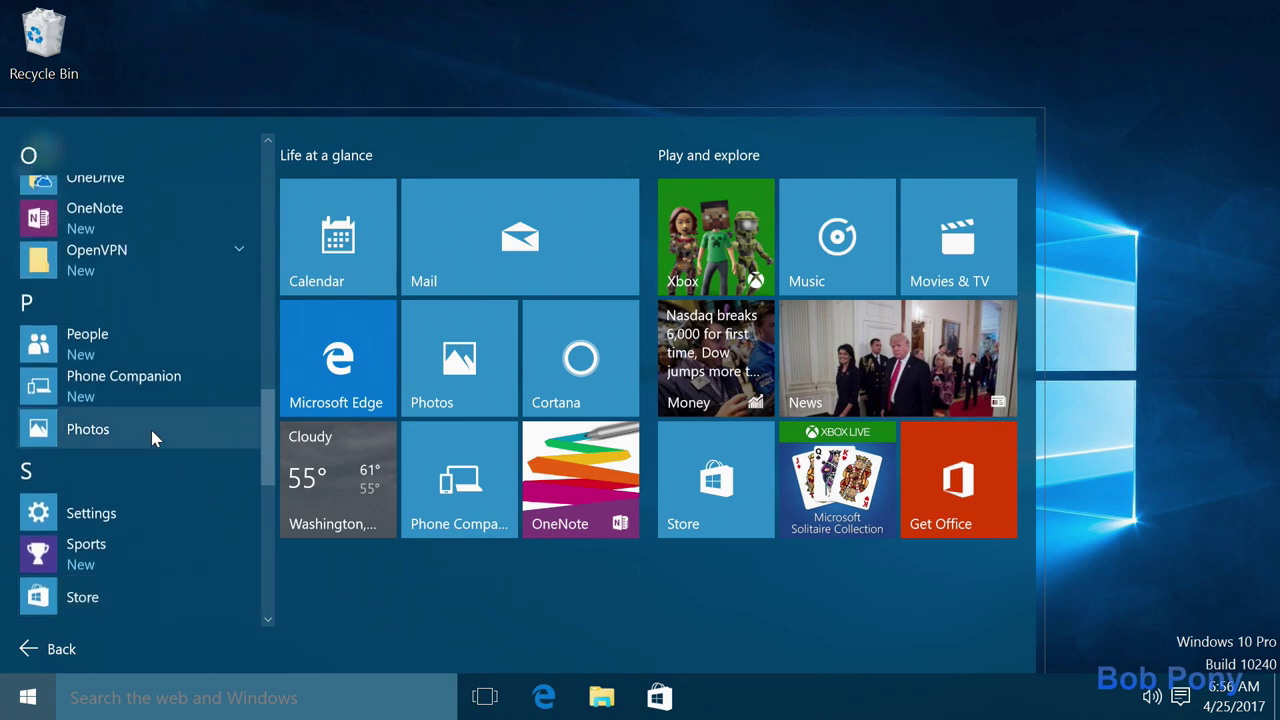
scroll(152, 433, "up", 6)
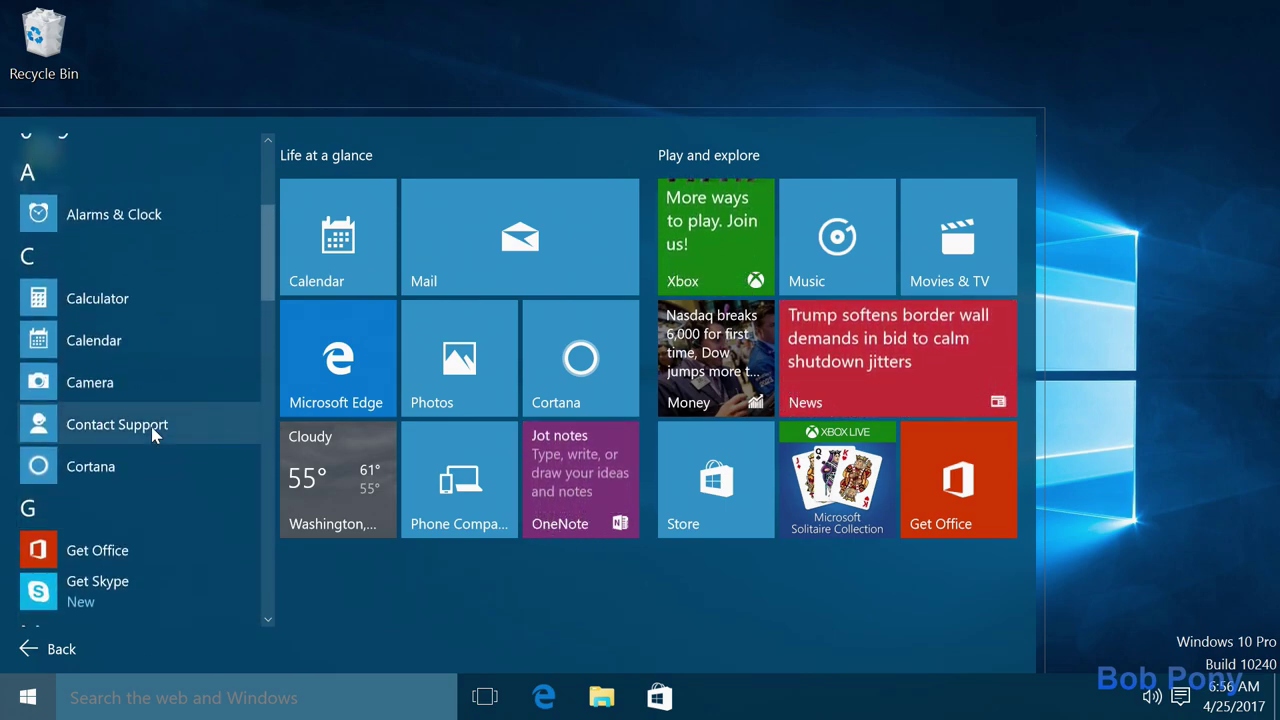
scroll(152, 435, "down", 2)
scroll(152, 434, "down", 8)
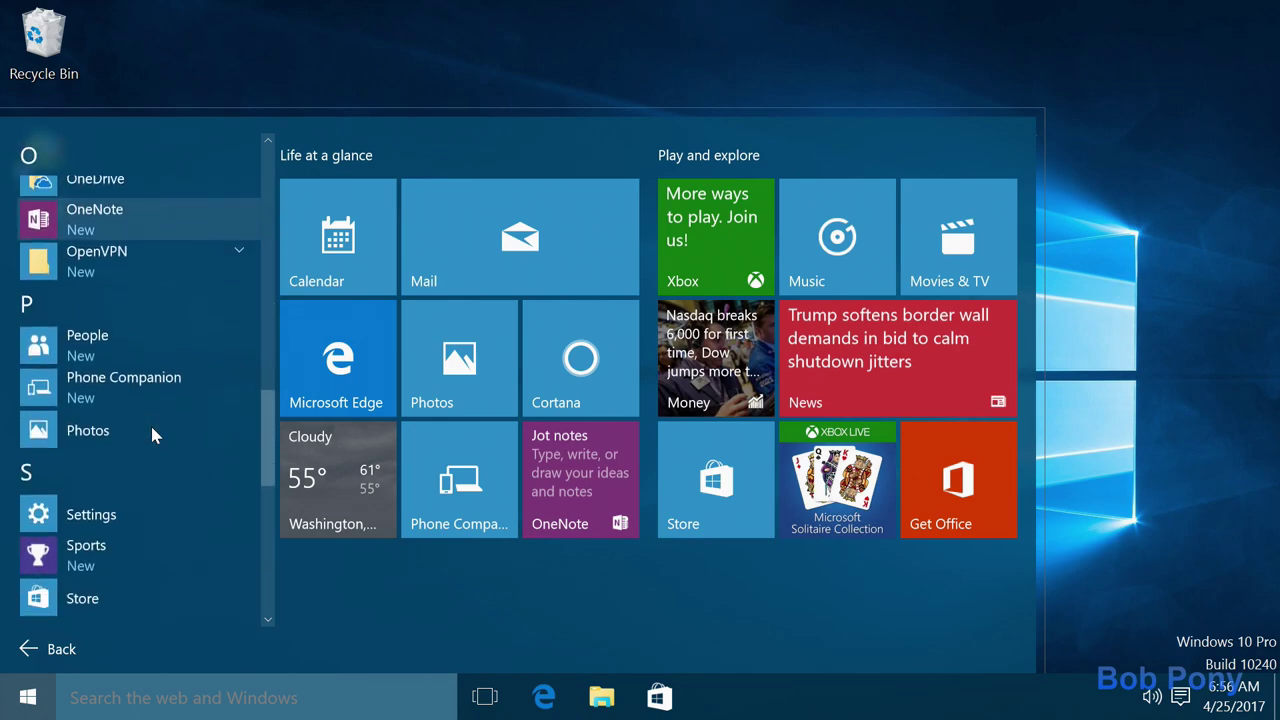
scroll(152, 433, "down", 7)
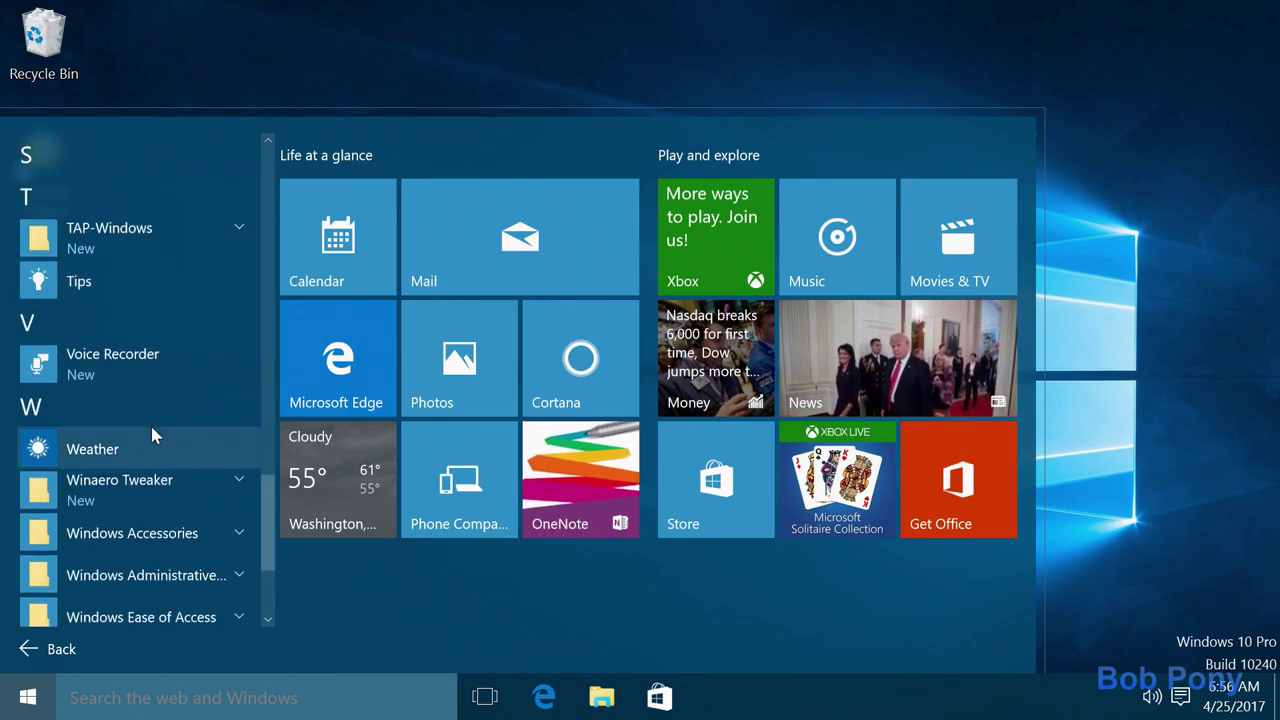
scroll(152, 434, "up", 9)
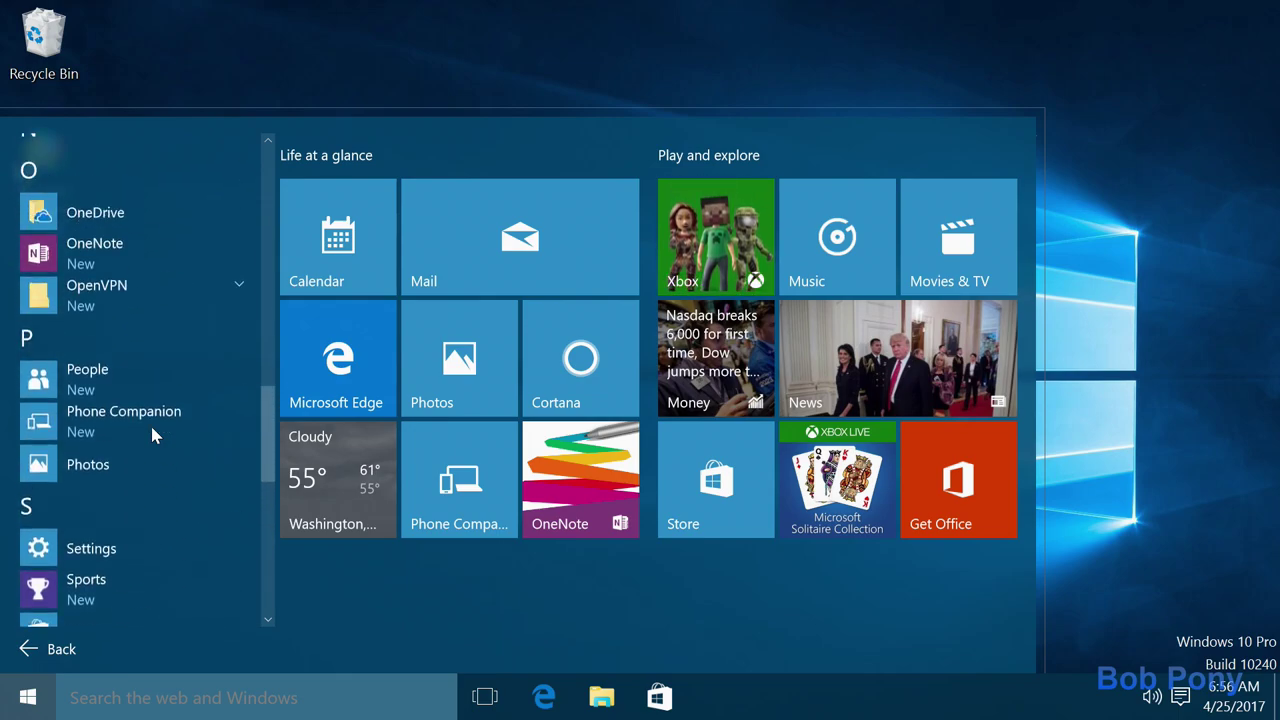
scroll(150, 423, "up", 15)
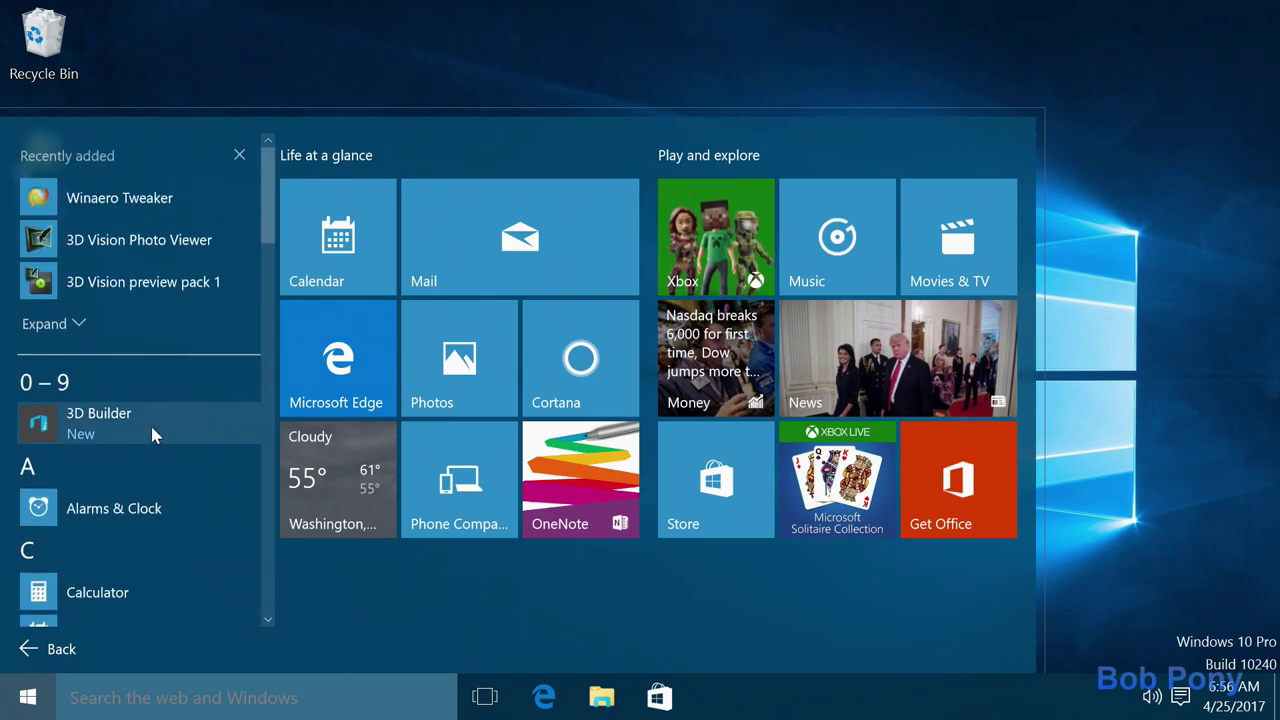
- Switch to the Windows Store, view its account options for signing in, downloads and settings, and close the Store
left_click(684, 698)
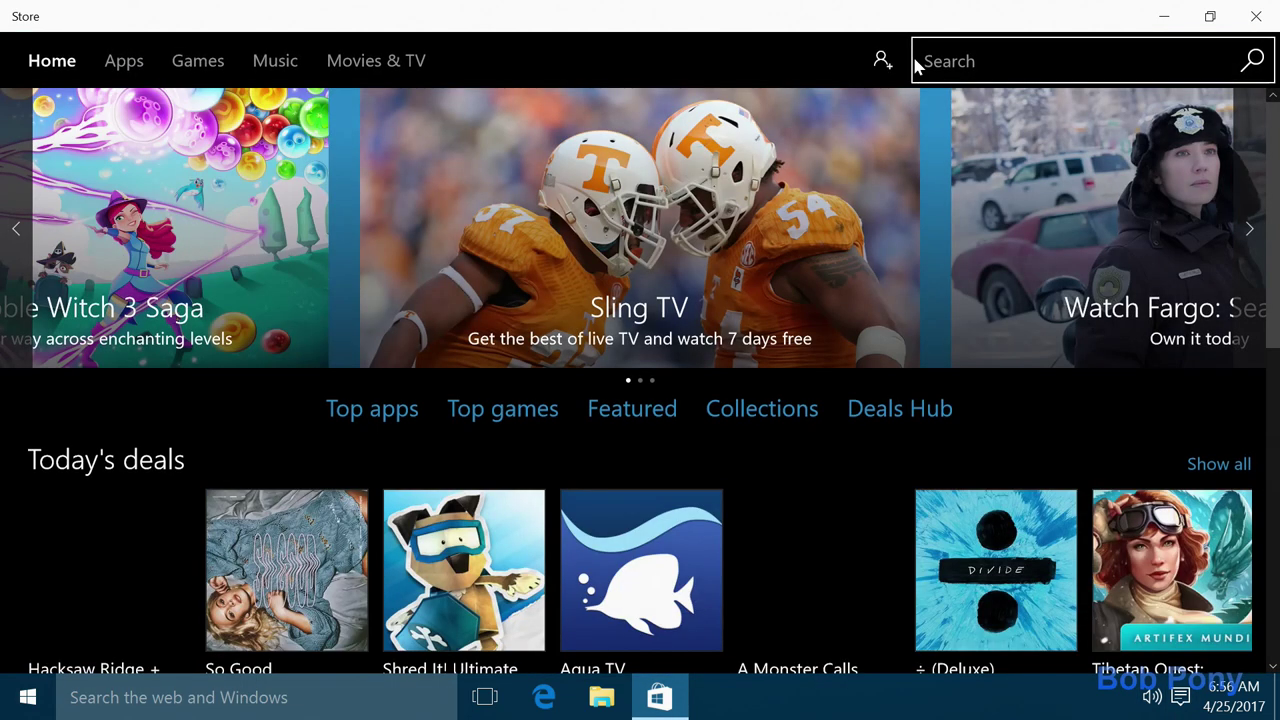
left_click(885, 62)
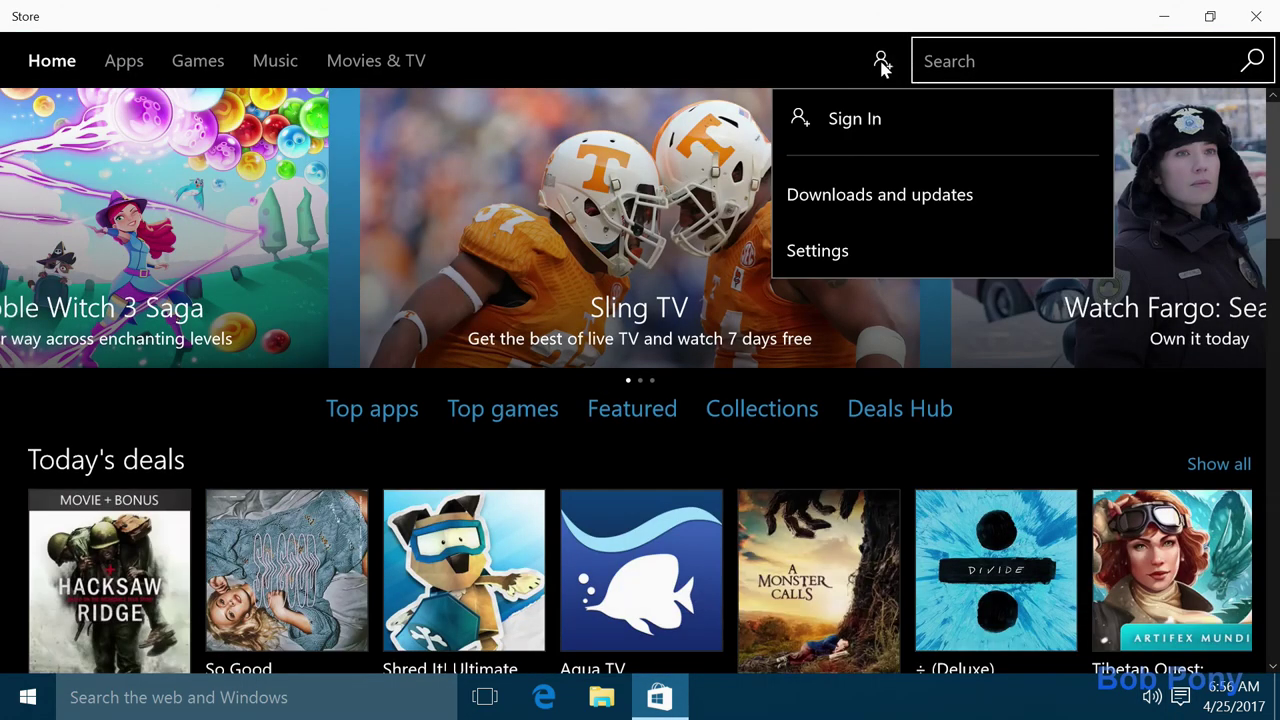
left_click(881, 62)
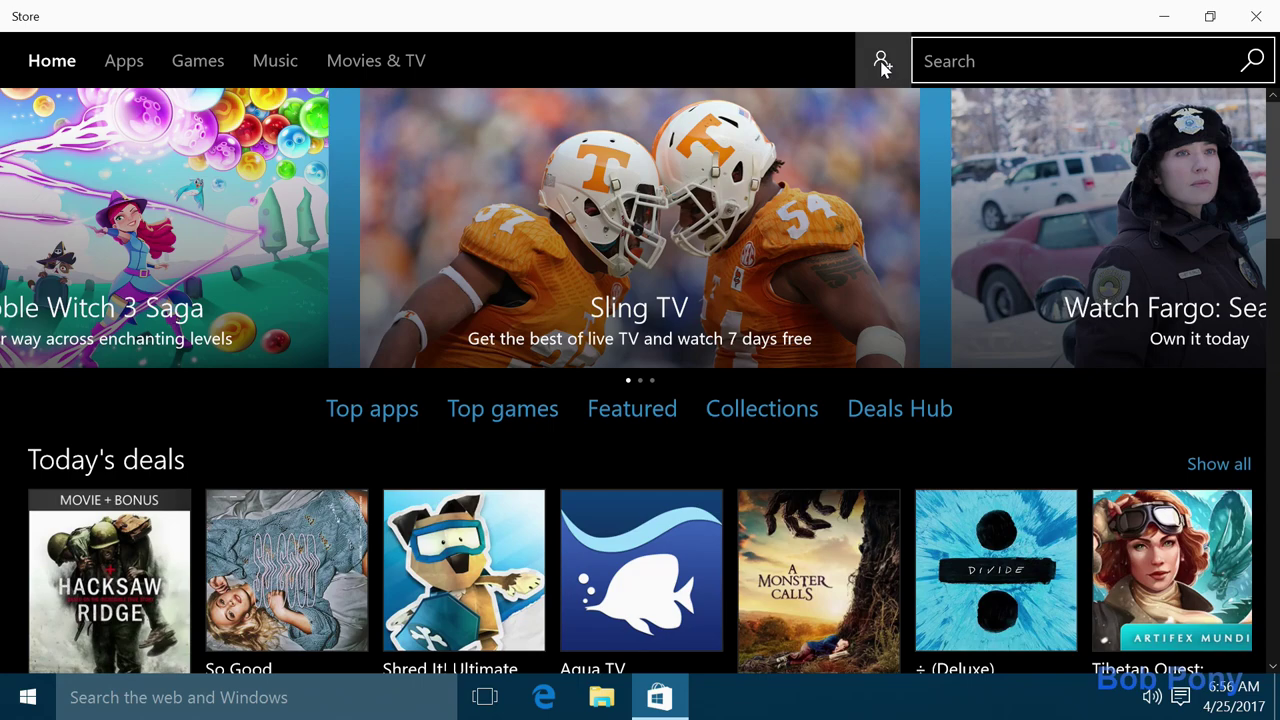
left_click(881, 62)
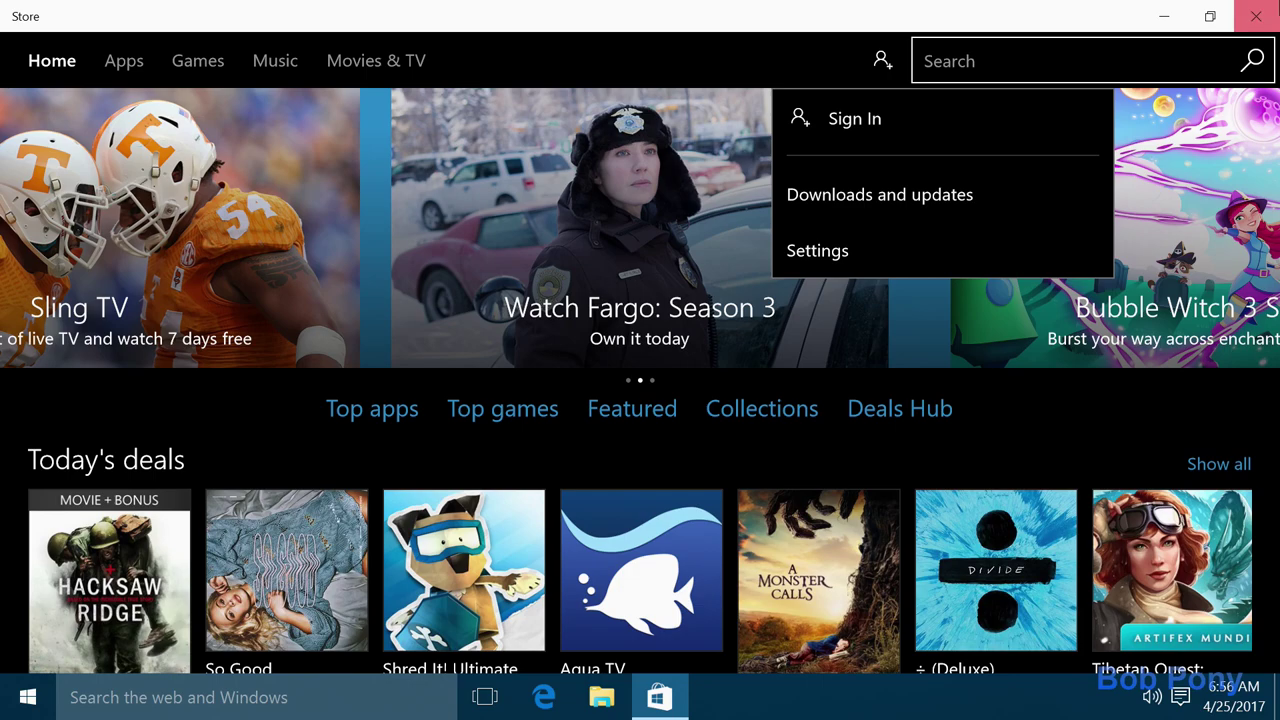
left_click(1256, 16)
- Look through the Start menu's installed apps again, from the end of the list back up to the M entries
key("super")
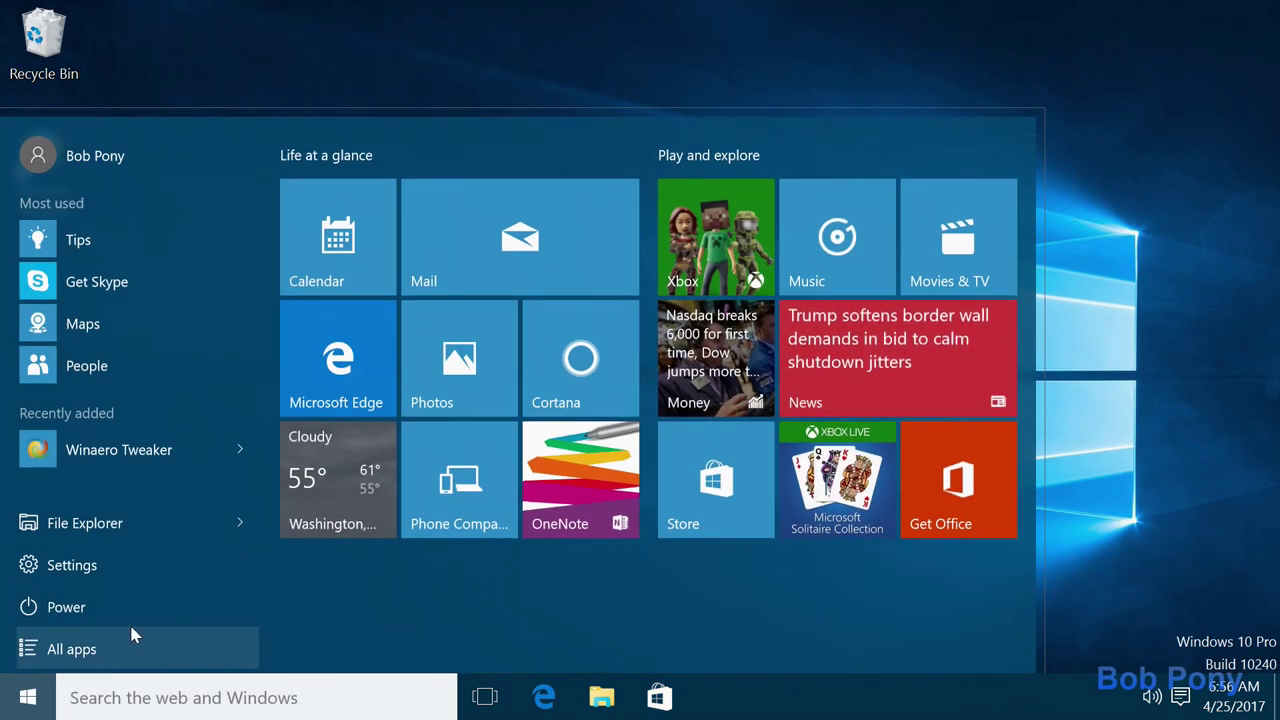
left_click(141, 645)
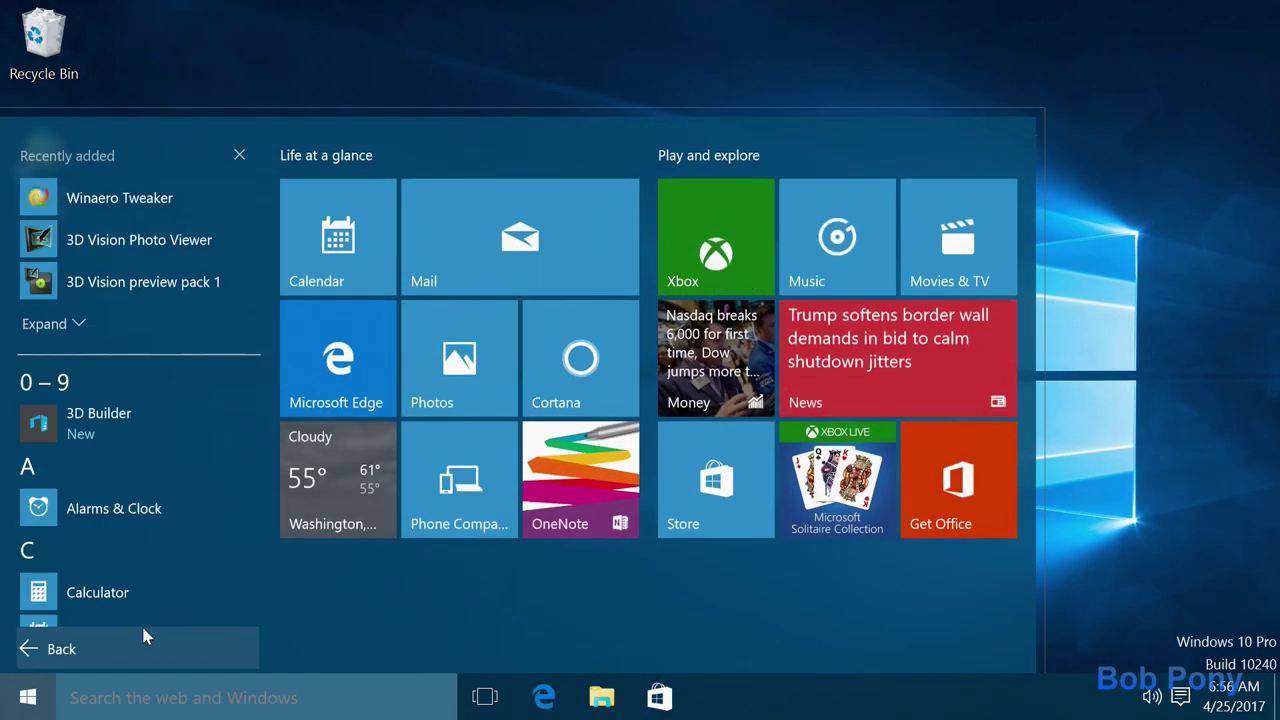
scroll(146, 600, "down", 10)
scroll(146, 593, "down", 5)
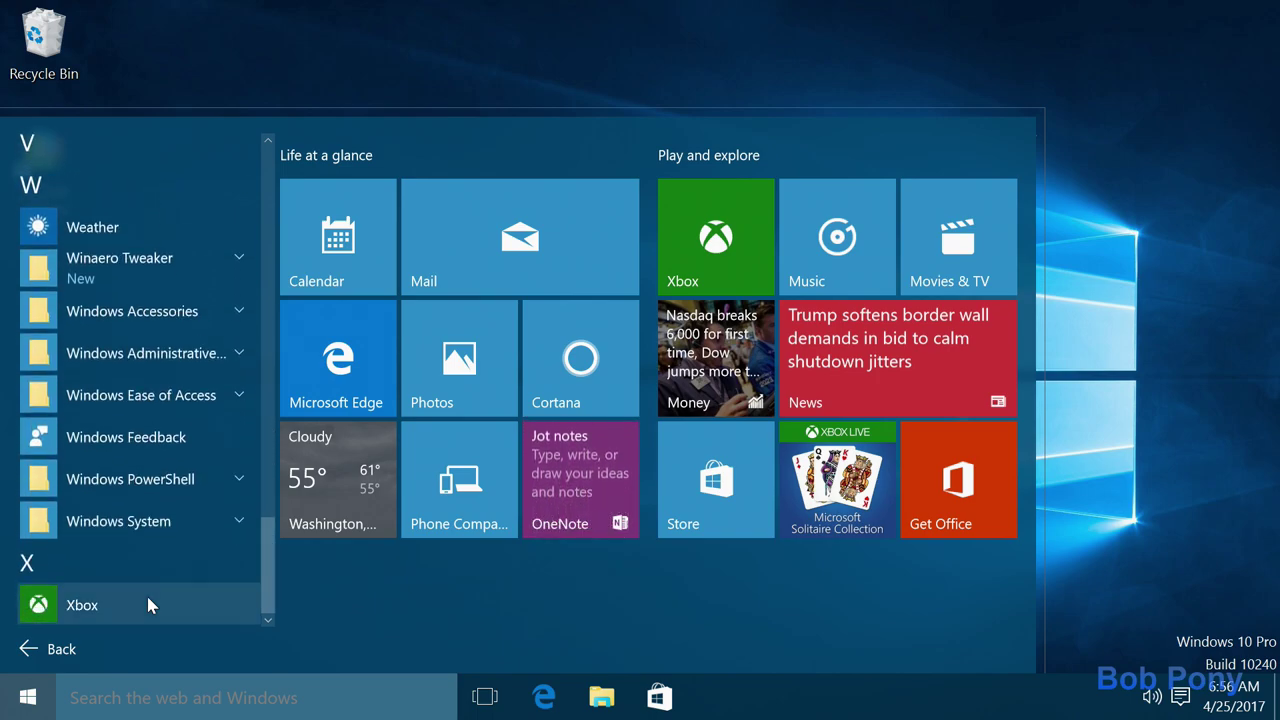
scroll(146, 593, "up", 3)
scroll(146, 593, "down", 3)
scroll(147, 598, "down", 2)
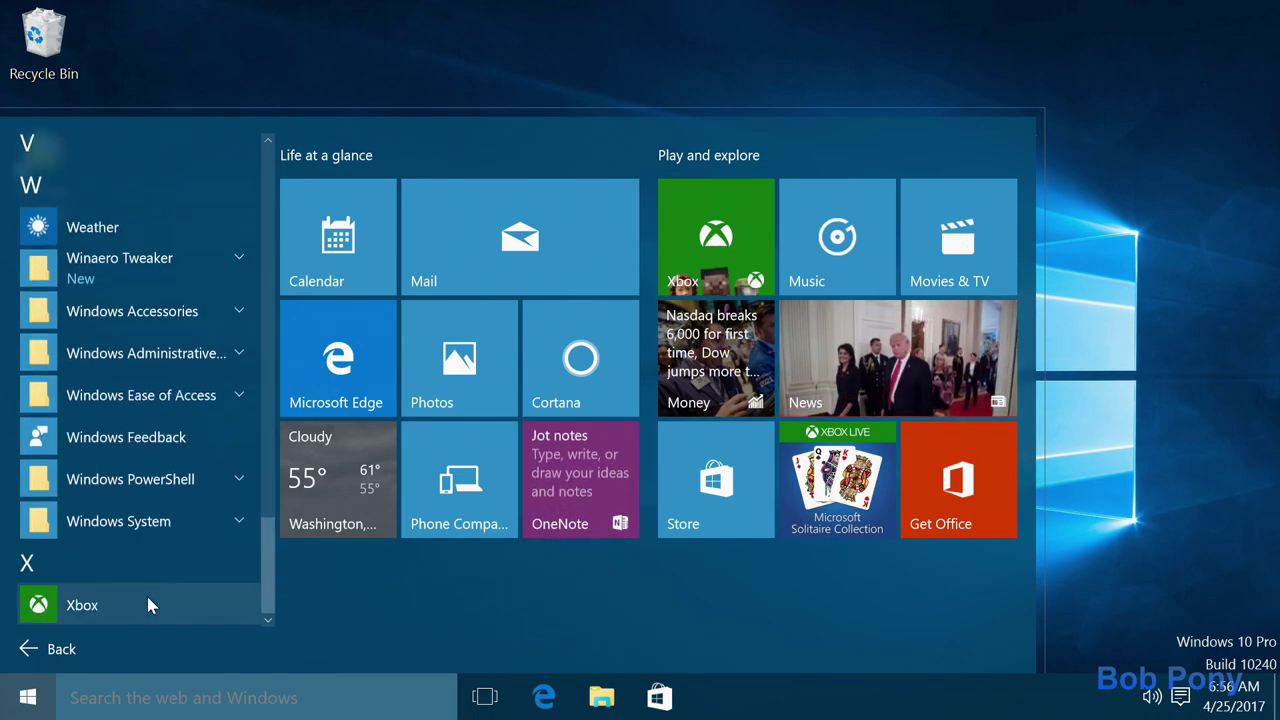
scroll(147, 600, "up", 6)
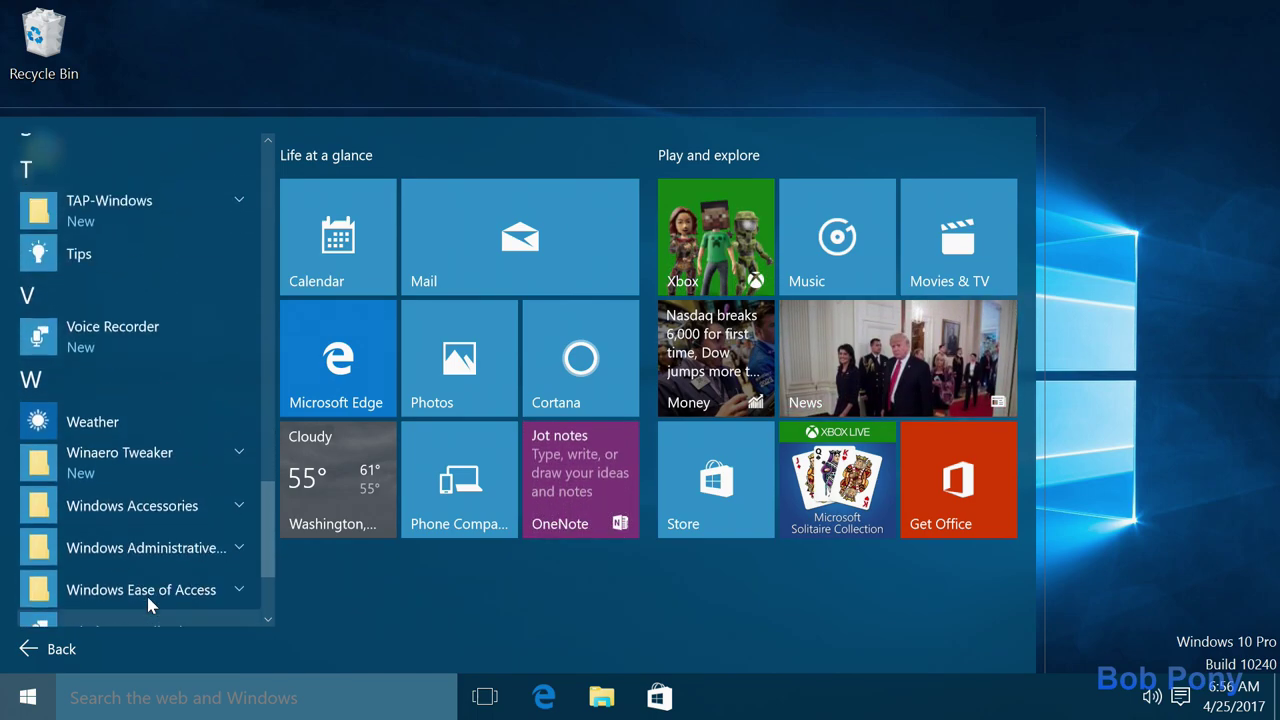
scroll(146, 605, "up", 4)
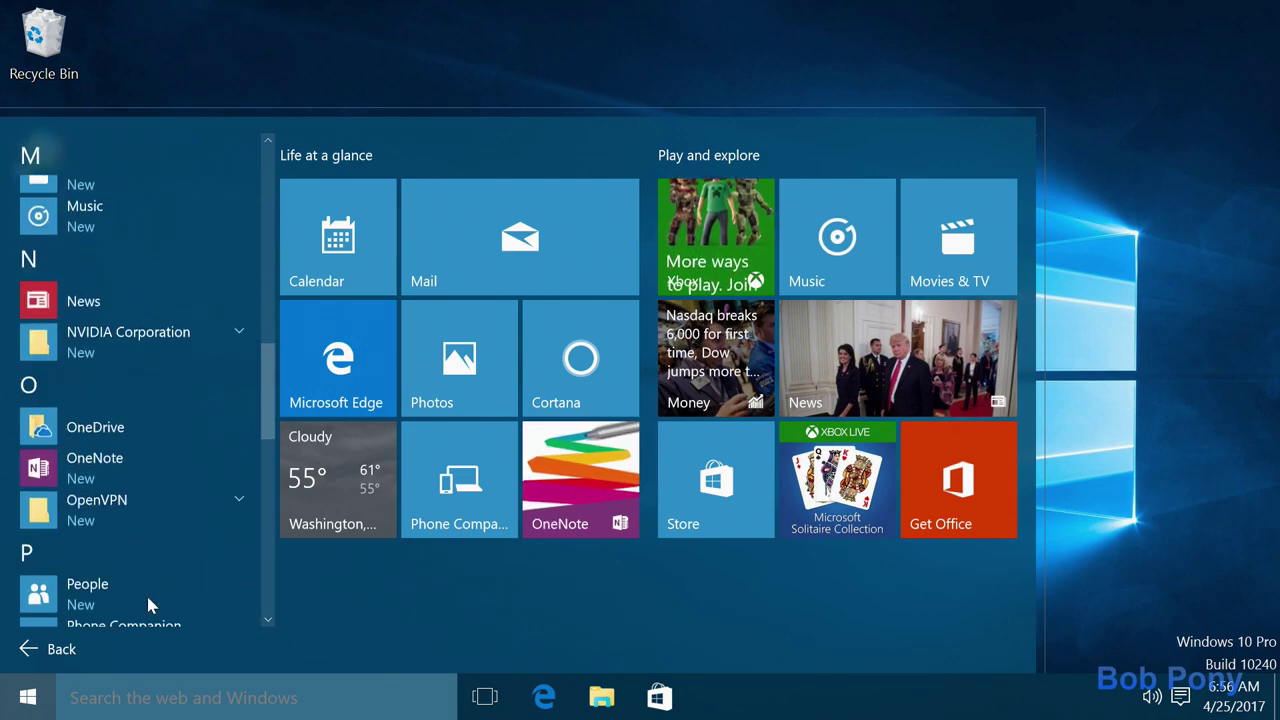
scroll(146, 605, "up", 2)
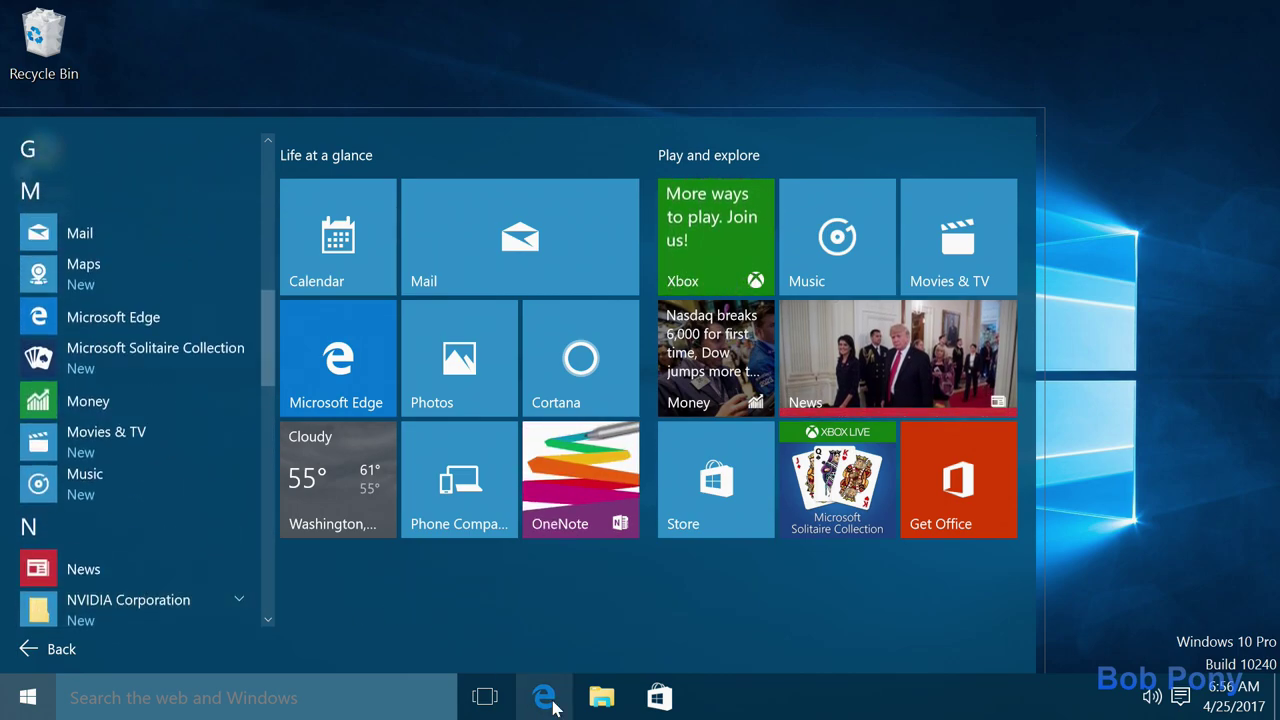
- Find and launch Internet Explorer by searching for "inter", dismiss its first-run setup dialog and maximize the window
left_click(342, 698)
type("inter")
key("Return")
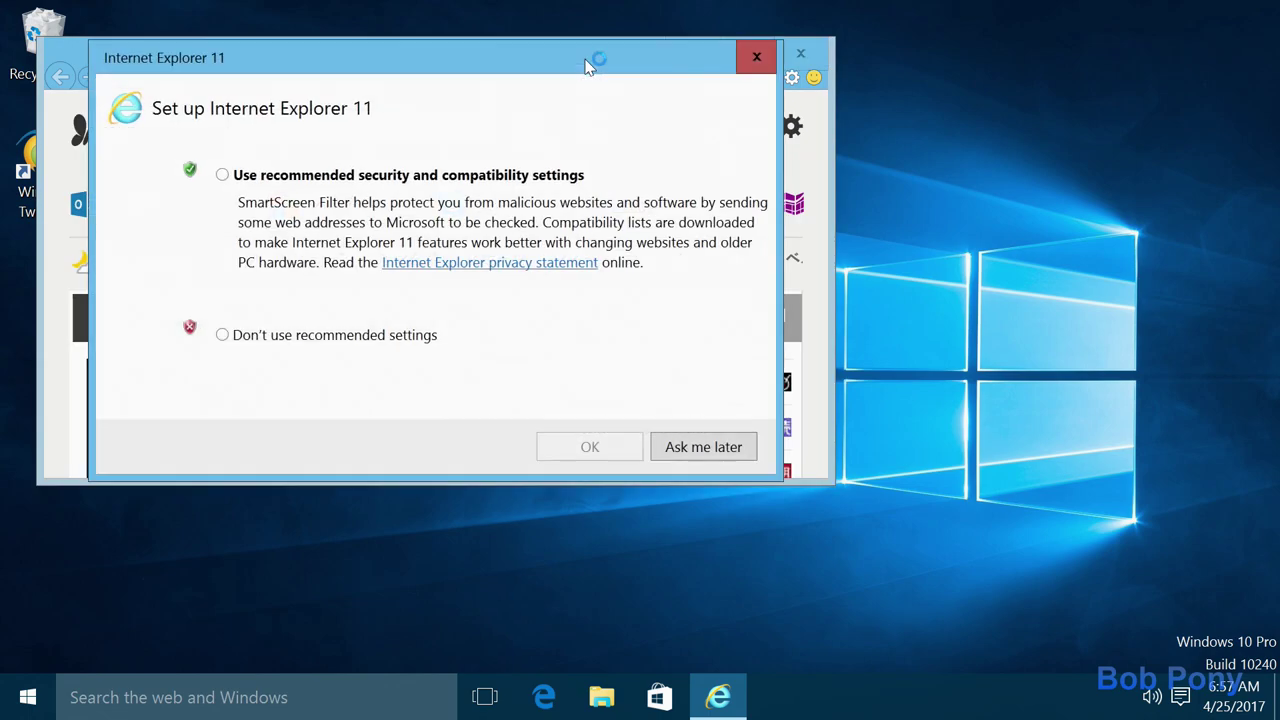
left_click(752, 68)
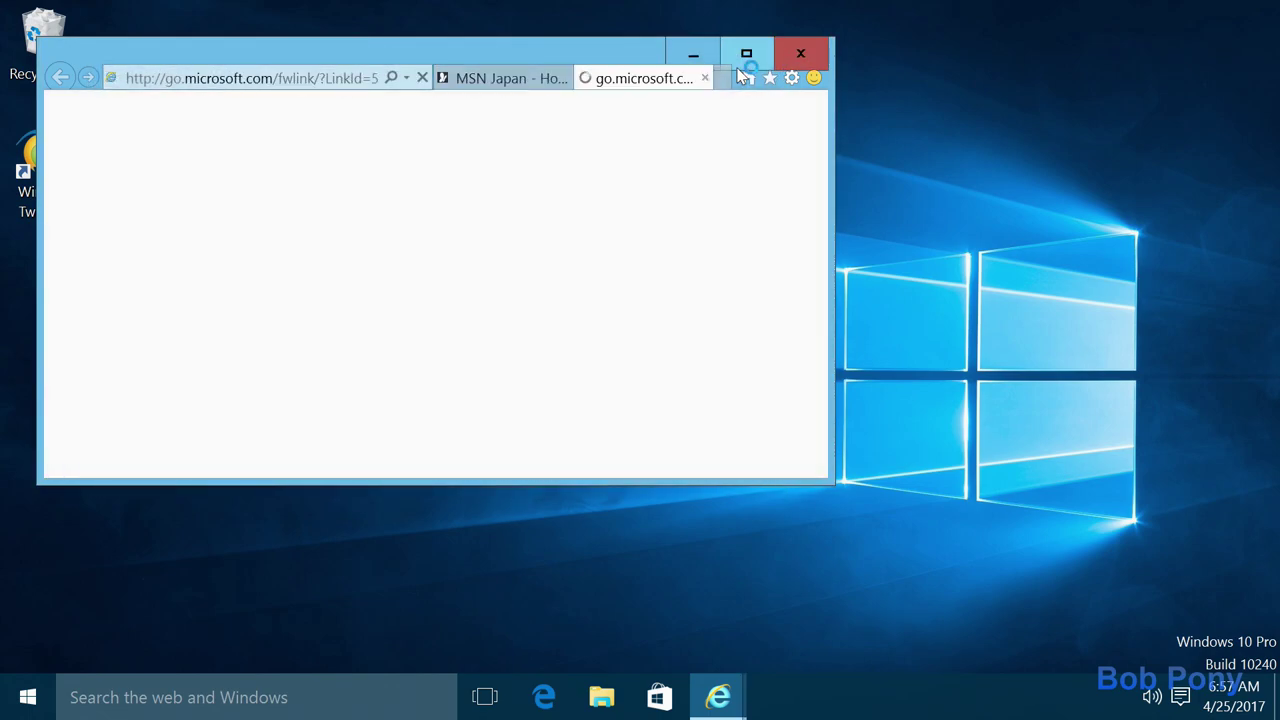
double_click(610, 60)
- Load google.com in Internet Explorer and switch the Japanese Google page to English
left_click(243, 44)
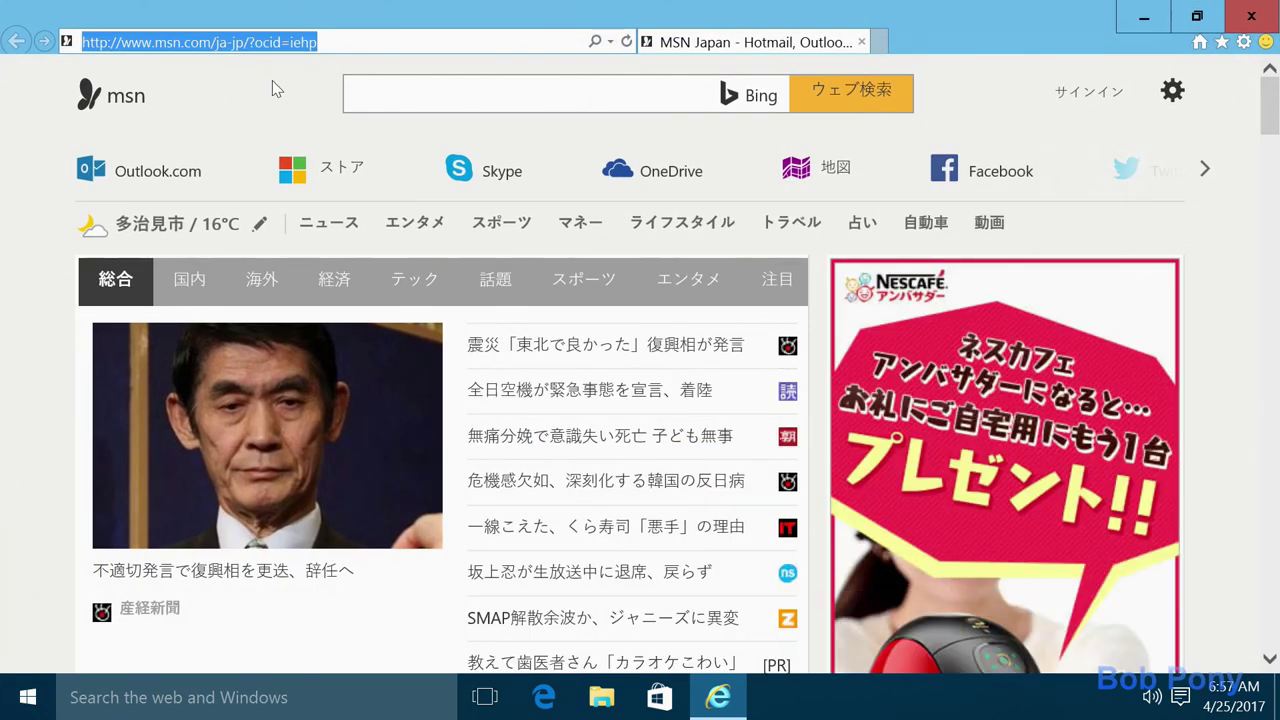
type("goog")
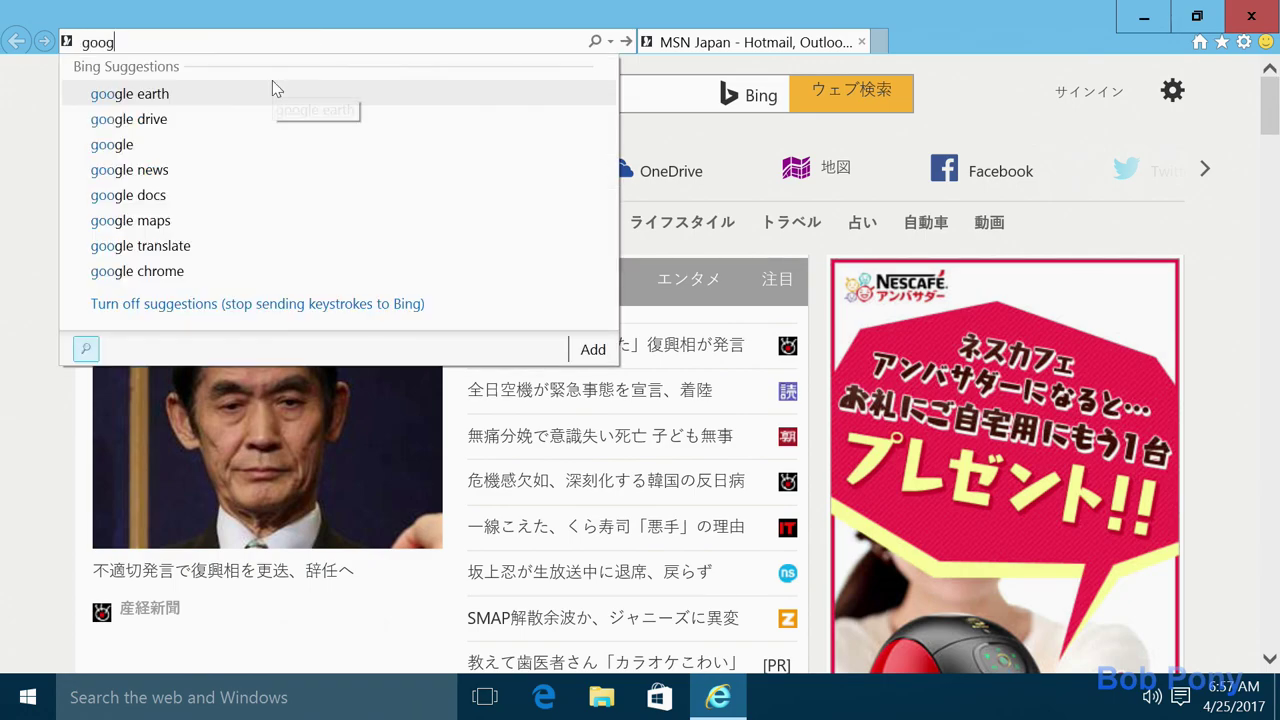
type("le.co")
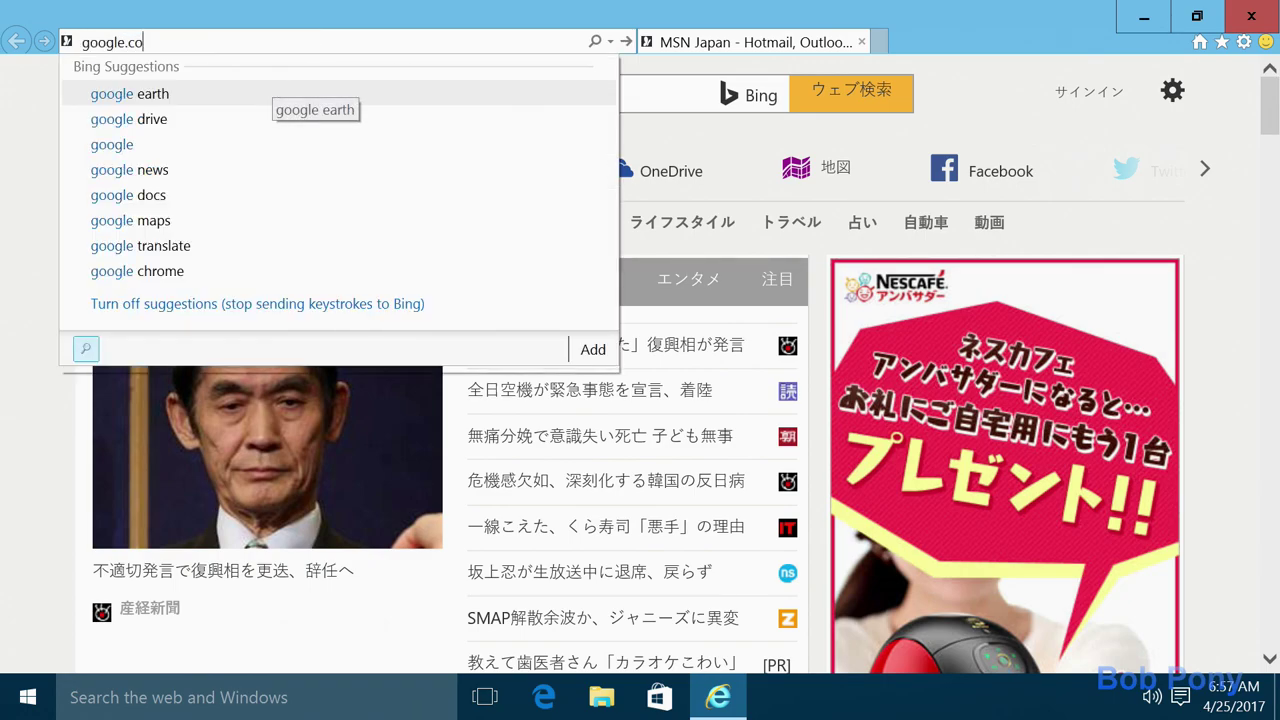
type("m")
key("Return")
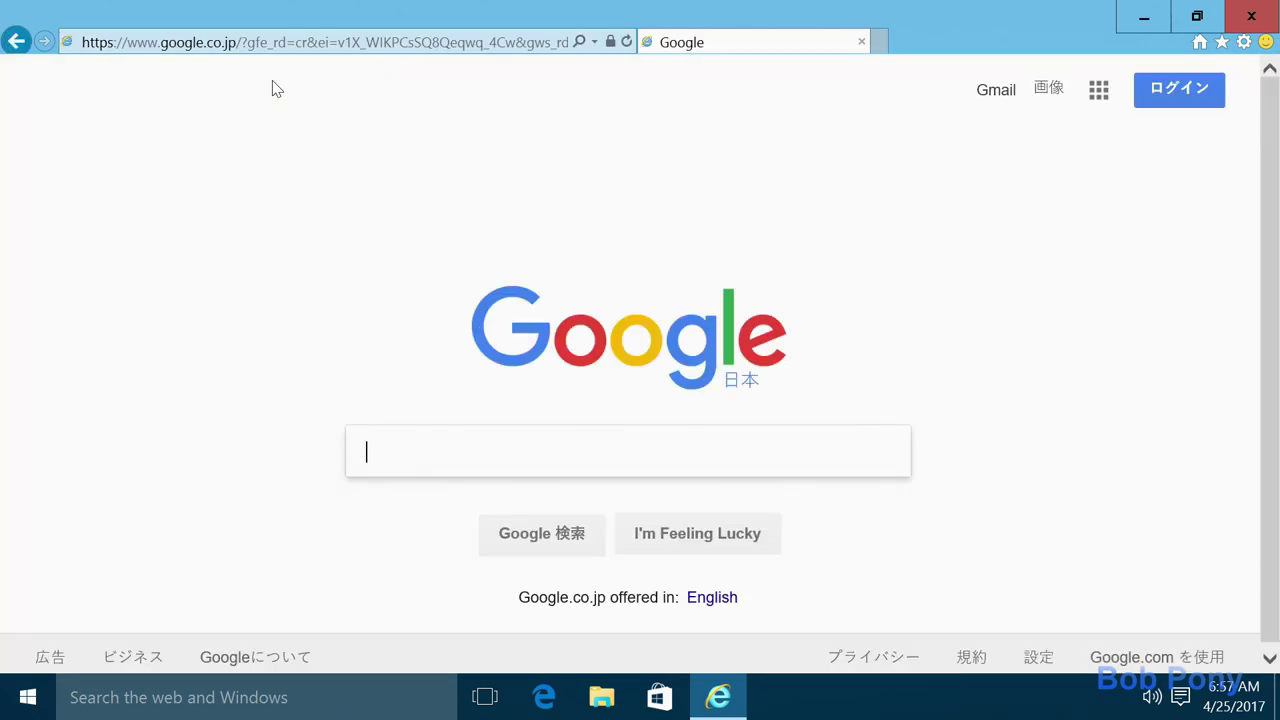
left_click(692, 598)
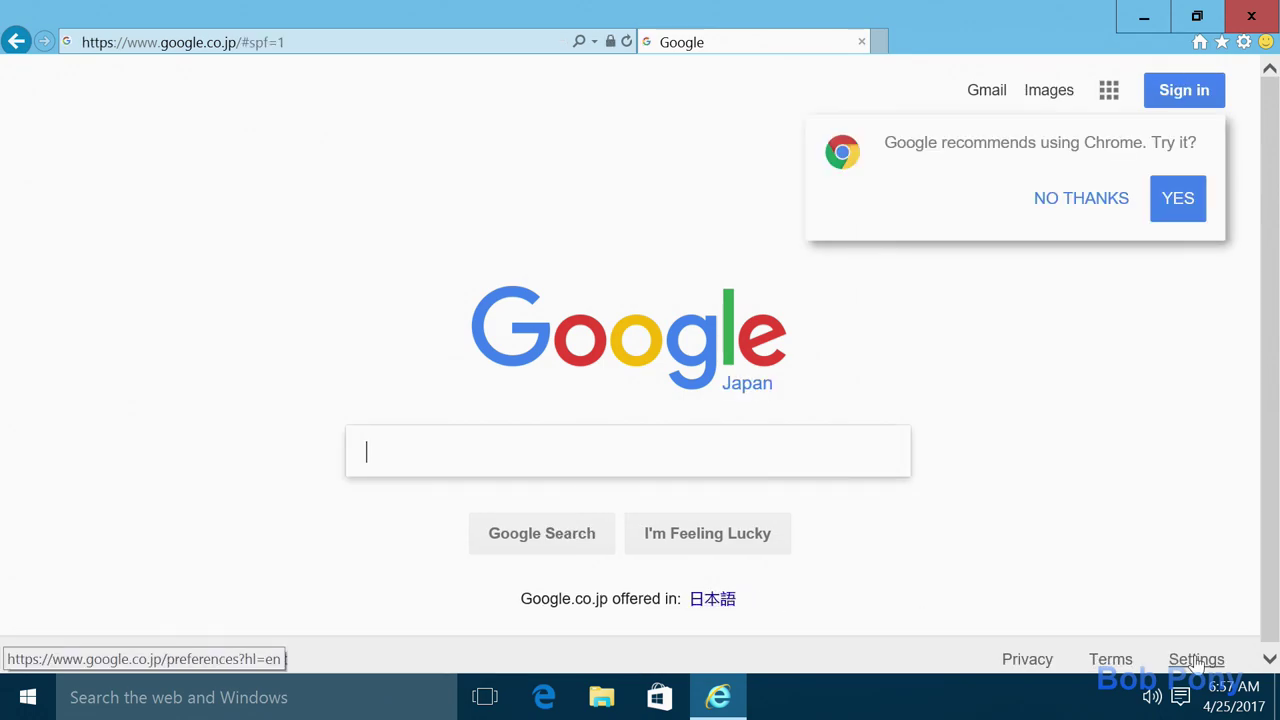
- Reload google.com to get from the Japanese Google site to the main Google.com page
scroll(888, 645, "down", 1)
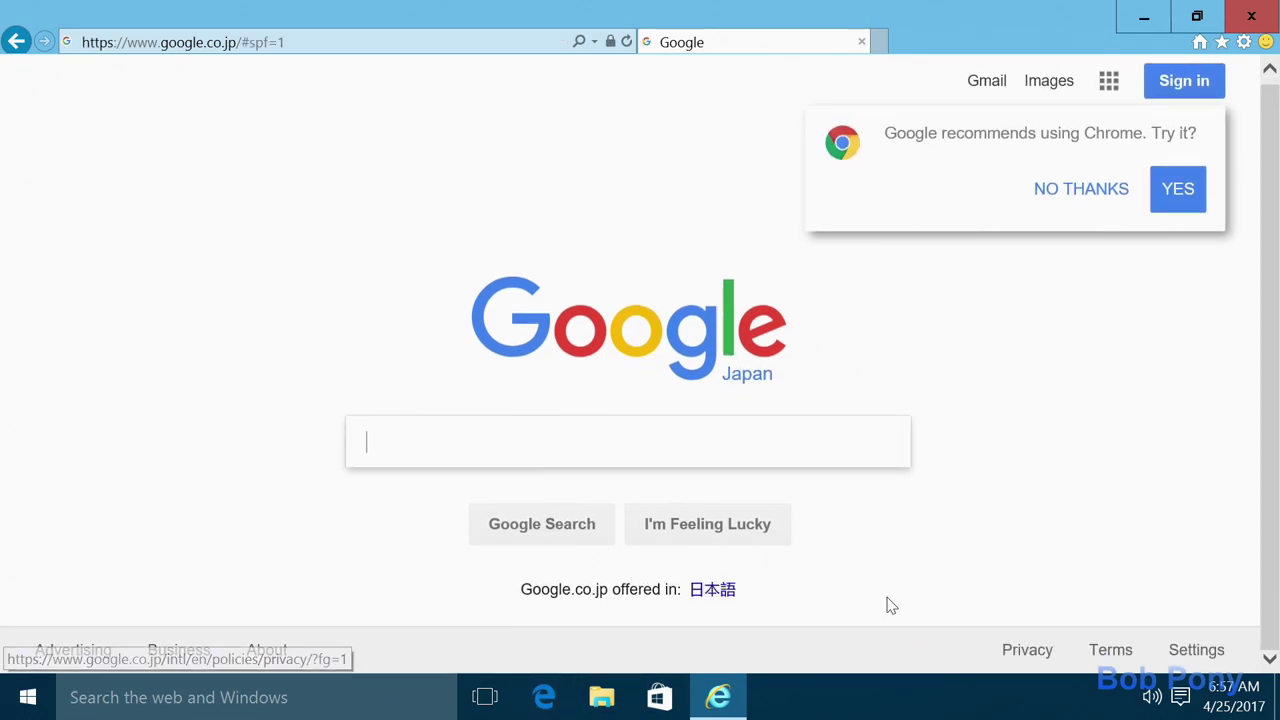
left_click(210, 42)
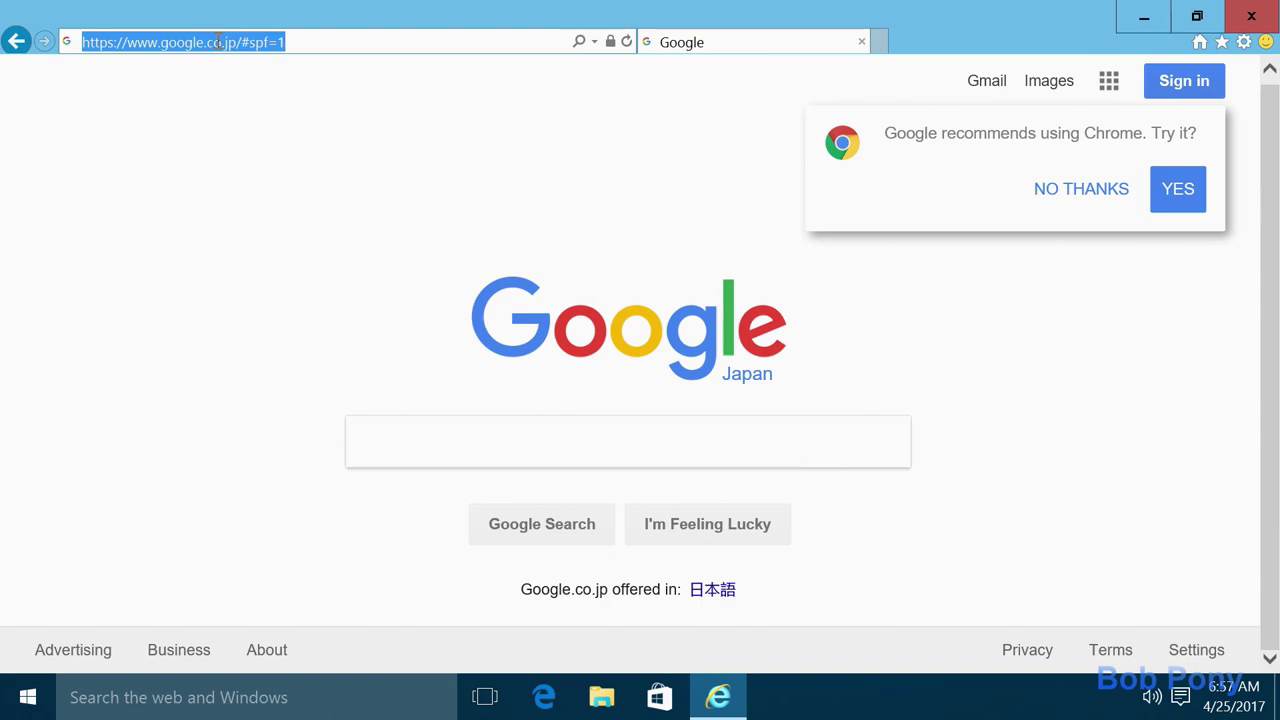
type("google.com")
key("Return")
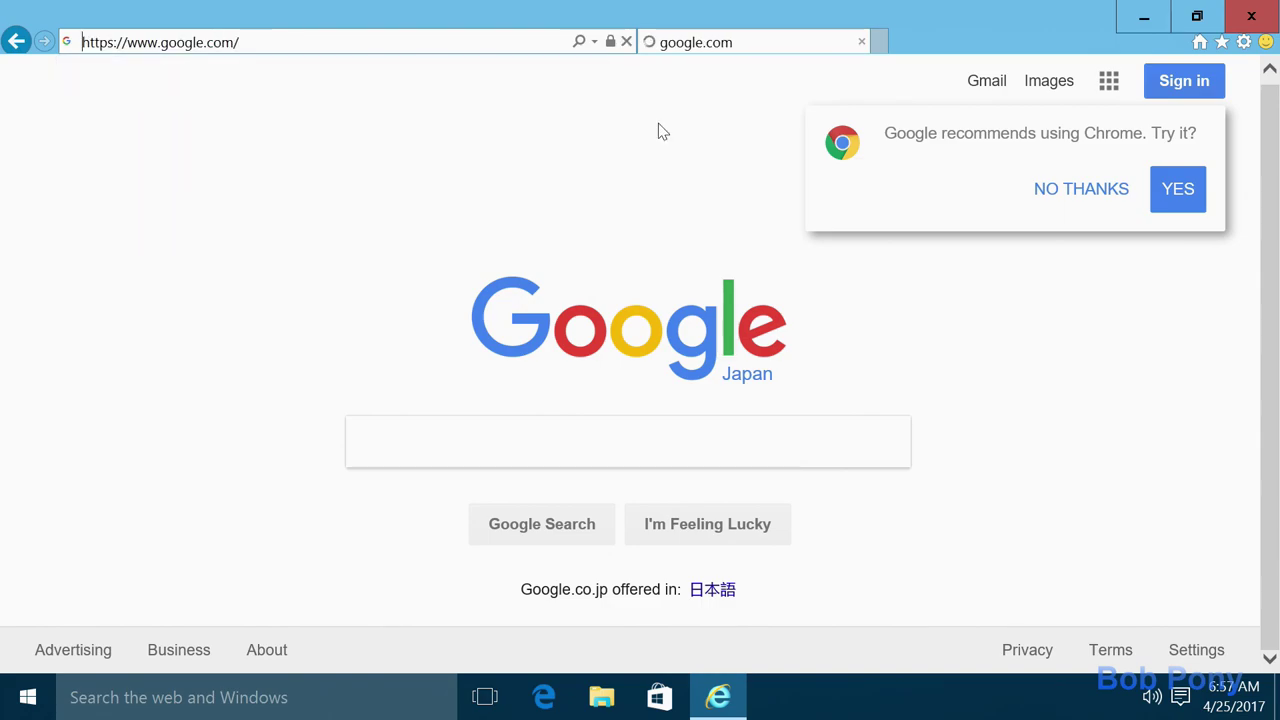
left_click(1180, 655)
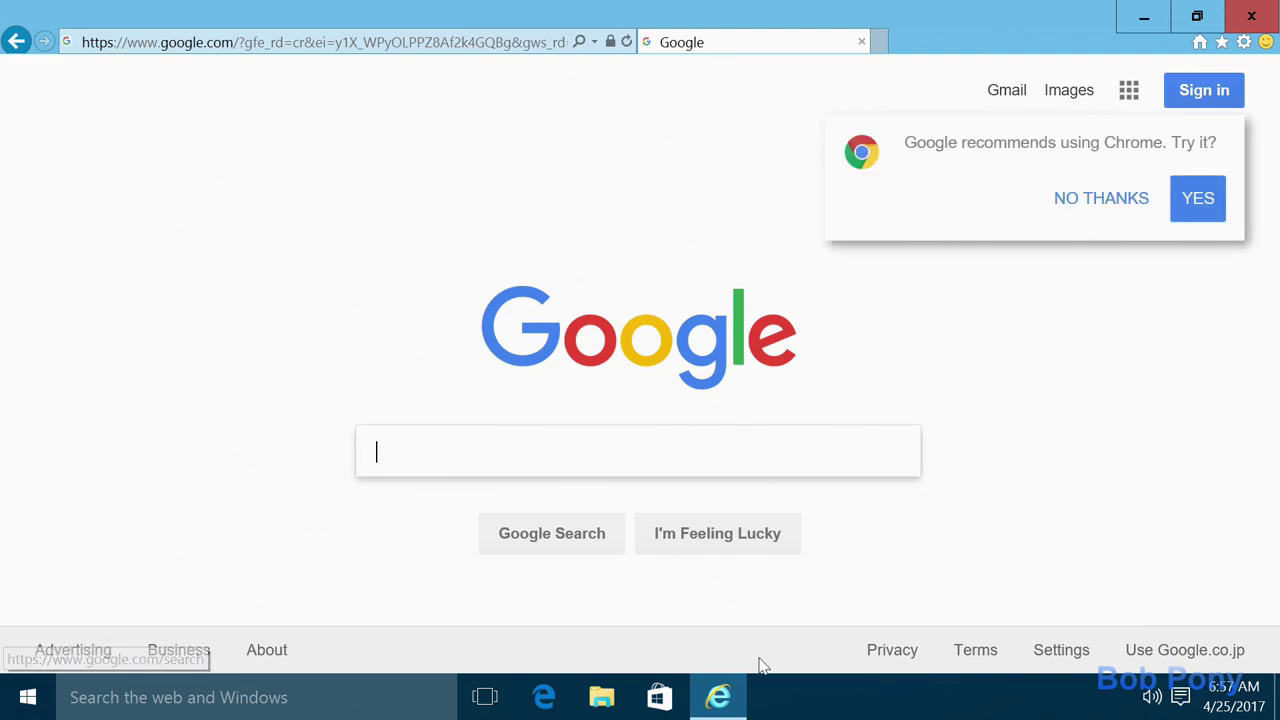
- Go to ninite.com in the current browser tab
left_click(471, 42)
type("ninite.com")
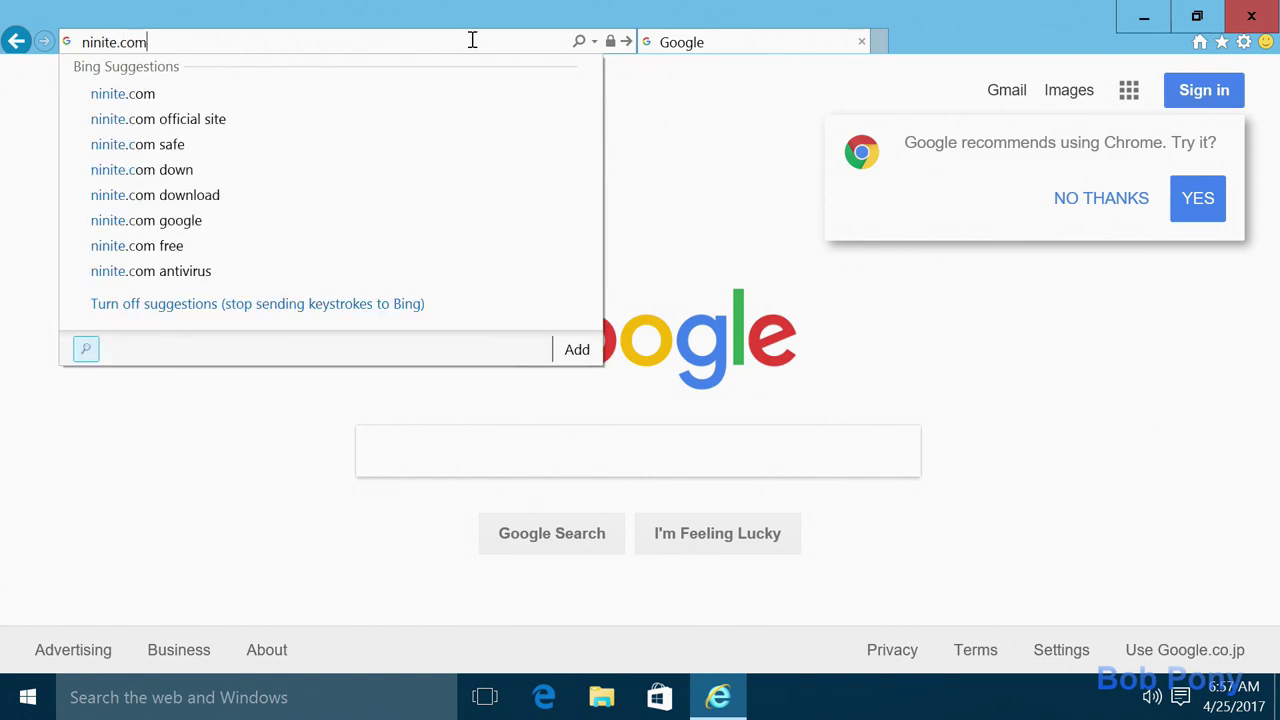
key("Return")
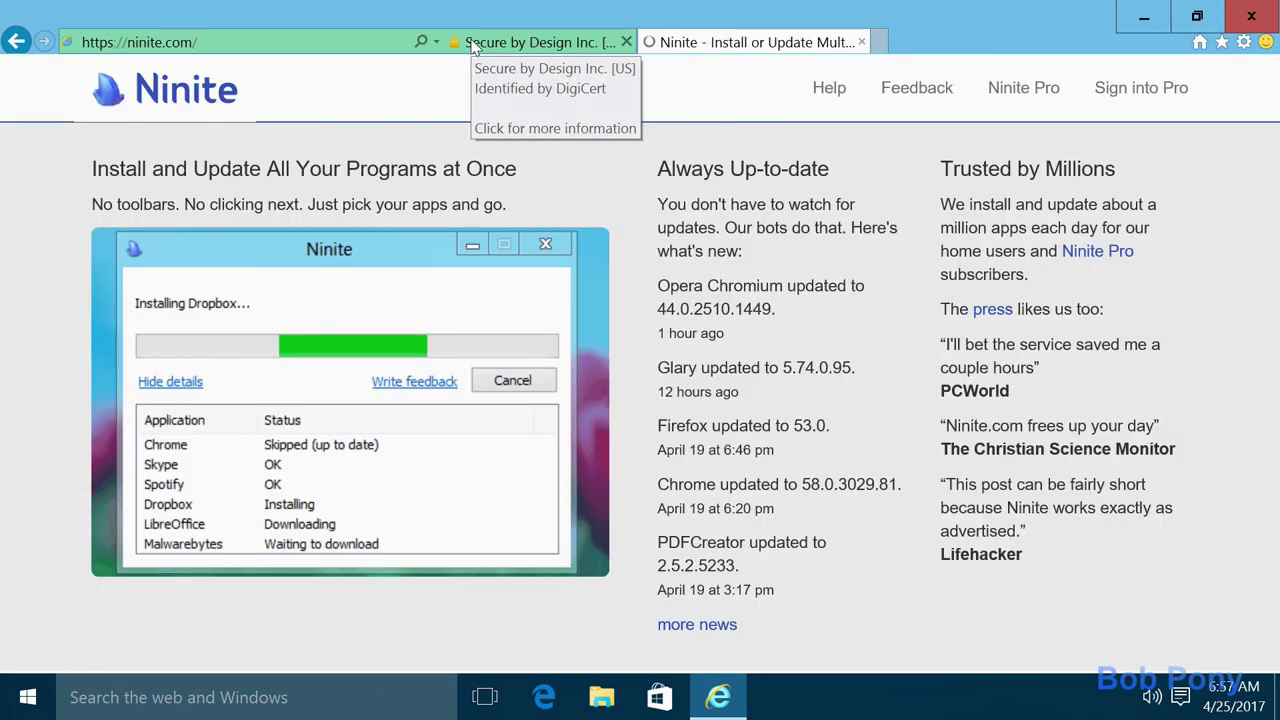
- Select Chrome, Firefox, TeamViewer 12, Classic Start and Notepad++ in Ninite's list of apps
scroll(257, 455, "down", 5)
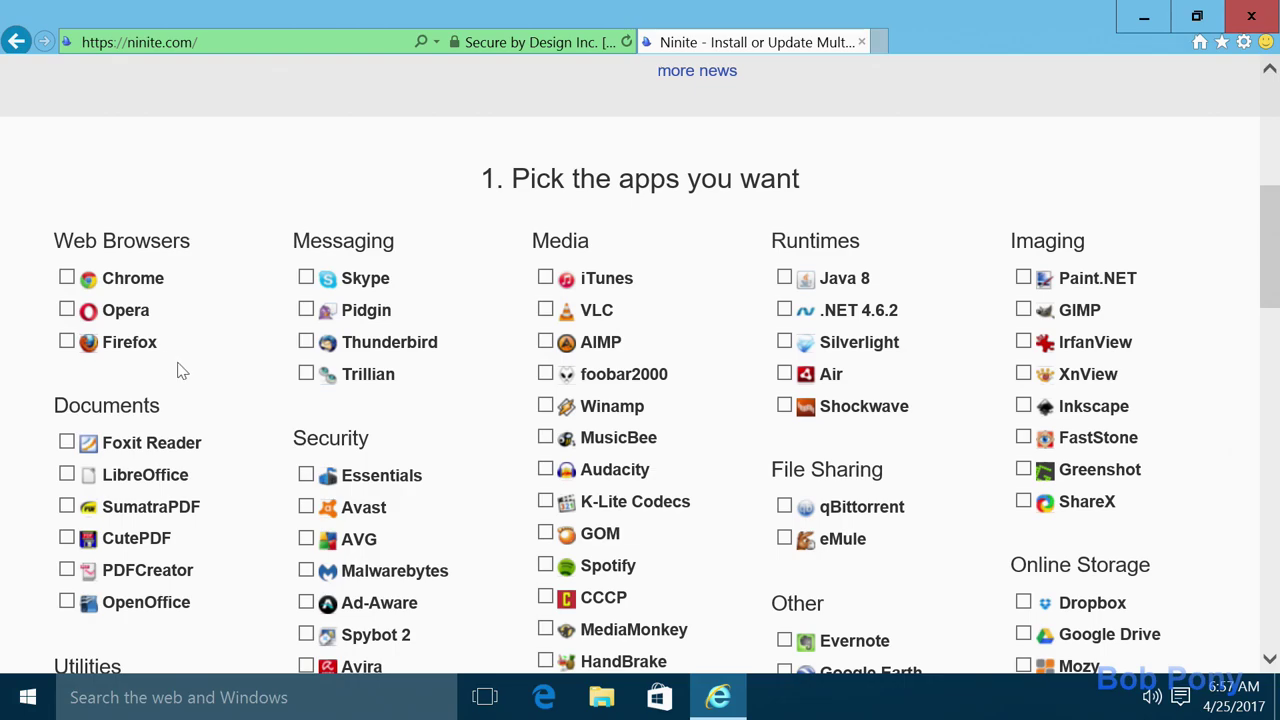
left_click(160, 355)
left_click(150, 280)
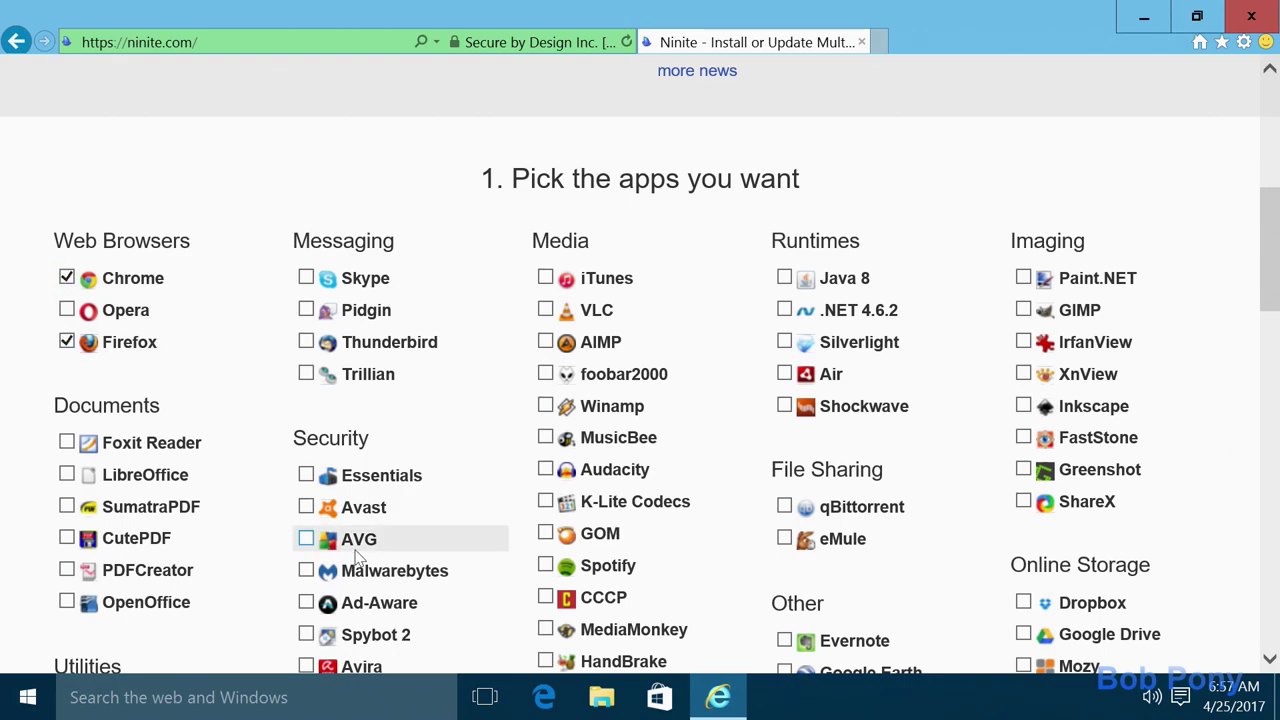
scroll(303, 549, "down", 5)
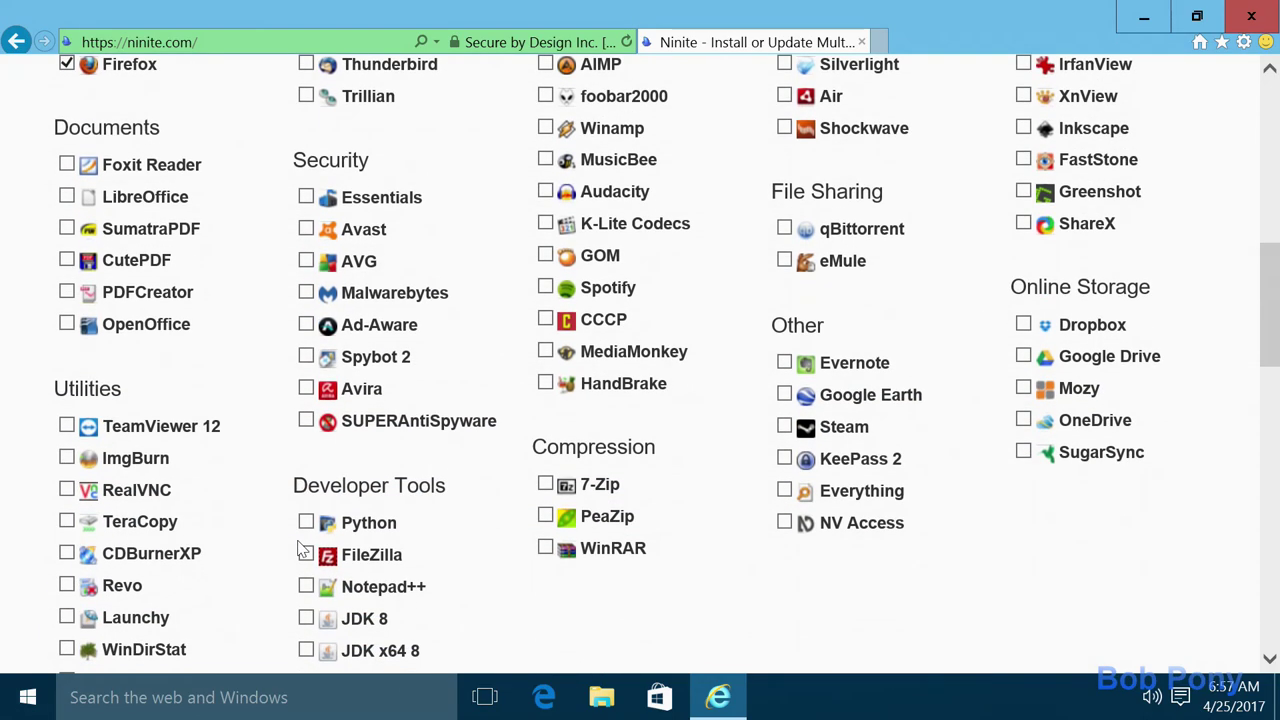
left_click(214, 148)
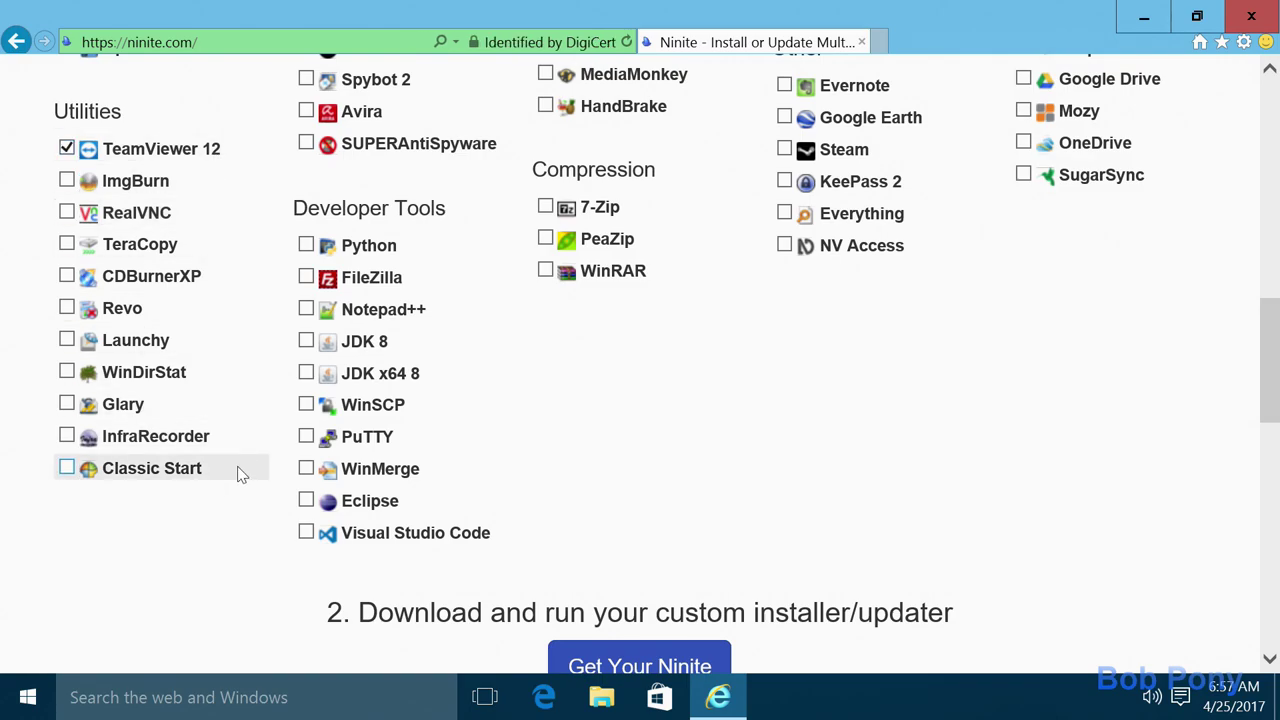
scroll(521, 395, "up", 2)
left_click(410, 497)
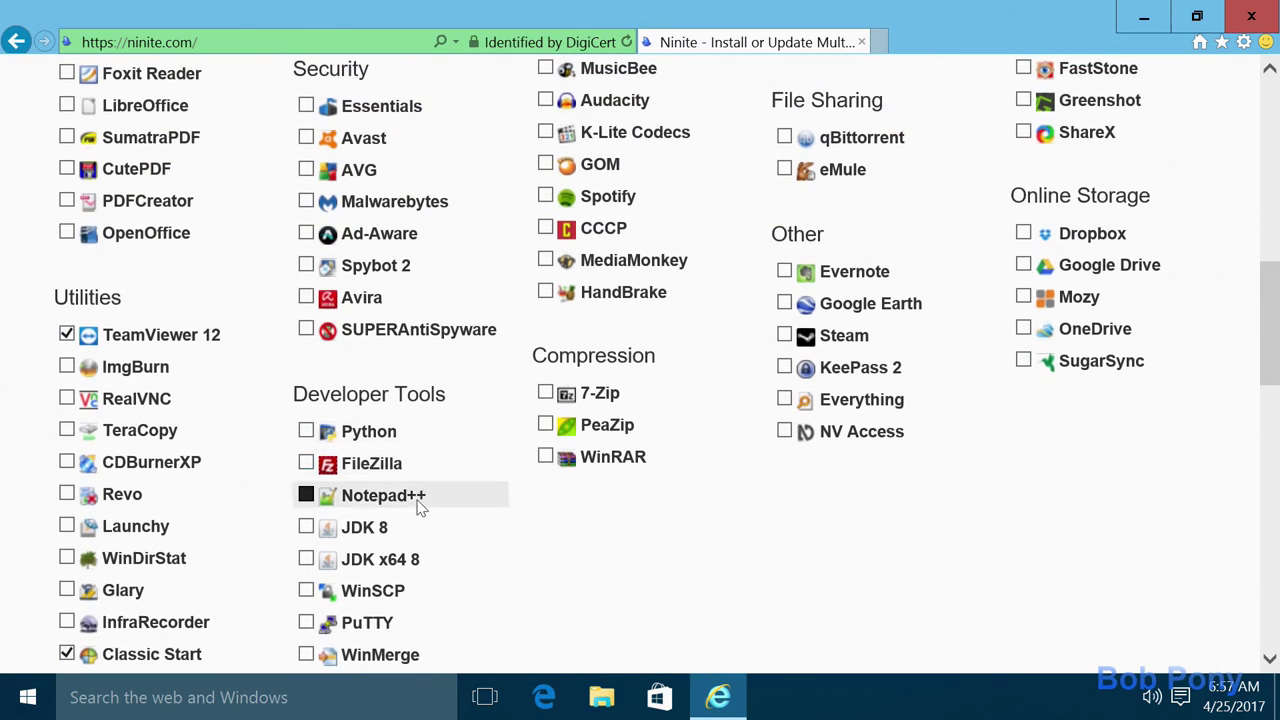
- Look over the remaining Ninite apps, then get the custom Ninite installer and run it
scroll(405, 503, "up", 3)
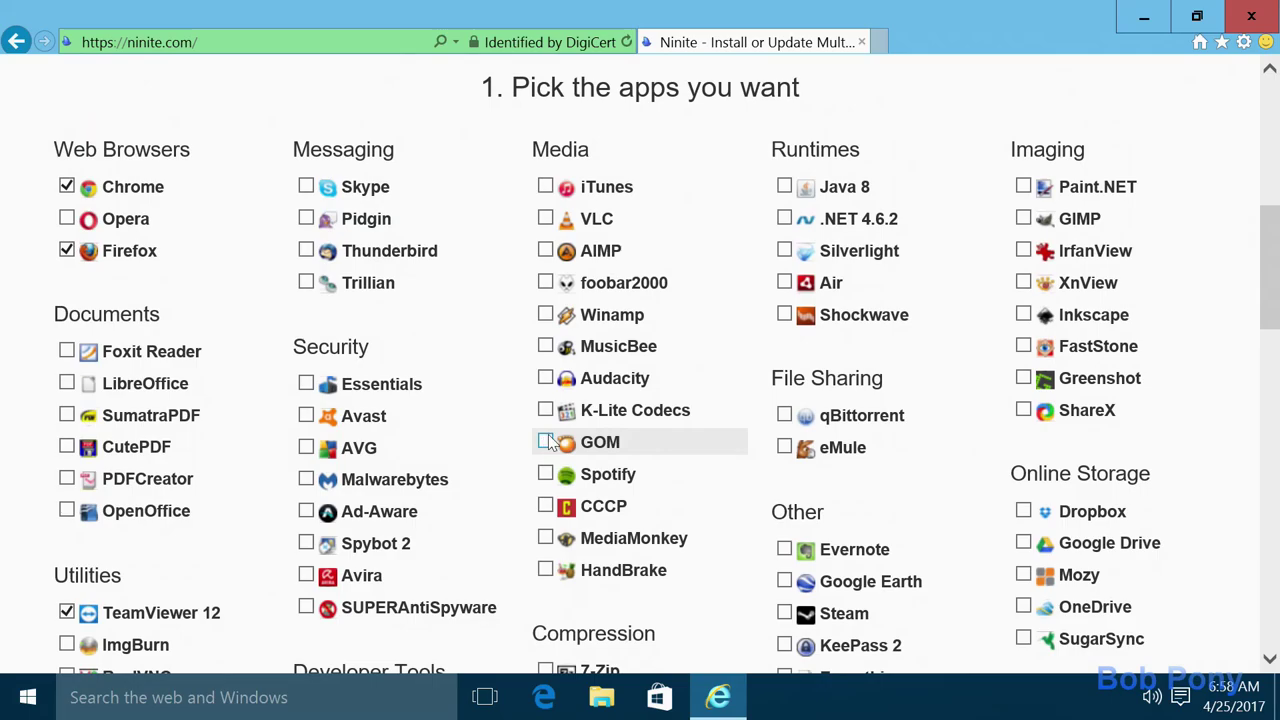
scroll(548, 442, "down", 1)
scroll(610, 348, "up", 2)
scroll(900, 405, "down", 5)
scroll(893, 427, "down", 3)
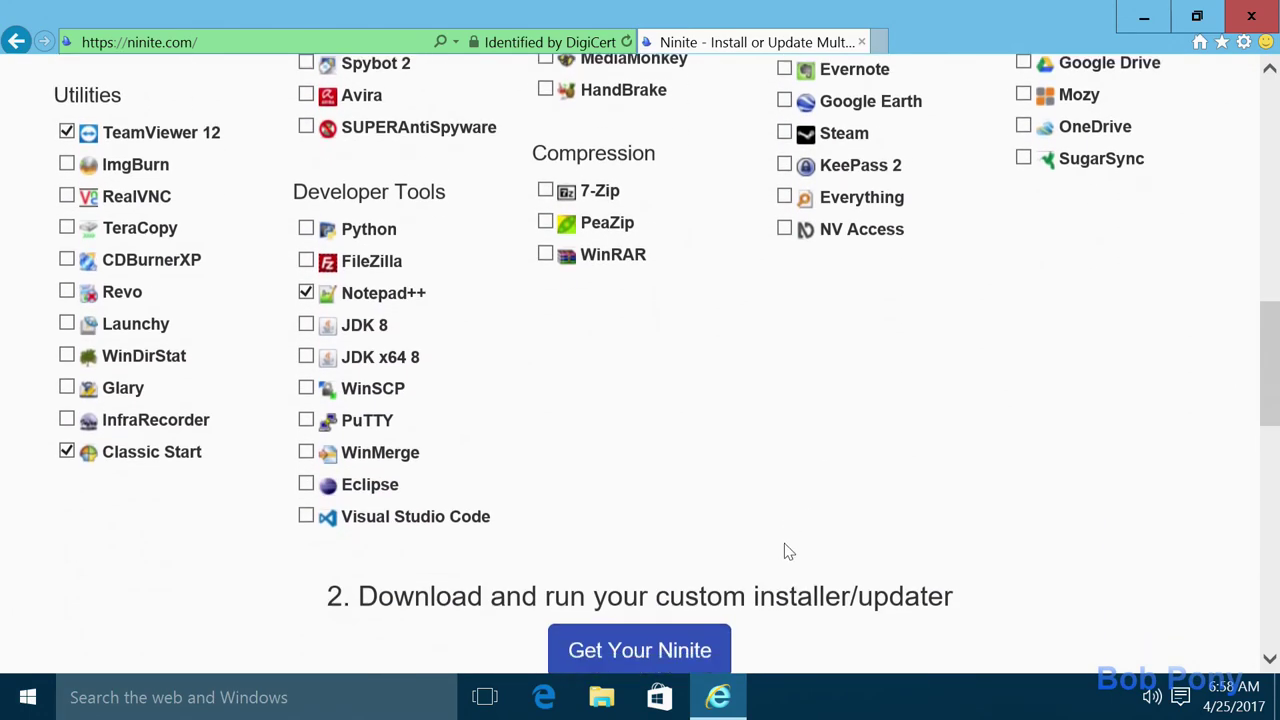
left_click(700, 486)
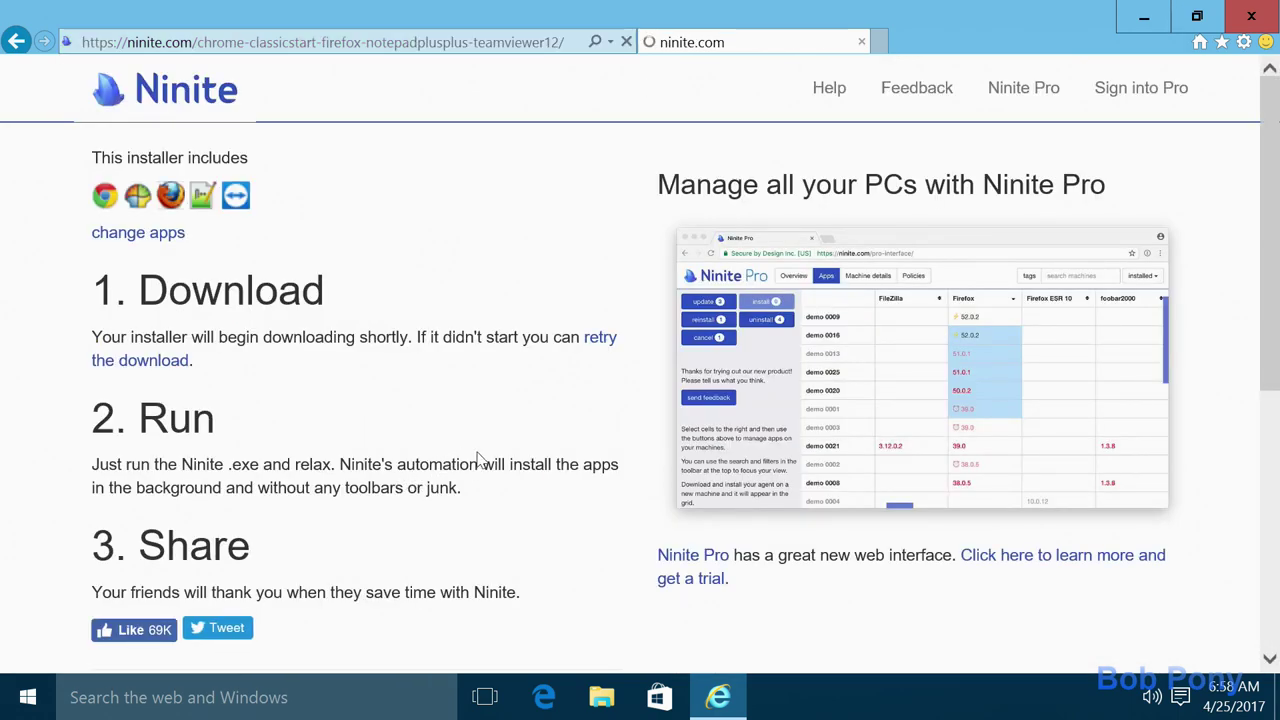
left_click(964, 649)
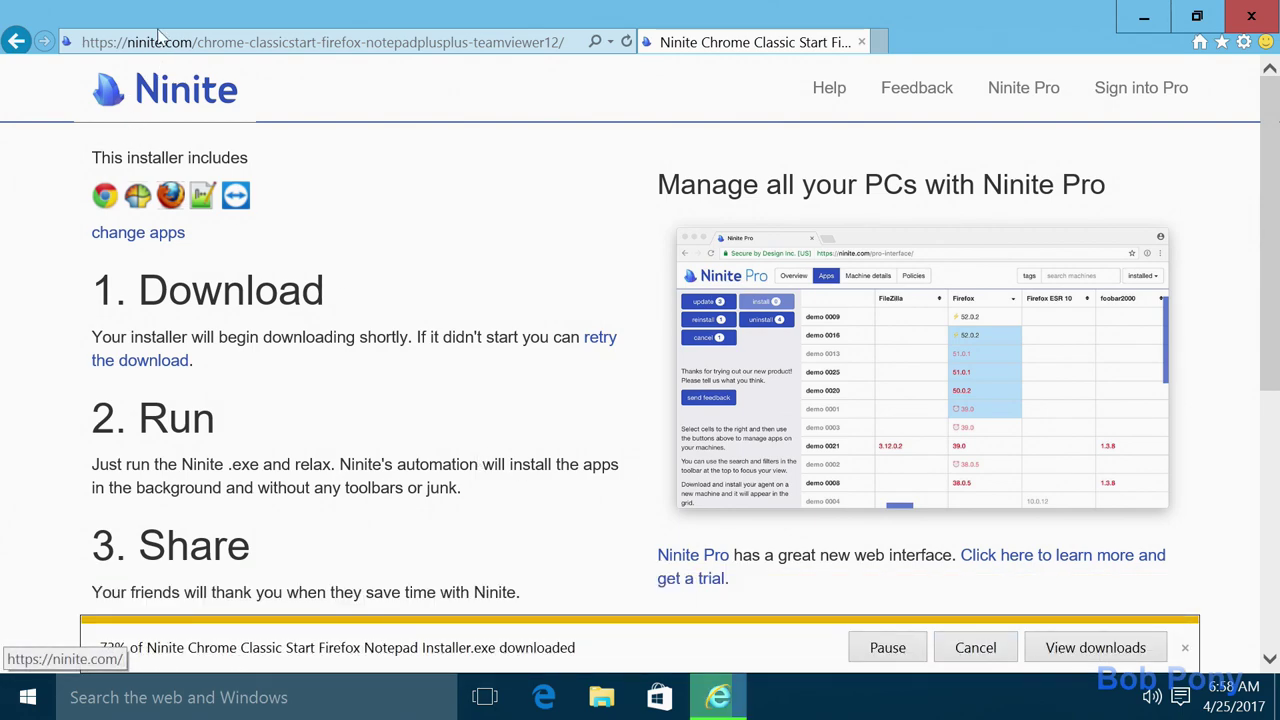
- Load the google.co.jp home page and allow Ninite to make changes to the PC
left_click(200, 42)
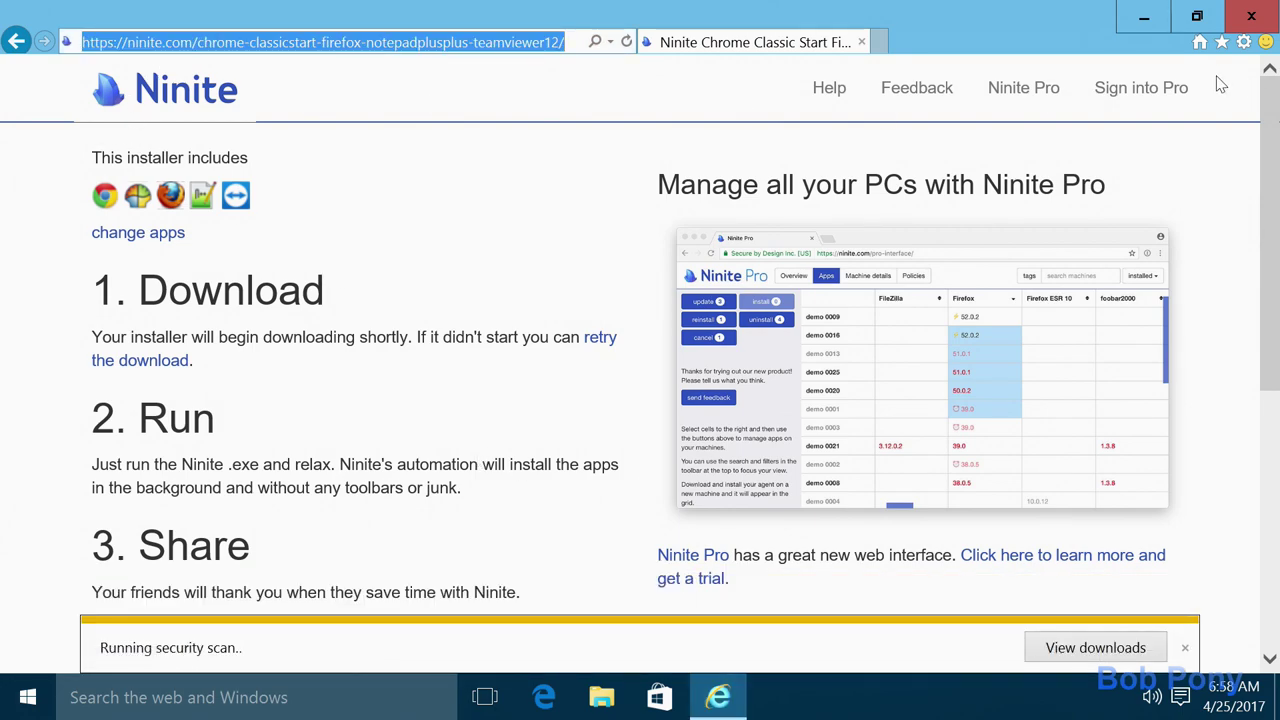
type("google.co.jp/?gfe_rd=cr&ei=91X_WK3cOvPZ8Af2k4GQBg#spf=1")
key("Return")
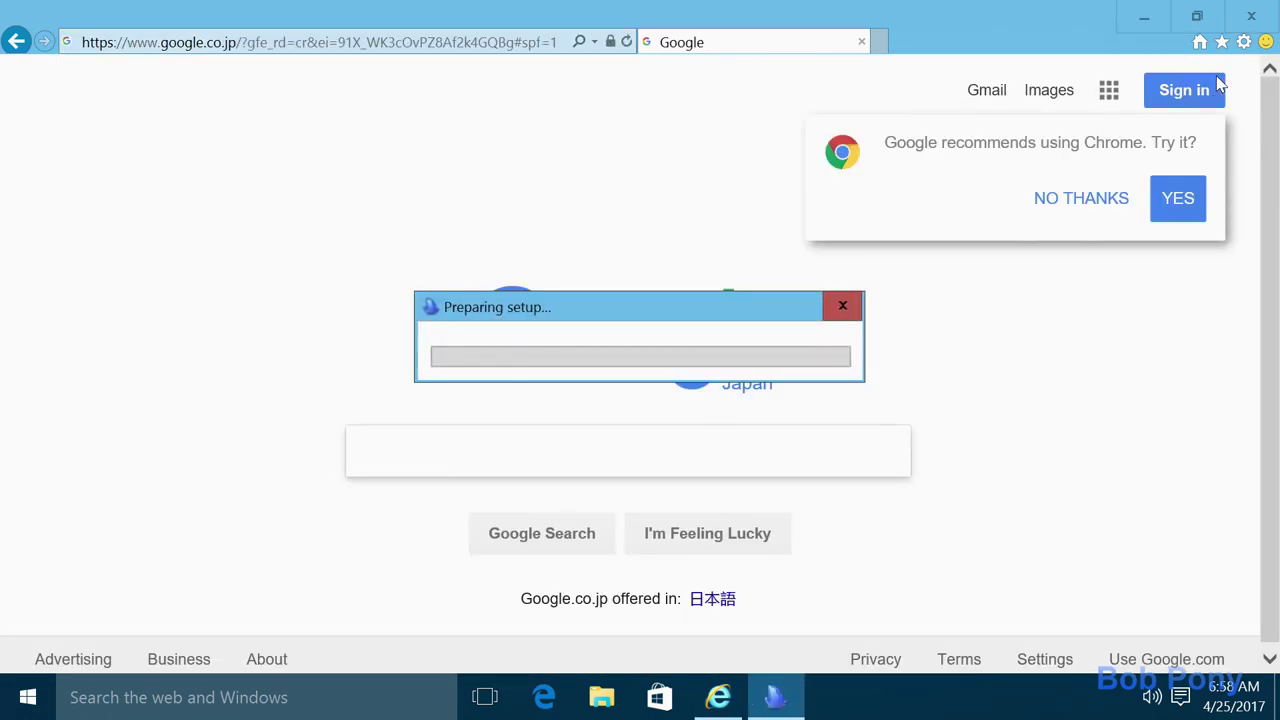
left_click(657, 452)
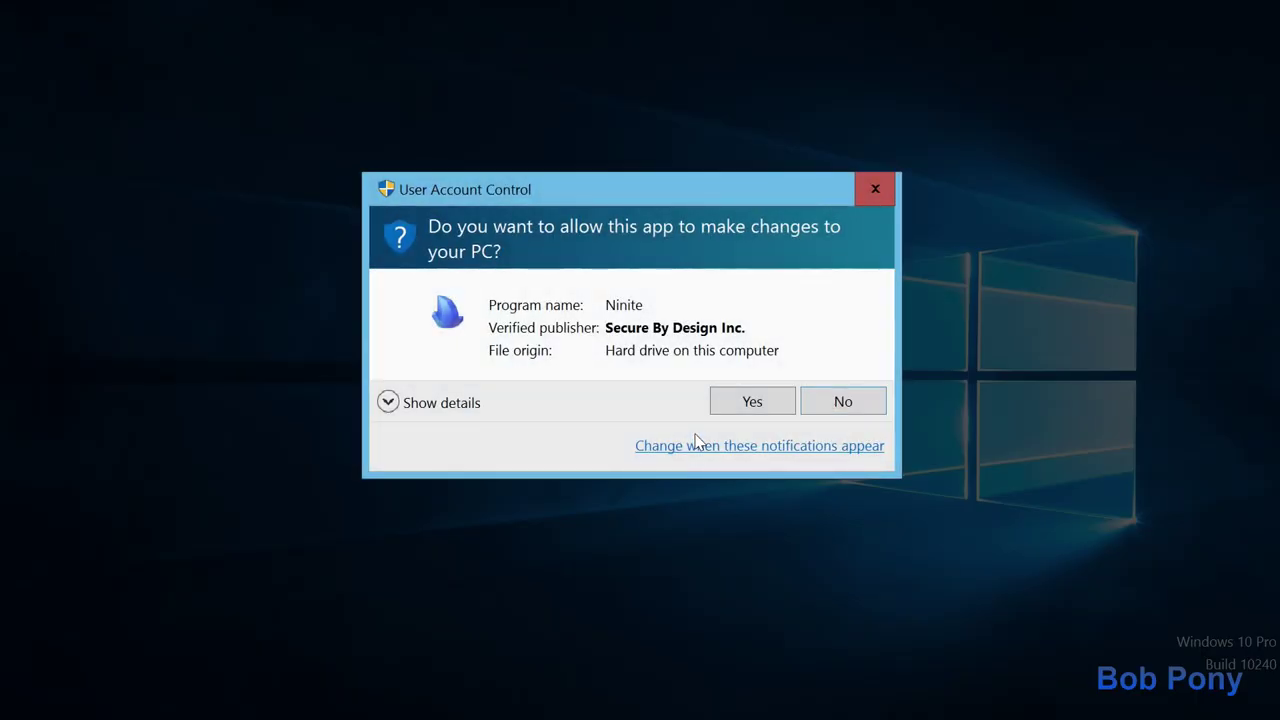
left_click(741, 405)
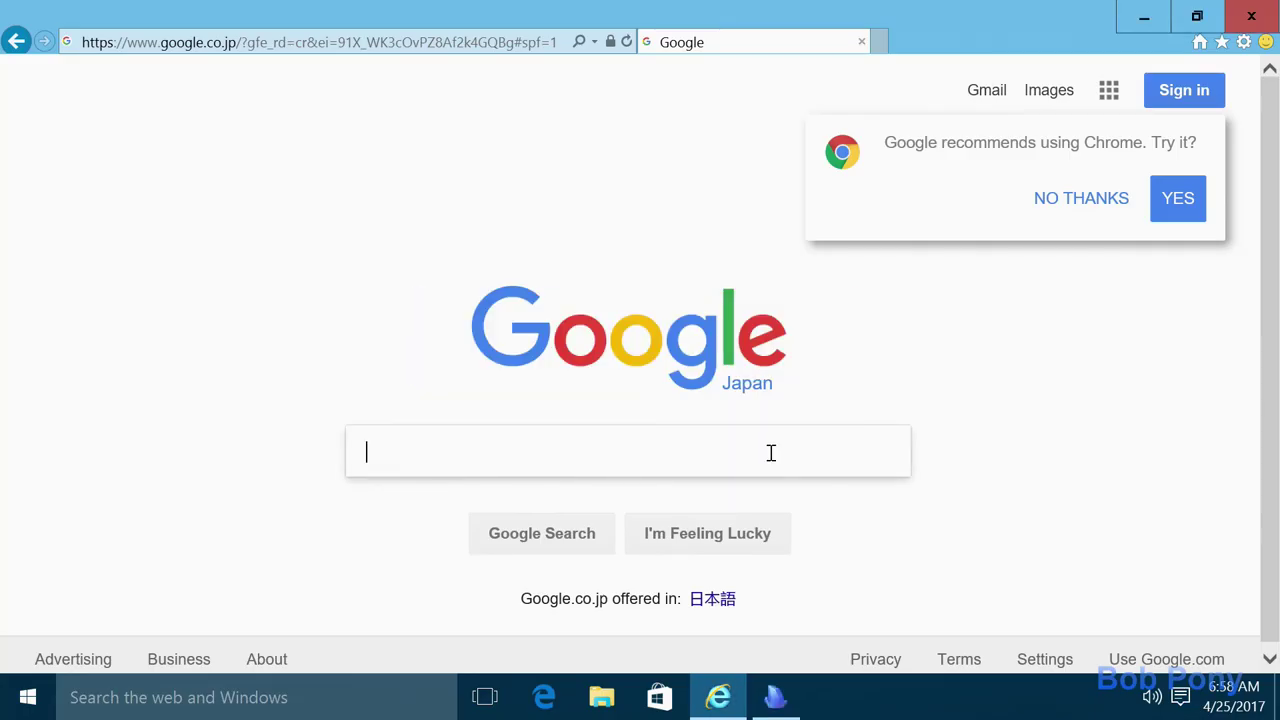
- Search Google for "performancetest"
type("performa")
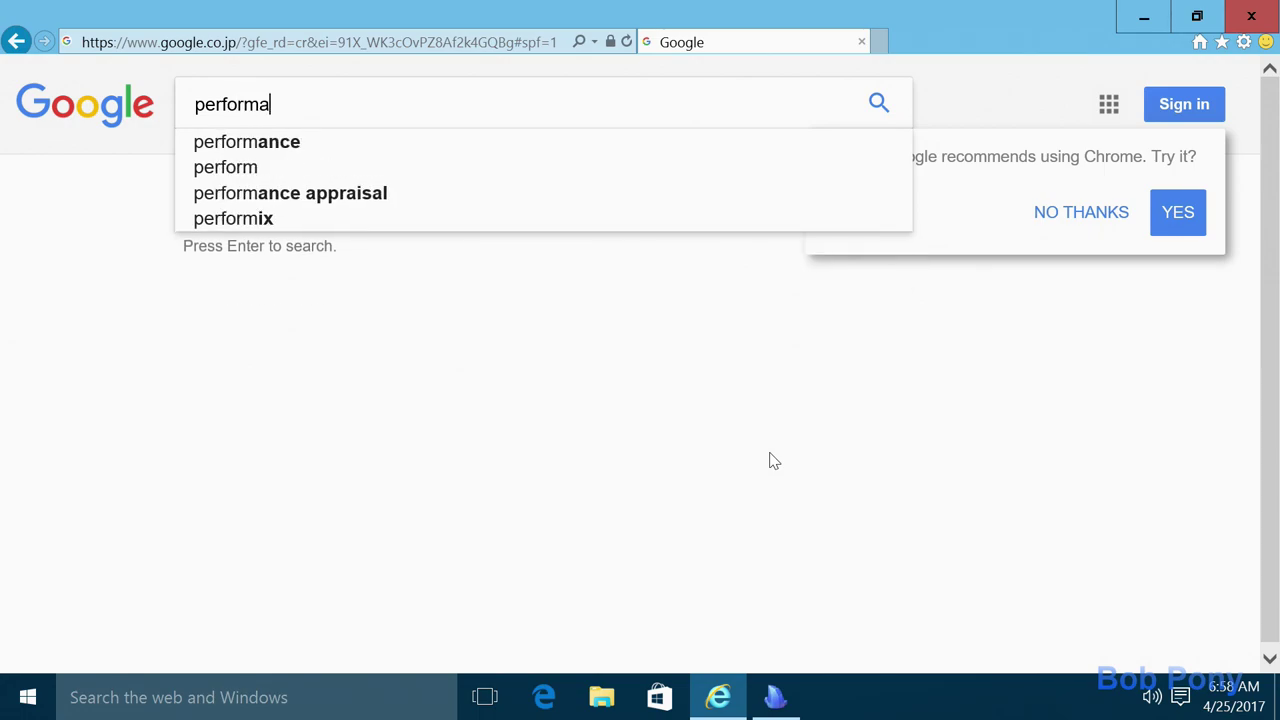
type("ncete")
key("BackSpace")
type("test")
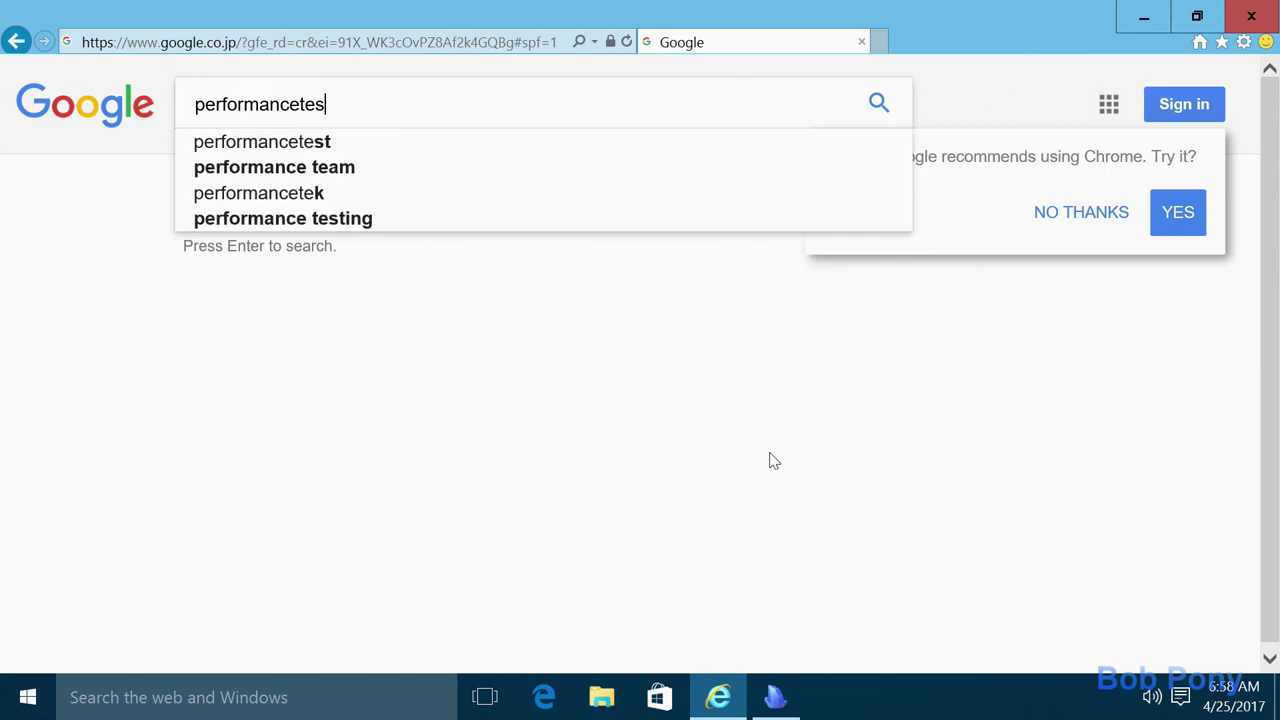
key("Return")
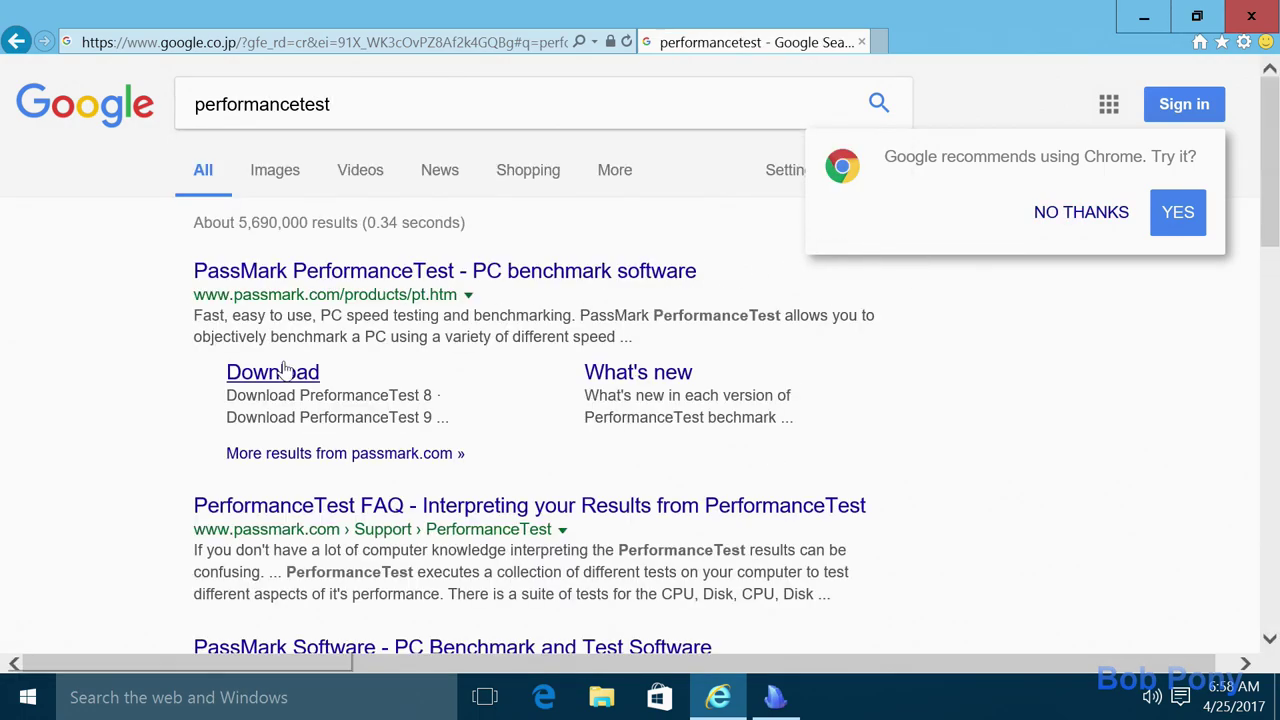
- Download PerformanceTest 9 from PassMark's download page to run it, view the download list and minimize the browser
left_click(276, 374)
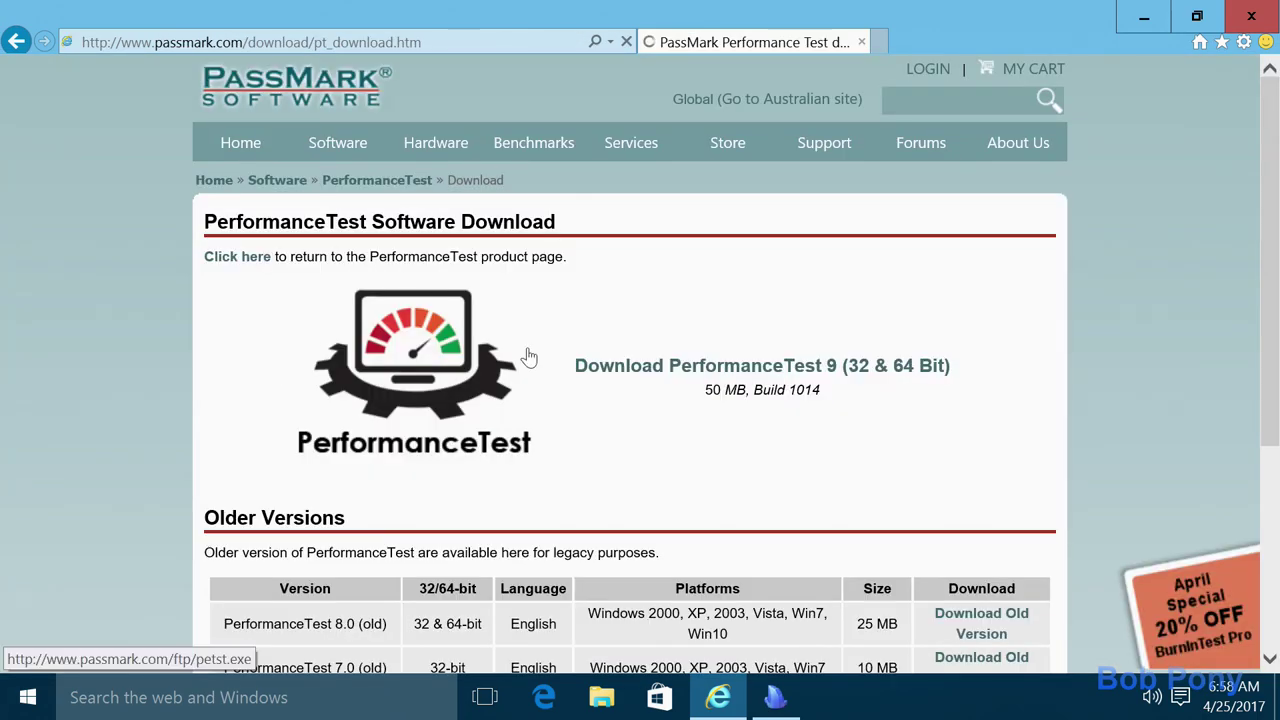
scroll(666, 414, "down", 1)
left_click(757, 287)
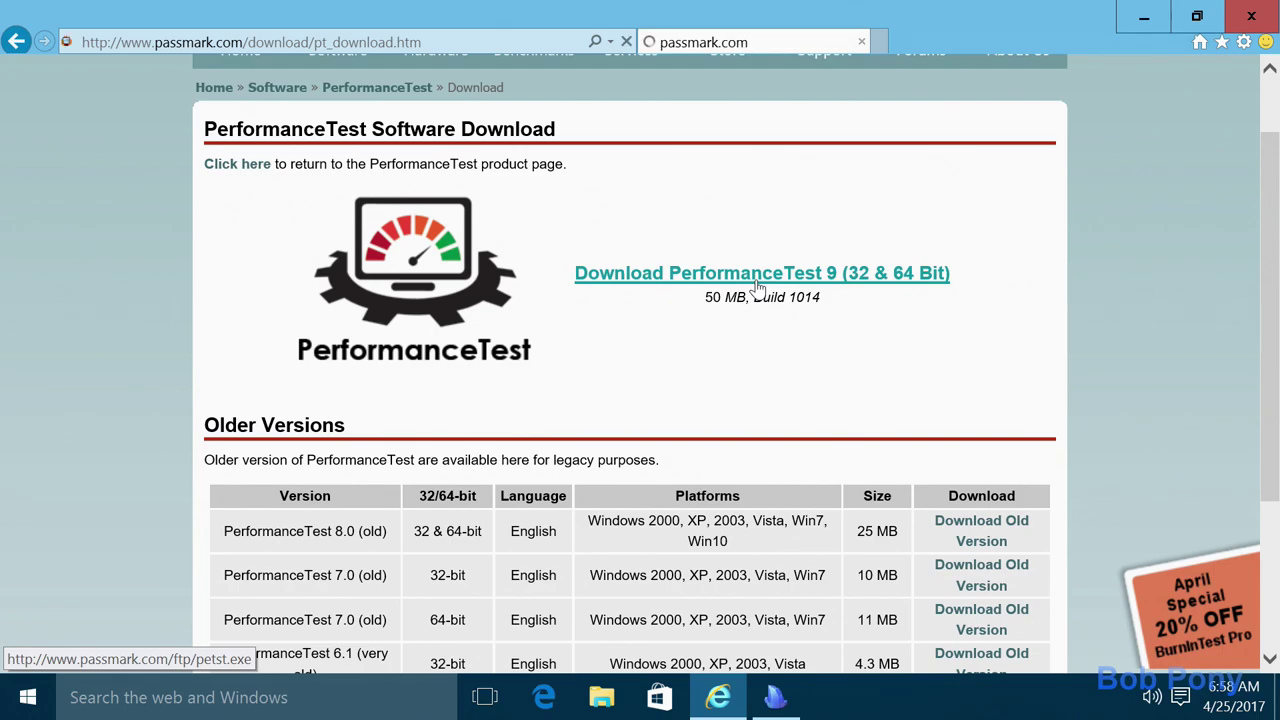
left_click(960, 656)
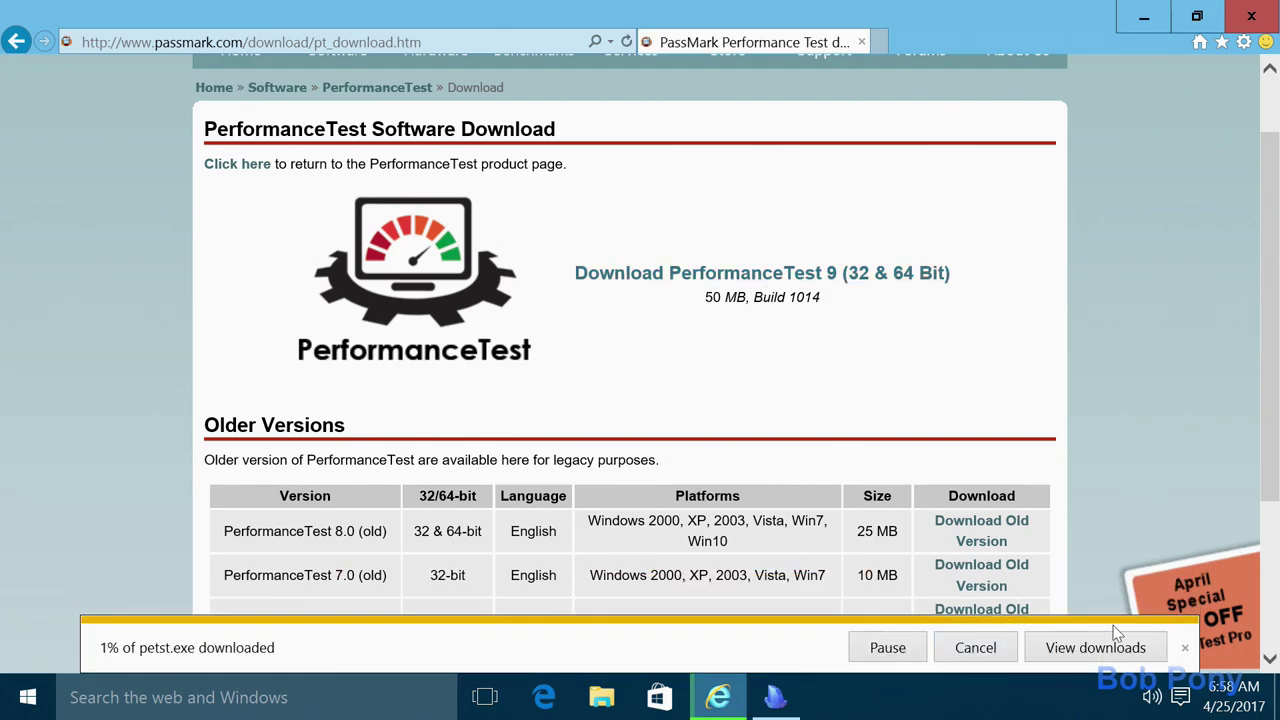
left_click(1103, 640)
left_click(1144, 17)
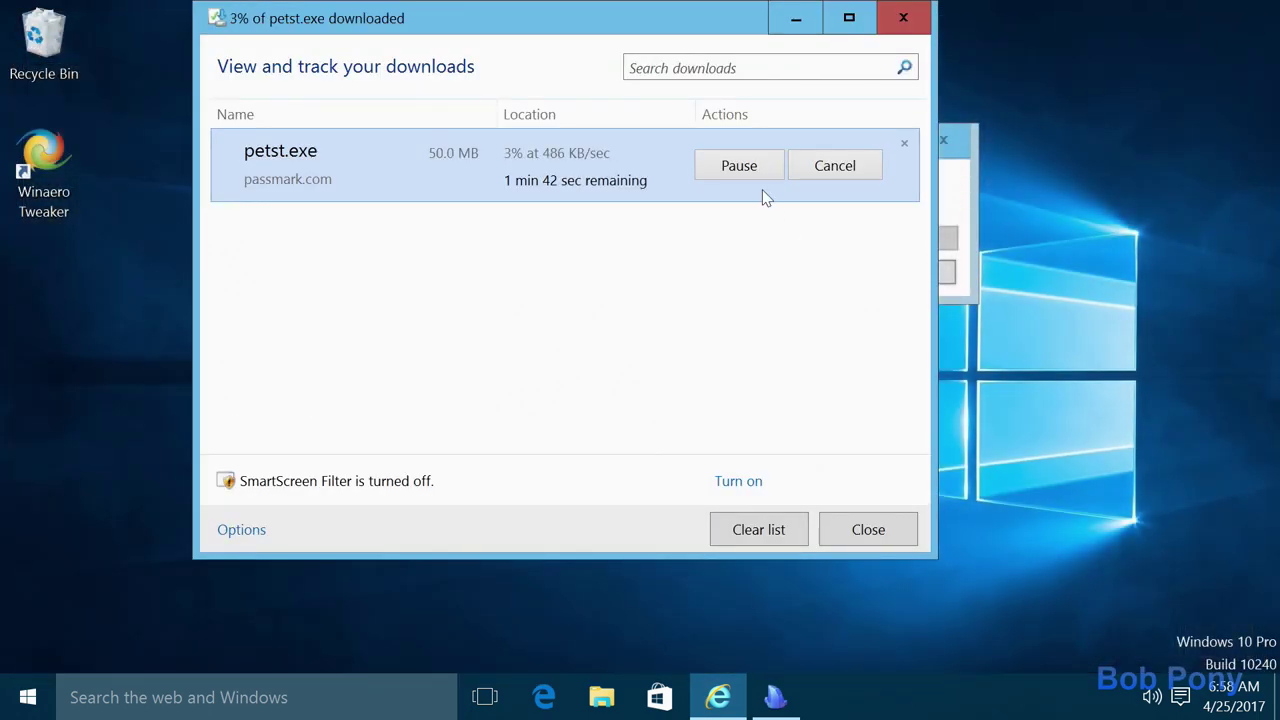
- Show the Ninite installation details and arrange the Ninite and downloads windows on the desktop
left_click_drag(636, 7, 463, 216)
left_click(491, 166)
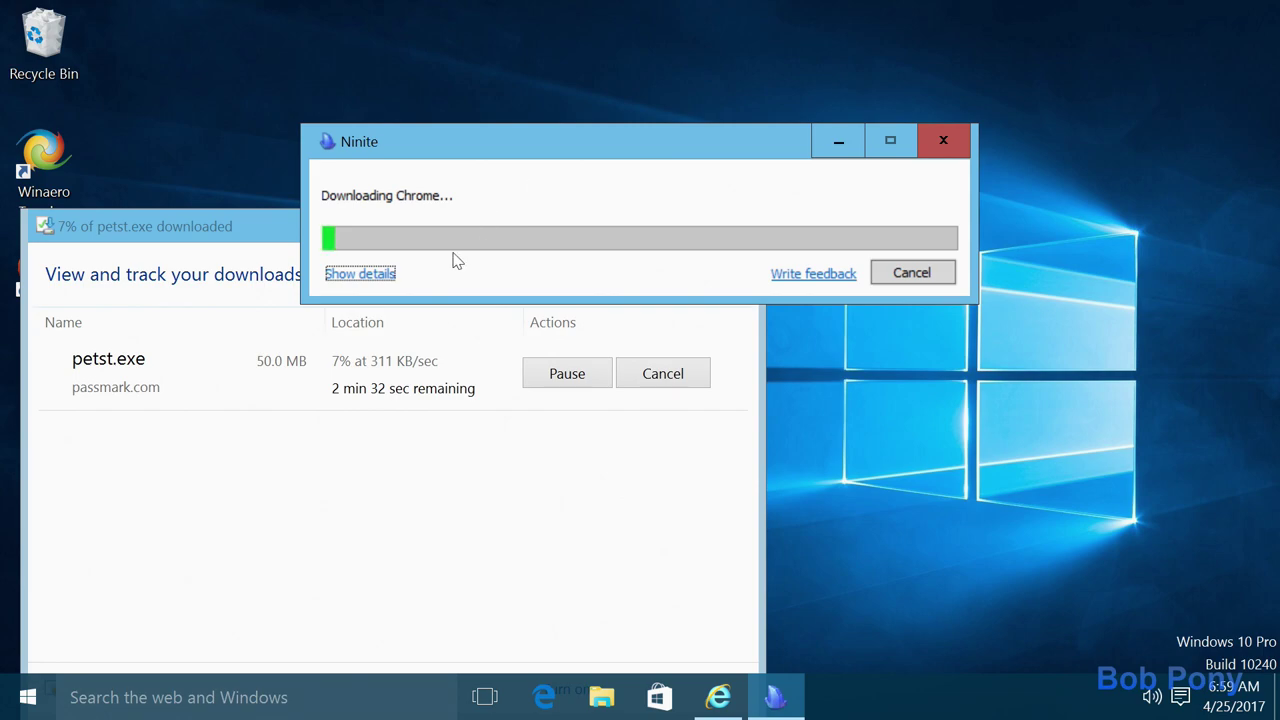
left_click(360, 274)
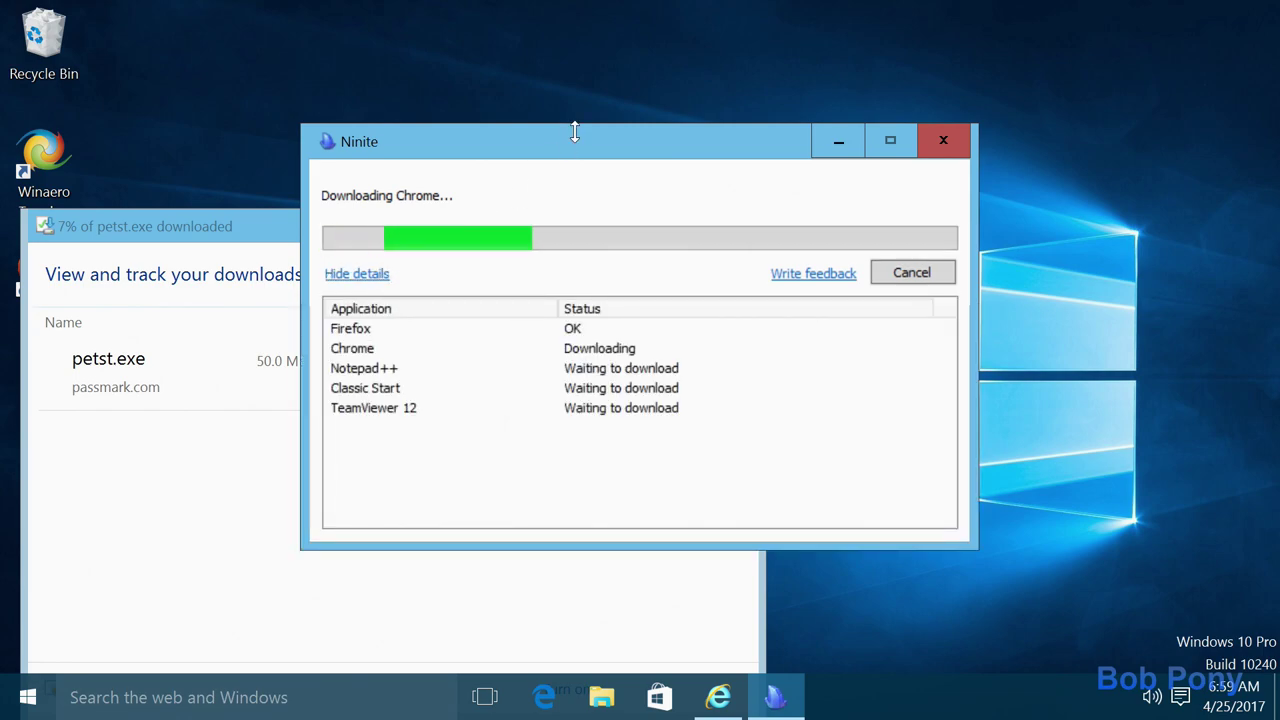
left_click_drag(575, 150, 845, 370)
left_click_drag(455, 242, 660, 240)
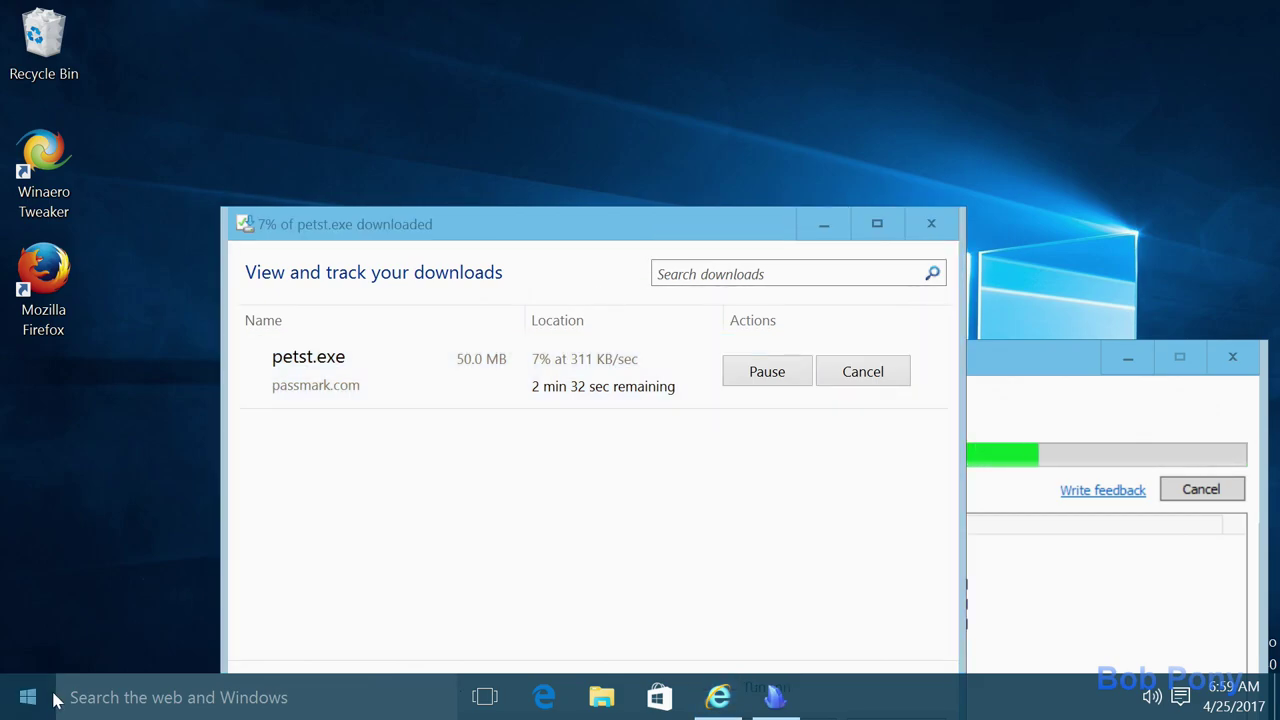
- Open Windows Update under Update & security in Settings, retry the updates and maximize the window
left_click(51, 695)
left_click(112, 565)
scroll(531, 563, "down", 3)
left_click(614, 608)
left_click(592, 222)
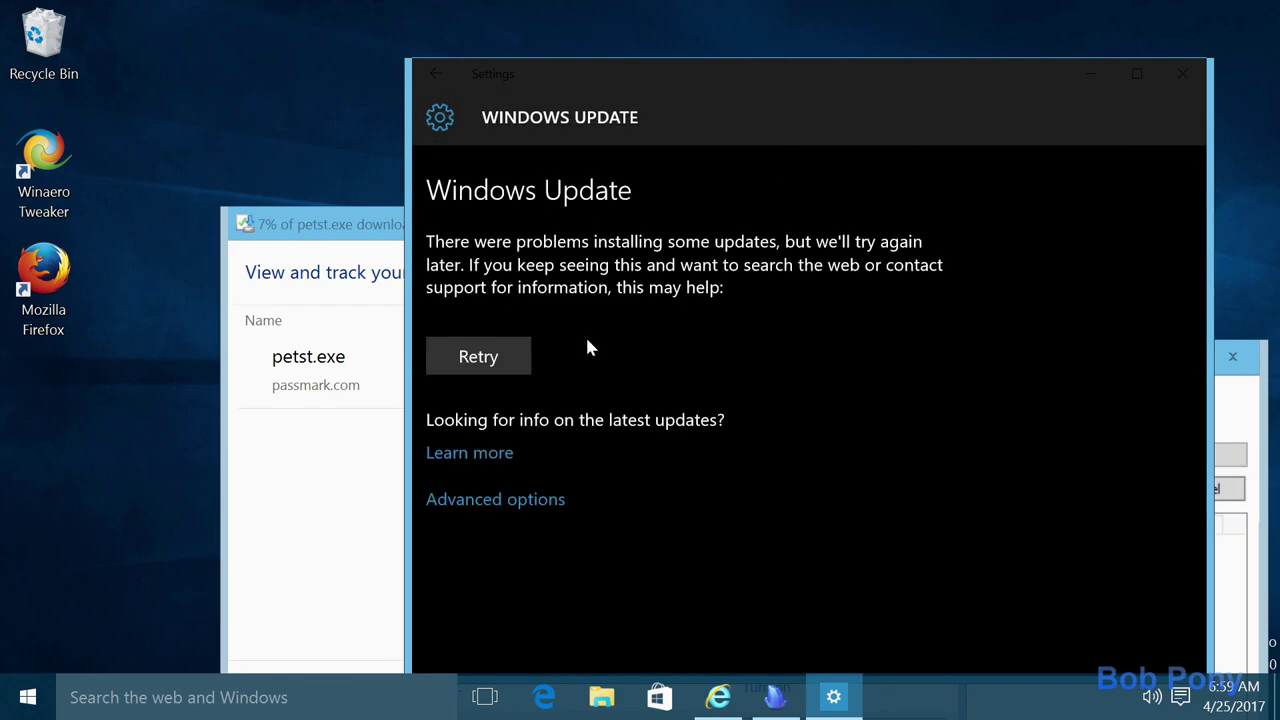
left_click(500, 357)
double_click(636, 62)
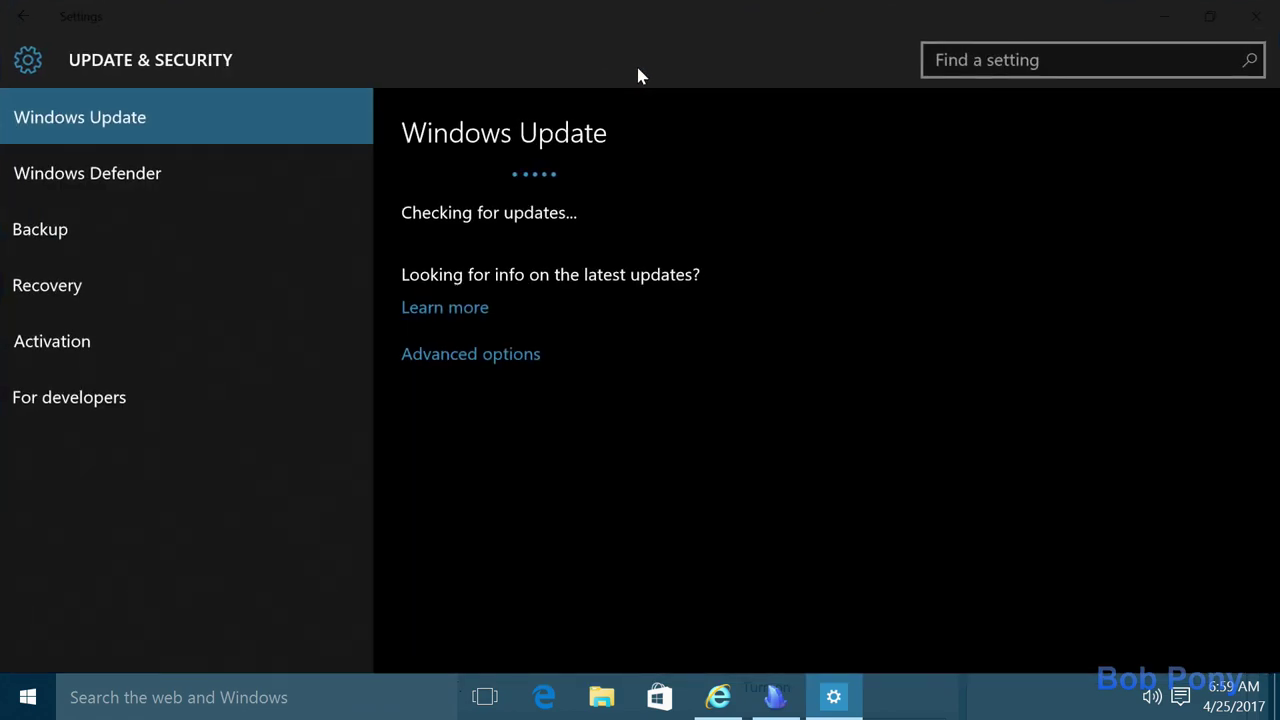
- View the System settings, return to Windows Update and examine the details of the available updates
left_click(30, 60)
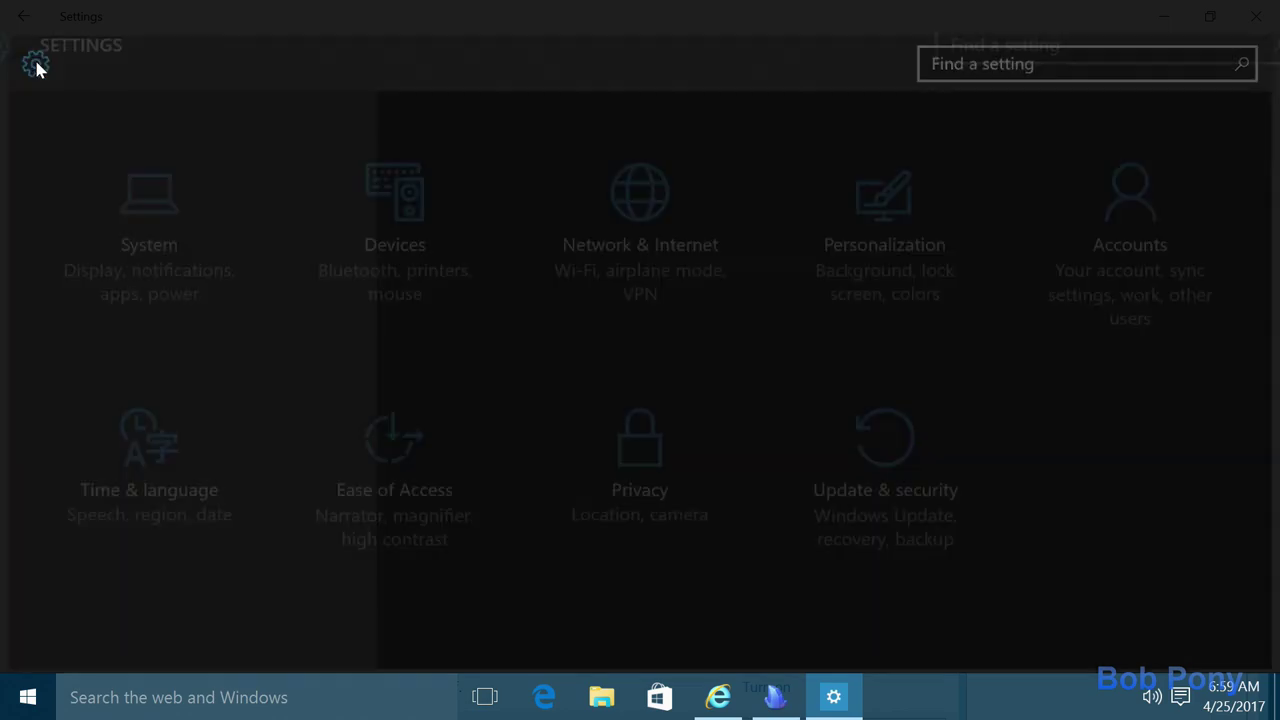
left_click(123, 176)
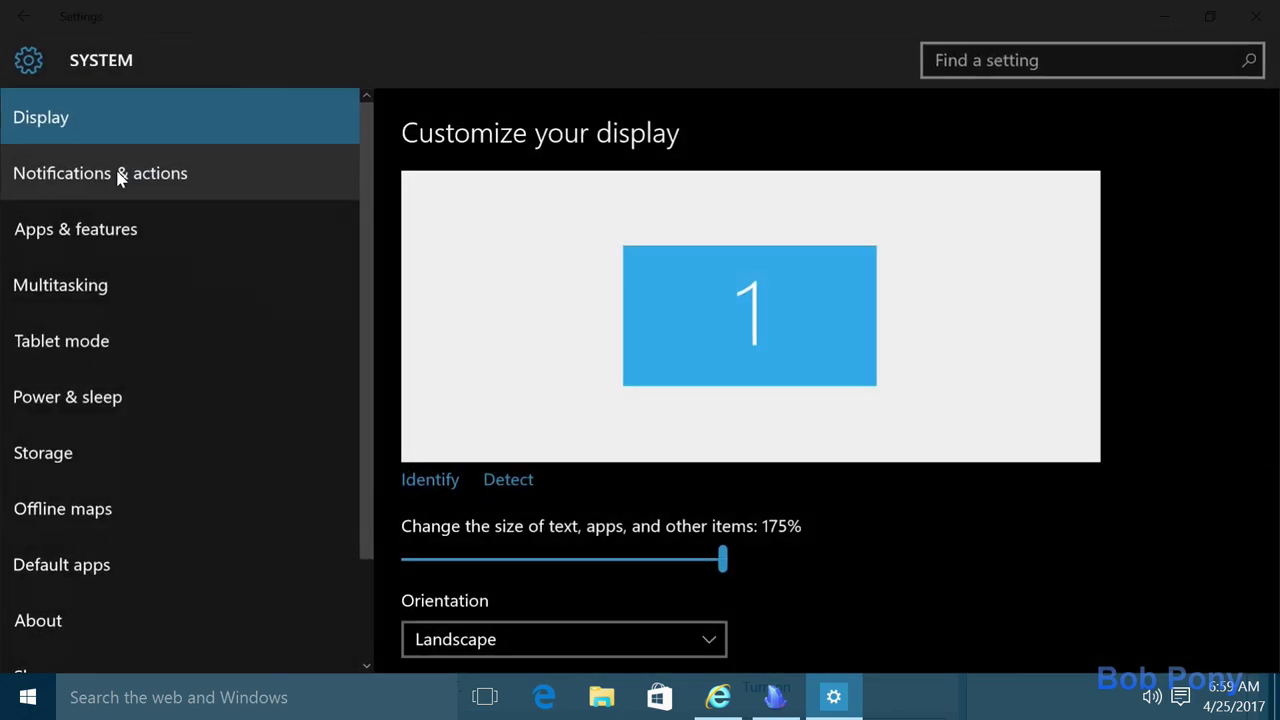
left_click(33, 60)
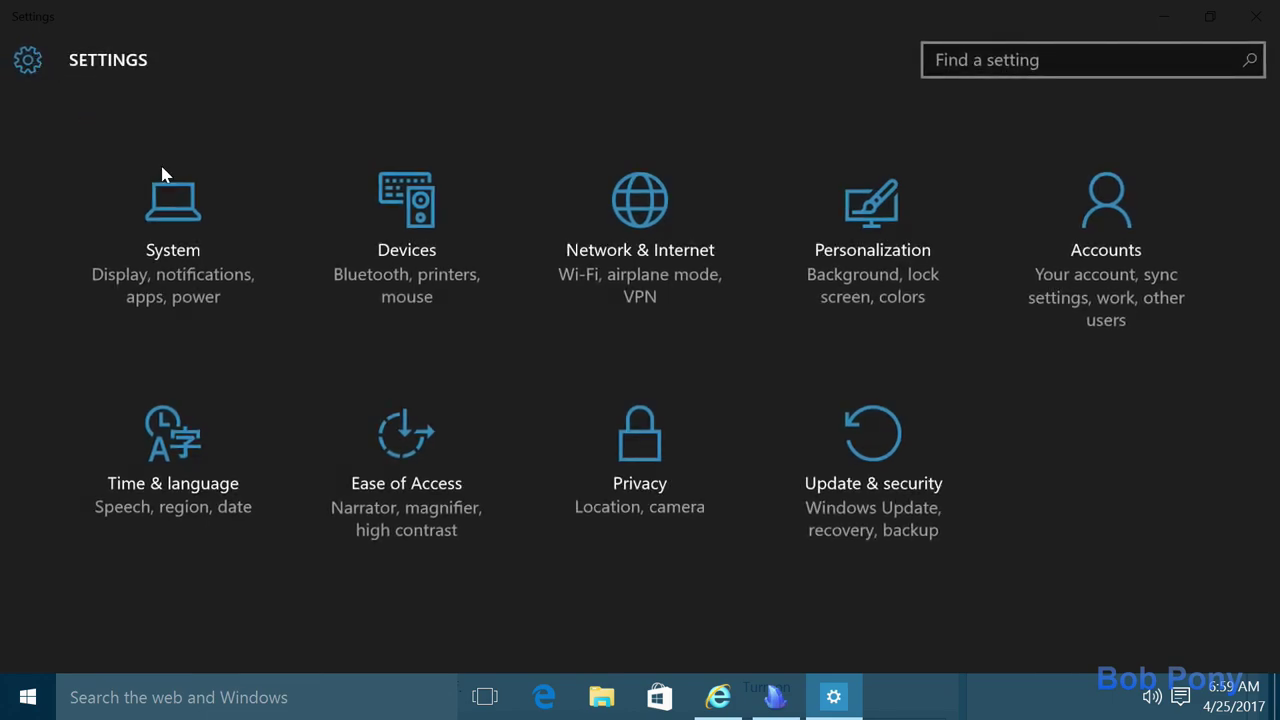
left_click(875, 490)
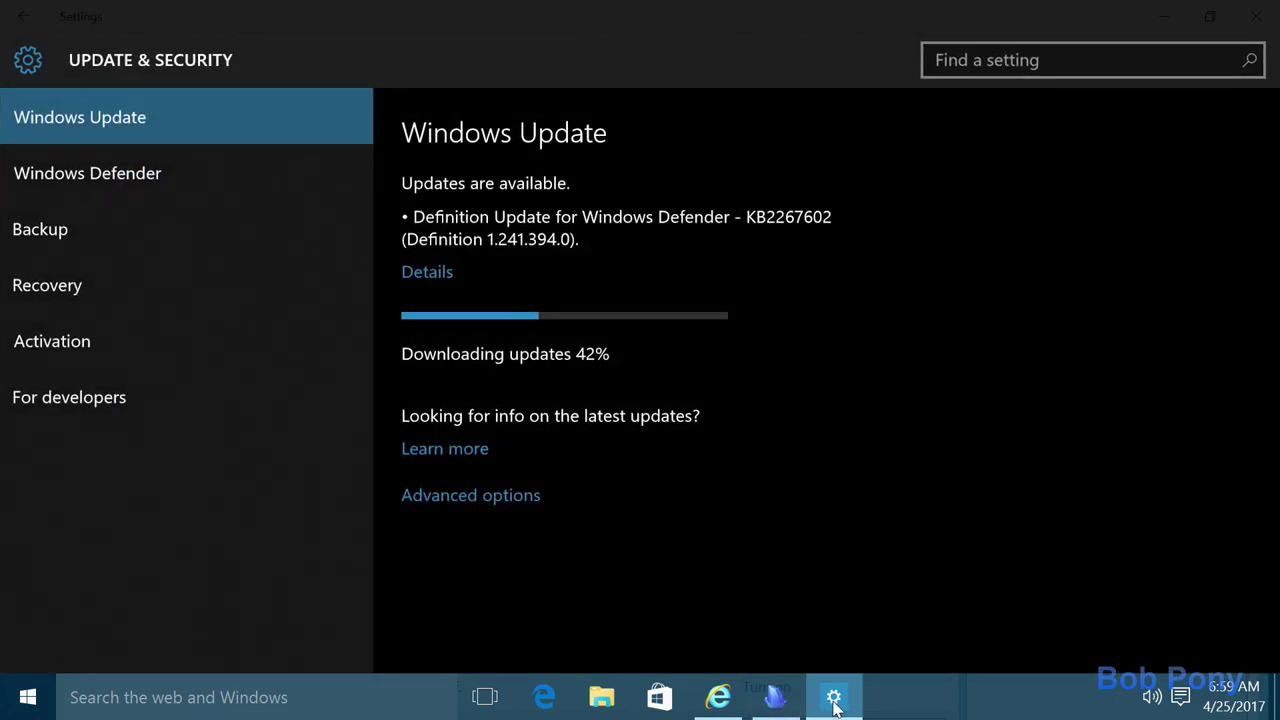
mouse_move(834, 706)
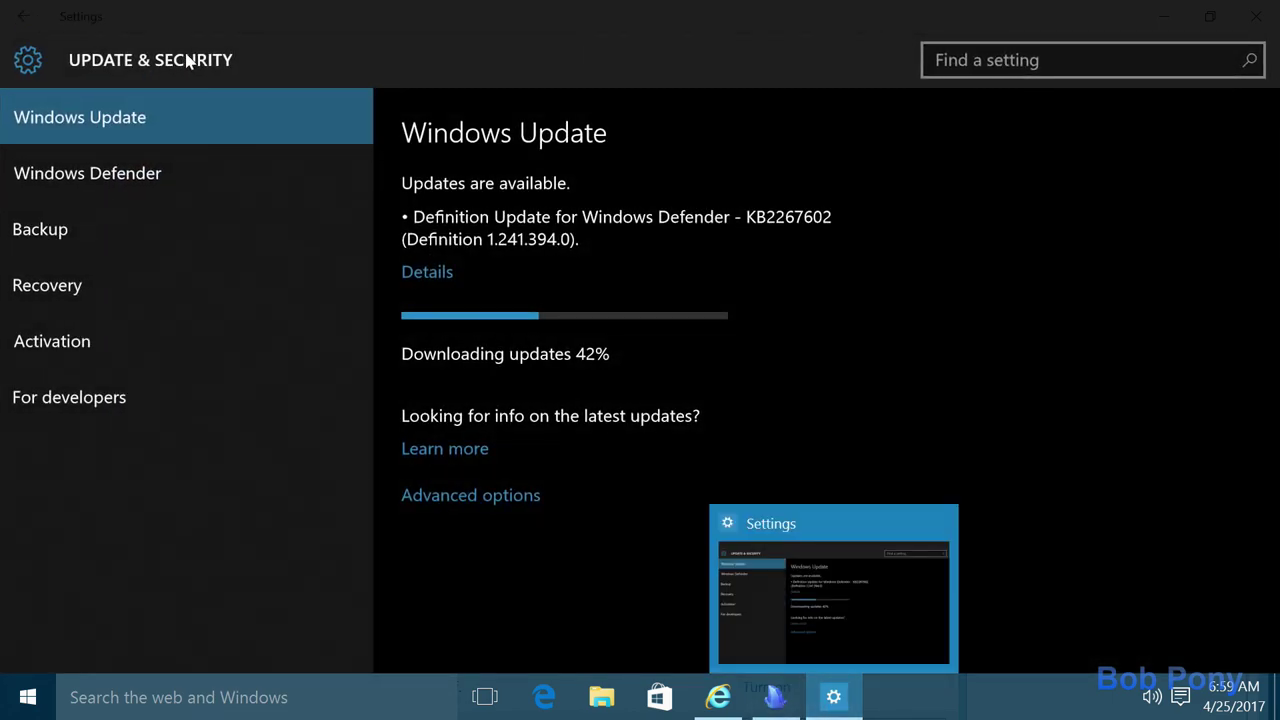
left_click(424, 276)
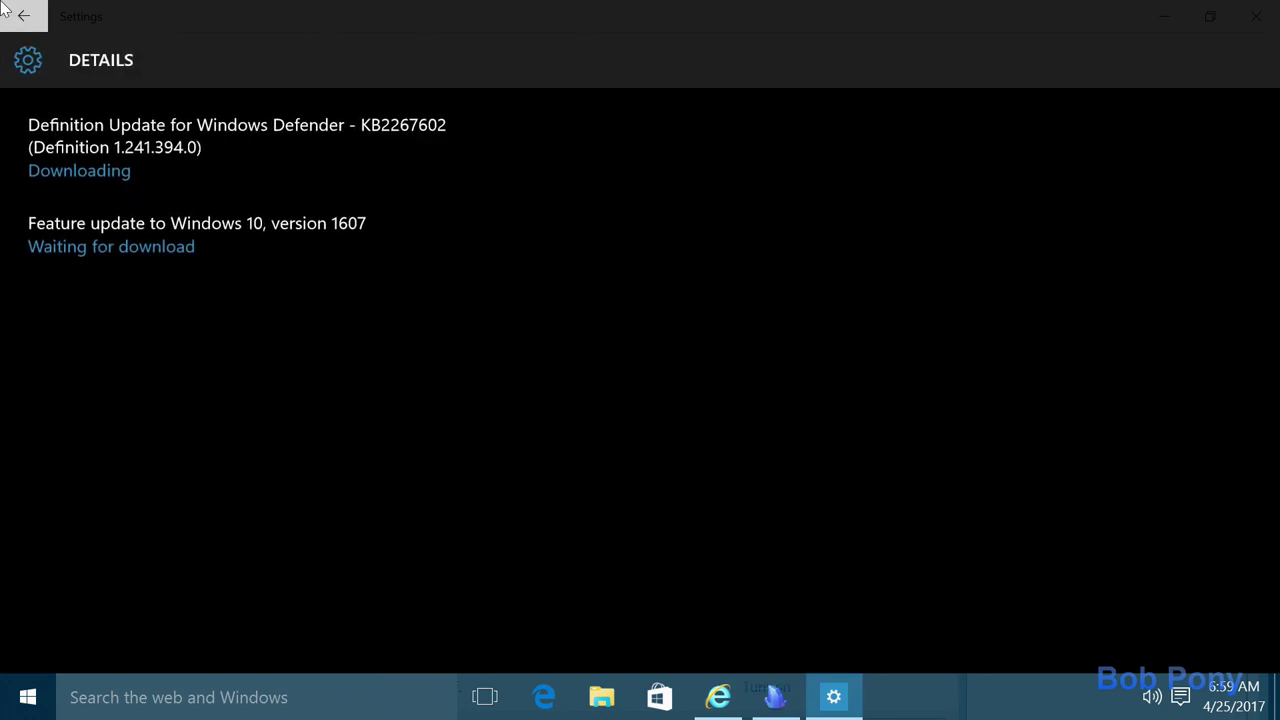
left_click(23, 16)
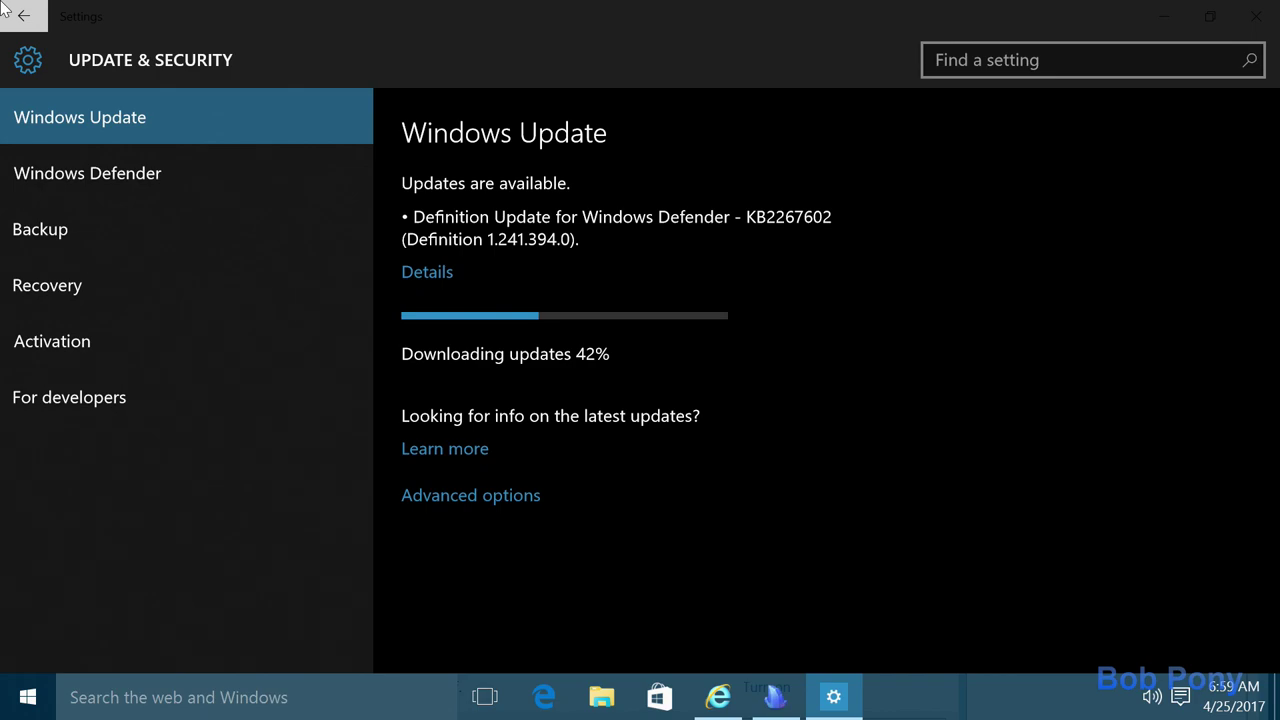
- Restore the Settings window to the lower desktop, move the downloads window up and bring Ninite to the front
left_click_drag(298, 9, 325, 360)
left_click_drag(400, 228, 329, 73)
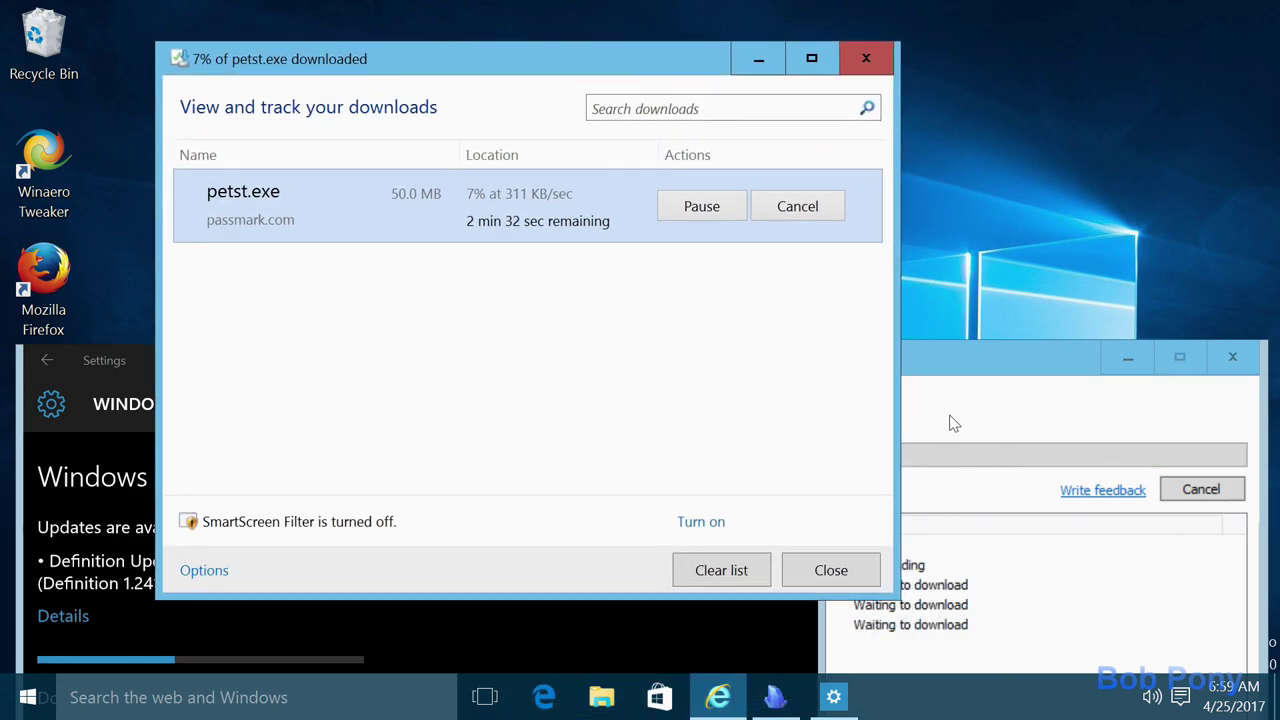
left_click(948, 412)
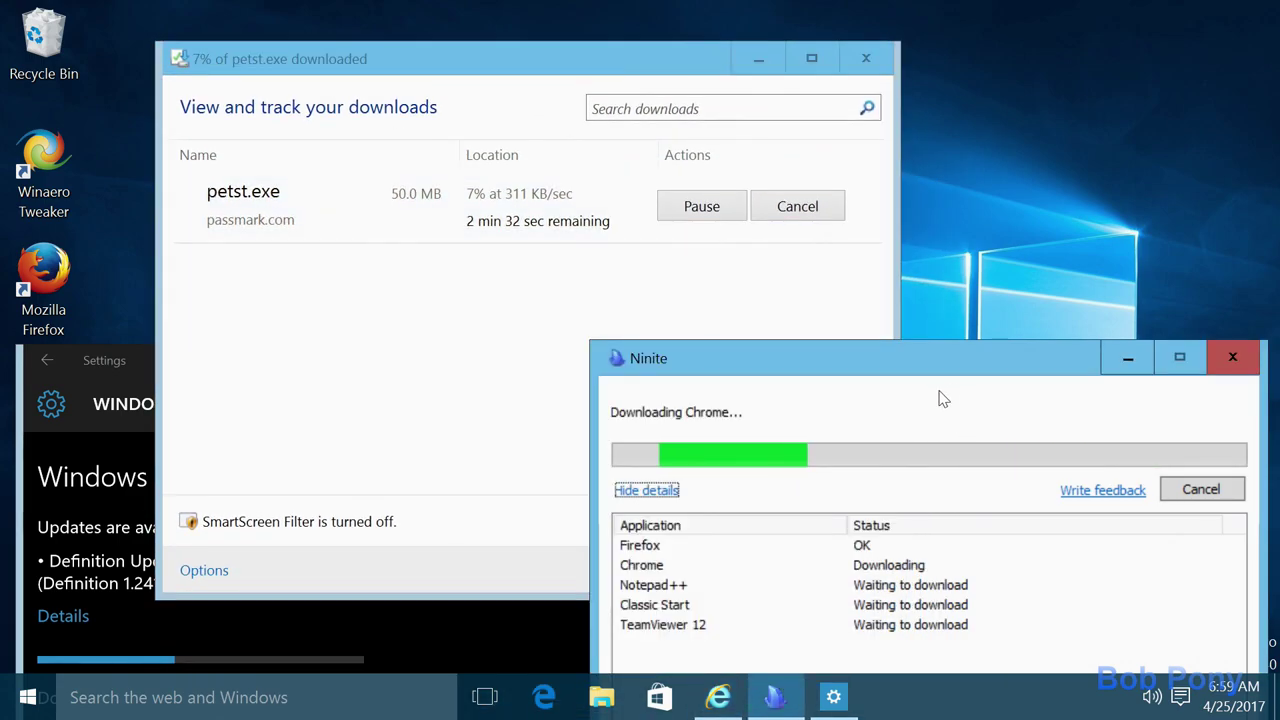
- Launch Microsoft Solitaire Collection from the full app list, place its window in the upper-right desktop area and dismiss the Game bar hint
left_click(22, 703)
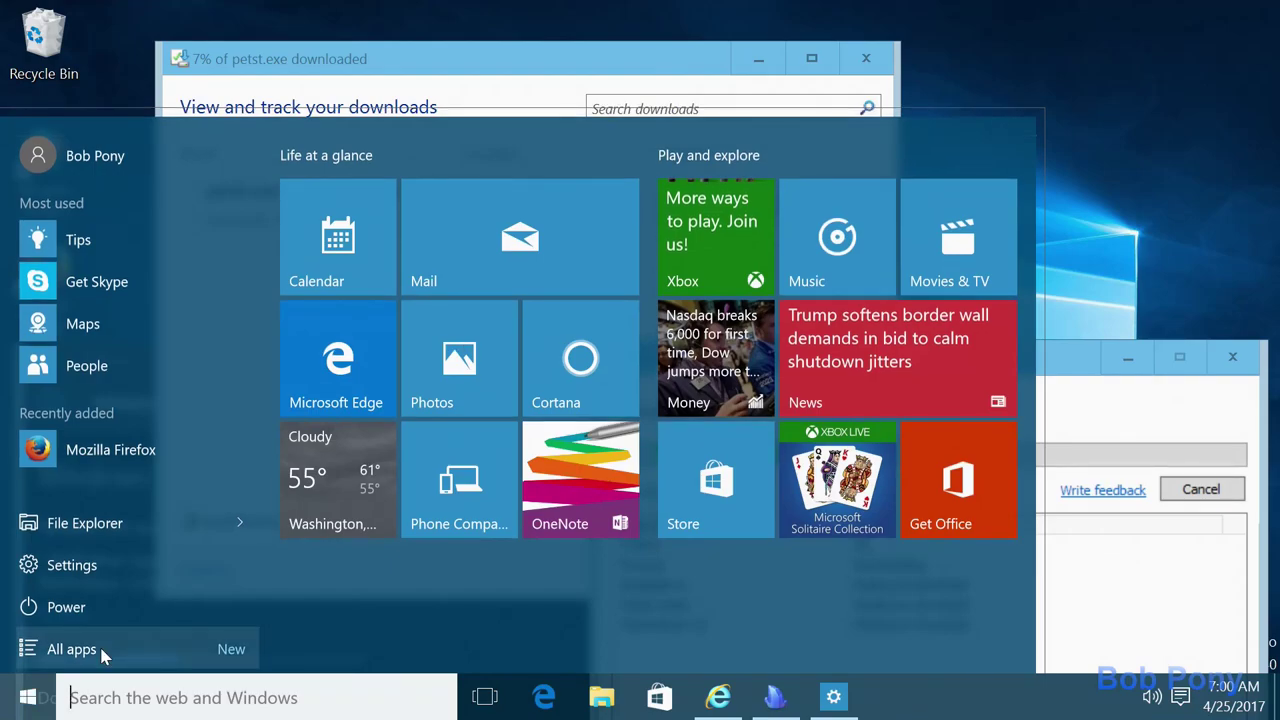
left_click(70, 650)
scroll(211, 446, "down", 1)
left_click(168, 247)
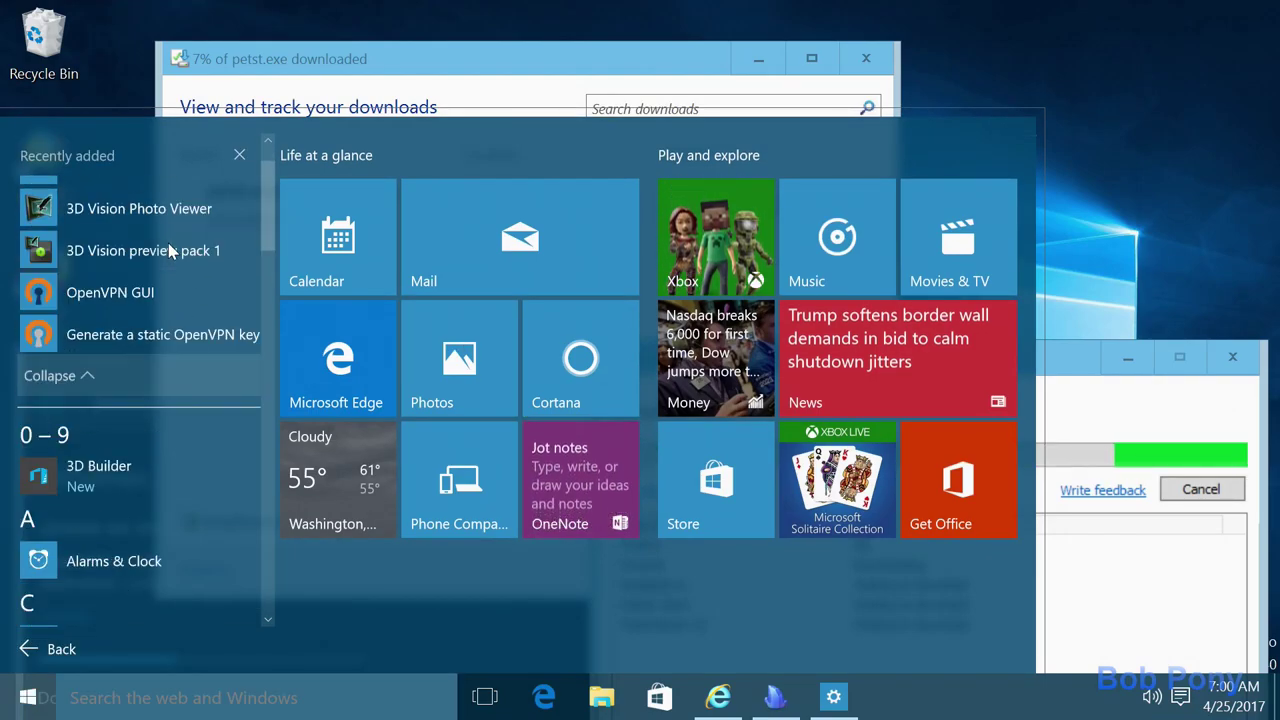
scroll(180, 411, "down", 4)
scroll(180, 420, "down", 5)
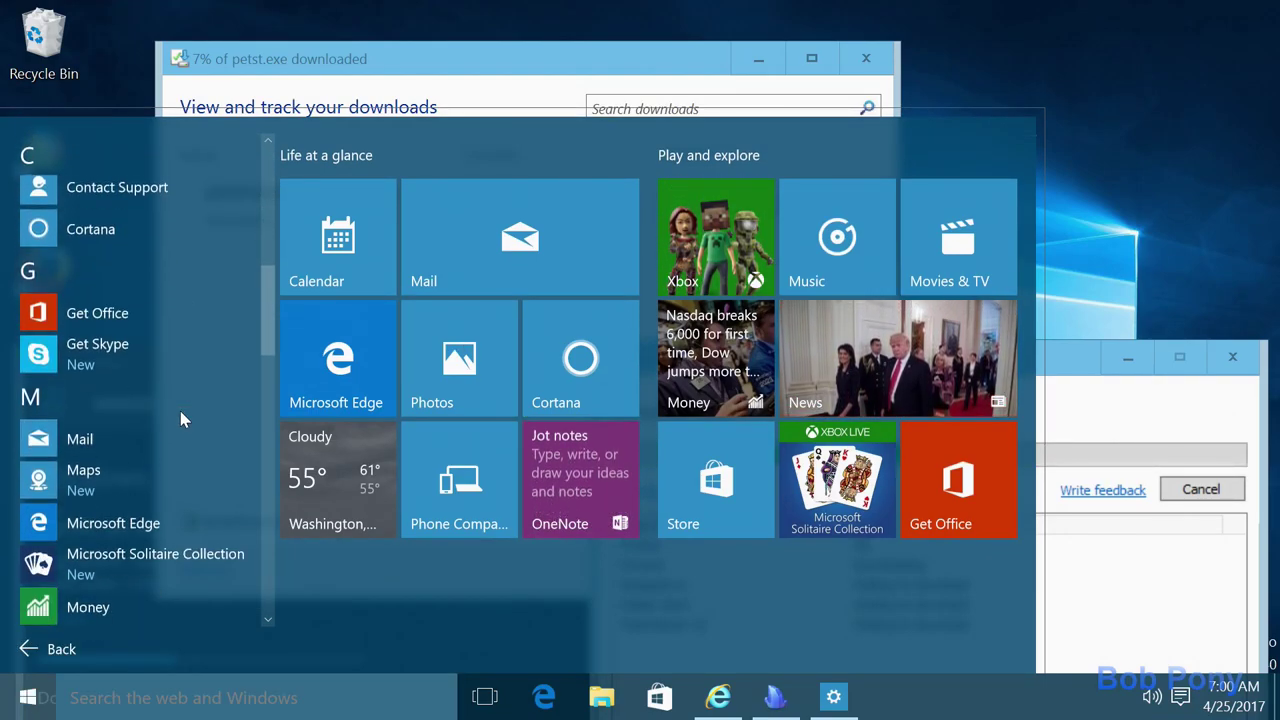
left_click(200, 335)
left_click_drag(271, 29, 846, 50)
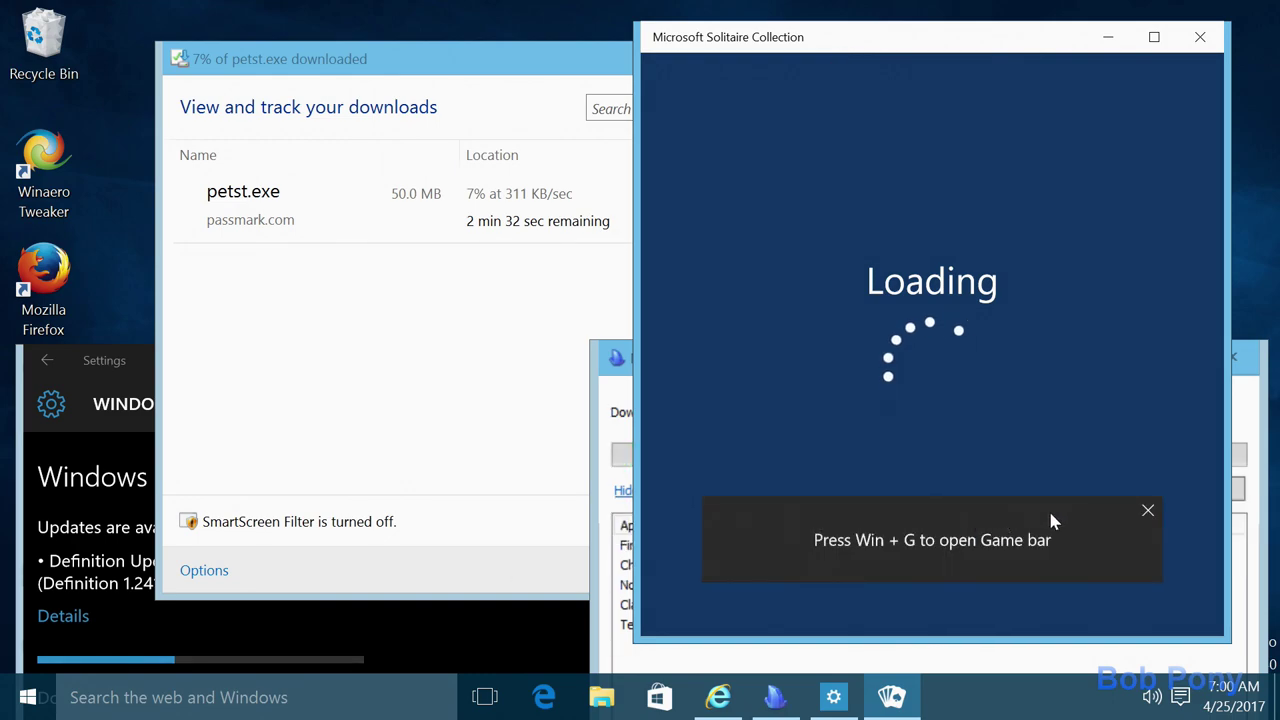
left_click(1151, 512)
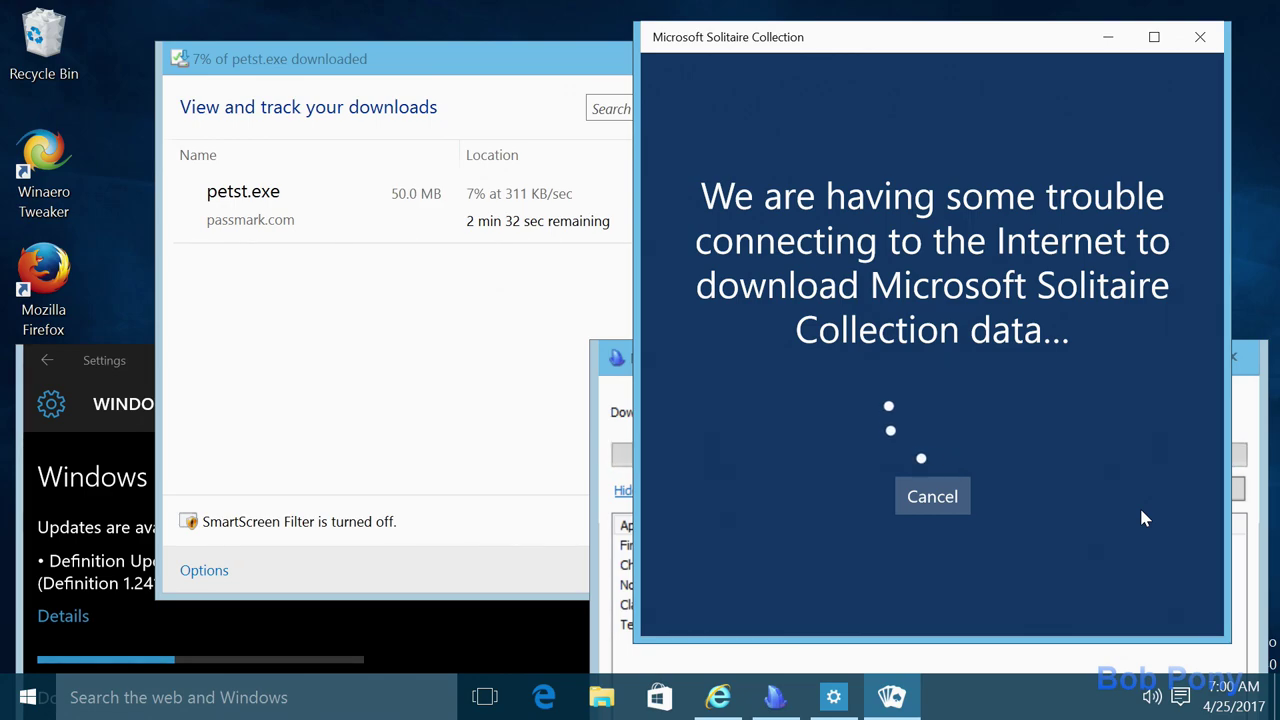
- Check the Ninite, downloads and Windows Update windows, return to Microsoft Solitaire Collection and dismiss its welcome tour
left_click(605, 465)
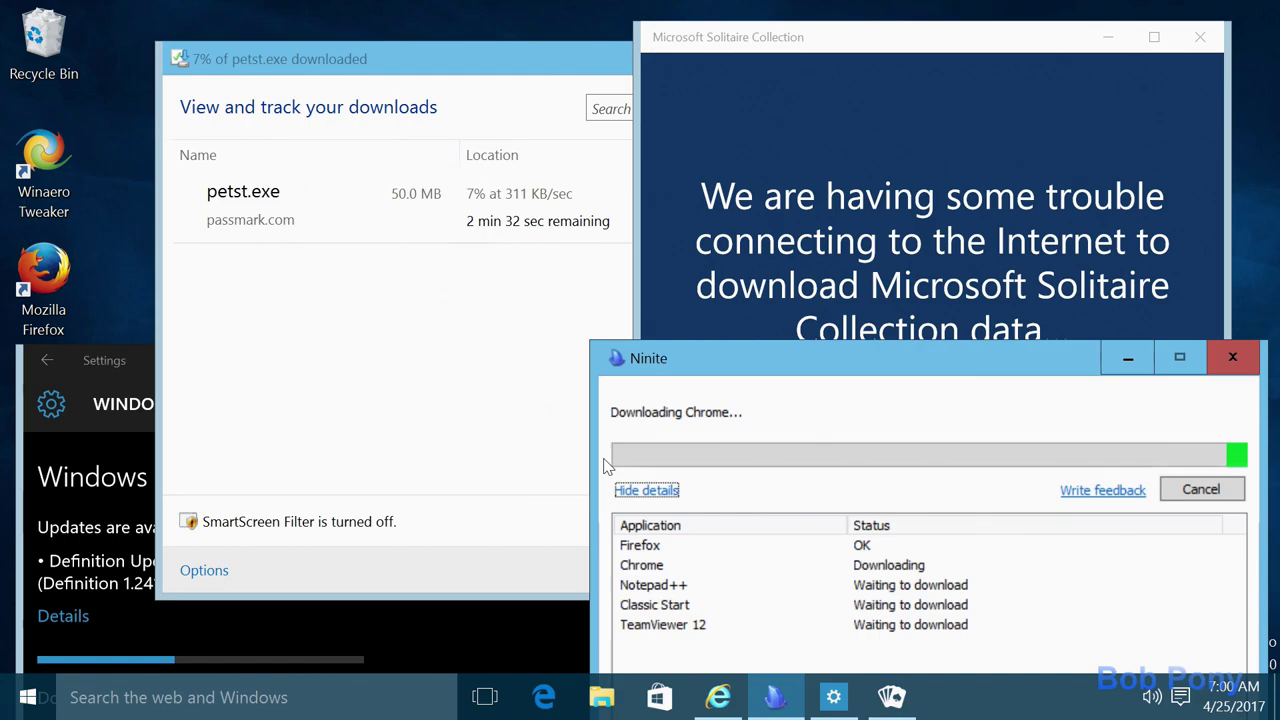
left_click(448, 408)
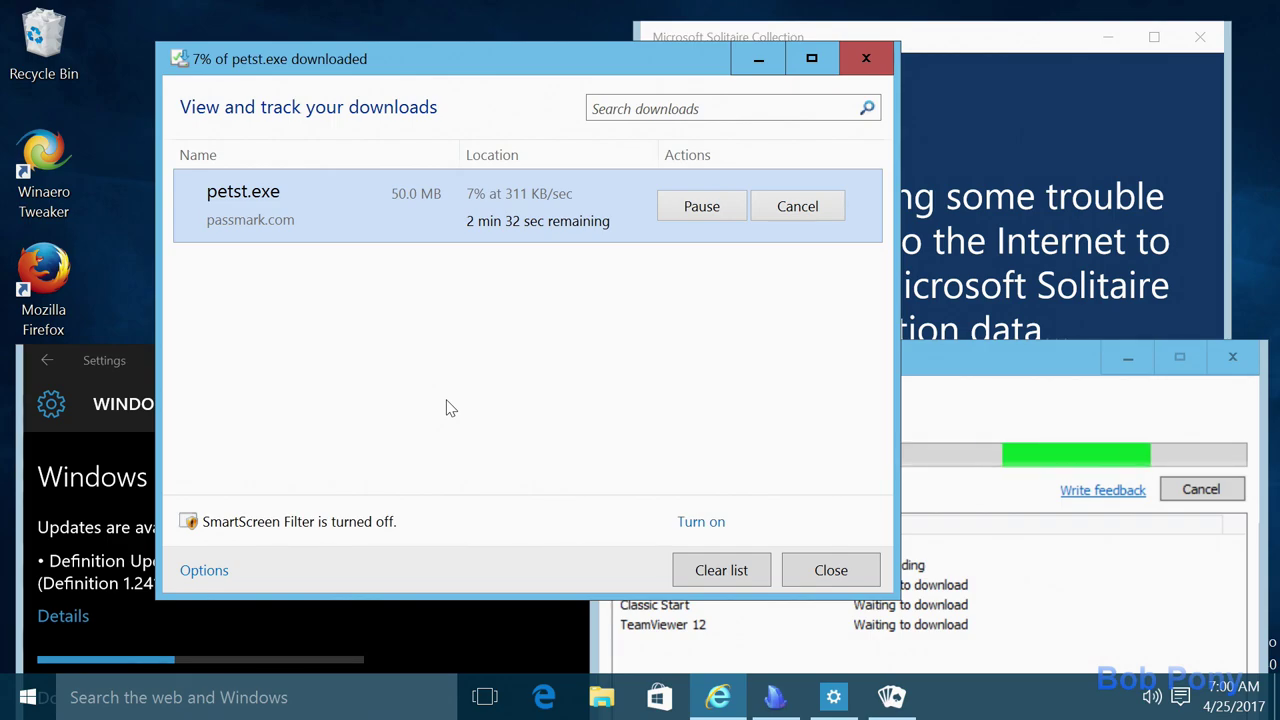
left_click(483, 629)
left_click_drag(489, 369, 443, 431)
left_click(997, 50)
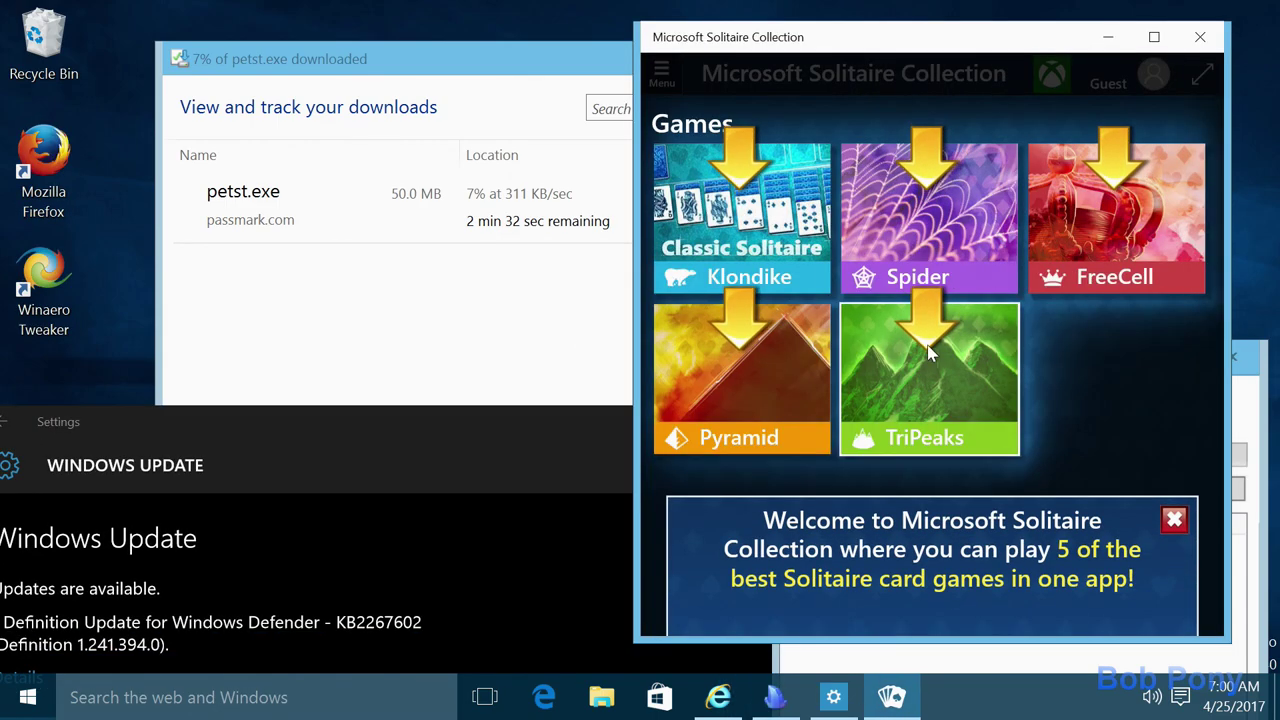
left_click(1171, 437)
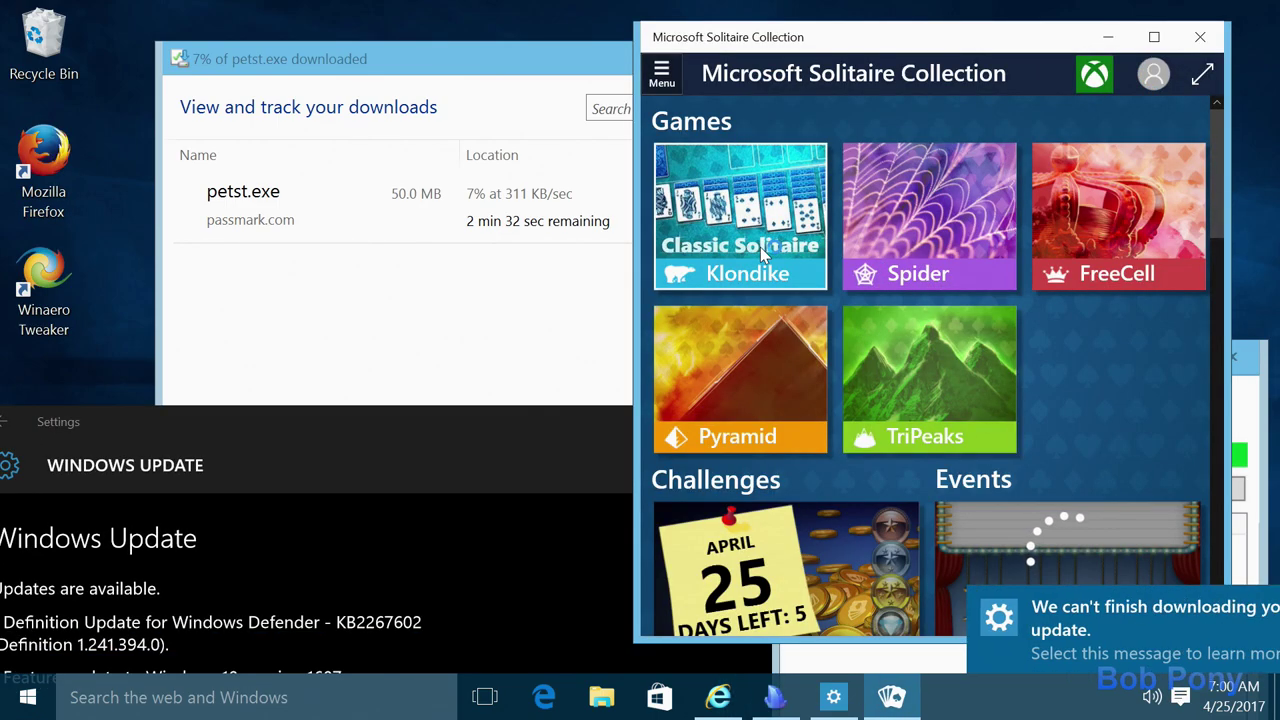
- Review Windows Update after the failed-download notification, close Settings and move the downloads window toward the desktop's left edge
left_click(968, 622)
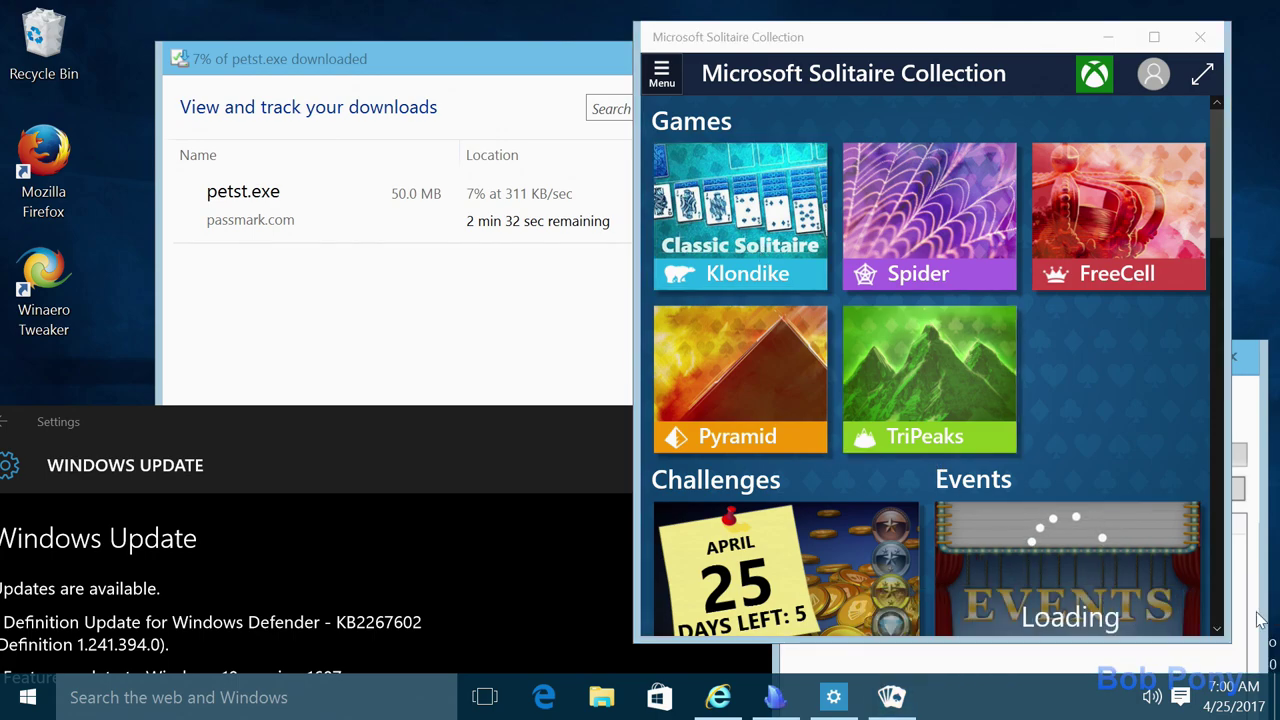
left_click_drag(476, 428, 611, 67)
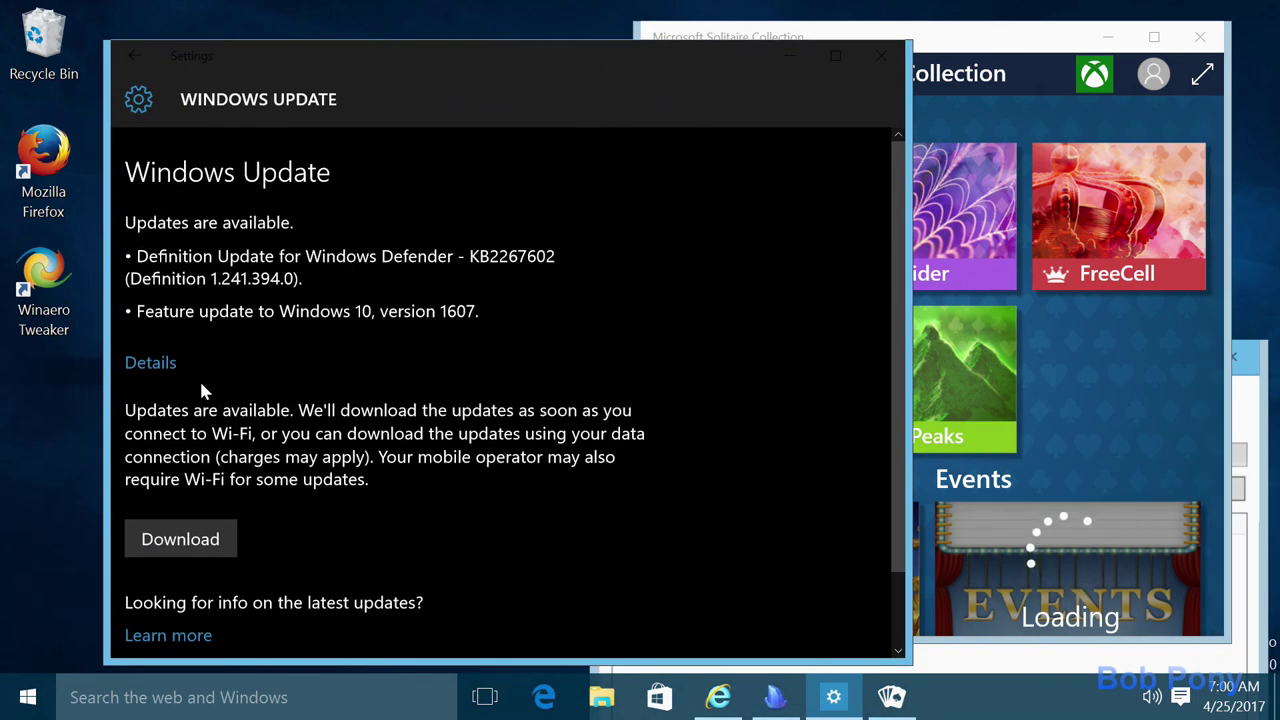
left_click(882, 54)
left_click(548, 383)
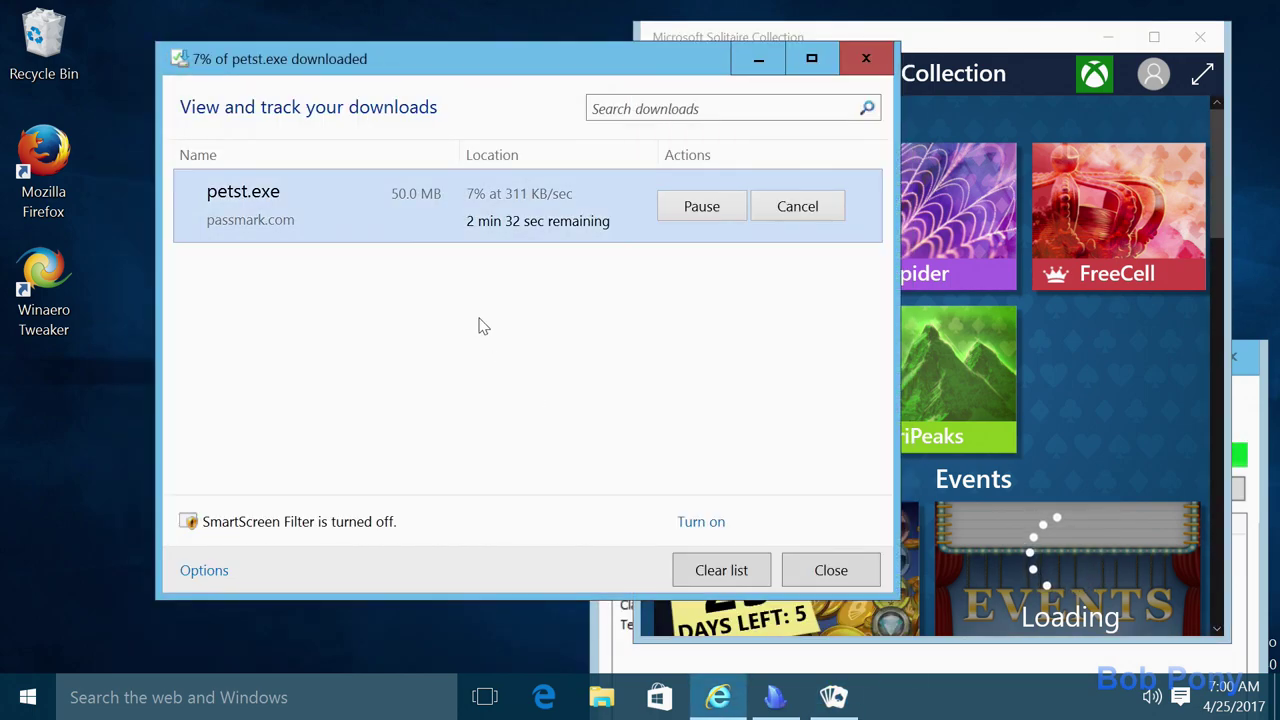
left_click_drag(498, 68, 369, 71)
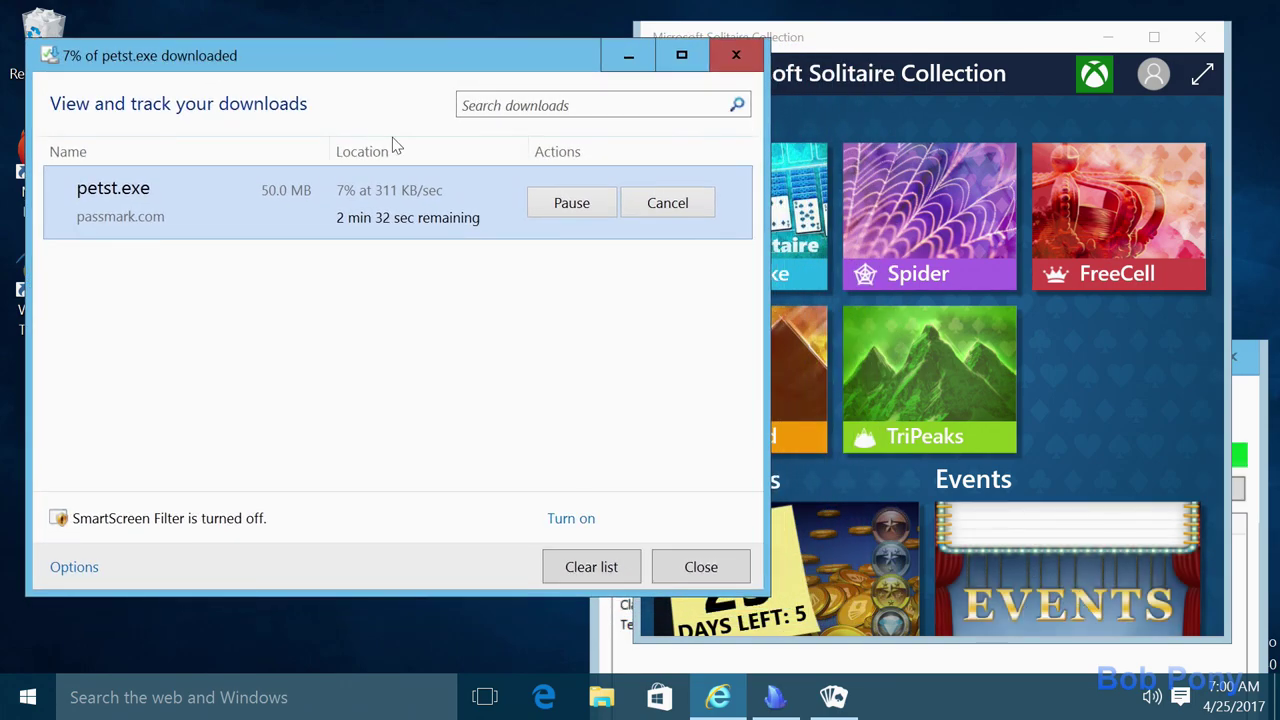
- Open Klondike in Microsoft Solitaire Collection, passing the solvable decks introduction and closing the deck selection to start the game
left_click(895, 45)
left_click(773, 258)
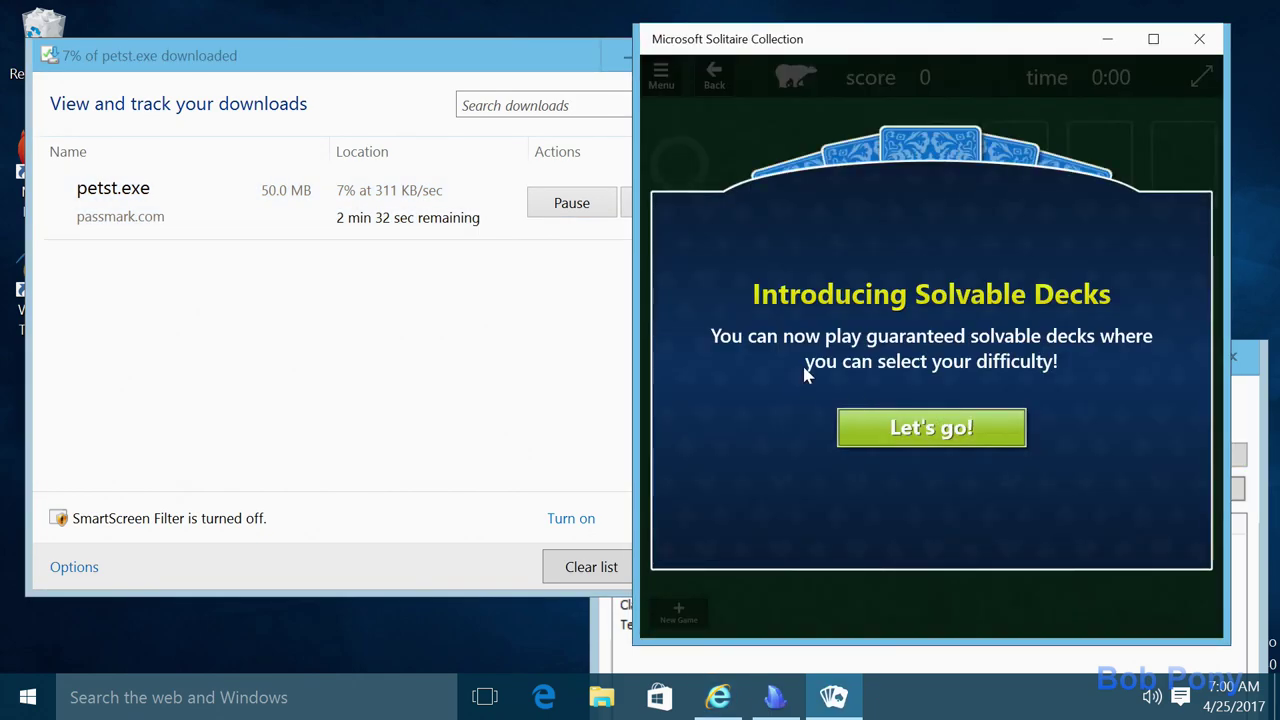
left_click(892, 438)
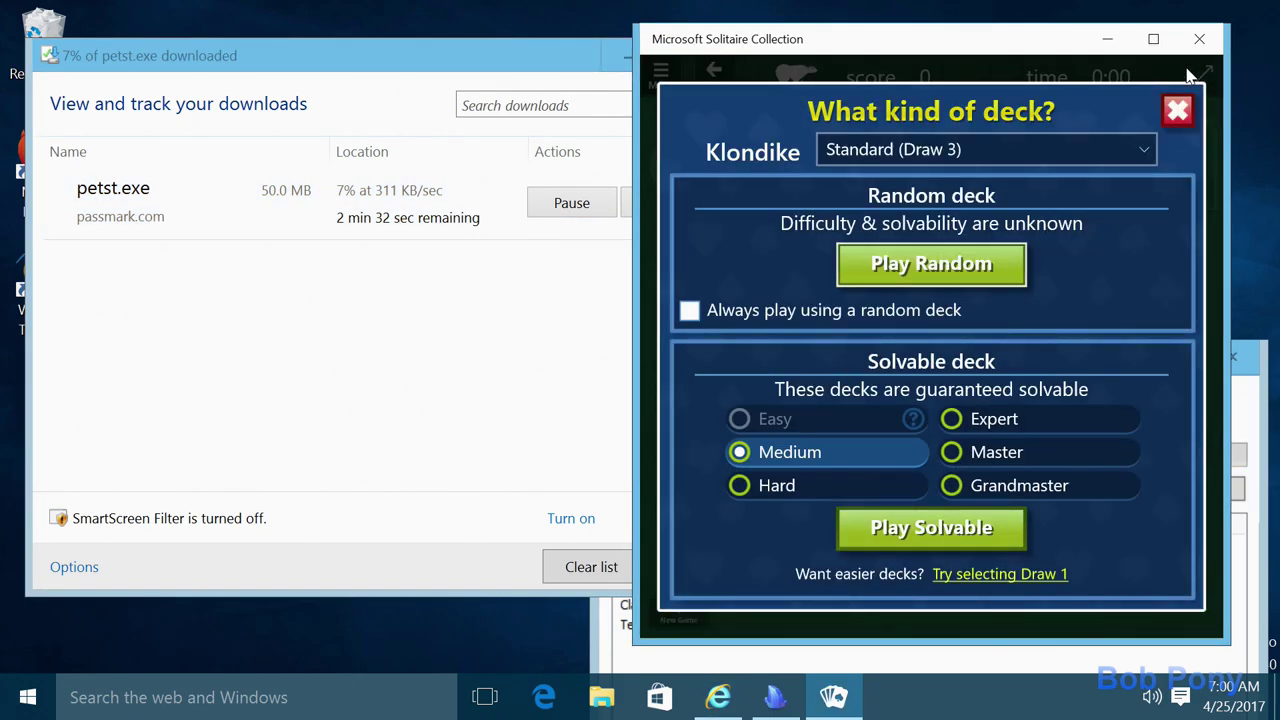
left_click(1170, 105)
left_click(1010, 435)
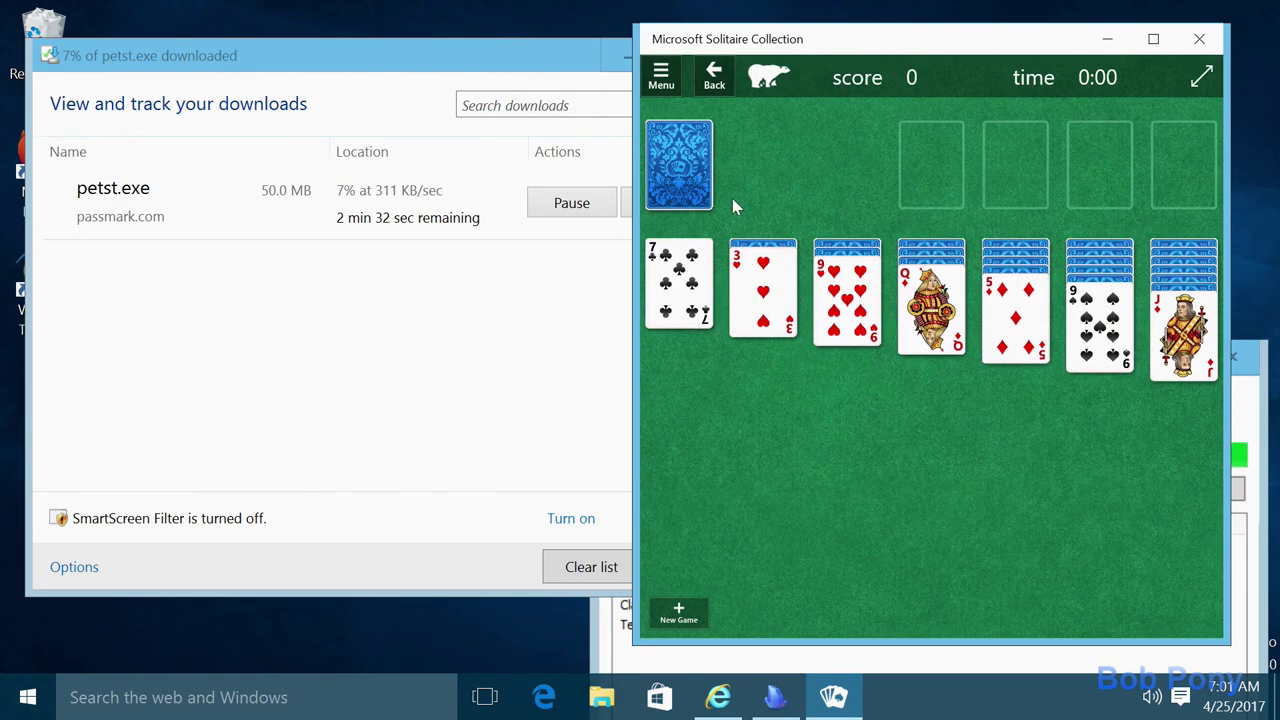
- Draw three cards from the stock, try placing the queen of spades on the jack of diamonds and close the rule hint
left_click(708, 182)
left_click_drag(797, 192, 1185, 362)
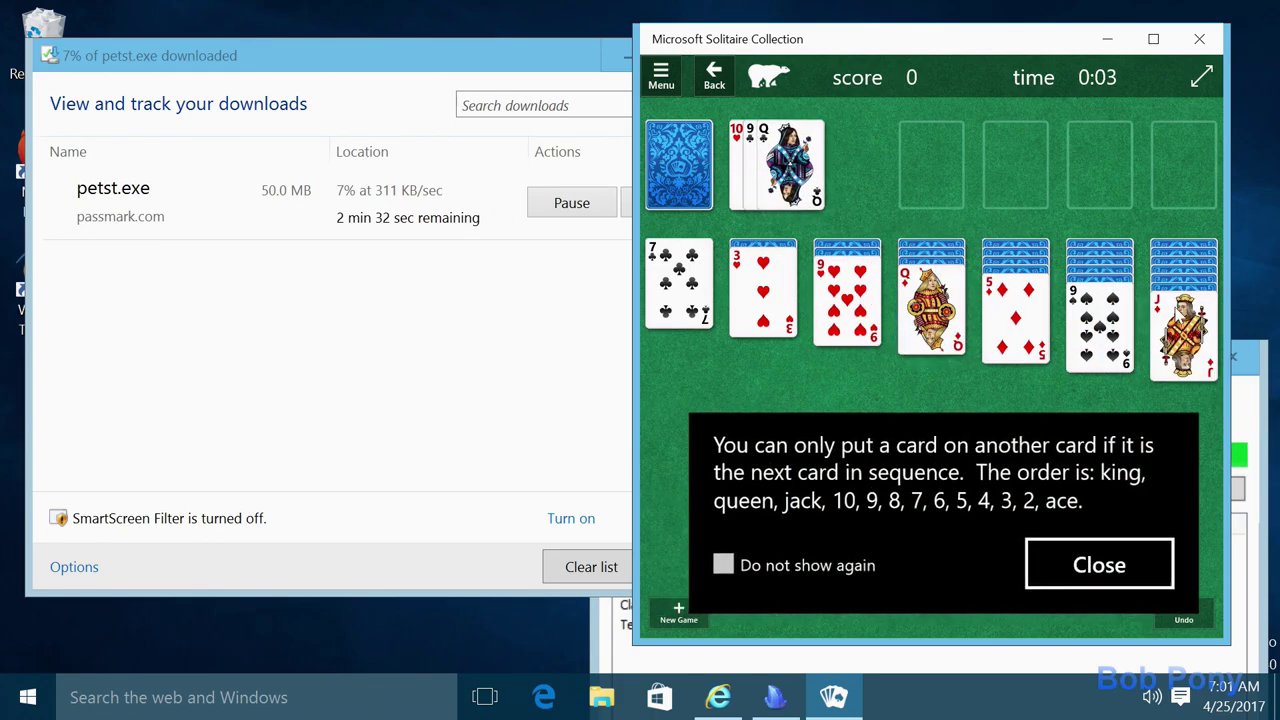
left_click(1134, 566)
- Draw from the stock and move the aces of spades, clubs and diamonds to the foundations, undoing the extra draw
left_click(680, 178)
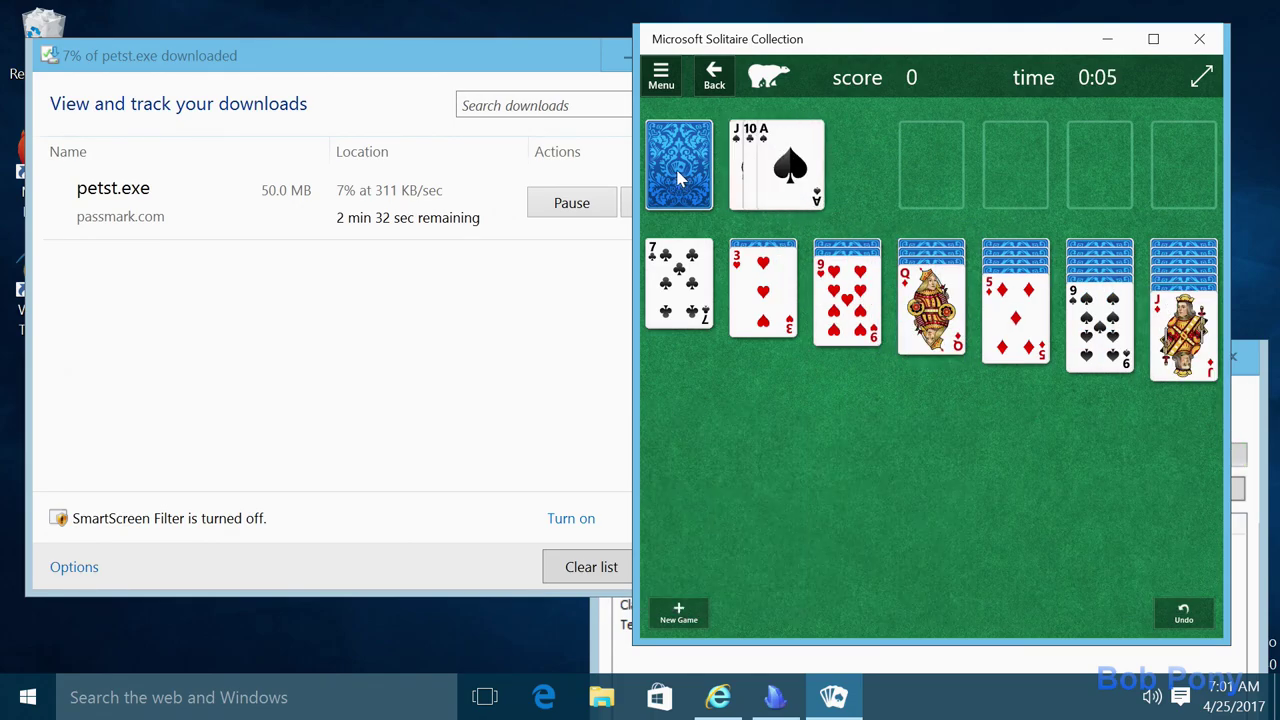
left_click(789, 172)
left_click(672, 145)
left_click(820, 177)
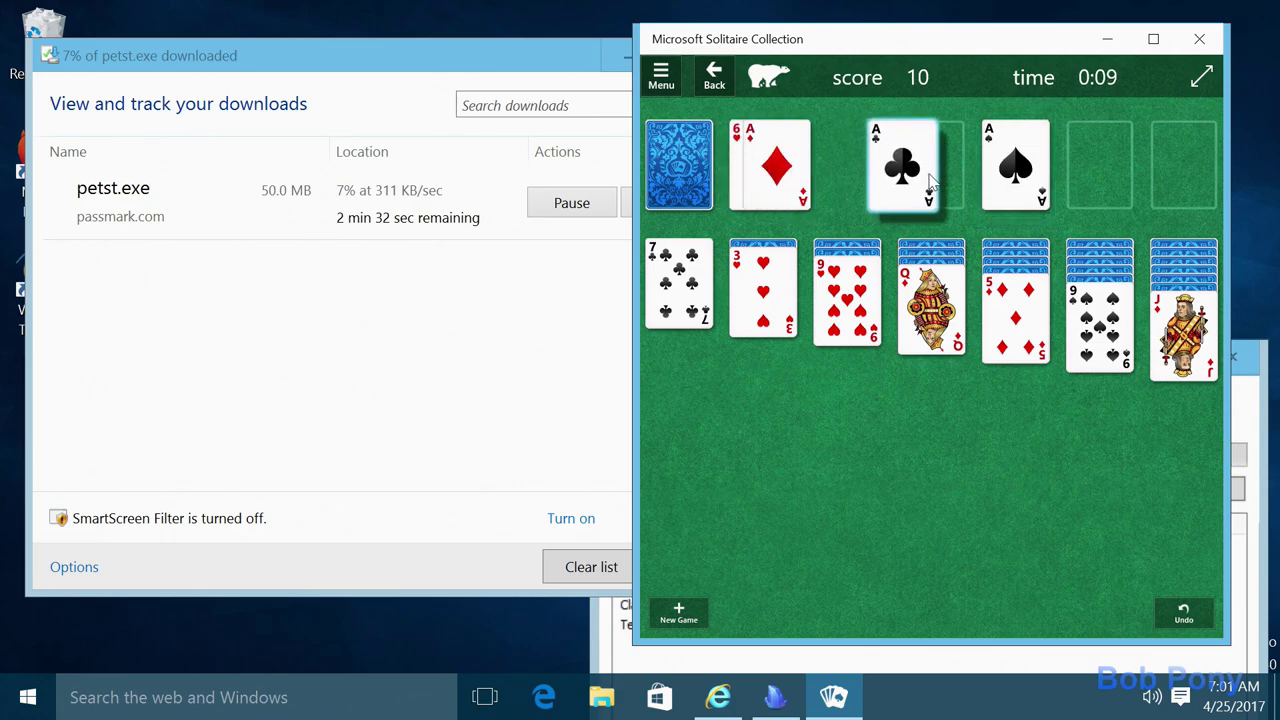
left_click(707, 169)
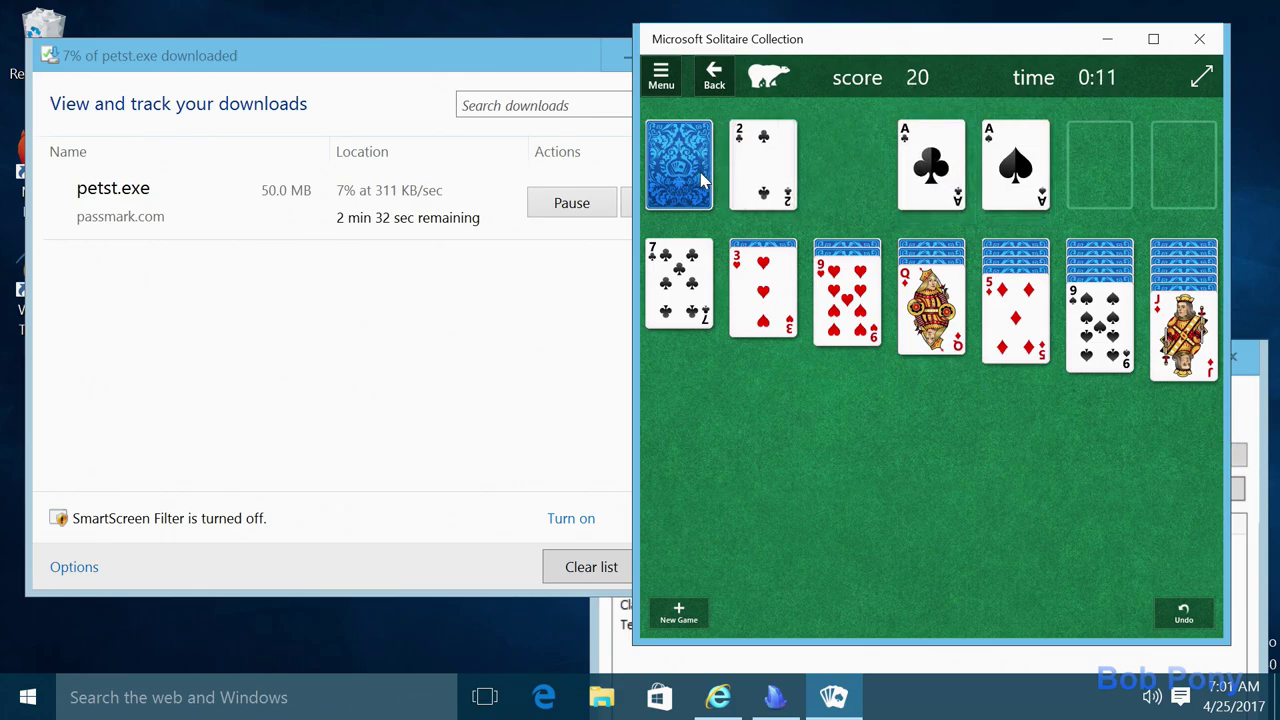
left_click(1180, 612)
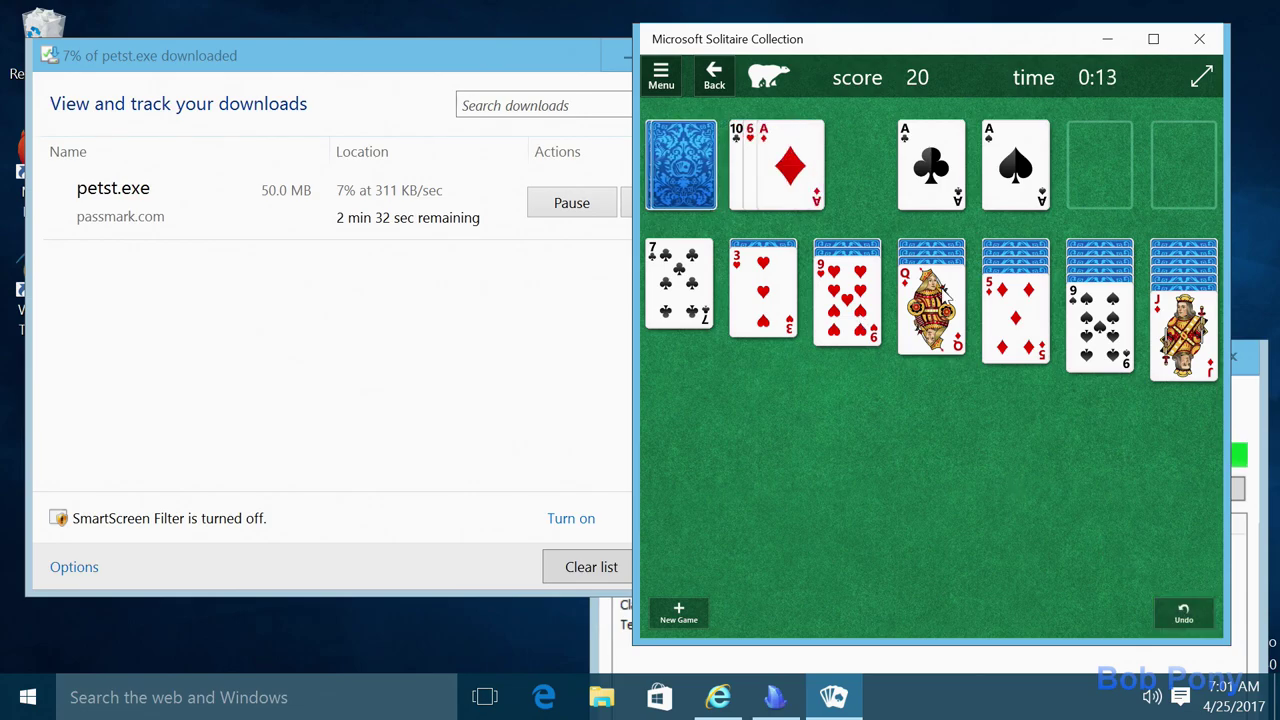
left_click(805, 165)
- Deal through the stock, recycle it and place the 6 of hearts on the 7 of clubs
left_click(688, 165)
left_click(688, 165)
left_click(688, 165)
left_click(688, 165)
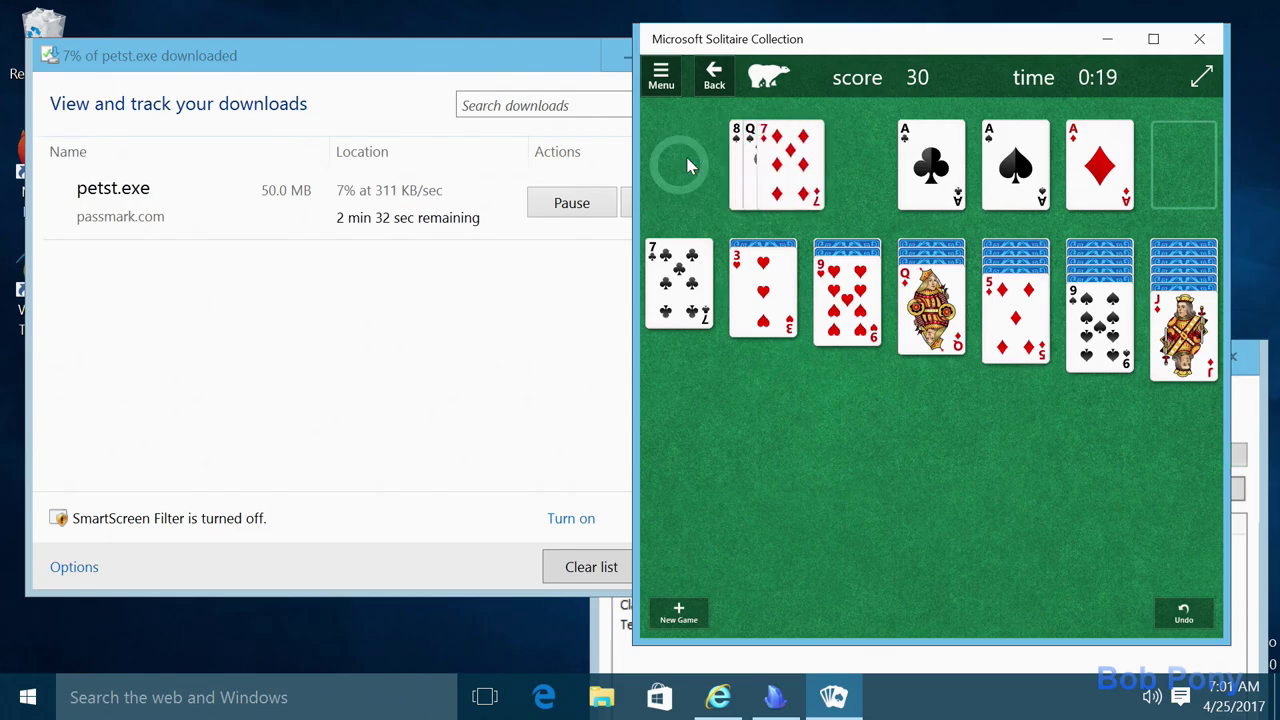
left_click(688, 165)
left_click(688, 165)
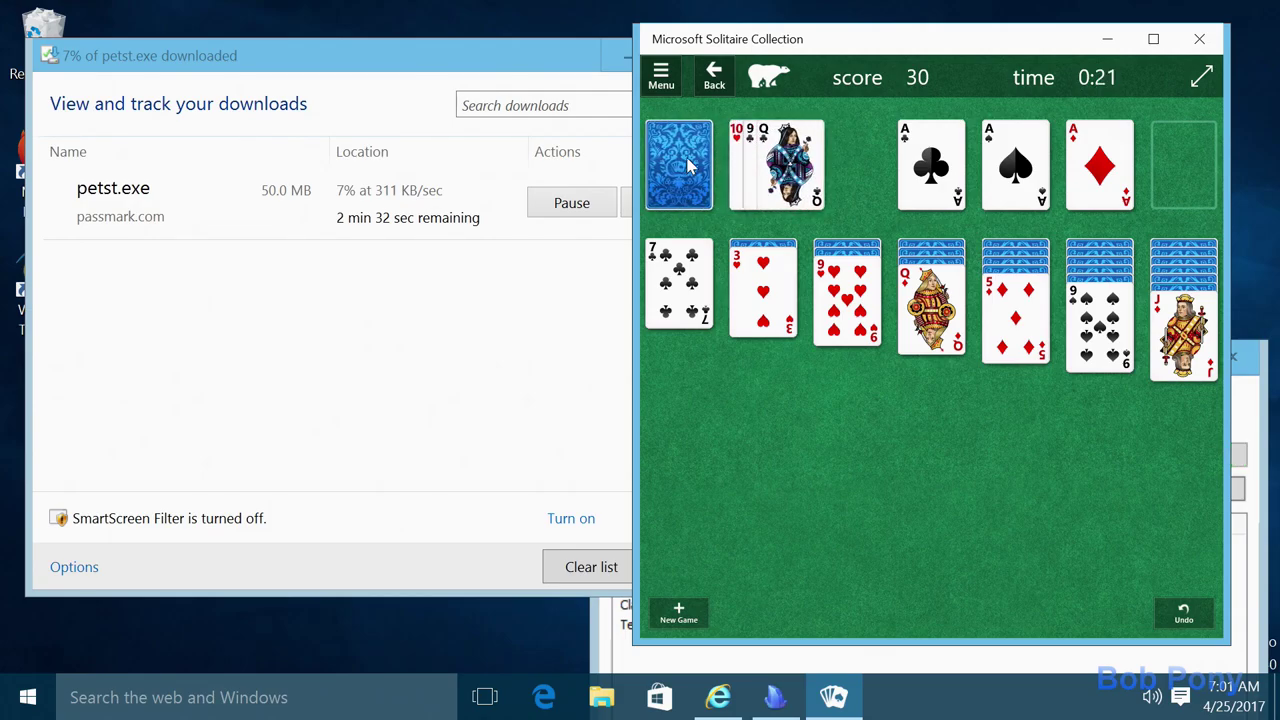
left_click(688, 165)
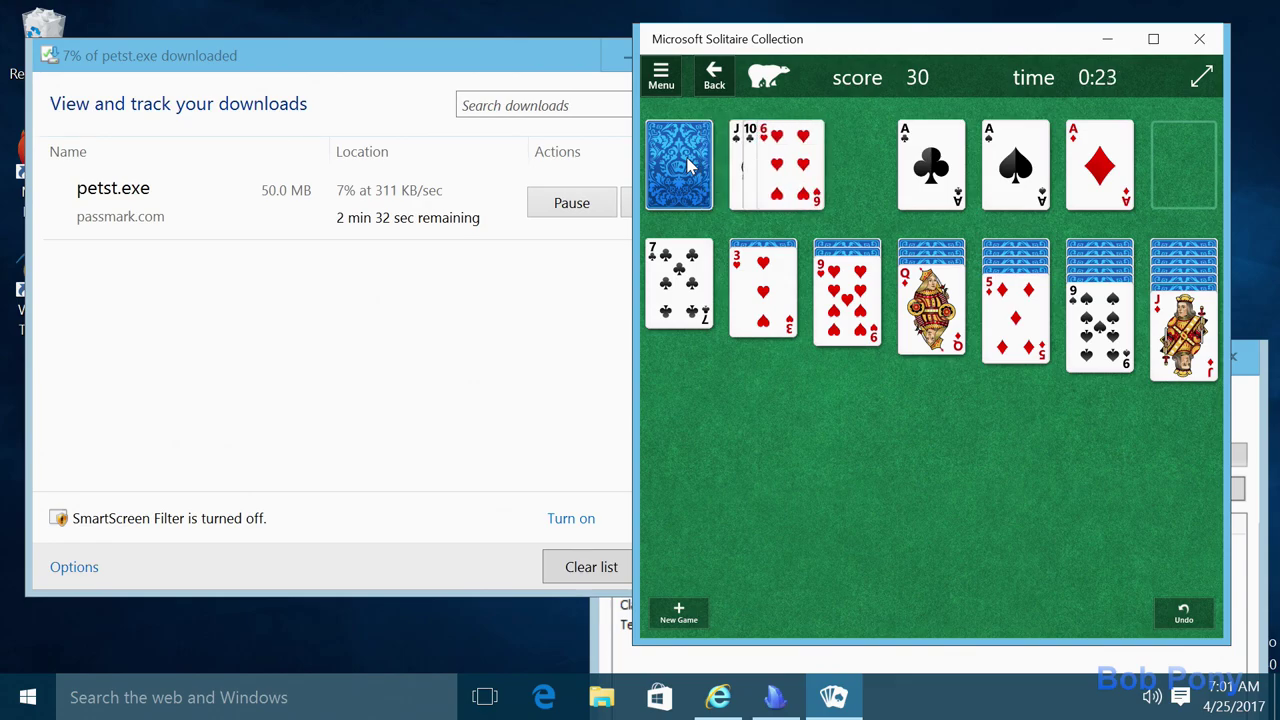
left_click_drag(750, 168, 690, 235)
- Place the 8 of hearts on the black 9 and move the 7 of clubs with its 6 of hearts onto it
left_click(678, 190)
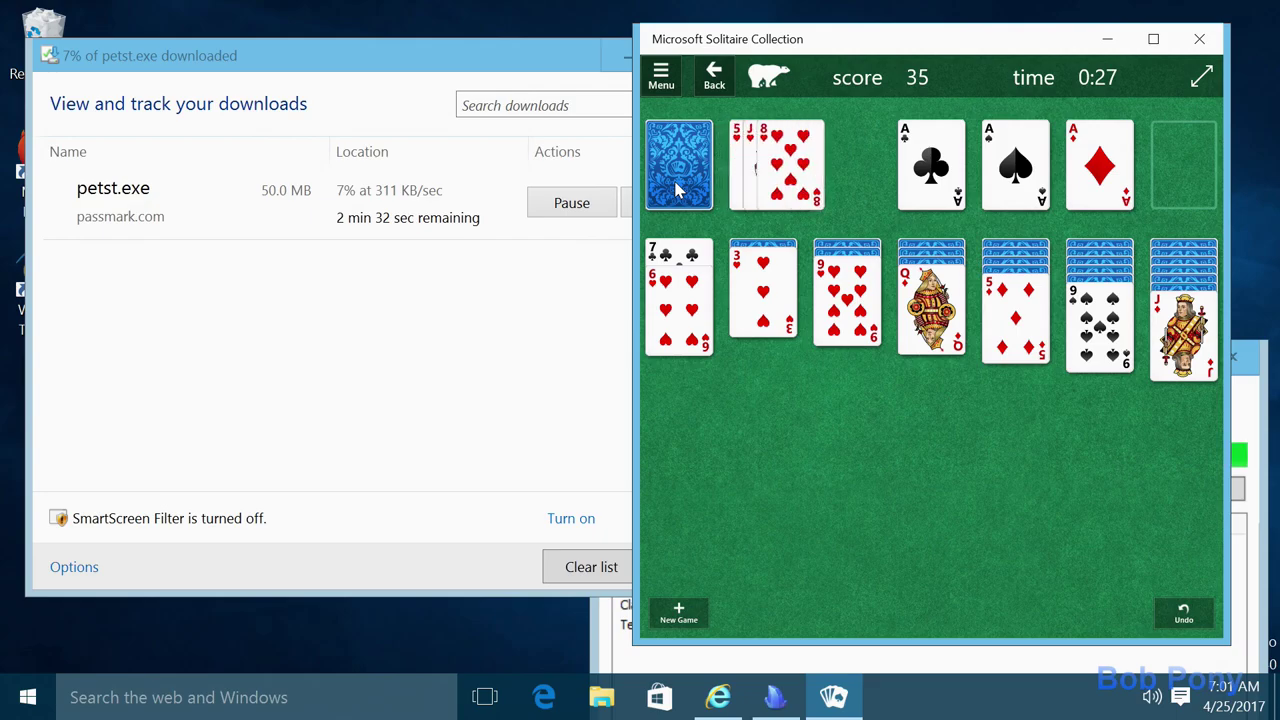
left_click_drag(757, 190, 1095, 385)
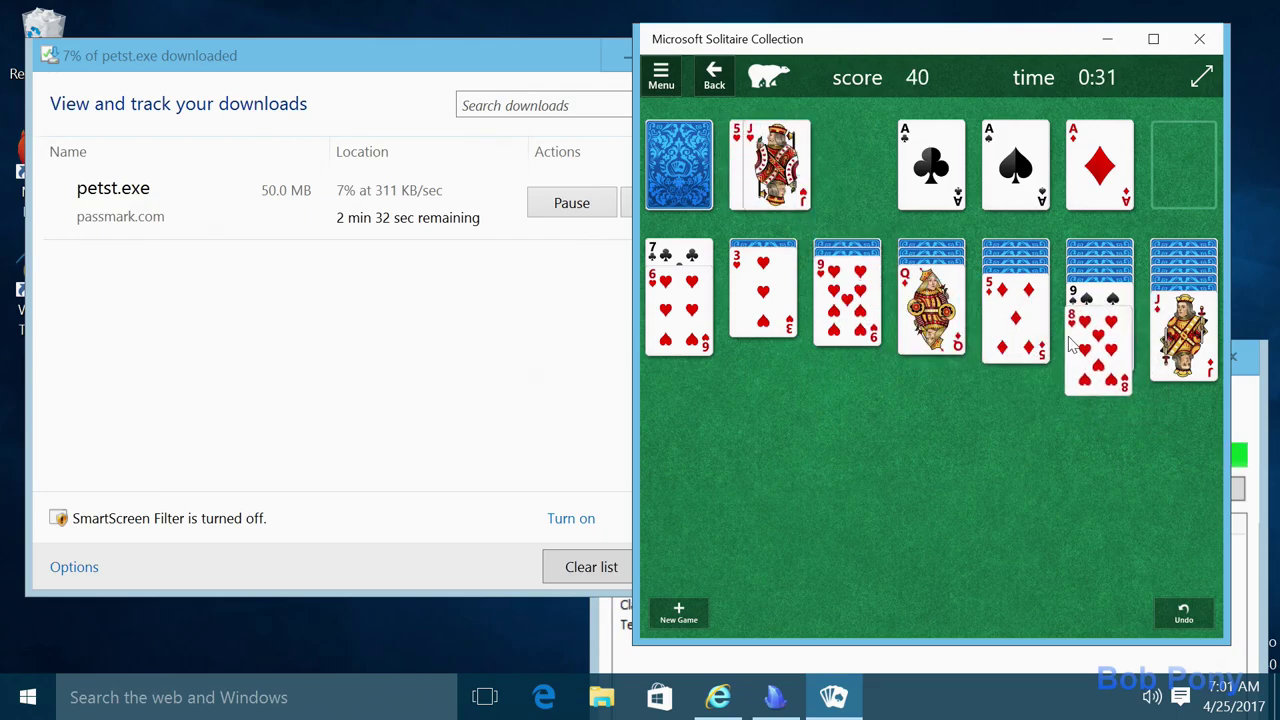
left_click(672, 165)
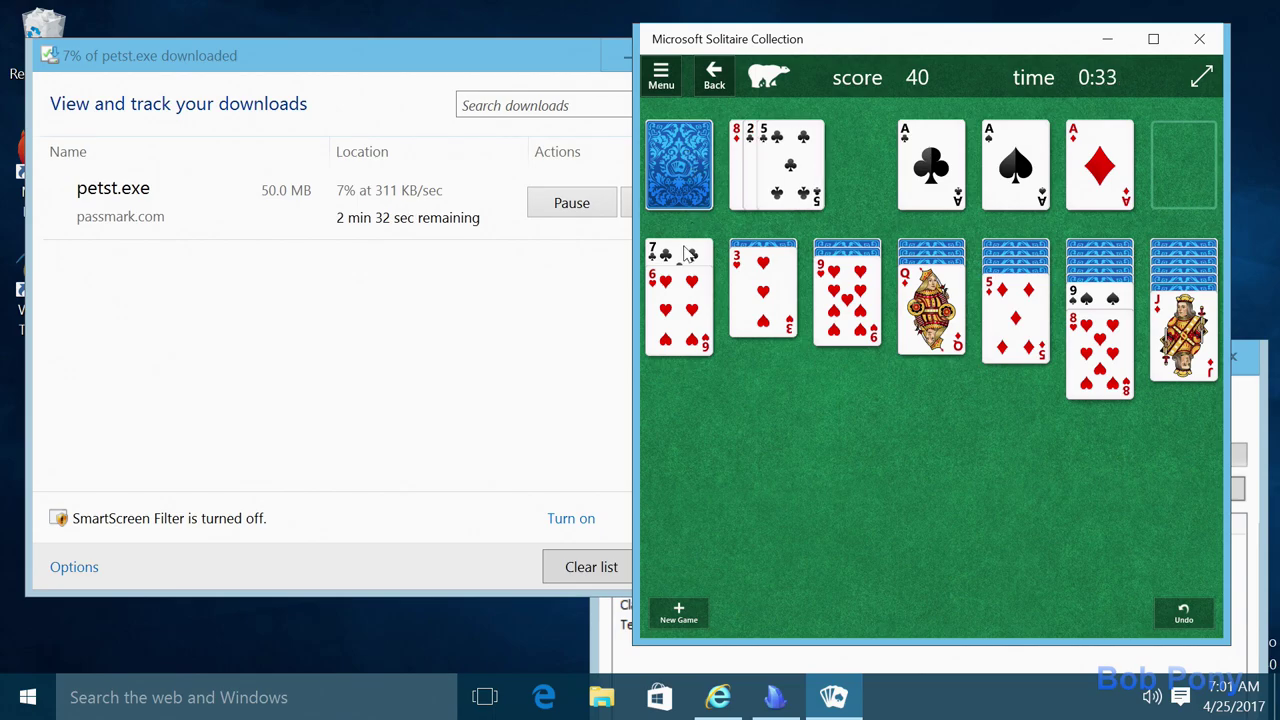
left_click_drag(688, 255, 1162, 375)
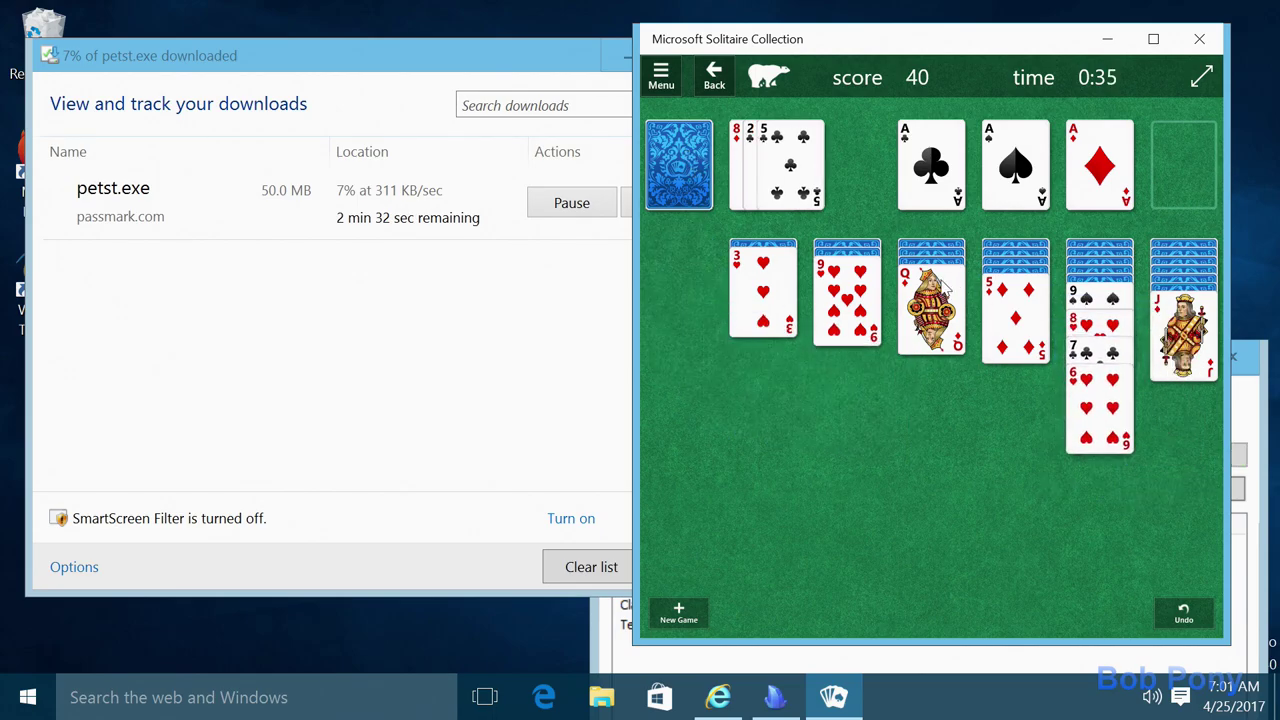
- Deal through the recycled stock and place the 2 of clubs on the 3 of hearts
left_click(685, 195)
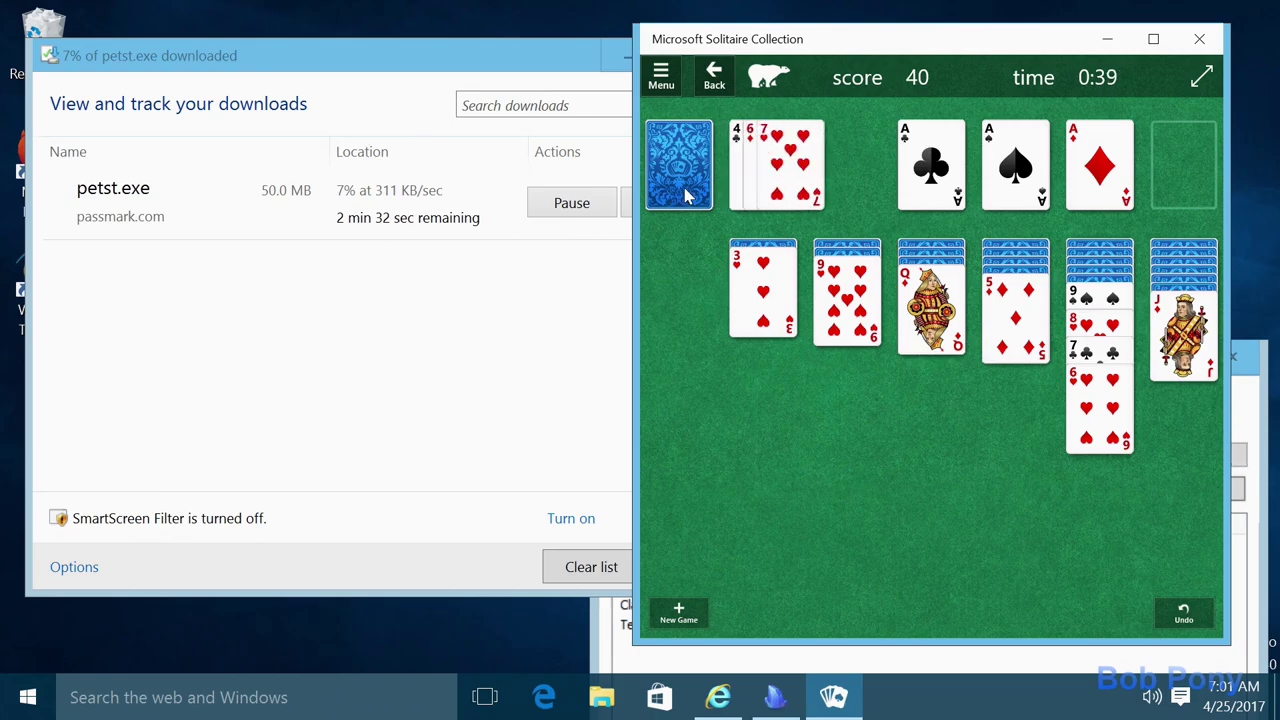
left_click(685, 195)
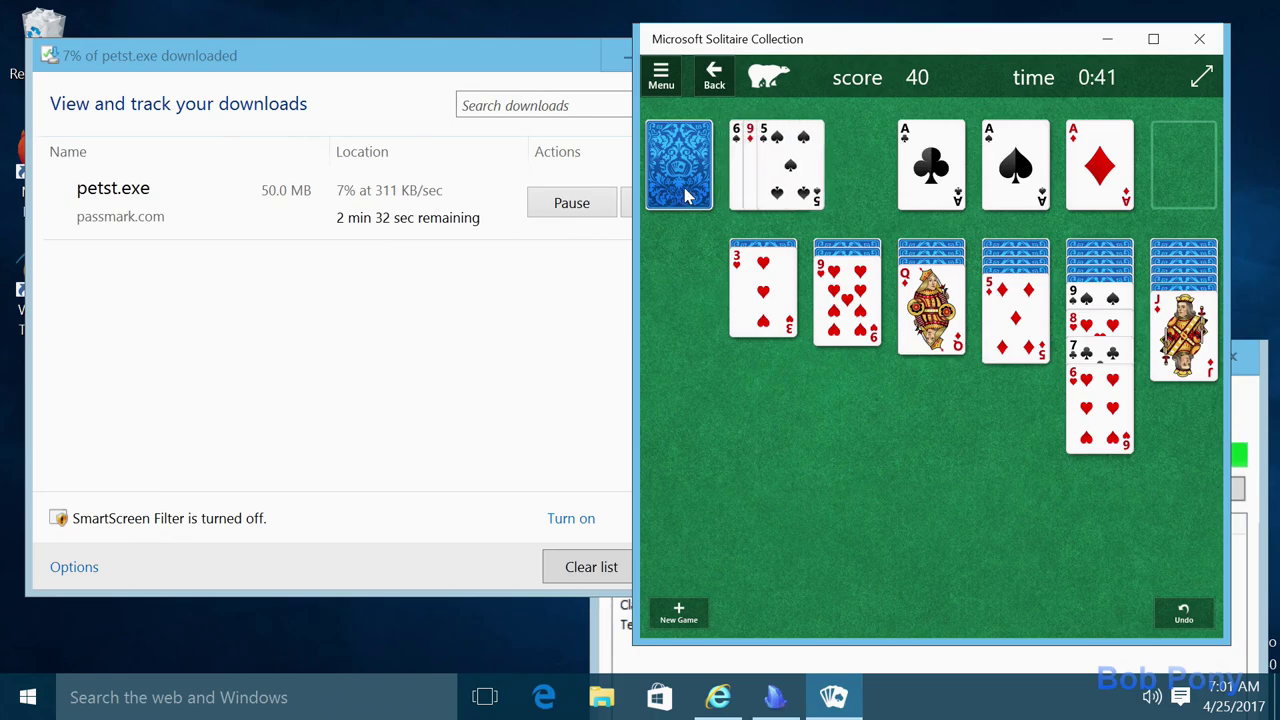
left_click(685, 195)
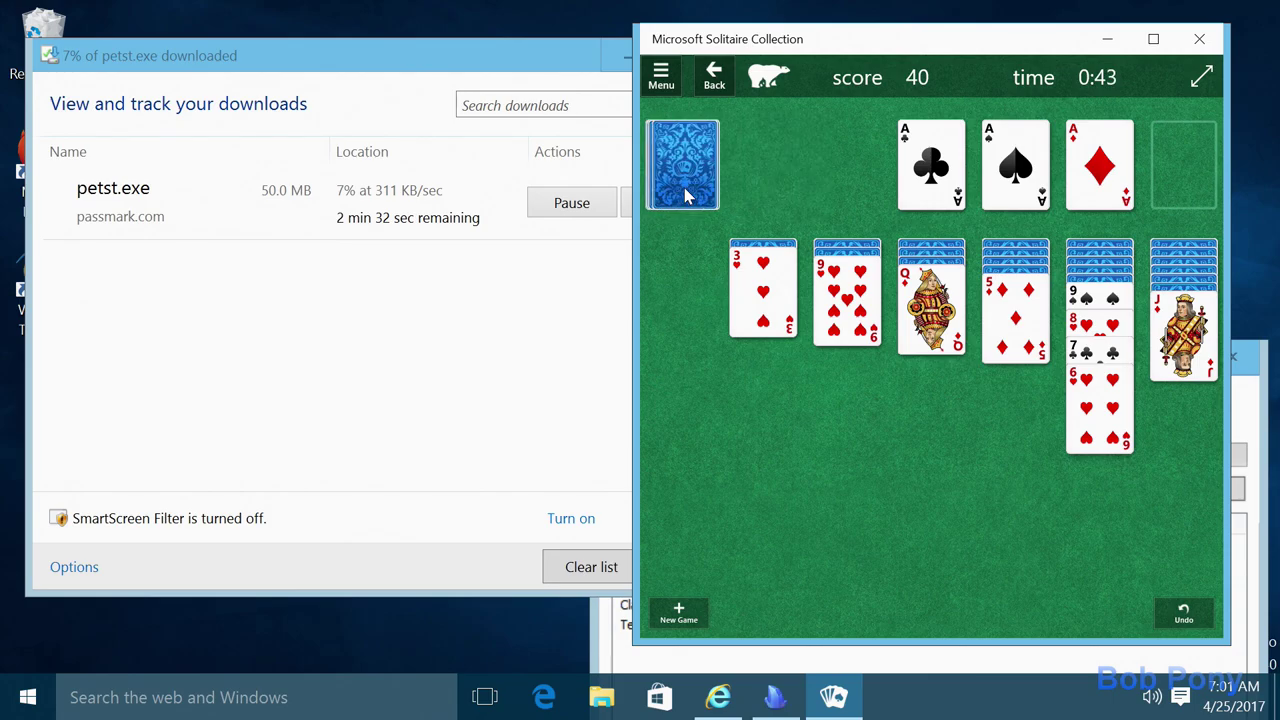
left_click(685, 195)
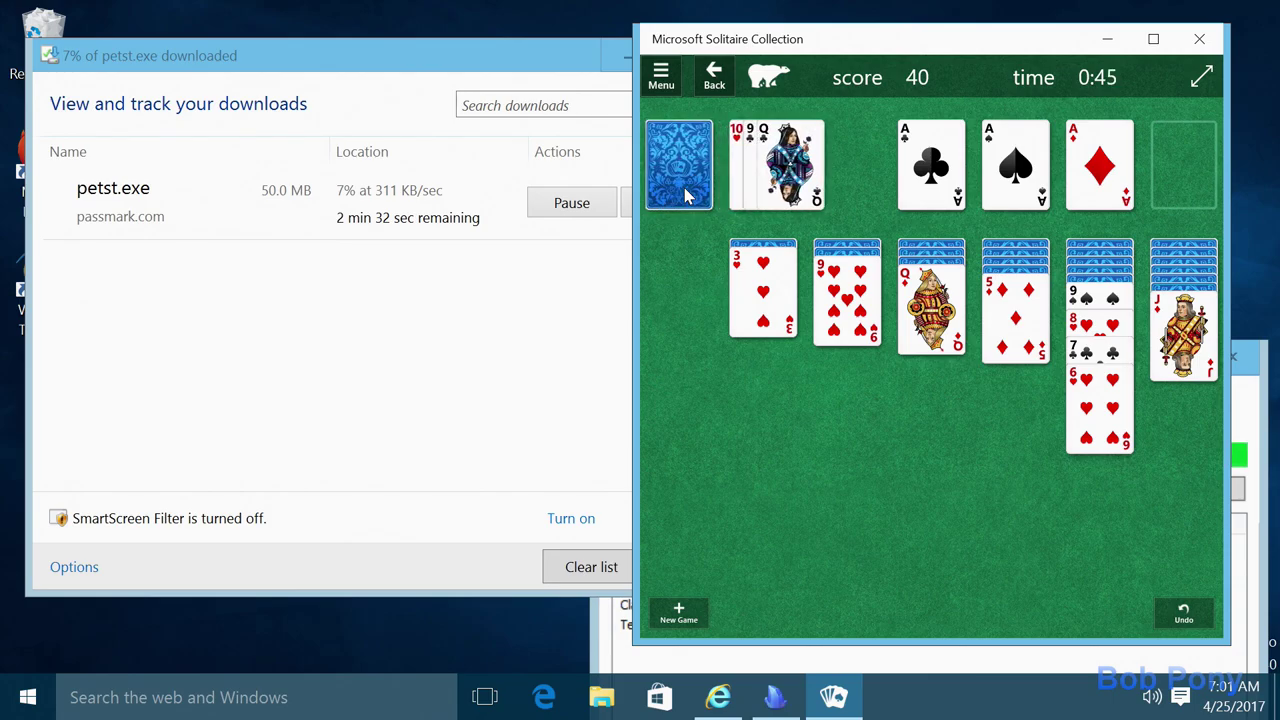
left_click(685, 195)
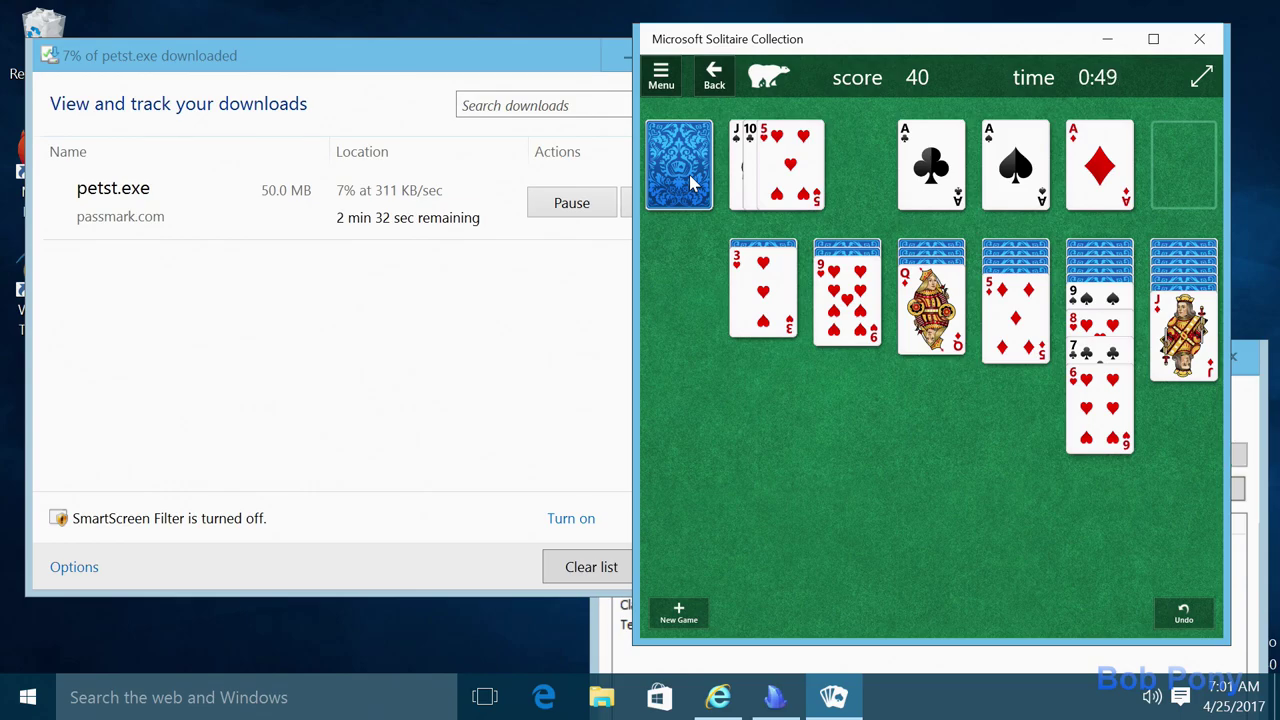
left_click(693, 183)
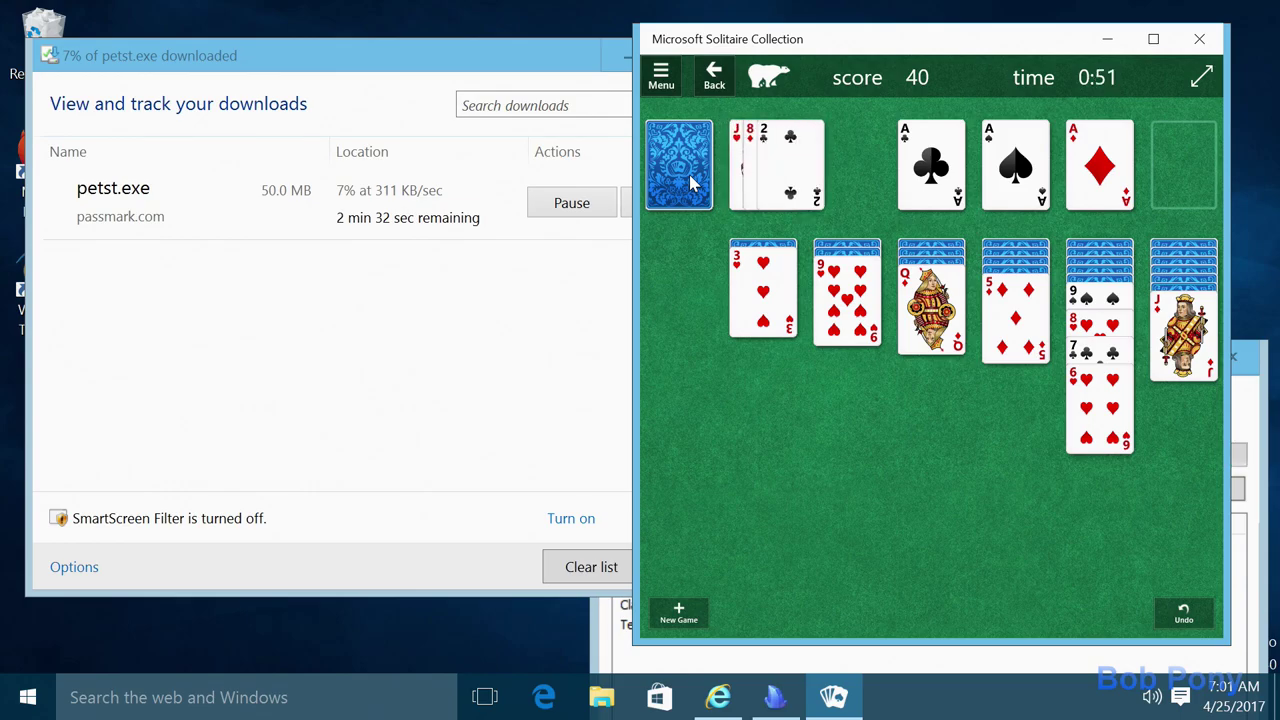
left_click(785, 185)
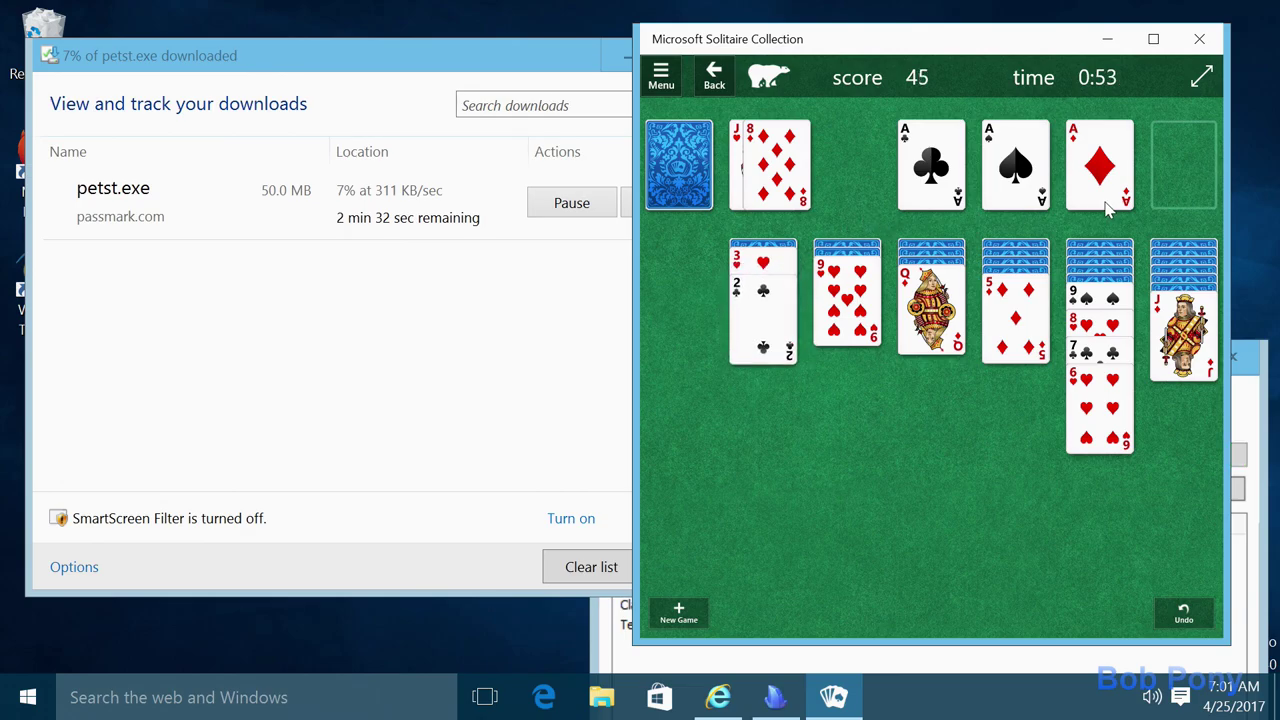
- Move the ace of diamonds from its foundation onto the 2 of clubs and deal twice from the stock
left_click_drag(1108, 207, 775, 345)
left_click_drag(789, 254, 700, 340)
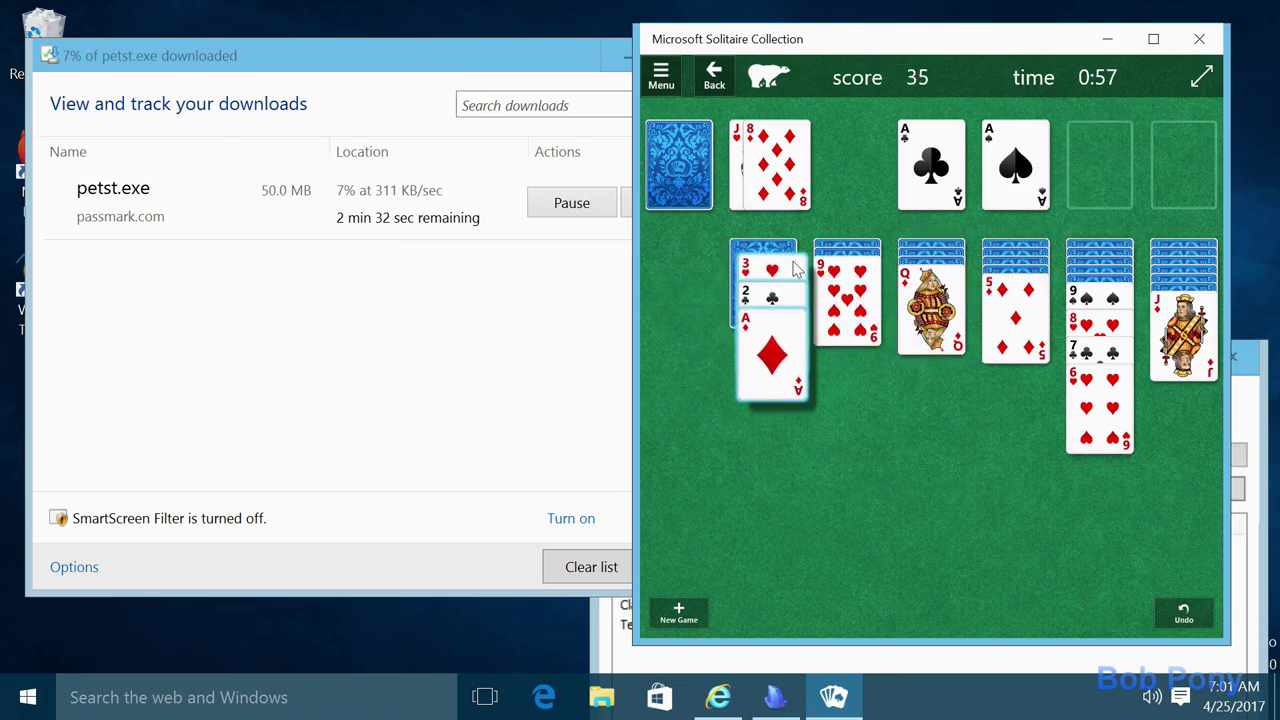
left_click(704, 188)
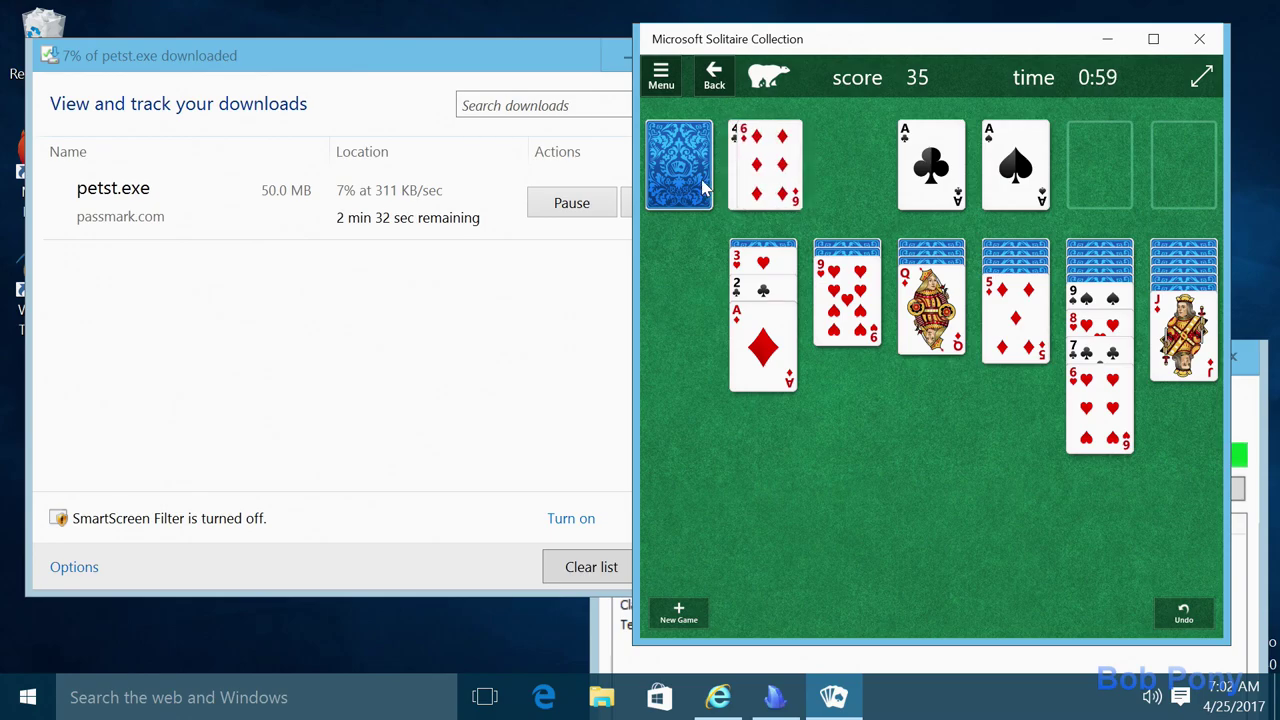
left_click(704, 188)
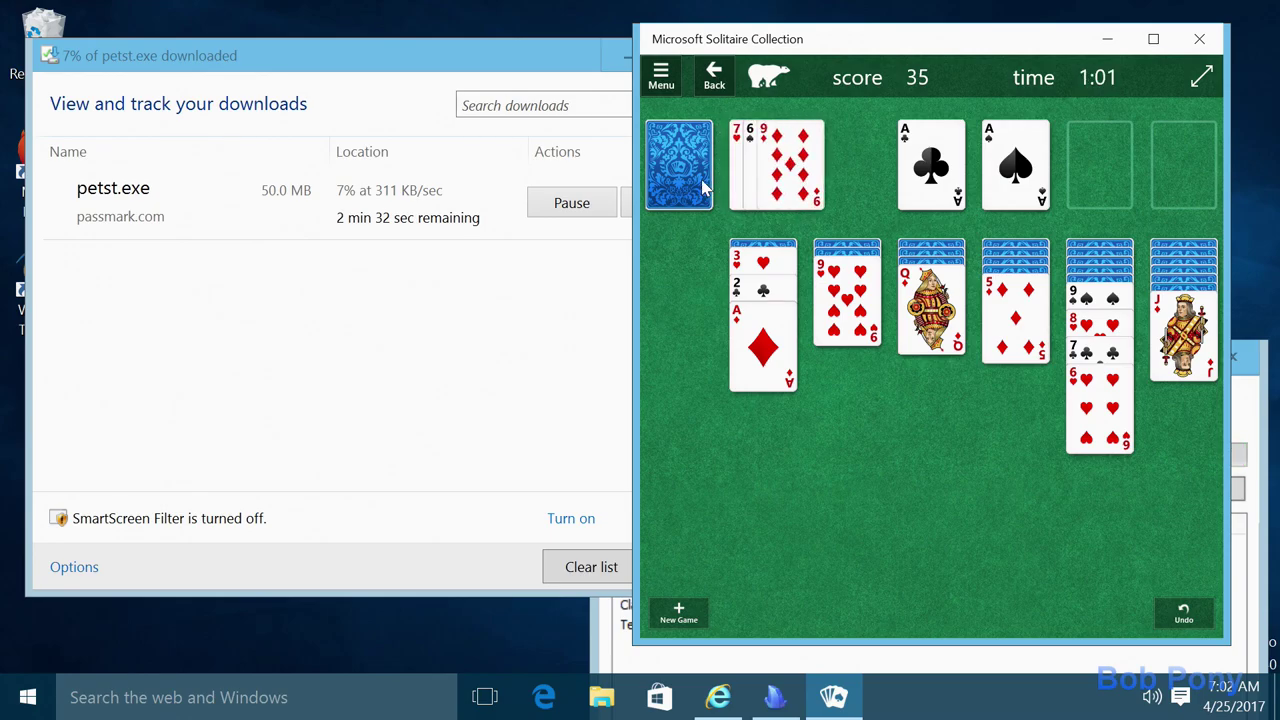
- Close Microsoft Solitaire Collection and try to open the Start menu
left_click(1200, 40)
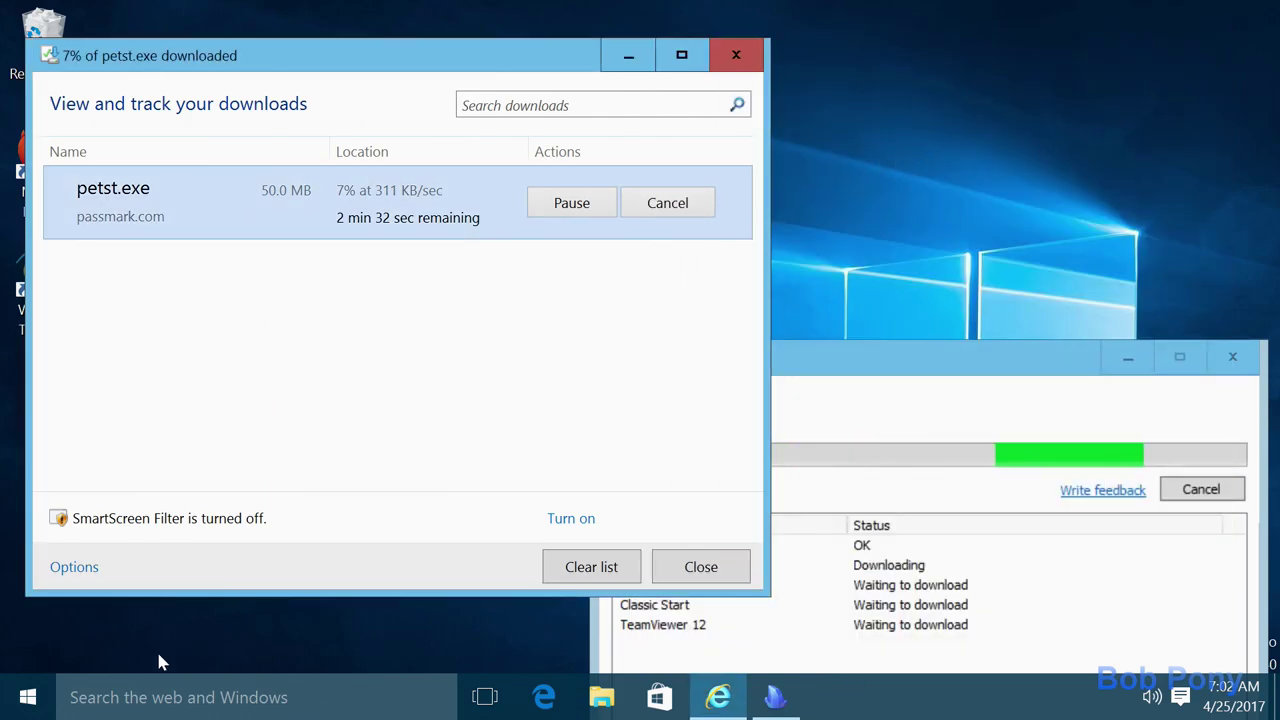
left_click(52, 697)
left_click(52, 697)
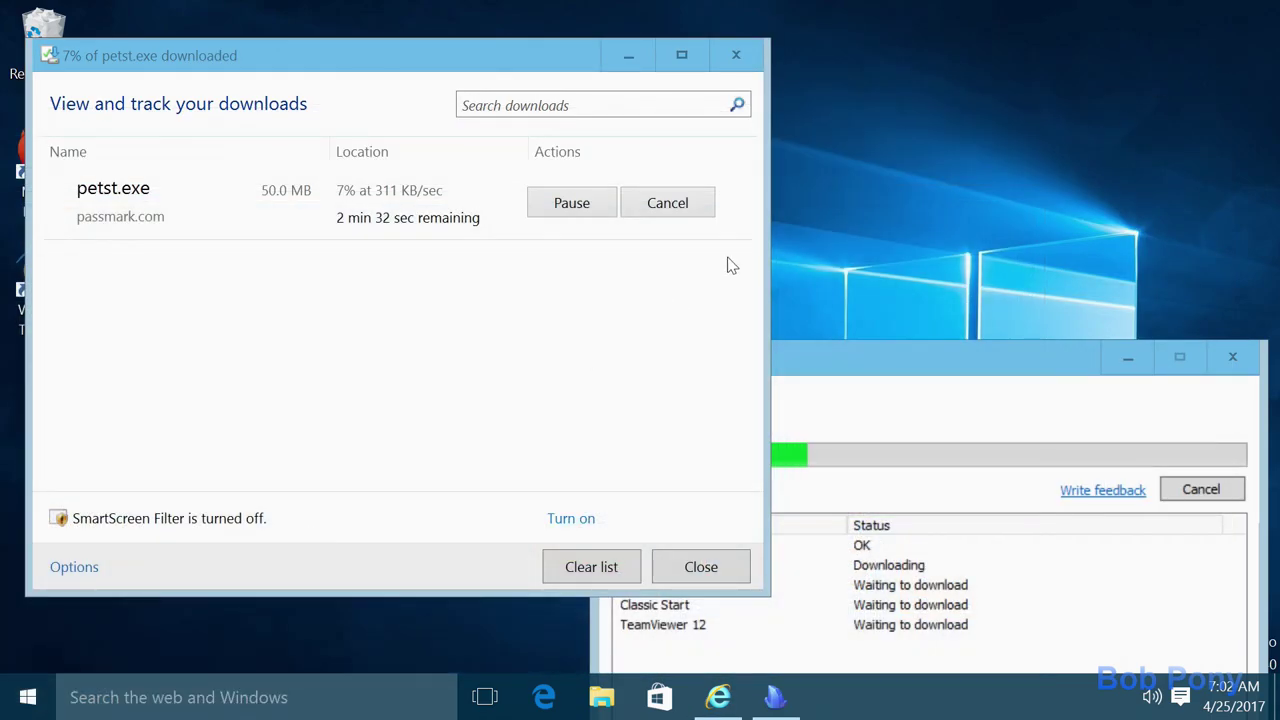
- Cancel the petst.exe download, close the downloads window and move the Ninite window to the desktop's lower-right corner
left_click(665, 203)
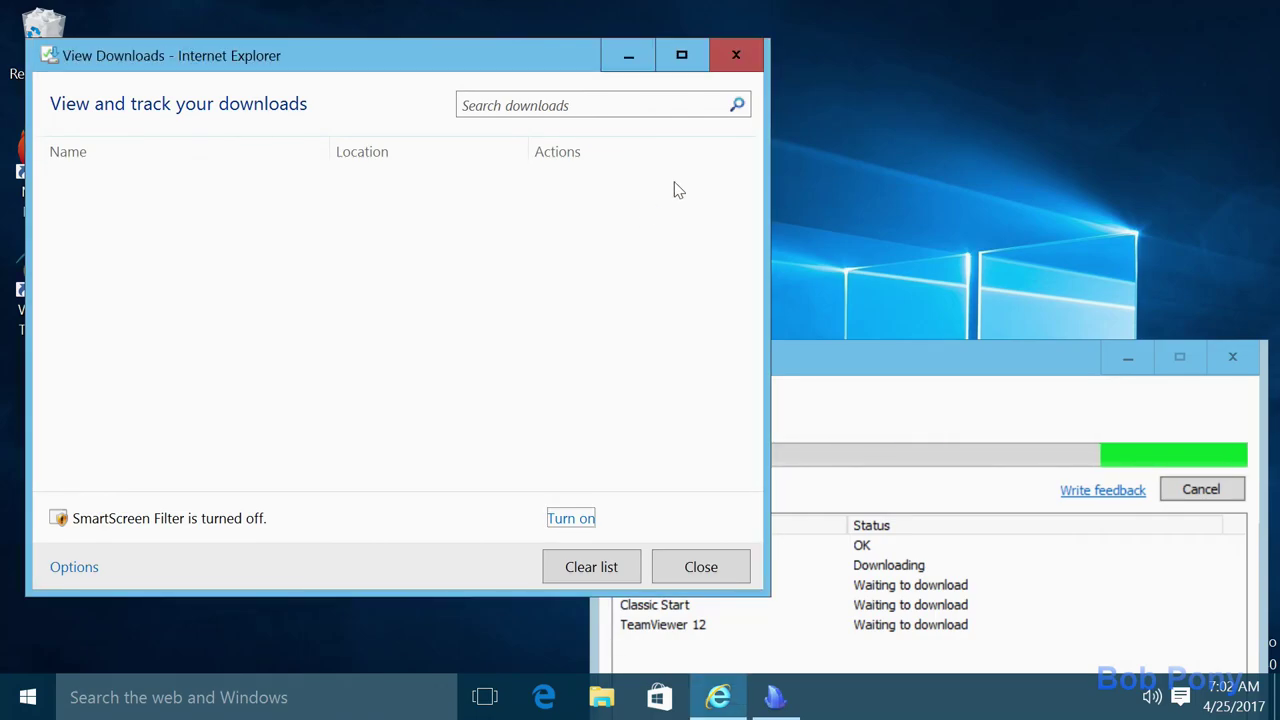
left_click(738, 57)
left_click_drag(794, 372, 1228, 452)
- Start Mozilla Firefox from the desktop without importing anything from other browsers
left_click(62, 200)
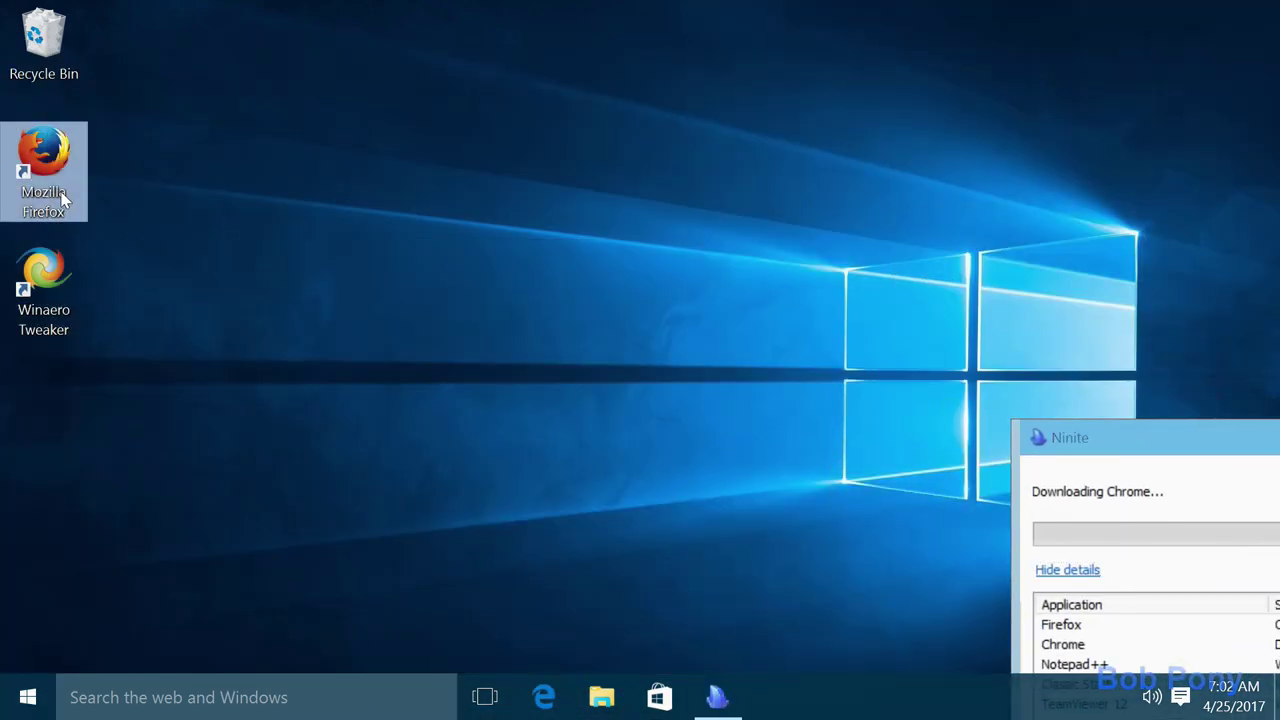
left_click(546, 318)
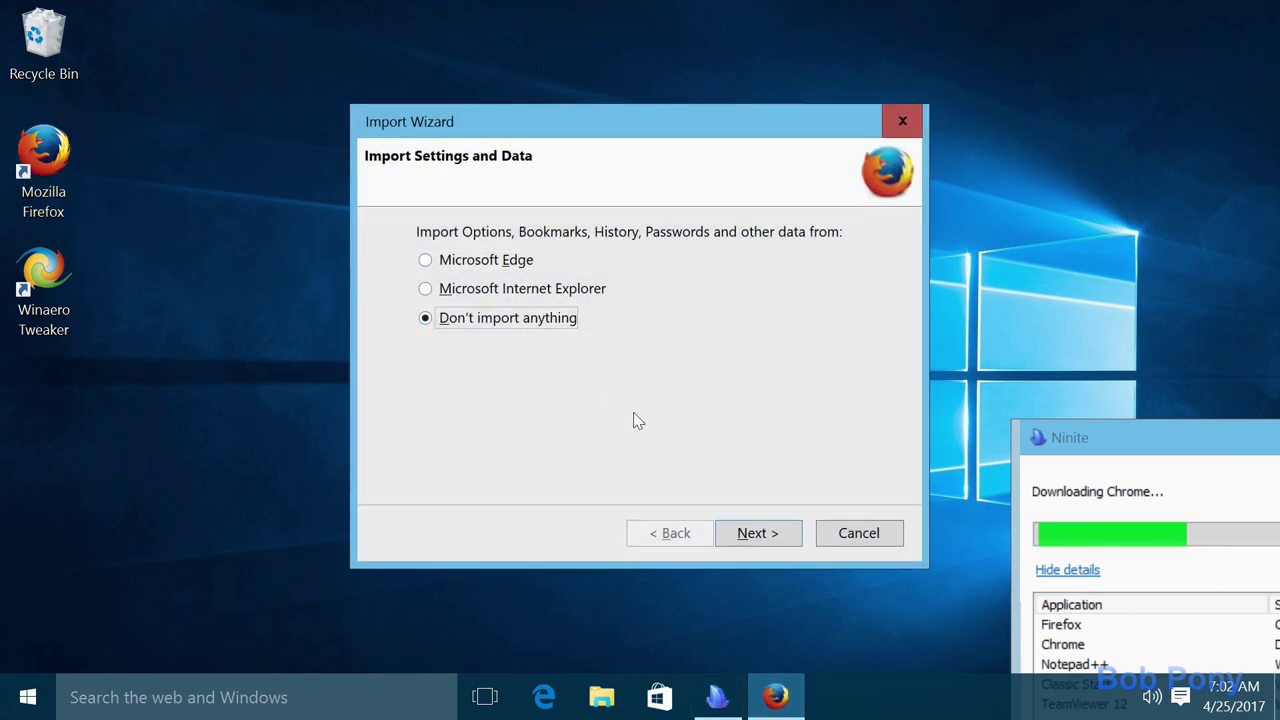
left_click(737, 542)
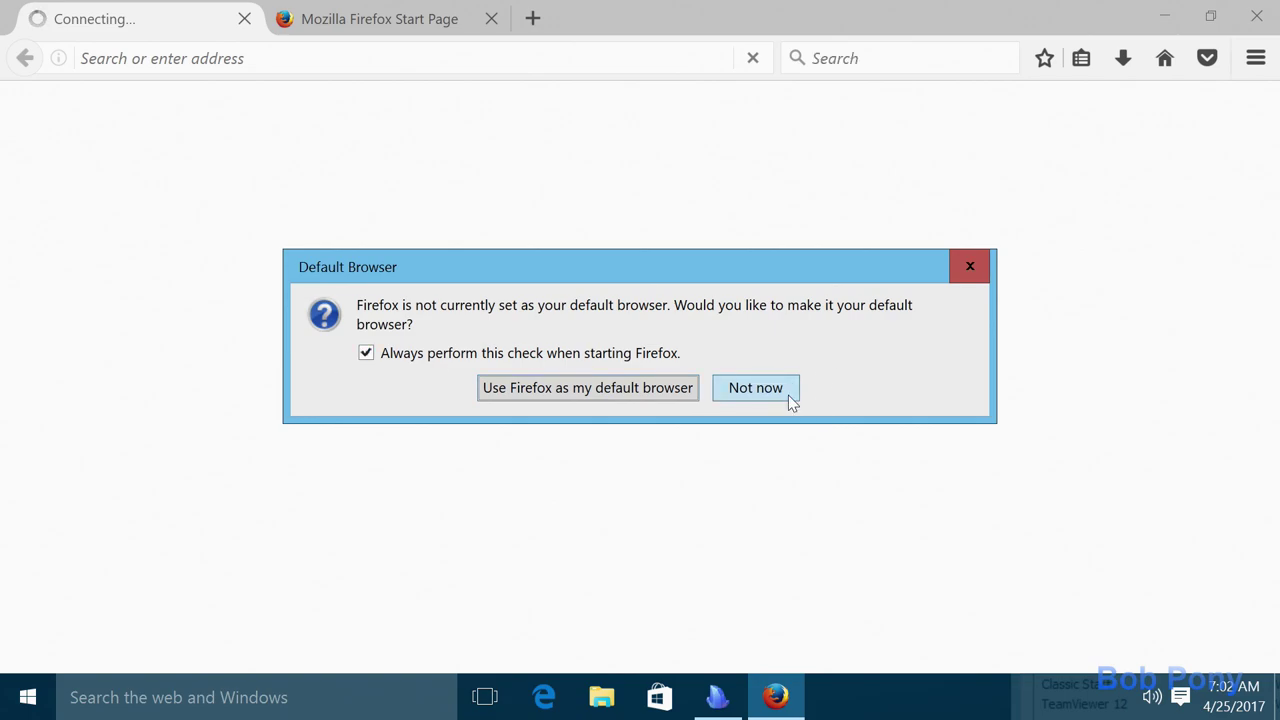
- Decline making Firefox the default browser for now and close its first-run page
left_click(756, 388)
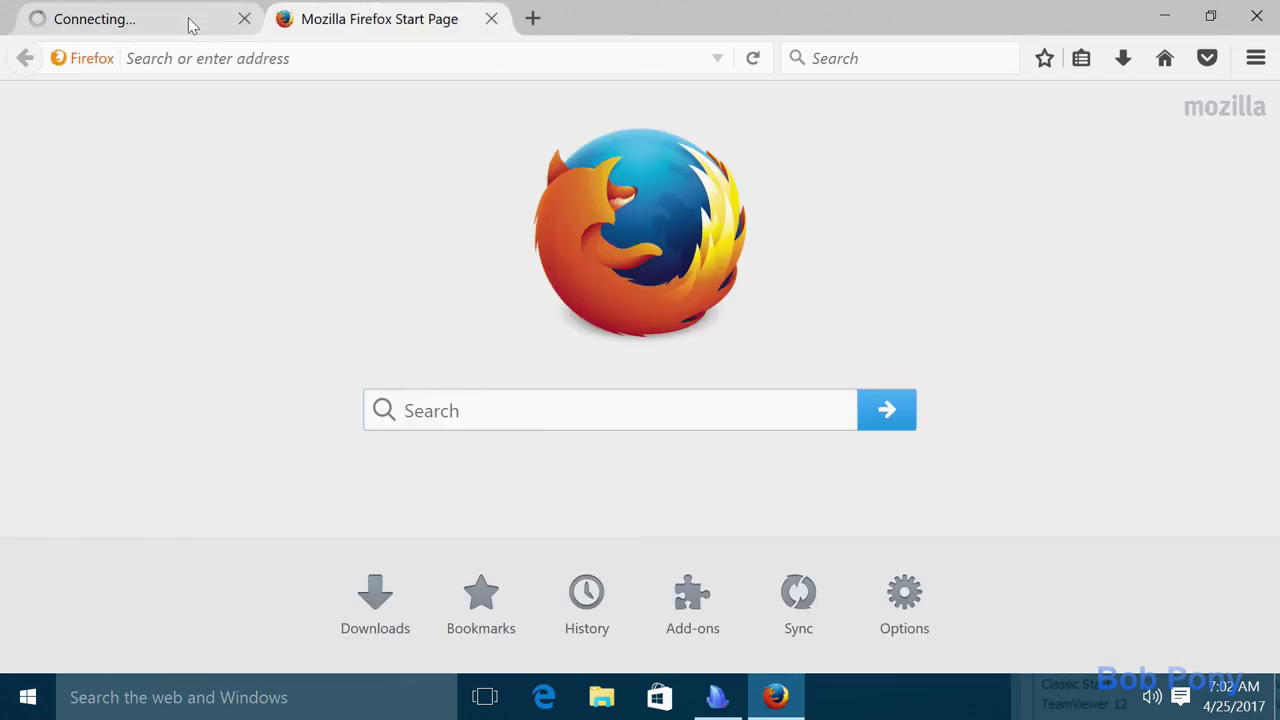
left_click(180, 8)
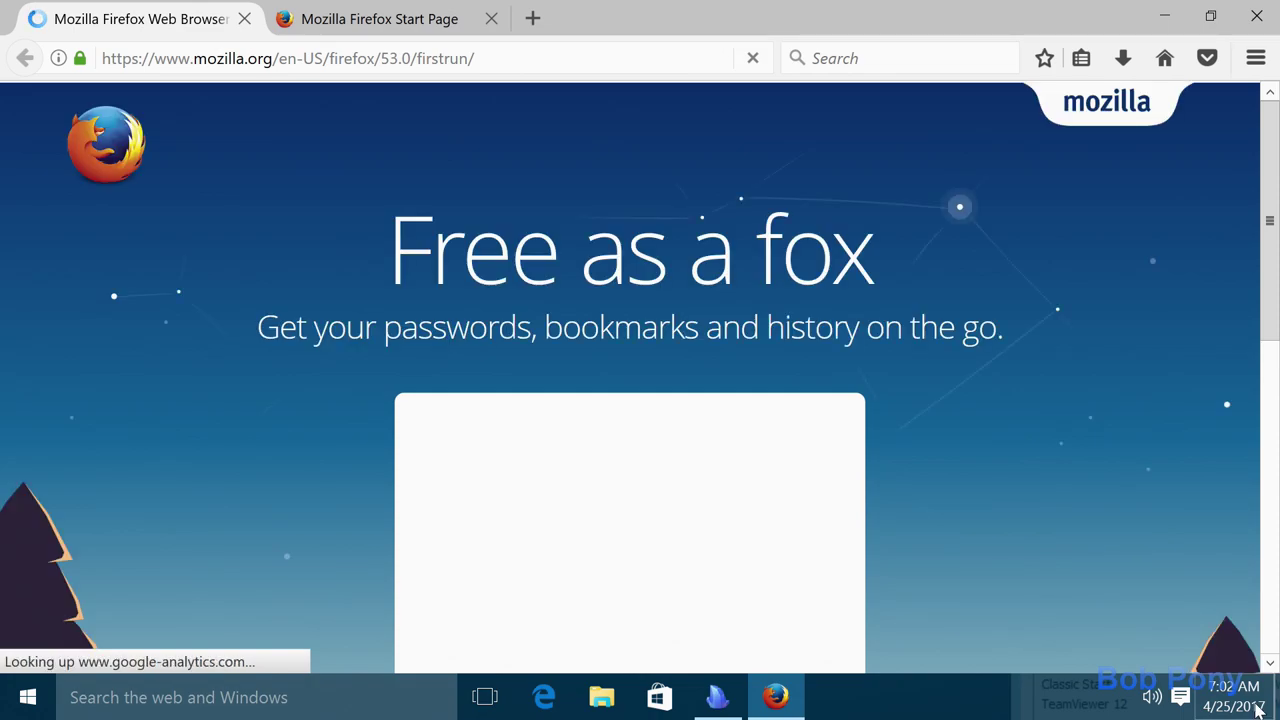
middle_click(103, 8)
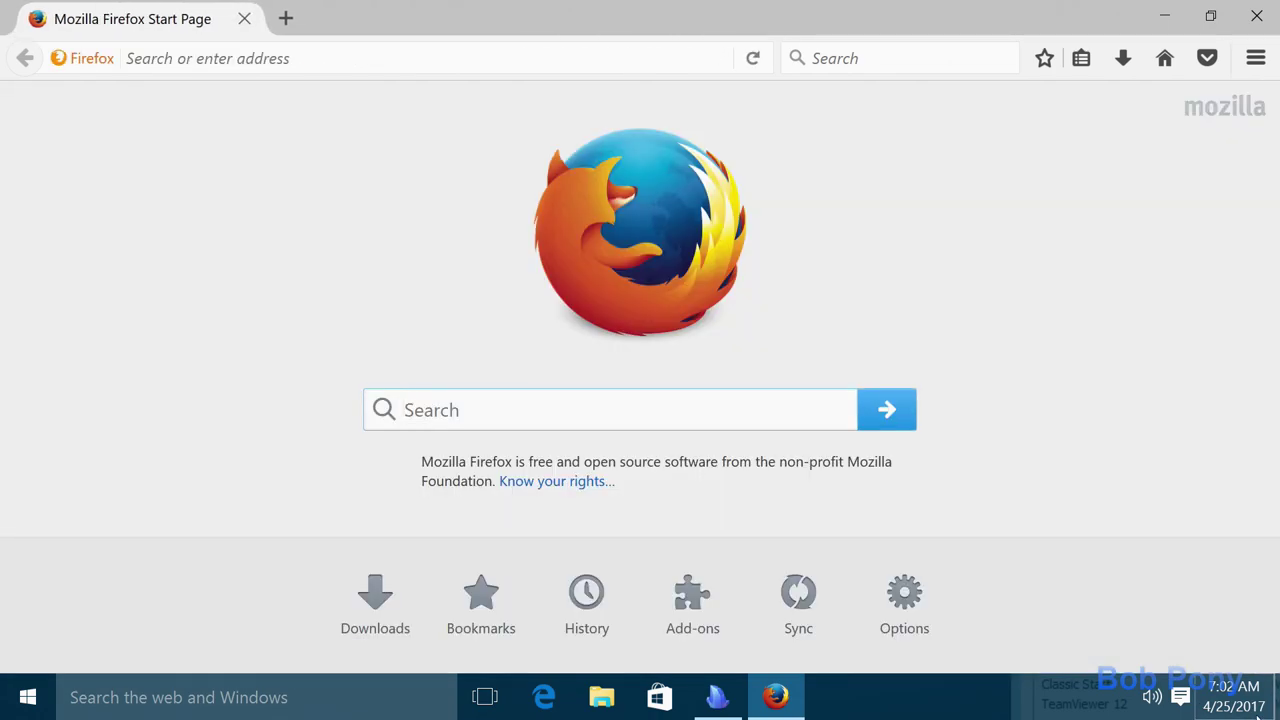
- Dismiss the Settings notification about the unfinished update download and close the notifications pane
left_click(1184, 697)
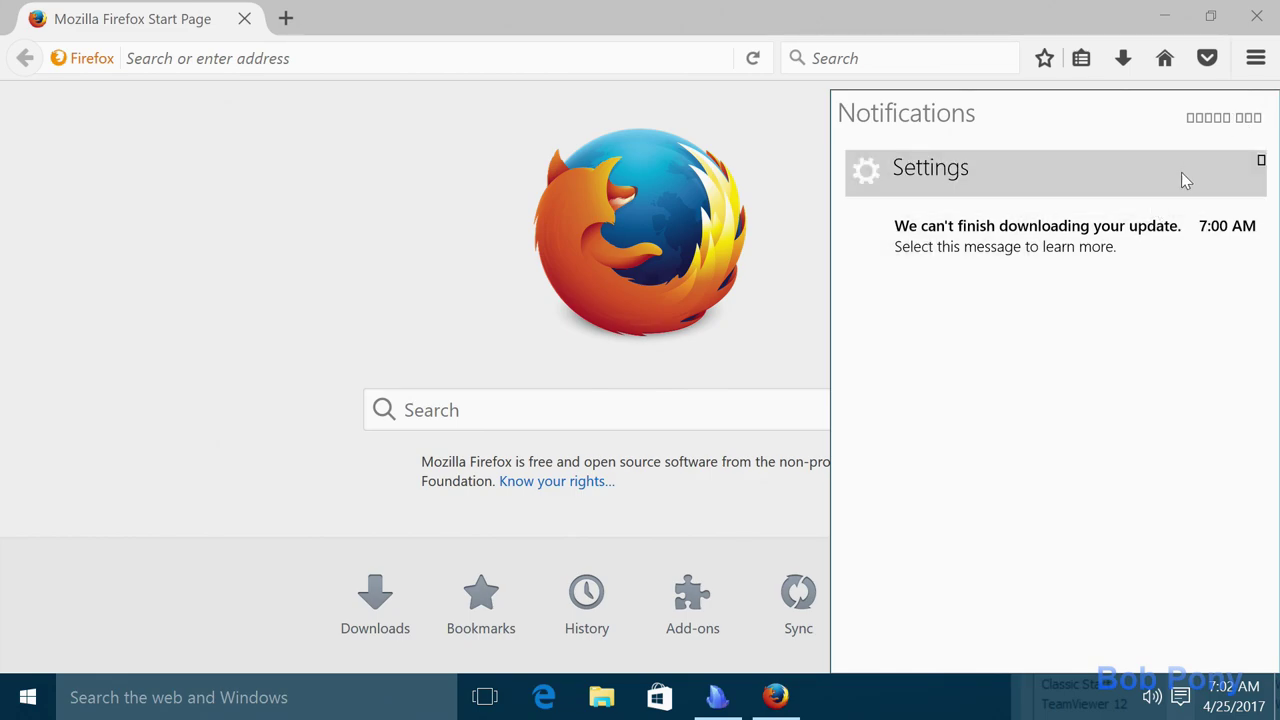
left_click(1262, 228)
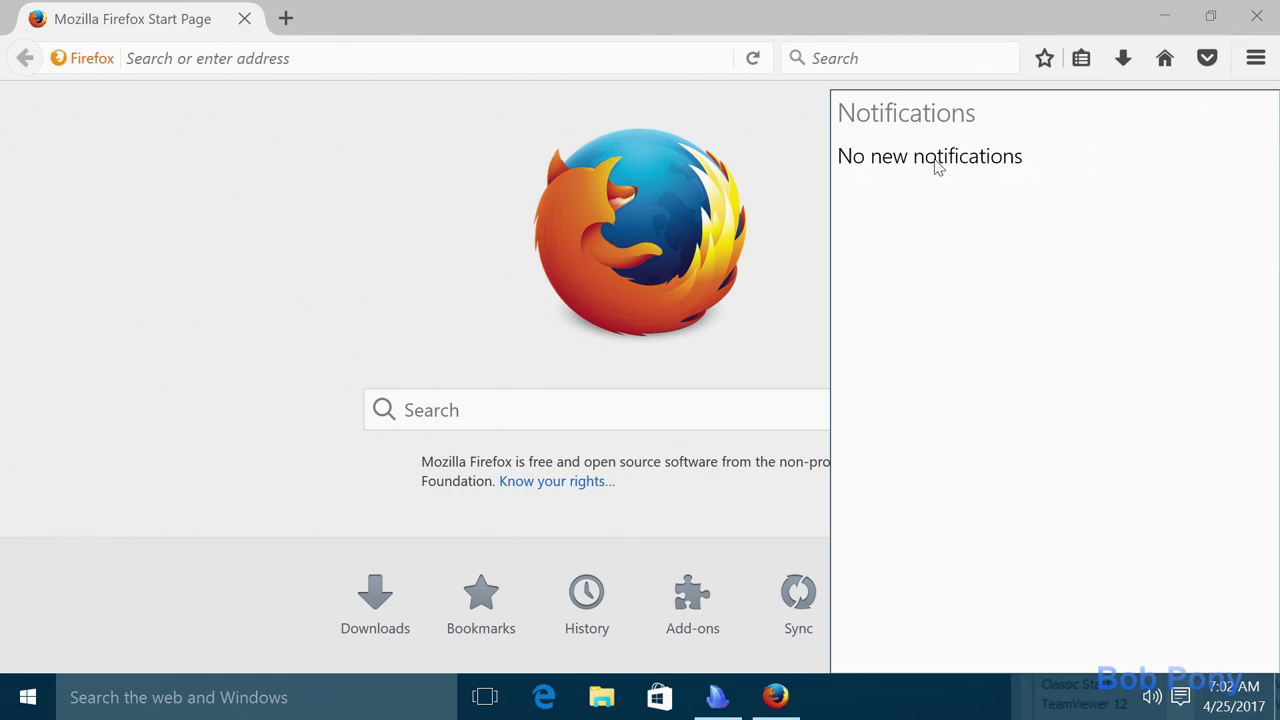
left_click(1188, 708)
left_click(1181, 706)
left_click(1198, 693)
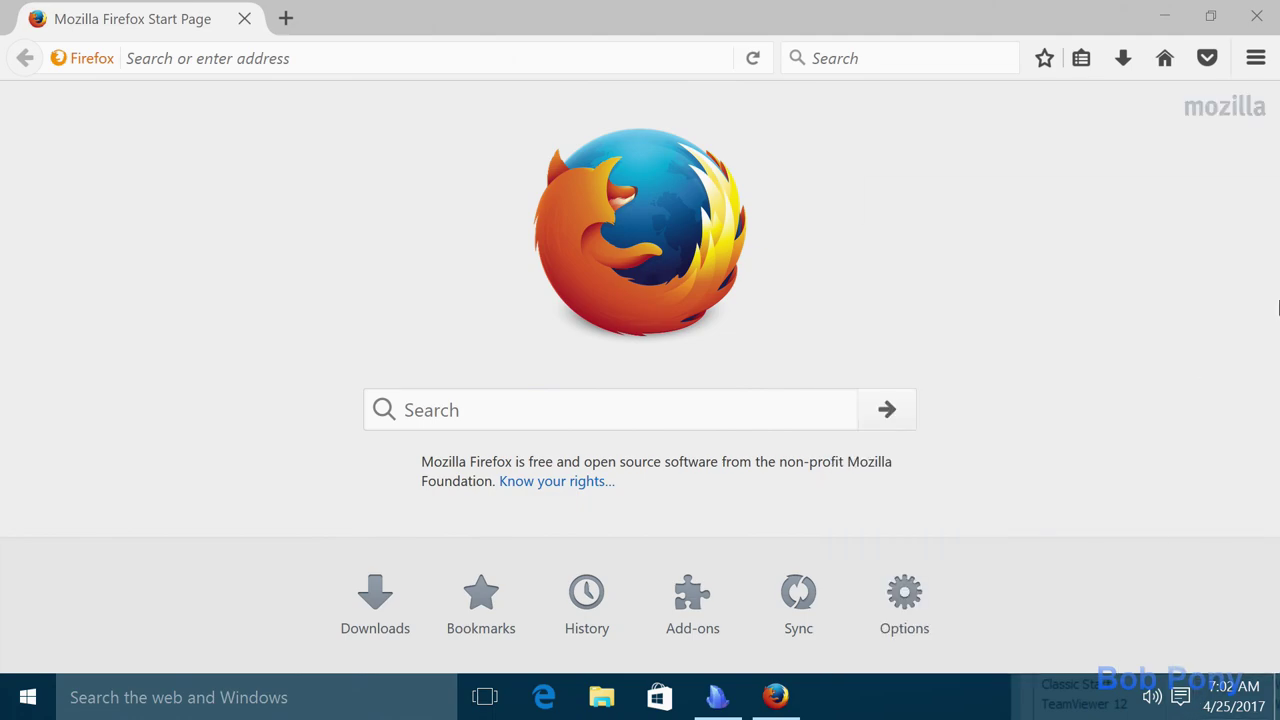
- Open and close the notifications pane repeatedly to test its response
key("super+a")
key("super+a")
key("super+a")
key("super+a")
key("super+a")
key("super+a")
key("super+a")
key("super+a")
key("super+a")
key("super+a")
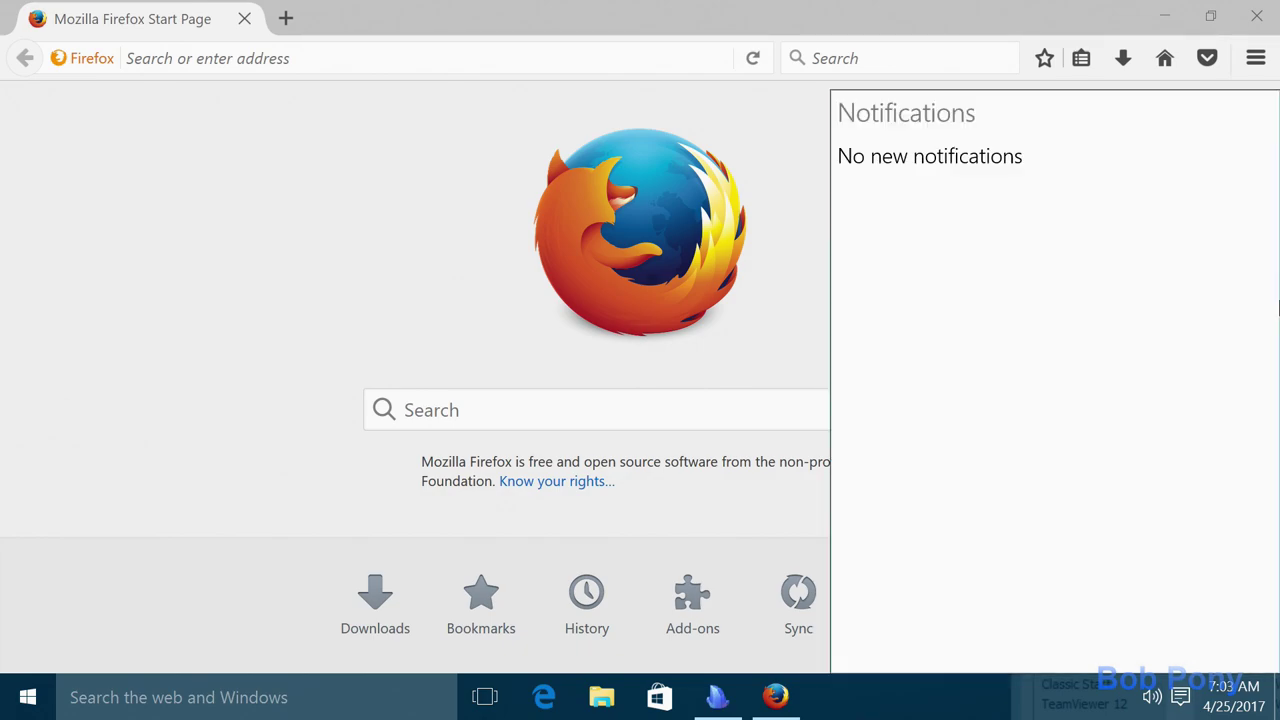
- Restore the Firefox window to a smaller size low on the desktop and try to open the Start menu
left_click_drag(615, 8, 428, 682)
left_click_drag(675, 440, 655, 368)
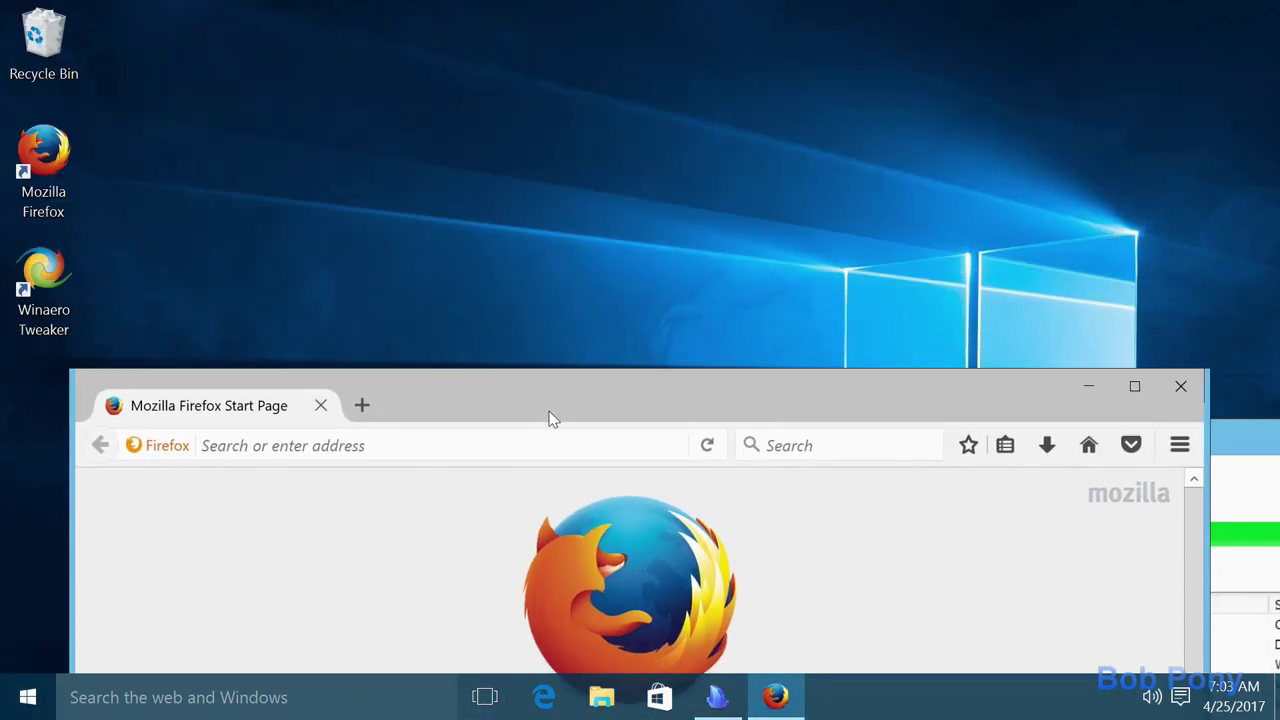
left_click(28, 697)
left_click(28, 697)
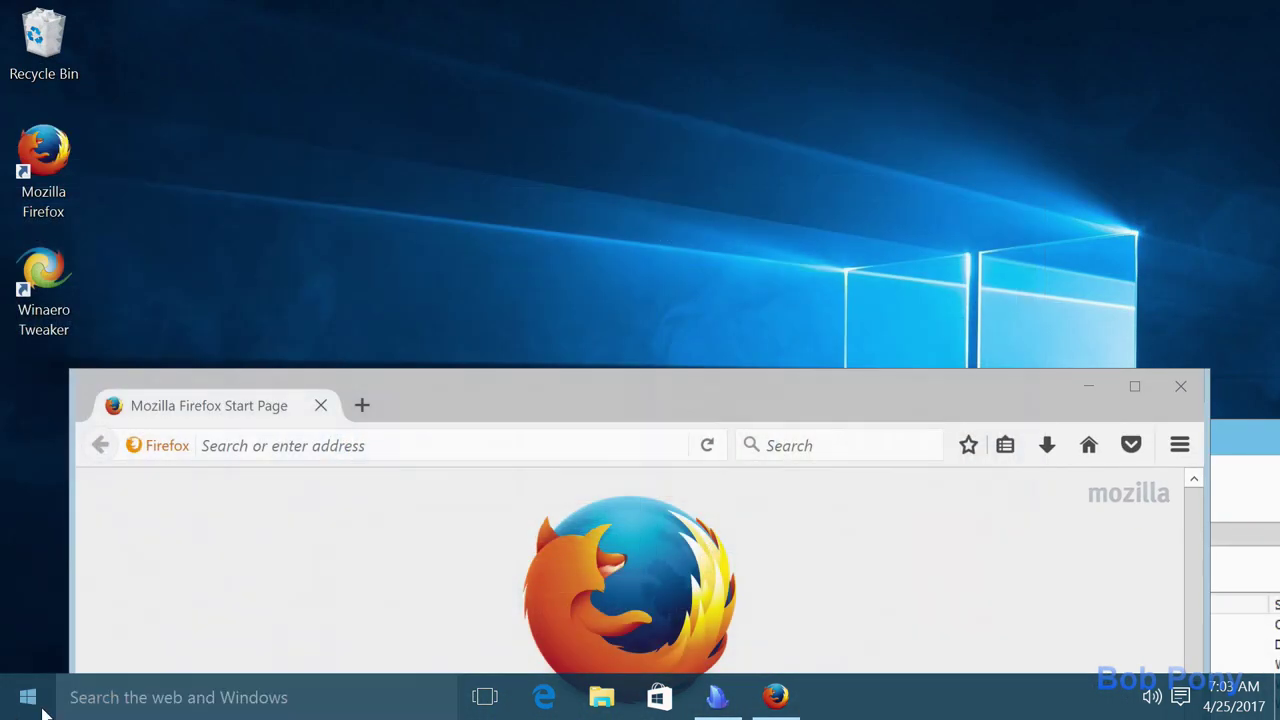
- Open Task Manager, show its performance data and launch Resource Monitor from there
right_click(978, 697)
left_click(1050, 620)
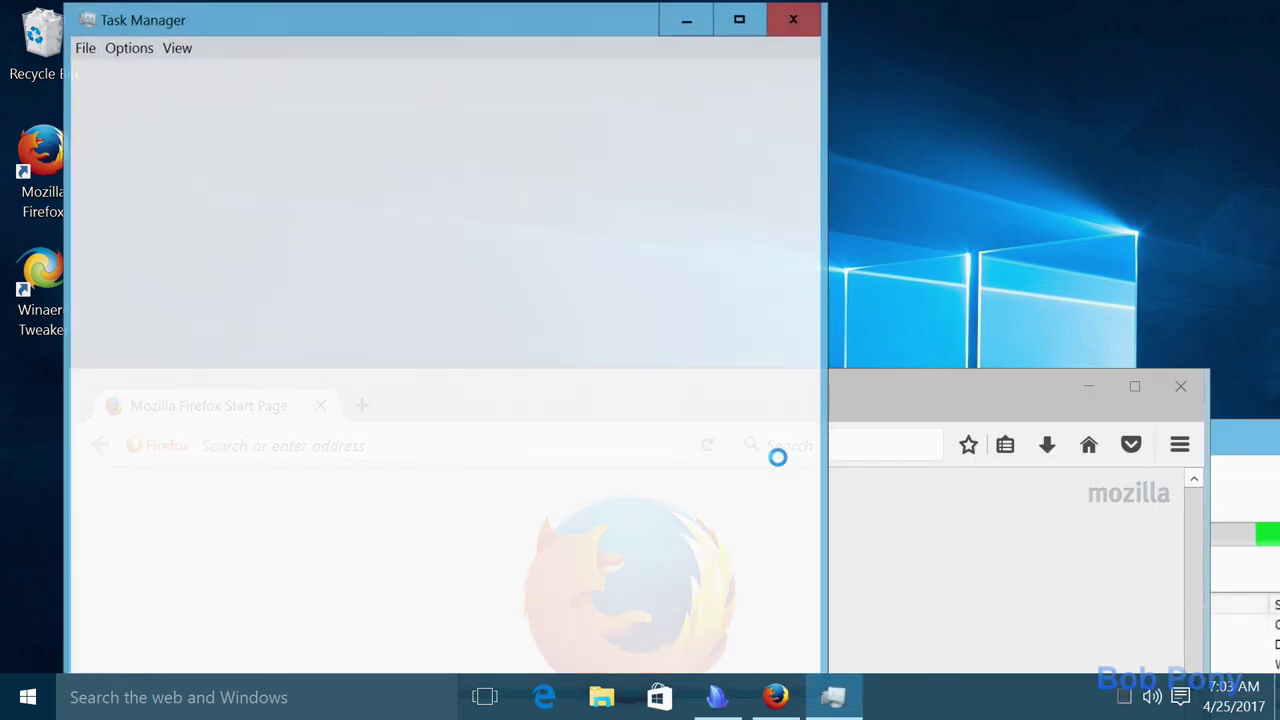
left_click(181, 74)
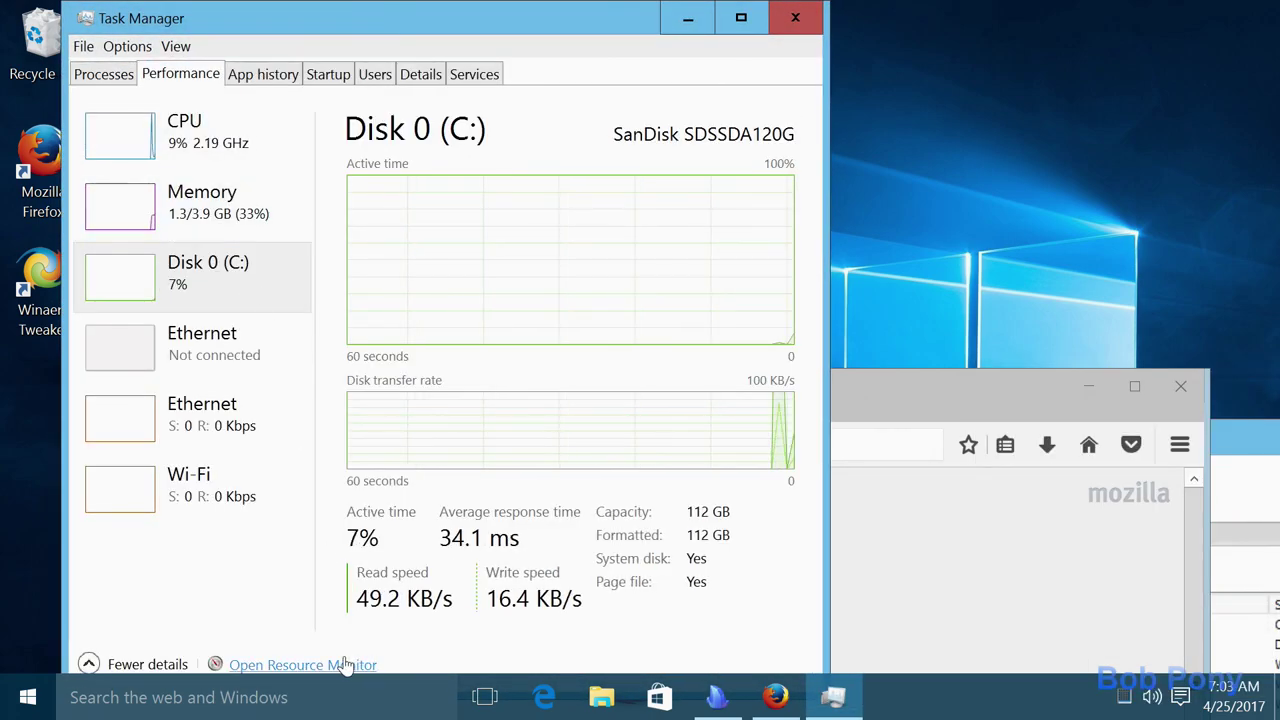
left_click(340, 664)
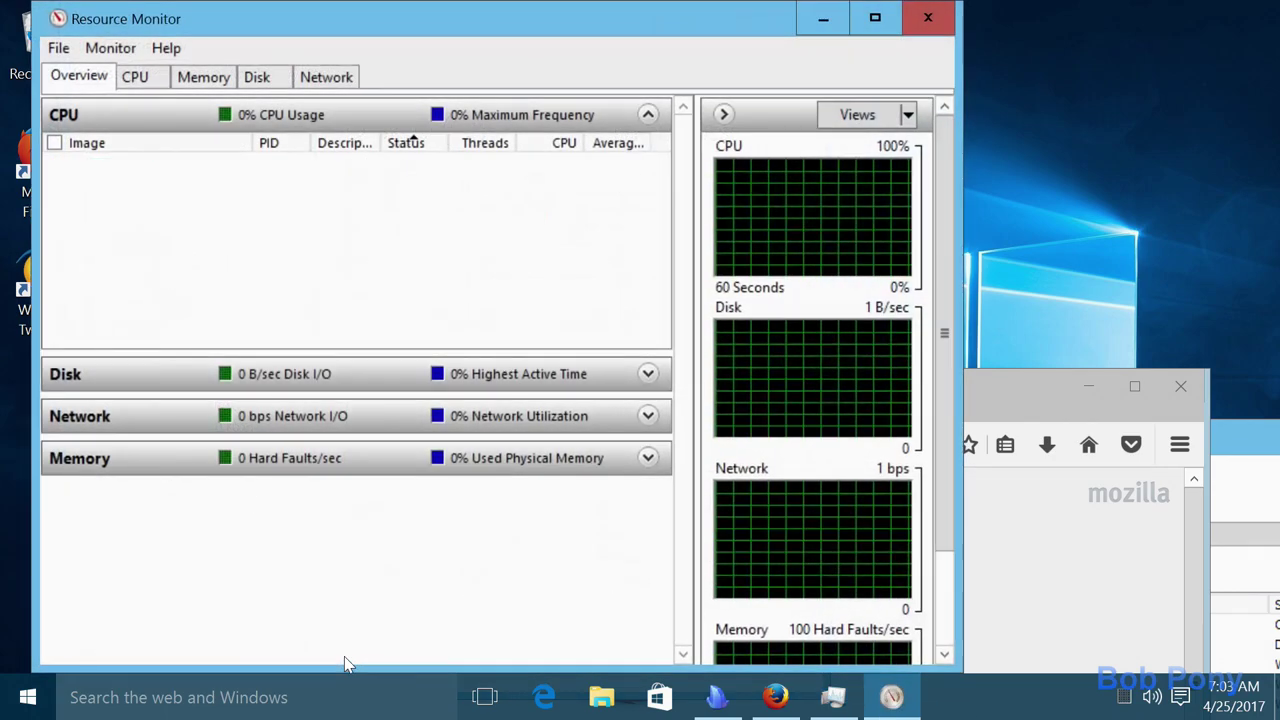
- Sort the processes in the CPU view by image name and end the process tree of ShellExperienceHost.exe
left_click(166, 84)
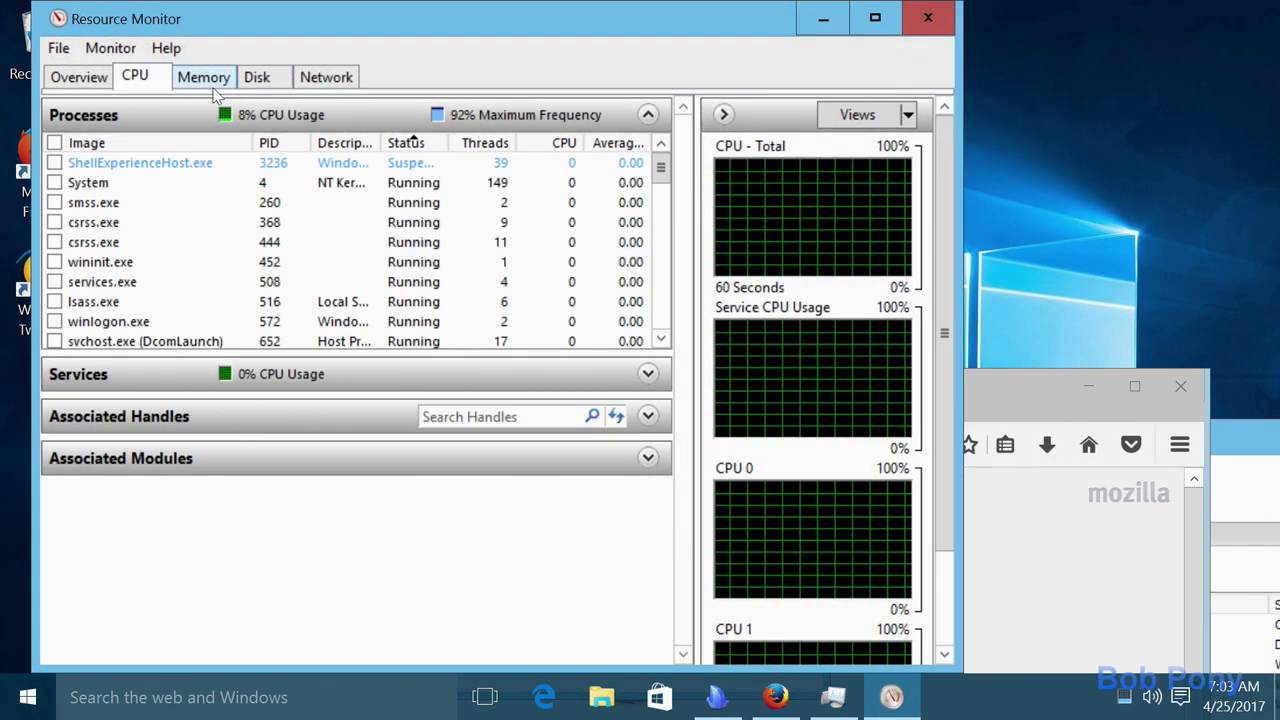
left_click(140, 143)
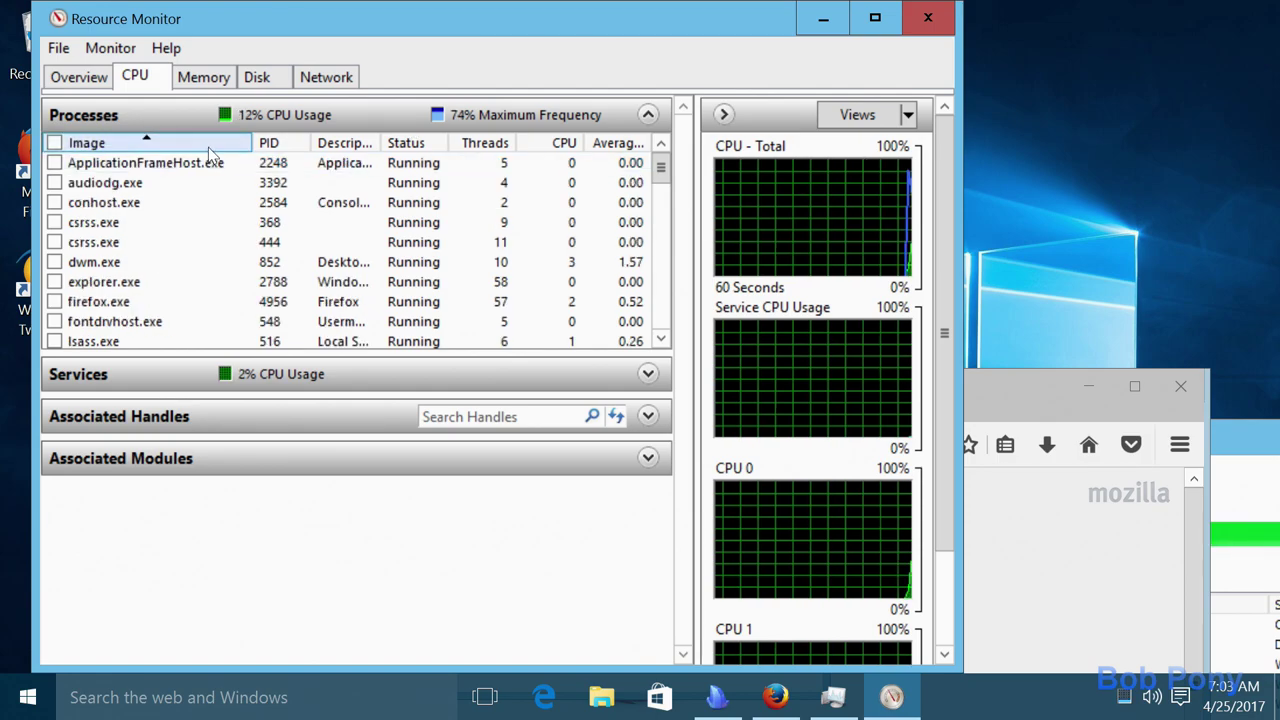
left_click(150, 143)
scroll(205, 160, "down", 15)
scroll(228, 245, "up", 5)
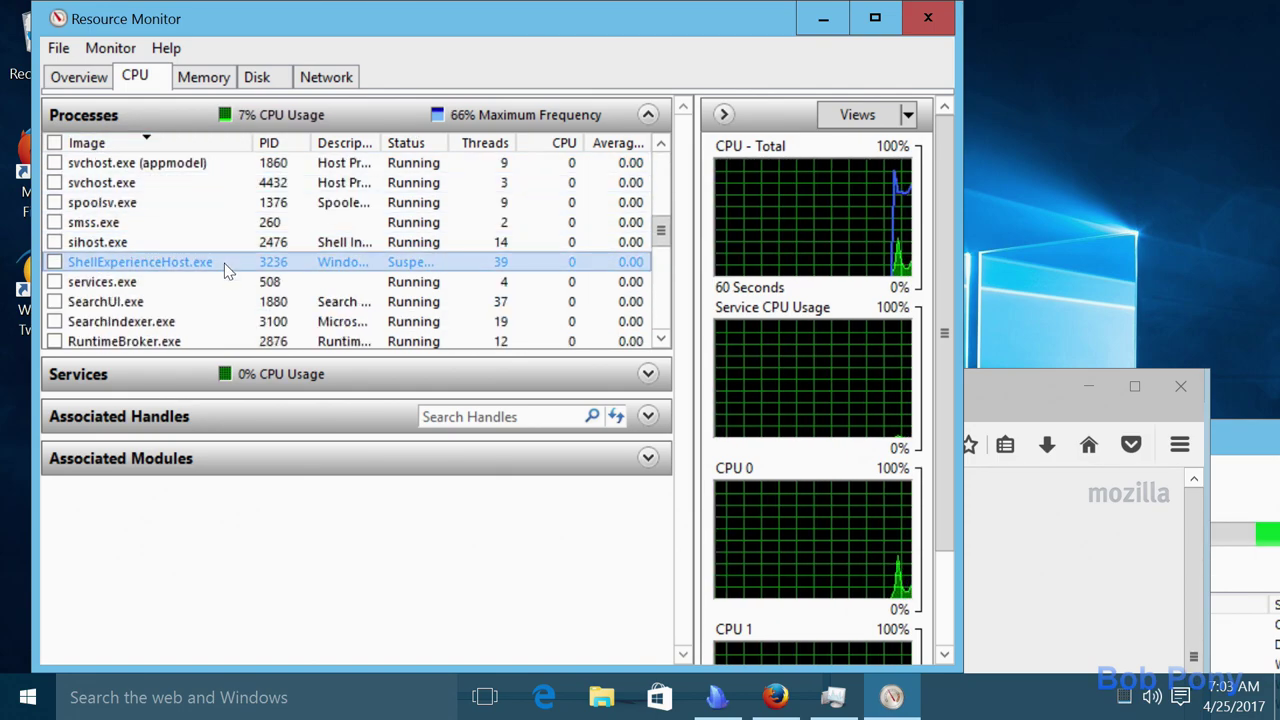
right_click(224, 263)
left_click(274, 305)
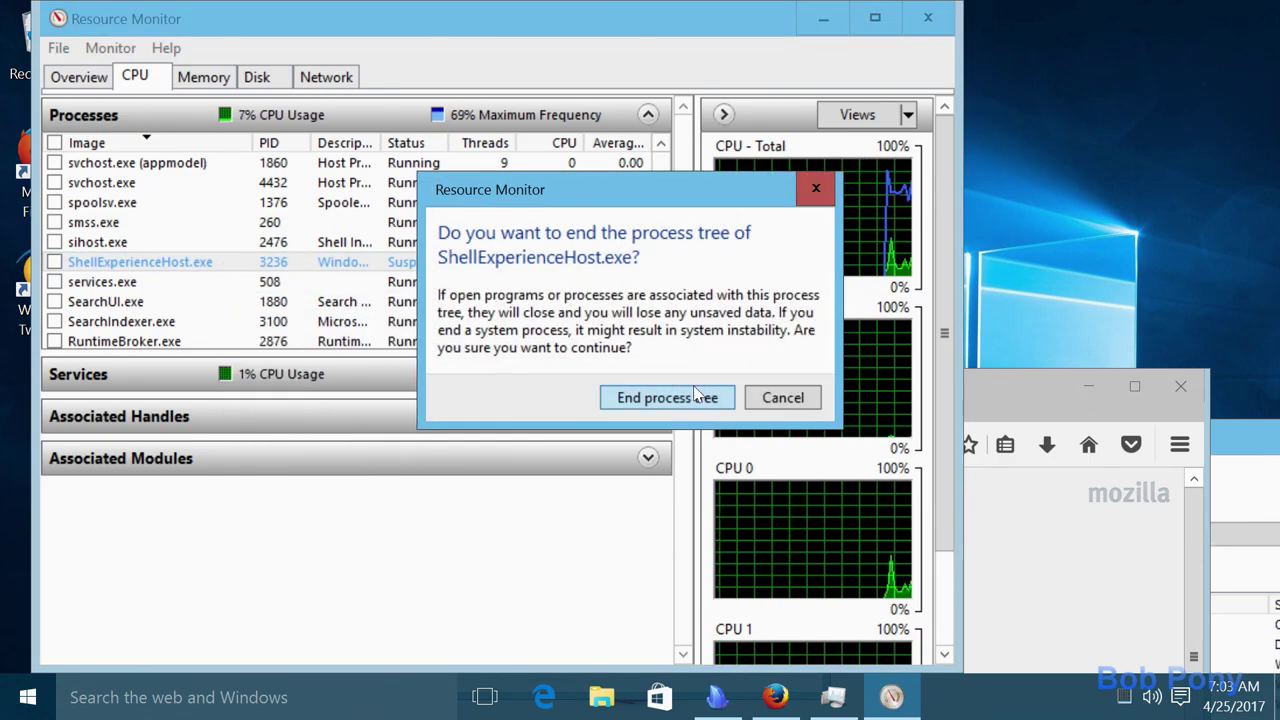
left_click(575, 478)
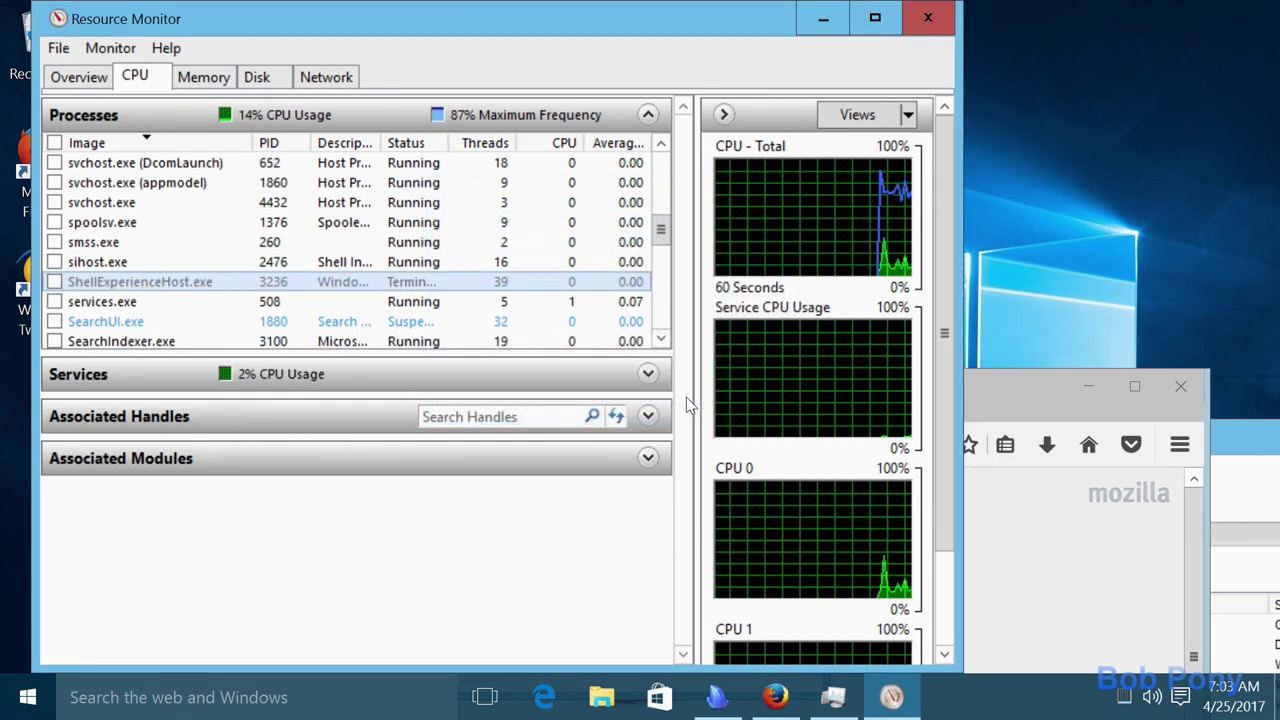
- Sort the processes by image name in ascending order and end the process tree of explorer.exe
scroll(450, 345, "down", 1)
scroll(268, 280, "up", 6)
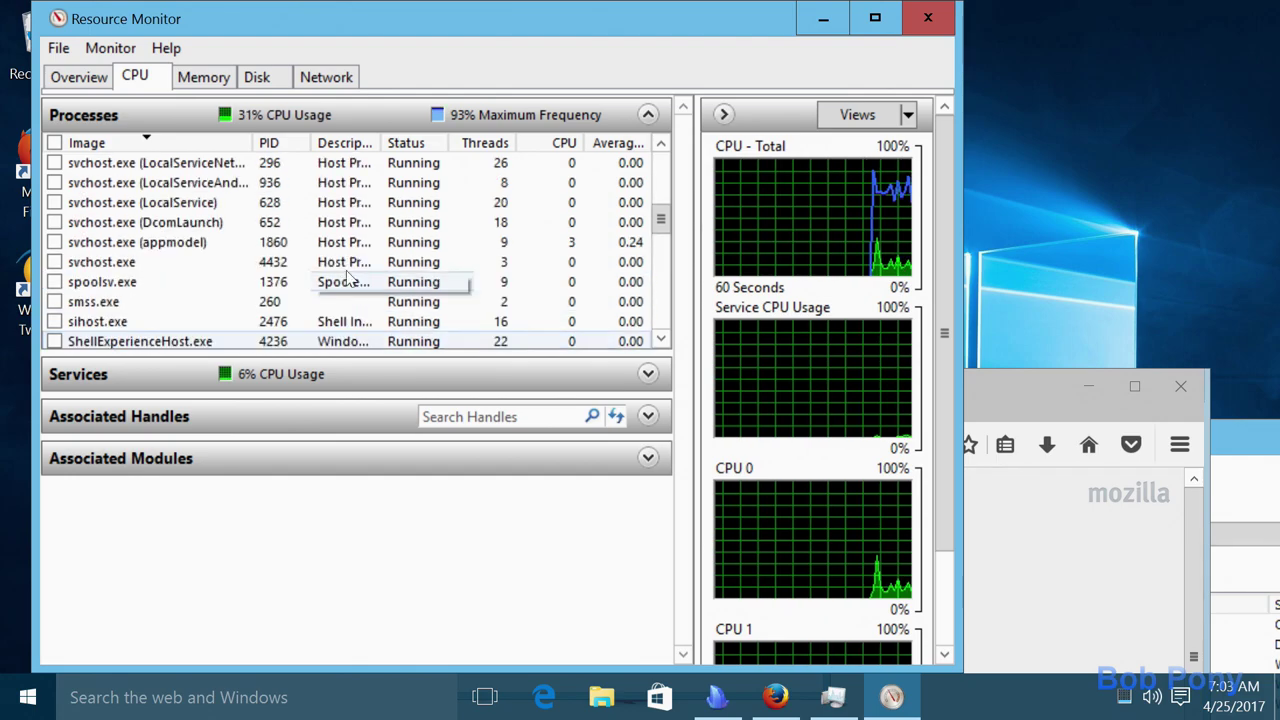
left_click(155, 145)
right_click(172, 280)
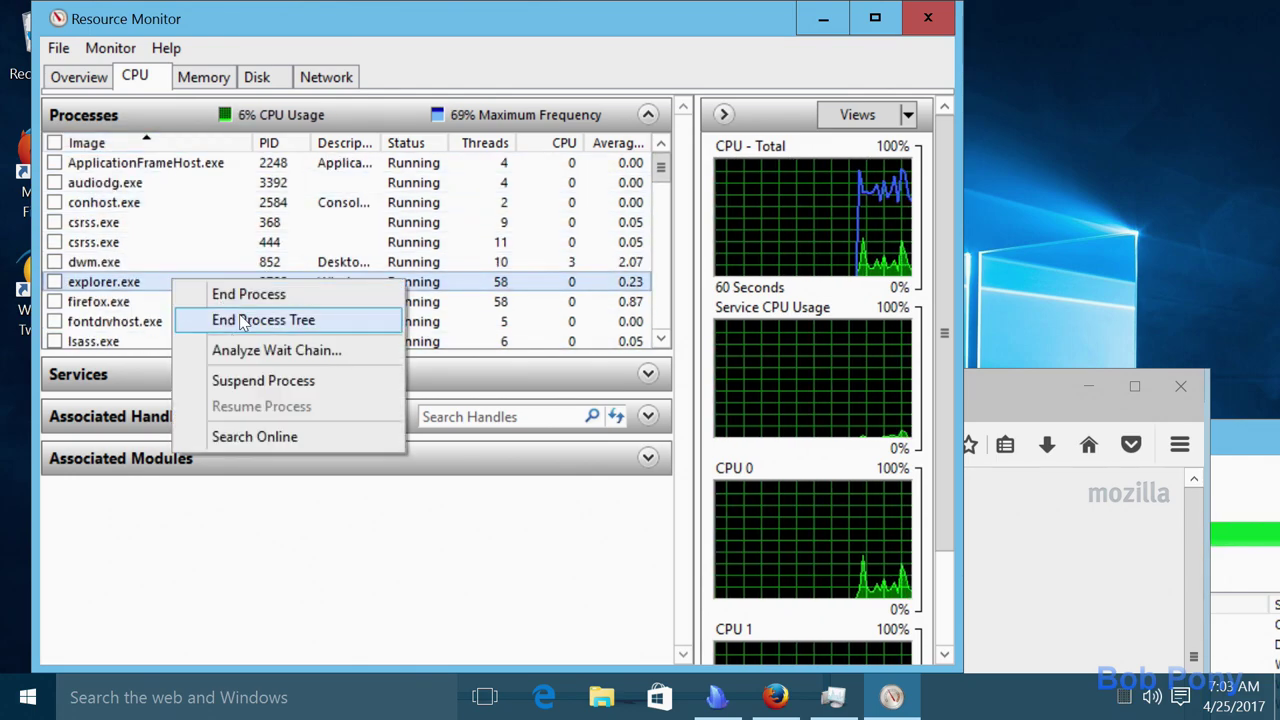
left_click(244, 322)
left_click(662, 394)
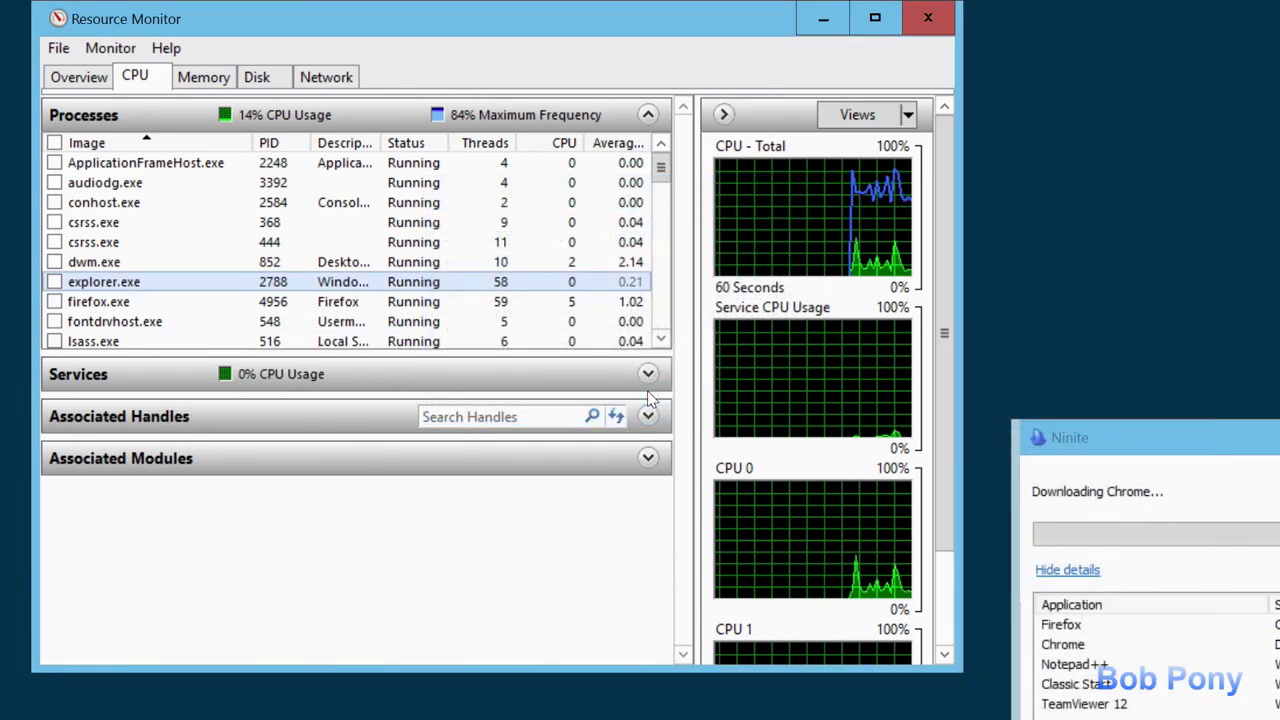
- Find winlogon.exe in the process list and suspend it
left_click(190, 202)
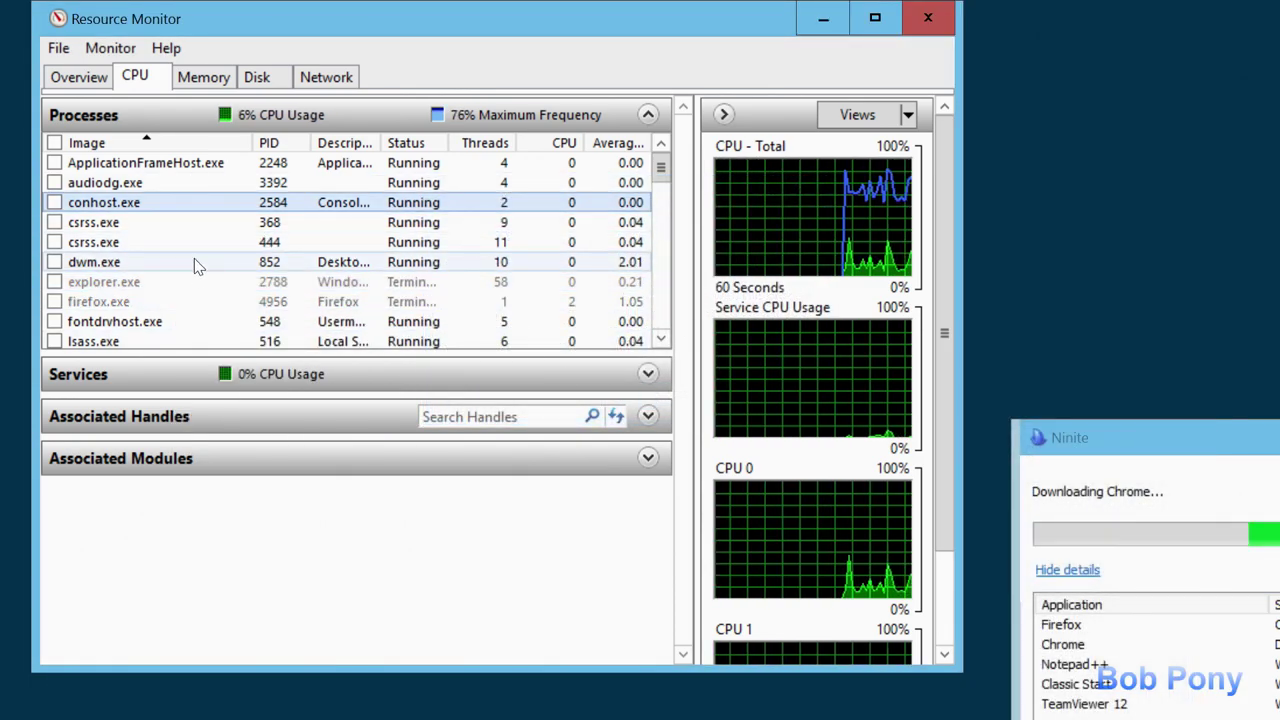
scroll(174, 290, "down", 20)
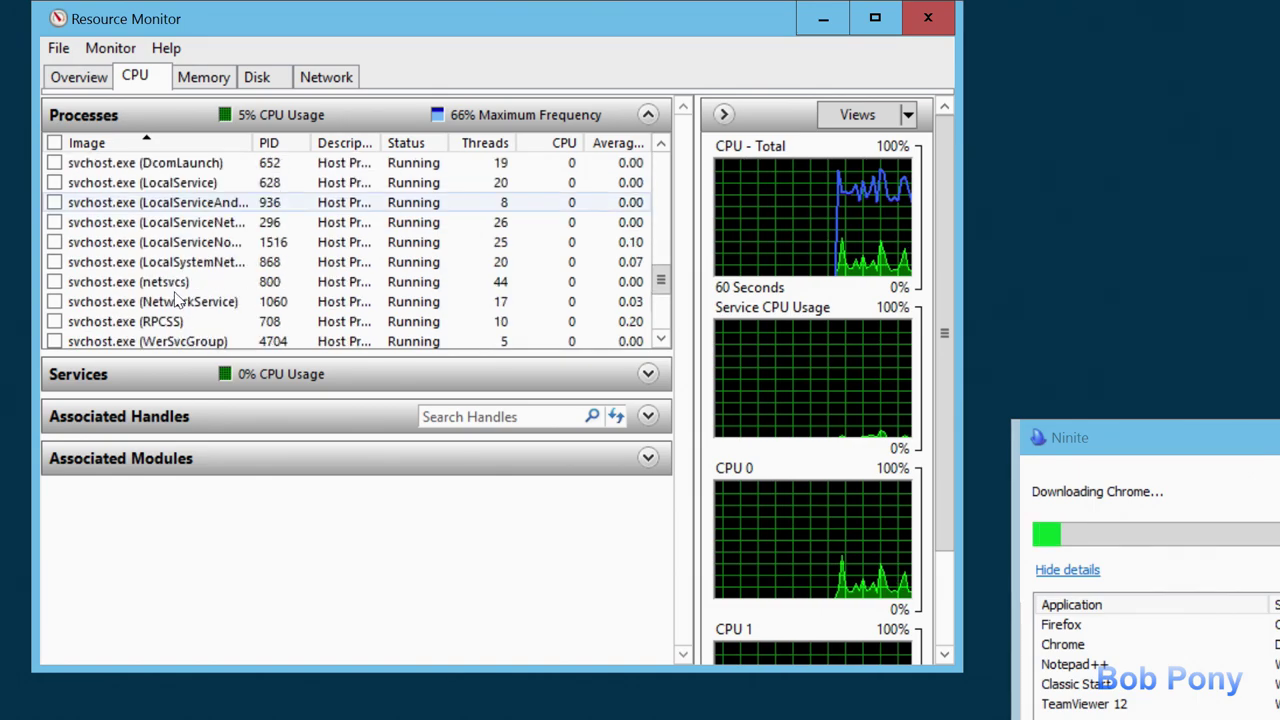
right_click(164, 282)
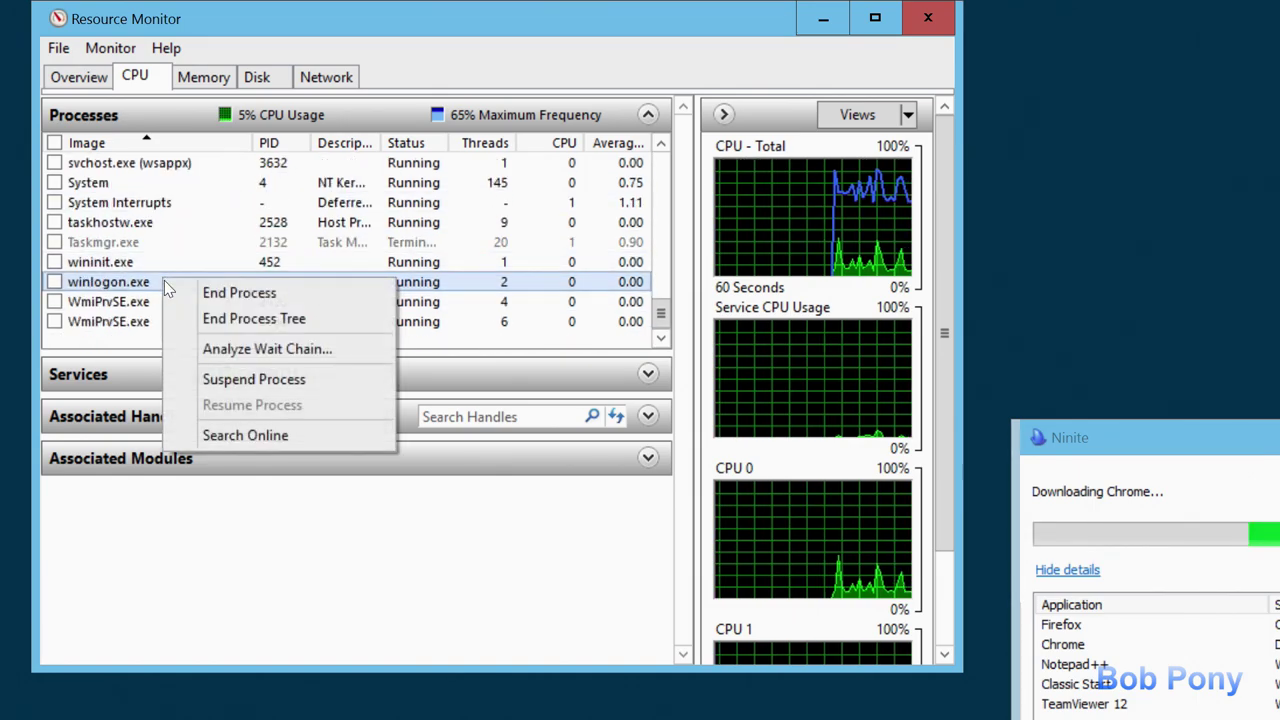
left_click(287, 380)
left_click(663, 383)
scroll(207, 261, "up", 20)
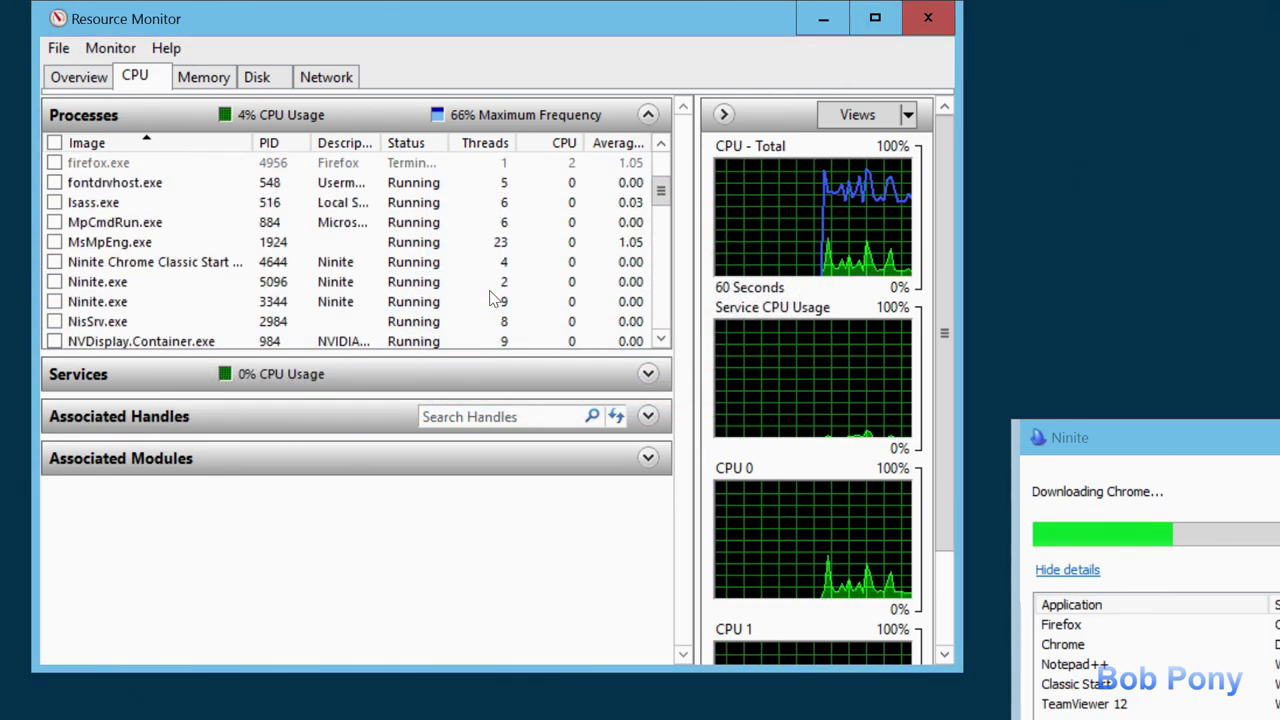
- Find dwm.exe in the process list and suspend it
right_click(167, 262)
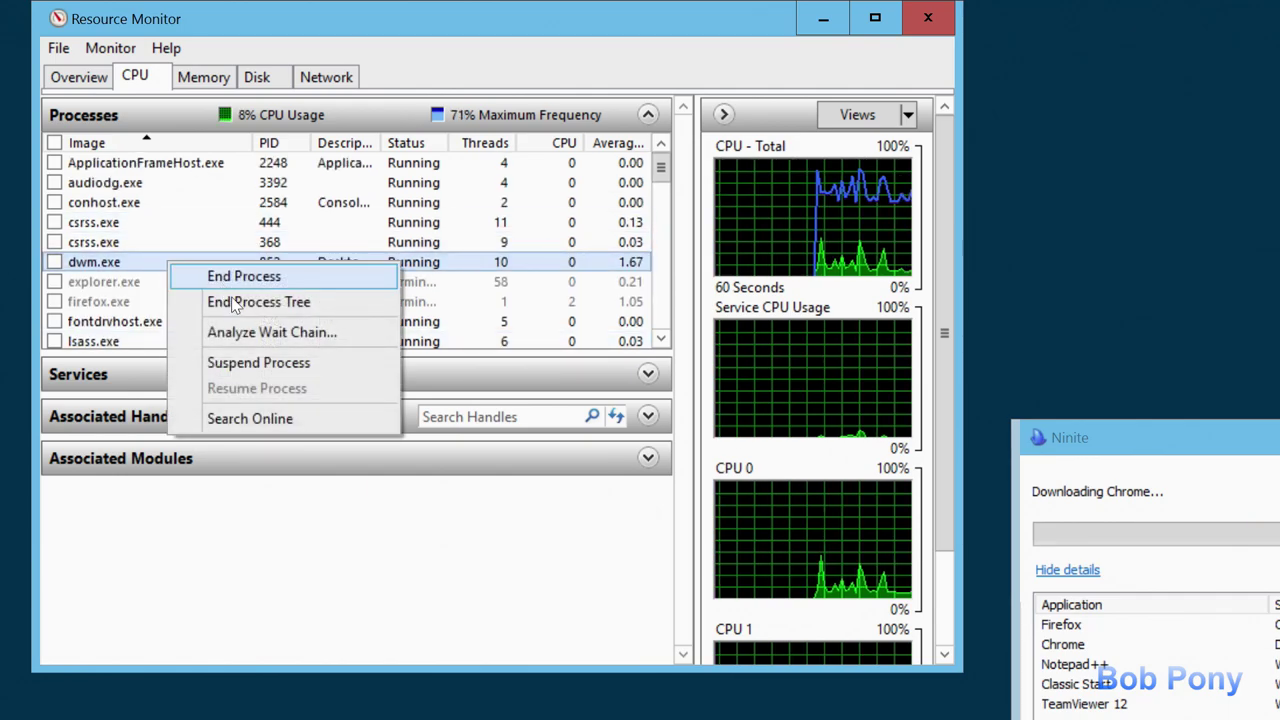
left_click(255, 368)
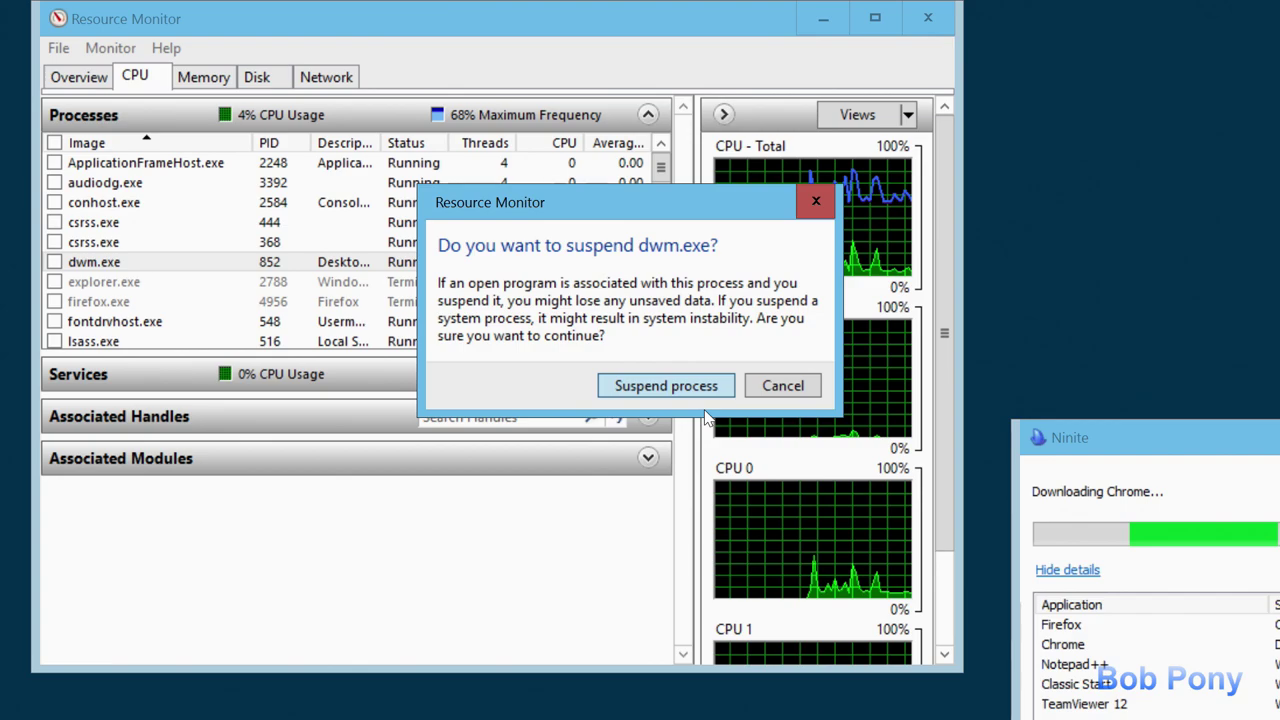
key("Return")
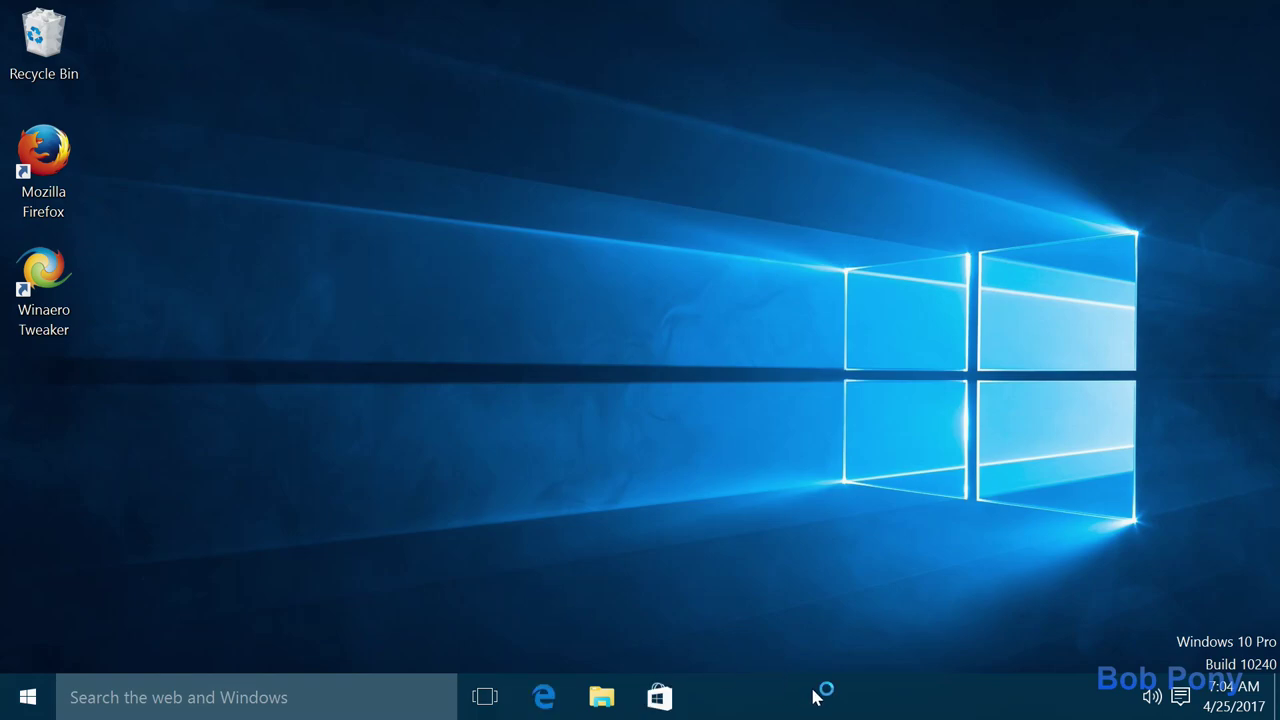
- Open Task Manager, launch Resource Monitor from its performance data and move the new window aside
right_click(815, 688)
left_click(662, 545)
right_click(775, 687)
left_click(826, 606)
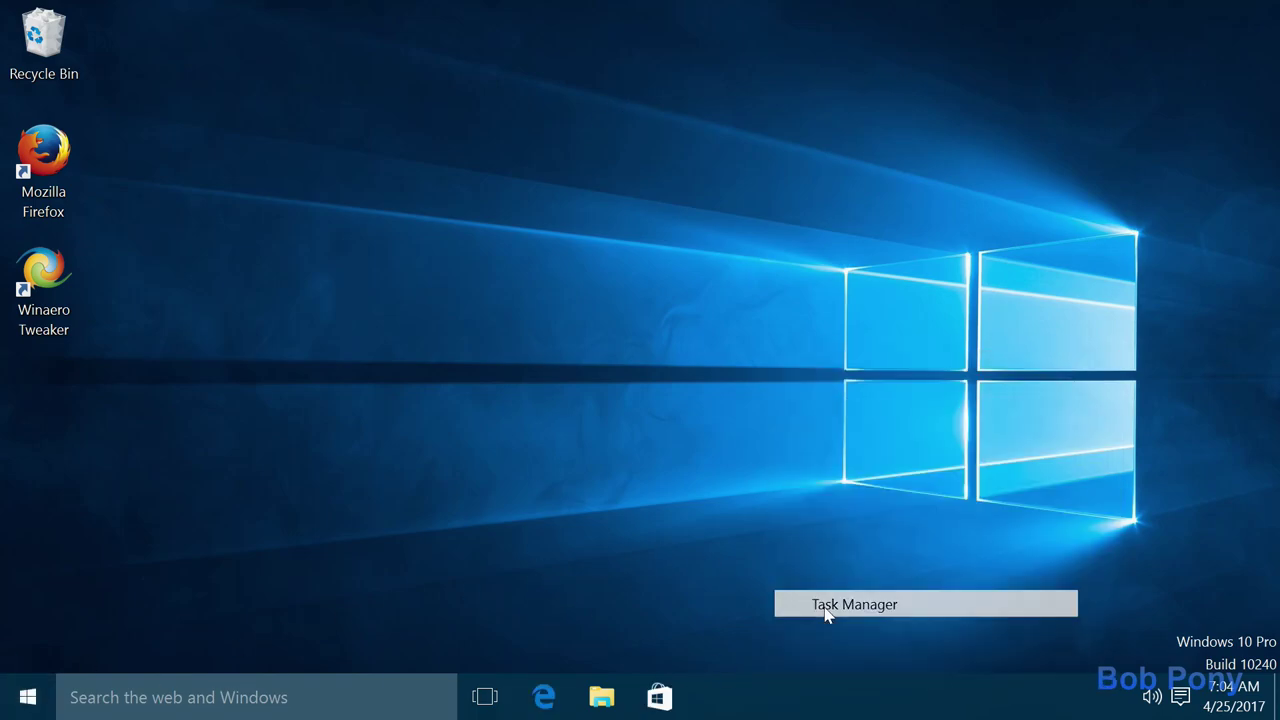
left_click(180, 74)
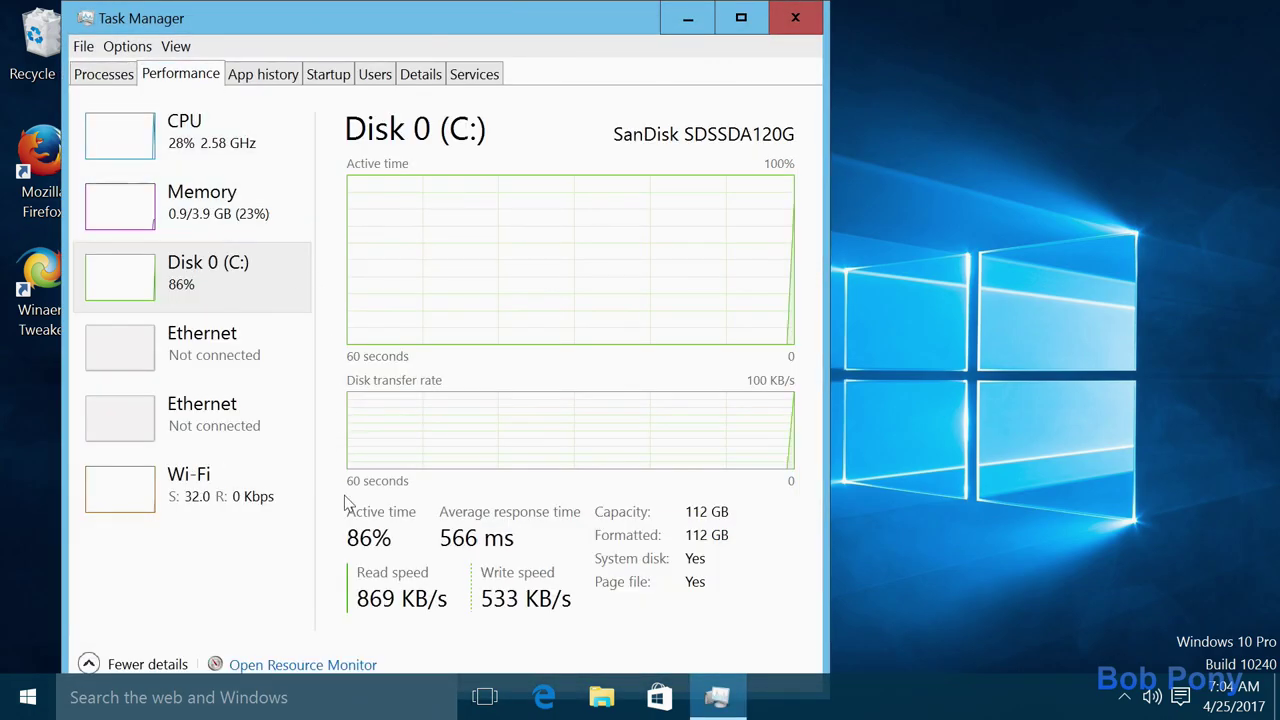
left_click(320, 667)
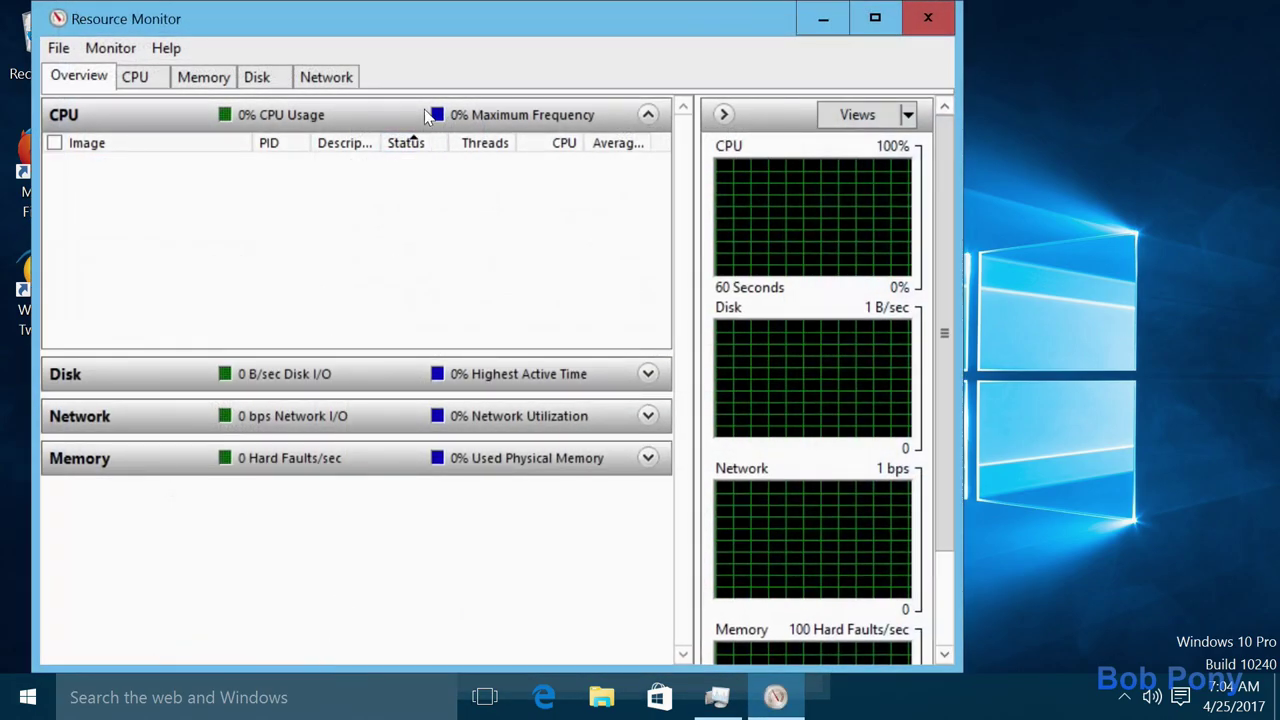
left_click_drag(435, 20, 671, 18)
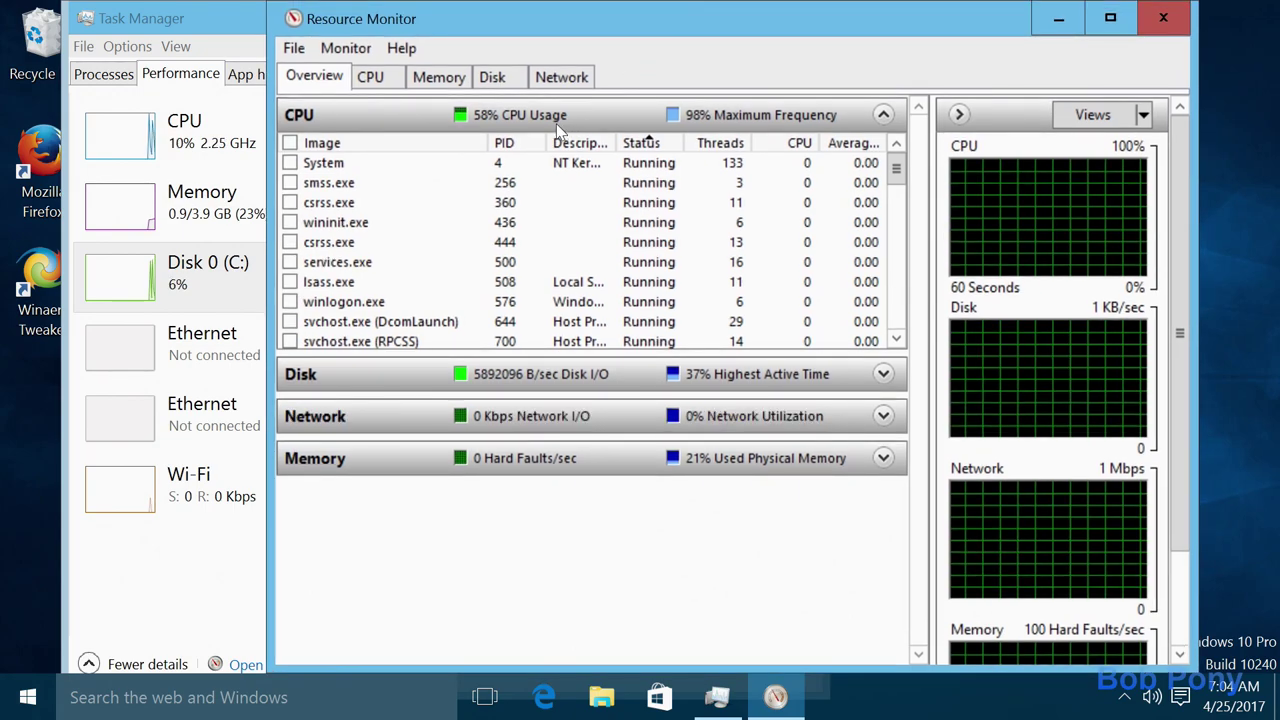
- Sort the processes in the CPU view by image name in ascending order and suspend winlogon.exe
left_click(452, 82)
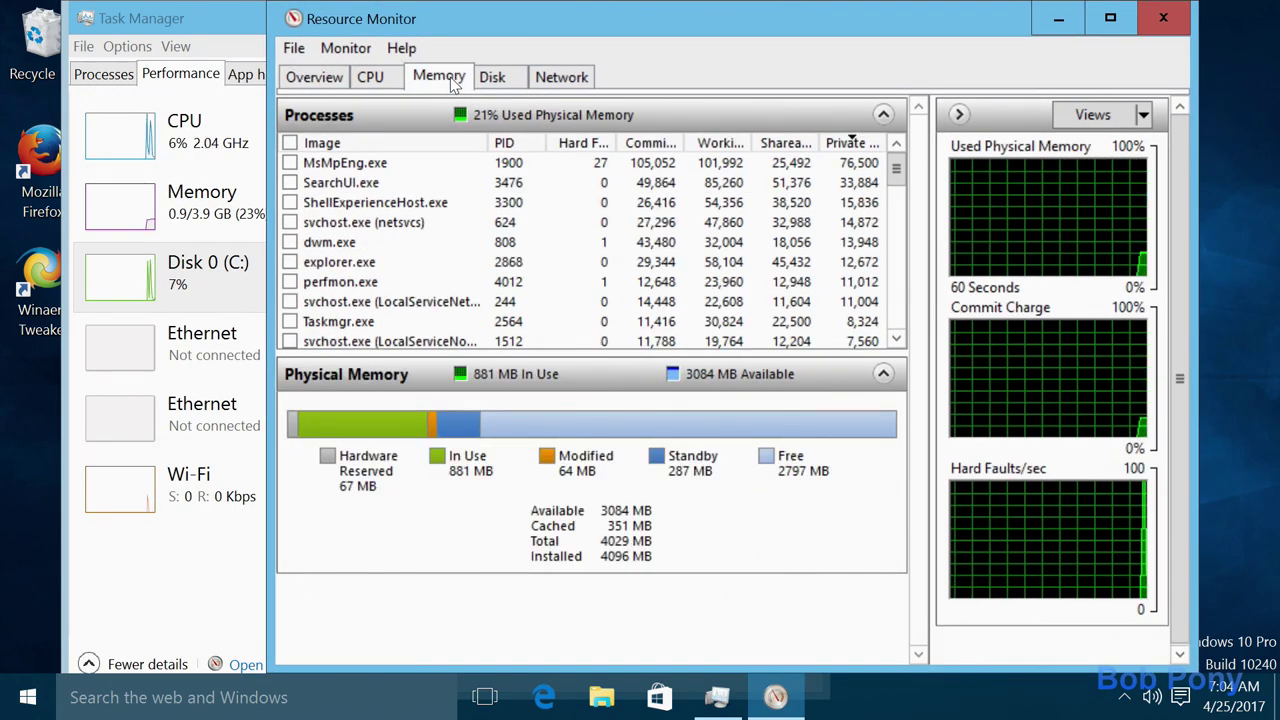
left_click(370, 77)
left_click(389, 146)
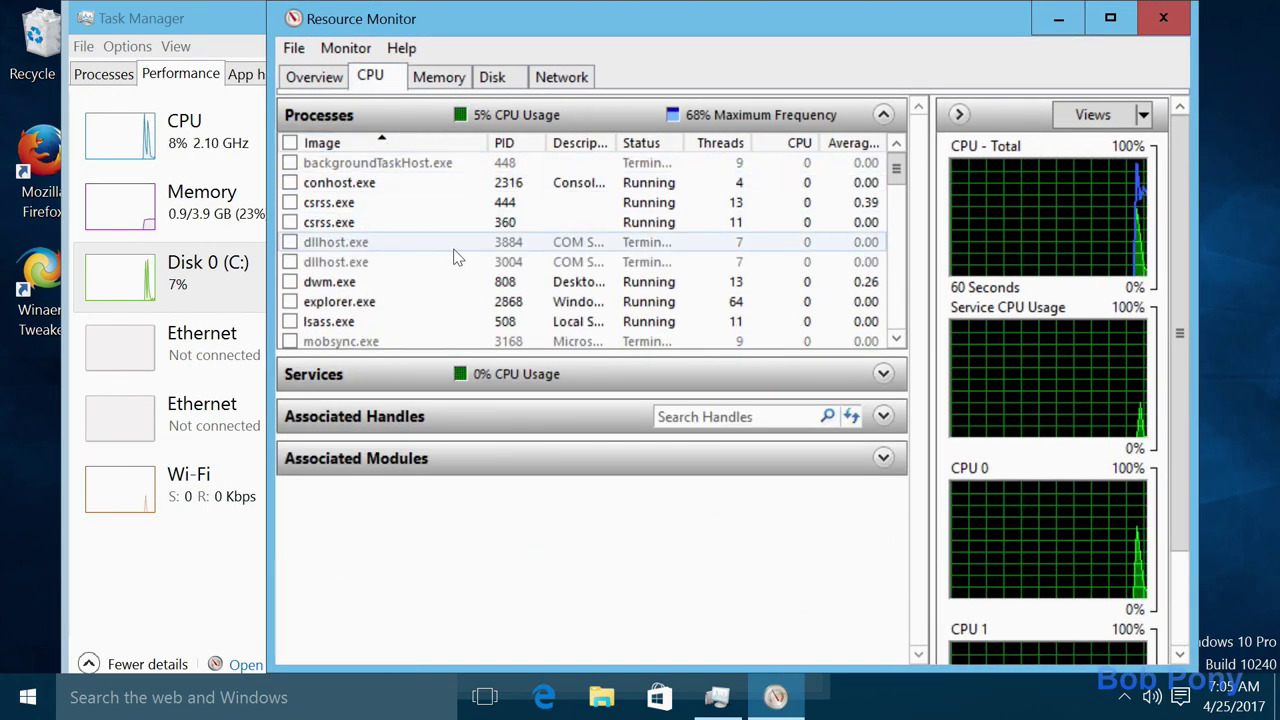
scroll(462, 250, "down", 6)
scroll(462, 250, "down", 10)
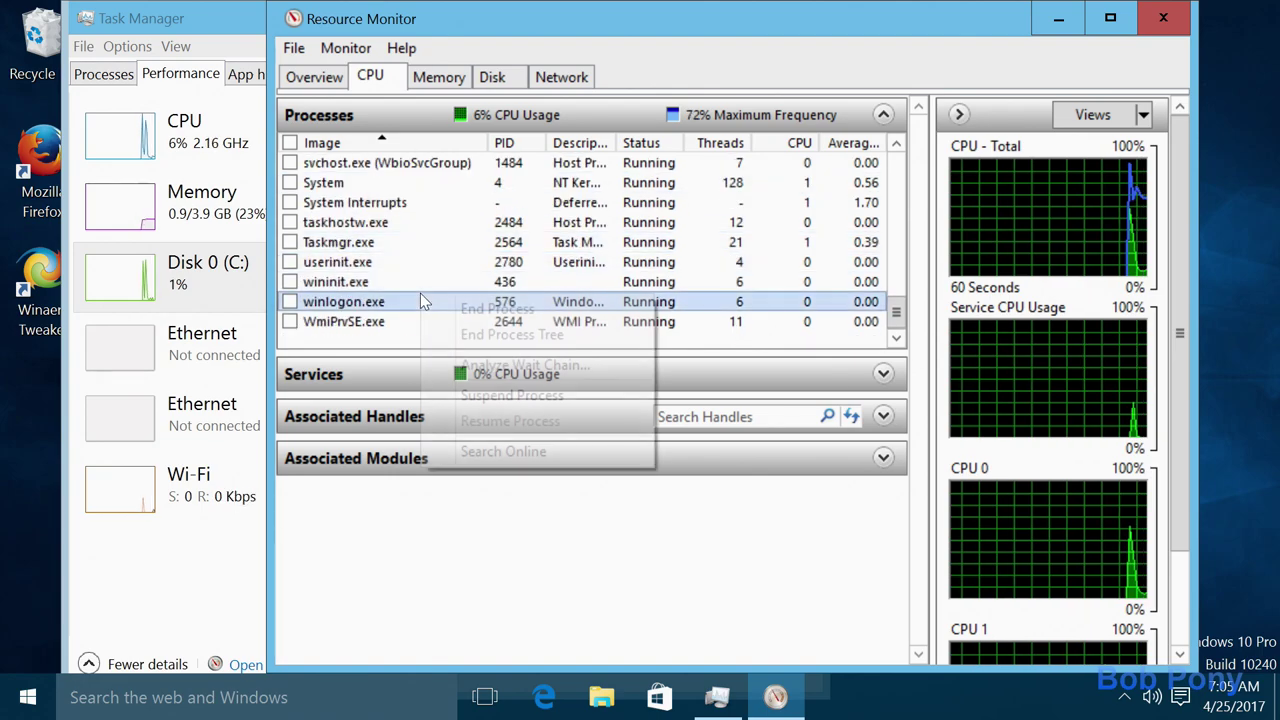
right_click(420, 294)
left_click(540, 396)
left_click(603, 383)
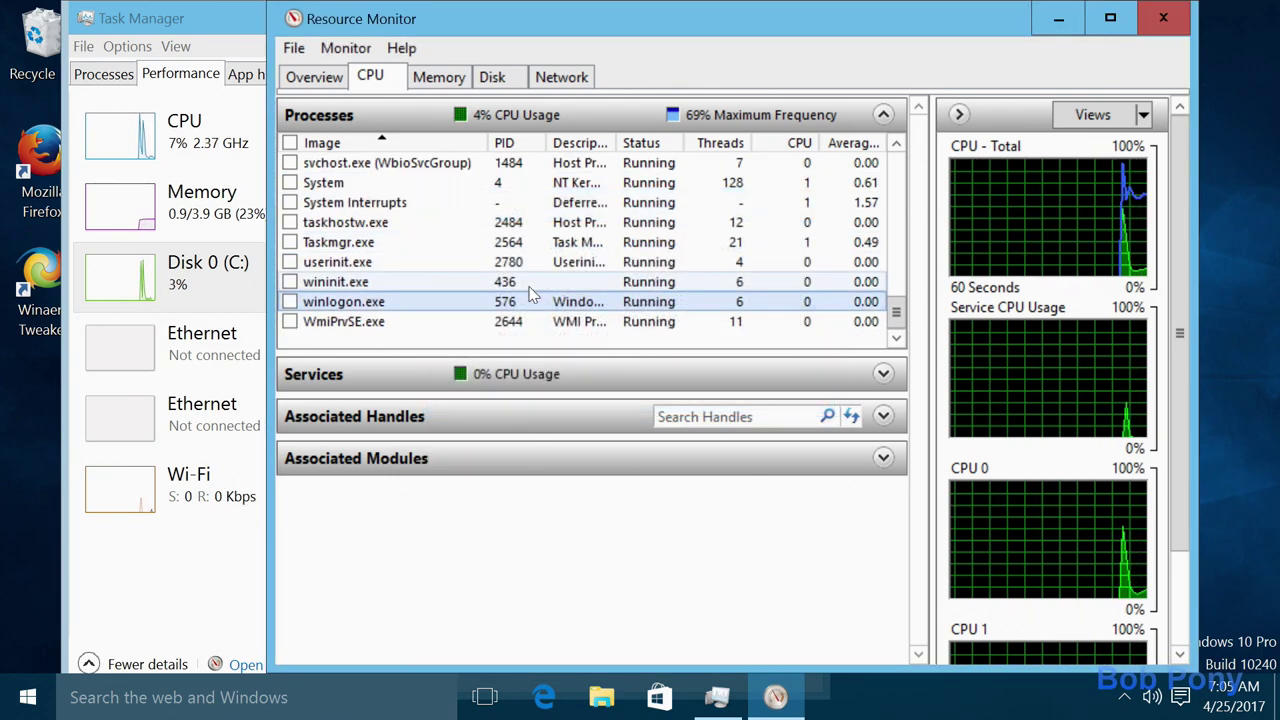
- Find explorer.exe in the process list and end its process tree
scroll(535, 283, "up", 5)
scroll(530, 270, "up", 5)
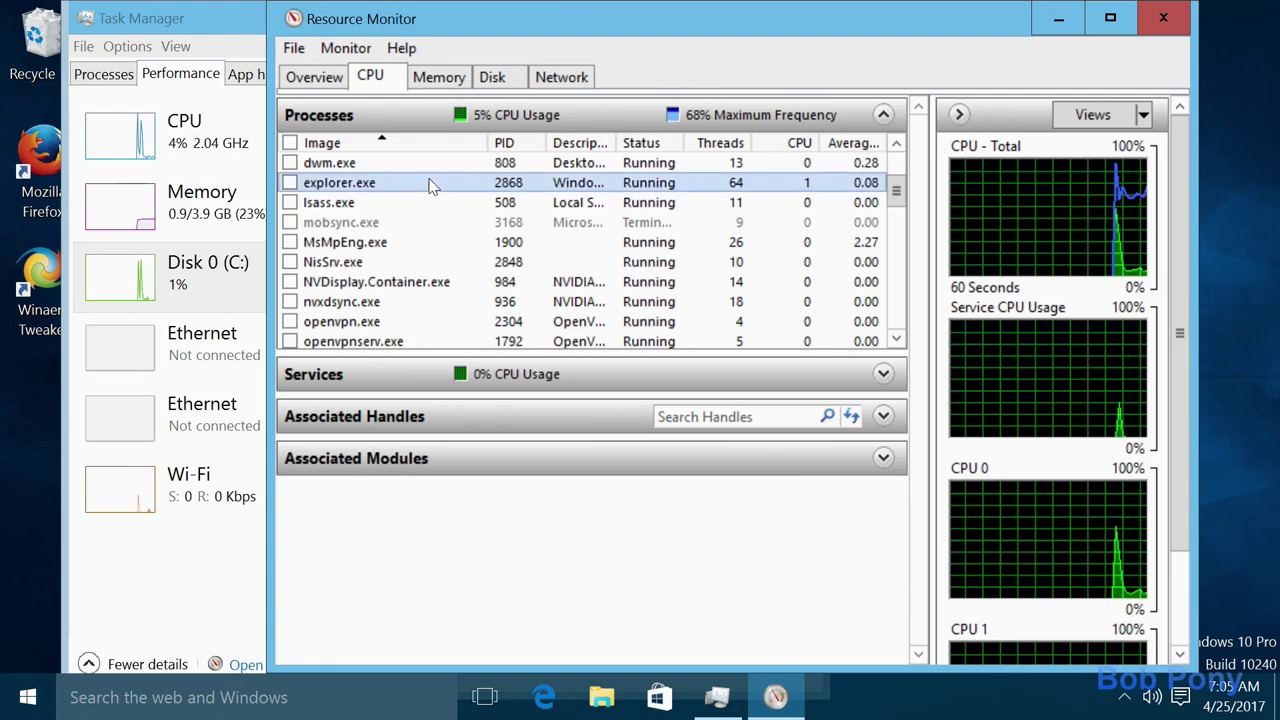
right_click(434, 185)
left_click(515, 221)
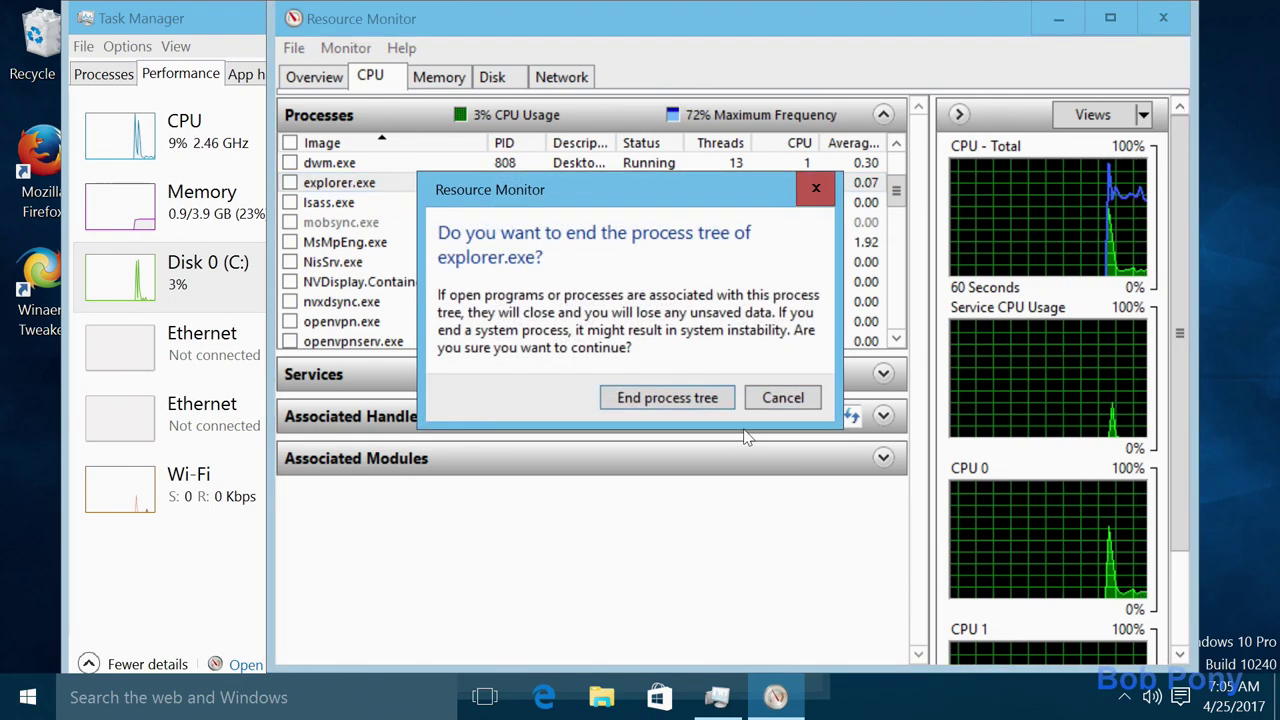
left_click(667, 400)
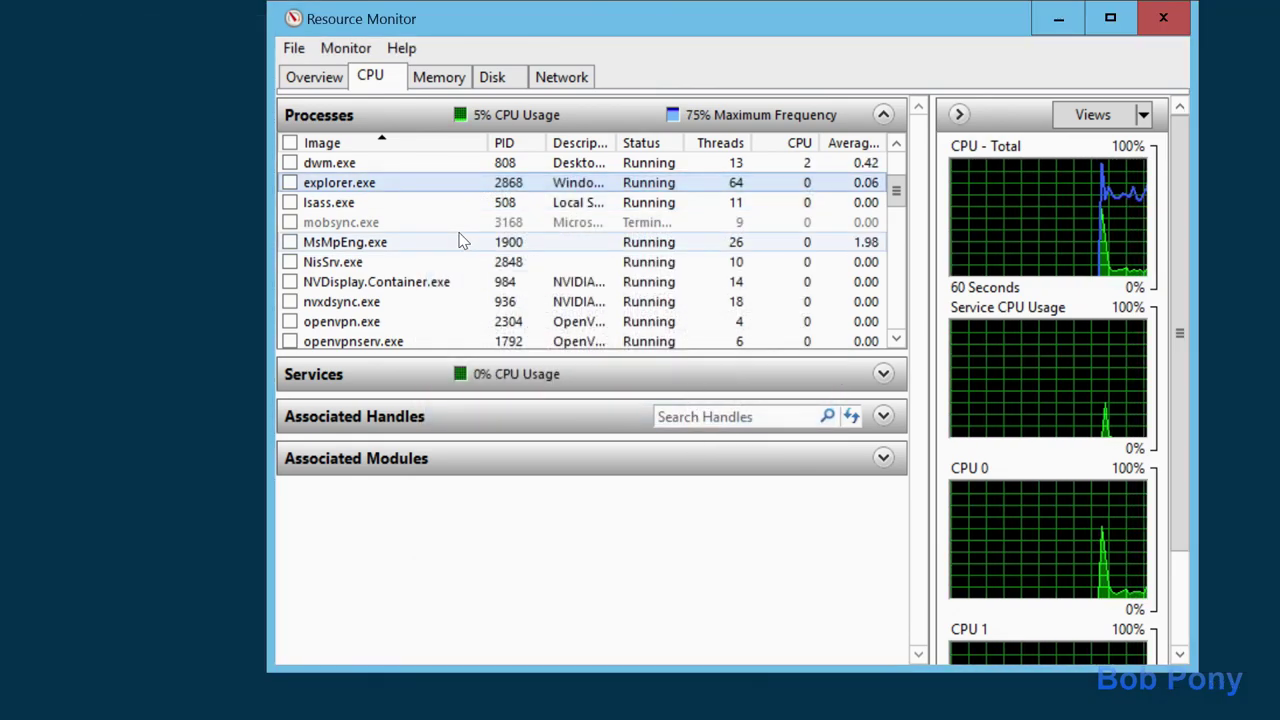
- Find dwm.exe in the process list and end that process
scroll(463, 241, "up", 2)
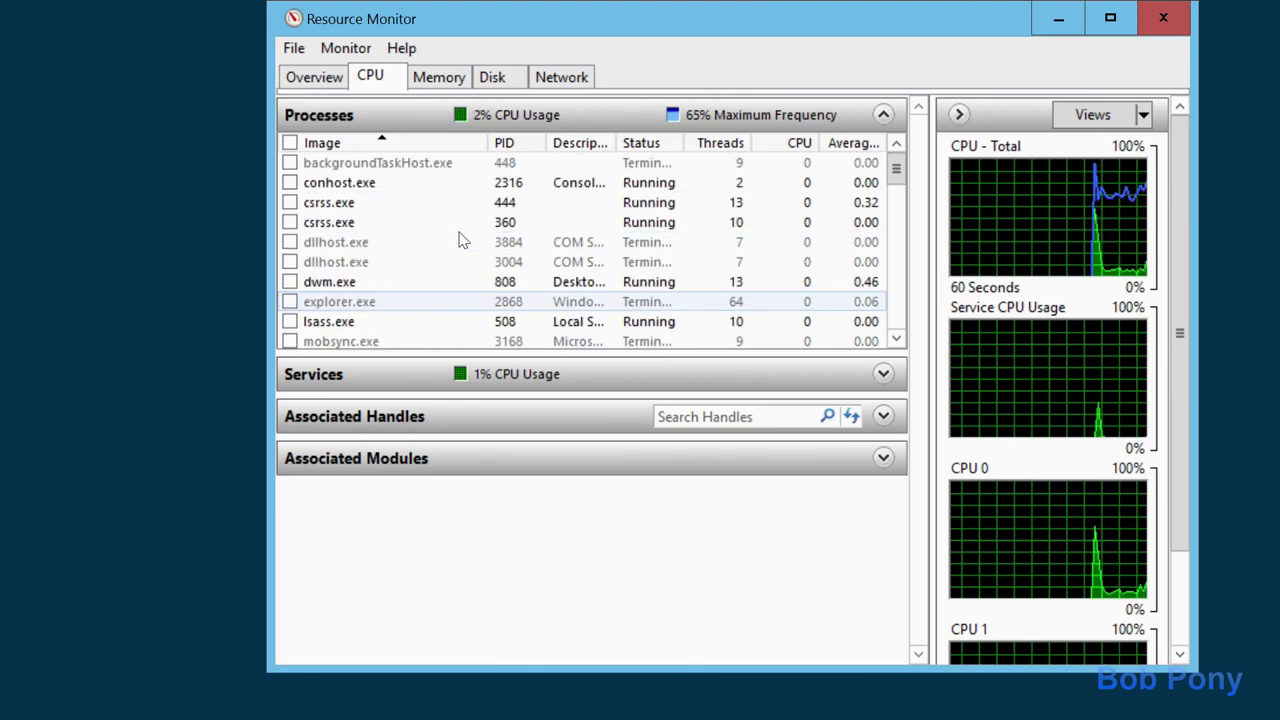
right_click(459, 282)
left_click(523, 289)
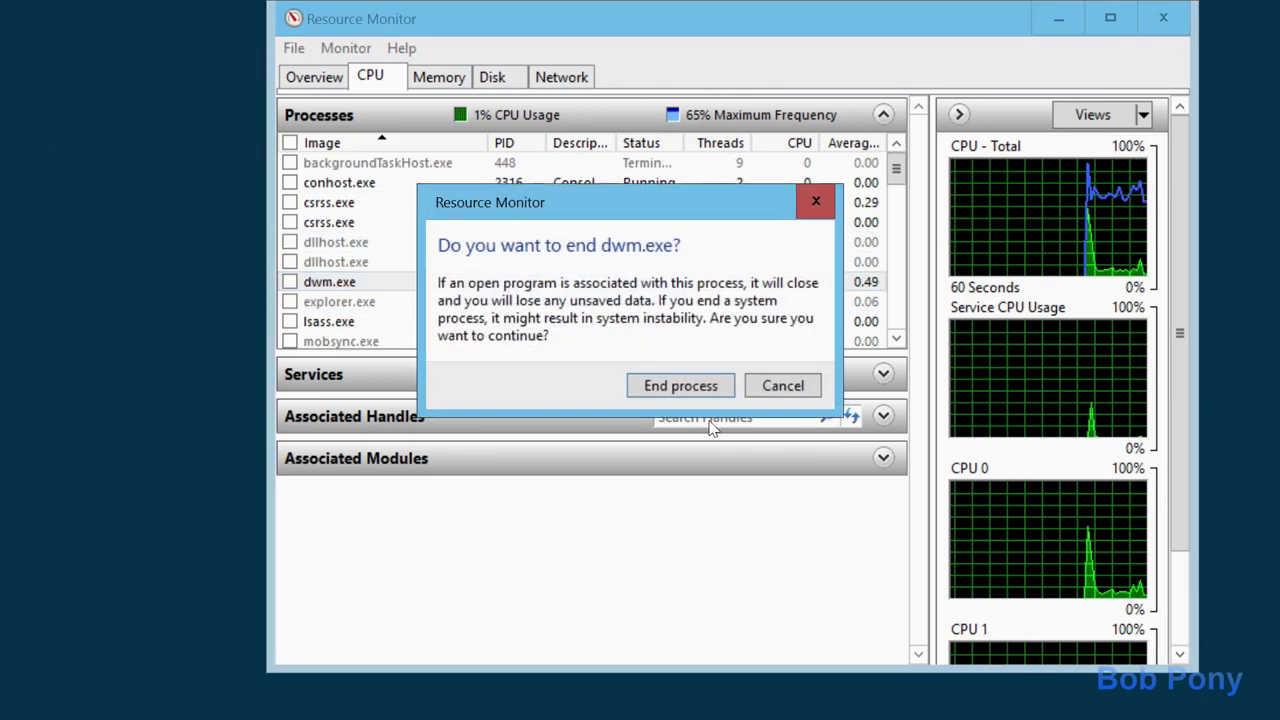
left_click(704, 392)
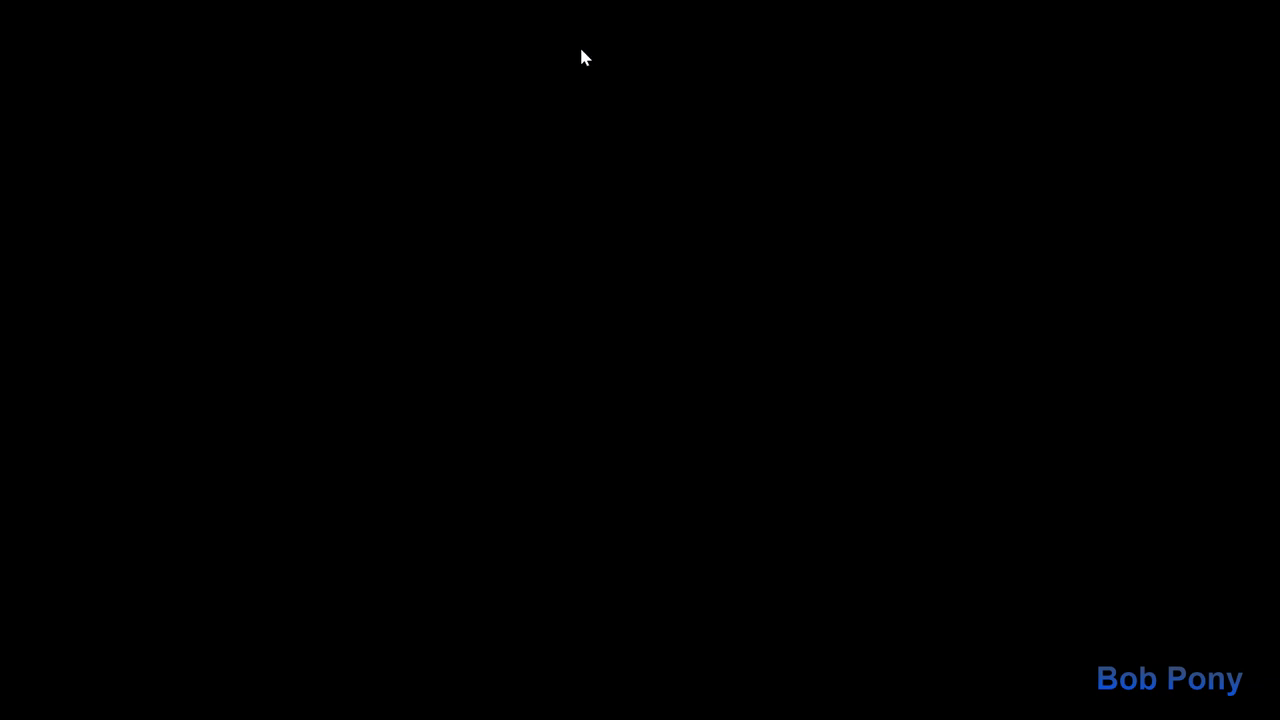